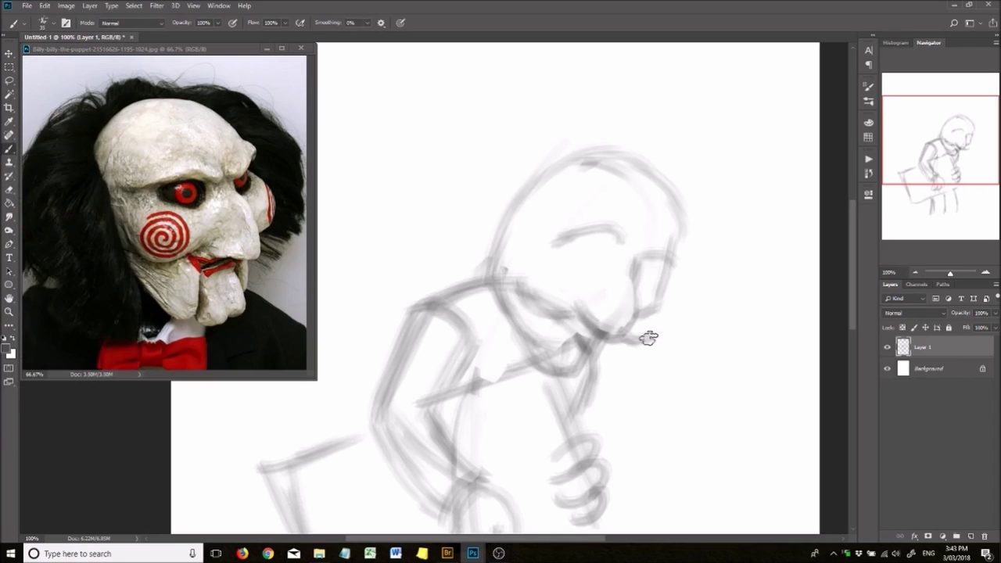
Sketch the puppet's eyes, brows, nose, round cheeks, open mouth and hairline over the rough head shape.
{"action": "left_click_drag", "start_coordinate": [646, 336], "coordinate": [675, 249]}
{"action": "left_click_drag", "start_coordinate": [686, 275], "coordinate": [655, 160]}
{"action": "left_click_drag", "start_coordinate": [568, 313], "coordinate": [633, 345]}
{"action": "mouse_move", "coordinate": [574, 251]}
{"action": "left_mouse_down"}
{"action": "mouse_move", "coordinate": [589, 276]}
{"action": "mouse_move", "coordinate": [540, 312]}
{"action": "left_mouse_up"}
{"action": "left_click_drag", "start_coordinate": [536, 188], "coordinate": [517, 376]}
{"action": "left_click_drag", "start_coordinate": [610, 156], "coordinate": [695, 208]}
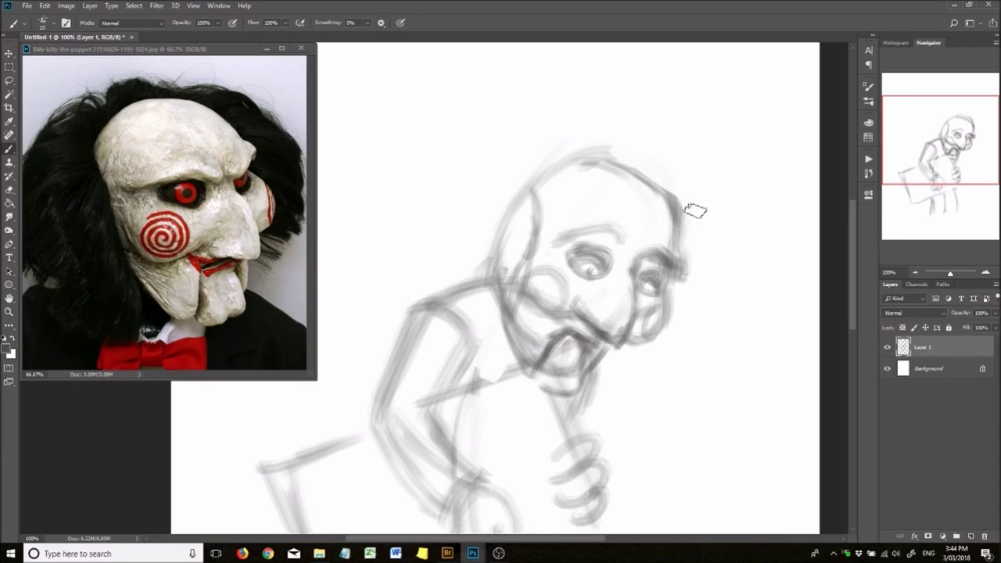
Sketch loose, shaggy hair around the back of the head and beside the far cheek.
{"action": "left_click_drag", "start_coordinate": [540, 149], "coordinate": [438, 258]}
{"action": "left_click_drag", "start_coordinate": [609, 369], "coordinate": [685, 361]}
{"action": "key", "text": "ctrl+0"}
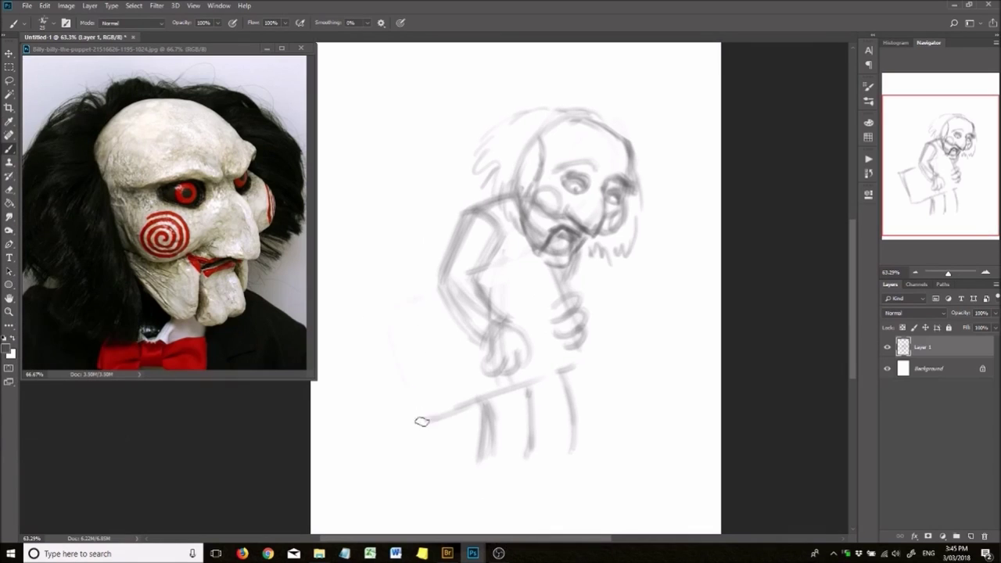
Undo the last board line and draw a straight-edged rectangular board on a new layer across the torso.
{"action": "key", "text": "ctrl+z"}
{"action": "key", "text": "ctrl+shift+alt+n"}
{"action": "left_click", "coordinate": [391, 260]}
{"action": "left_click", "coordinate": [589, 262], "text": "shift"}
{"action": "left_click", "coordinate": [595, 374], "text": "shift"}
{"action": "left_click", "coordinate": [396, 376], "text": "shift"}
{"action": "left_click", "coordinate": [392, 260], "text": "shift"}
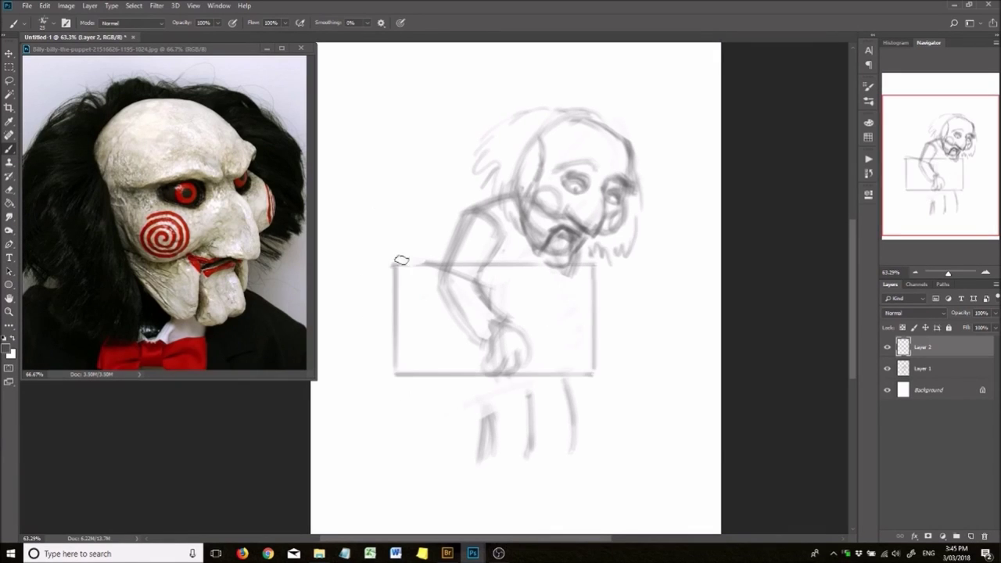
Tilt the rectangular board to match the arm pose and sketch a small figure lying on it.
{"action": "key", "text": "ctrl+t"}
{"action": "key", "text": "Return"}
{"action": "left_click_drag", "start_coordinate": [572, 327], "coordinate": [463, 353]}
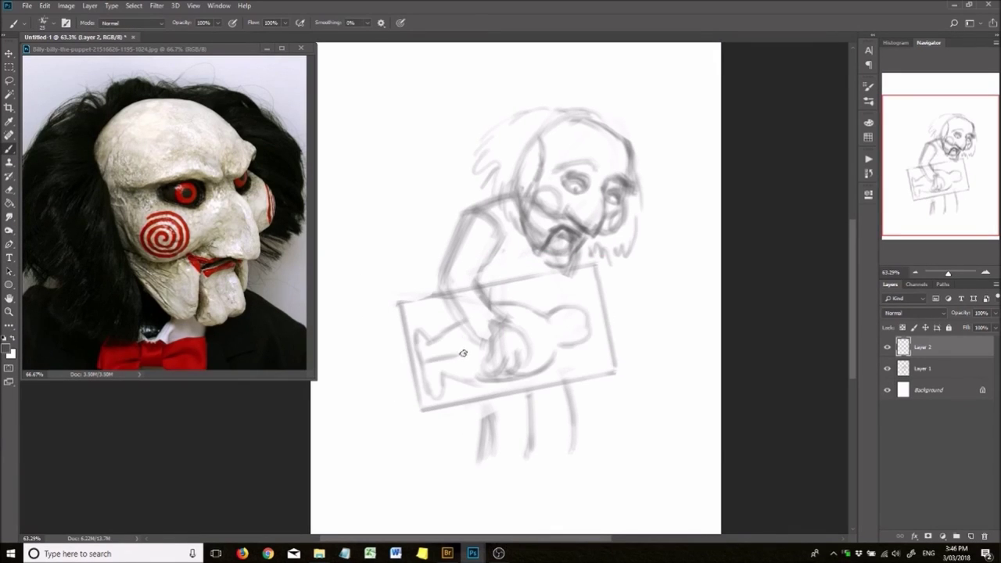
Flip the canvas horizontally and build up the shaggy hair, cheek circle and hand on Layer 1.
{"action": "key", "text": "alt+bracketleft"}
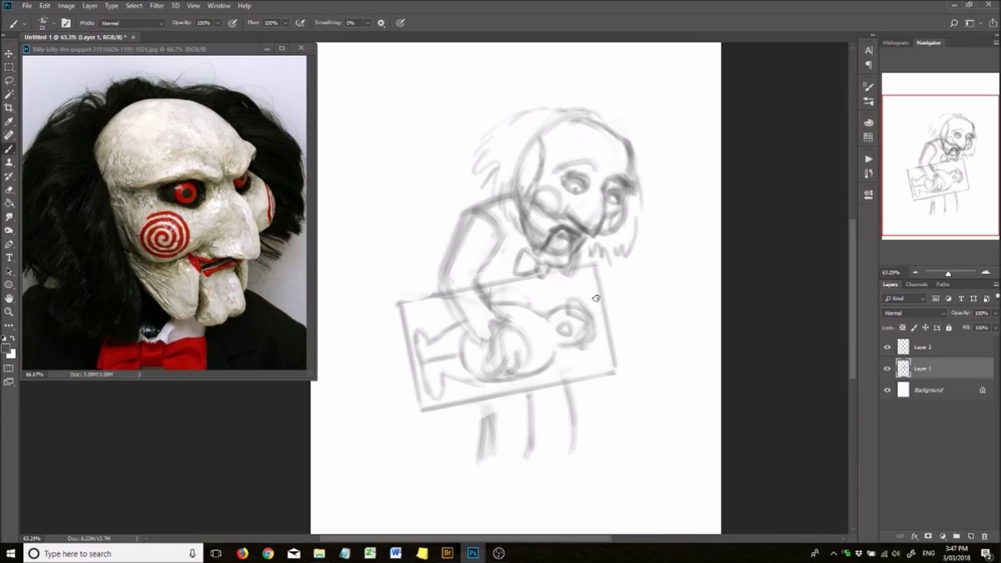
{"action": "key", "text": "ctrl+alt+h"}
{"action": "scroll", "coordinate": [406, 135], "scroll_direction": "up", "scroll_amount": 3}
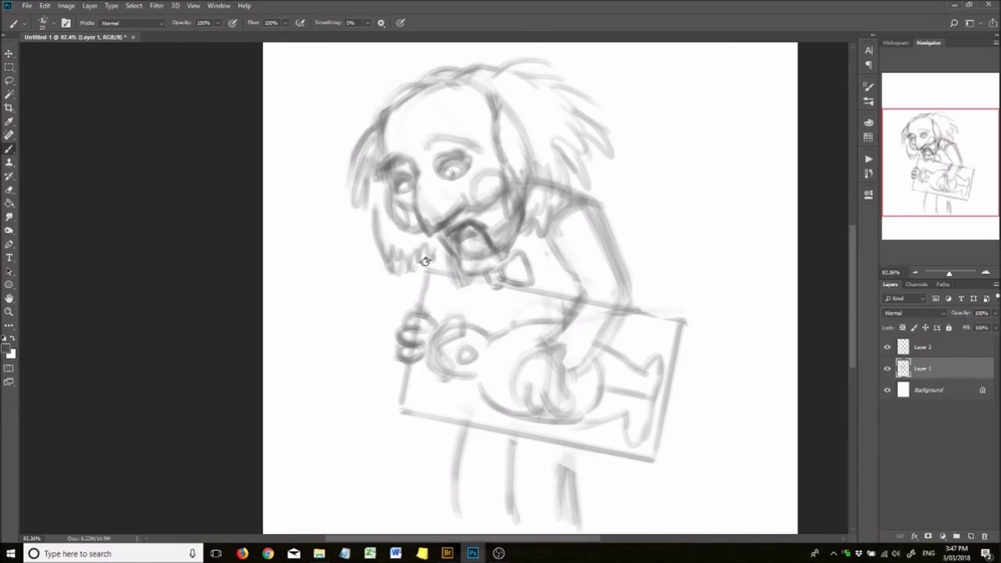
{"action": "mouse_move", "coordinate": [406, 135]}
{"action": "left_mouse_down"}
{"action": "mouse_move", "coordinate": [357, 172]}
{"action": "mouse_move", "coordinate": [461, 224]}
{"action": "mouse_move", "coordinate": [420, 146]}
{"action": "left_mouse_up"}
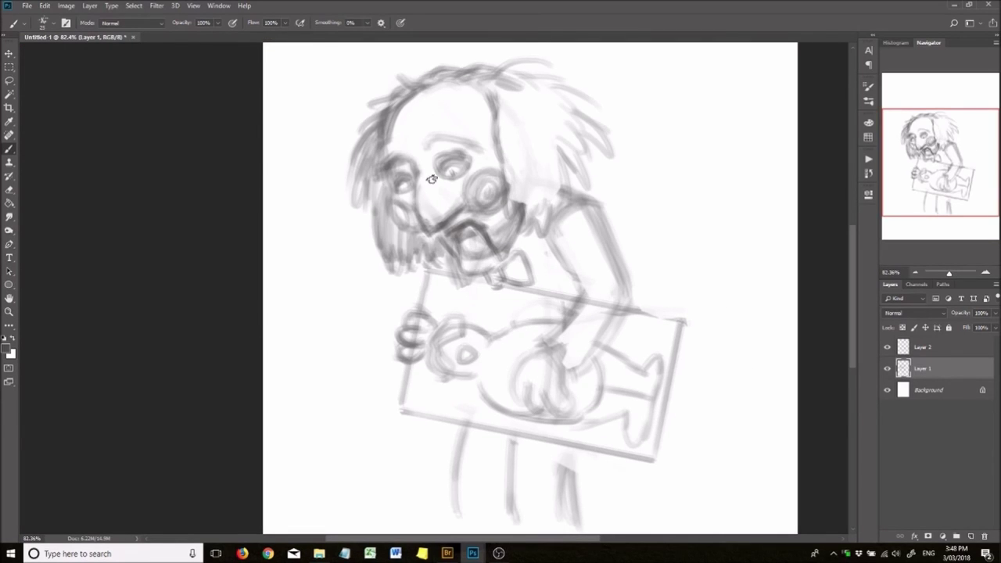
{"action": "mouse_move", "coordinate": [499, 85]}
{"action": "left_mouse_down"}
{"action": "mouse_move", "coordinate": [452, 45]}
{"action": "mouse_move", "coordinate": [540, 212]}
{"action": "mouse_move", "coordinate": [547, 407]}
{"action": "left_mouse_up"}
Fill the Background layer with mid grey and flip the canvas horizontally.
{"action": "key", "text": "alt+bracketleft"}
{"action": "key", "text": "alt+BackSpace"}
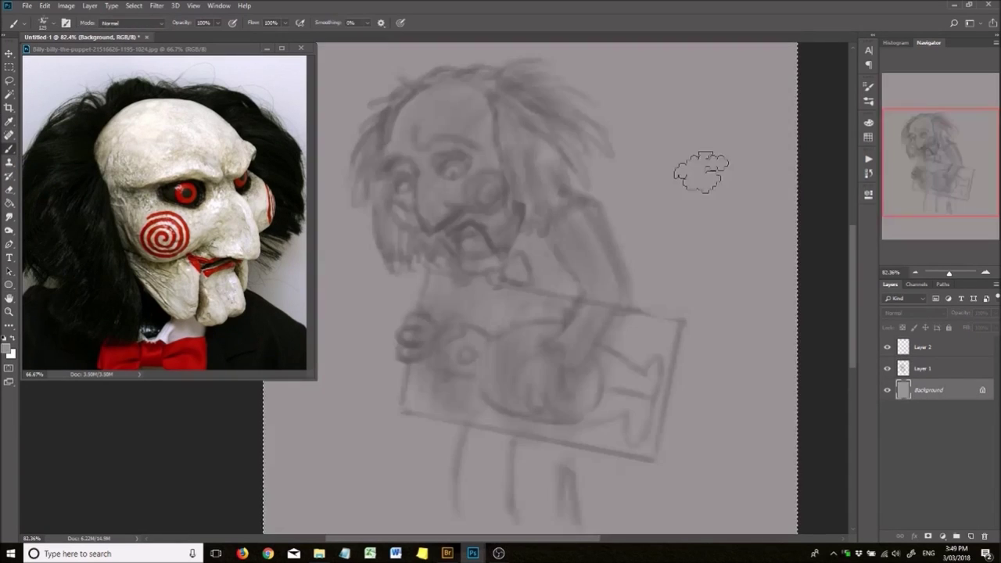
{"action": "key", "text": "ctrl+alt+h"}
Shade the hair, jacket and legs dark grey on Layer 1 and widen the drawing to about 112%.
{"action": "key", "text": "alt+bracketright"}
{"action": "mouse_move", "coordinate": [532, 164]}
{"action": "left_mouse_down"}
{"action": "mouse_move", "coordinate": [689, 227]}
{"action": "mouse_move", "coordinate": [579, 55]}
{"action": "mouse_move", "coordinate": [470, 336]}
{"action": "left_mouse_up"}
{"action": "scroll", "coordinate": [469, 337], "scroll_direction": "down", "scroll_amount": 3}
{"action": "scroll", "coordinate": [561, 300], "scroll_direction": "down", "scroll_amount": 2}
{"action": "scroll", "coordinate": [562, 300], "scroll_direction": "down", "scroll_amount": 1}
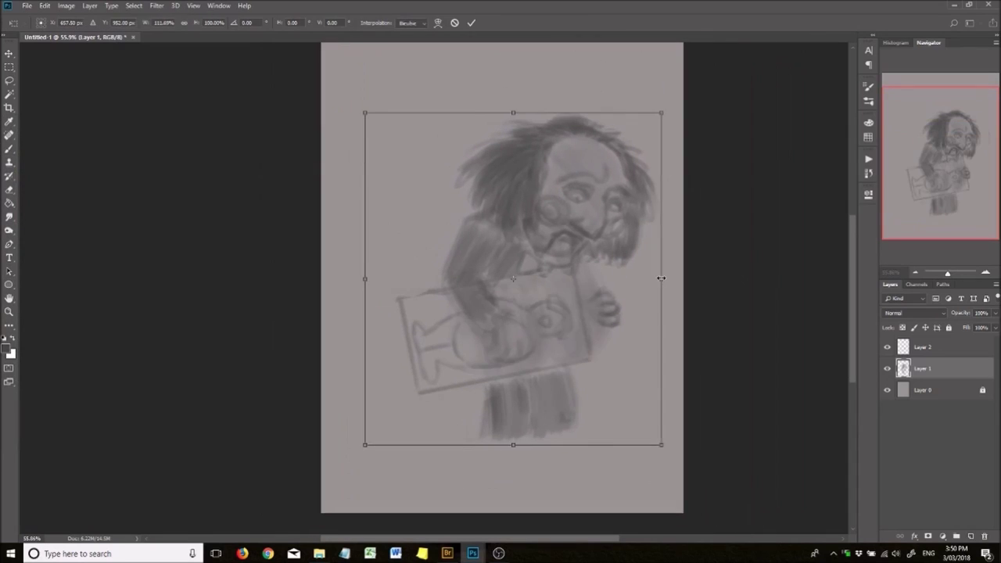
Adjust the board drawing on Layer 2 and merge it down into Layer 1.
{"action": "key", "text": "alt+bracketright"}
{"action": "left_click_drag", "start_coordinate": [566, 346], "coordinate": [572, 352]}
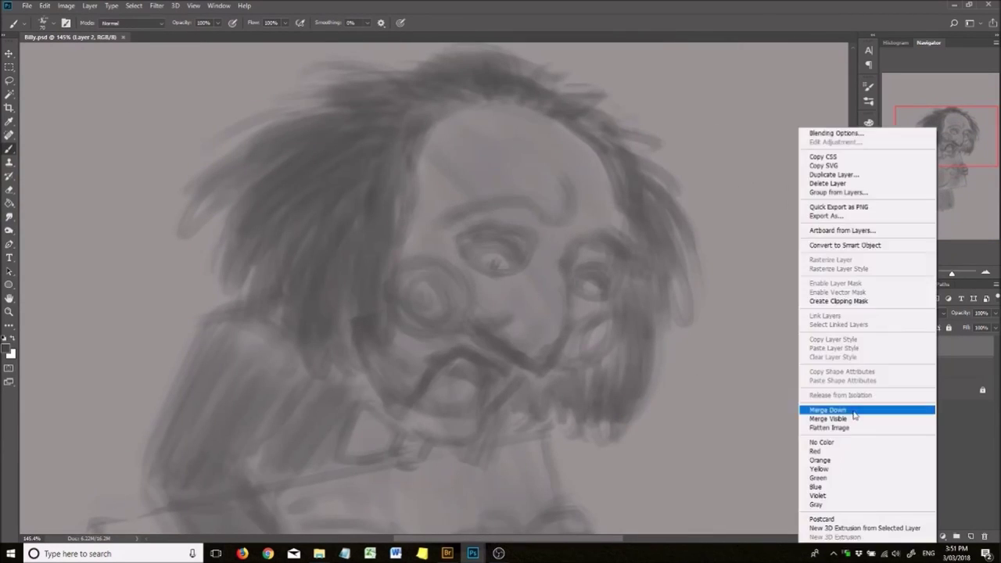
{"action": "left_click", "coordinate": [852, 415]}
Paint light grey highlights over the face and jaw, and darken the hair and eye outlines.
{"action": "left_click", "coordinate": [796, 131]}
{"action": "mouse_move", "coordinate": [500, 121]}
{"action": "left_mouse_down"}
{"action": "mouse_move", "coordinate": [479, 131]}
{"action": "mouse_move", "coordinate": [536, 143]}
{"action": "mouse_move", "coordinate": [567, 268]}
{"action": "mouse_move", "coordinate": [493, 304]}
{"action": "mouse_move", "coordinate": [413, 258]}
{"action": "mouse_move", "coordinate": [597, 321]}
{"action": "mouse_move", "coordinate": [433, 417]}
{"action": "mouse_move", "coordinate": [399, 393]}
{"action": "mouse_move", "coordinate": [409, 311]}
{"action": "mouse_move", "coordinate": [508, 327]}
{"action": "mouse_move", "coordinate": [552, 198]}
{"action": "mouse_move", "coordinate": [393, 327]}
{"action": "mouse_move", "coordinate": [421, 113]}
{"action": "mouse_move", "coordinate": [335, 211]}
{"action": "mouse_move", "coordinate": [542, 194]}
{"action": "mouse_move", "coordinate": [490, 259]}
{"action": "left_mouse_up"}
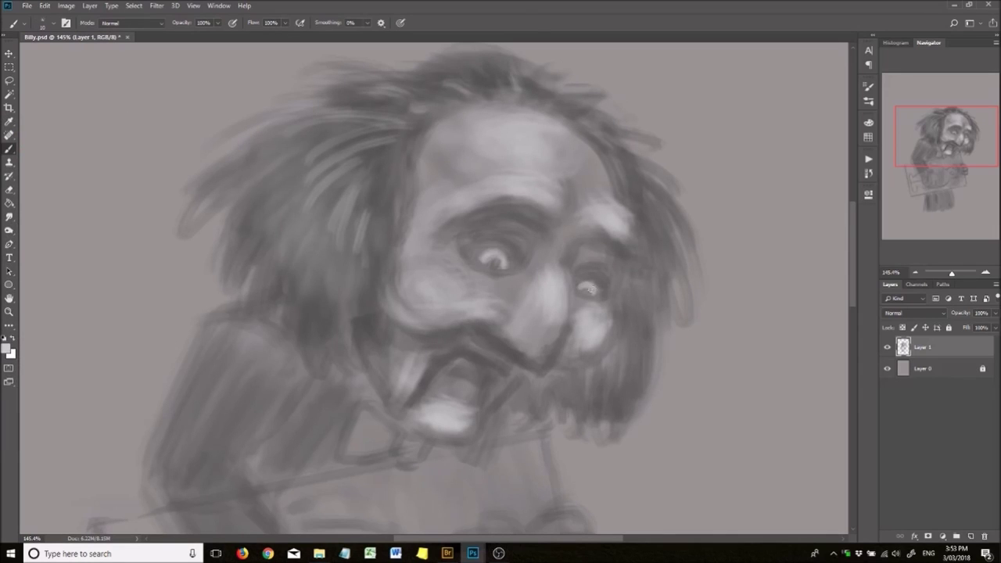
{"action": "left_click", "coordinate": [868, 137]}
{"action": "left_click", "coordinate": [814, 131]}
{"action": "mouse_move", "coordinate": [235, 188]}
{"action": "left_mouse_down"}
{"action": "mouse_move", "coordinate": [393, 139]}
{"action": "mouse_move", "coordinate": [588, 399]}
{"action": "mouse_move", "coordinate": [589, 158]}
{"action": "left_mouse_up"}
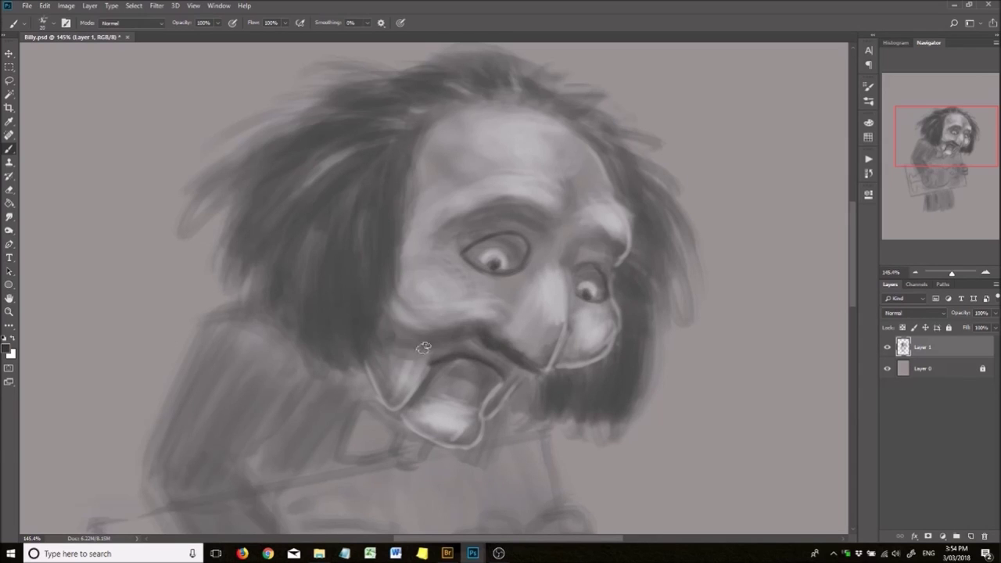
Flip the canvas horizontally and paint a light upper eyelid over the far eye using a sampled tone.
{"action": "key", "text": "h"}
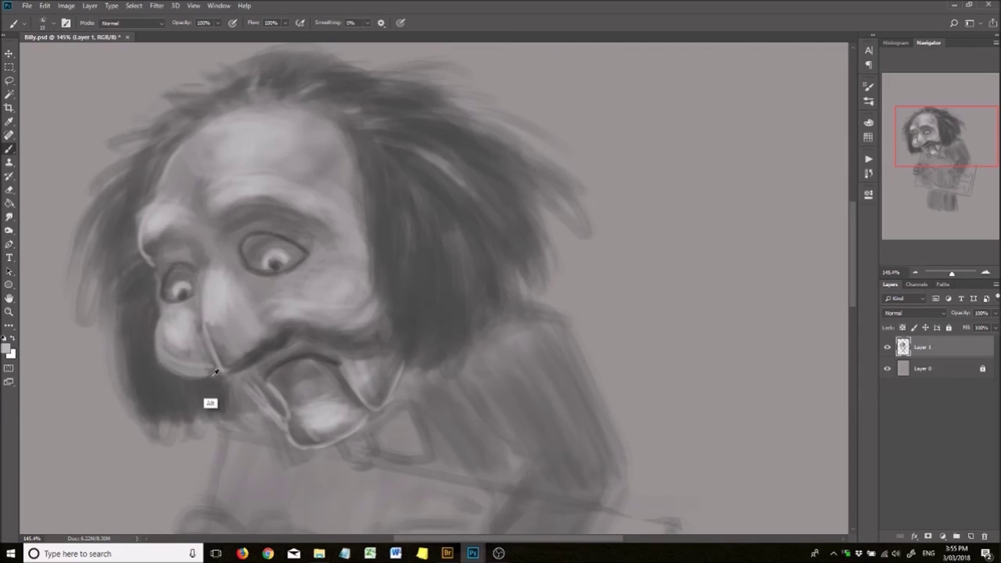
{"action": "left_click", "coordinate": [178, 288], "text": "alt"}
{"action": "left_click_drag", "start_coordinate": [150, 274], "coordinate": [202, 265]}
Lasso the near eye, shift it into a better position and deselect it.
{"action": "key", "text": "l"}
{"action": "left_click_drag", "start_coordinate": [235, 223], "coordinate": [266, 258]}
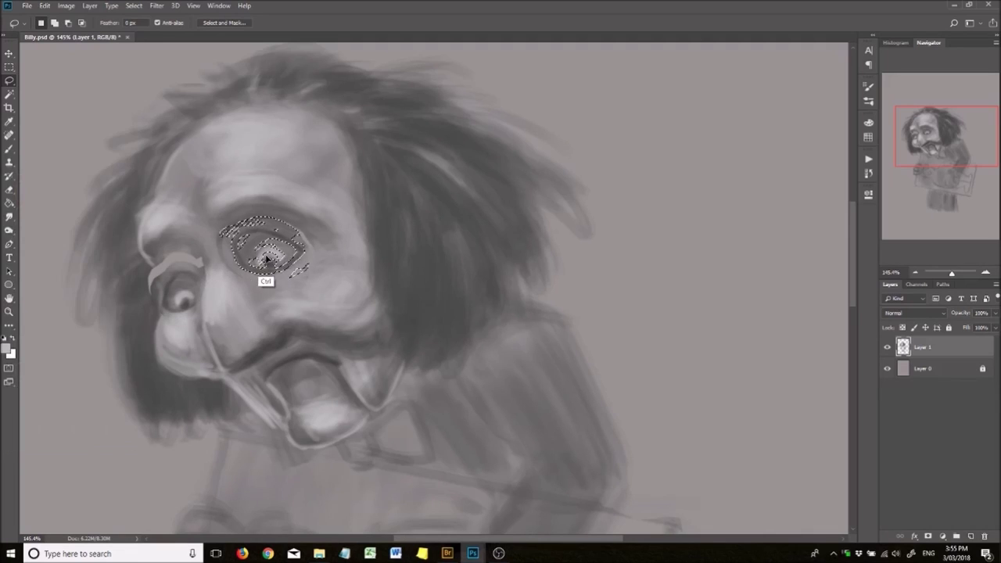
{"action": "key", "text": "ctrl+d"}
Paint a rounded, bulging near cheek with light strokes and bring up the puppet reference photo.
{"action": "key", "text": "b"}
{"action": "left_click_drag", "start_coordinate": [297, 320], "coordinate": [376, 266]}
{"action": "key", "text": "ctrl+Tab"}
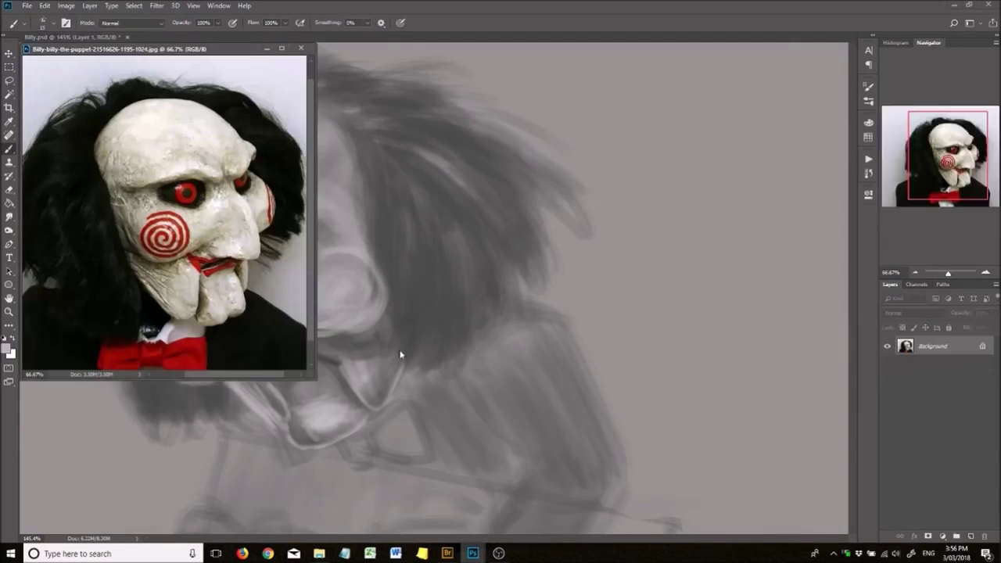
{"action": "left_click", "coordinate": [400, 355]}
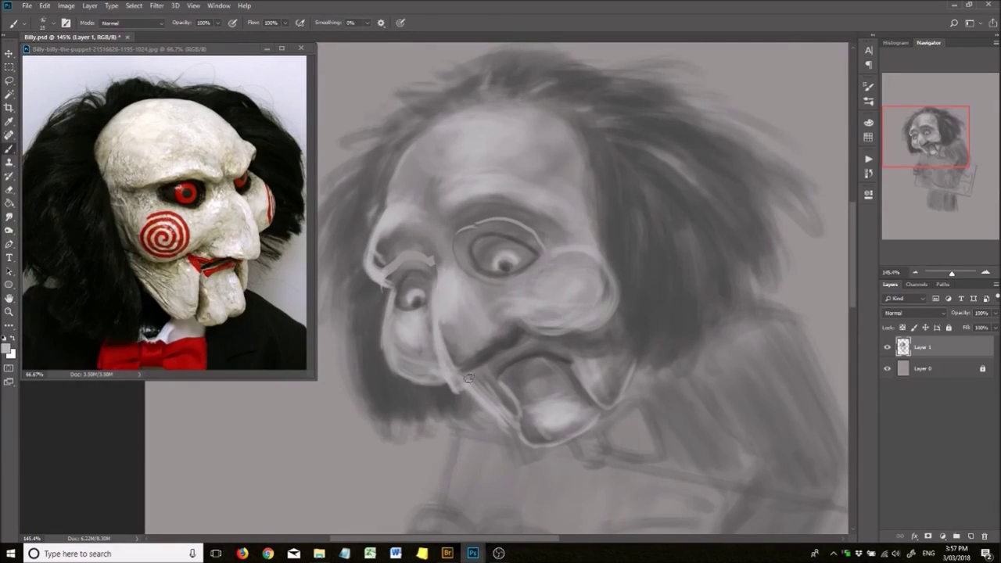
Redraw the nose edge and nostril and outline the lips, chin and hinged jaw with light strokes.
{"action": "left_click_drag", "start_coordinate": [469, 378], "coordinate": [523, 338]}
{"action": "mouse_move", "coordinate": [429, 262]}
{"action": "left_mouse_down"}
{"action": "mouse_move", "coordinate": [425, 306]}
{"action": "mouse_move", "coordinate": [454, 377]}
{"action": "left_mouse_up"}
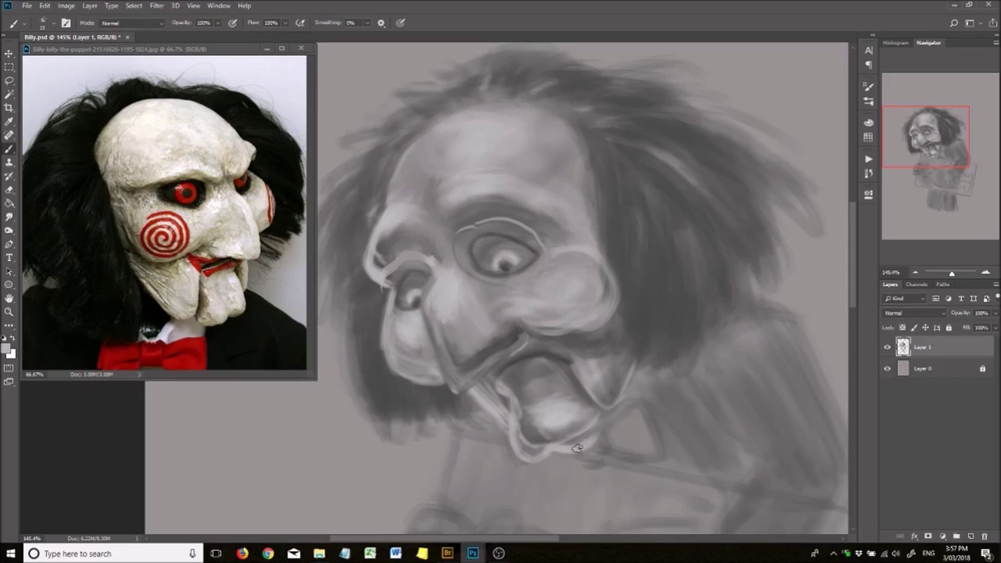
{"action": "mouse_move", "coordinate": [574, 417]}
{"action": "left_mouse_down"}
{"action": "mouse_move", "coordinate": [526, 447]}
{"action": "mouse_move", "coordinate": [510, 372]}
{"action": "left_mouse_up"}
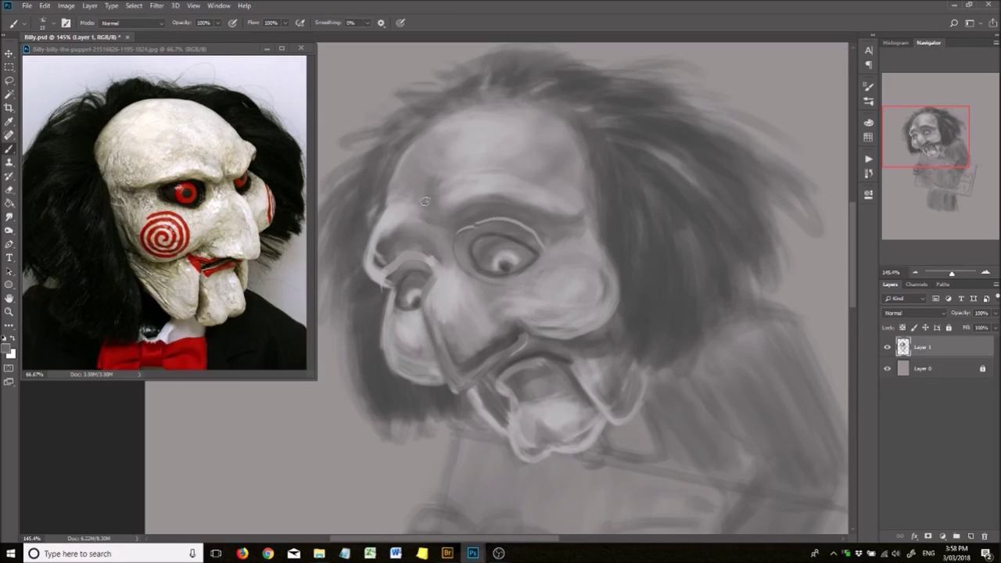
Darken the brows, add forehead wrinkles and repaint the eye sockets, eyeballs and nose ridge.
{"action": "left_click_drag", "start_coordinate": [469, 227], "coordinate": [572, 221]}
{"action": "left_click_drag", "start_coordinate": [403, 156], "coordinate": [493, 188]}
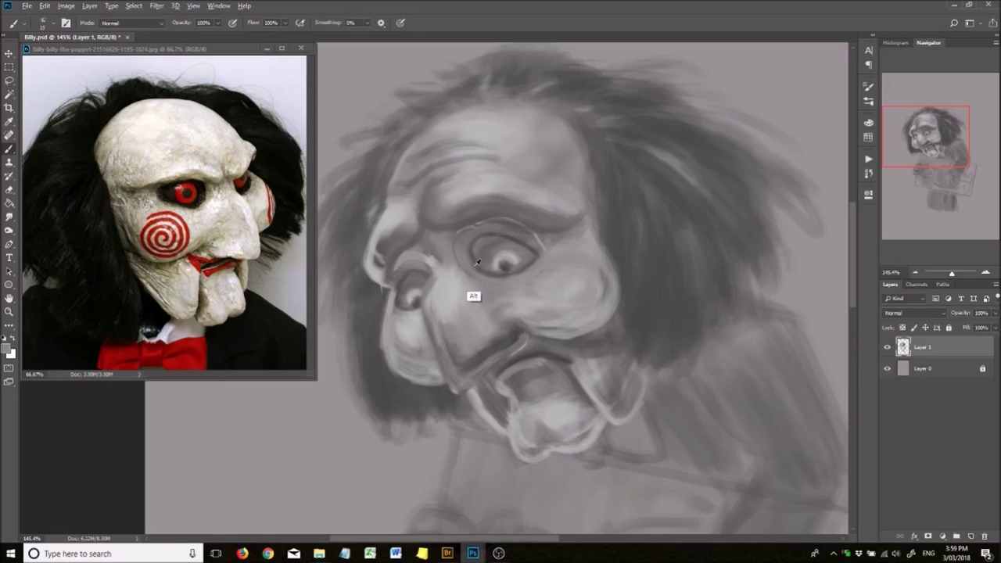
{"action": "mouse_move", "coordinate": [421, 296]}
{"action": "left_mouse_down"}
{"action": "mouse_move", "coordinate": [466, 336]}
{"action": "mouse_move", "coordinate": [503, 343]}
{"action": "mouse_move", "coordinate": [494, 350]}
{"action": "mouse_move", "coordinate": [485, 253]}
{"action": "left_mouse_up"}
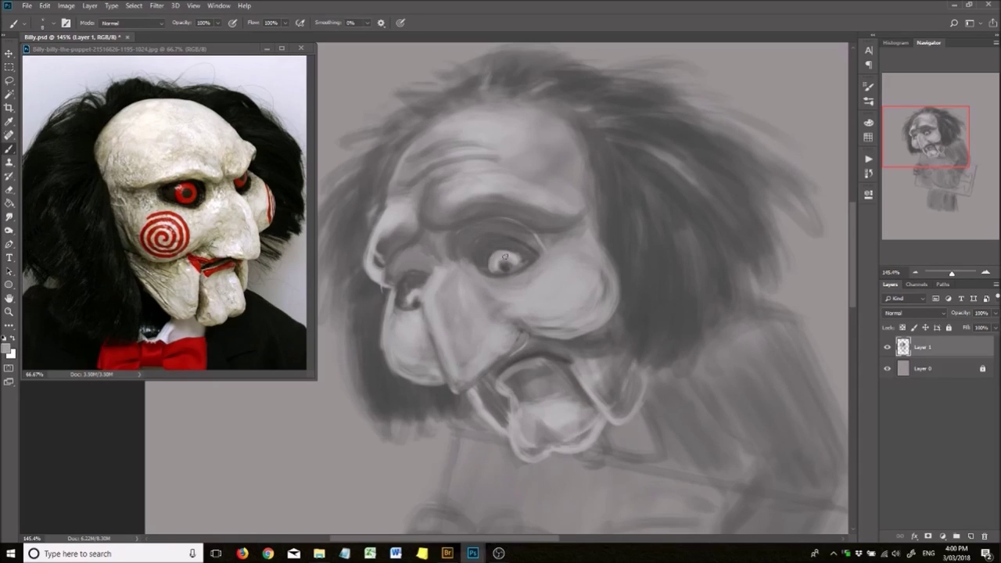
{"action": "left_click_drag", "start_coordinate": [412, 302], "coordinate": [447, 313]}
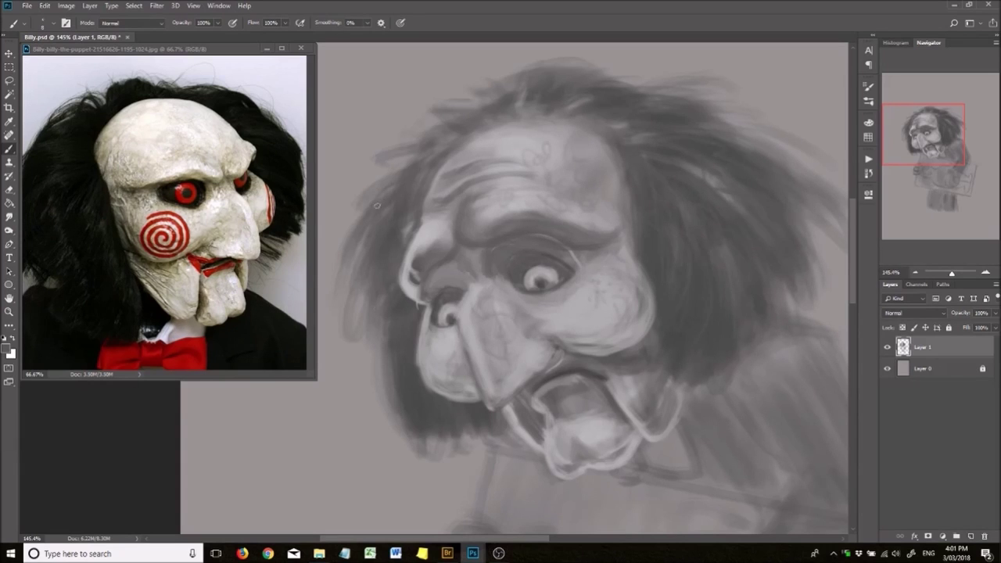
Flip the canvas horizontally, outline the bow tie below the jaw and reshape the near shoulder.
{"action": "key", "text": "ctrl+shift+h"}
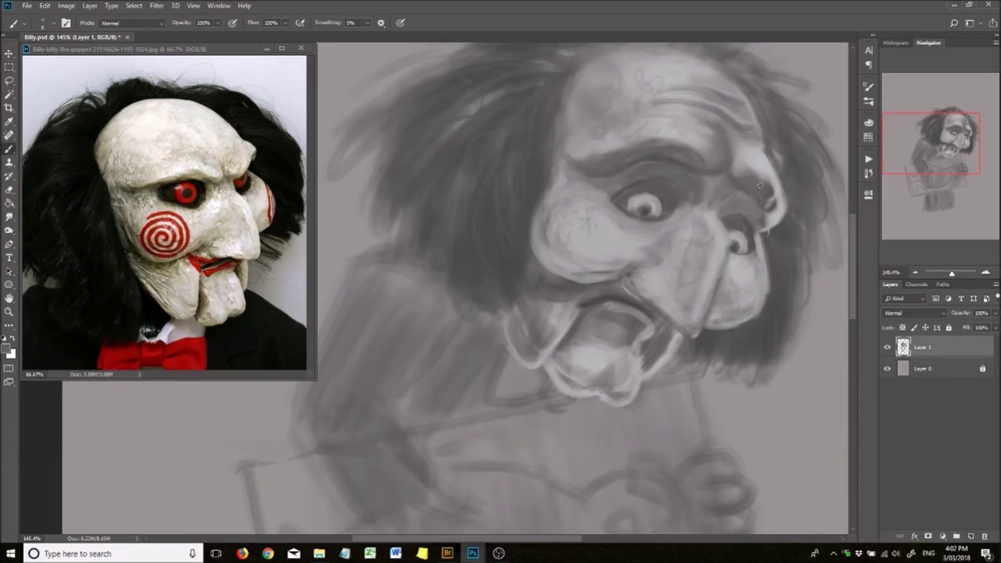
{"action": "mouse_move", "coordinate": [730, 315]}
{"action": "left_mouse_down"}
{"action": "mouse_move", "coordinate": [552, 264]}
{"action": "mouse_move", "coordinate": [535, 314]}
{"action": "left_mouse_up"}
{"action": "scroll", "coordinate": [610, 229], "scroll_direction": "down", "scroll_amount": 3}
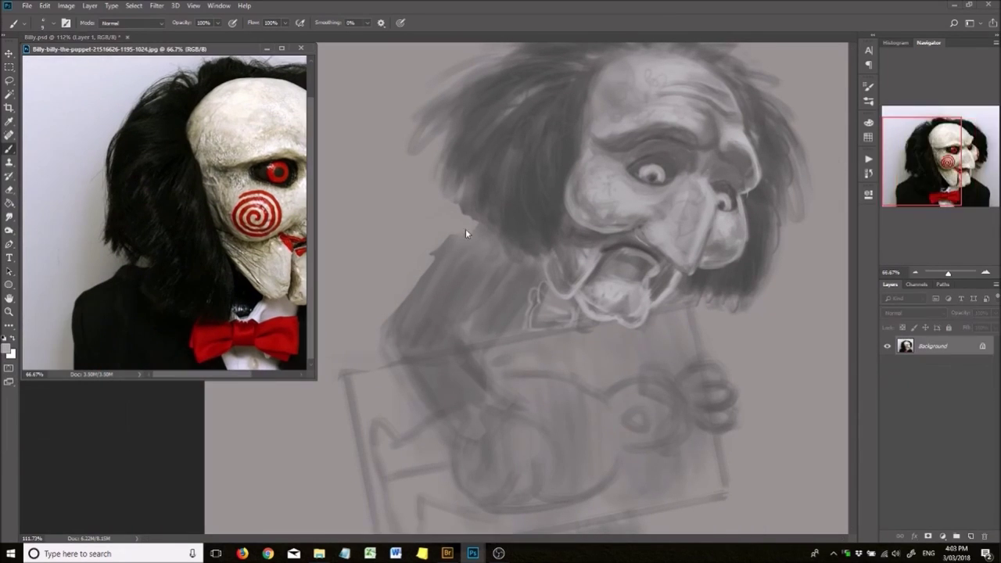
{"action": "left_click_drag", "start_coordinate": [442, 244], "coordinate": [379, 366]}
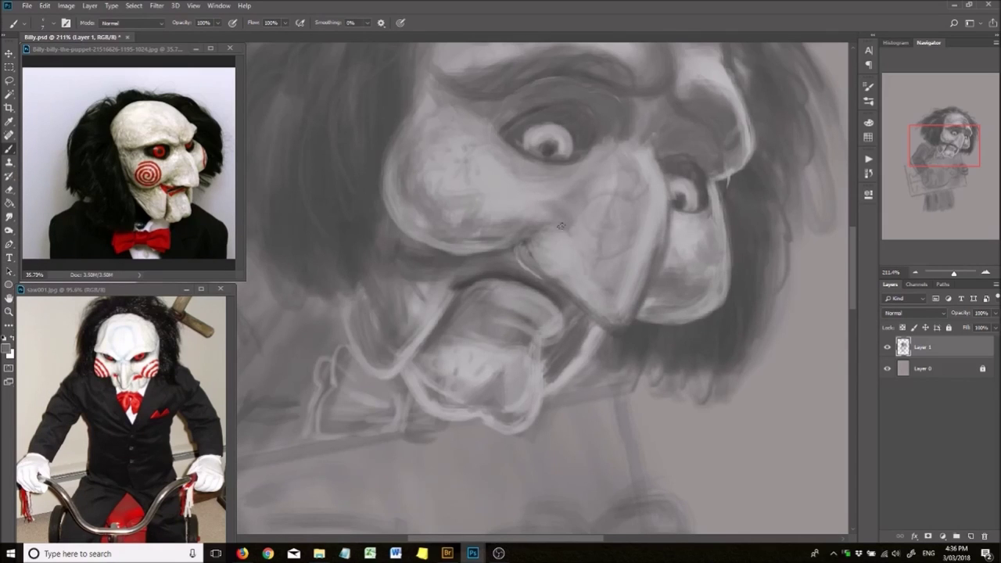
Refine the forehead wrinkles, brow ridges and near cheek with soft light and dark texture strokes.
{"action": "scroll", "coordinate": [561, 226], "scroll_direction": "up", "scroll_amount": 5}
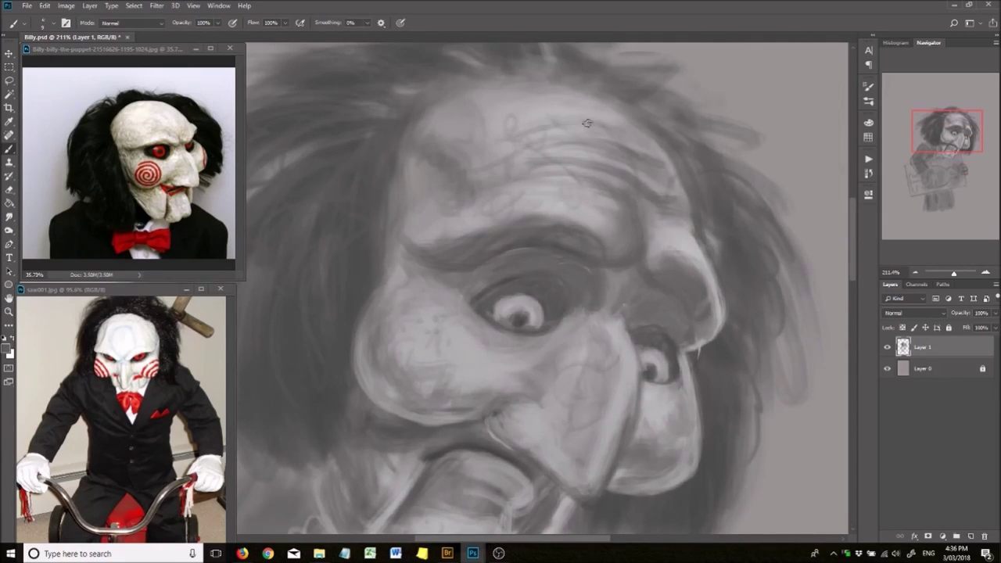
{"action": "scroll", "coordinate": [586, 122], "scroll_direction": "down", "scroll_amount": 3}
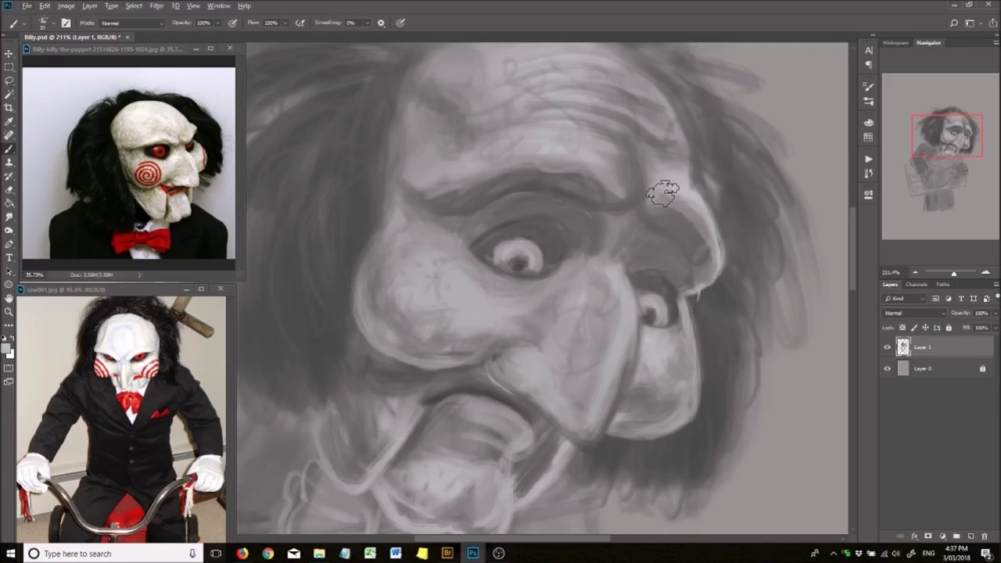
{"action": "scroll", "coordinate": [571, 205], "scroll_direction": "up", "scroll_amount": 2}
{"action": "scroll", "coordinate": [608, 331], "scroll_direction": "down", "scroll_amount": 3}
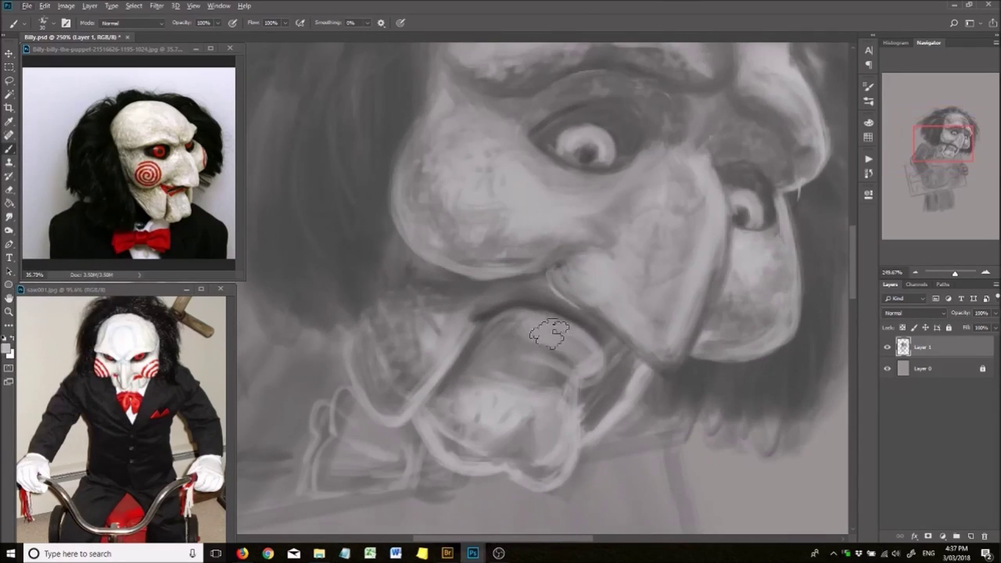
Model the upper lip, open mouth, chin and hinged jaw with light and dark shading.
{"action": "scroll", "coordinate": [538, 365], "scroll_direction": "up", "scroll_amount": 2}
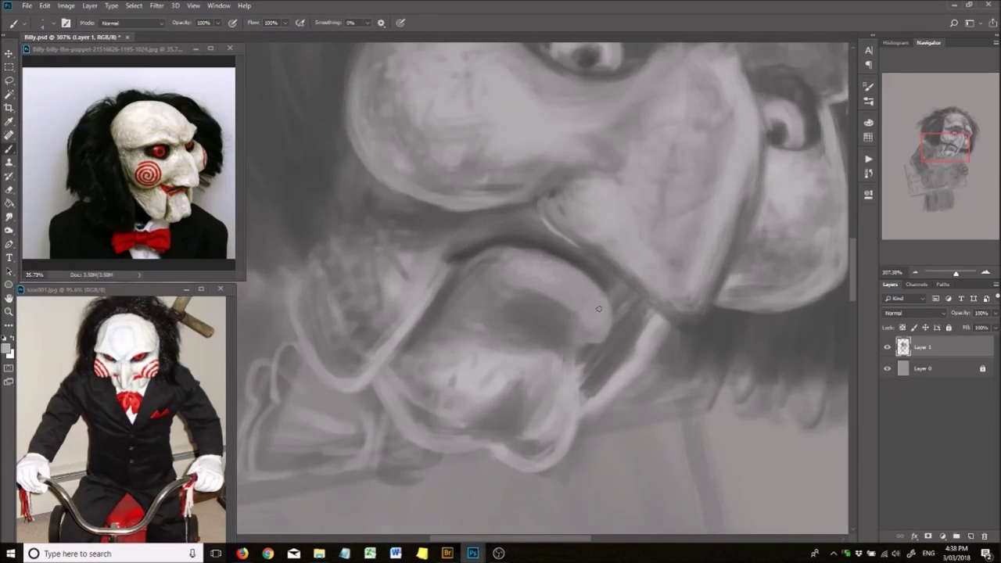
{"action": "scroll", "coordinate": [598, 309], "scroll_direction": "down", "scroll_amount": 2}
{"action": "scroll", "coordinate": [550, 331], "scroll_direction": "up", "scroll_amount": 1}
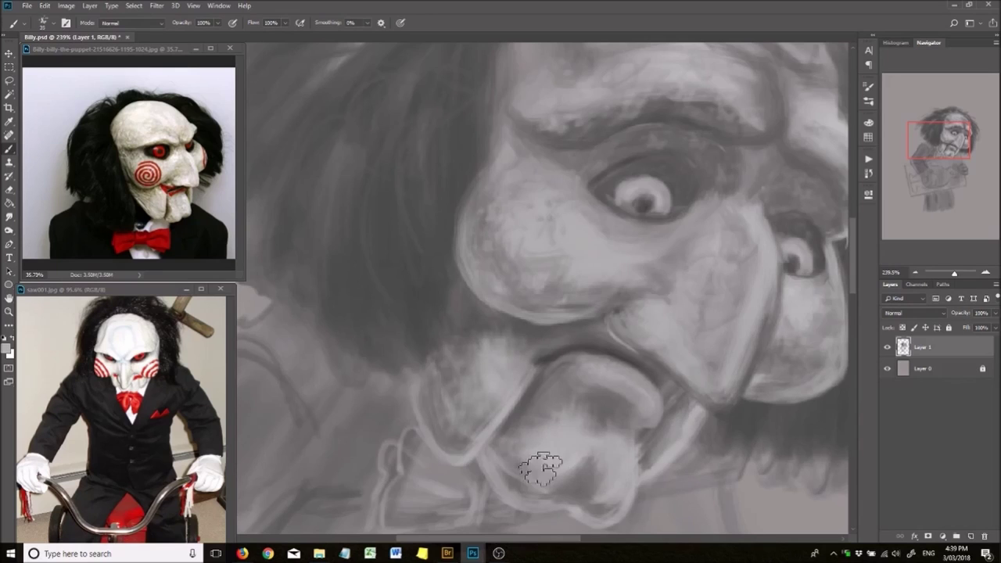
Flip the canvas horizontally, define the near cheek's outer edge and darken the sockets around both eyes.
{"action": "scroll", "coordinate": [540, 468], "scroll_direction": "down", "scroll_amount": 2}
{"action": "key", "text": "h"}
{"action": "scroll", "coordinate": [556, 400], "scroll_direction": "up", "scroll_amount": 2}
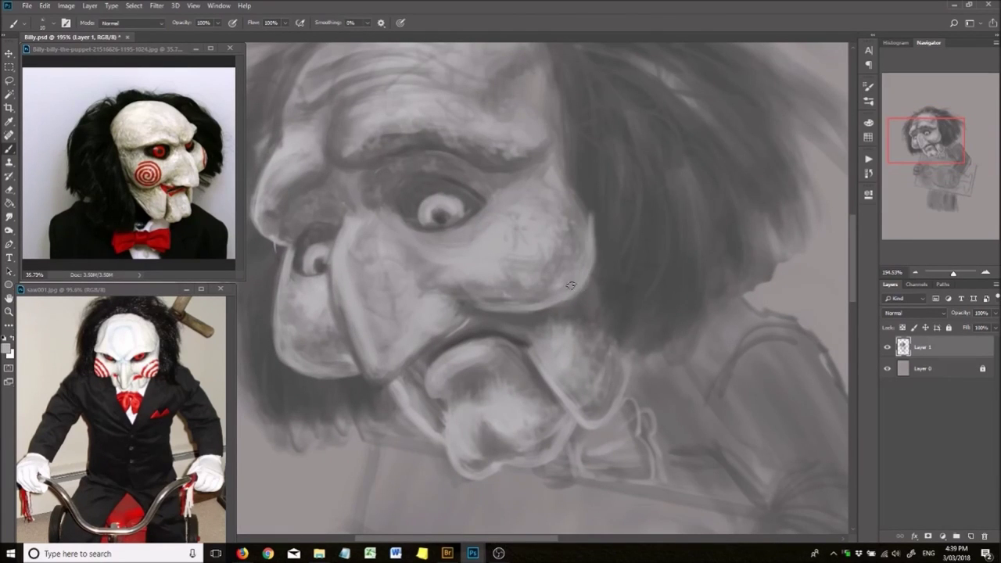
{"action": "key", "text": "F6"}
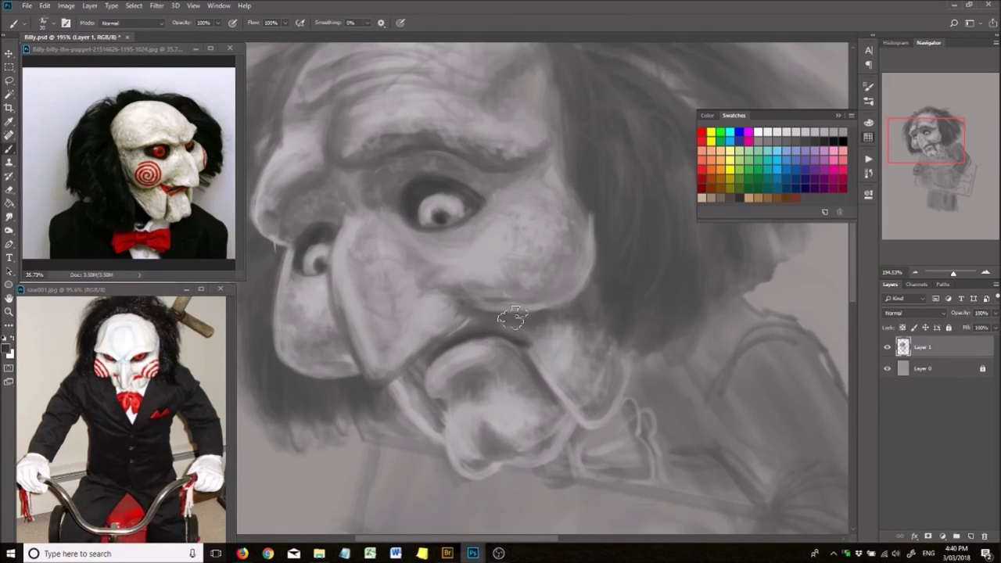
Flip the canvas back and draw dark outlines and fabric folds along the jacket shoulder and sleeve.
{"action": "scroll", "coordinate": [512, 318], "scroll_direction": "down", "scroll_amount": 2}
{"action": "key", "text": "h"}
{"action": "scroll", "coordinate": [394, 295], "scroll_direction": "down", "scroll_amount": 1}
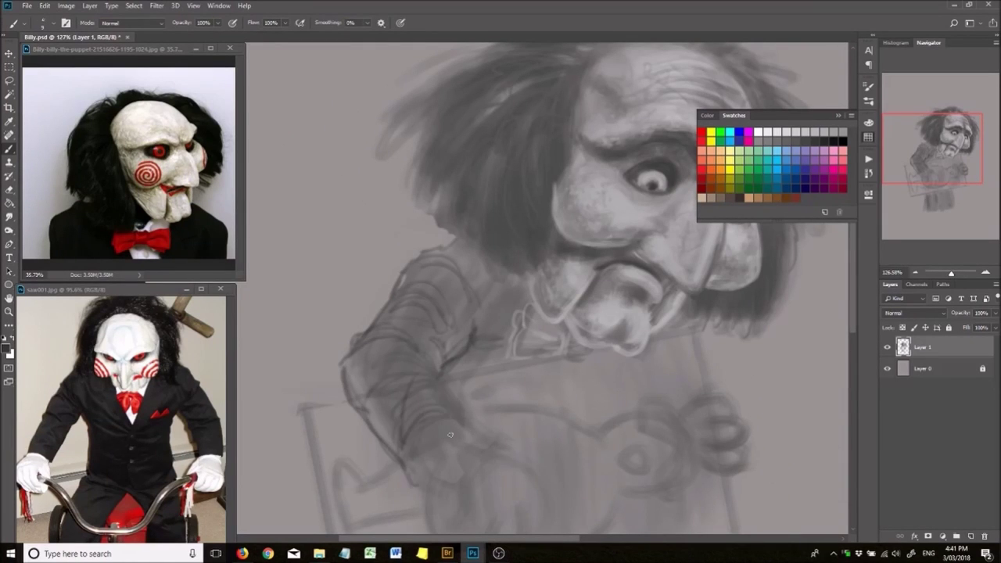
Outline the near hand's knuckles, fingers and cuff and the far hand's fingers gripping the board, flipping the canvas horizontally.
{"action": "scroll", "coordinate": [465, 441], "scroll_direction": "down", "scroll_amount": 3}
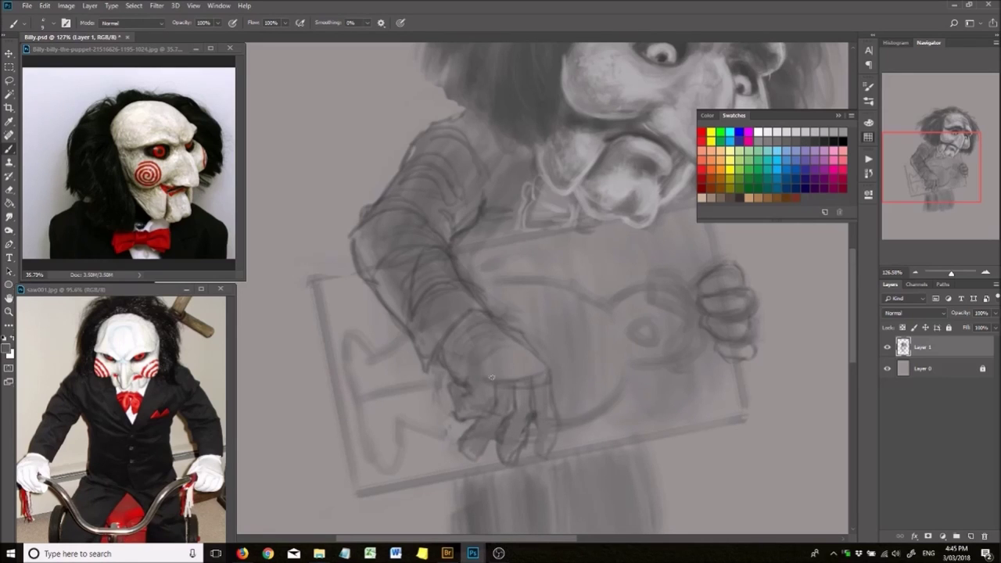
{"action": "key", "text": "h"}
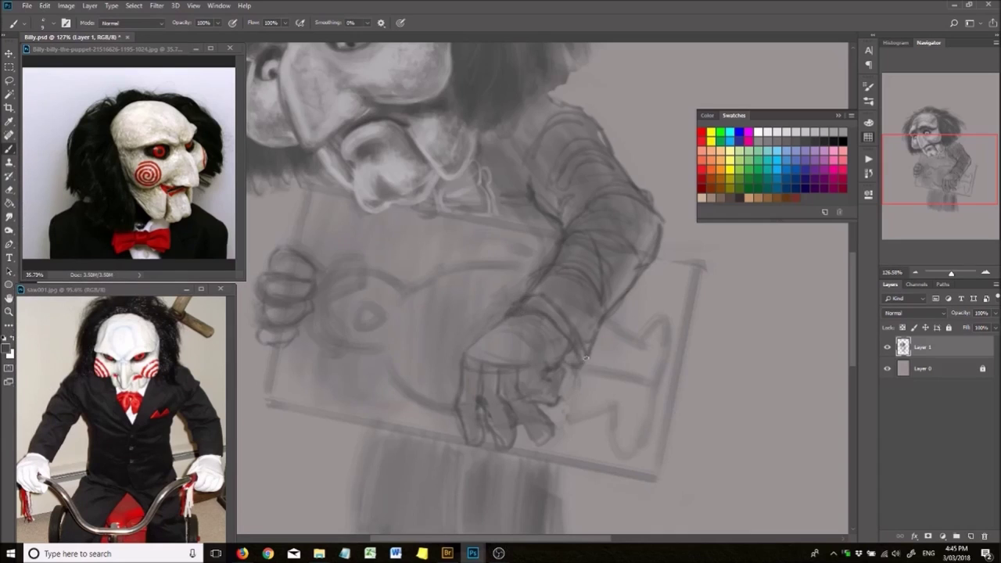
{"action": "scroll", "coordinate": [586, 358], "scroll_direction": "down", "scroll_amount": 2}
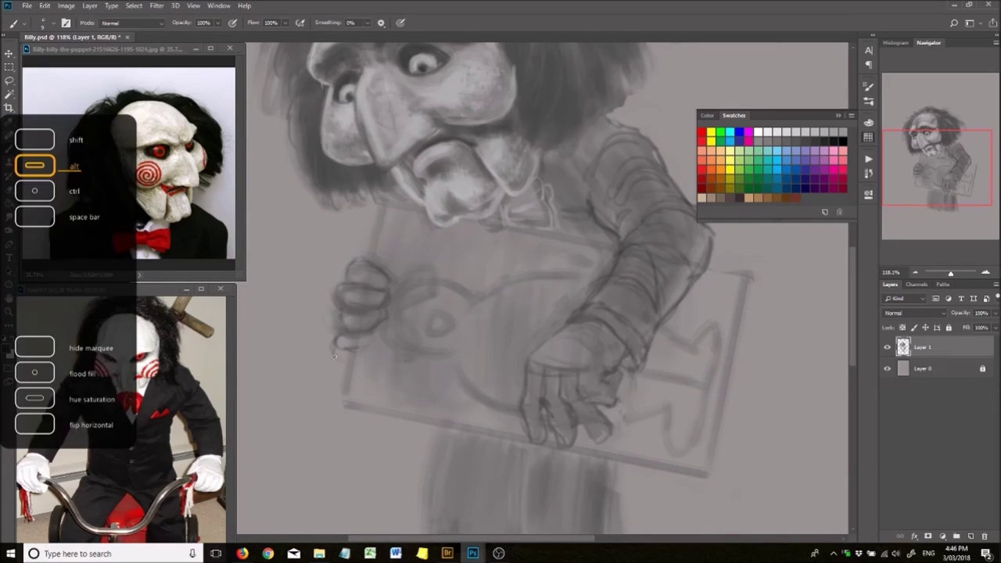
{"action": "left_click_drag", "start_coordinate": [335, 338], "coordinate": [359, 356]}
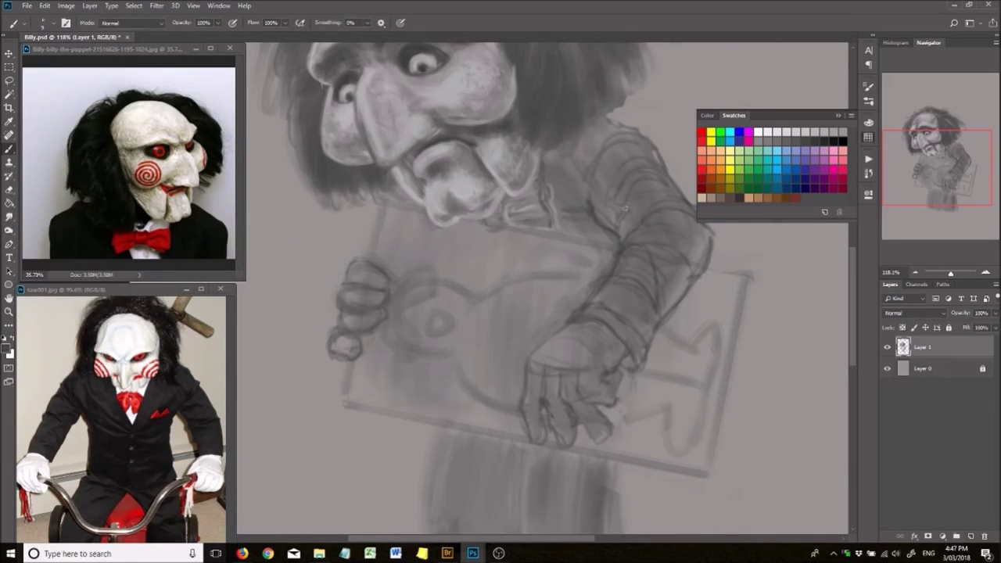
Draw the outlines and centre division of the trousers below the board and flip the canvas back.
{"action": "scroll", "coordinate": [626, 209], "scroll_direction": "down", "scroll_amount": 3}
{"action": "scroll", "coordinate": [532, 321], "scroll_direction": "down", "scroll_amount": 2}
{"action": "key", "text": "h"}
{"action": "scroll", "coordinate": [530, 320], "scroll_direction": "up", "scroll_amount": 2}
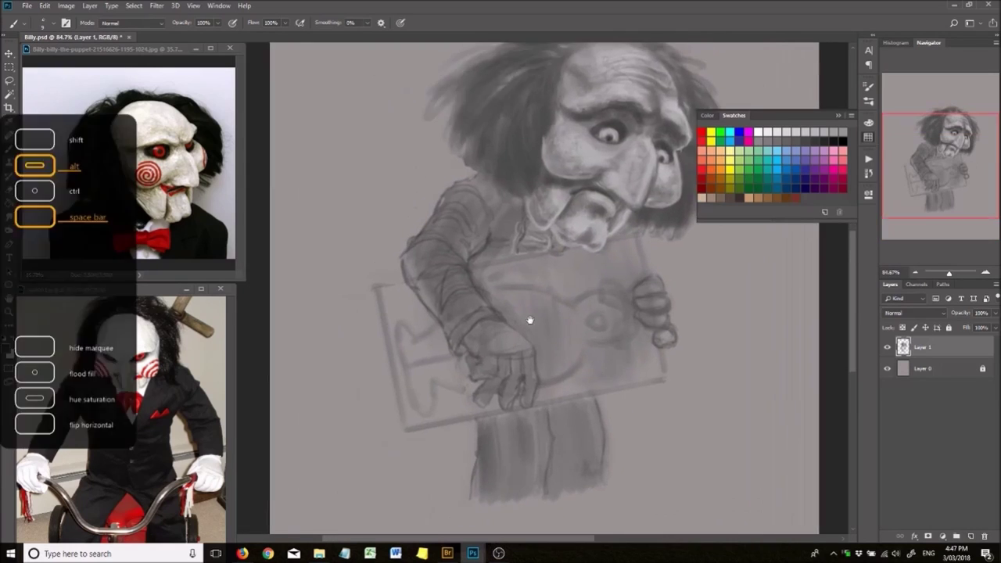
Block in dark fold shading across the jacket's shoulder, upper sleeve and forearm.
{"action": "scroll", "coordinate": [530, 320], "scroll_direction": "up", "scroll_amount": 3}
{"action": "scroll", "coordinate": [324, 346], "scroll_direction": "up", "scroll_amount": 3}
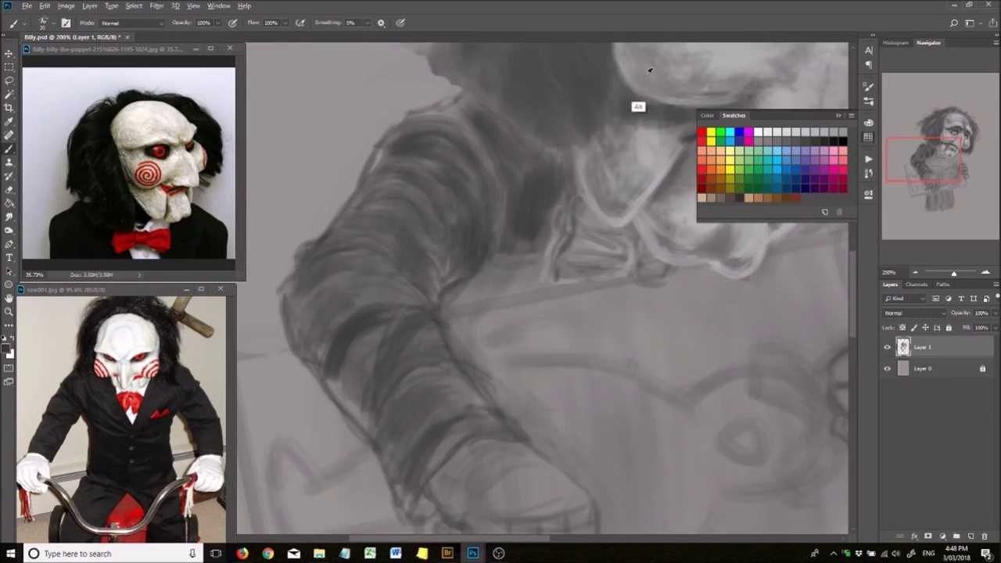
{"action": "scroll", "coordinate": [649, 71], "scroll_direction": "up", "scroll_amount": 1}
{"action": "left_click_drag", "start_coordinate": [313, 313], "coordinate": [401, 159]}
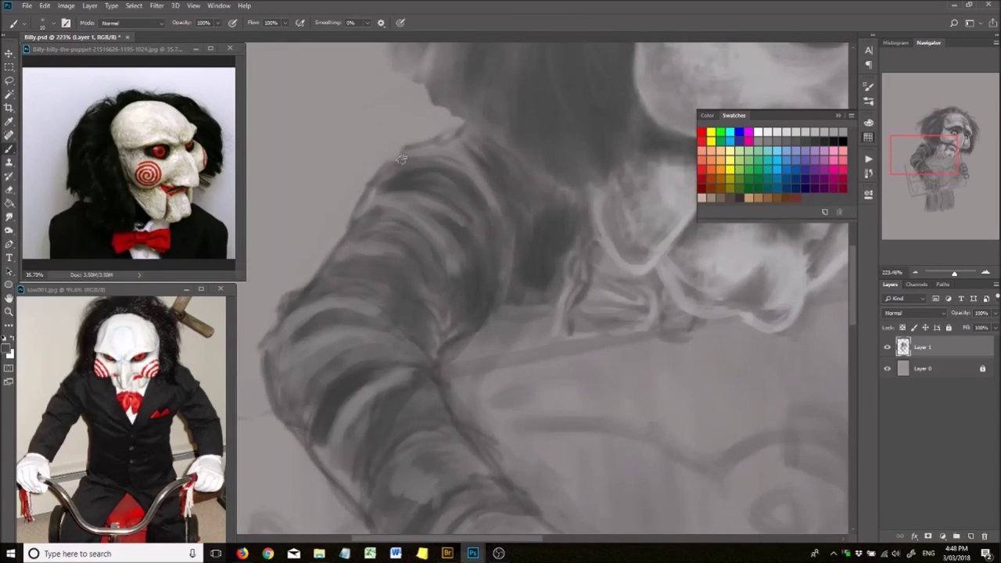
Flip the canvas horizontally and define the shirt collar and bow tie below the jaw with dark contours.
{"action": "scroll", "coordinate": [555, 303], "scroll_direction": "up", "scroll_amount": 1}
{"action": "left_click_drag", "start_coordinate": [649, 291], "coordinate": [591, 311]}
{"action": "mouse_move", "coordinate": [665, 266]}
{"action": "left_mouse_down"}
{"action": "mouse_move", "coordinate": [555, 303]}
{"action": "mouse_move", "coordinate": [313, 316]}
{"action": "left_mouse_up"}
{"action": "scroll", "coordinate": [579, 282], "scroll_direction": "up", "scroll_amount": 2}
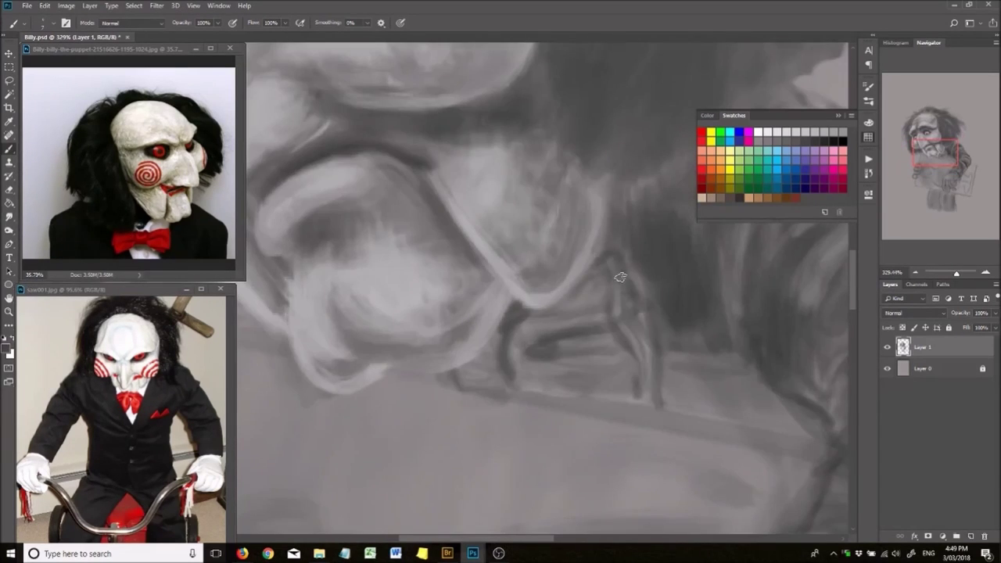
Paint the back, knuckles and upper fingers of the near gloved hand with light grey strokes.
{"action": "scroll", "coordinate": [620, 277], "scroll_direction": "down", "scroll_amount": 3}
{"action": "scroll", "coordinate": [556, 415], "scroll_direction": "down", "scroll_amount": 2}
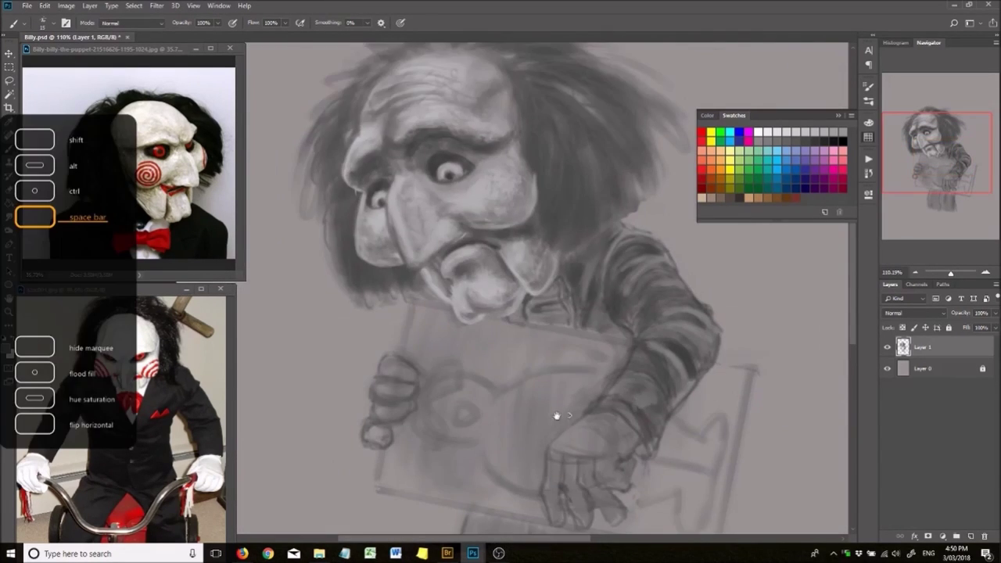
{"action": "scroll", "coordinate": [556, 415], "scroll_direction": "up", "scroll_amount": 3}
{"action": "mouse_move", "coordinate": [563, 264]}
{"action": "left_mouse_down"}
{"action": "mouse_move", "coordinate": [513, 280]}
{"action": "mouse_move", "coordinate": [583, 276]}
{"action": "mouse_move", "coordinate": [472, 381]}
{"action": "mouse_move", "coordinate": [591, 342]}
{"action": "mouse_move", "coordinate": [555, 255]}
{"action": "mouse_move", "coordinate": [562, 319]}
{"action": "left_mouse_up"}
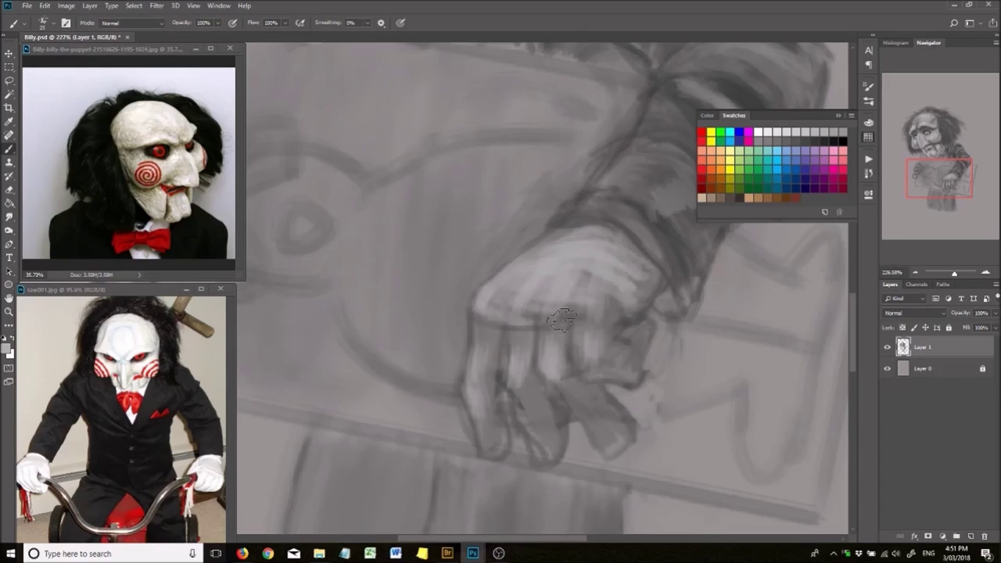
{"action": "scroll", "coordinate": [562, 319], "scroll_direction": "down", "scroll_amount": 3}
{"action": "scroll", "coordinate": [543, 387], "scroll_direction": "up", "scroll_amount": 3}
{"action": "mouse_move", "coordinate": [485, 298]}
{"action": "left_mouse_down"}
{"action": "mouse_move", "coordinate": [548, 315]}
{"action": "mouse_move", "coordinate": [653, 291]}
{"action": "left_mouse_up"}
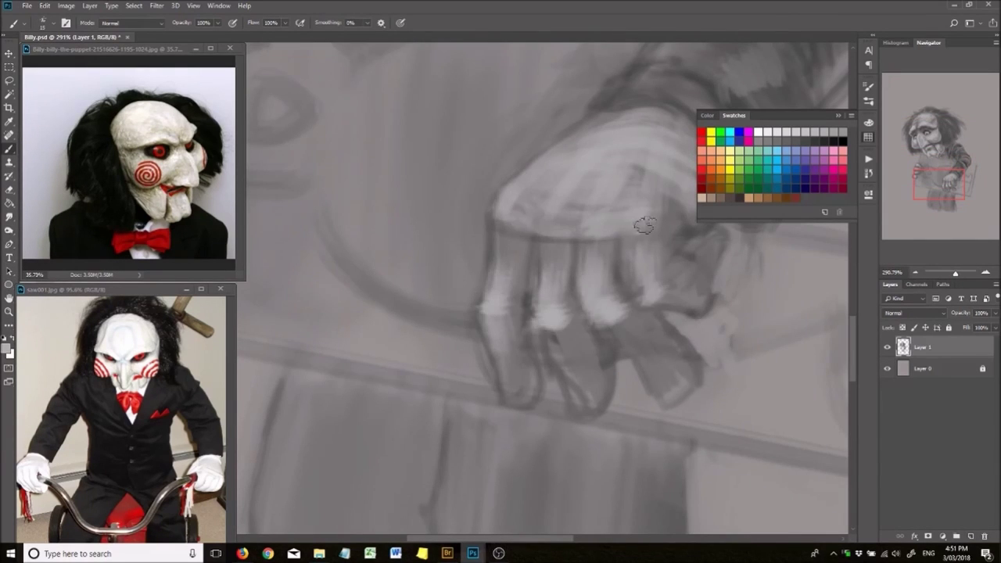
{"action": "left_click_drag", "start_coordinate": [644, 225], "coordinate": [581, 228]}
Shade the far hand's fingers on the board edge with light tops and dark gaps between them.
{"action": "scroll", "coordinate": [581, 227], "scroll_direction": "down", "scroll_amount": 2}
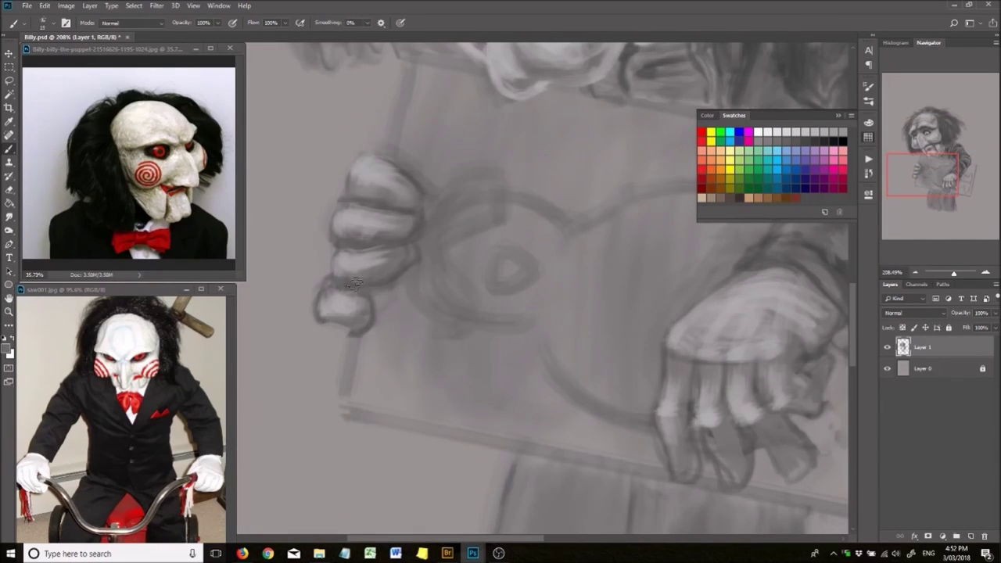
{"action": "scroll", "coordinate": [419, 240], "scroll_direction": "down", "scroll_amount": 3}
{"action": "scroll", "coordinate": [579, 336], "scroll_direction": "up", "scroll_amount": 3}
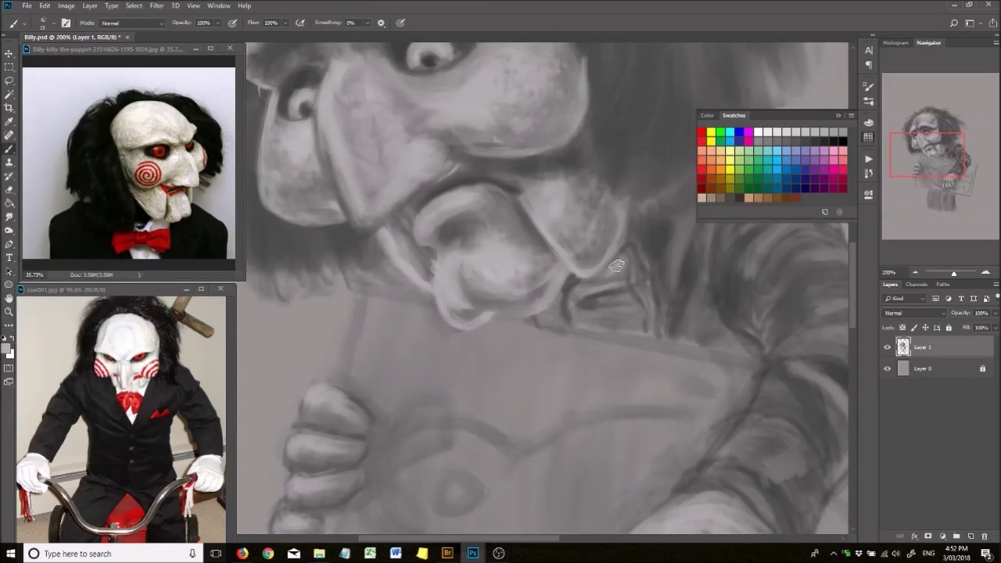
Add light strokes to the shirt collar beside the bow tie and flip the canvas back.
{"action": "left_click_drag", "start_coordinate": [610, 266], "coordinate": [642, 313]}
{"action": "scroll", "coordinate": [577, 340], "scroll_direction": "up", "scroll_amount": 1}
{"action": "scroll", "coordinate": [578, 341], "scroll_direction": "down", "scroll_amount": 3}
{"action": "scroll", "coordinate": [613, 393], "scroll_direction": "up", "scroll_amount": 3}
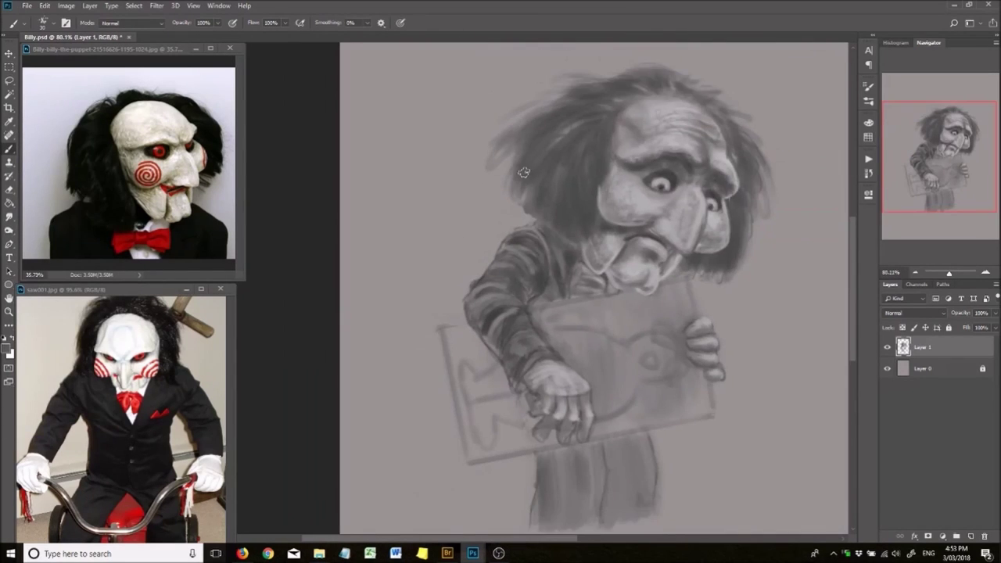
Darken the trousers below the board with rough fold shading and deepen the jacket's shadows.
{"action": "mouse_move", "coordinate": [613, 393]}
{"action": "left_mouse_down"}
{"action": "mouse_move", "coordinate": [547, 414]}
{"action": "mouse_move", "coordinate": [617, 465]}
{"action": "left_mouse_up"}
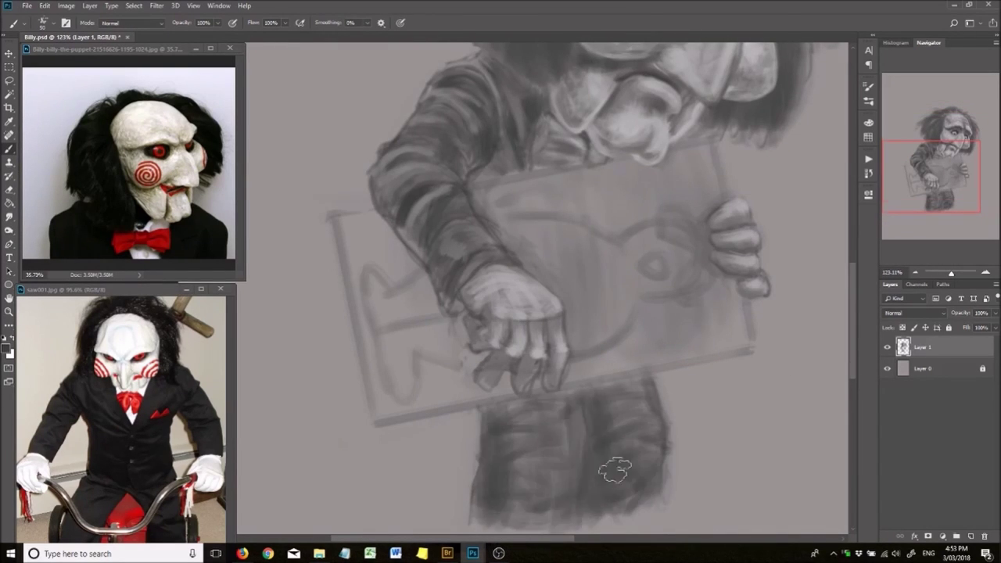
{"action": "scroll", "coordinate": [502, 389], "scroll_direction": "down", "scroll_amount": 2}
{"action": "scroll", "coordinate": [502, 389], "scroll_direction": "up", "scroll_amount": 3}
{"action": "scroll", "coordinate": [502, 389], "scroll_direction": "down", "scroll_amount": 4}
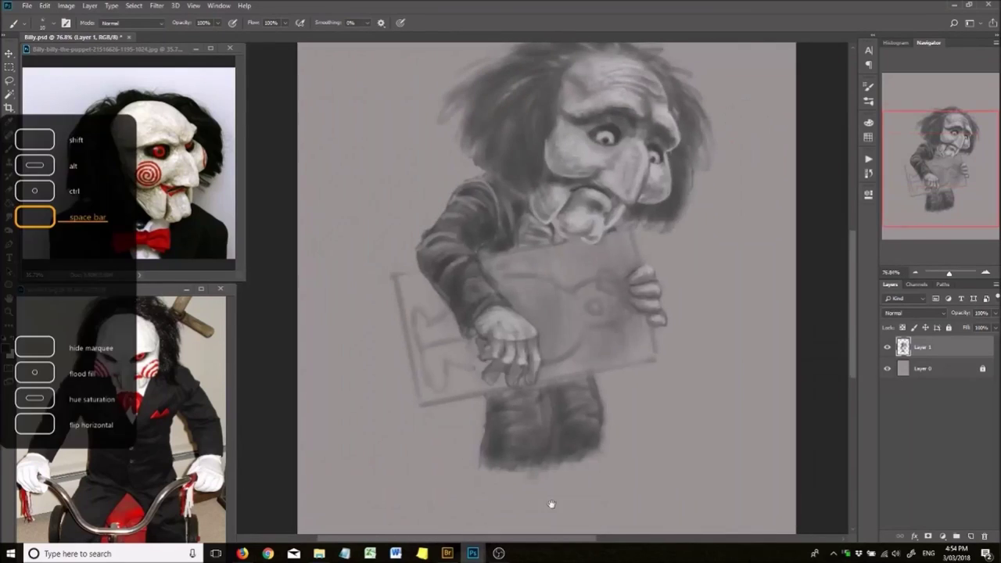
{"action": "scroll", "coordinate": [509, 217], "scroll_direction": "up", "scroll_amount": 3}
{"action": "scroll", "coordinate": [637, 306], "scroll_direction": "down", "scroll_amount": 3}
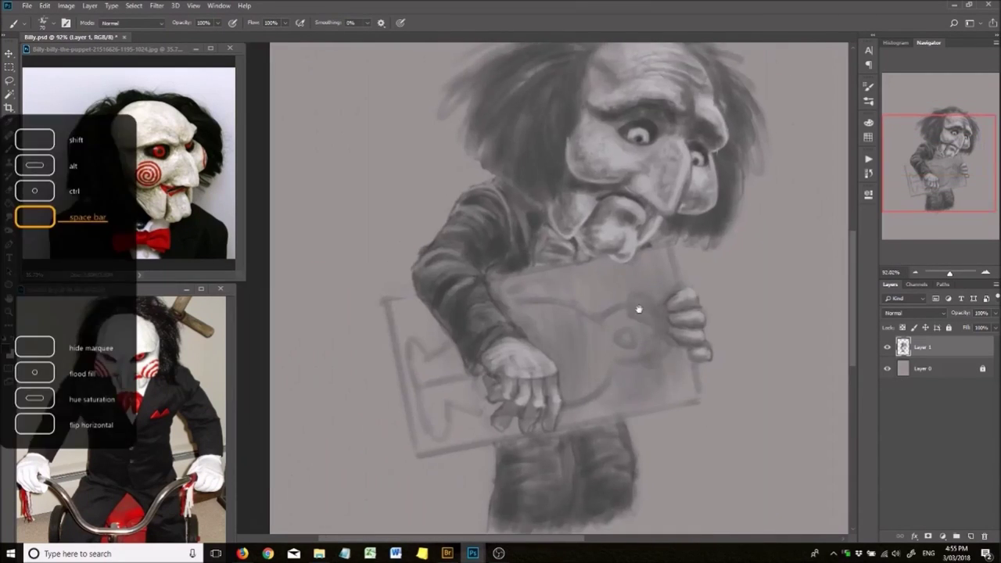
Strengthen the light and shadow on the far hand's fingers, including the little finger.
{"action": "scroll", "coordinate": [648, 290], "scroll_direction": "up", "scroll_amount": 4}
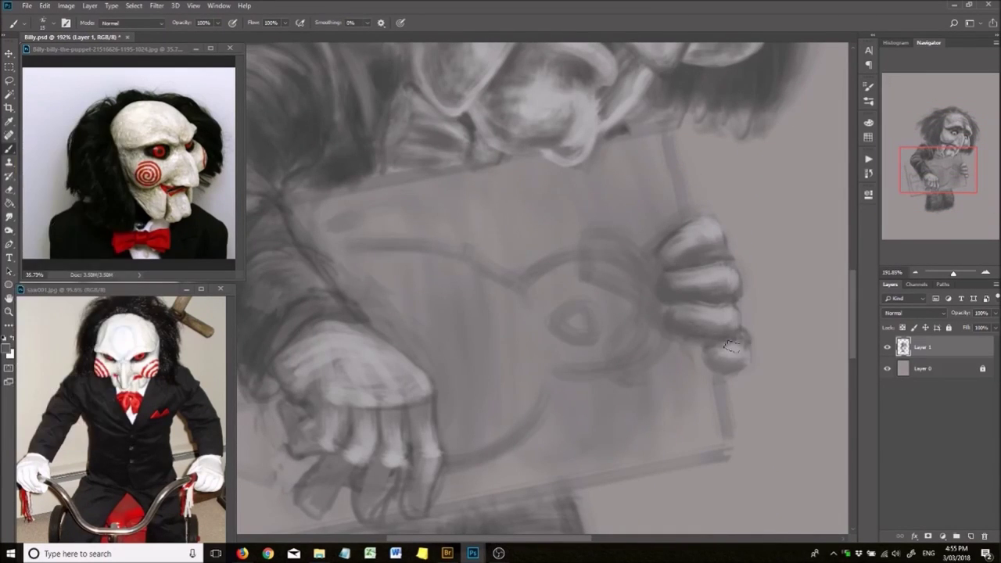
{"action": "scroll", "coordinate": [476, 399], "scroll_direction": "up", "scroll_amount": 1}
{"action": "scroll", "coordinate": [424, 384], "scroll_direction": "down", "scroll_amount": 3}
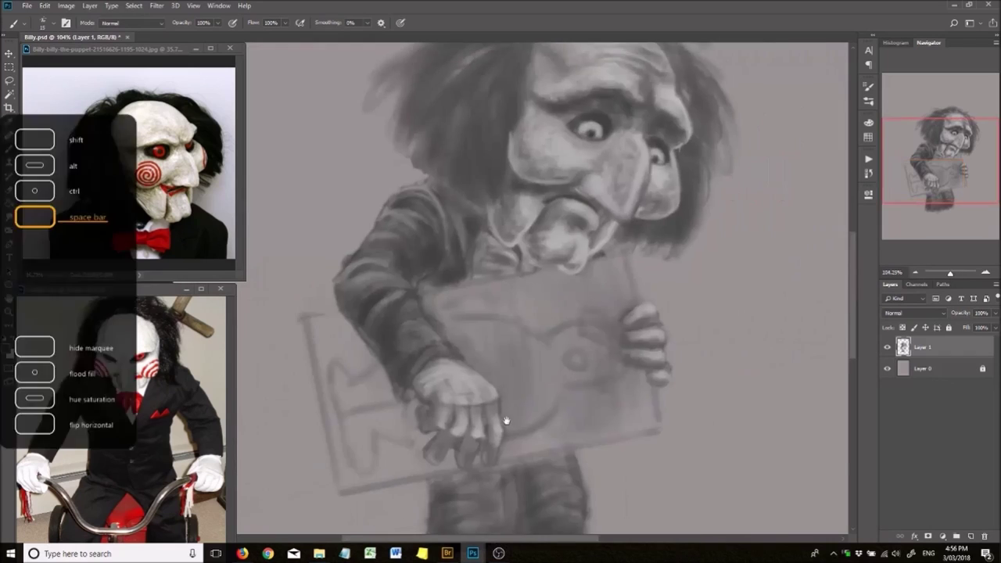
Darken and fill out the hair around the head, adding tufts above the forehead and behind the far cheek.
{"action": "scroll", "coordinate": [603, 107], "scroll_direction": "up", "scroll_amount": 3}
{"action": "scroll", "coordinate": [482, 284], "scroll_direction": "down", "scroll_amount": 4}
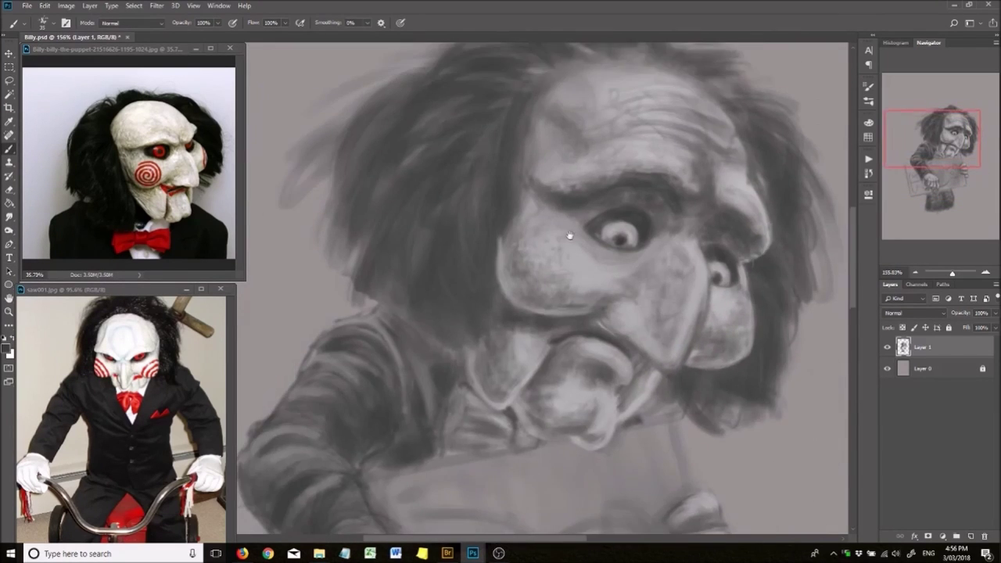
{"action": "scroll", "coordinate": [501, 93], "scroll_direction": "up", "scroll_amount": 3}
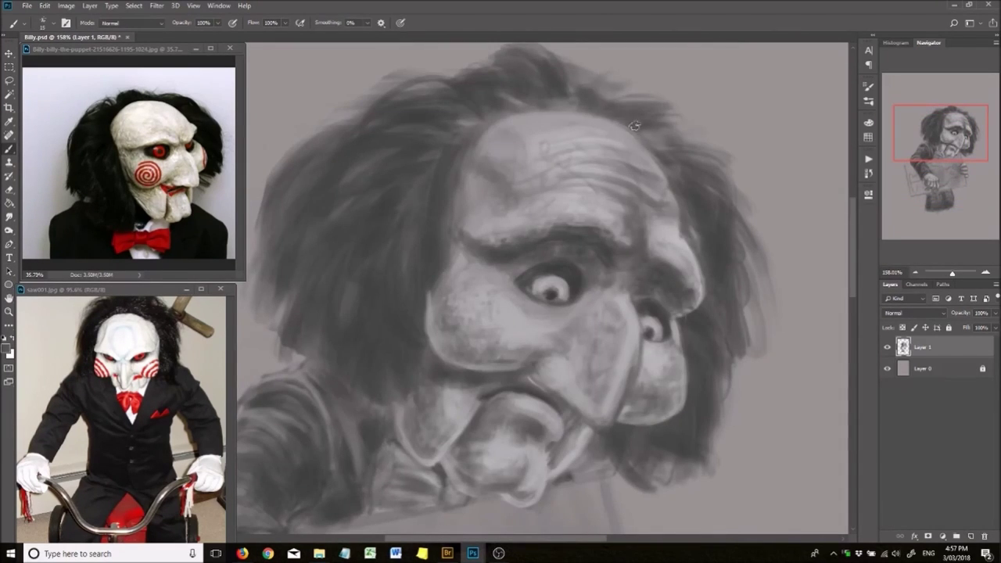
{"action": "scroll", "coordinate": [615, 297], "scroll_direction": "down", "scroll_amount": 3}
{"action": "scroll", "coordinate": [663, 381], "scroll_direction": "up", "scroll_amount": 4}
{"action": "scroll", "coordinate": [651, 260], "scroll_direction": "down", "scroll_amount": 3}
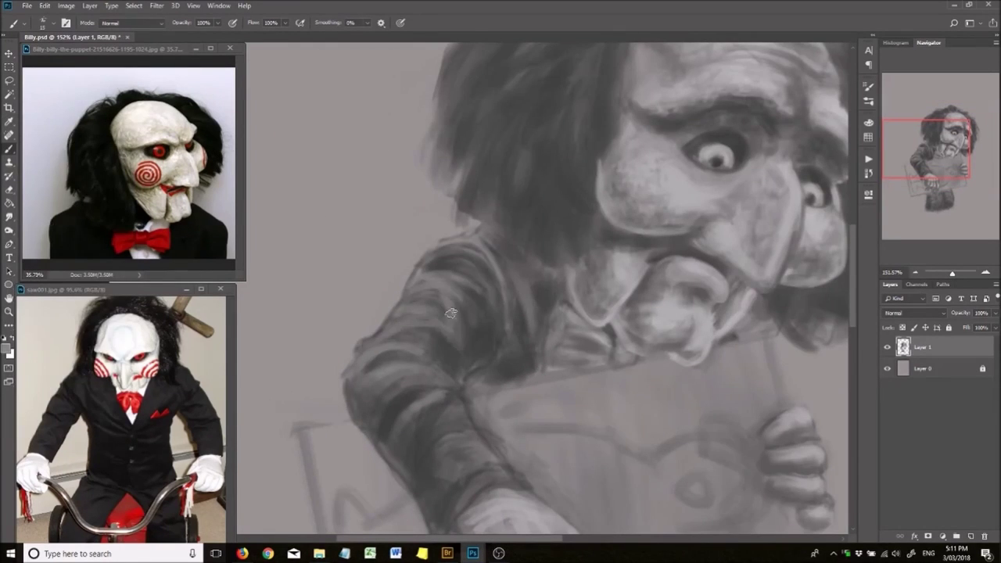
Paint light fold highlights along the jacket sleeve and forearm and define the lapel edge beside the collar.
{"action": "left_click_drag", "start_coordinate": [442, 383], "coordinate": [458, 333]}
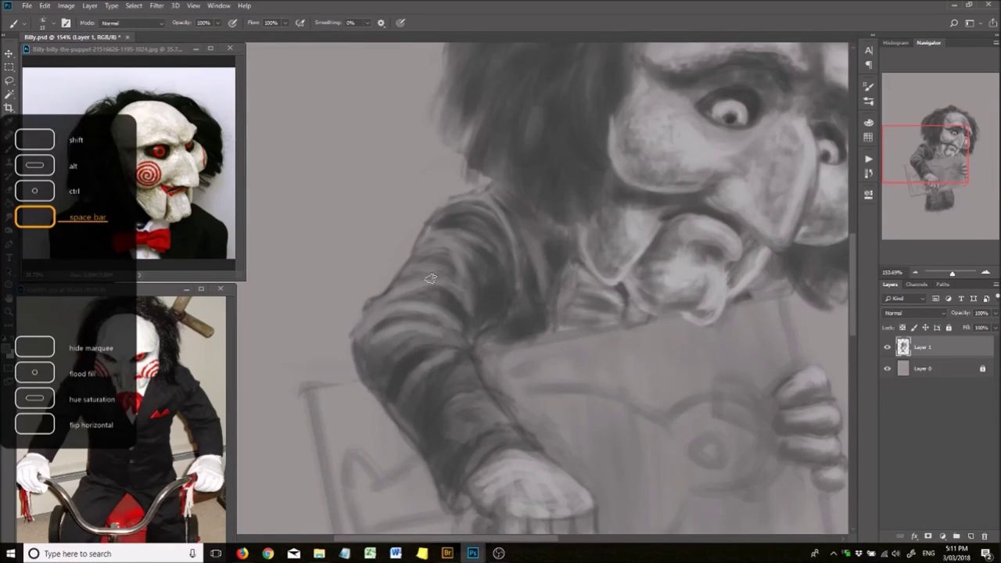
{"action": "scroll", "coordinate": [450, 368], "scroll_direction": "down", "scroll_amount": 2}
{"action": "scroll", "coordinate": [493, 387], "scroll_direction": "up", "scroll_amount": 2}
{"action": "scroll", "coordinate": [493, 388], "scroll_direction": "up", "scroll_amount": 1}
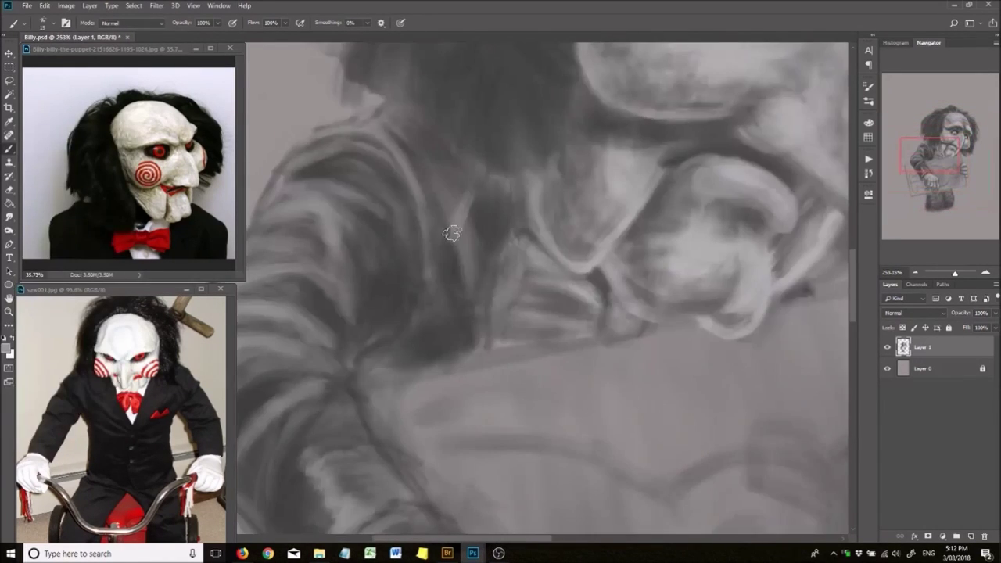
{"action": "scroll", "coordinate": [548, 329], "scroll_direction": "down", "scroll_amount": 3}
{"action": "scroll", "coordinate": [597, 243], "scroll_direction": "up", "scroll_amount": 4}
{"action": "scroll", "coordinate": [595, 352], "scroll_direction": "down", "scroll_amount": 3}
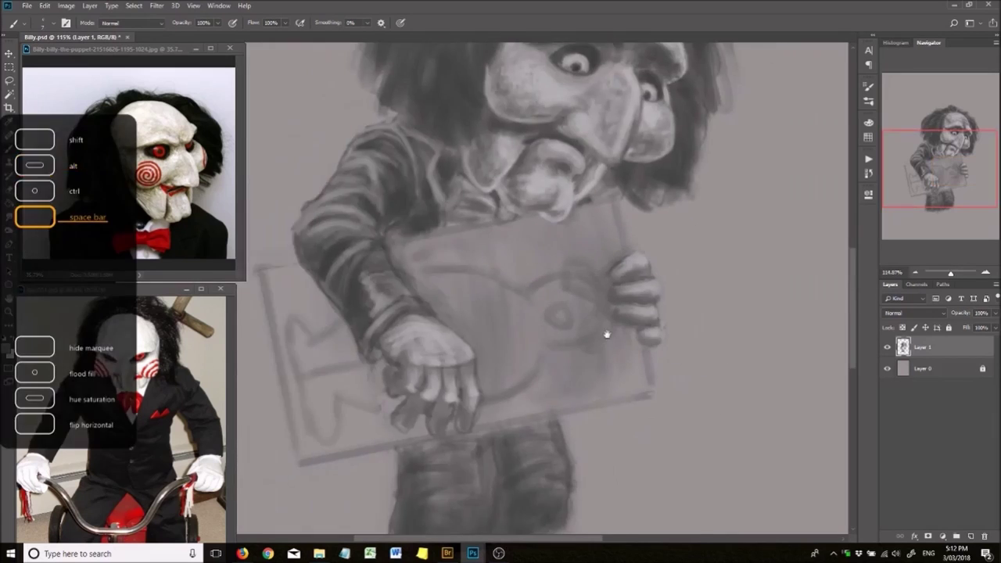
Refine the far hand's glove fingers with brighter rims, small creases and darker undersides.
{"action": "scroll", "coordinate": [603, 331], "scroll_direction": "up", "scroll_amount": 3}
{"action": "scroll", "coordinate": [612, 185], "scroll_direction": "up", "scroll_amount": 1}
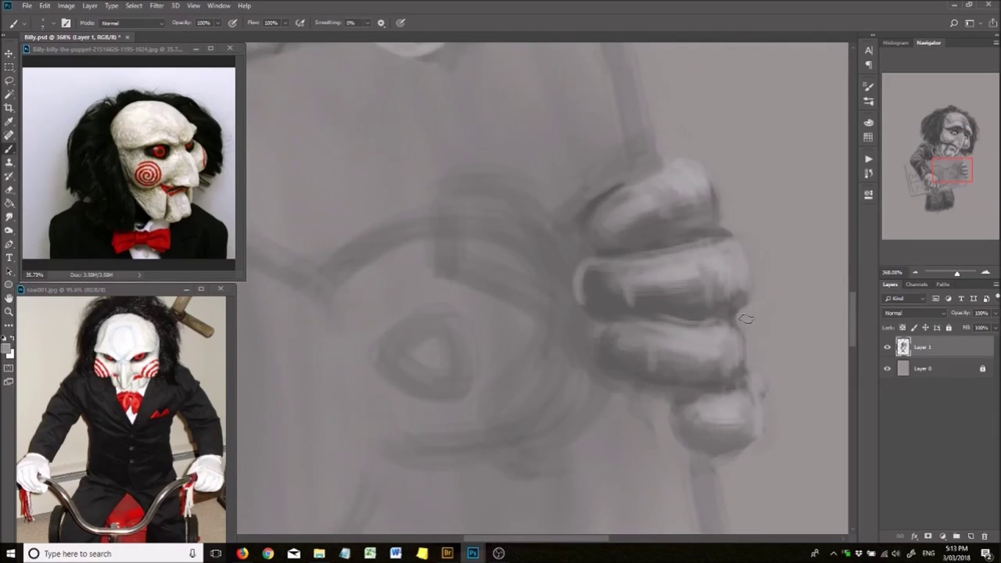
{"action": "scroll", "coordinate": [540, 266], "scroll_direction": "down", "scroll_amount": 3}
Shade the near hand's knuckles and finger gaps, and clean up the outlines around its curled fingertips.
{"action": "scroll", "coordinate": [561, 319], "scroll_direction": "up", "scroll_amount": 3}
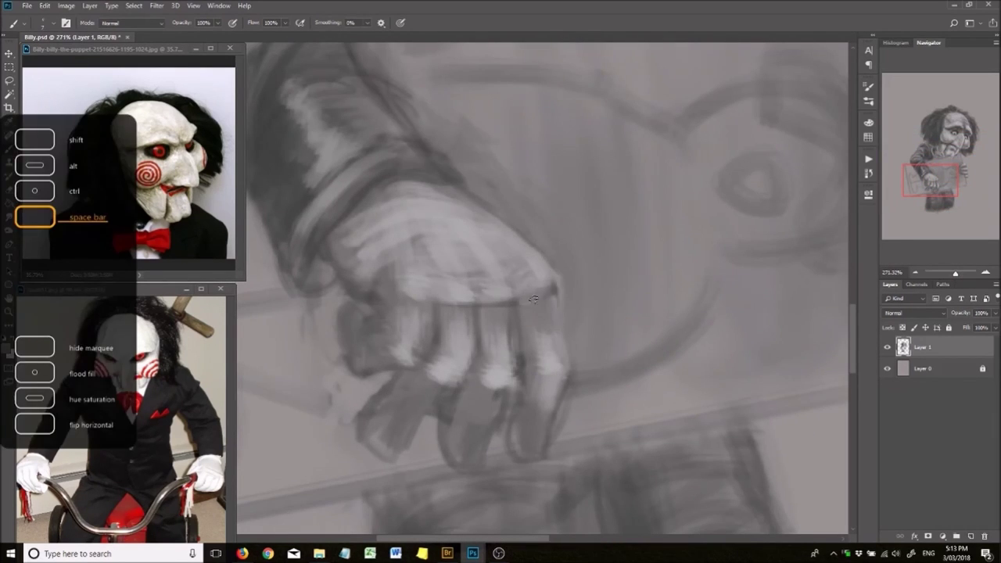
{"action": "scroll", "coordinate": [516, 313], "scroll_direction": "down", "scroll_amount": 1}
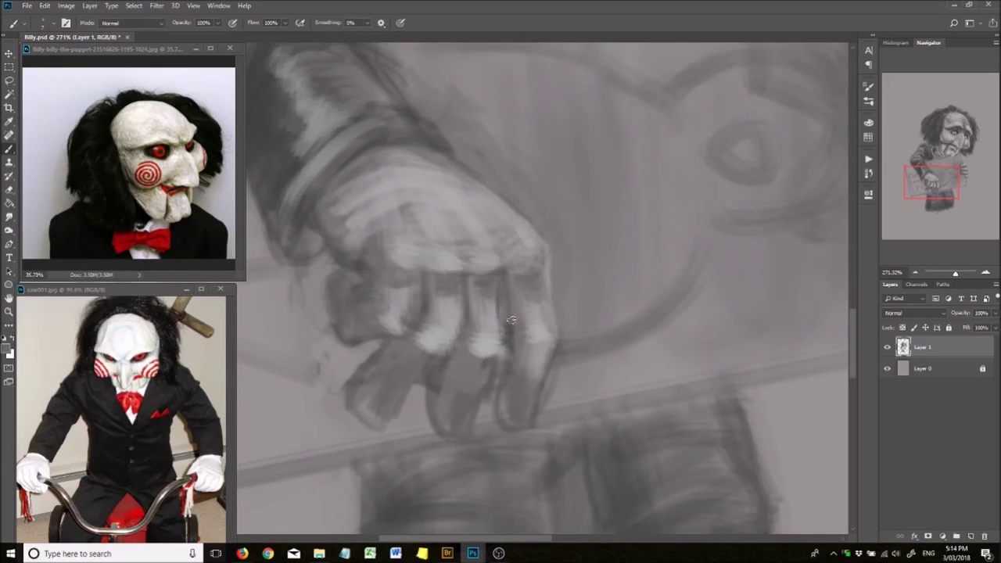
{"action": "left_click_drag", "start_coordinate": [344, 395], "coordinate": [375, 368]}
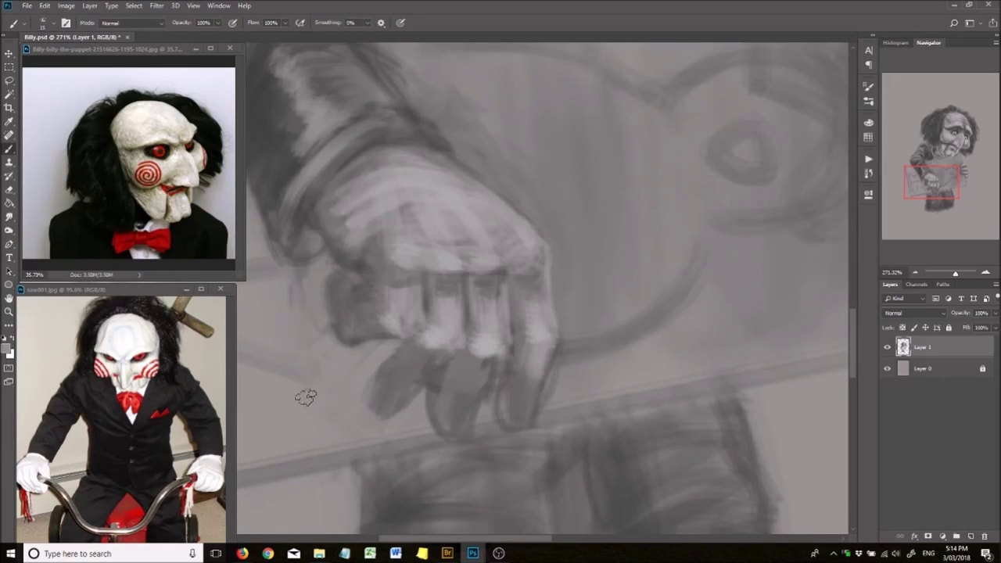
{"action": "scroll", "coordinate": [560, 384], "scroll_direction": "down", "scroll_amount": 3}
{"action": "scroll", "coordinate": [521, 274], "scroll_direction": "up", "scroll_amount": 3}
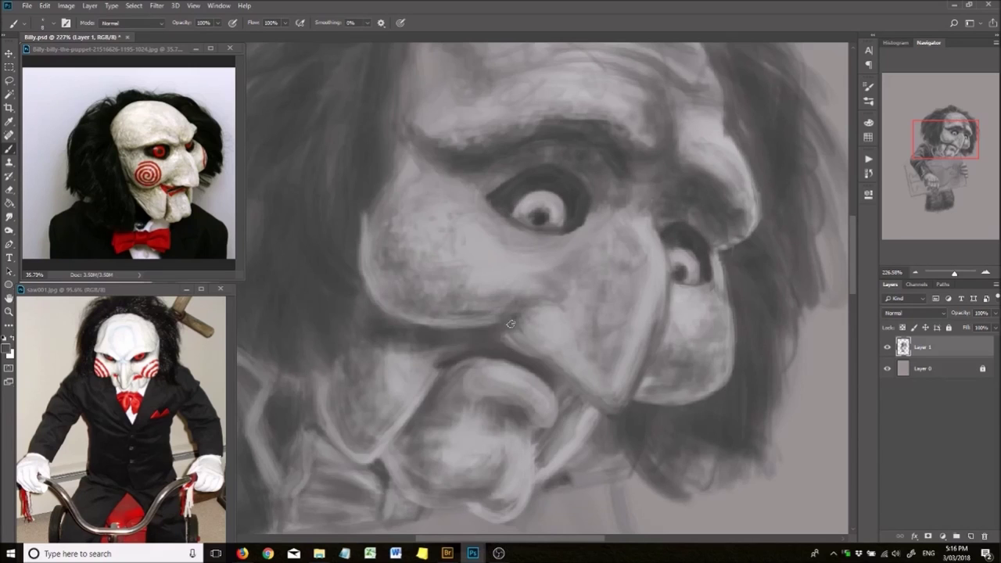
Sharpen the trousers' outer edges and model both legs with dark folds and light highlights.
{"action": "scroll", "coordinate": [571, 402], "scroll_direction": "down", "scroll_amount": 3}
{"action": "scroll", "coordinate": [427, 392], "scroll_direction": "up", "scroll_amount": 3}
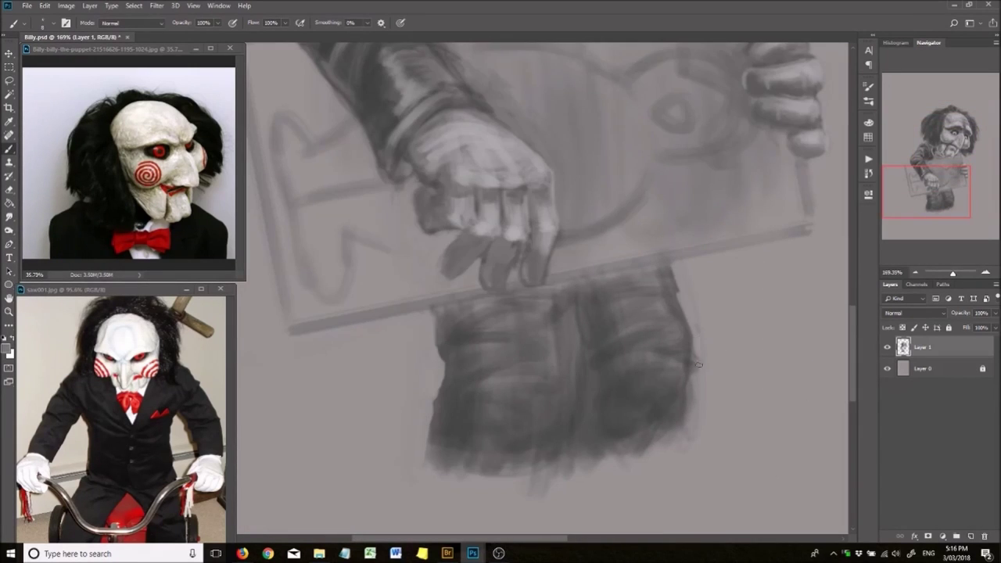
{"action": "scroll", "coordinate": [487, 422], "scroll_direction": "down", "scroll_amount": 3}
{"action": "scroll", "coordinate": [490, 330], "scroll_direction": "up", "scroll_amount": 3}
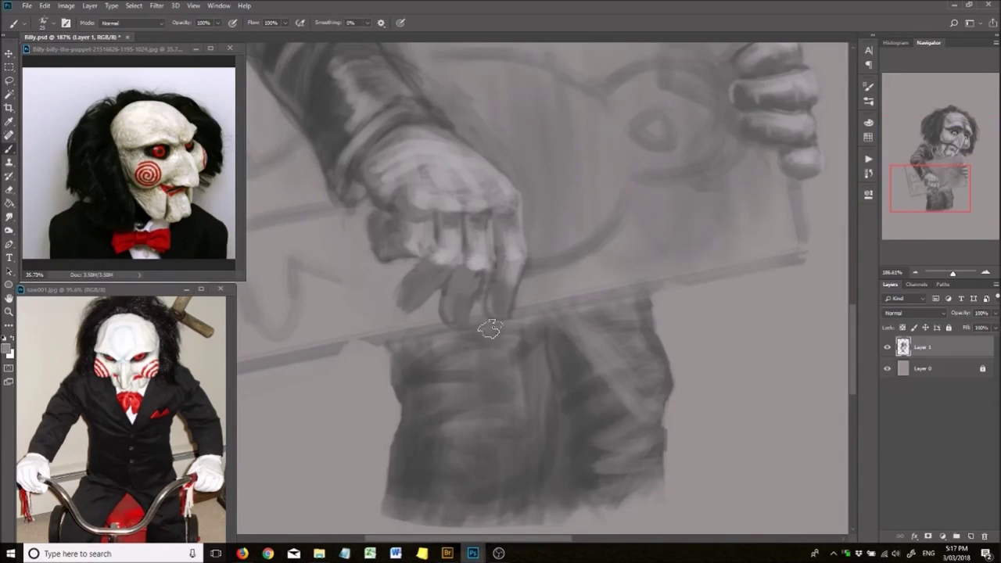
{"action": "scroll", "coordinate": [548, 329], "scroll_direction": "up", "scroll_amount": 2}
{"action": "scroll", "coordinate": [477, 394], "scroll_direction": "down", "scroll_amount": 3}
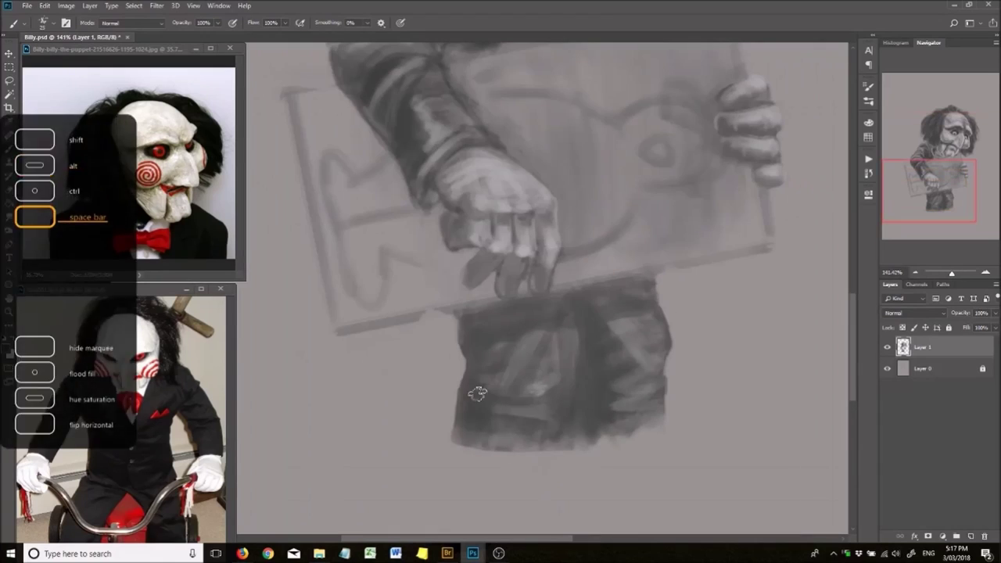
Try to paint out the board's sketched drawing and outer end with flat grey tones.
{"action": "scroll", "coordinate": [478, 394], "scroll_direction": "down", "scroll_amount": 3}
{"action": "scroll", "coordinate": [523, 398], "scroll_direction": "up", "scroll_amount": 3}
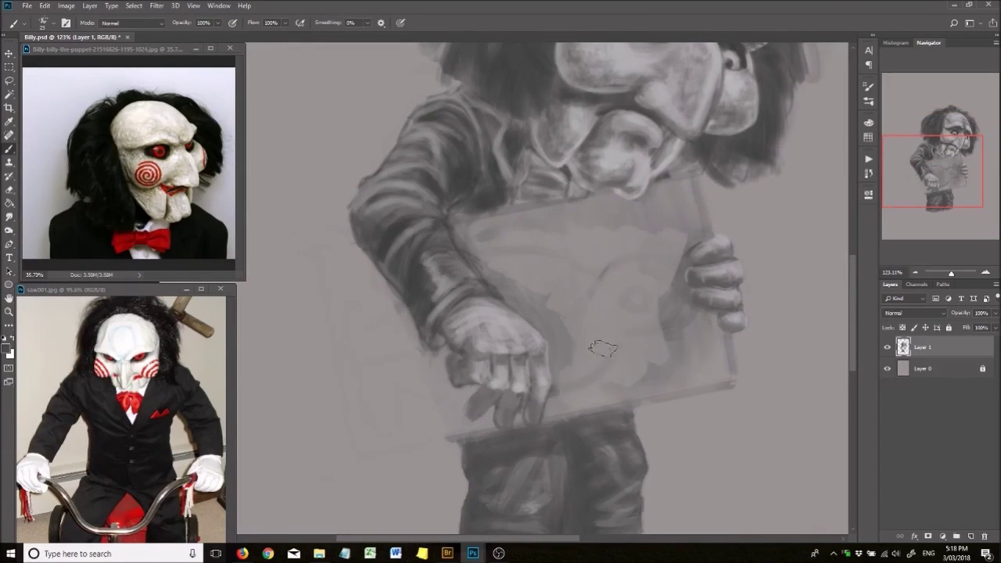
{"action": "scroll", "coordinate": [603, 349], "scroll_direction": "down", "scroll_amount": 3}
{"action": "scroll", "coordinate": [603, 349], "scroll_direction": "up", "scroll_amount": 2}
{"action": "scroll", "coordinate": [603, 349], "scroll_direction": "down", "scroll_amount": 2}
Open two Operation game board images as references and add a new layer above the puppet painting.
{"action": "left_click", "coordinate": [869, 160]}
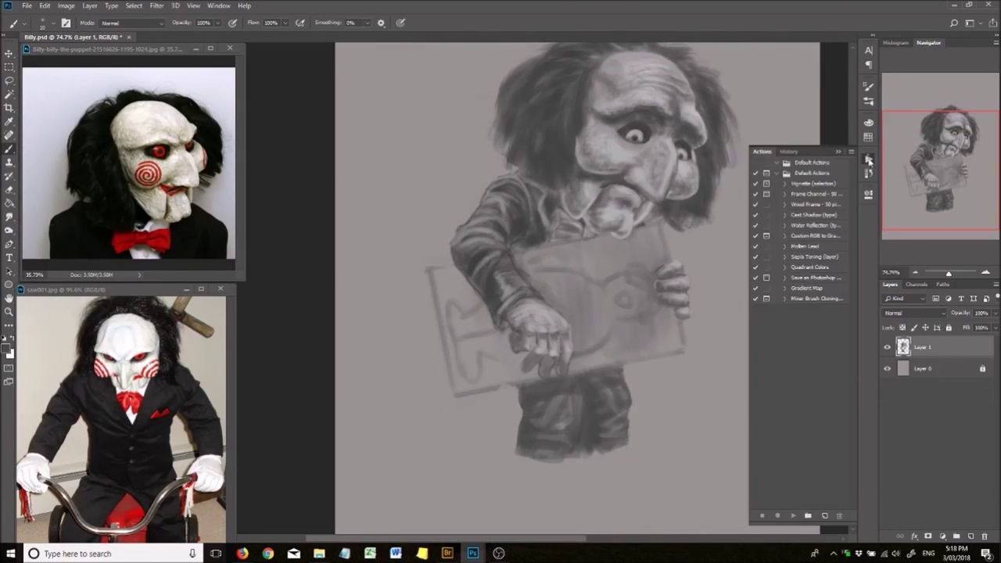
{"action": "key", "text": "l"}
{"action": "scroll", "coordinate": [673, 313], "scroll_direction": "up", "scroll_amount": 2}
{"action": "scroll", "coordinate": [681, 315], "scroll_direction": "down", "scroll_amount": 2}
{"action": "scroll", "coordinate": [681, 315], "scroll_direction": "up", "scroll_amount": 2}
{"action": "left_click_drag", "start_coordinate": [681, 250], "coordinate": [702, 299]}
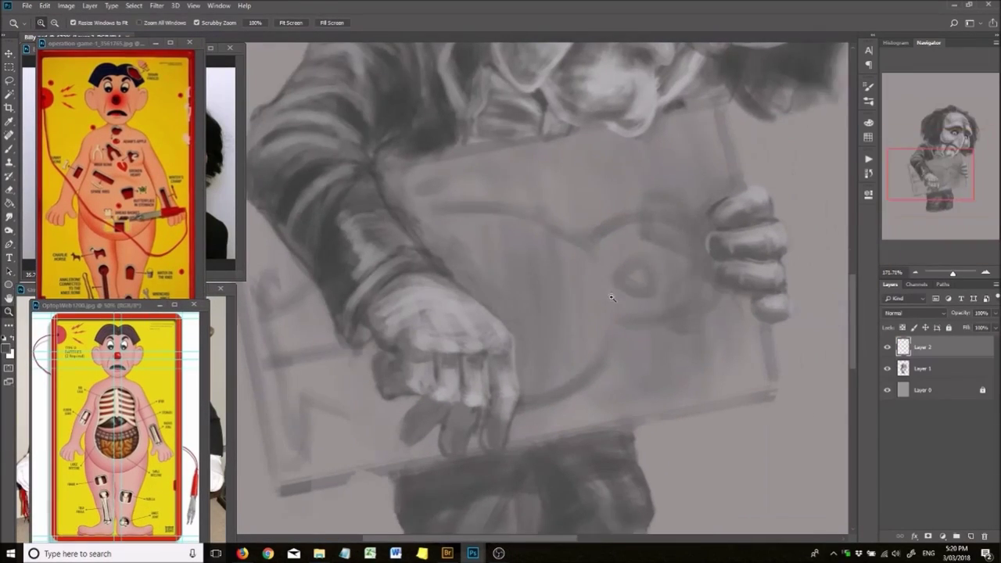
Sketch the Operation patient on the board with a rounded head, arms, chest and legs standing on a baseline.
{"action": "left_click_drag", "start_coordinate": [447, 280], "coordinate": [451, 61]}
{"action": "key", "text": "b"}
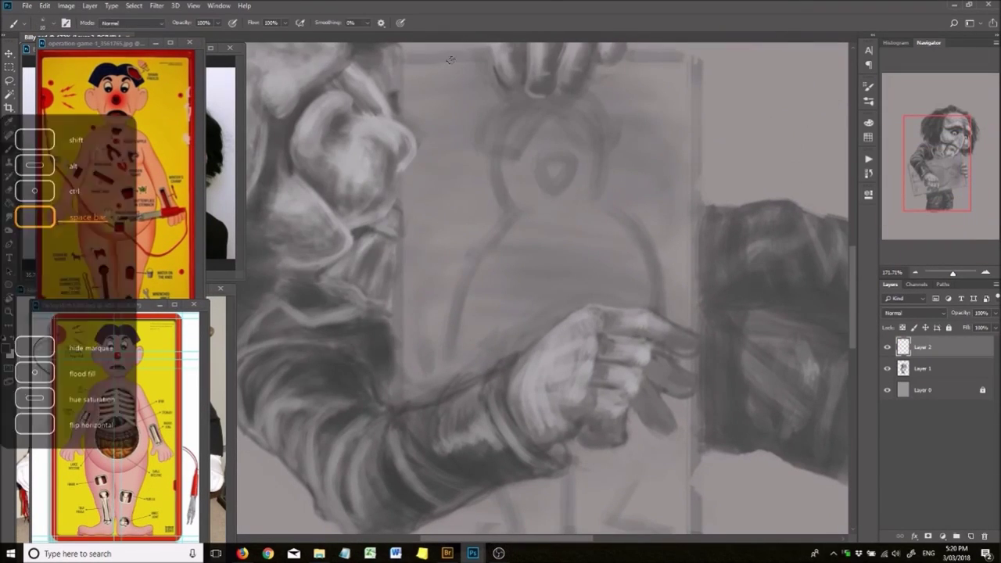
{"action": "left_click_drag", "start_coordinate": [491, 275], "coordinate": [499, 228]}
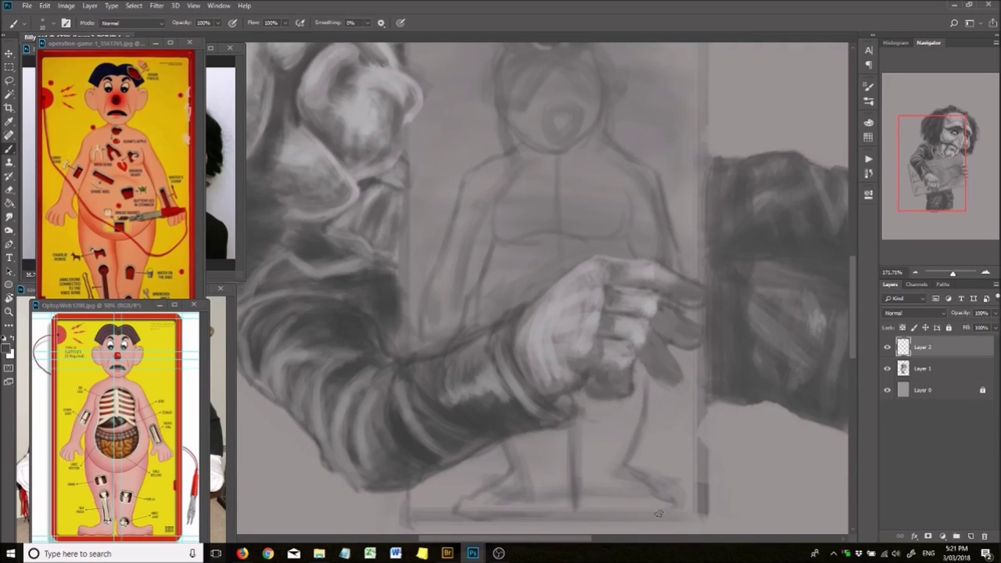
{"action": "left_click_drag", "start_coordinate": [659, 513], "coordinate": [589, 133]}
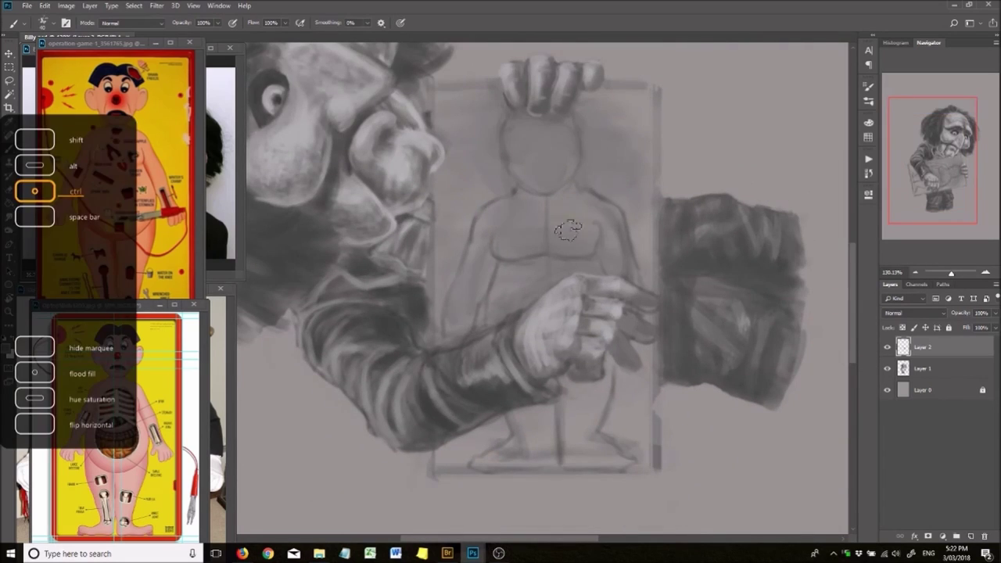
{"action": "left_click_drag", "start_coordinate": [569, 229], "coordinate": [590, 162]}
{"action": "scroll", "coordinate": [530, 279], "scroll_direction": "down", "scroll_amount": 5}
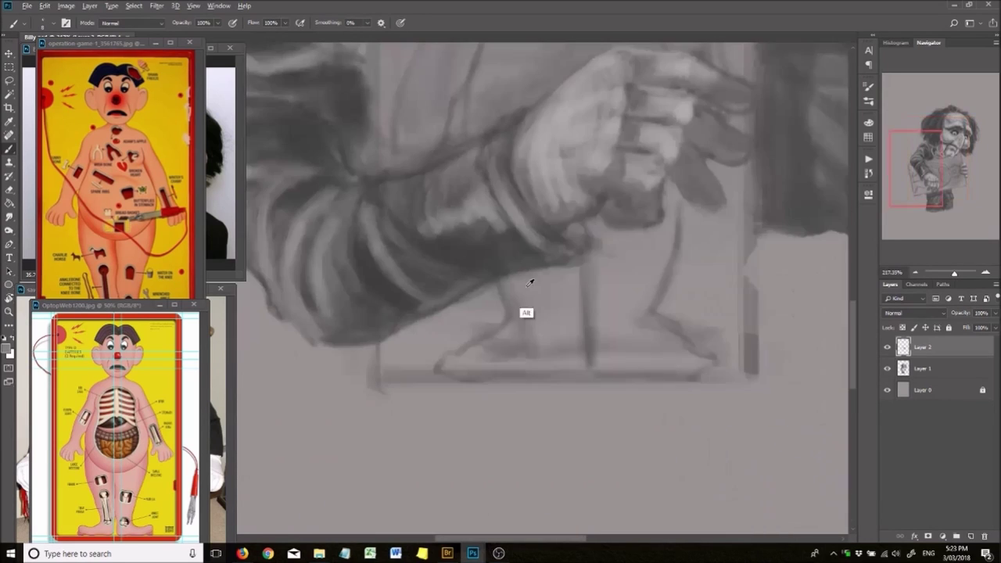
Draw the patient's frowning face, ribcage and heart, filling the ribs and heart with light tones inside dark cavities.
{"action": "scroll", "coordinate": [599, 331], "scroll_direction": "down", "scroll_amount": 4}
{"action": "scroll", "coordinate": [627, 199], "scroll_direction": "up", "scroll_amount": 4}
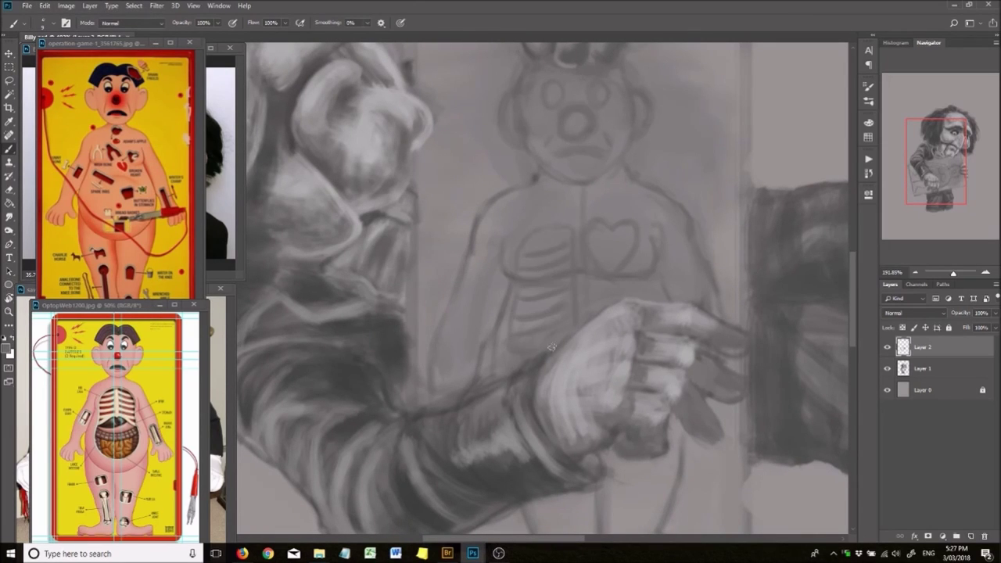
{"action": "left_click_drag", "start_coordinate": [523, 261], "coordinate": [562, 247]}
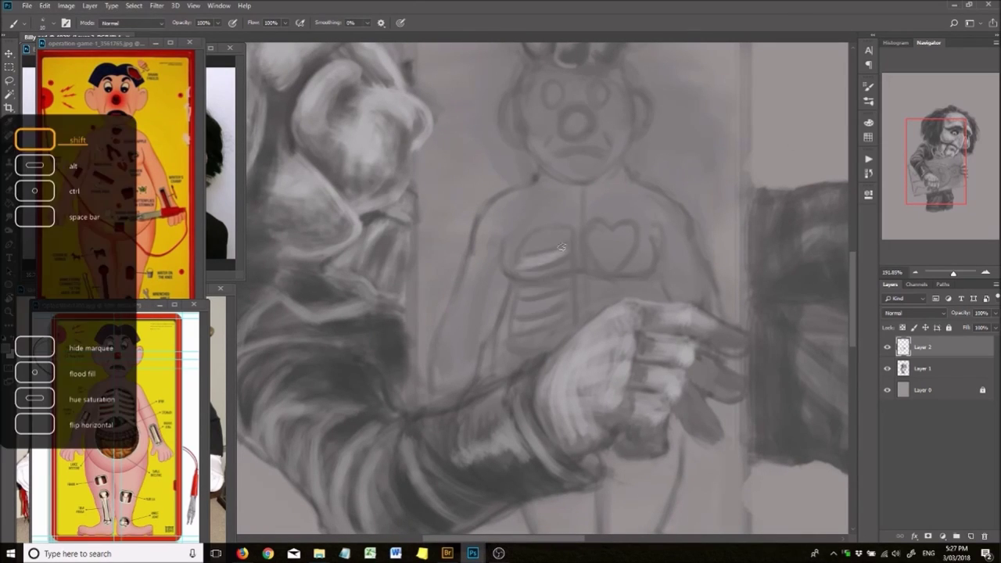
{"action": "left_click", "coordinate": [547, 341], "text": "alt"}
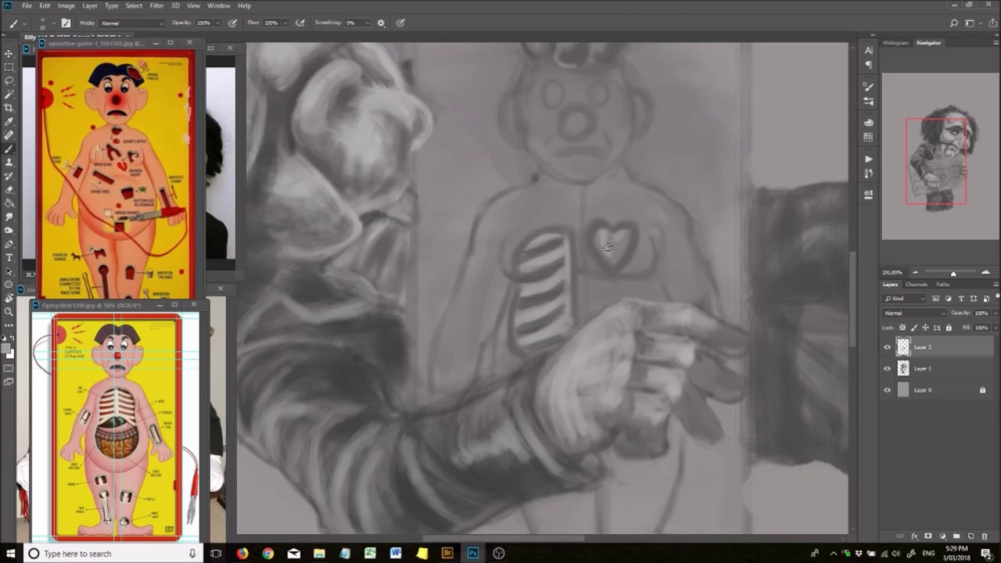
Paint a light bone inside a dark cavity on the lower leg and shade the round nose with a bright highlight.
{"action": "scroll", "coordinate": [652, 323], "scroll_direction": "down", "scroll_amount": 3}
{"action": "left_click_drag", "start_coordinate": [616, 289], "coordinate": [640, 400]}
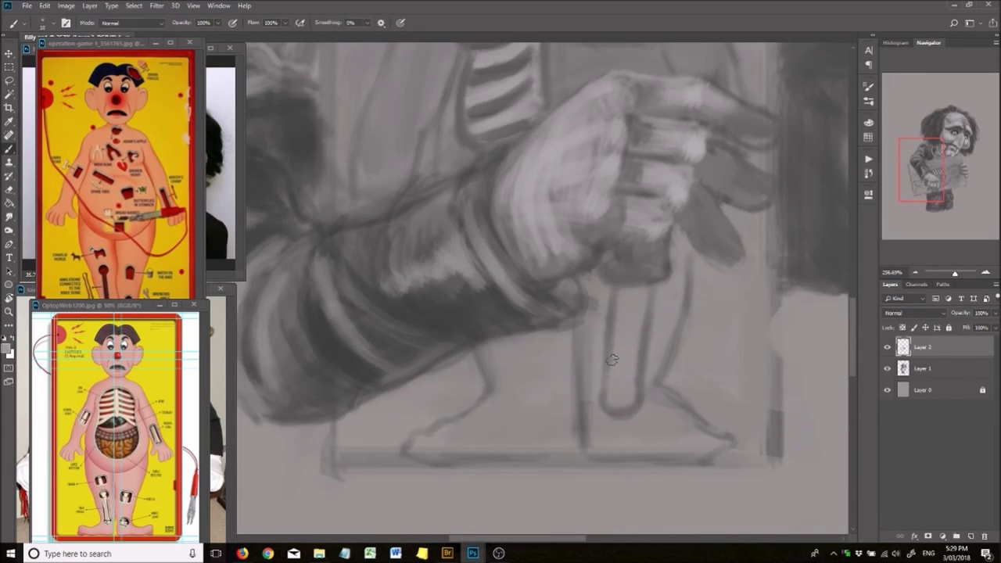
{"action": "scroll", "coordinate": [650, 291], "scroll_direction": "down", "scroll_amount": 1}
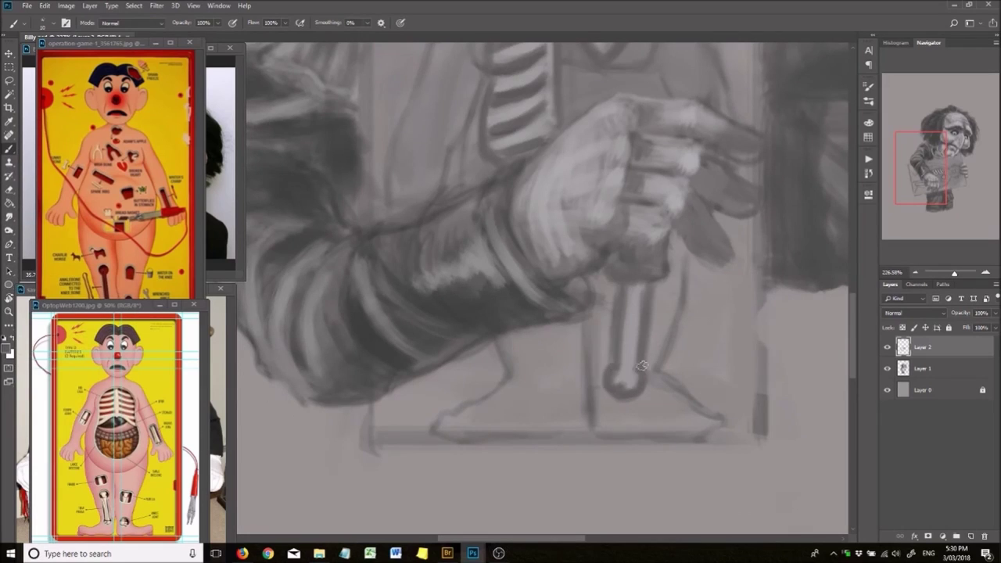
{"action": "scroll", "coordinate": [632, 381], "scroll_direction": "down", "scroll_amount": 3}
{"action": "scroll", "coordinate": [580, 171], "scroll_direction": "up", "scroll_amount": 5}
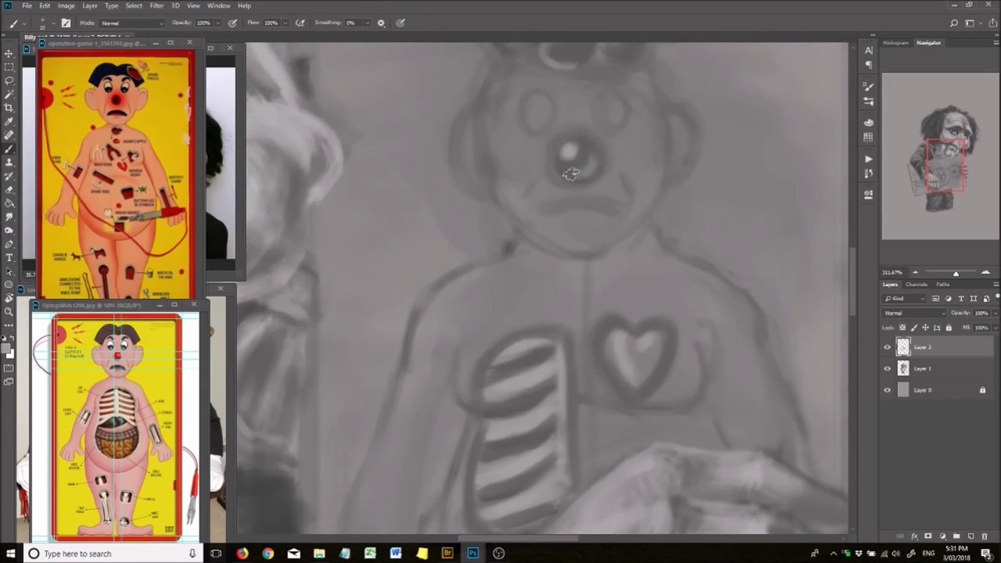
Enlarge both Operation reference images around the body cavities and darken the patient's frowning mouth.
{"action": "scroll", "coordinate": [637, 284], "scroll_direction": "down", "scroll_amount": 3}
{"action": "key", "text": "ctrl+Tab"}
{"action": "key", "text": "v"}
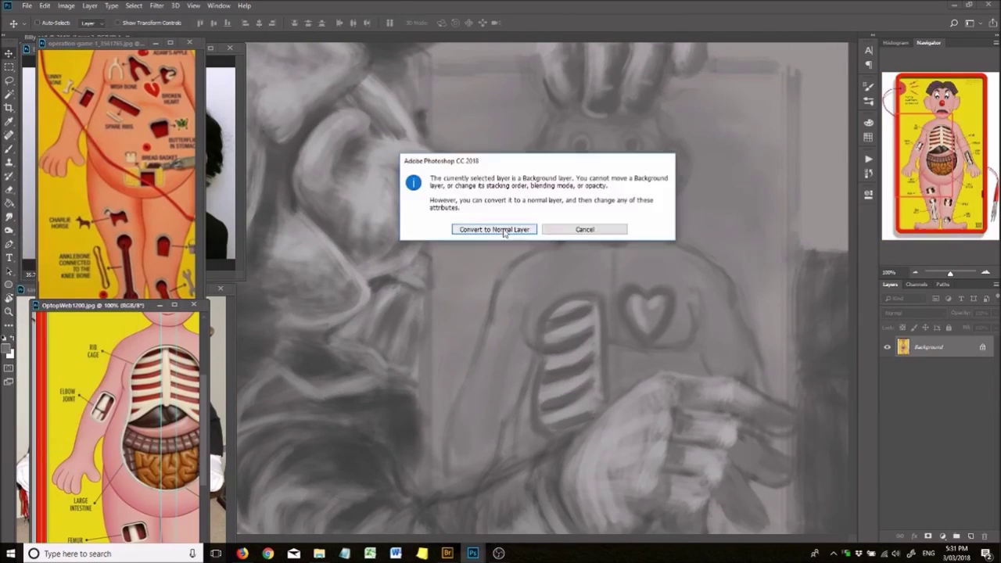
{"action": "left_click", "coordinate": [495, 229]}
{"action": "key", "text": "ctrl+Tab"}
{"action": "scroll", "coordinate": [626, 157], "scroll_direction": "up", "scroll_amount": 3}
{"action": "key", "text": "b"}
{"action": "left_click_drag", "start_coordinate": [595, 188], "coordinate": [669, 185]}
{"action": "scroll", "coordinate": [506, 278], "scroll_direction": "down", "scroll_amount": 3}
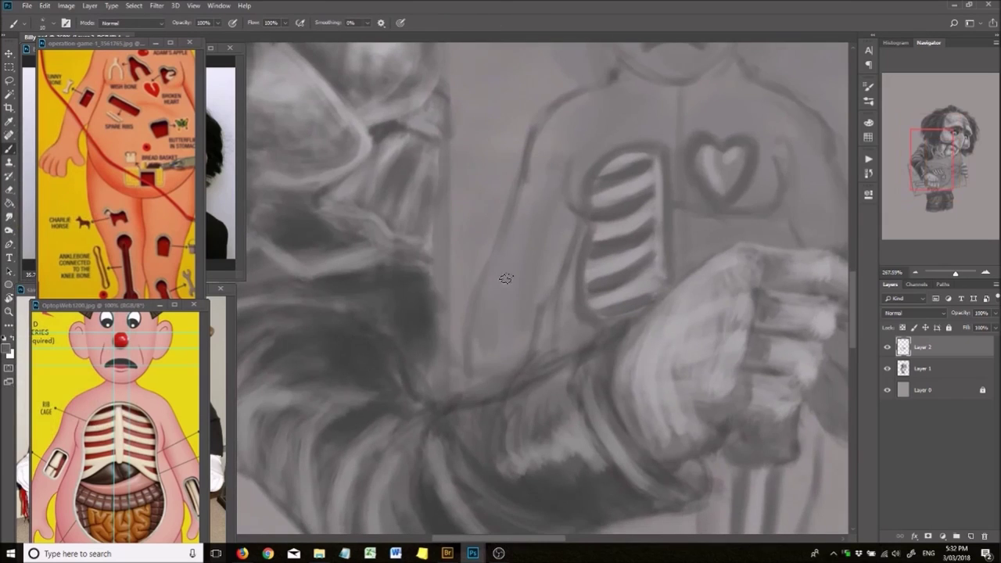
Paint a light bone inside a dark-rimmed cavity on the patient's forearm beside the ribcage.
{"action": "left_click_drag", "start_coordinate": [507, 278], "coordinate": [531, 276]}
{"action": "key", "text": "ctrl+z"}
{"action": "scroll", "coordinate": [518, 302], "scroll_direction": "down", "scroll_amount": 3}
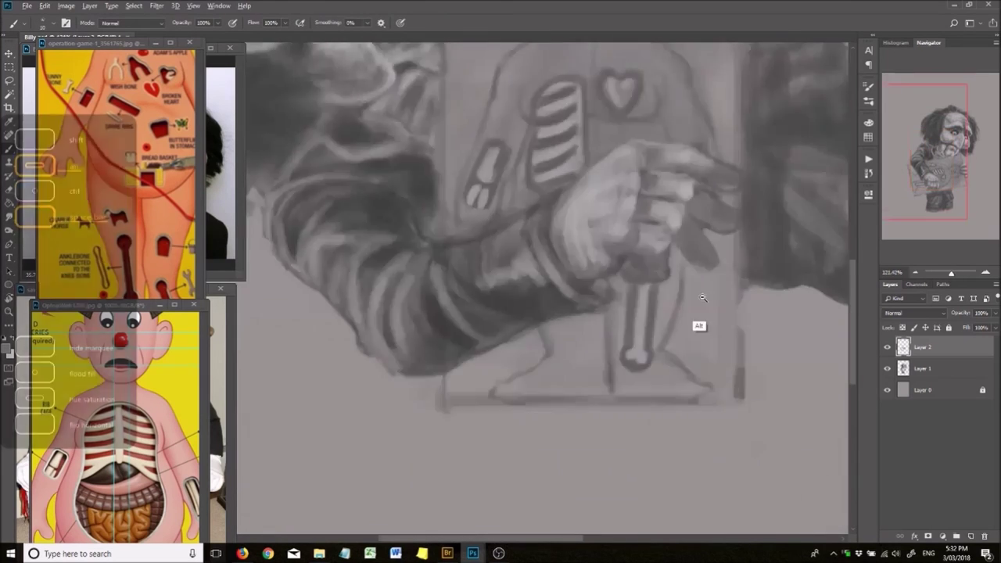
{"action": "scroll", "coordinate": [599, 327], "scroll_direction": "down", "scroll_amount": 3}
{"action": "scroll", "coordinate": [584, 141], "scroll_direction": "up", "scroll_amount": 5}
{"action": "scroll", "coordinate": [584, 141], "scroll_direction": "up", "scroll_amount": 3}
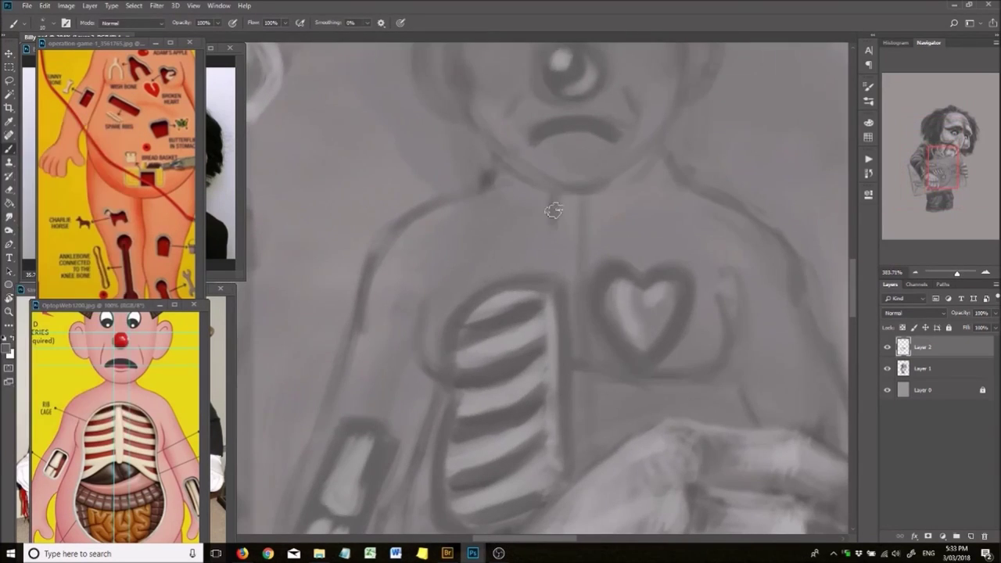
Paint a small dark-rimmed throat cavity with a light piece inside, just below the patient's chin.
{"action": "left_click_drag", "start_coordinate": [552, 199], "coordinate": [610, 223]}
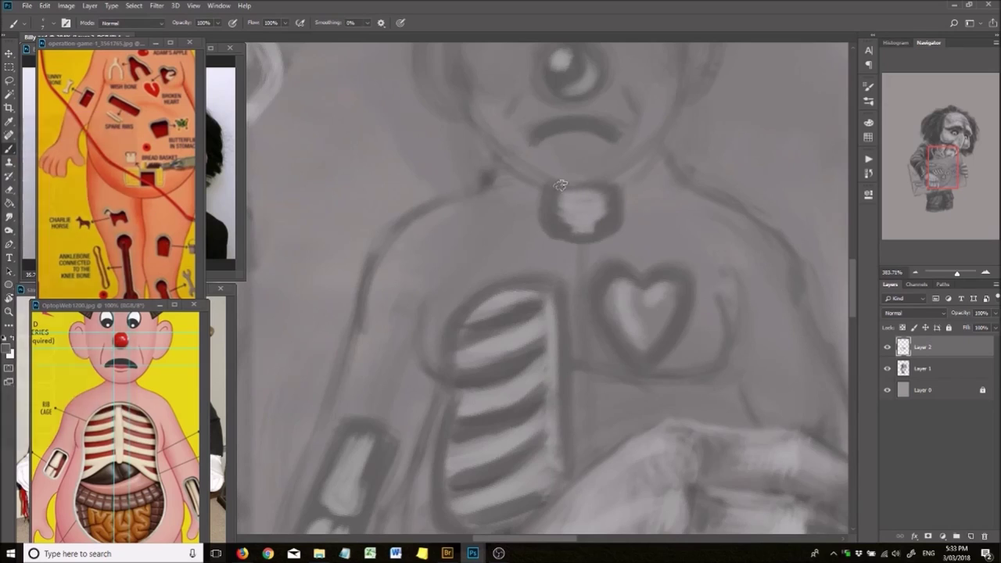
{"action": "scroll", "coordinate": [575, 234], "scroll_direction": "down", "scroll_amount": 3}
{"action": "scroll", "coordinate": [576, 261], "scroll_direction": "up", "scroll_amount": 3}
{"action": "left_click_drag", "start_coordinate": [576, 261], "coordinate": [554, 230]}
{"action": "scroll", "coordinate": [507, 247], "scroll_direction": "down", "scroll_amount": 4}
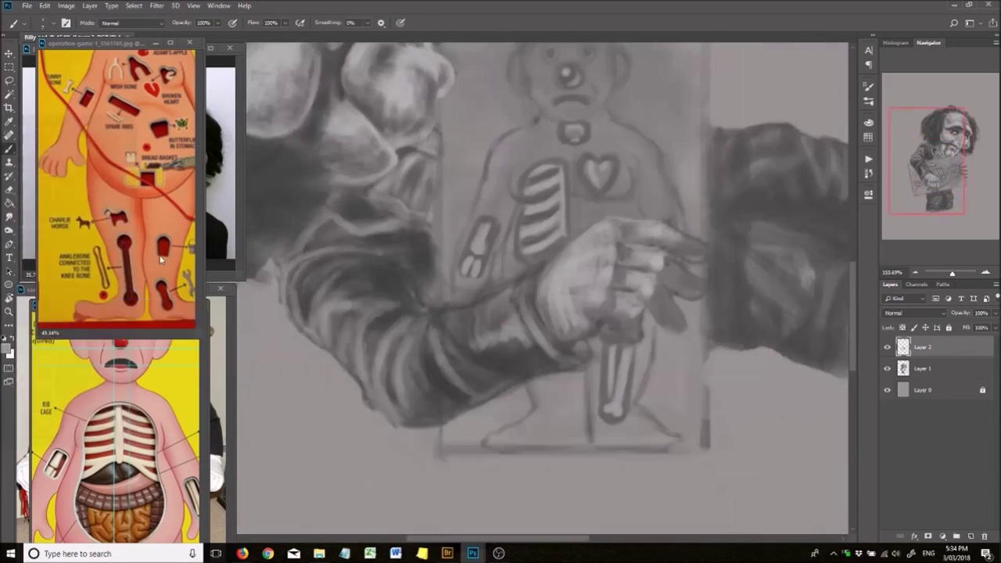
Lengthen the forearm cavity and its bone, and define the patient's eyes with dark pupils.
{"action": "scroll", "coordinate": [512, 247], "scroll_direction": "up", "scroll_amount": 5}
{"action": "scroll", "coordinate": [548, 250], "scroll_direction": "down", "scroll_amount": 4}
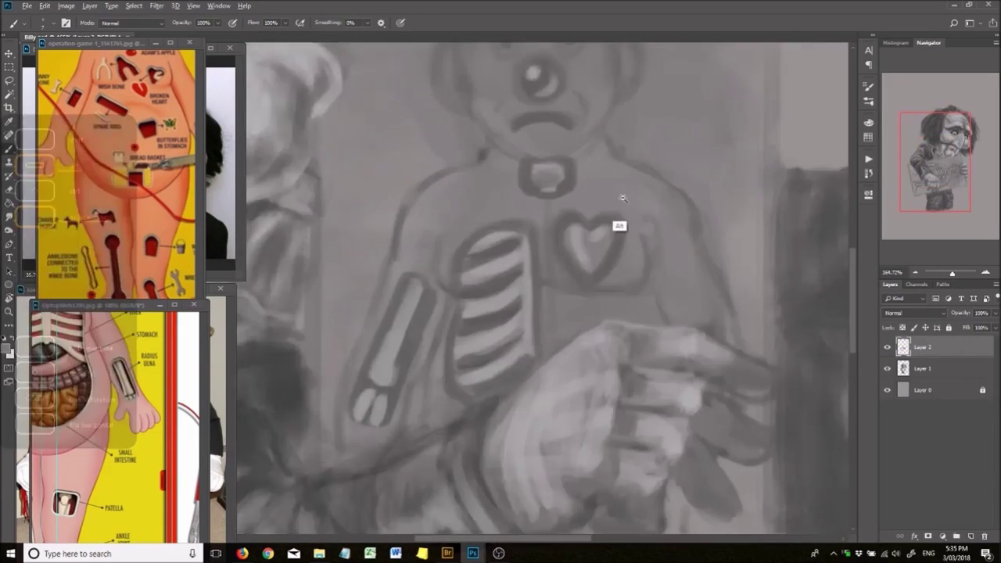
{"action": "scroll", "coordinate": [595, 242], "scroll_direction": "up", "scroll_amount": 1}
{"action": "scroll", "coordinate": [581, 341], "scroll_direction": "down", "scroll_amount": 2}
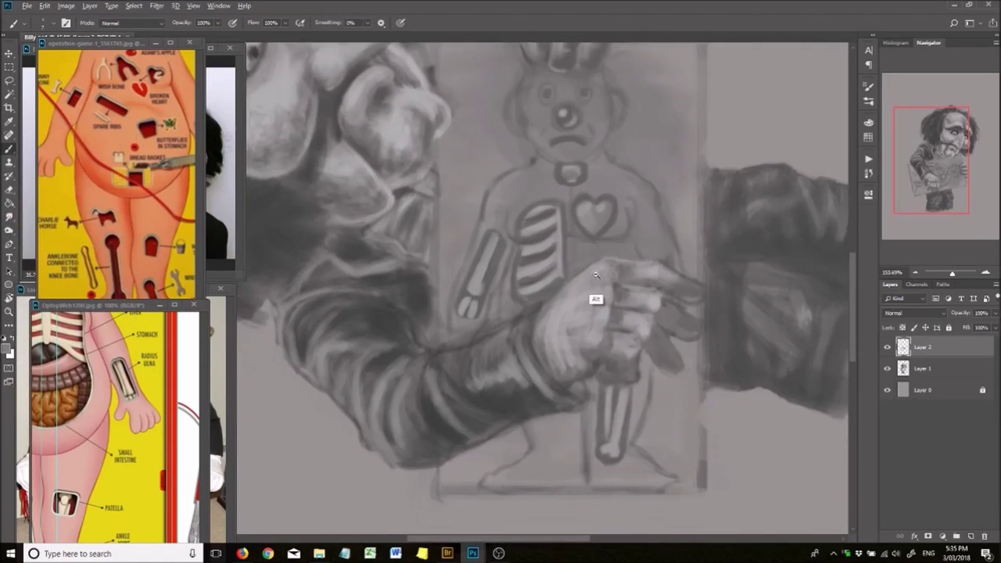
Add a dark curved cavity edge below the heart, checking the stomach area of the Operation reference up close.
{"action": "scroll", "coordinate": [595, 292], "scroll_direction": "up", "scroll_amount": 1}
{"action": "scroll", "coordinate": [613, 290], "scroll_direction": "down", "scroll_amount": 1}
{"action": "left_click", "coordinate": [86, 248]}
{"action": "scroll", "coordinate": [86, 249], "scroll_direction": "up", "scroll_amount": 1}
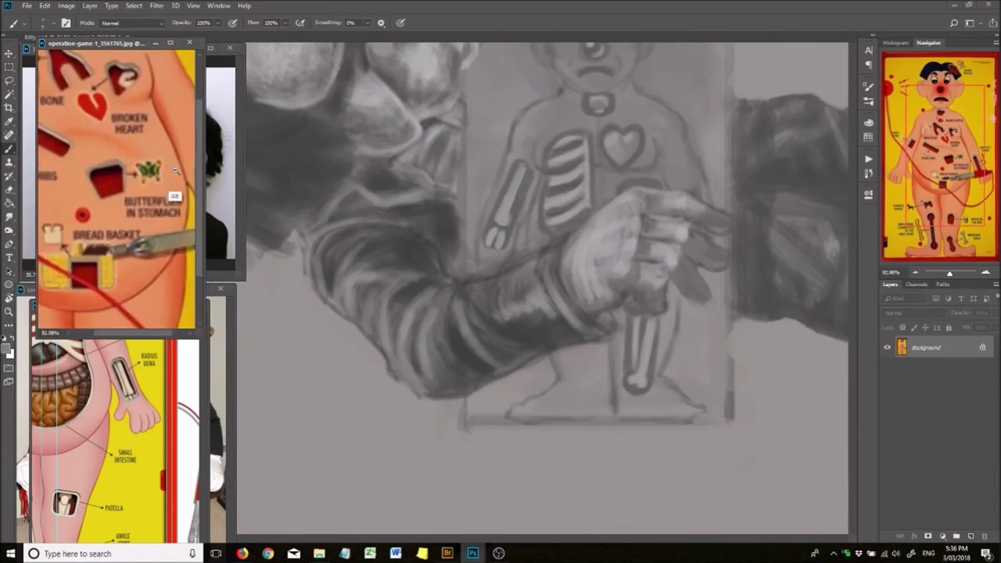
{"action": "scroll", "coordinate": [86, 249], "scroll_direction": "down", "scroll_amount": 2}
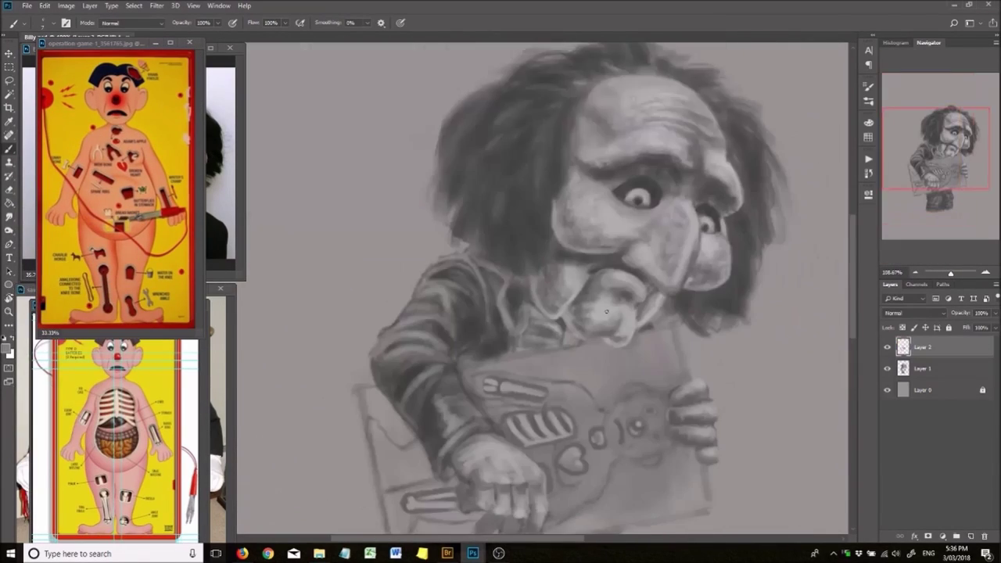
Move the patient drawing off the board to the canvas's empty lower area and rotate it upright.
{"action": "scroll", "coordinate": [711, 224], "scroll_direction": "up", "scroll_amount": 2}
{"action": "scroll", "coordinate": [671, 279], "scroll_direction": "down", "scroll_amount": 2}
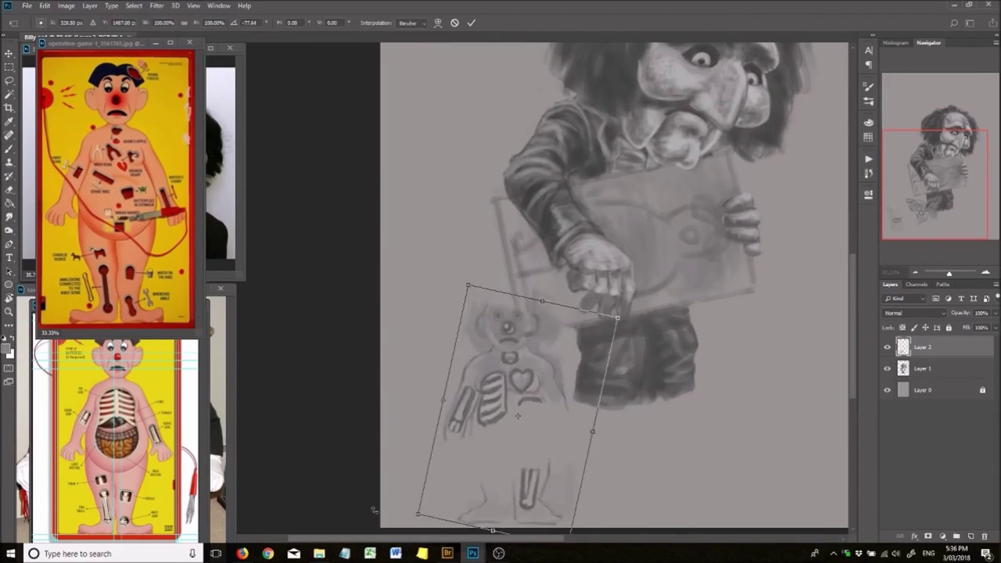
{"action": "scroll", "coordinate": [496, 425], "scroll_direction": "up", "scroll_amount": 2}
Copy the half of the patient with the ribcage, mirror it horizontally and align it over the opposite half.
{"action": "key", "text": "m"}
{"action": "left_click_drag", "start_coordinate": [356, 492], "coordinate": [479, 79]}
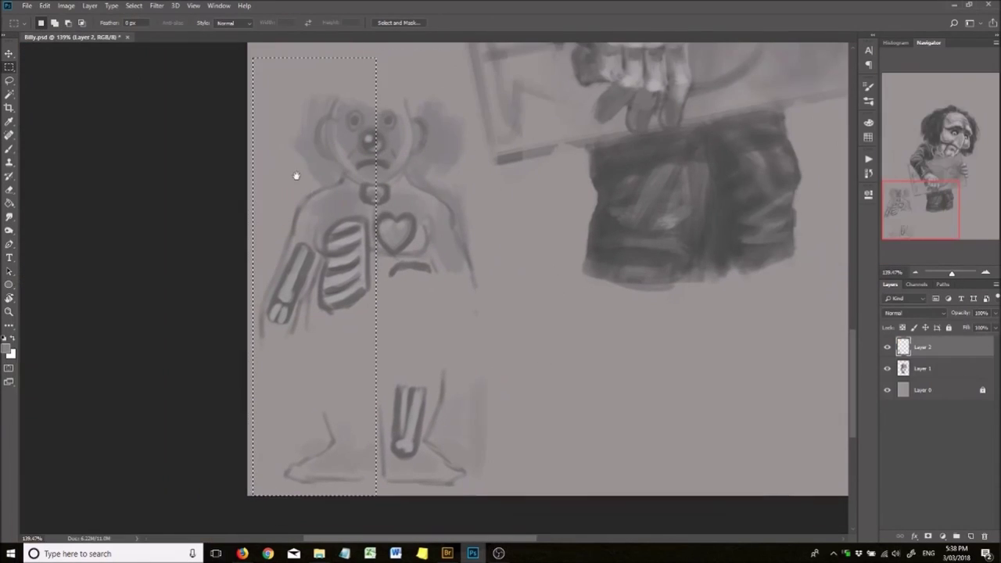
{"action": "left_click_drag", "start_coordinate": [296, 176], "coordinate": [538, 175]}
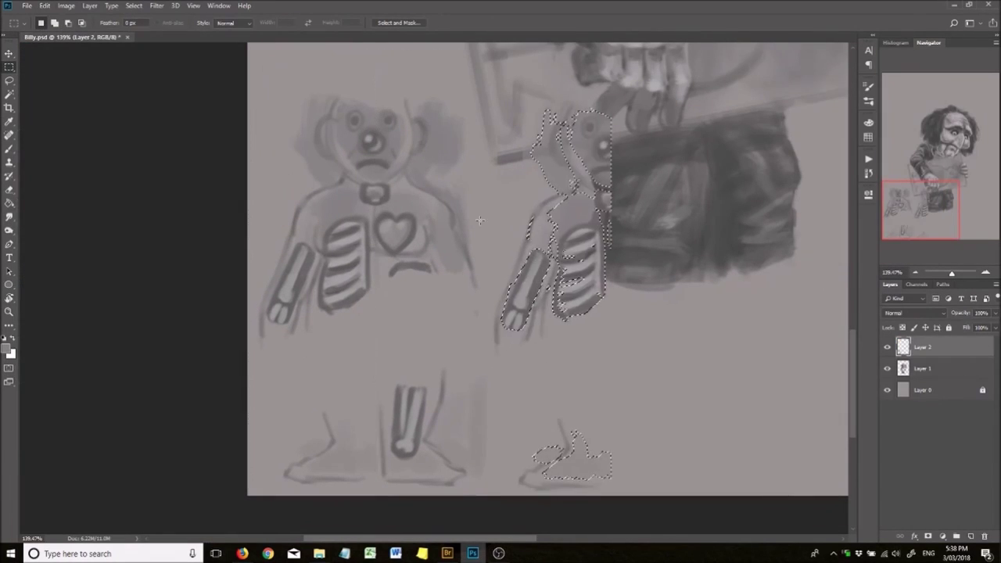
{"action": "left_click_drag", "start_coordinate": [561, 323], "coordinate": [429, 324]}
{"action": "key", "text": "ctrl+d"}
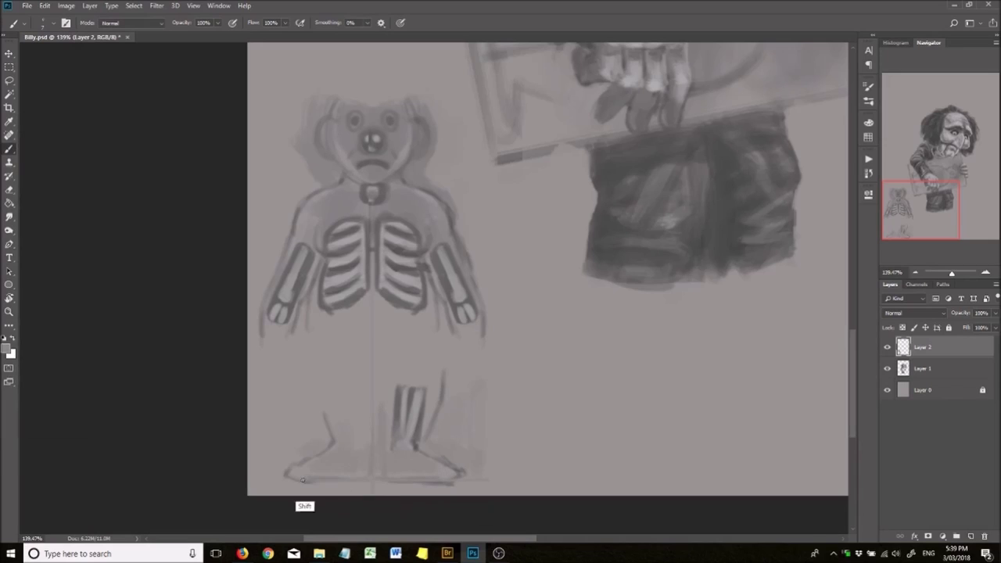
Redraw the patient's centre line, foot baseline and squared leg-cavity end, undoing the last unwanted strokes.
{"action": "mouse_move", "coordinate": [395, 453]}
{"action": "left_mouse_down"}
{"action": "mouse_move", "coordinate": [394, 413]}
{"action": "mouse_move", "coordinate": [415, 442]}
{"action": "left_mouse_up"}
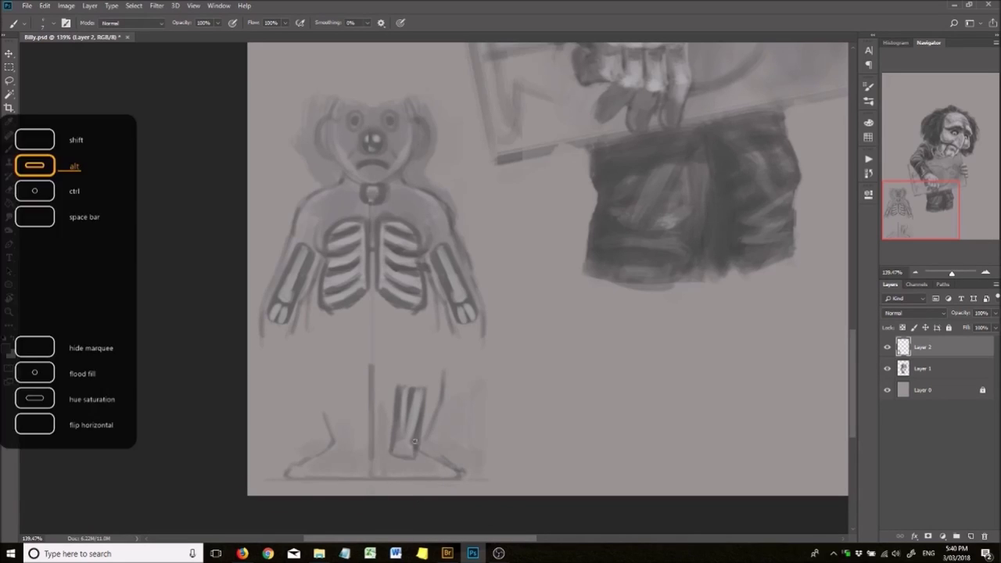
{"action": "key", "text": "ctrl+alt+z"}
{"action": "key", "text": "ctrl+alt+z"}
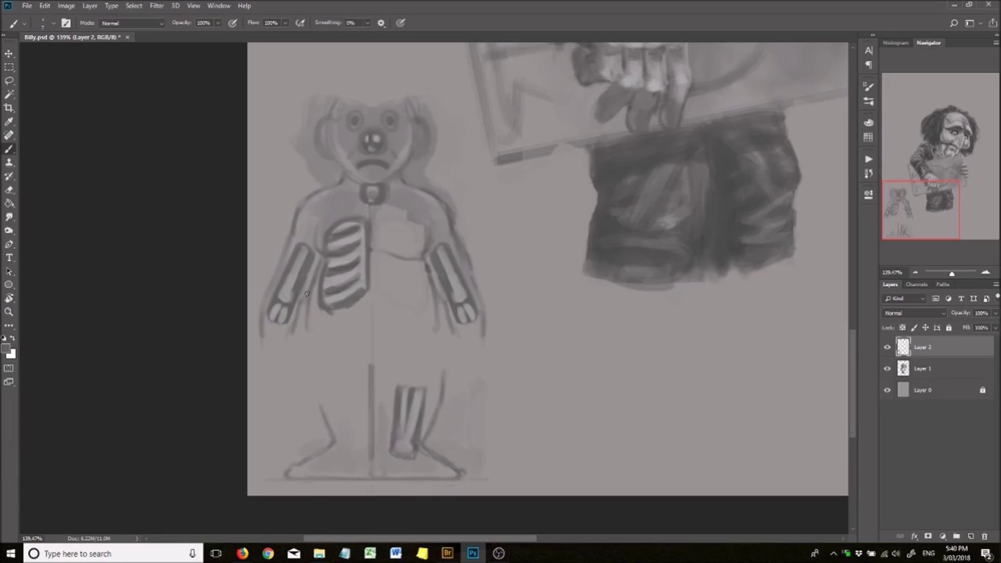
Paint a heart in place of the mirrored ribs and paint out the mirrored forearm bone.
{"action": "mouse_move", "coordinate": [406, 235]}
{"action": "left_mouse_down"}
{"action": "mouse_move", "coordinate": [384, 275]}
{"action": "mouse_move", "coordinate": [301, 236]}
{"action": "left_mouse_up"}
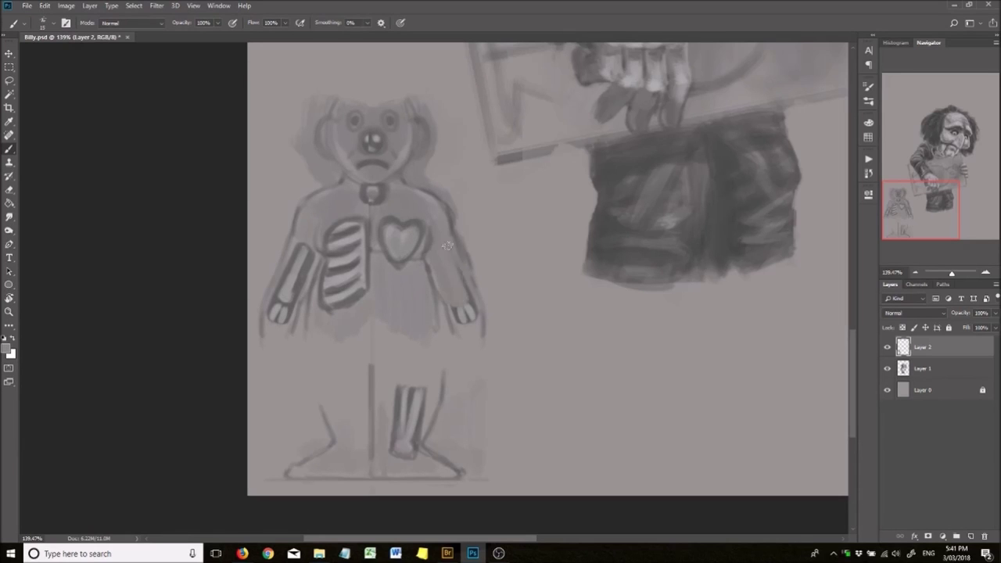
{"action": "scroll", "coordinate": [412, 258], "scroll_direction": "down", "scroll_amount": 2}
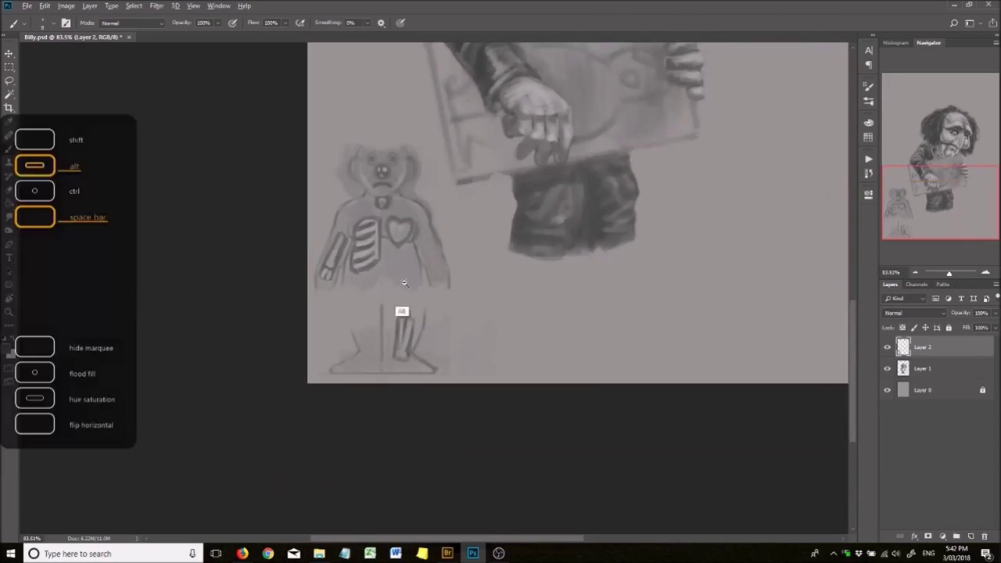
{"action": "scroll", "coordinate": [321, 144], "scroll_direction": "up", "scroll_amount": 4}
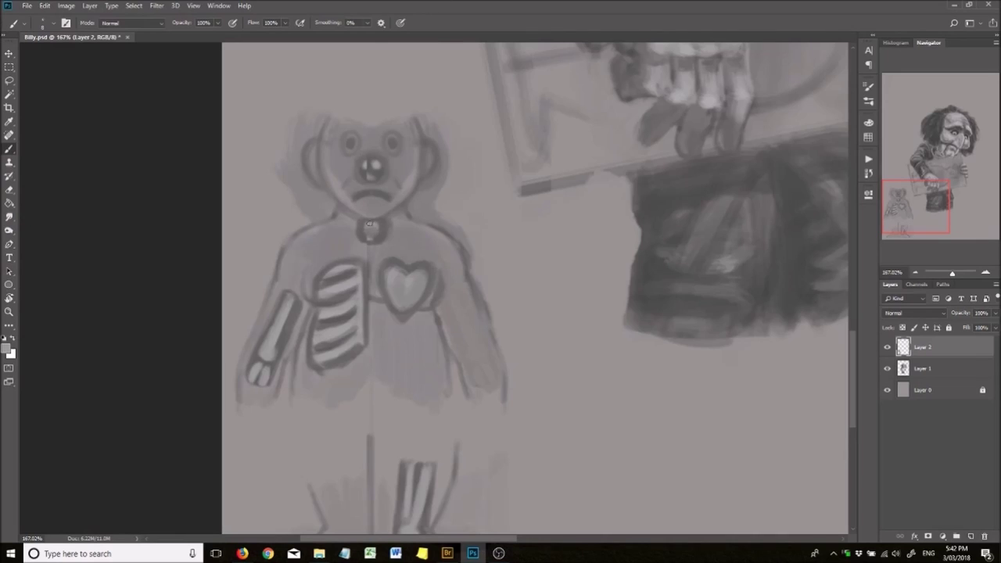
Rotate the patient drawing about 79° back onto the board between the gloved hands and set its layer opacity to 64%.
{"action": "scroll", "coordinate": [371, 226], "scroll_direction": "down", "scroll_amount": 4}
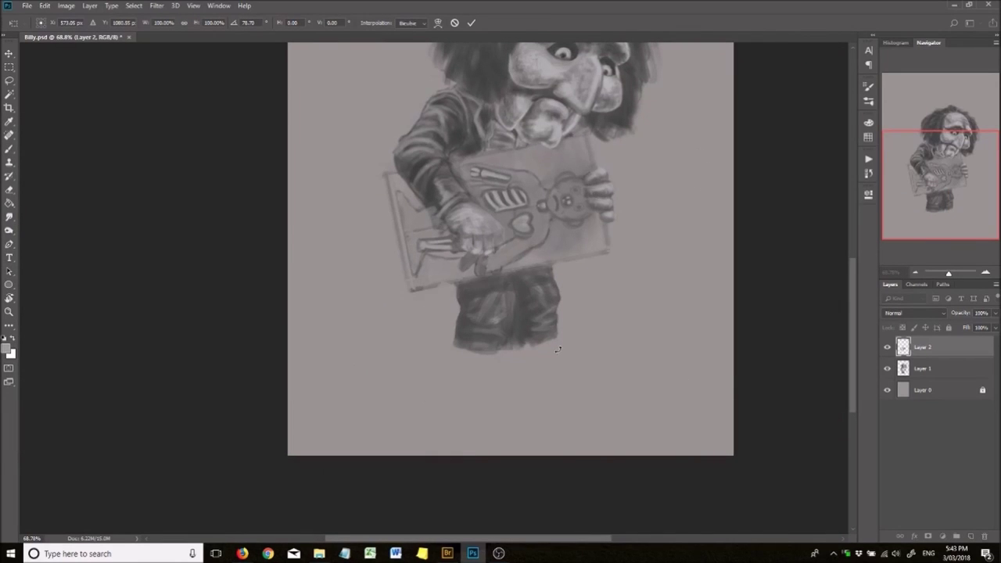
{"action": "key", "text": "Return"}
{"action": "scroll", "coordinate": [503, 198], "scroll_direction": "up", "scroll_amount": 5}
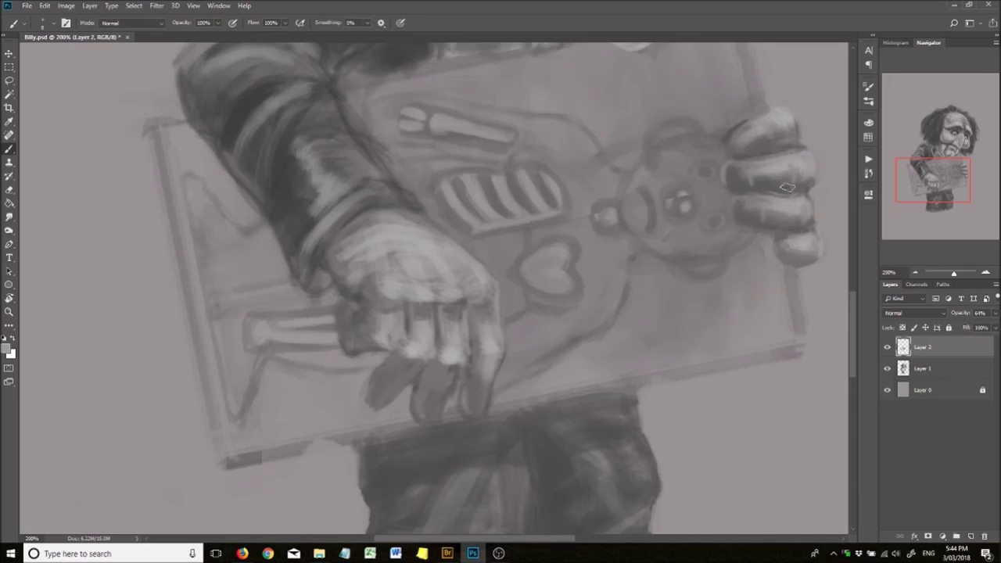
Restore the layer's opacity to 100% and strengthen the patient's neck, shoulder and cavity outlines against the board's grey.
{"action": "scroll", "coordinate": [358, 138], "scroll_direction": "down", "scroll_amount": 5}
{"action": "scroll", "coordinate": [552, 239], "scroll_direction": "up", "scroll_amount": 4}
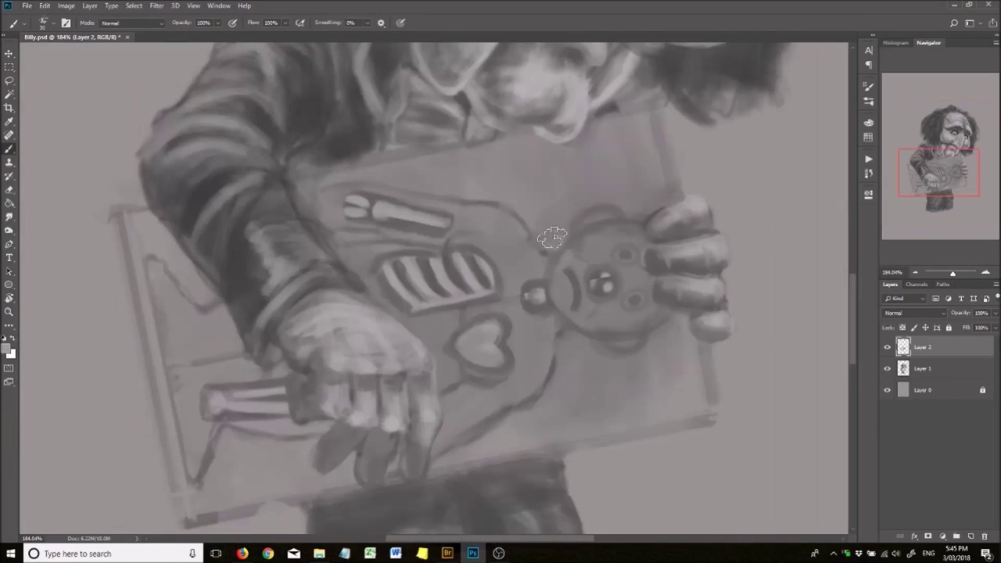
{"action": "mouse_move", "coordinate": [553, 239]}
{"action": "left_mouse_down"}
{"action": "mouse_move", "coordinate": [645, 186]}
{"action": "mouse_move", "coordinate": [628, 375]}
{"action": "mouse_move", "coordinate": [571, 410]}
{"action": "left_mouse_up"}
{"action": "scroll", "coordinate": [511, 183], "scroll_direction": "down", "scroll_amount": 4}
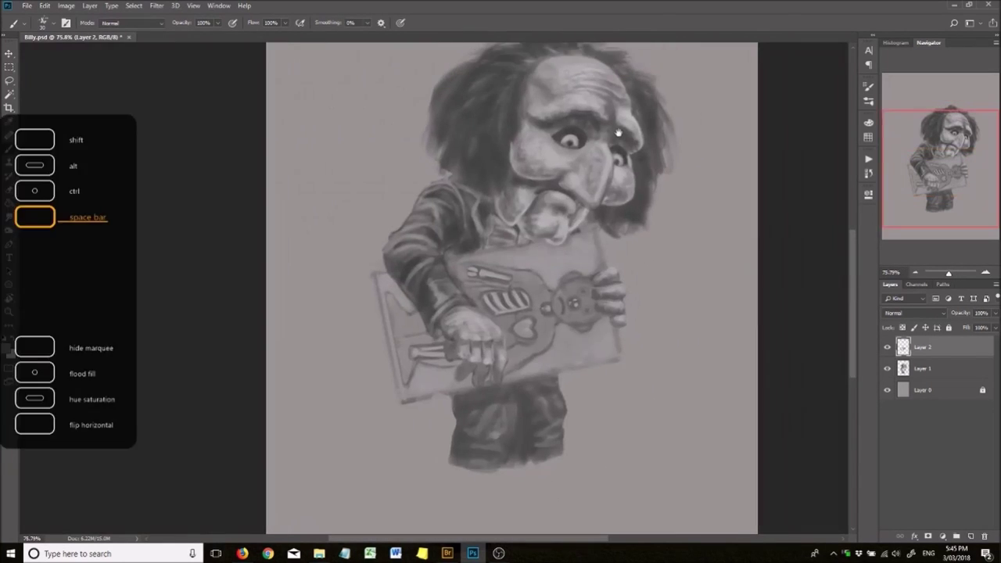
Refine the lowest fingers gripping the board's edge on Layer 1, and add freckles to the patient's cheeks on Layer 2.
{"action": "scroll", "coordinate": [610, 350], "scroll_direction": "up", "scroll_amount": 5}
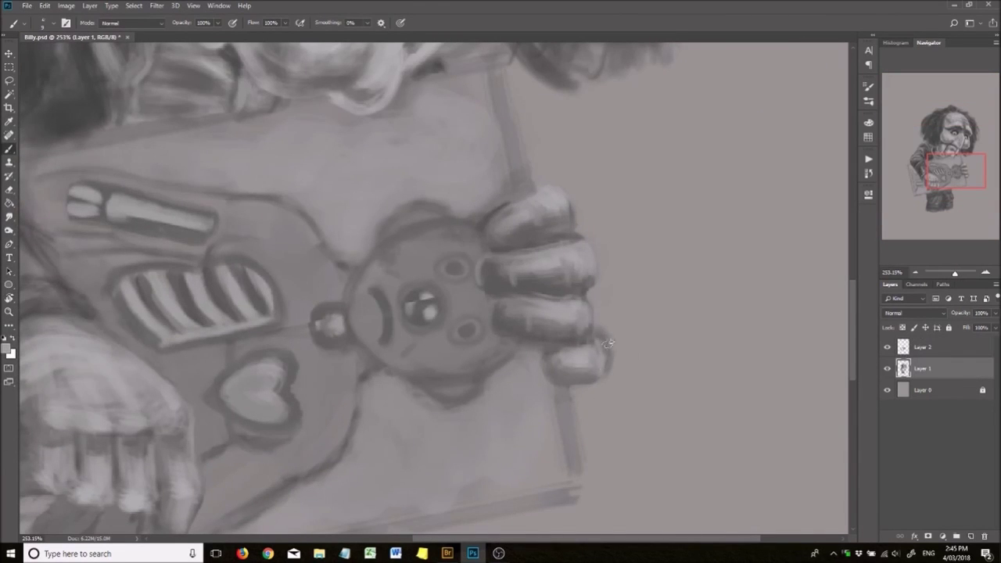
{"action": "key", "text": "alt+bracketleft"}
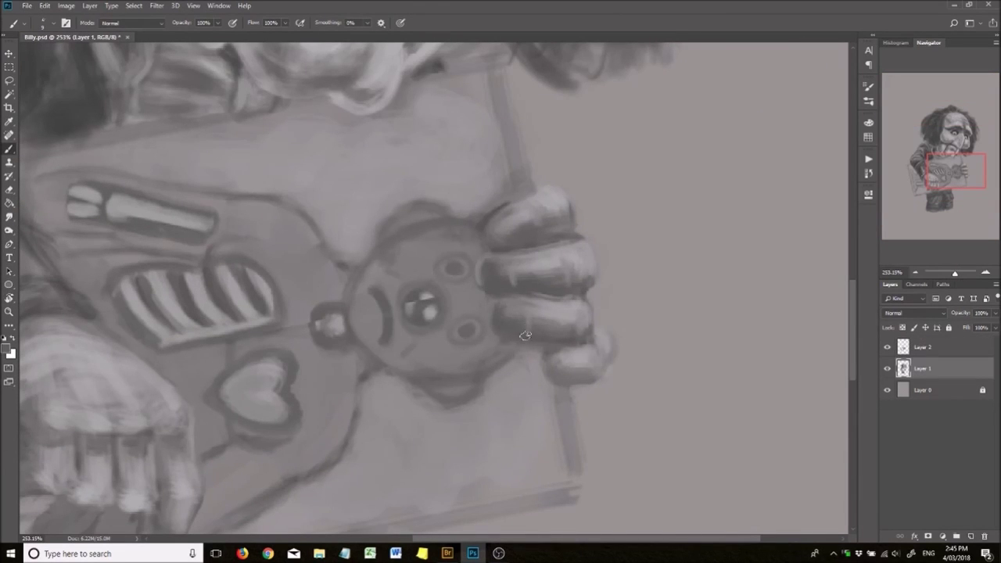
{"action": "key", "text": "alt+bracketright"}
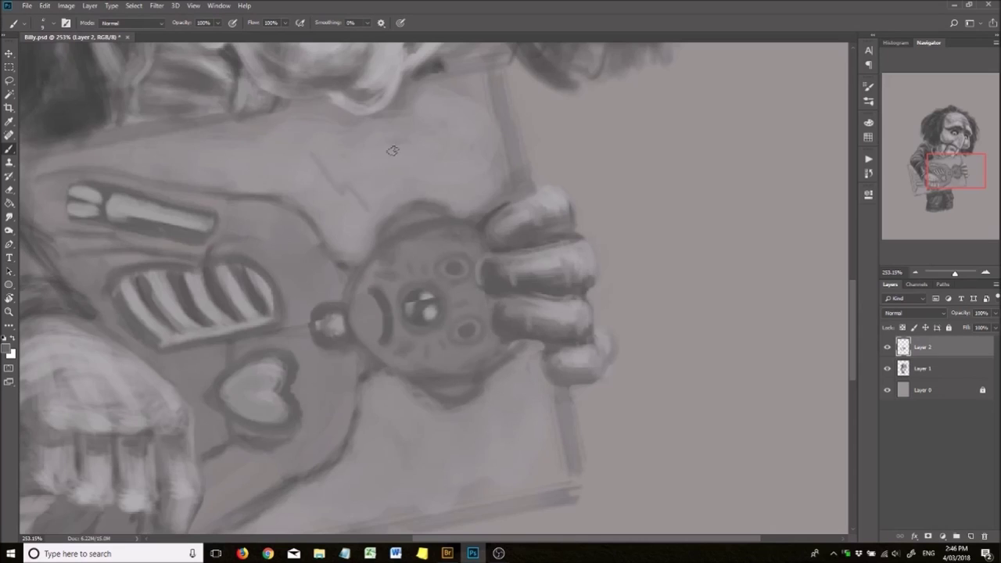
Sketch zigzag pain marks around the patient's head and paint a small bone cavity at the ankle.
{"action": "left_click_drag", "start_coordinate": [511, 268], "coordinate": [204, 268]}
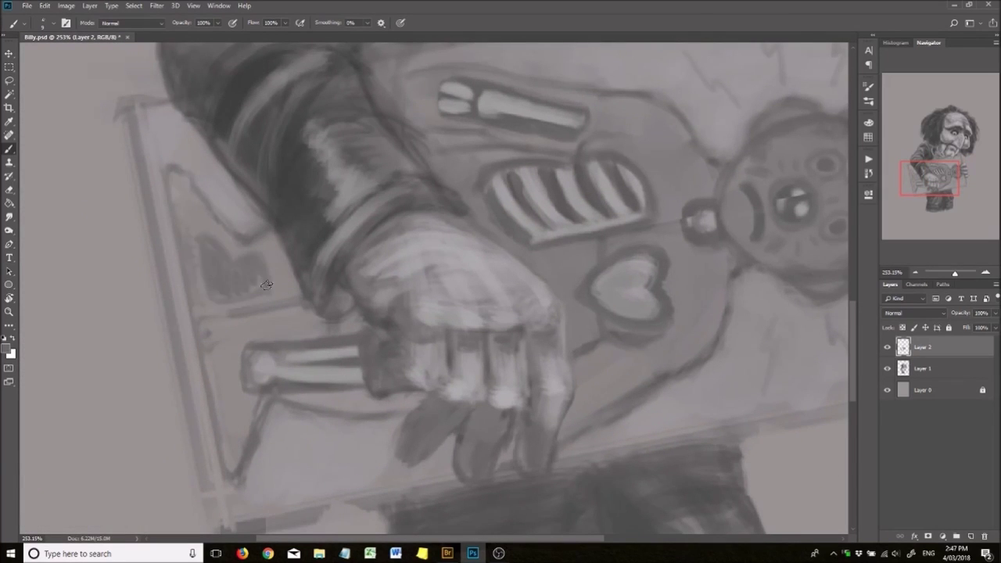
{"action": "left_click_drag", "start_coordinate": [536, 270], "coordinate": [352, 332]}
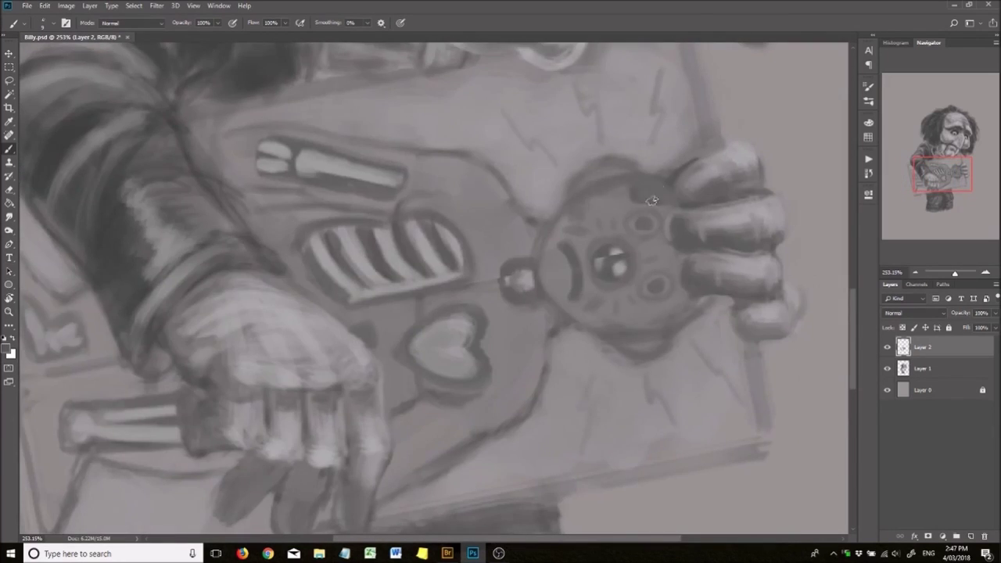
Add a small cavity to the patient's forehead and redraw the double border lines along the board's edges.
{"action": "scroll", "coordinate": [665, 198], "scroll_direction": "down", "scroll_amount": 5}
{"action": "scroll", "coordinate": [592, 264], "scroll_direction": "left", "scroll_amount": 2}
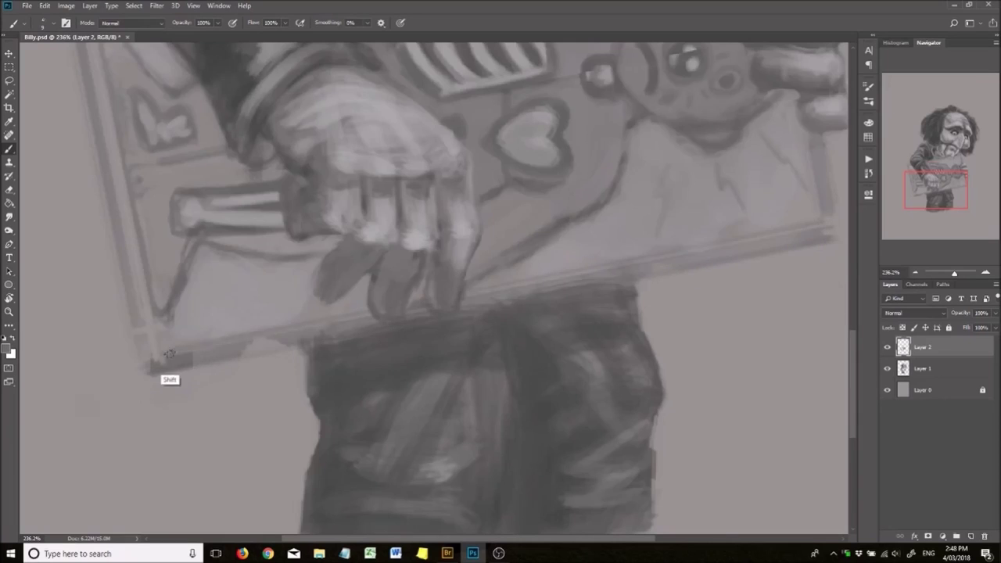
{"action": "scroll", "coordinate": [169, 355], "scroll_direction": "up", "scroll_amount": 3}
{"action": "scroll", "coordinate": [169, 354], "scroll_direction": "left", "scroll_amount": 1}
{"action": "scroll", "coordinate": [166, 92], "scroll_direction": "down", "scroll_amount": 5}
Lasso the puppet's head and hair on Layer 1, trimming the selection along the jaw, chin and collar.
{"action": "key", "text": "alt+bracketleft"}
{"action": "key", "text": "l"}
{"action": "scroll", "coordinate": [296, 138], "scroll_direction": "up", "scroll_amount": 3}
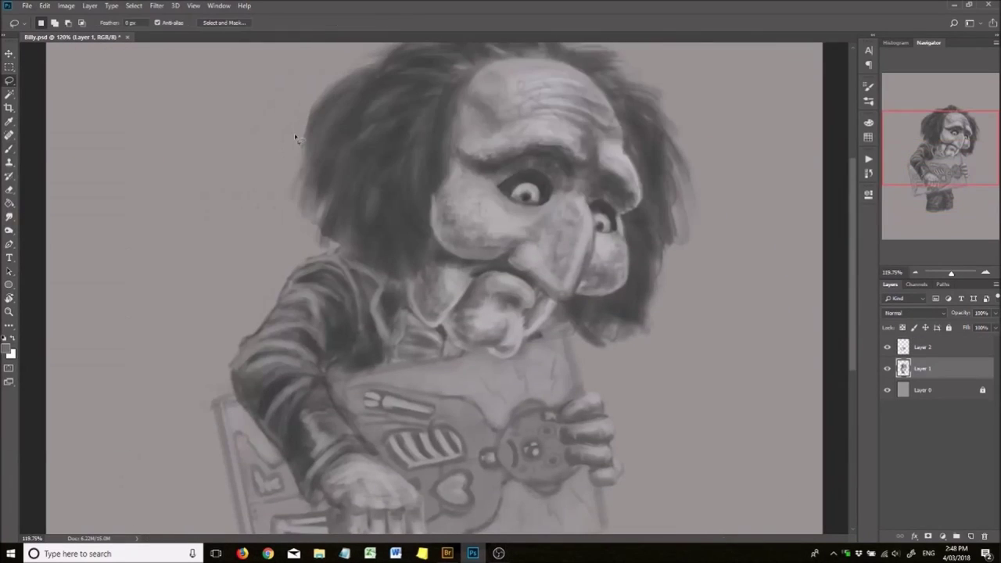
{"action": "scroll", "coordinate": [454, 332], "scroll_direction": "up", "scroll_amount": 4}
{"action": "left_click_drag", "start_coordinate": [766, 384], "coordinate": [601, 322]}
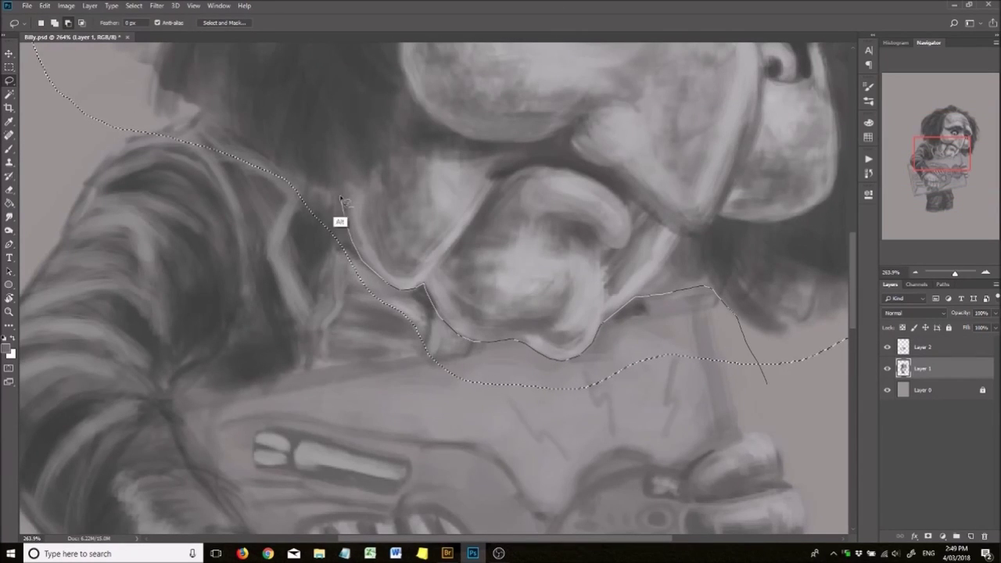
{"action": "left_click_drag", "start_coordinate": [95, 140], "coordinate": [97, 141]}
Create a new layer directly beneath Layer 1 and hide the grey background Layer 0.
{"action": "scroll", "coordinate": [590, 366], "scroll_direction": "down", "scroll_amount": 6}
{"action": "left_click", "coordinate": [970, 536], "text": "ctrl"}
{"action": "left_click", "coordinate": [887, 411]}
{"action": "scroll", "coordinate": [440, 205], "scroll_direction": "up", "scroll_amount": 3}
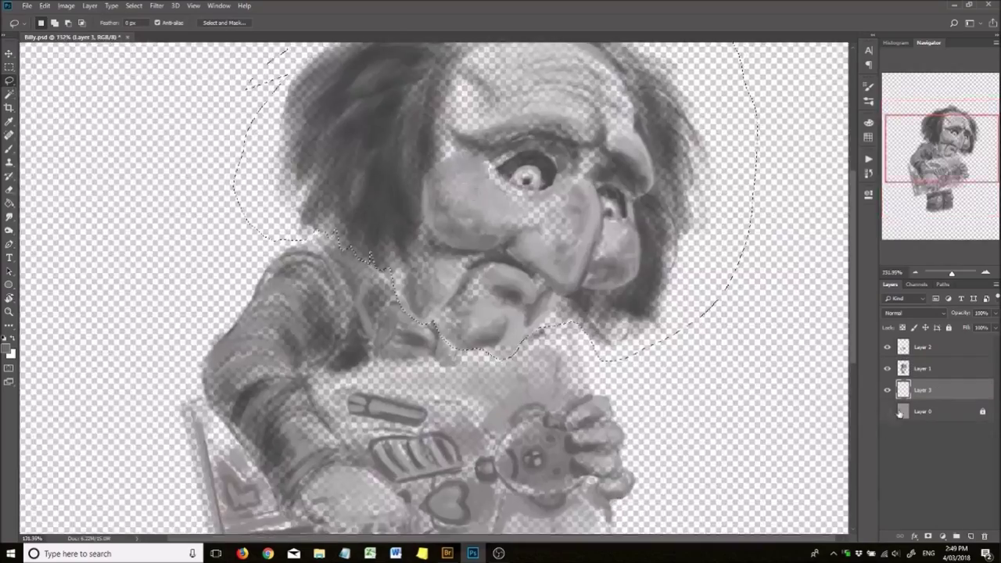
Brush grey underpainting beneath the semi-transparent hair and face within the head selection.
{"action": "key", "text": "b"}
{"action": "mouse_move", "coordinate": [344, 234]}
{"action": "left_mouse_down"}
{"action": "mouse_move", "coordinate": [500, 345]}
{"action": "mouse_move", "coordinate": [673, 156]}
{"action": "left_mouse_up"}
{"action": "scroll", "coordinate": [545, 205], "scroll_direction": "down", "scroll_amount": 2}
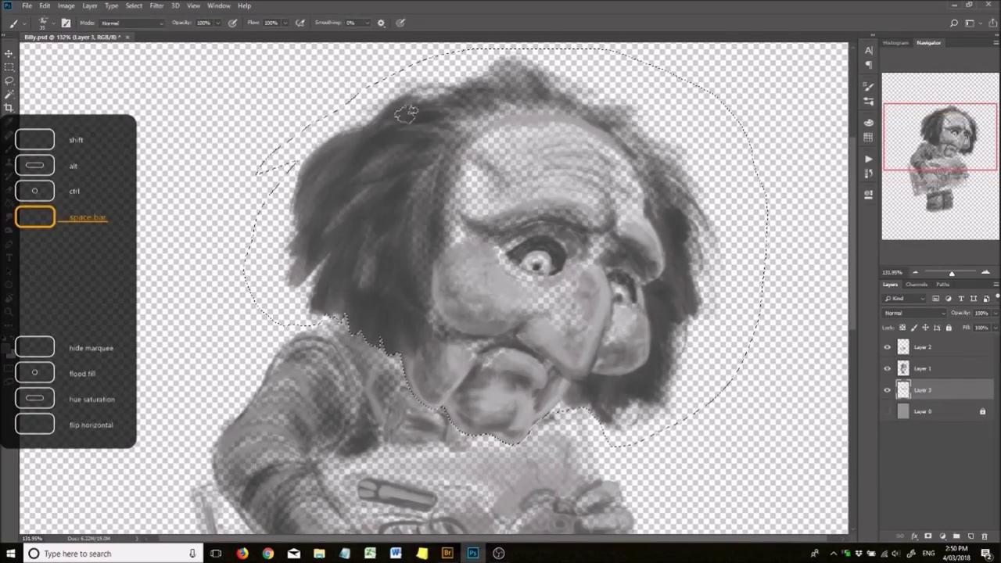
{"action": "left_click_drag", "start_coordinate": [335, 191], "coordinate": [402, 138]}
Undo the latest head underpainting strokes and reapply them.
{"action": "scroll", "coordinate": [540, 153], "scroll_direction": "down", "scroll_amount": 1}
{"action": "key", "text": "ctrl+alt+z"}
{"action": "key", "text": "ctrl+alt+z"}
{"action": "key", "text": "ctrl+alt+z"}
{"action": "key", "text": "ctrl+alt+z"}
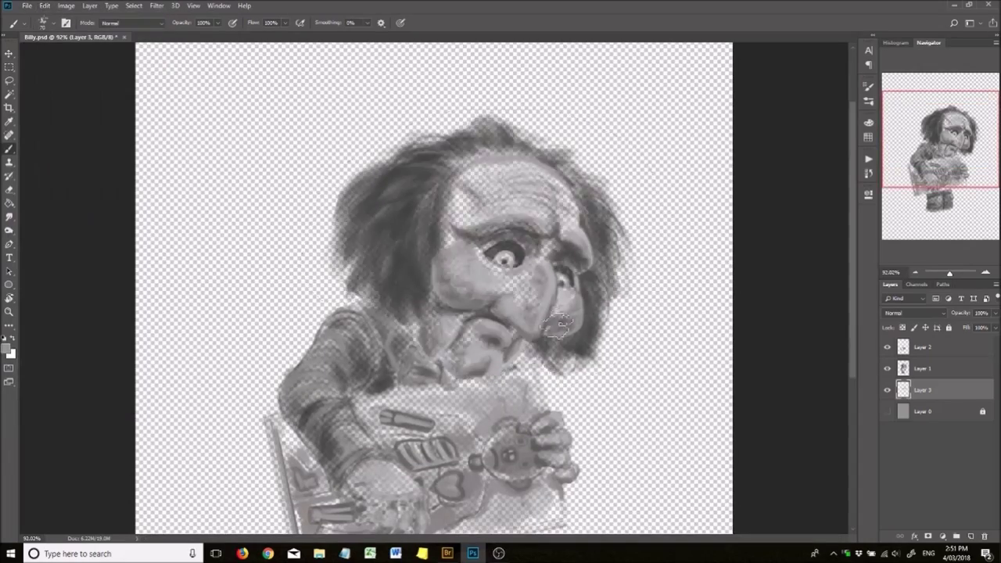
{"action": "key", "text": "ctrl+shift+z"}
{"action": "key", "text": "ctrl+shift+z"}
{"action": "key", "text": "ctrl+shift+z"}
{"action": "key", "text": "ctrl+shift+z"}
Select Layer 4 and lasso the sleeve and gloved hand lying across the board, following each finger.
{"action": "key", "text": "l"}
{"action": "left_click", "coordinate": [45, 6]}
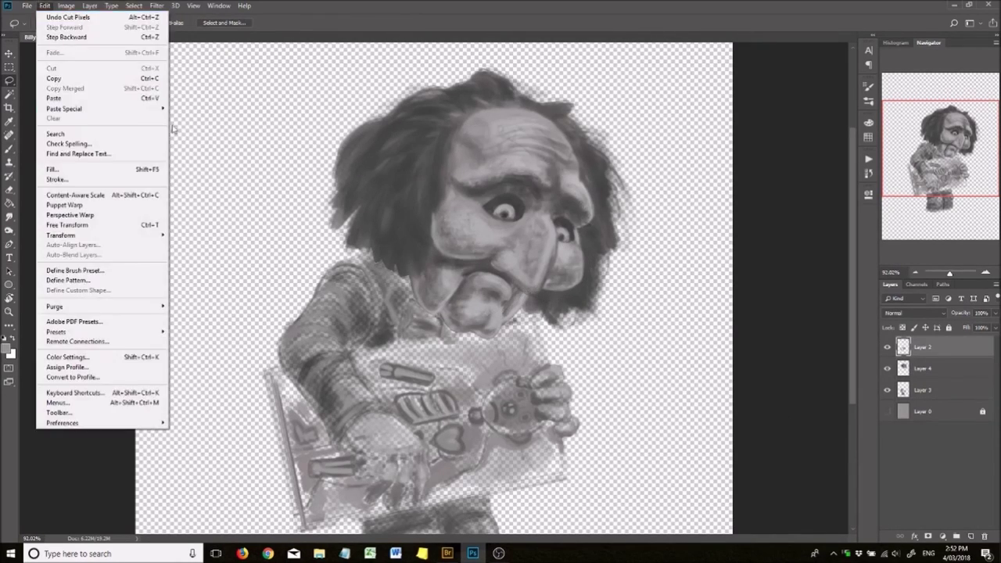
{"action": "left_click", "coordinate": [923, 369]}
{"action": "scroll", "coordinate": [319, 374], "scroll_direction": "up", "scroll_amount": 3}
{"action": "mouse_move", "coordinate": [354, 137]}
{"action": "left_mouse_down"}
{"action": "mouse_move", "coordinate": [329, 469]}
{"action": "mouse_move", "coordinate": [389, 460]}
{"action": "left_mouse_up"}
{"action": "scroll", "coordinate": [328, 470], "scroll_direction": "down", "scroll_amount": 1}
{"action": "mouse_move", "coordinate": [437, 507]}
{"action": "left_mouse_down"}
{"action": "mouse_move", "coordinate": [410, 452]}
{"action": "mouse_move", "coordinate": [457, 446]}
{"action": "left_mouse_up"}
{"action": "scroll", "coordinate": [457, 446], "scroll_direction": "down", "scroll_amount": 1}
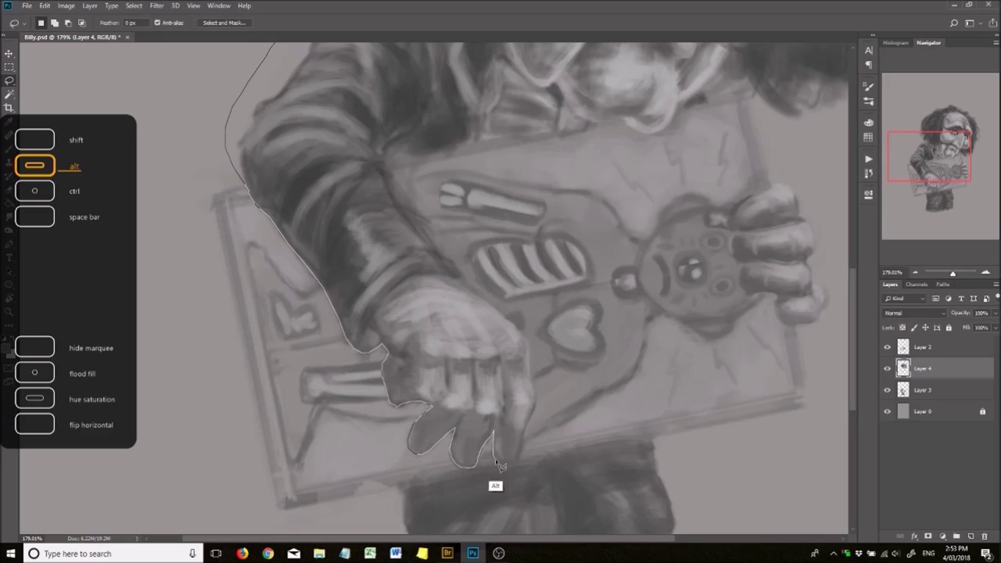
{"action": "left_click_drag", "start_coordinate": [403, 208], "coordinate": [425, 223]}
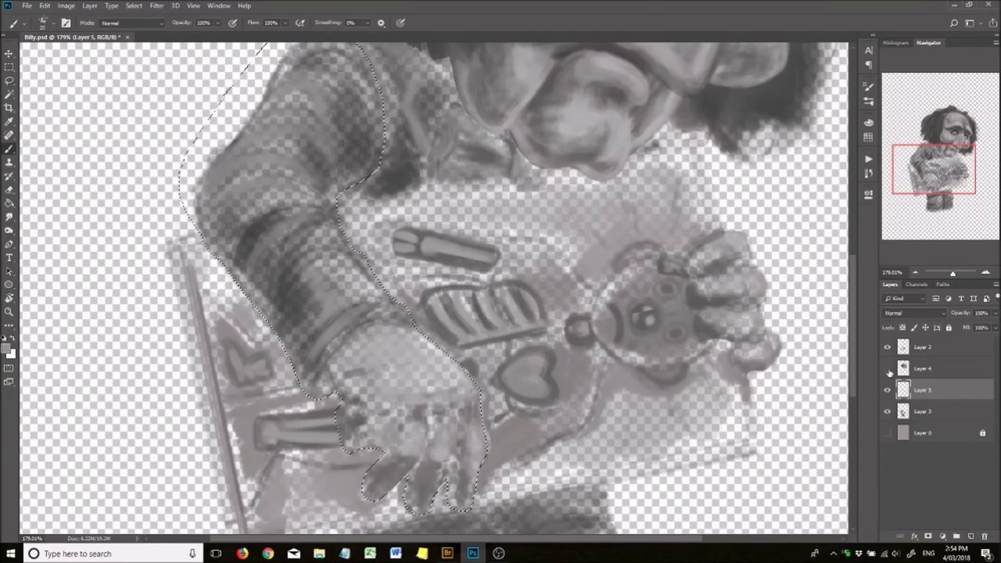
Toggle Layer 4's visibility and move the arm's underpainting layer one level down the stack.
{"action": "left_click", "coordinate": [888, 369]}
{"action": "key", "text": "ctrl+bracketleft"}
{"action": "scroll", "coordinate": [471, 270], "scroll_direction": "down", "scroll_amount": 3}
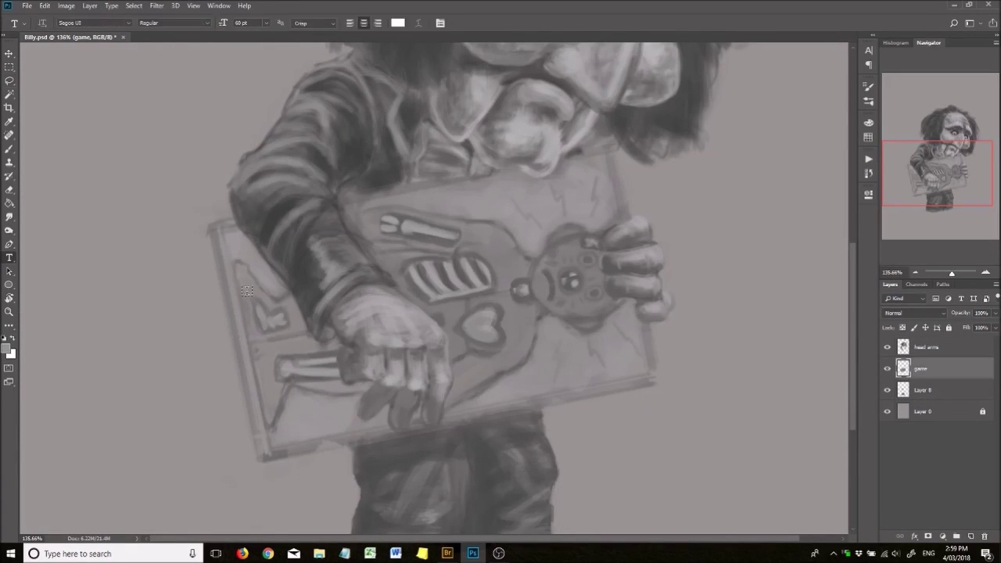
Rotate the game layer so the board stands upright and move it to the side of the canvas.
{"action": "key", "text": "ctrl+t"}
{"action": "left_click_drag", "start_coordinate": [566, 362], "coordinate": [258, 386]}
{"action": "left_click_drag", "start_coordinate": [149, 313], "coordinate": [446, 313]}
Try rotating the upright board about 69° and about 63° back between the hands, and undo the attempts.
{"action": "key", "text": "ctrl+0"}
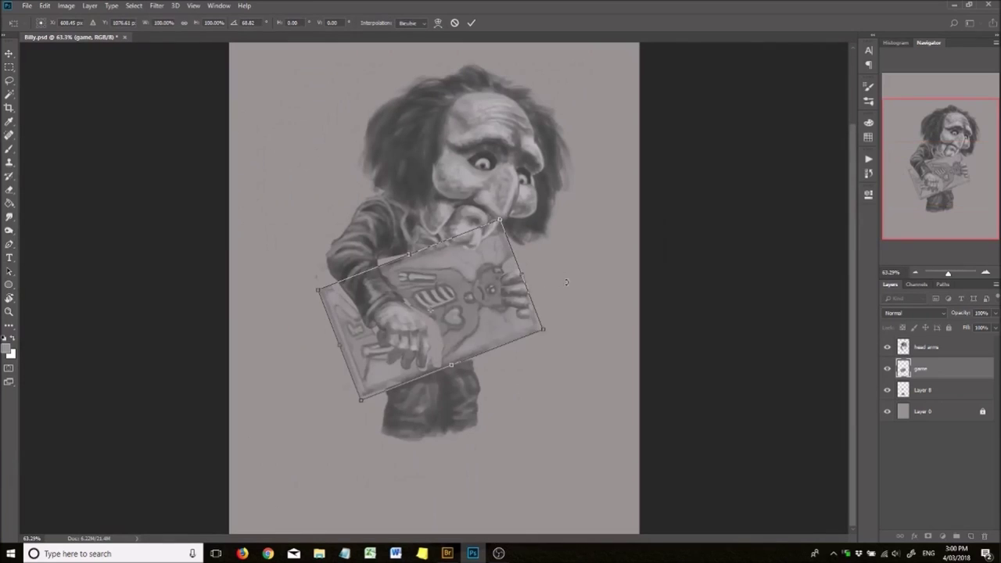
{"action": "key", "text": "Return"}
{"action": "key", "text": "b"}
{"action": "key", "text": "ctrl+z"}
{"action": "key", "text": "ctrl+z"}
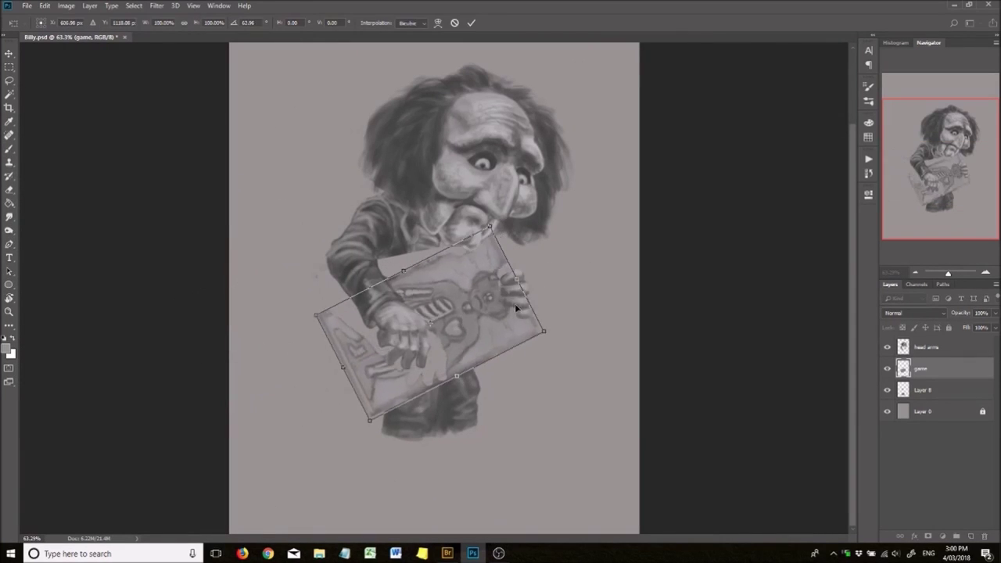
{"action": "key", "text": "ctrl+z"}
Isolate the game layer above the background and paint in the patient's missing crown and the gaps in the board's upper border.
{"action": "key", "text": "ctrl+plus"}
{"action": "key", "text": "ctrl+plus"}
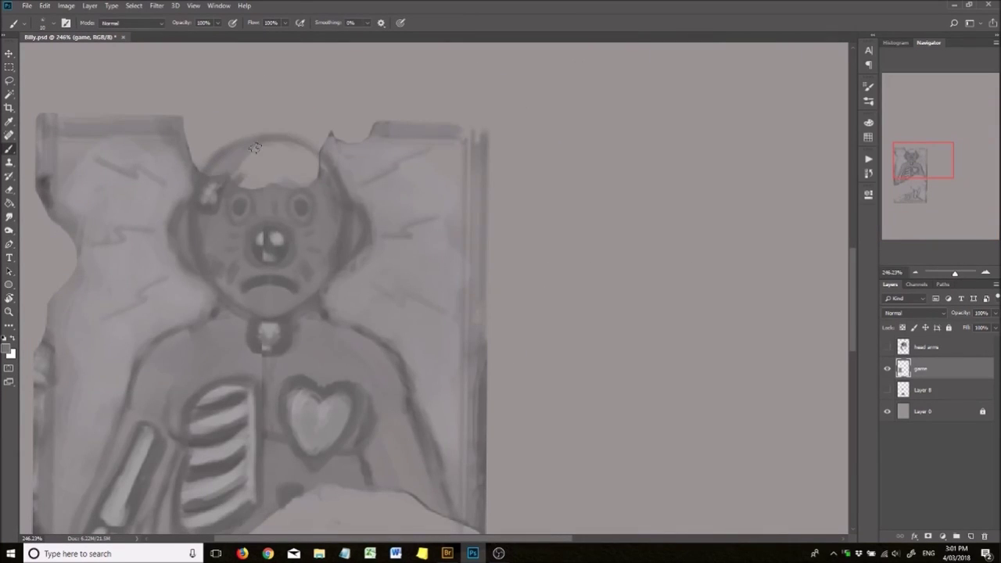
{"action": "key", "text": "ctrl+minus"}
Make a rectangular selection around the whole upright board on the game layer.
{"action": "key", "text": "m"}
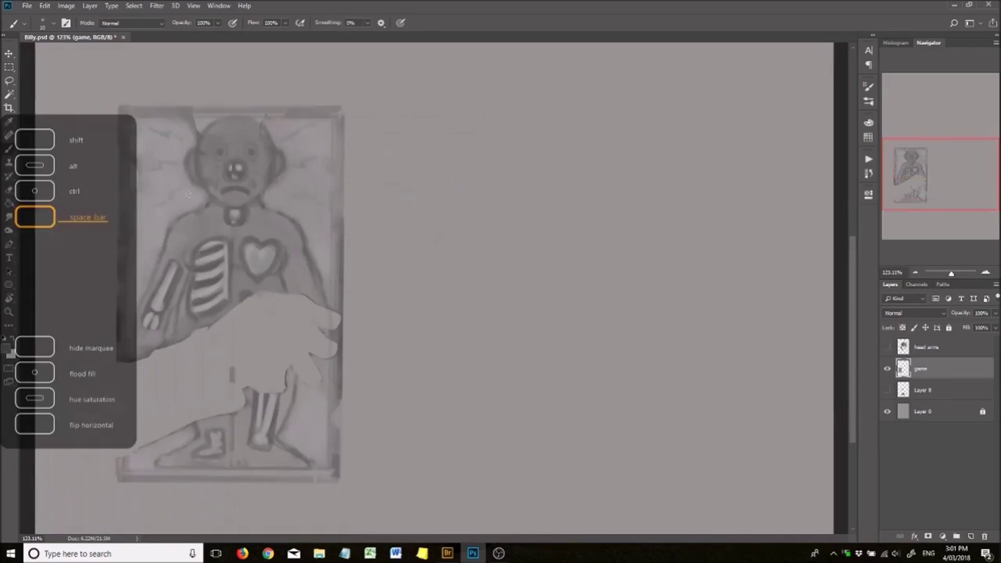
{"action": "left_click_drag", "start_coordinate": [117, 104], "coordinate": [342, 483]}
{"action": "scroll", "coordinate": [310, 254], "scroll_direction": "up", "scroll_amount": 2}
Sketch the patient's missing fist, round belly and upper legs inside the board selection.
{"action": "key", "text": "b"}
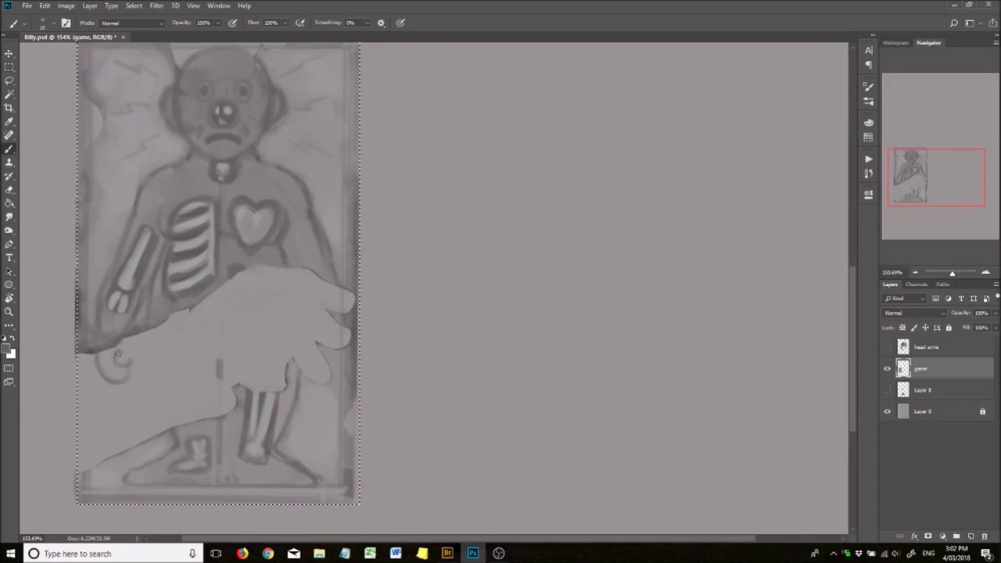
{"action": "scroll", "coordinate": [285, 420], "scroll_direction": "up", "scroll_amount": 2}
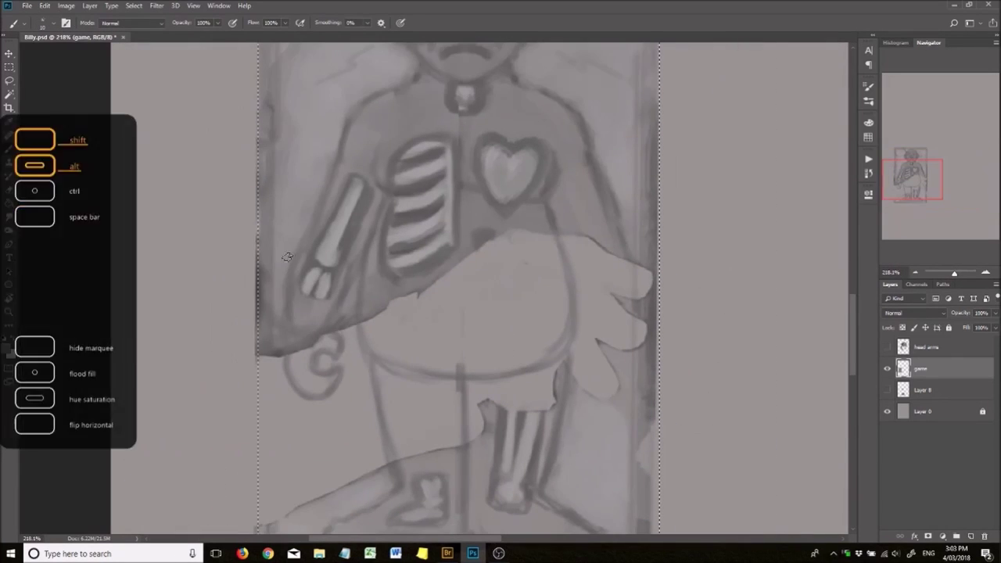
{"action": "scroll", "coordinate": [458, 362], "scroll_direction": "down", "scroll_amount": 2}
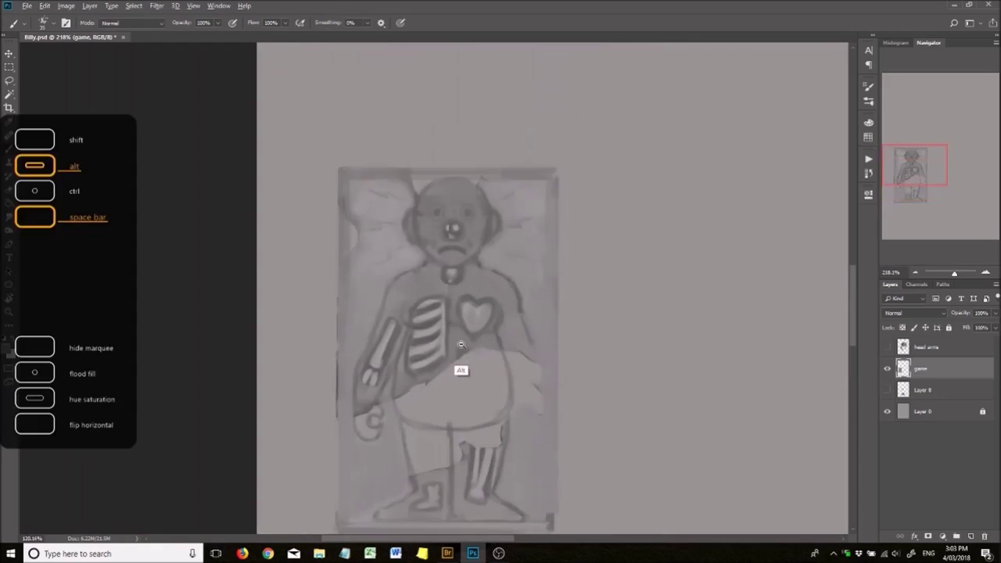
Fill the cut-out area with body and board greys, and draw the patient's second forearm and fist.
{"action": "scroll", "coordinate": [436, 358], "scroll_direction": "up", "scroll_amount": 1}
{"action": "scroll", "coordinate": [454, 341], "scroll_direction": "down", "scroll_amount": 1}
{"action": "scroll", "coordinate": [534, 301], "scroll_direction": "up", "scroll_amount": 1}
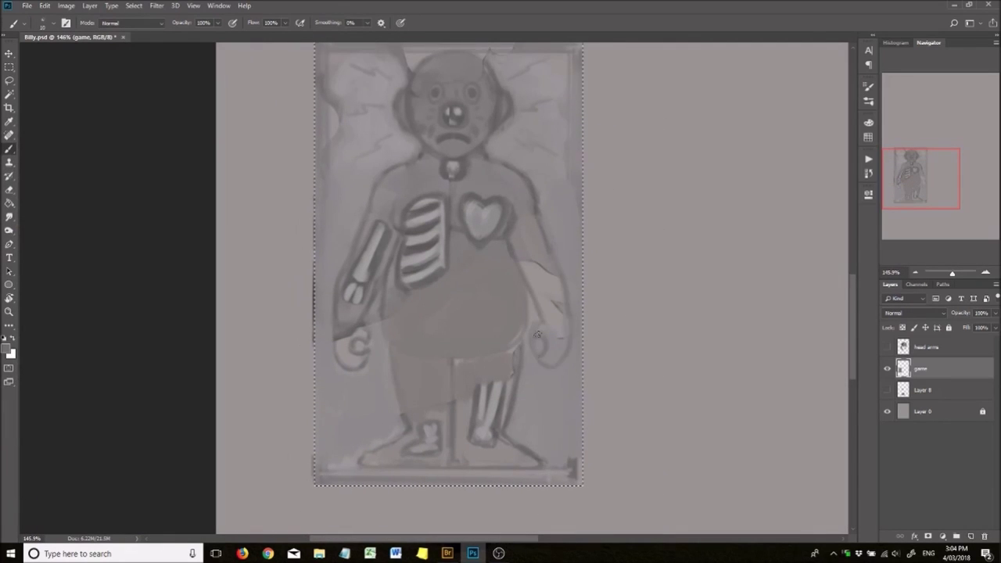
{"action": "scroll", "coordinate": [421, 342], "scroll_direction": "up", "scroll_amount": 2}
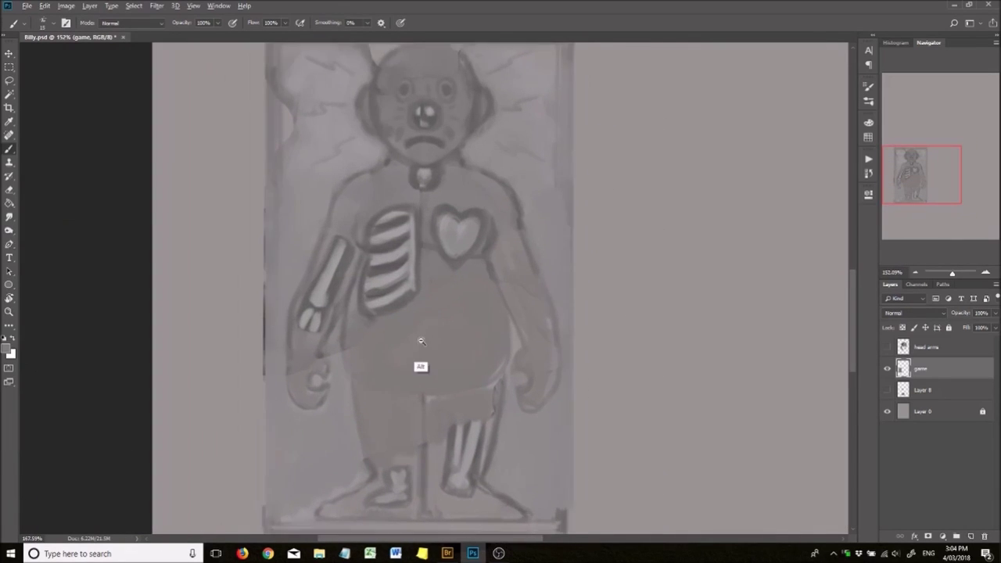
Paint a brain cavity across the patient's forehead and lighten the eyes.
{"action": "scroll", "coordinate": [392, 301], "scroll_direction": "up", "scroll_amount": 3}
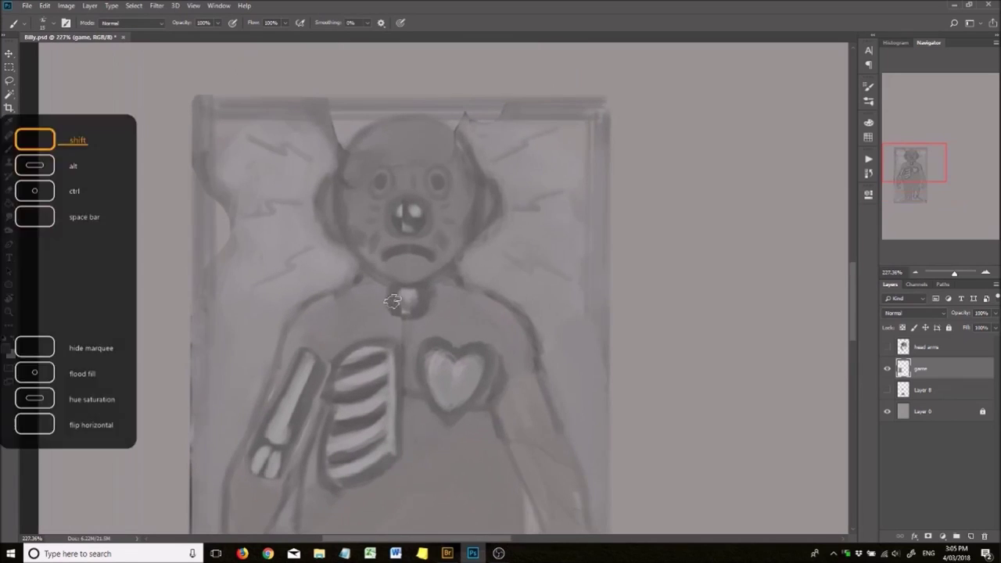
{"action": "left_click_drag", "start_coordinate": [356, 160], "coordinate": [408, 155]}
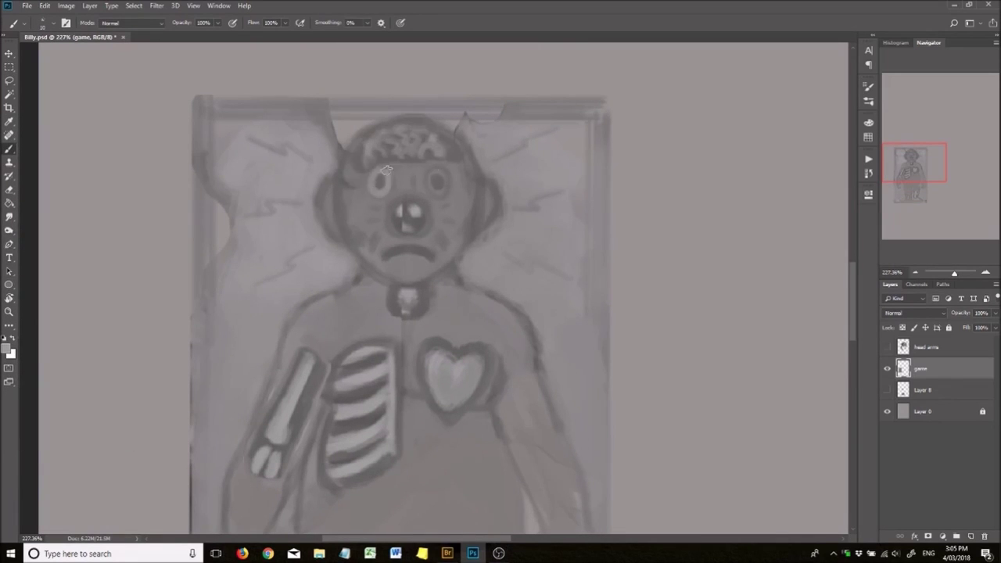
Strengthen the outline under the patient's belly and shade the belly, thigh and fists with lighter grey.
{"action": "scroll", "coordinate": [395, 137], "scroll_direction": "down", "scroll_amount": 5}
{"action": "scroll", "coordinate": [431, 223], "scroll_direction": "down", "scroll_amount": 3}
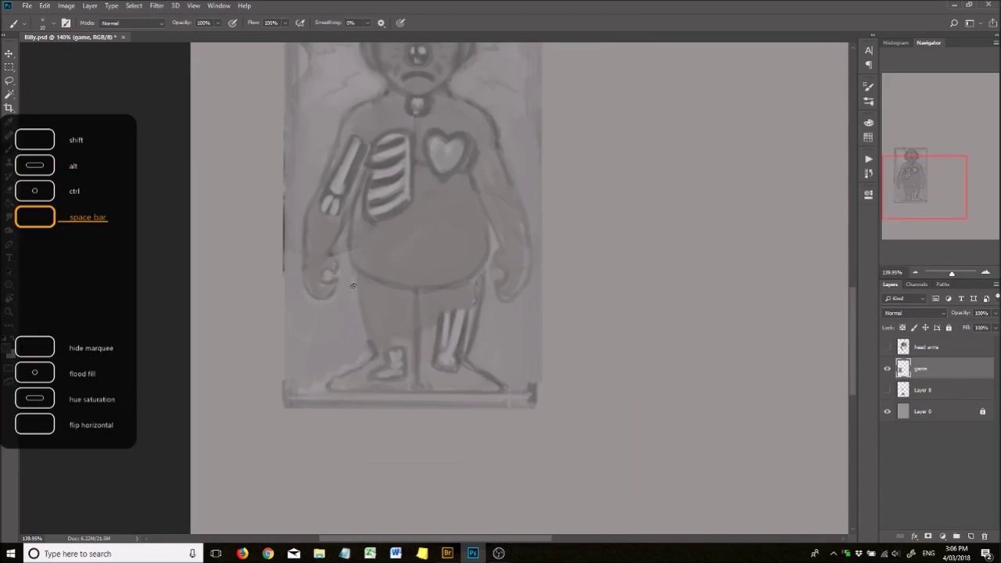
{"action": "scroll", "coordinate": [431, 302], "scroll_direction": "up", "scroll_amount": 3}
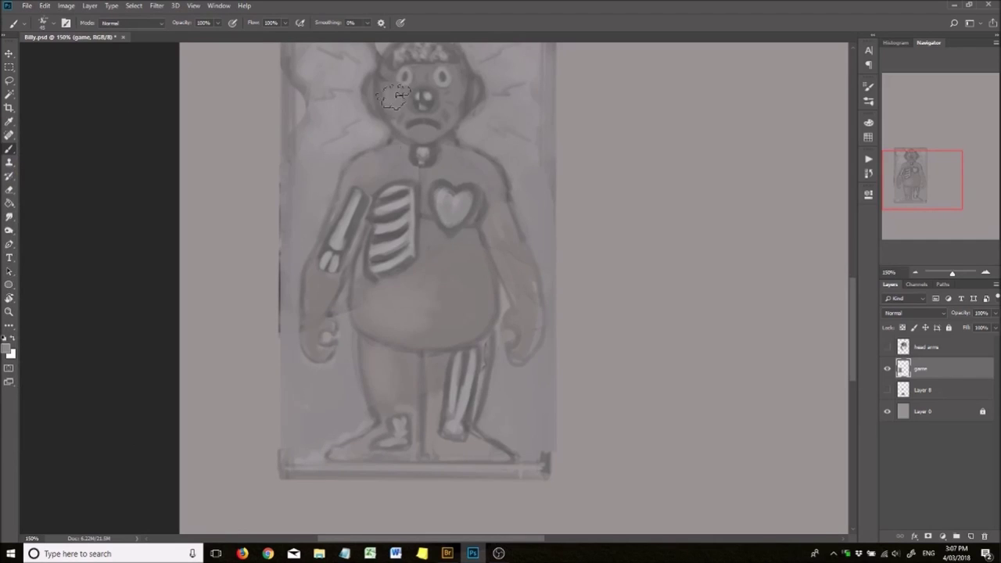
{"action": "scroll", "coordinate": [431, 302], "scroll_direction": "down", "scroll_amount": 1}
{"action": "scroll", "coordinate": [431, 302], "scroll_direction": "up", "scroll_amount": 2}
{"action": "scroll", "coordinate": [198, 226], "scroll_direction": "up", "scroll_amount": 2}
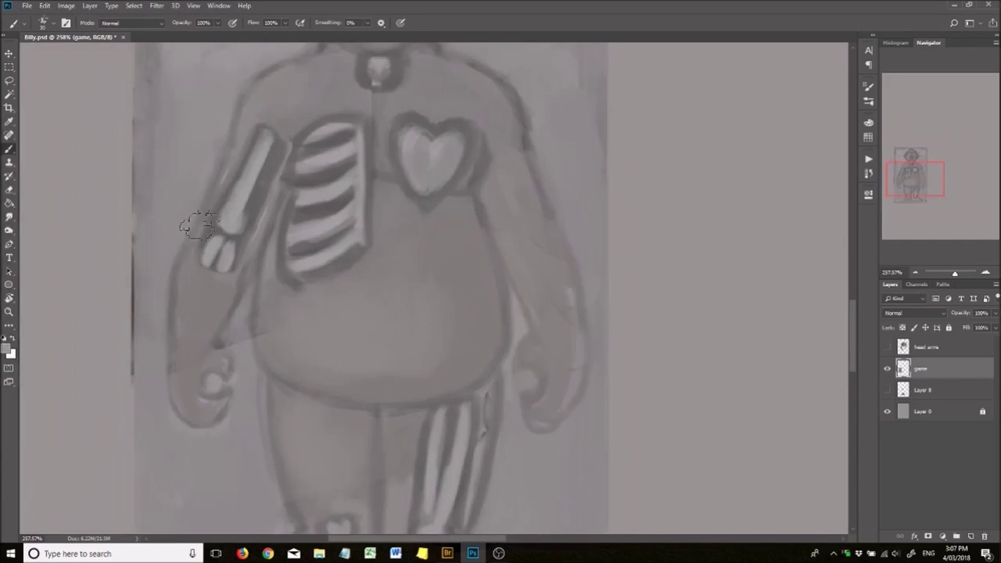
Paint a wedge-shaped cavity below the heart and a slanted collarbone cavity beside the neck.
{"action": "left_click", "coordinate": [392, 249]}
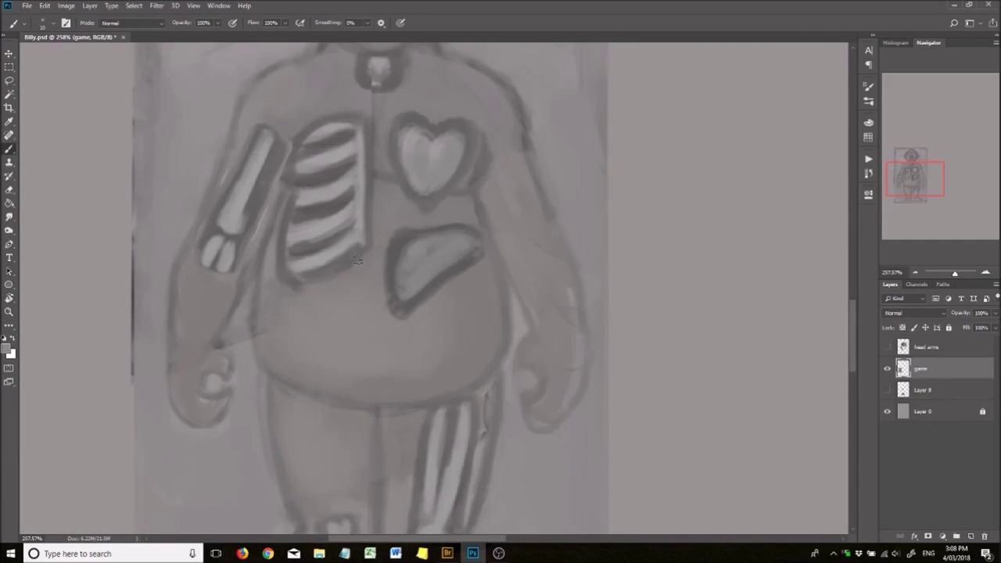
{"action": "scroll", "coordinate": [356, 261], "scroll_direction": "down", "scroll_amount": 1}
{"action": "key", "text": "space"}
{"action": "key", "text": "space"}
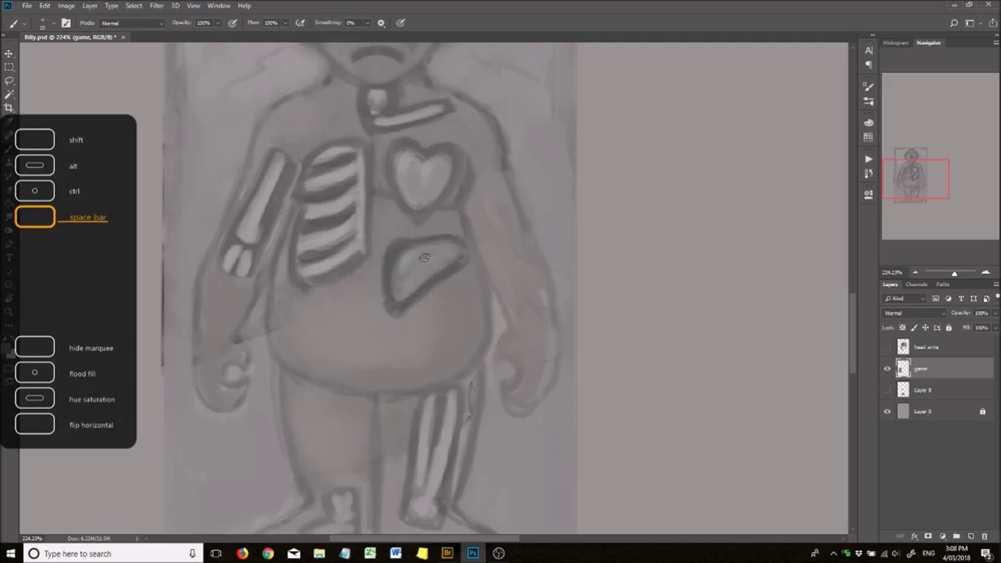
Replace the foot bone with a banded cavity above the ankle, and clean up the patient's crown and the board around it.
{"action": "scroll", "coordinate": [424, 258], "scroll_direction": "down", "scroll_amount": 3}
{"action": "scroll", "coordinate": [386, 438], "scroll_direction": "up", "scroll_amount": 4}
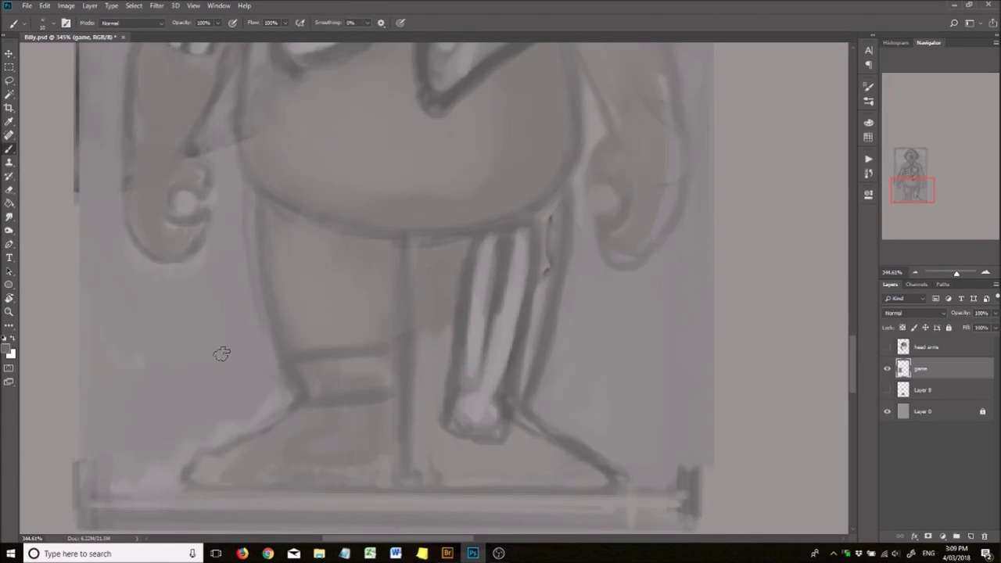
{"action": "scroll", "coordinate": [473, 290], "scroll_direction": "down", "scroll_amount": 3}
{"action": "scroll", "coordinate": [349, 226], "scroll_direction": "up", "scroll_amount": 4}
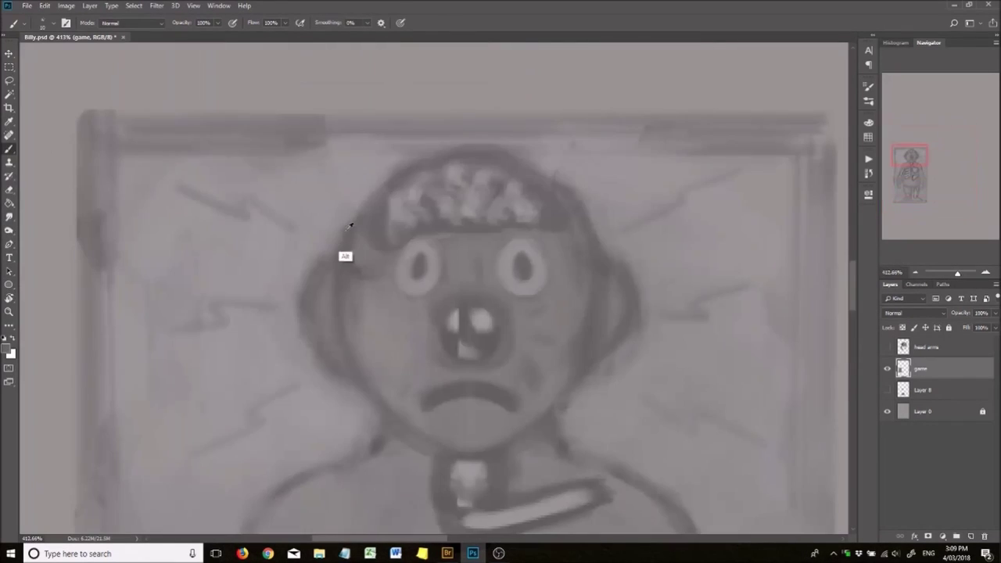
Paint a banded cavity with pale bones across the patient's bare wrist and add matching bones to the ankle cavity.
{"action": "scroll", "coordinate": [401, 239], "scroll_direction": "down", "scroll_amount": 3}
{"action": "scroll", "coordinate": [509, 336], "scroll_direction": "up", "scroll_amount": 3}
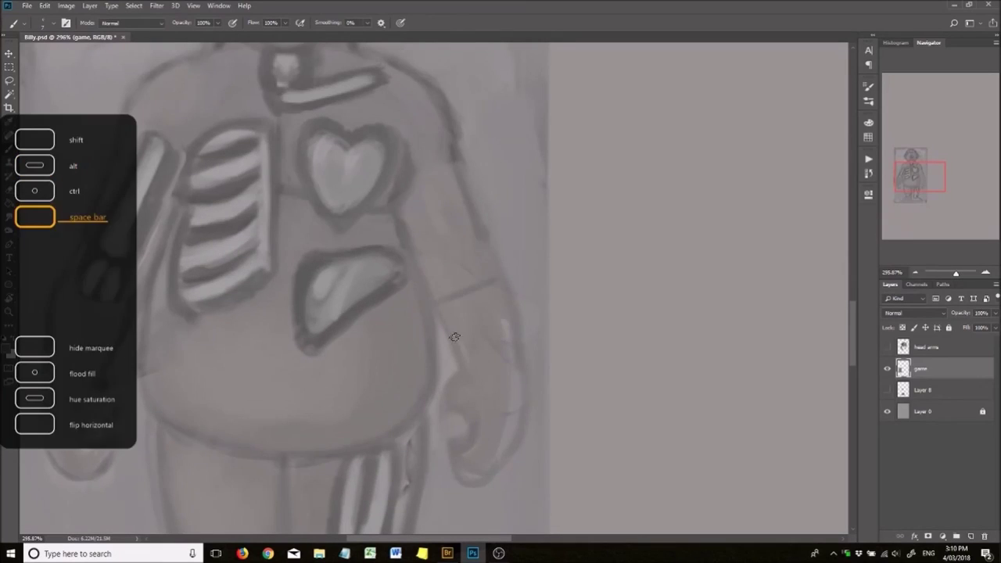
{"action": "scroll", "coordinate": [486, 320], "scroll_direction": "down", "scroll_amount": 3}
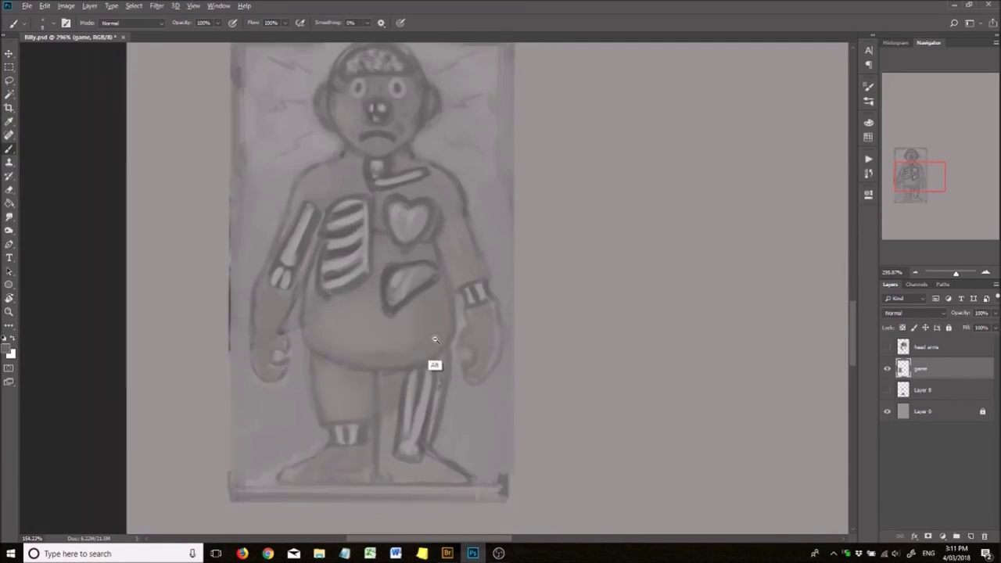
Add a navel and mouth creases to the patient and darken the board frame's upper edge.
{"action": "scroll", "coordinate": [431, 360], "scroll_direction": "up", "scroll_amount": 3}
{"action": "scroll", "coordinate": [361, 462], "scroll_direction": "down", "scroll_amount": 3}
{"action": "scroll", "coordinate": [401, 196], "scroll_direction": "up", "scroll_amount": 4}
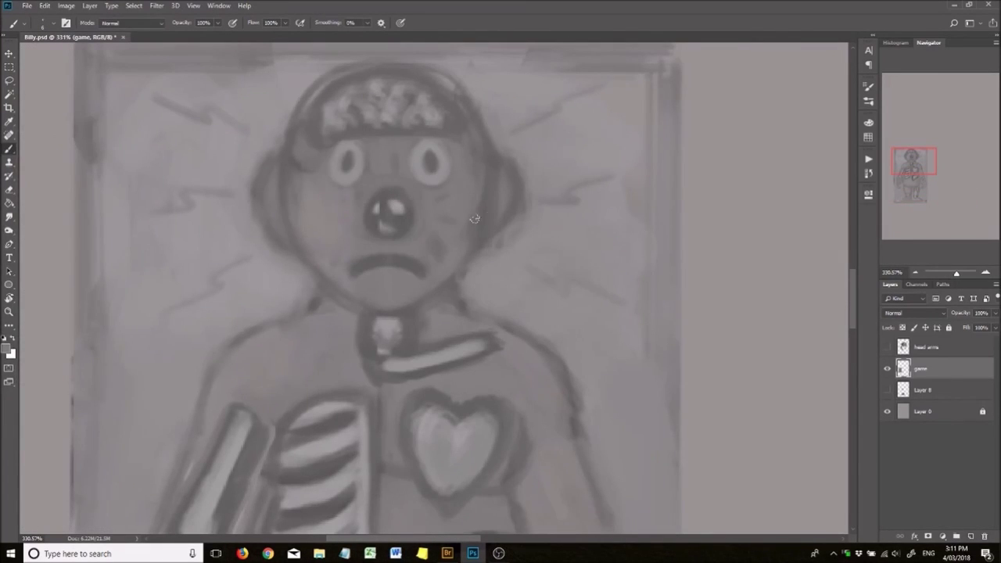
{"action": "scroll", "coordinate": [327, 179], "scroll_direction": "down", "scroll_amount": 4}
{"action": "scroll", "coordinate": [296, 148], "scroll_direction": "up", "scroll_amount": 2}
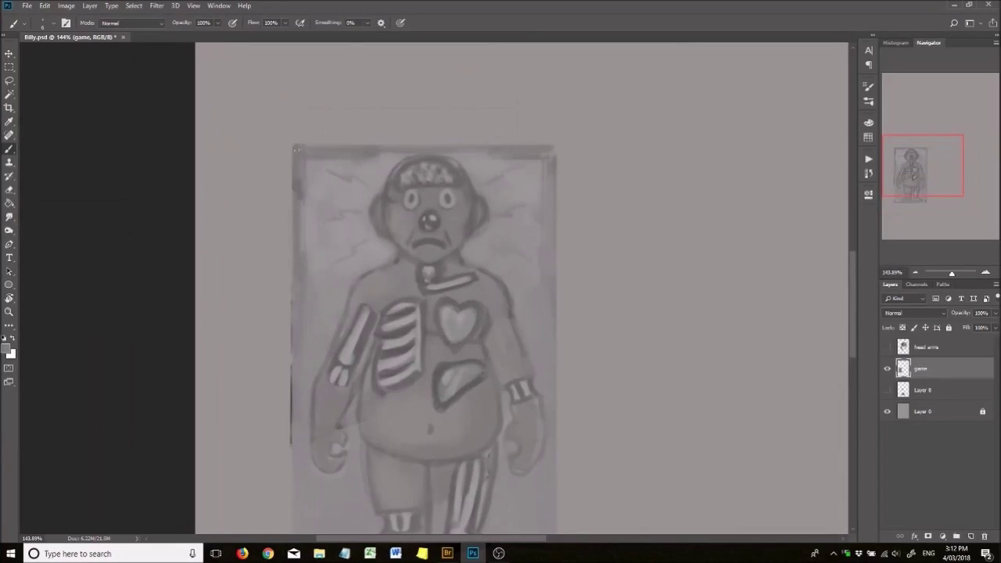
{"action": "scroll", "coordinate": [568, 347], "scroll_direction": "down", "scroll_amount": 3}
Rotate the game board layer by about 72 degrees and fit it between the puppet's two hands.
{"action": "key", "text": "ctrl+t"}
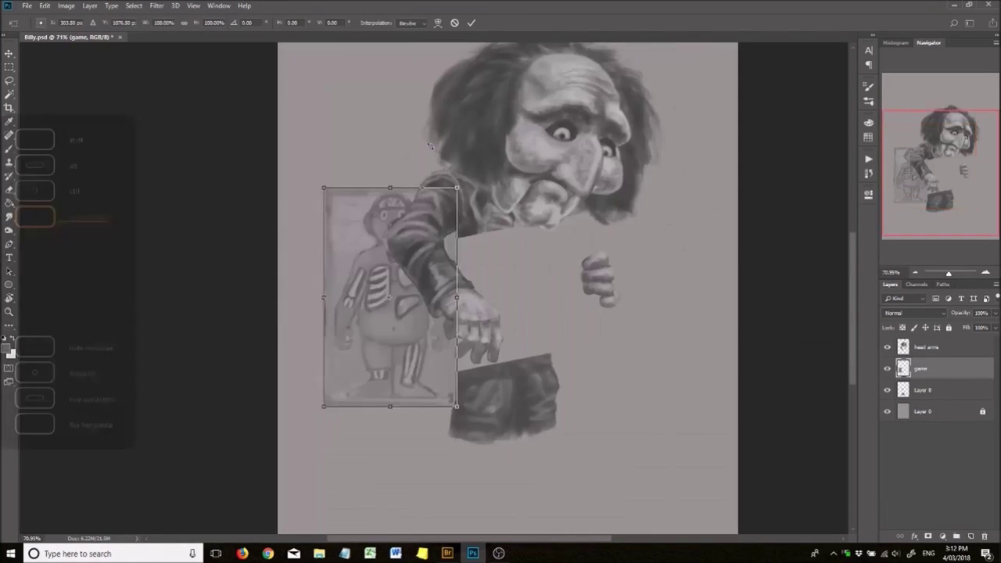
{"action": "left_click_drag", "start_coordinate": [540, 286], "coordinate": [553, 334]}
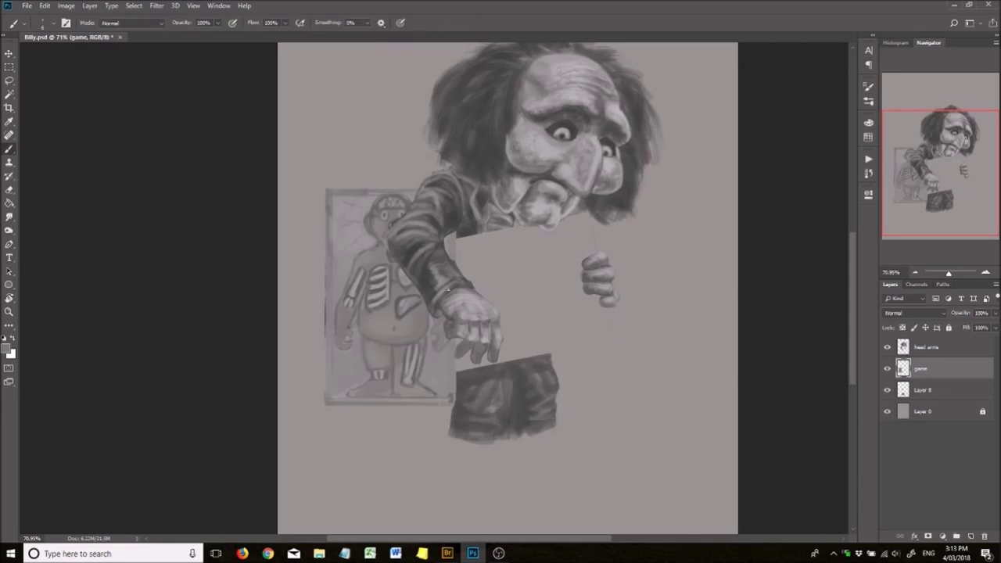
{"action": "right_click", "coordinate": [555, 329]}
{"action": "left_click", "coordinate": [532, 378]}
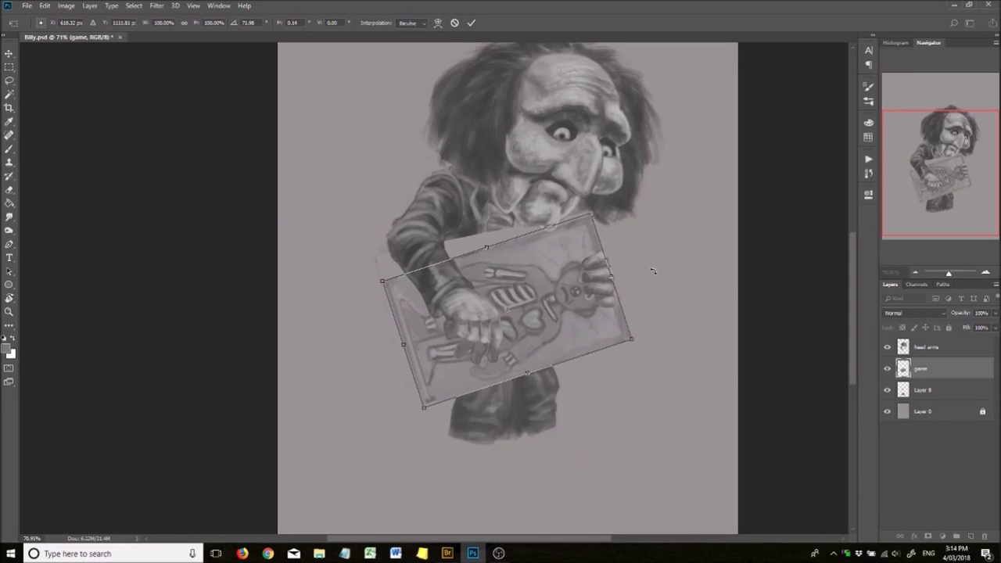
{"action": "key", "text": "Return"}
{"action": "key", "text": "b"}
Reposition the far gripping hand on the head arms layer and readjust the game board beneath it.
{"action": "key", "text": "alt+bracketright"}
{"action": "key", "text": "ctrl+t"}
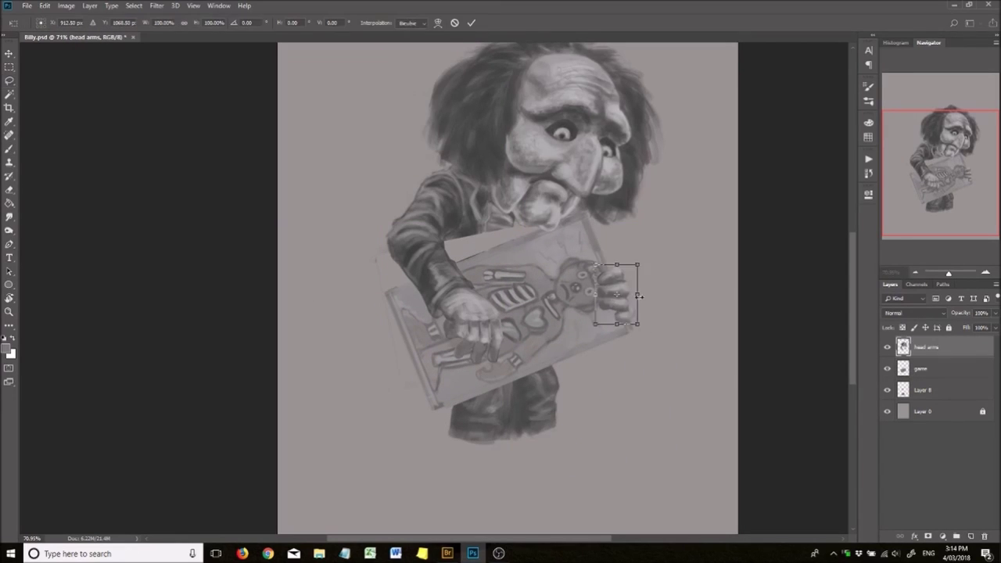
{"action": "key", "text": "Return"}
{"action": "key", "text": "ctrl+z"}
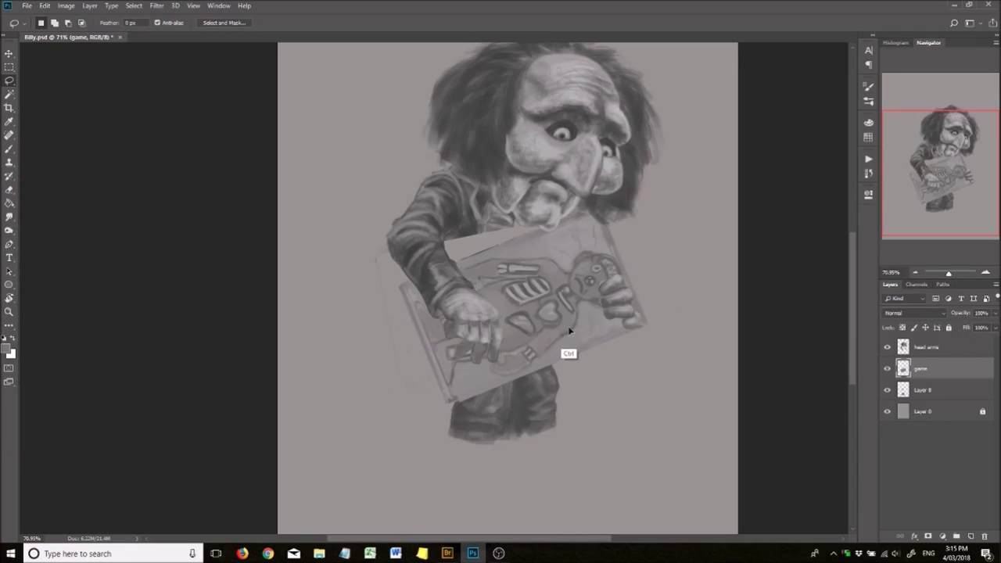
{"action": "key", "text": "l"}
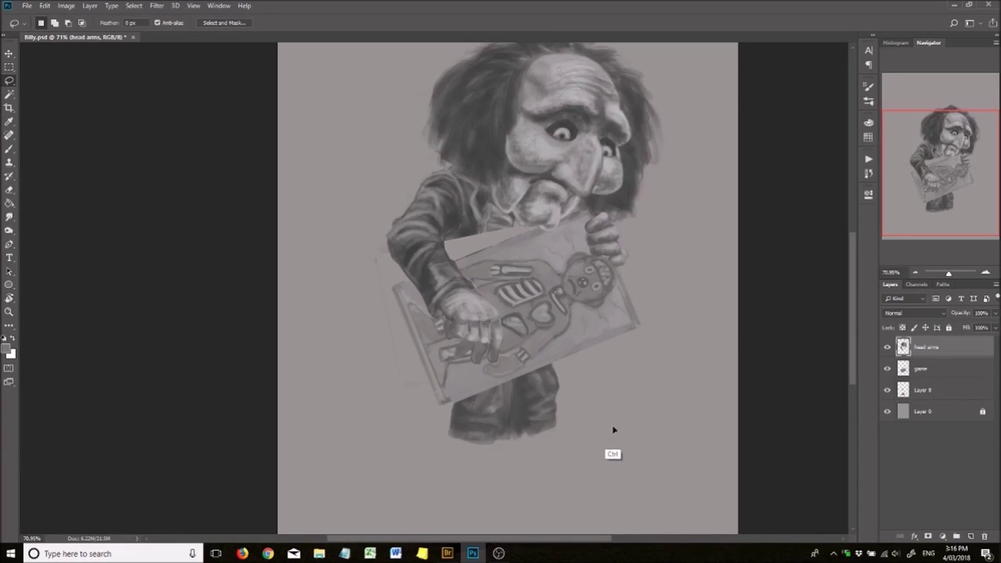
{"action": "scroll", "coordinate": [603, 145], "scroll_direction": "down", "scroll_amount": 3}
{"action": "scroll", "coordinate": [519, 371], "scroll_direction": "up", "scroll_amount": 5}
Copy the patient from the game layer onto a new layer and scale it to about 93.6%.
{"action": "key", "text": "alt+bracketleft"}
{"action": "left_click_drag", "start_coordinate": [429, 170], "coordinate": [209, 252]}
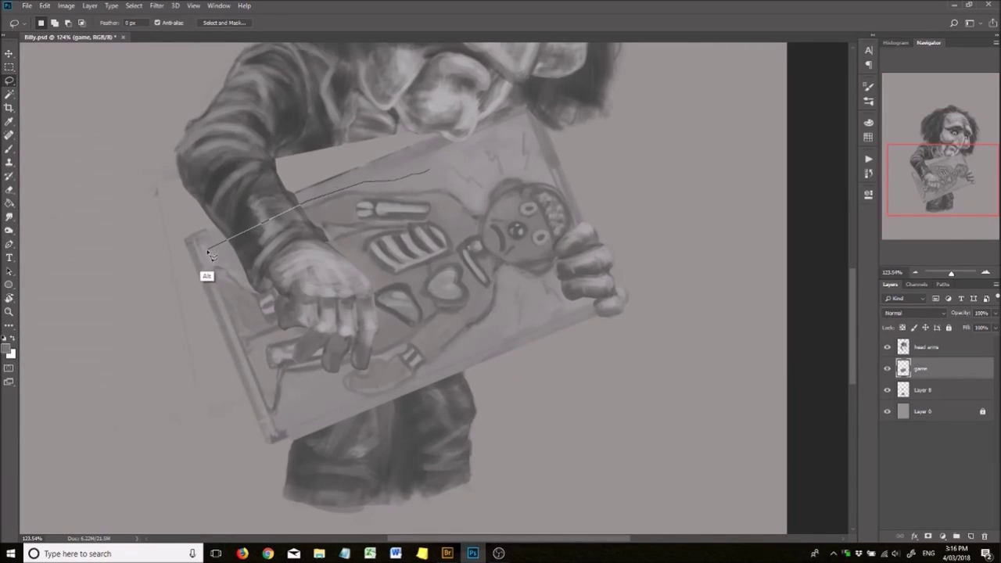
{"action": "key", "text": "ctrl+j"}
{"action": "key", "text": "ctrl+t"}
{"action": "left_click_drag", "start_coordinate": [577, 345], "coordinate": [485, 342]}
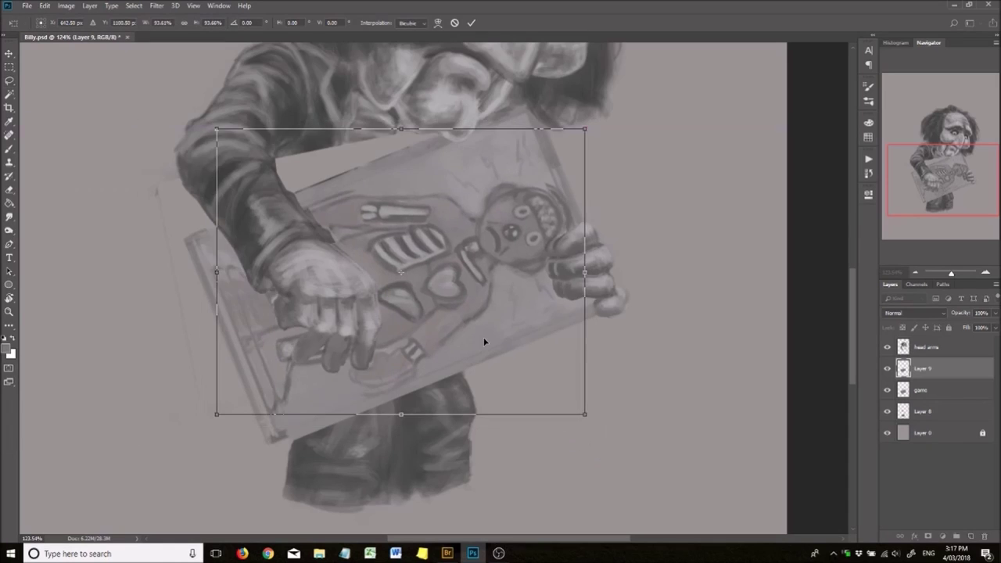
{"action": "scroll", "coordinate": [571, 303], "scroll_direction": "down", "scroll_amount": 1}
{"action": "key", "text": "Return"}
Clean up the board around the scaled patient and merge the patient copy into the game layer.
{"action": "key", "text": "alt+bracketleft"}
{"action": "key", "text": "b"}
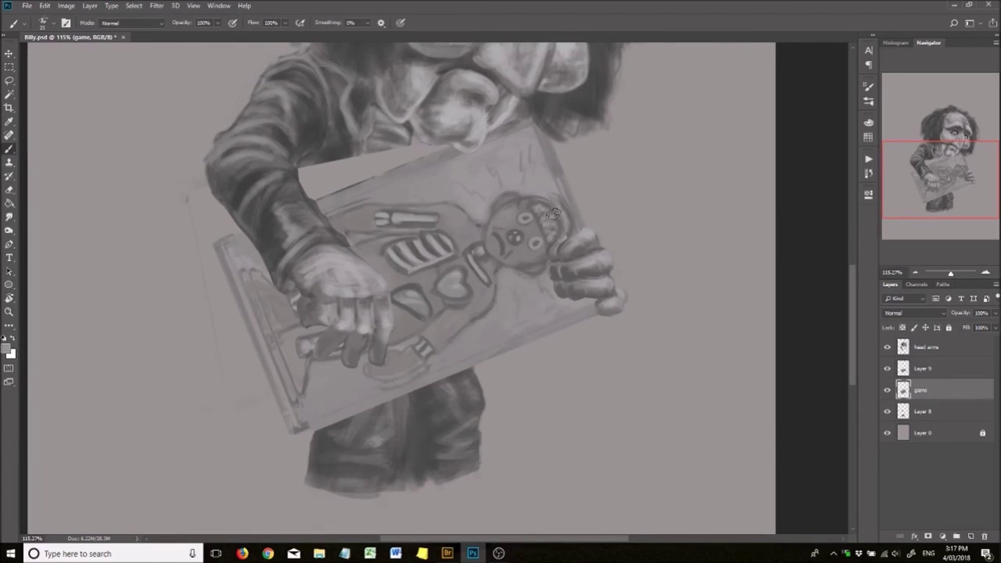
{"action": "scroll", "coordinate": [548, 384], "scroll_direction": "down", "scroll_amount": 1}
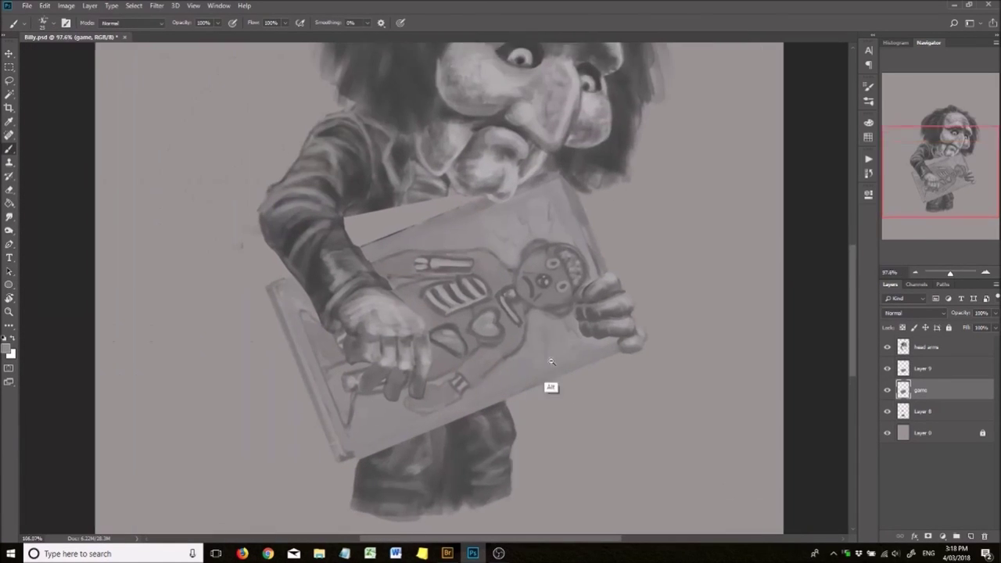
{"action": "right_click", "coordinate": [923, 369]}
{"action": "left_click", "coordinate": [830, 410]}
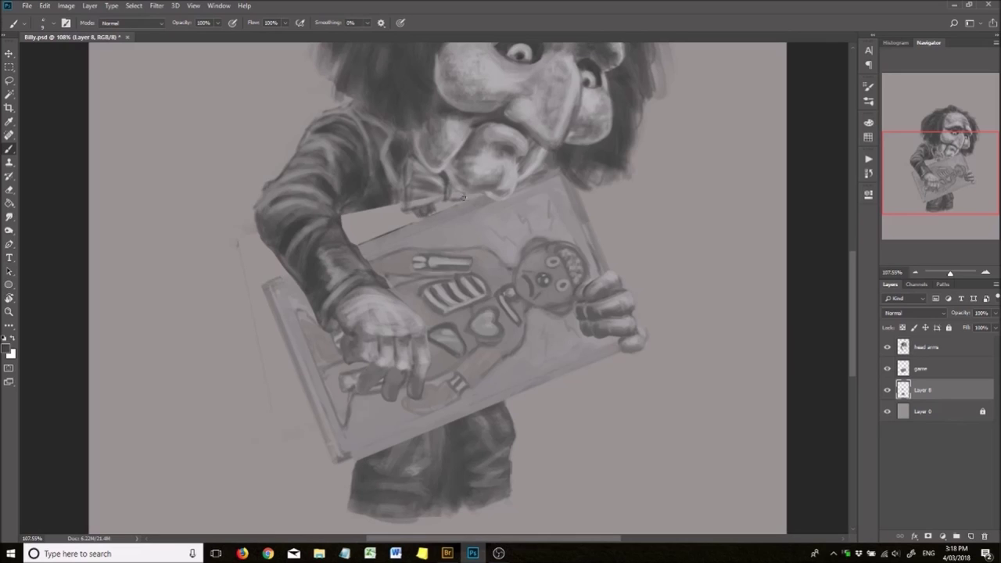
Fill the gap above the board with dark jacket on Layer 8 and refine the sleeve edge on the head arms layer.
{"action": "scroll", "coordinate": [458, 302], "scroll_direction": "up", "scroll_amount": 2}
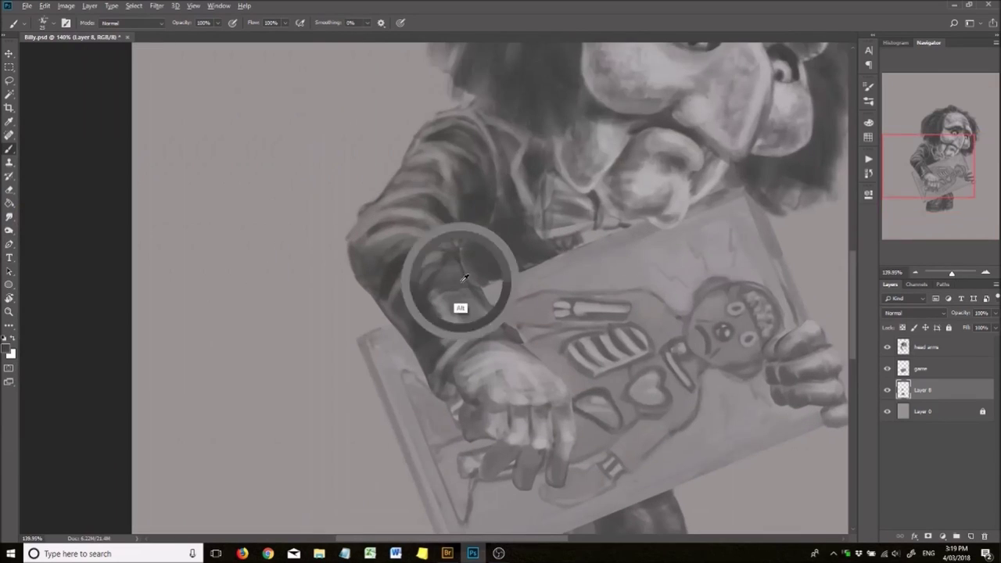
{"action": "key", "text": "alt+bracketright"}
{"action": "key", "text": "alt+bracketright"}
{"action": "key", "text": "alt"}
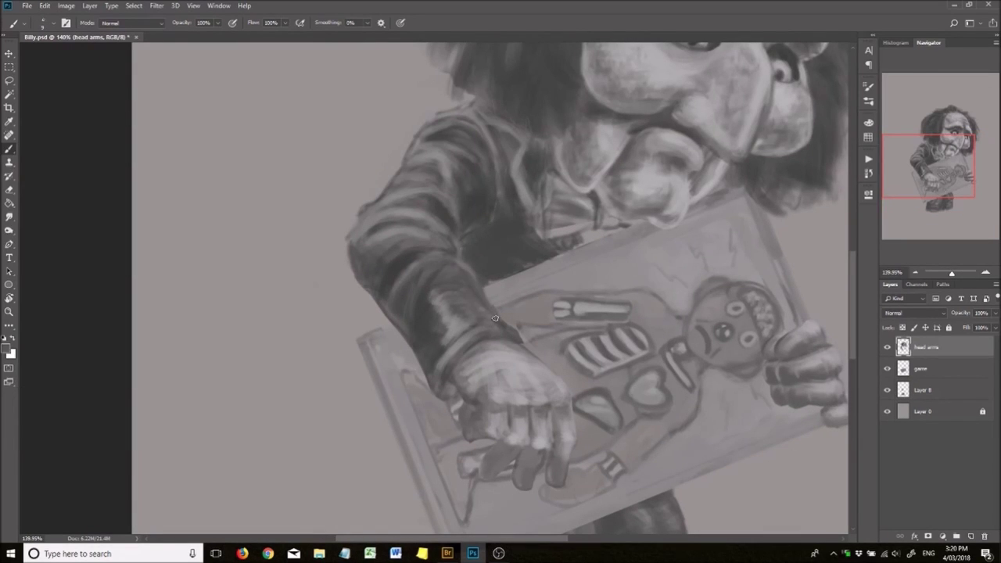
{"action": "key", "text": "alt"}
{"action": "key", "text": "space"}
{"action": "scroll", "coordinate": [501, 318], "scroll_direction": "down", "scroll_amount": 3}
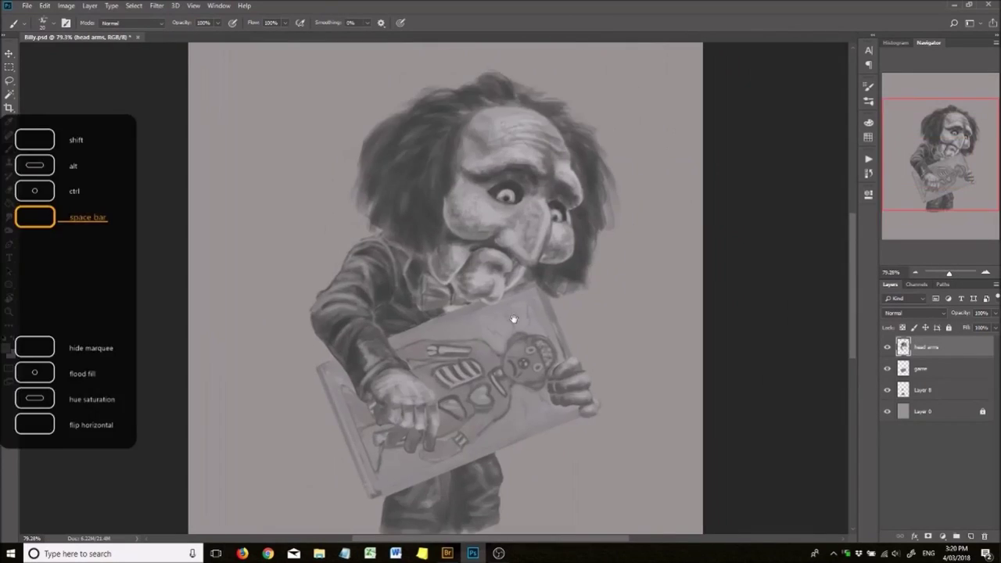
Add a Curves adjustment layer with an S-shaped curve for stronger contrast and compare the artwork with and without it.
{"action": "scroll", "coordinate": [513, 319], "scroll_direction": "down", "scroll_amount": 1}
{"action": "left_click", "coordinate": [942, 536]}
{"action": "left_click", "coordinate": [888, 347]}
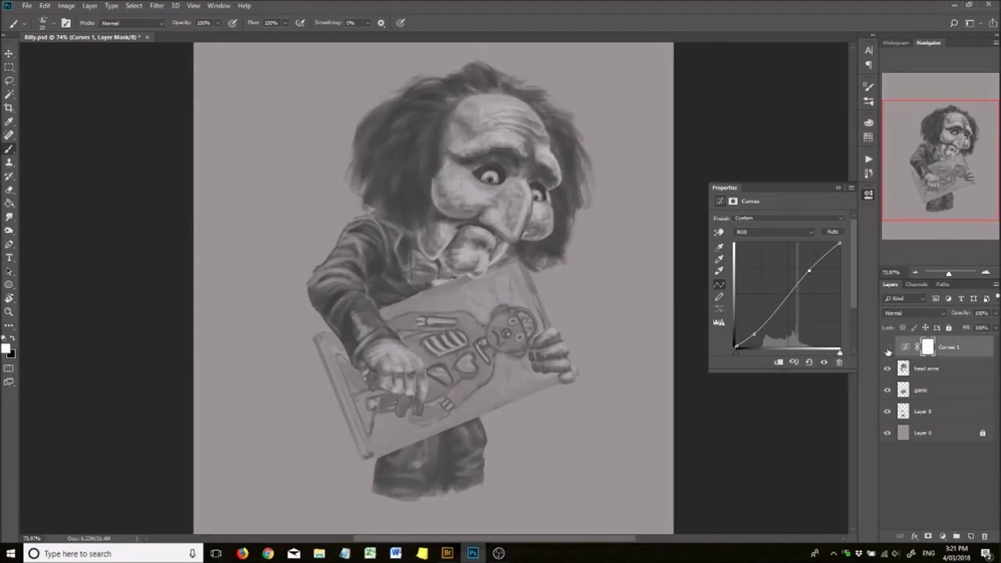
{"action": "left_click", "coordinate": [888, 346]}
Fill the figure's transparent gaps on the layer below with the background hidden, and merge it with the artwork.
{"action": "left_click", "coordinate": [888, 368]}
{"action": "left_click", "coordinate": [924, 390]}
{"action": "scroll", "coordinate": [594, 403], "scroll_direction": "up", "scroll_amount": 5}
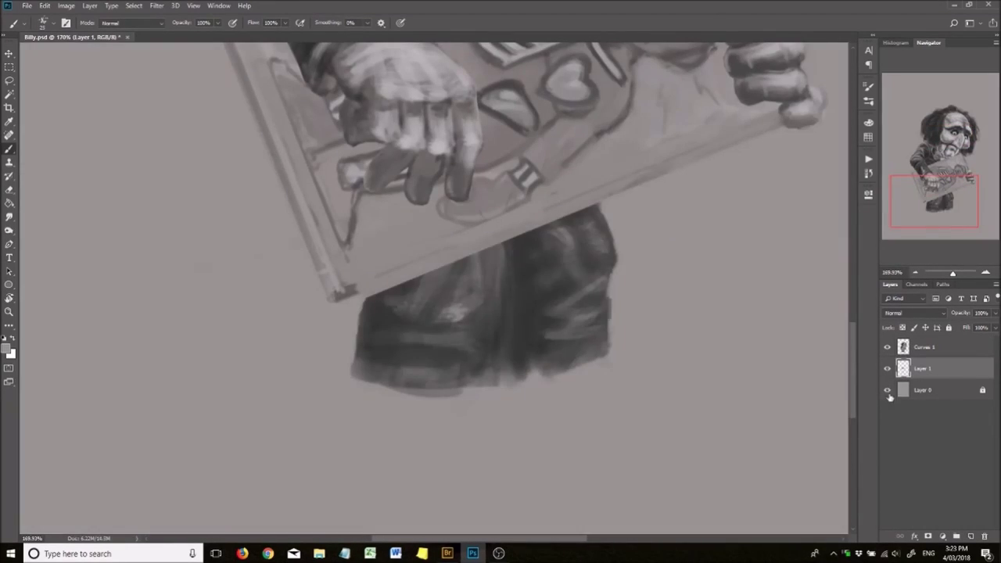
{"action": "left_click", "coordinate": [888, 389]}
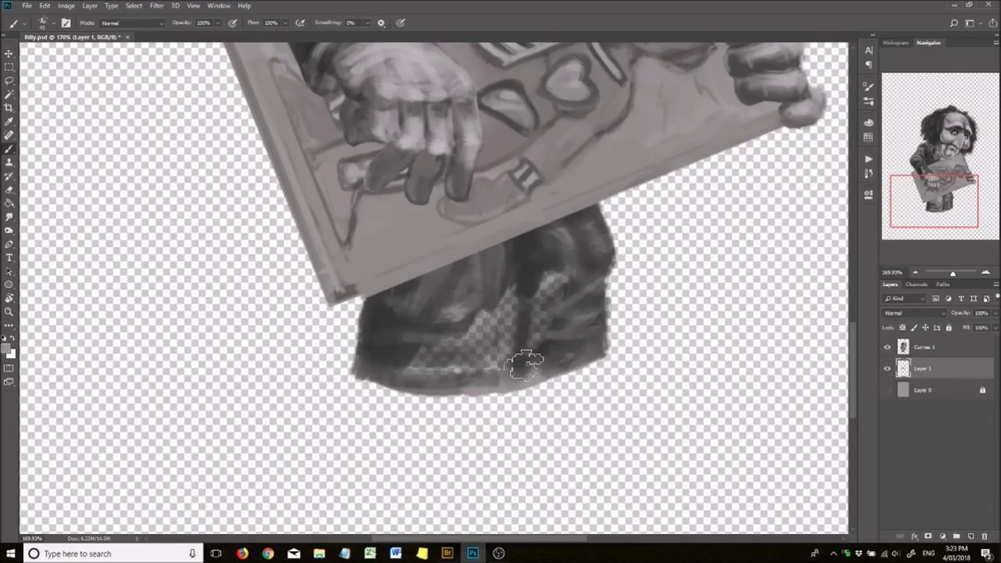
{"action": "scroll", "coordinate": [514, 357], "scroll_direction": "down", "scroll_amount": 5}
{"action": "left_click", "coordinate": [888, 390]}
{"action": "key", "text": "ctrl+e"}
Create a new Soft Light layer clipped to the artwork and tint the puppet's face pale green.
{"action": "scroll", "coordinate": [585, 232], "scroll_direction": "up", "scroll_amount": 3}
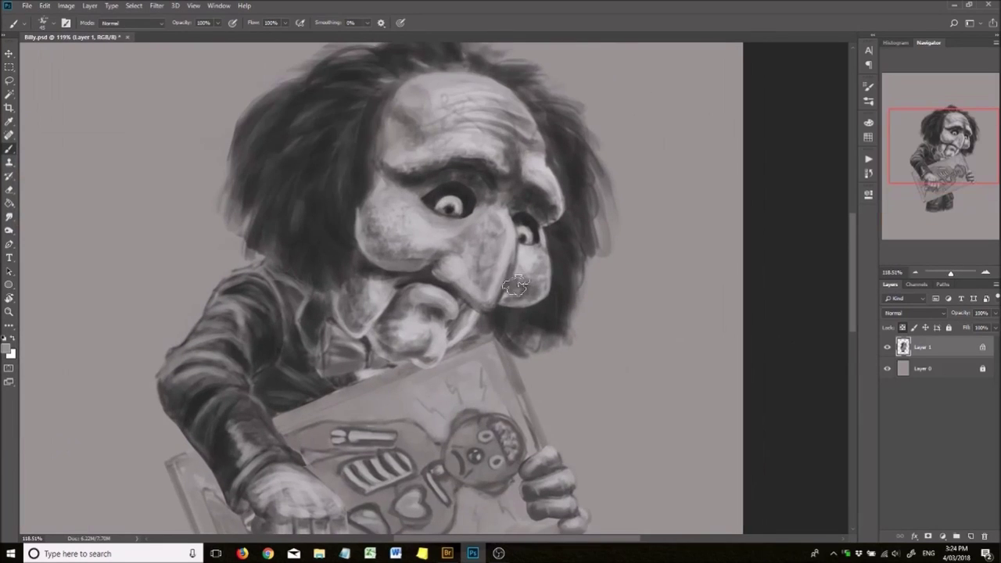
{"action": "scroll", "coordinate": [530, 239], "scroll_direction": "up", "scroll_amount": 2}
{"action": "scroll", "coordinate": [464, 336], "scroll_direction": "down", "scroll_amount": 3}
{"action": "scroll", "coordinate": [465, 335], "scroll_direction": "up", "scroll_amount": 3}
{"action": "key", "text": "ctrl+shift+alt+n"}
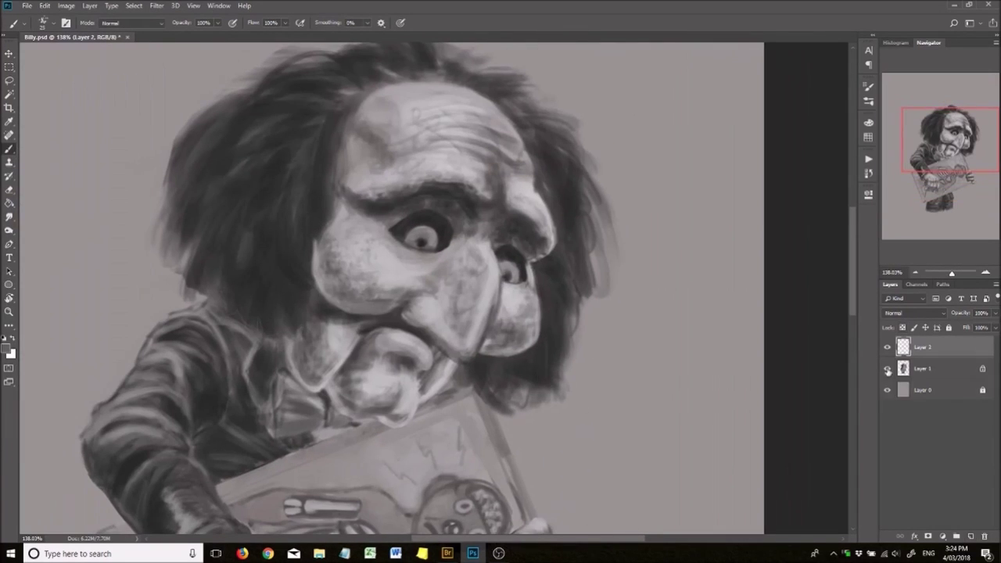
{"action": "left_click", "coordinate": [914, 313]}
{"action": "left_click", "coordinate": [906, 185]}
{"action": "mouse_move", "coordinate": [438, 195]}
{"action": "left_mouse_down"}
{"action": "mouse_move", "coordinate": [402, 101]}
{"action": "mouse_move", "coordinate": [376, 353]}
{"action": "left_mouse_up"}
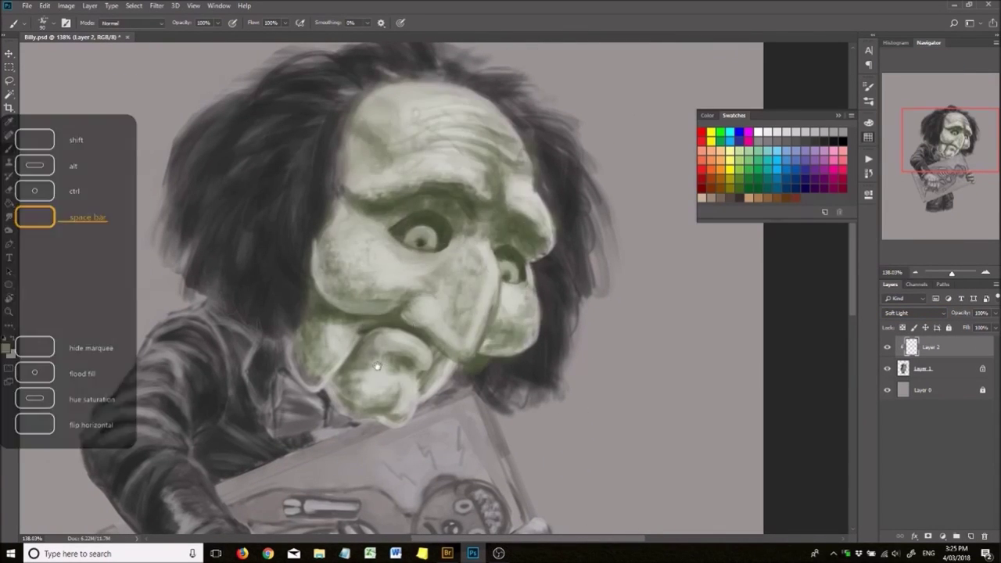
Tint the puppet's neck and both hands with the same pale green.
{"action": "scroll", "coordinate": [323, 293], "scroll_direction": "up", "scroll_amount": 3}
{"action": "mouse_move", "coordinate": [282, 391]}
{"action": "left_mouse_down"}
{"action": "mouse_move", "coordinate": [322, 293]}
{"action": "mouse_move", "coordinate": [376, 401]}
{"action": "left_mouse_up"}
{"action": "scroll", "coordinate": [283, 432], "scroll_direction": "down", "scroll_amount": 5}
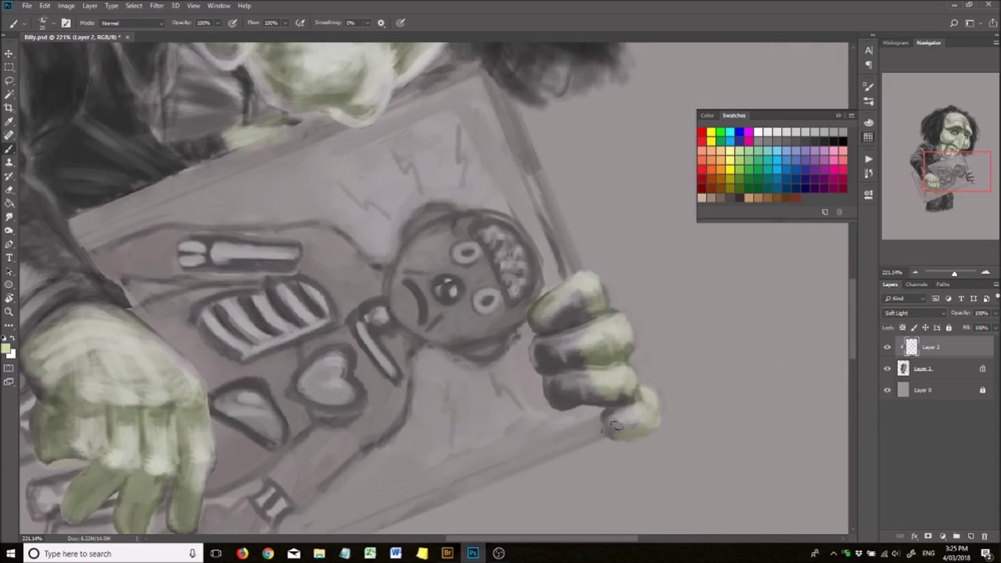
Glaze teal over the shadows of the face with a larger soft round brush.
{"action": "left_click", "coordinate": [44, 22]}
{"action": "scroll", "coordinate": [450, 227], "scroll_direction": "up", "scroll_amount": 3}
{"action": "left_click_drag", "start_coordinate": [368, 211], "coordinate": [450, 227]}
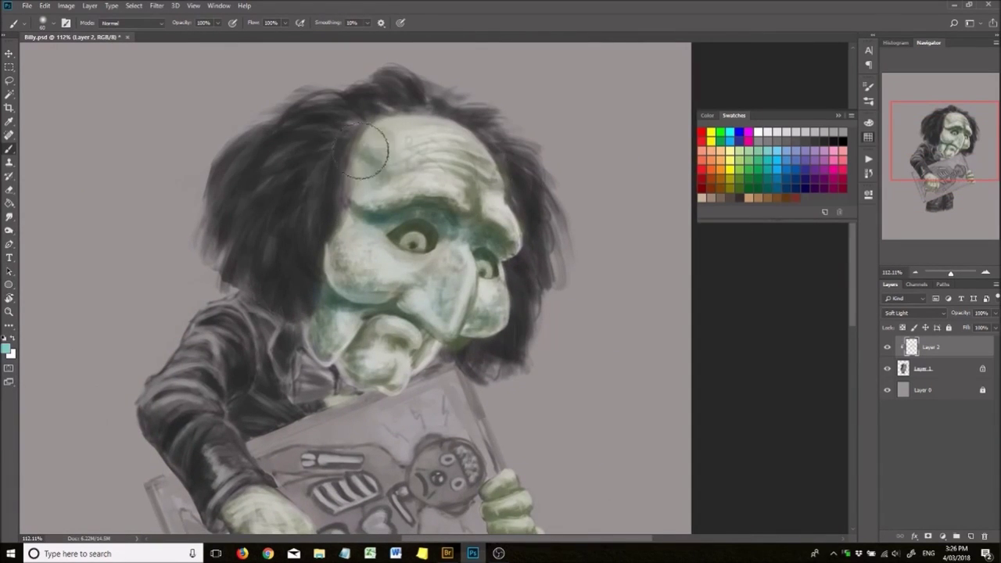
Color the puppet's irises and bow tie red.
{"action": "scroll", "coordinate": [365, 151], "scroll_direction": "down", "scroll_amount": 3}
{"action": "scroll", "coordinate": [470, 235], "scroll_direction": "up", "scroll_amount": 3}
{"action": "scroll", "coordinate": [397, 331], "scroll_direction": "down", "scroll_amount": 3}
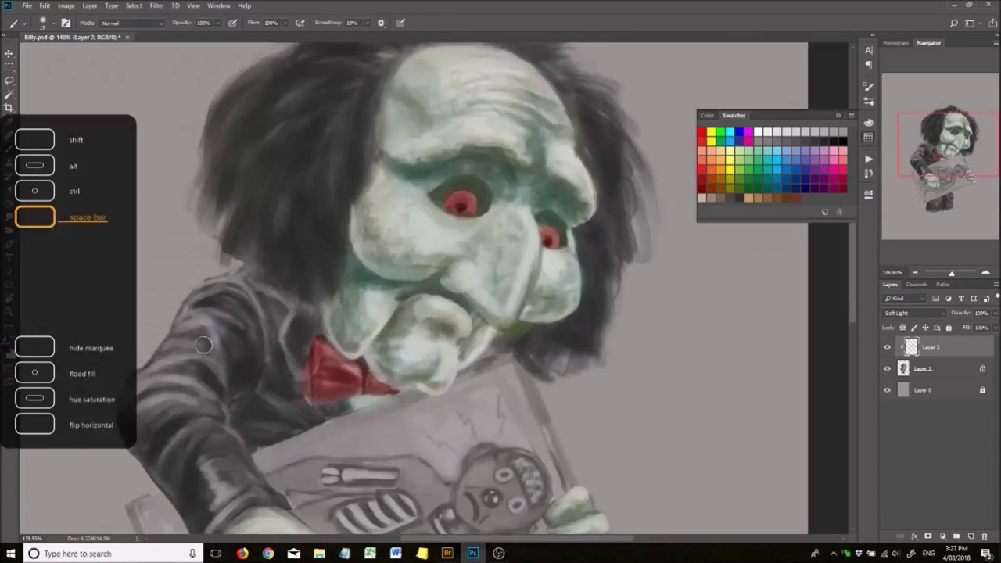
Tint the puppet's jacket, sleeve and trousers dark navy blue.
{"action": "left_click_drag", "start_coordinate": [156, 329], "coordinate": [239, 366]}
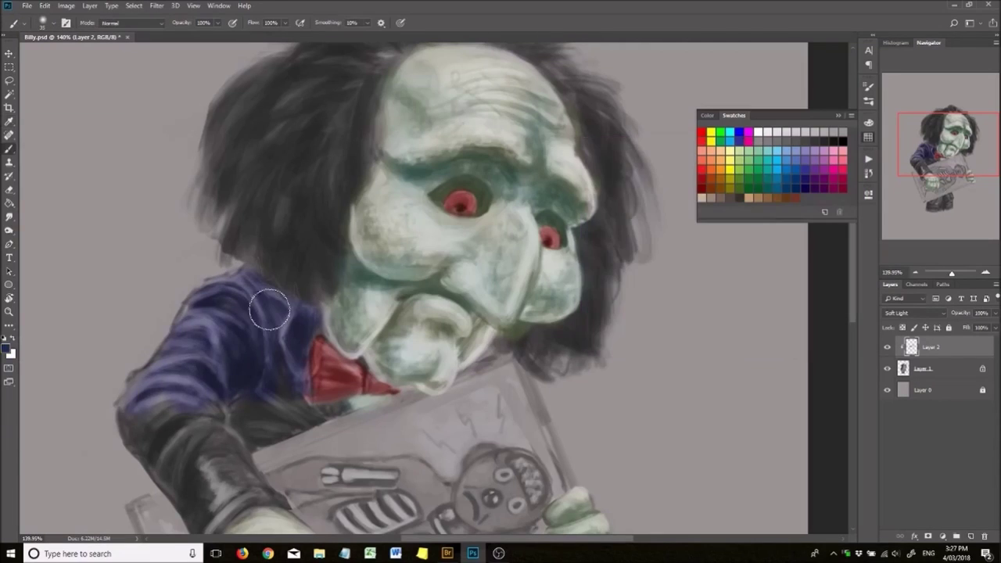
{"action": "scroll", "coordinate": [306, 320], "scroll_direction": "up", "scroll_amount": 3}
{"action": "scroll", "coordinate": [271, 335], "scroll_direction": "down", "scroll_amount": 5}
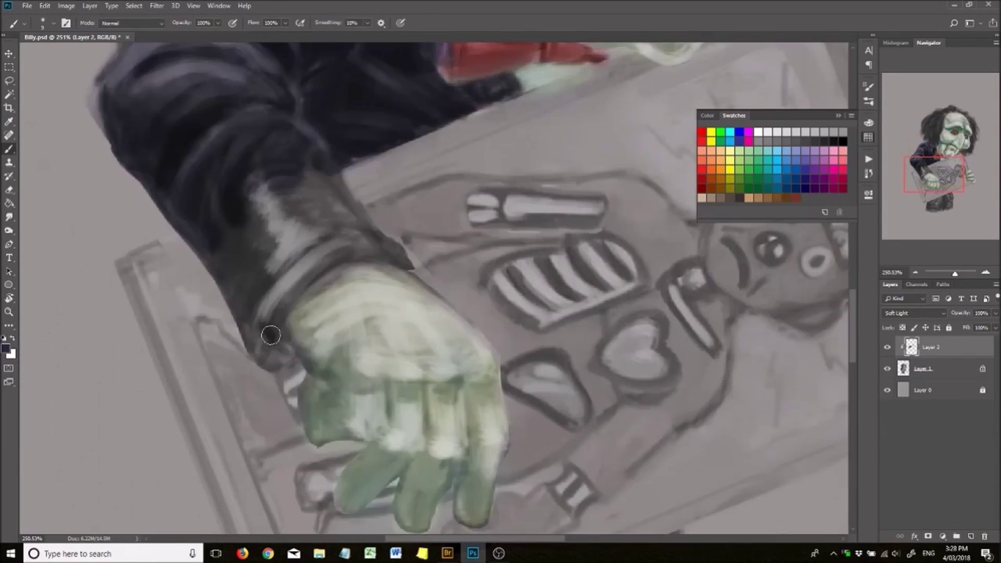
{"action": "scroll", "coordinate": [303, 260], "scroll_direction": "down", "scroll_amount": 5}
{"action": "scroll", "coordinate": [418, 261], "scroll_direction": "up", "scroll_amount": 3}
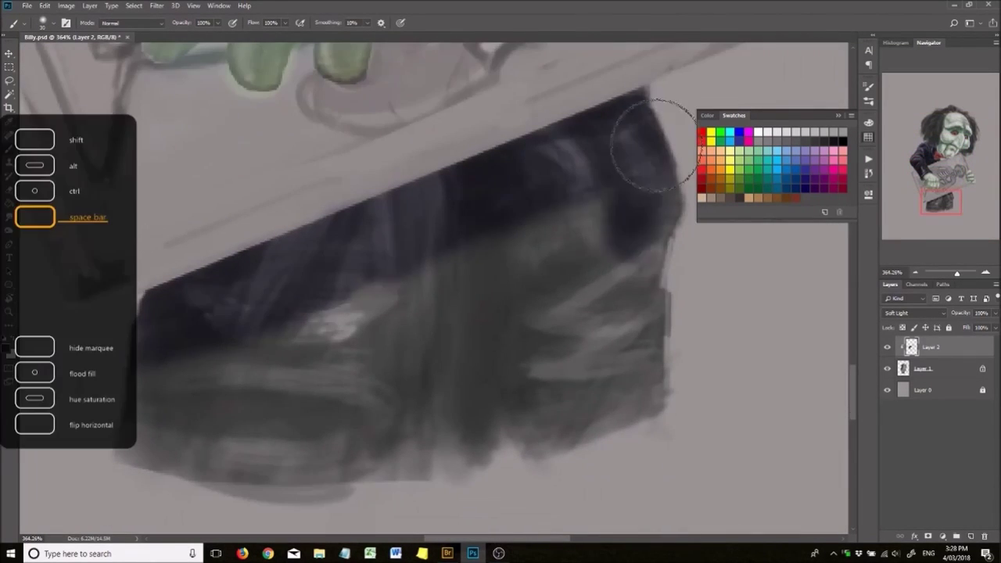
Darken the eye sockets around the red irises and the mouth line to black.
{"action": "scroll", "coordinate": [230, 317], "scroll_direction": "up", "scroll_amount": 10}
{"action": "scroll", "coordinate": [385, 298], "scroll_direction": "up", "scroll_amount": 3}
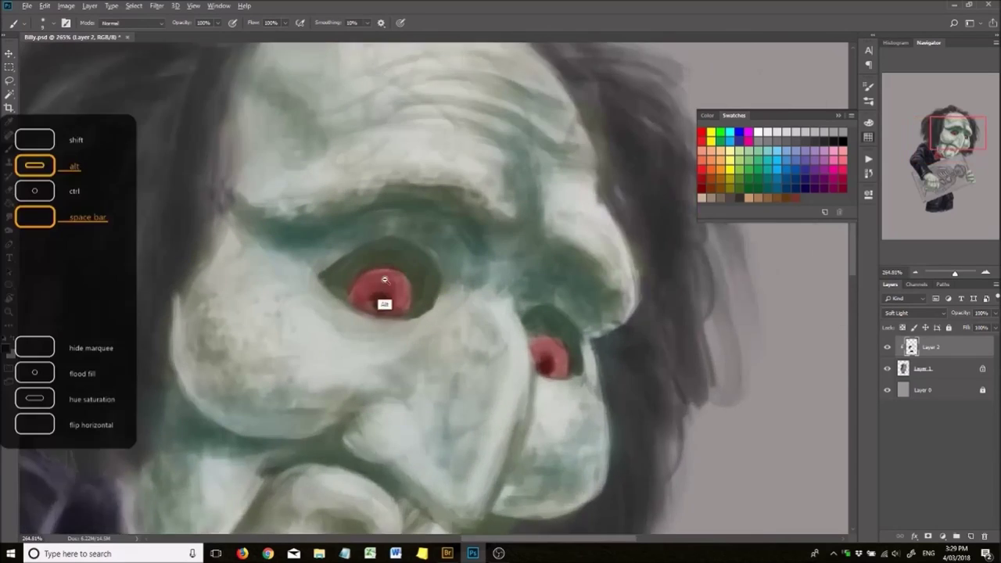
{"action": "scroll", "coordinate": [331, 291], "scroll_direction": "down", "scroll_amount": 6}
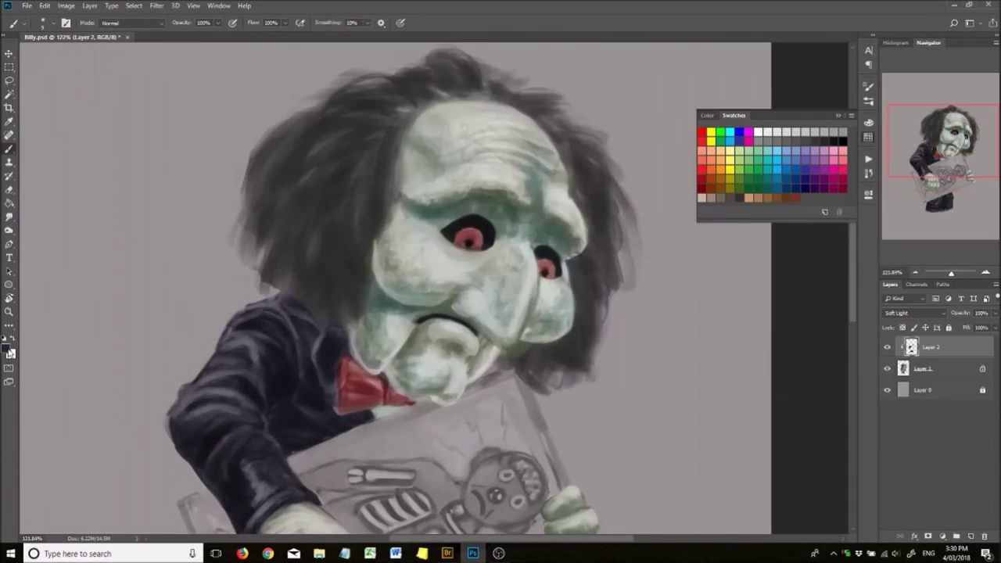
Choose a near-black color and darken the hair on both sides of the head and around the face outline.
{"action": "left_click", "coordinate": [8, 349]}
{"action": "key", "text": "Return"}
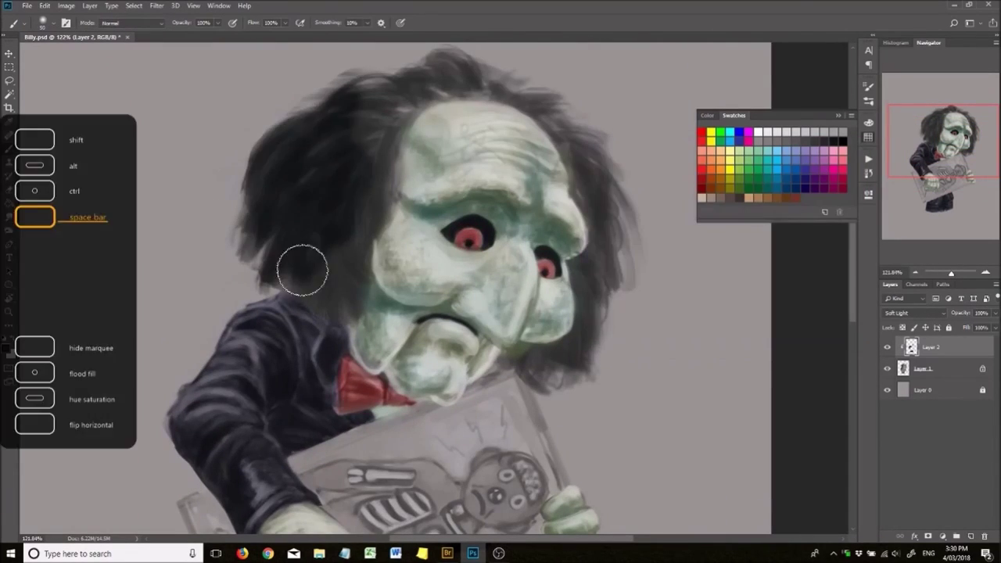
{"action": "scroll", "coordinate": [302, 269], "scroll_direction": "up", "scroll_amount": 4}
{"action": "left_click_drag", "start_coordinate": [302, 247], "coordinate": [212, 36]}
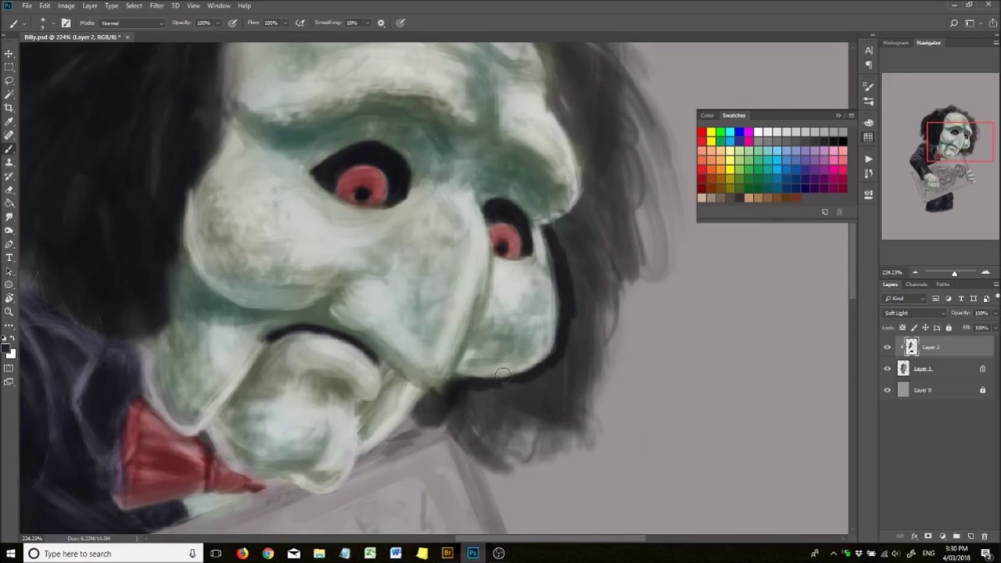
{"action": "scroll", "coordinate": [519, 274], "scroll_direction": "up", "scroll_amount": 5}
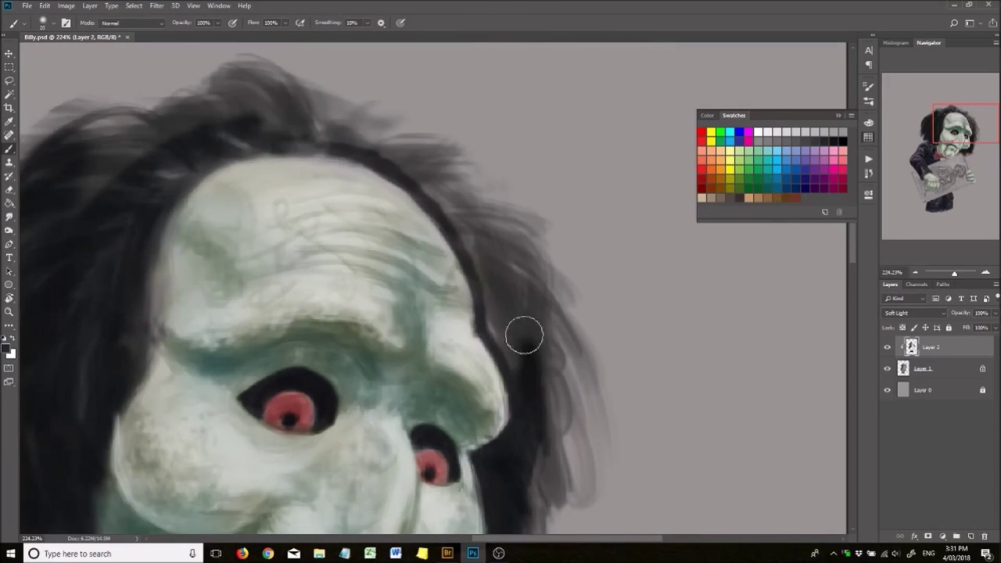
{"action": "scroll", "coordinate": [453, 83], "scroll_direction": "down", "scroll_amount": 5}
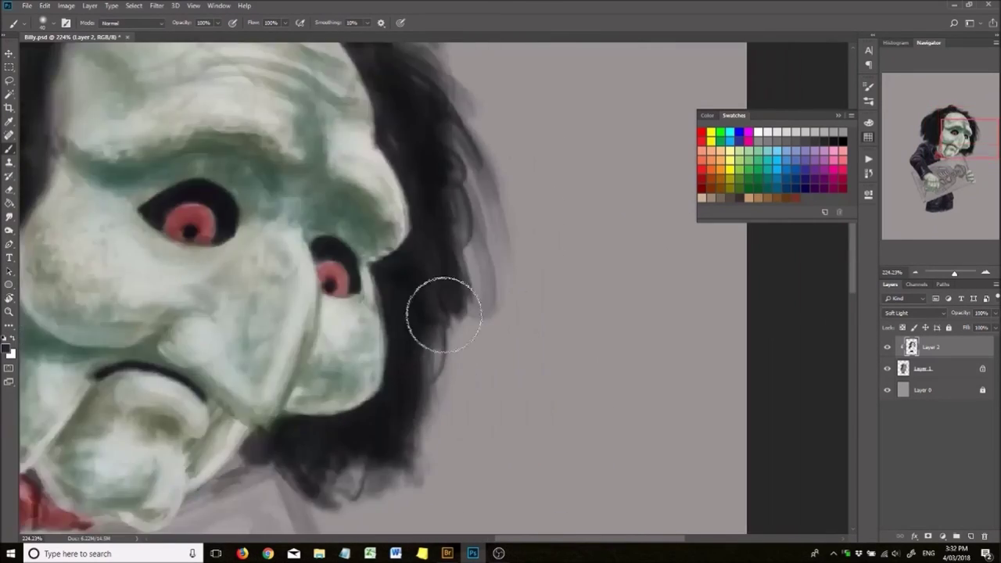
Start painting the game board's border red along its upper edge beside the puppet's chin.
{"action": "key", "text": "ctrl+0"}
{"action": "scroll", "coordinate": [478, 317], "scroll_direction": "up", "scroll_amount": 5}
{"action": "left_click", "coordinate": [396, 294], "text": "alt"}
{"action": "left_click_drag", "start_coordinate": [450, 300], "coordinate": [478, 284]}
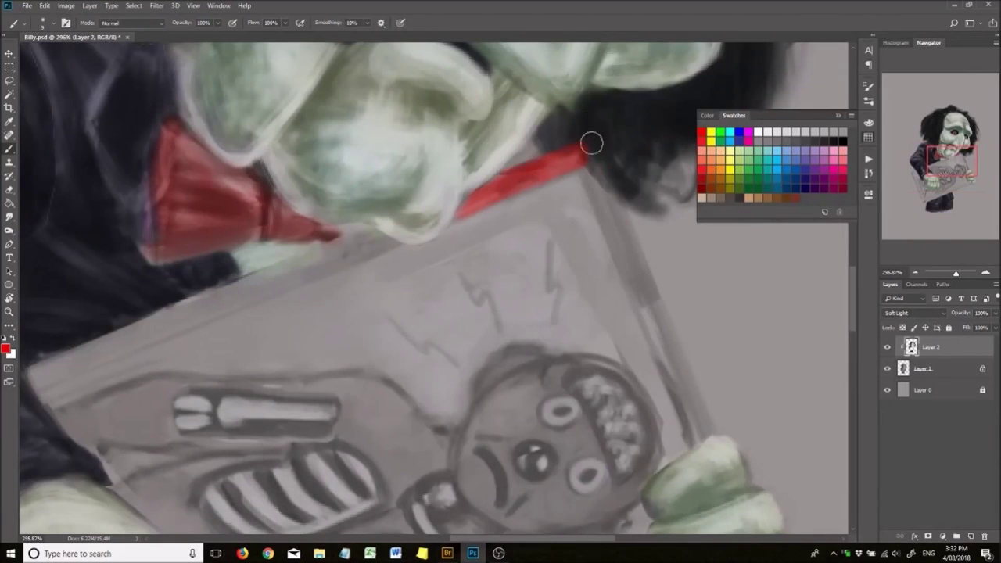
Paint the game board's background yellow above the patient figure and around its head, and continue the red border past the corner.
{"action": "scroll", "coordinate": [555, 217], "scroll_direction": "left", "scroll_amount": 3}
{"action": "left_click_drag", "start_coordinate": [555, 217], "coordinate": [731, 290]}
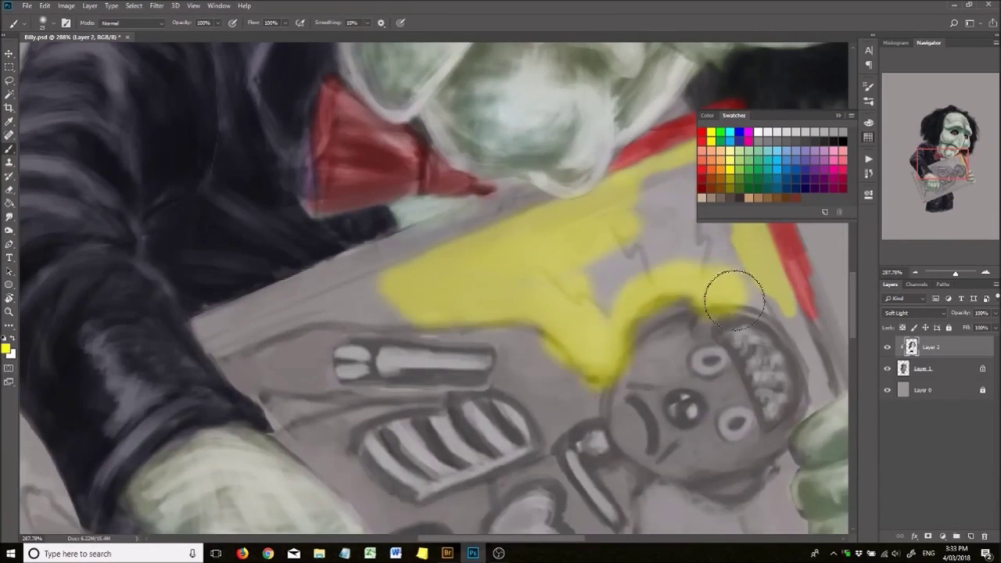
{"action": "scroll", "coordinate": [730, 290], "scroll_direction": "down", "scroll_amount": 5}
{"action": "scroll", "coordinate": [507, 201], "scroll_direction": "up", "scroll_amount": 3}
{"action": "scroll", "coordinate": [469, 249], "scroll_direction": "right", "scroll_amount": 3}
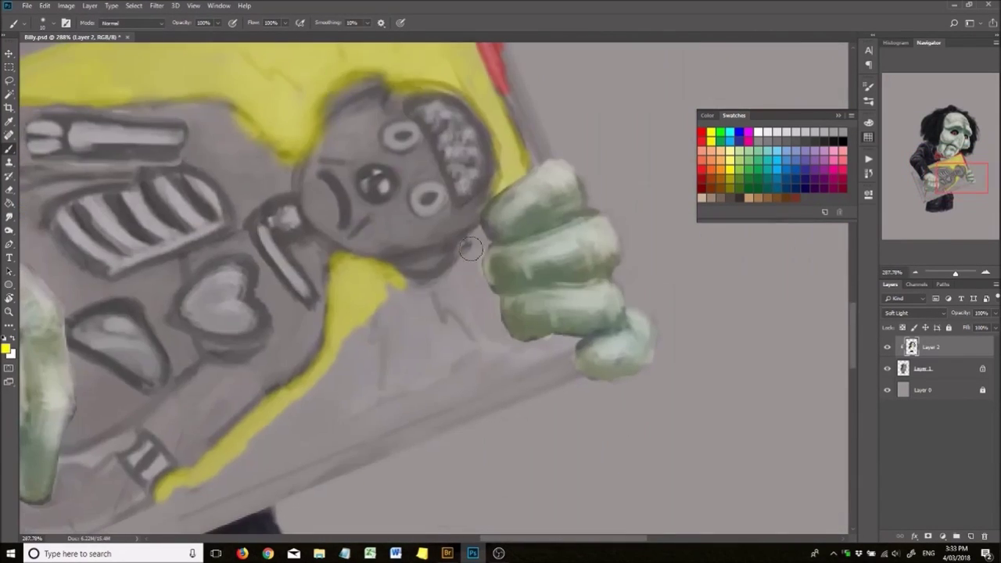
Fill the board's remaining background yellow along the lower edge, between the patient's limbs and beside the puppet's sleeve.
{"action": "scroll", "coordinate": [553, 345], "scroll_direction": "down", "scroll_amount": 3}
{"action": "scroll", "coordinate": [553, 345], "scroll_direction": "left", "scroll_amount": 6}
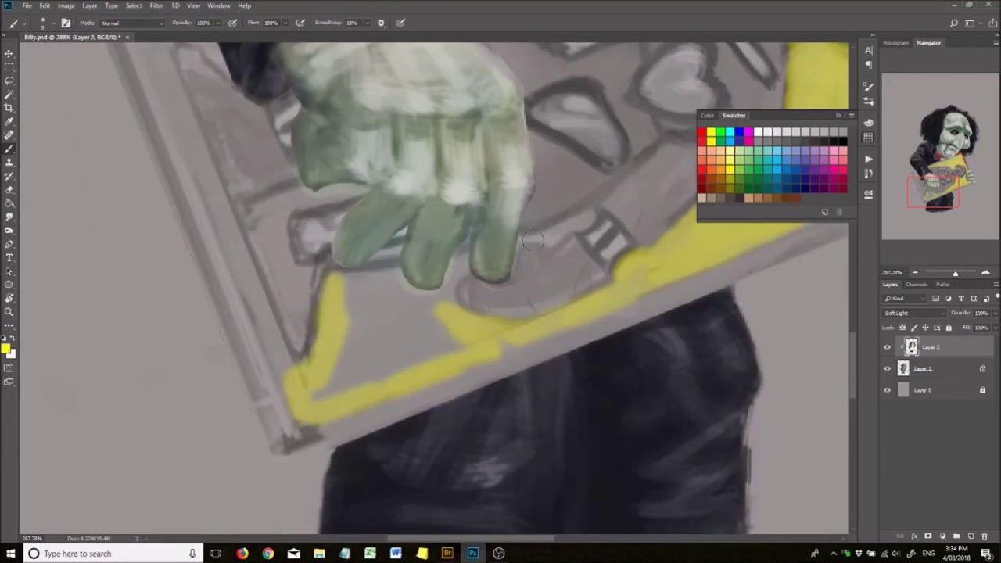
{"action": "scroll", "coordinate": [444, 344], "scroll_direction": "up", "scroll_amount": 5}
{"action": "left_click_drag", "start_coordinate": [523, 173], "coordinate": [505, 168]}
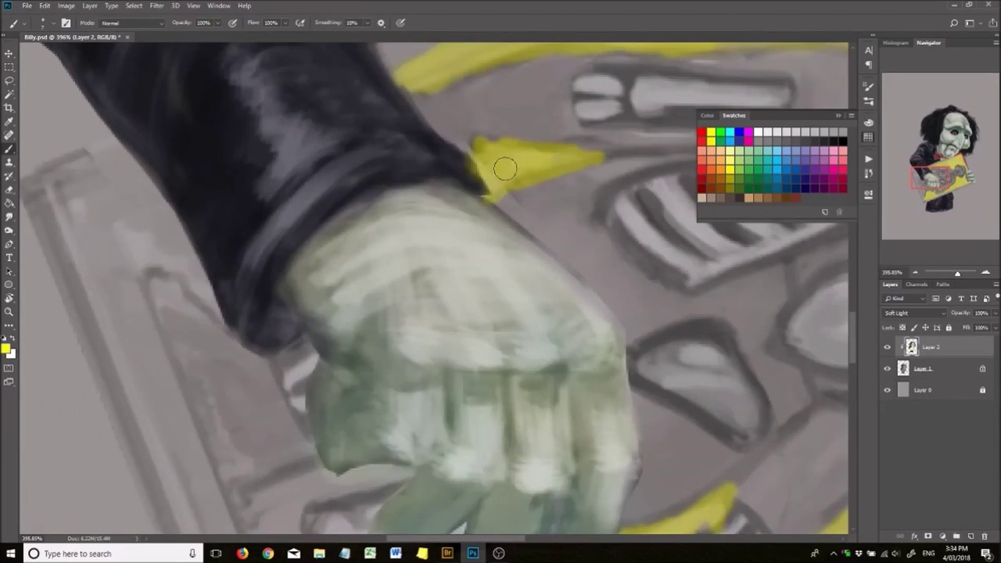
{"action": "scroll", "coordinate": [505, 167], "scroll_direction": "up", "scroll_amount": 2}
{"action": "left_click_drag", "start_coordinate": [156, 313], "coordinate": [192, 250]}
Complete the red border along the board's upper edge from the chin to the puppet's sleeve.
{"action": "scroll", "coordinate": [219, 306], "scroll_direction": "down", "scroll_amount": 5}
{"action": "scroll", "coordinate": [391, 235], "scroll_direction": "up", "scroll_amount": 5}
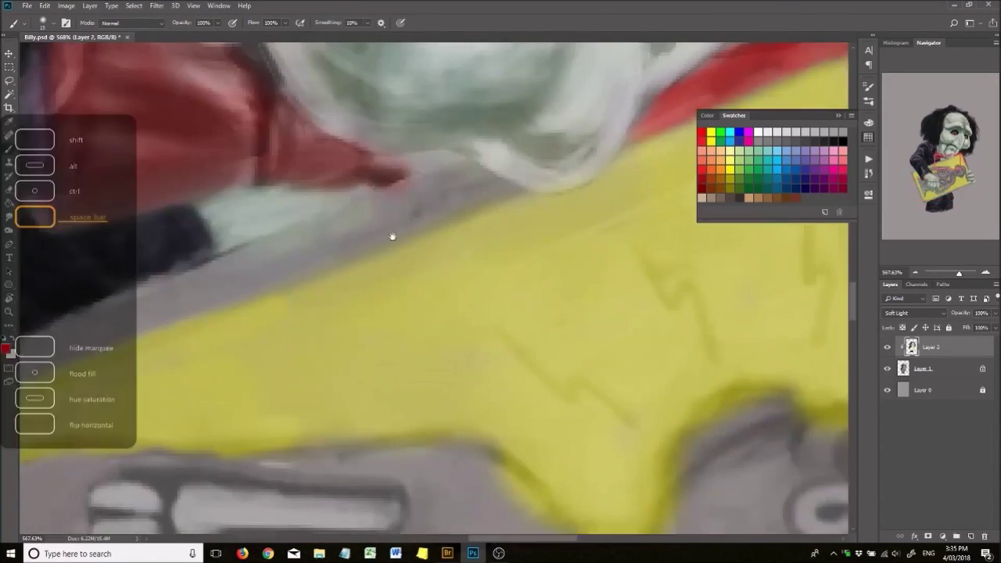
{"action": "left_click_drag", "start_coordinate": [268, 268], "coordinate": [514, 195]}
{"action": "scroll", "coordinate": [346, 270], "scroll_direction": "down", "scroll_amount": 2}
{"action": "scroll", "coordinate": [480, 235], "scroll_direction": "left", "scroll_amount": 3}
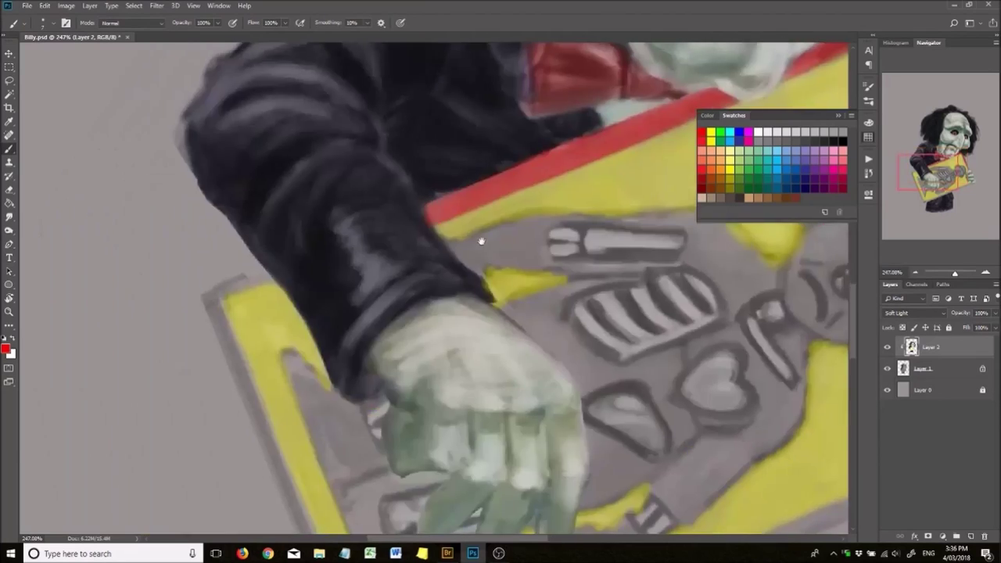
Paint the board's short edge beside the patient's feet red, down to the lower corner.
{"action": "scroll", "coordinate": [320, 224], "scroll_direction": "up", "scroll_amount": 3}
{"action": "left_click_drag", "start_coordinate": [171, 47], "coordinate": [239, 243]}
{"action": "scroll", "coordinate": [245, 188], "scroll_direction": "down", "scroll_amount": 1}
{"action": "left_click_drag", "start_coordinate": [244, 188], "coordinate": [367, 426]}
{"action": "scroll", "coordinate": [368, 427], "scroll_direction": "down", "scroll_amount": 3}
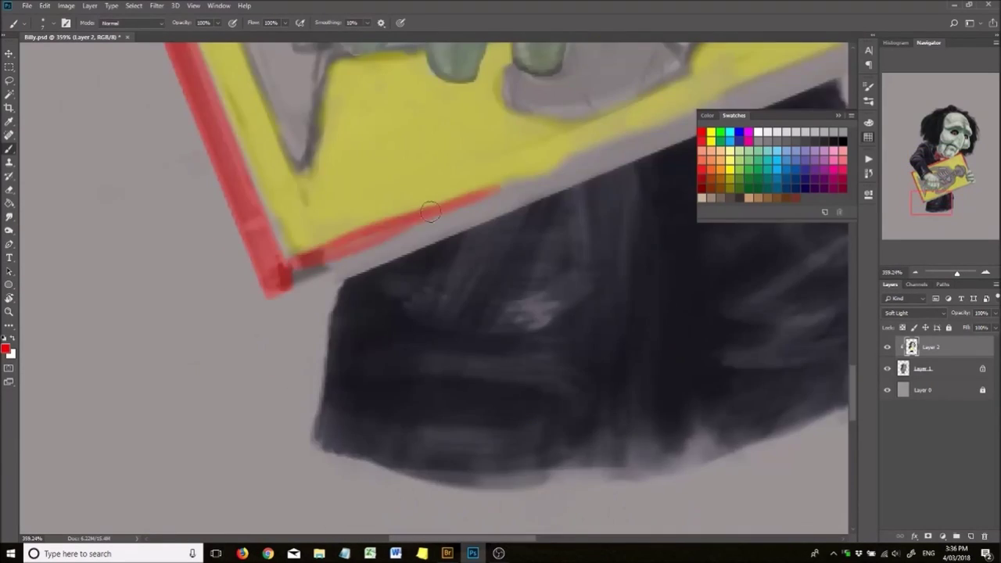
Paint the red border along the board's long lower edge above the trousers.
{"action": "scroll", "coordinate": [313, 313], "scroll_direction": "right", "scroll_amount": 3}
{"action": "left_click_drag", "start_coordinate": [31, 387], "coordinate": [335, 260]}
{"action": "left_click_drag", "start_coordinate": [211, 317], "coordinate": [551, 187]}
{"action": "left_click_drag", "start_coordinate": [313, 329], "coordinate": [649, 134]}
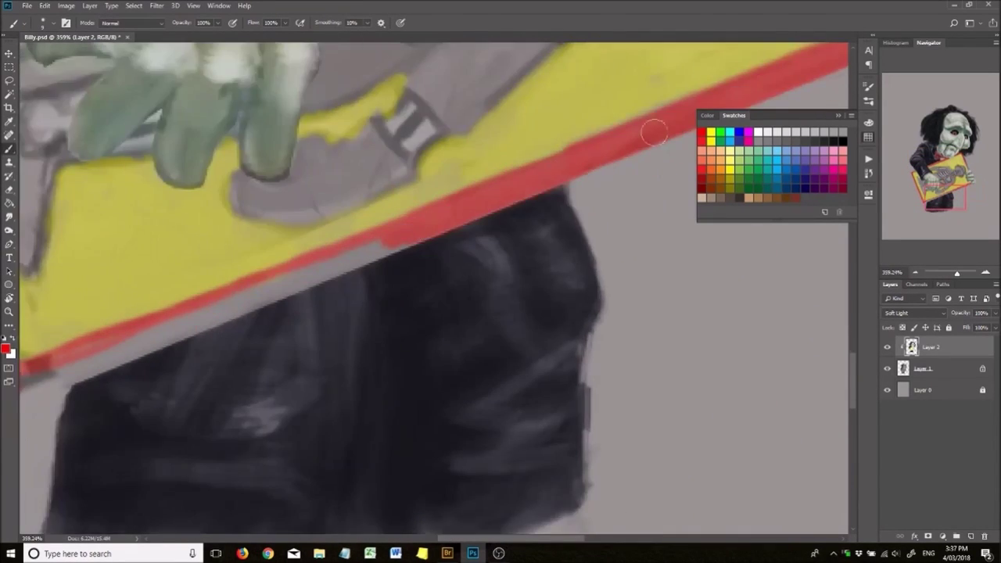
{"action": "left_click_drag", "start_coordinate": [352, 274], "coordinate": [641, 207]}
Tint the puppet's face and hands with a soft, warm peach color.
{"action": "scroll", "coordinate": [477, 381], "scroll_direction": "down", "scroll_amount": 5}
{"action": "scroll", "coordinate": [422, 196], "scroll_direction": "up", "scroll_amount": 3}
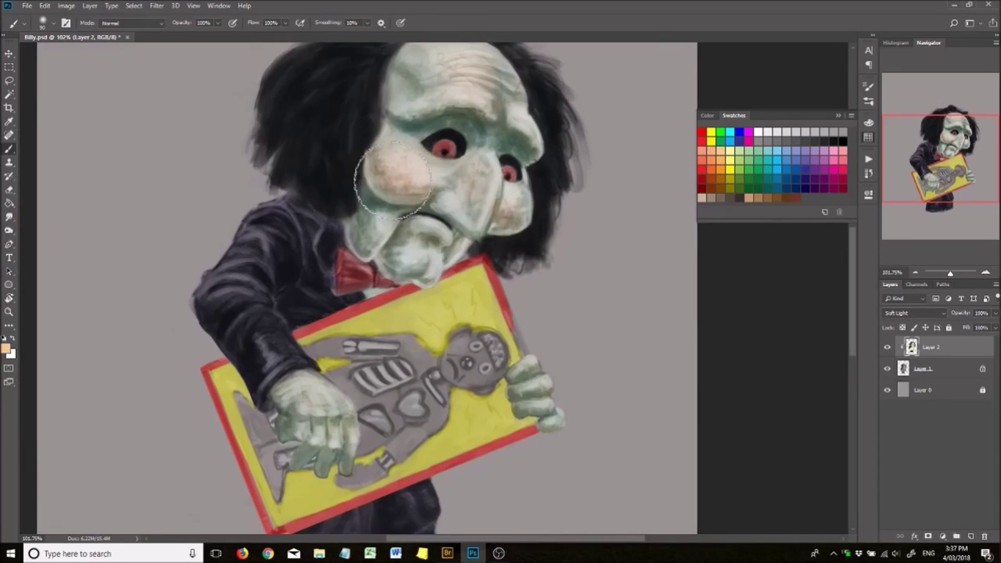
{"action": "scroll", "coordinate": [392, 179], "scroll_direction": "down", "scroll_amount": 3}
Try the Color blend mode at reduced opacity on Layer 2 and revert it through the document history.
{"action": "key", "text": "shift+alt+c"}
{"action": "left_click_drag", "start_coordinate": [960, 313], "coordinate": [949, 330]}
{"action": "left_click", "coordinate": [869, 173]}
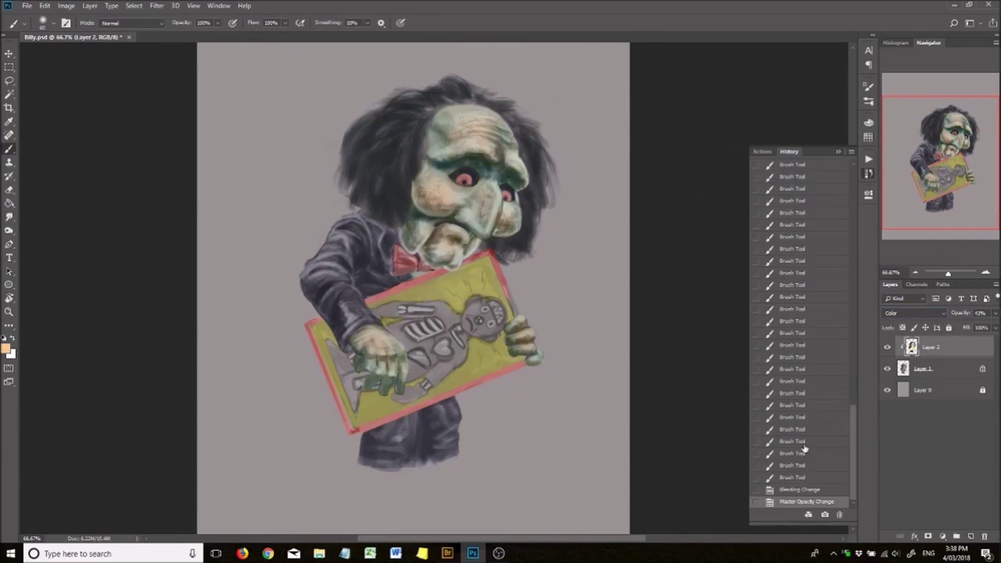
{"action": "left_click", "coordinate": [804, 450]}
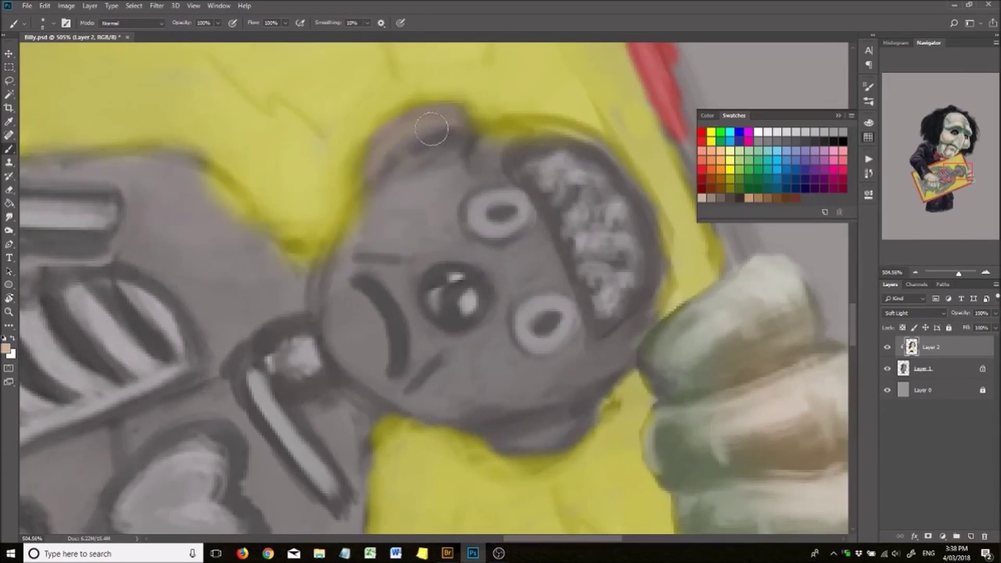
Choose a skin tone and color the head and ears of the patient on the game board.
{"action": "mouse_move", "coordinate": [432, 129]}
{"action": "left_mouse_down"}
{"action": "mouse_move", "coordinate": [646, 244]}
{"action": "mouse_move", "coordinate": [557, 443]}
{"action": "mouse_move", "coordinate": [477, 417]}
{"action": "mouse_move", "coordinate": [487, 165]}
{"action": "mouse_move", "coordinate": [442, 303]}
{"action": "mouse_move", "coordinate": [446, 237]}
{"action": "left_mouse_up"}
{"action": "scroll", "coordinate": [527, 226], "scroll_direction": "down", "scroll_amount": 2}
{"action": "left_click", "coordinate": [7, 348]}
{"action": "left_click", "coordinate": [680, 205]}
{"action": "left_click", "coordinate": [827, 165]}
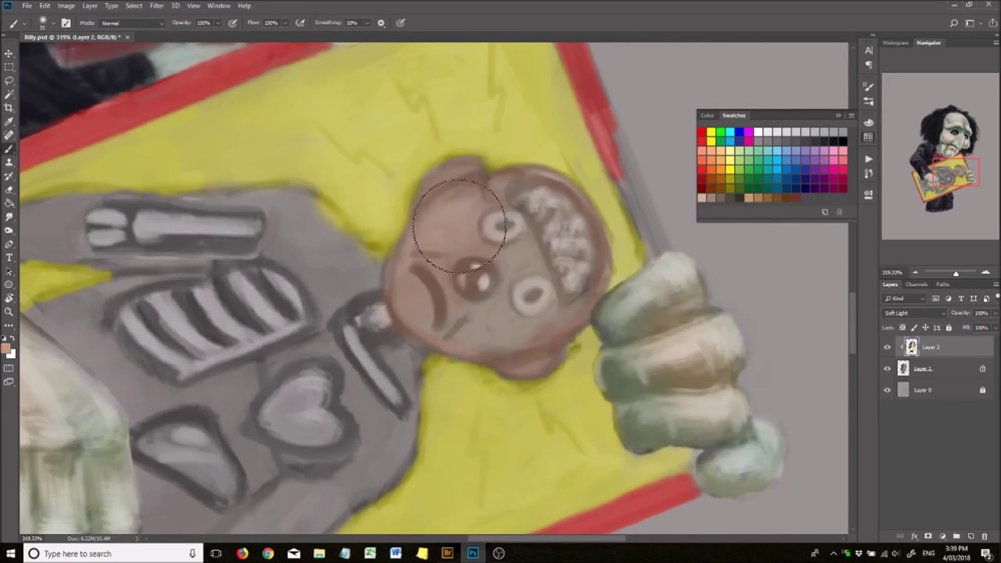
Extend the skin tone over the patient's arms, chest and belly, including the bone and organ shapes.
{"action": "scroll", "coordinate": [459, 225], "scroll_direction": "down", "scroll_amount": 1}
{"action": "mouse_move", "coordinate": [540, 258]}
{"action": "left_mouse_down"}
{"action": "mouse_move", "coordinate": [167, 217]}
{"action": "mouse_move", "coordinate": [143, 245]}
{"action": "mouse_move", "coordinate": [492, 252]}
{"action": "left_mouse_up"}
{"action": "scroll", "coordinate": [294, 408], "scroll_direction": "up", "scroll_amount": 2}
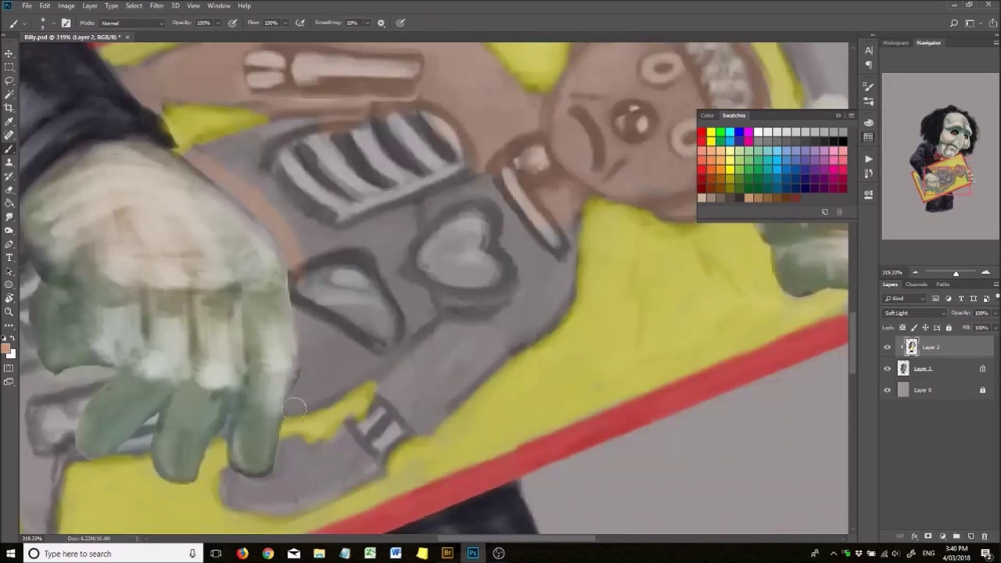
{"action": "mouse_move", "coordinate": [548, 293]}
{"action": "left_mouse_down"}
{"action": "mouse_move", "coordinate": [422, 407]}
{"action": "mouse_move", "coordinate": [352, 301]}
{"action": "left_mouse_up"}
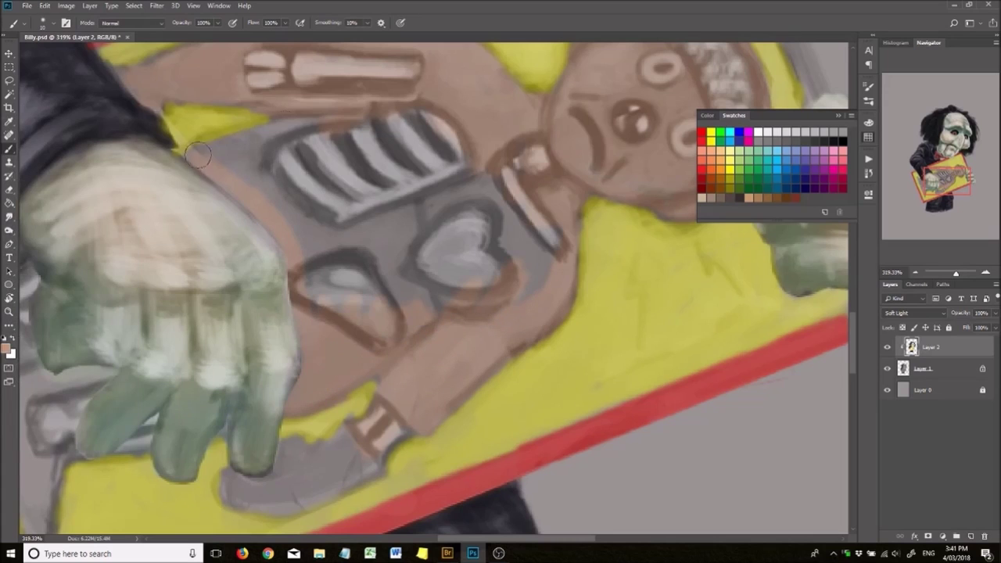
{"action": "mouse_move", "coordinate": [288, 207]}
{"action": "left_mouse_down"}
{"action": "mouse_move", "coordinate": [368, 309]}
{"action": "mouse_move", "coordinate": [503, 263]}
{"action": "left_mouse_up"}
Color the patient's lower hand, legs and feet around the puppet's fingers in the same skin tone.
{"action": "scroll", "coordinate": [475, 287], "scroll_direction": "down", "scroll_amount": 3}
{"action": "scroll", "coordinate": [475, 288], "scroll_direction": "left", "scroll_amount": 3}
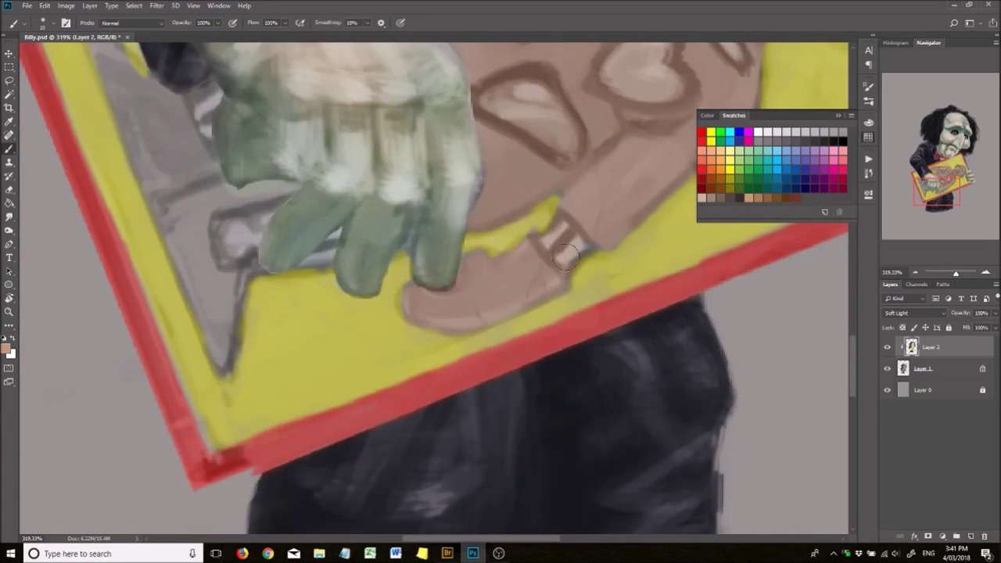
{"action": "scroll", "coordinate": [566, 258], "scroll_direction": "up", "scroll_amount": 2}
{"action": "scroll", "coordinate": [345, 257], "scroll_direction": "left", "scroll_amount": 3}
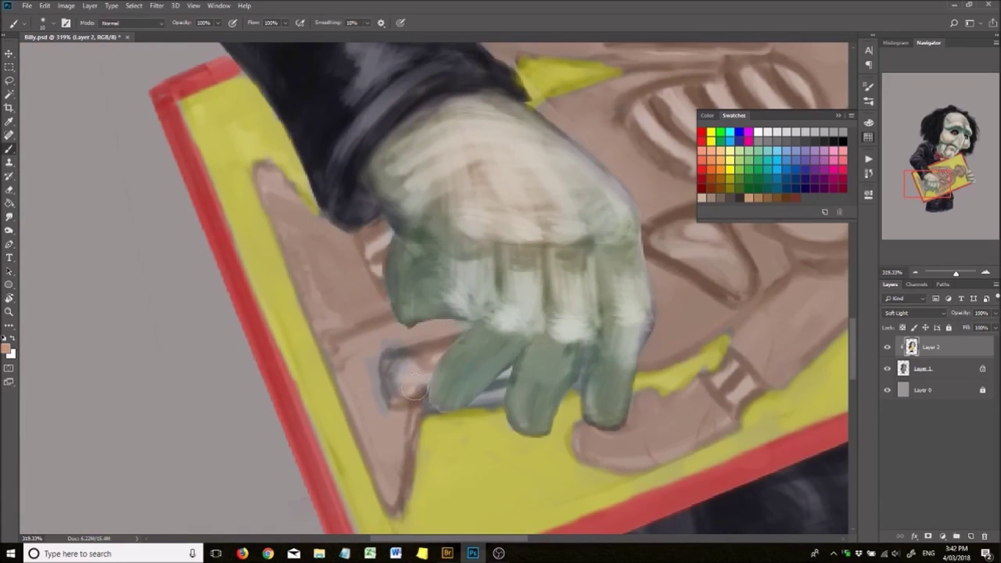
Color the patient's nose bright red and its eyes light blue.
{"action": "scroll", "coordinate": [415, 385], "scroll_direction": "down", "scroll_amount": 5, "text": "alt"}
{"action": "scroll", "coordinate": [457, 309], "scroll_direction": "up", "scroll_amount": 4, "text": "alt"}
{"action": "scroll", "coordinate": [456, 310], "scroll_direction": "down", "scroll_amount": 4, "text": "alt"}
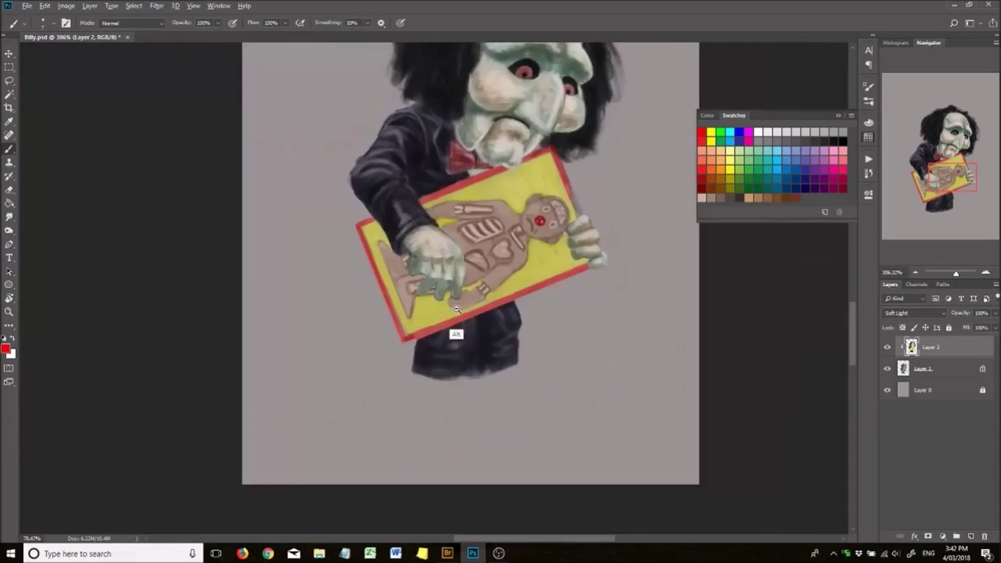
{"action": "scroll", "coordinate": [457, 310], "scroll_direction": "up", "scroll_amount": 5, "text": "alt"}
{"action": "scroll", "coordinate": [622, 341], "scroll_direction": "down", "scroll_amount": 2, "text": "alt"}
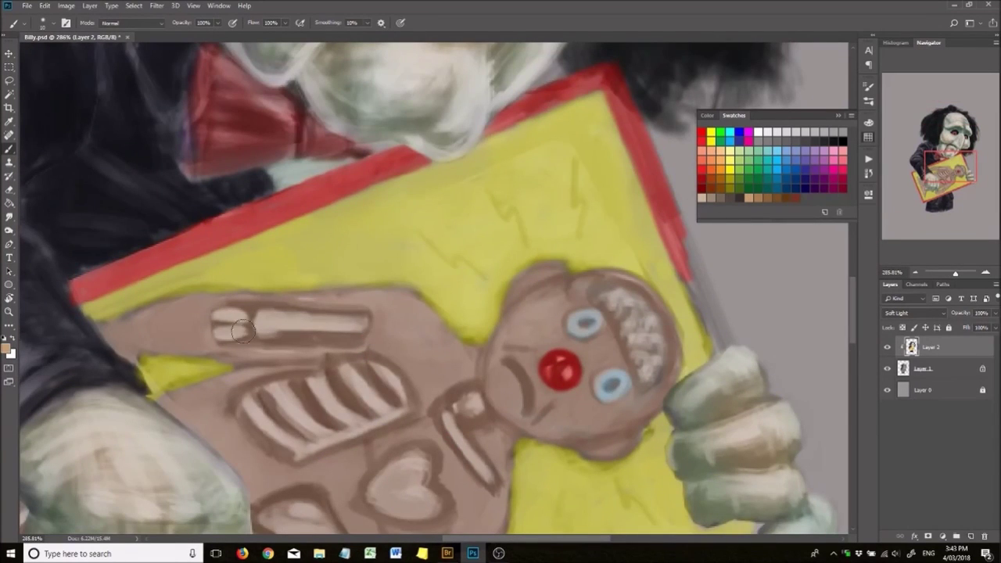
Outline the patient's arm bone, ribs, collarbone, heart and brain cavities in dark red.
{"action": "mouse_move", "coordinate": [241, 332]}
{"action": "left_mouse_down"}
{"action": "mouse_move", "coordinate": [311, 182]}
{"action": "mouse_move", "coordinate": [389, 157]}
{"action": "mouse_move", "coordinate": [285, 210]}
{"action": "left_mouse_up"}
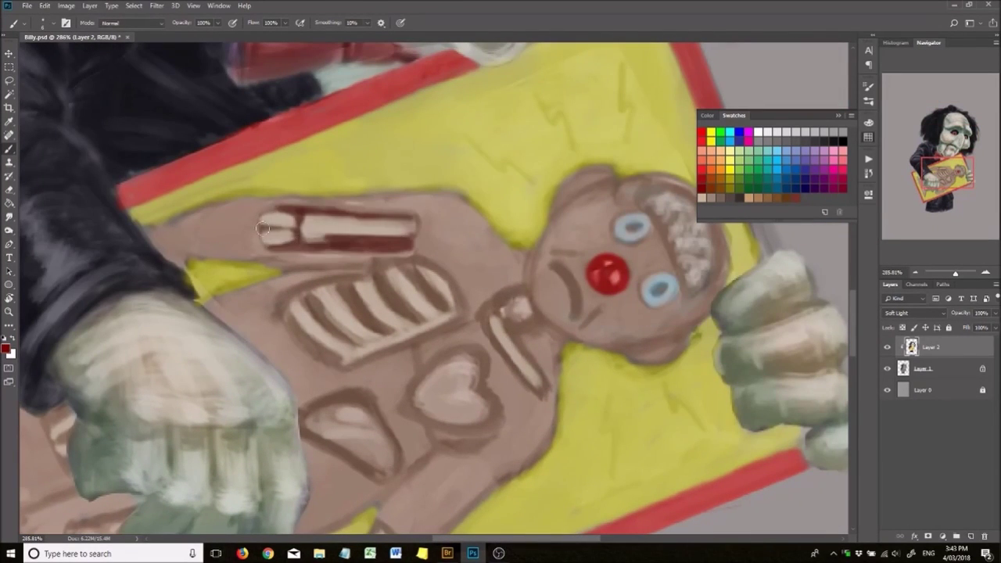
{"action": "left_click_drag", "start_coordinate": [595, 235], "coordinate": [634, 329]}
{"action": "left_click_drag", "start_coordinate": [478, 274], "coordinate": [524, 363]}
{"action": "mouse_move", "coordinate": [462, 258]}
{"action": "left_mouse_down"}
{"action": "mouse_move", "coordinate": [551, 302]}
{"action": "mouse_move", "coordinate": [485, 197]}
{"action": "left_mouse_up"}
{"action": "left_click_drag", "start_coordinate": [532, 203], "coordinate": [446, 285]}
{"action": "left_click_drag", "start_coordinate": [485, 197], "coordinate": [537, 222]}
{"action": "left_click_drag", "start_coordinate": [469, 270], "coordinate": [399, 356]}
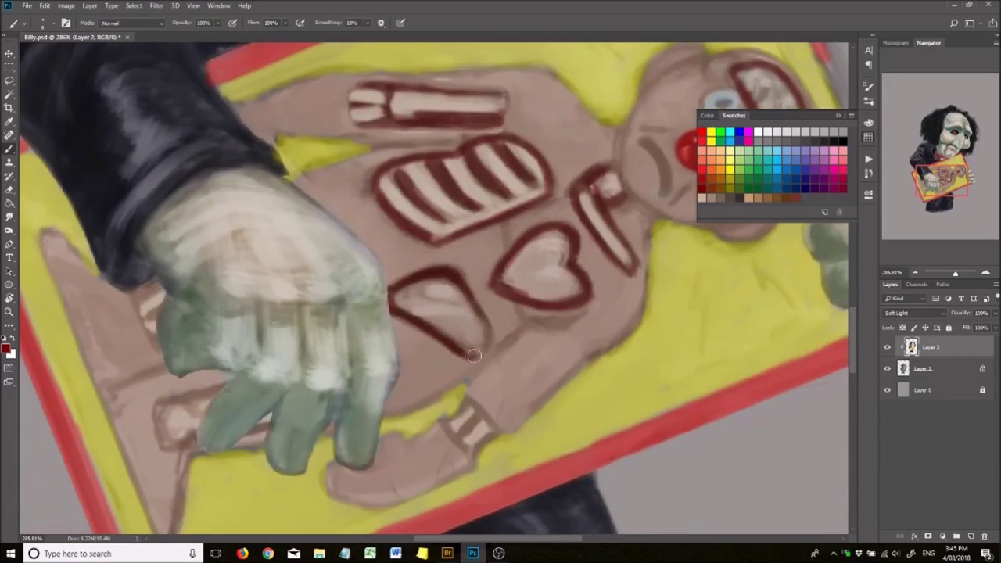
Finish the dark red cavity outlines around the triangular organ, the wrist and the leg bones.
{"action": "left_click_drag", "start_coordinate": [438, 329], "coordinate": [728, 352]}
{"action": "left_click_drag", "start_coordinate": [548, 313], "coordinate": [532, 196]}
{"action": "left_click_drag", "start_coordinate": [481, 274], "coordinate": [460, 307]}
Paint the patient's pupils and frowning mouth dark blue.
{"action": "scroll", "coordinate": [460, 307], "scroll_direction": "down", "scroll_amount": 5}
{"action": "scroll", "coordinate": [637, 251], "scroll_direction": "up", "scroll_amount": 5}
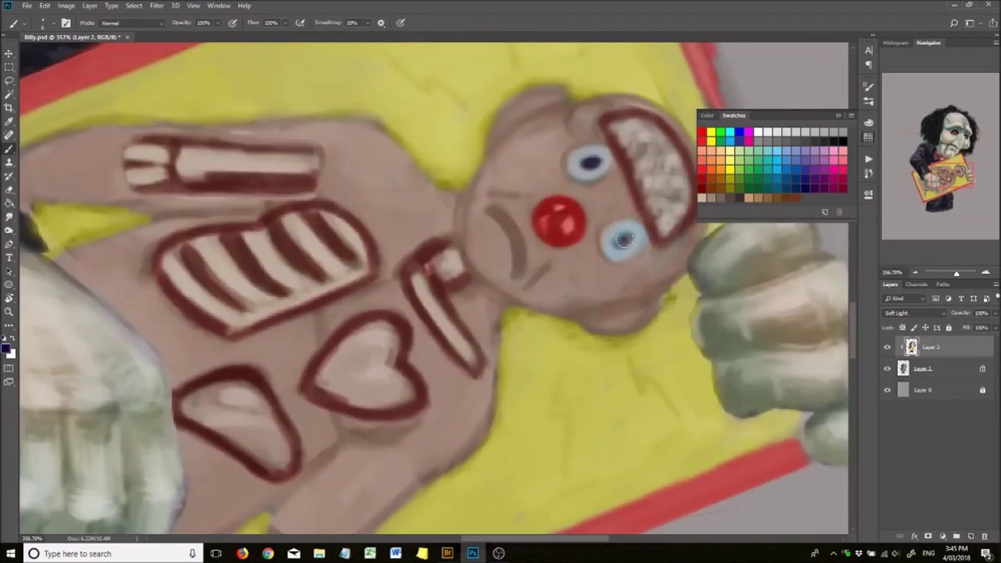
{"action": "scroll", "coordinate": [509, 235], "scroll_direction": "down", "scroll_amount": 5}
{"action": "scroll", "coordinate": [476, 418], "scroll_direction": "up", "scroll_amount": 5}
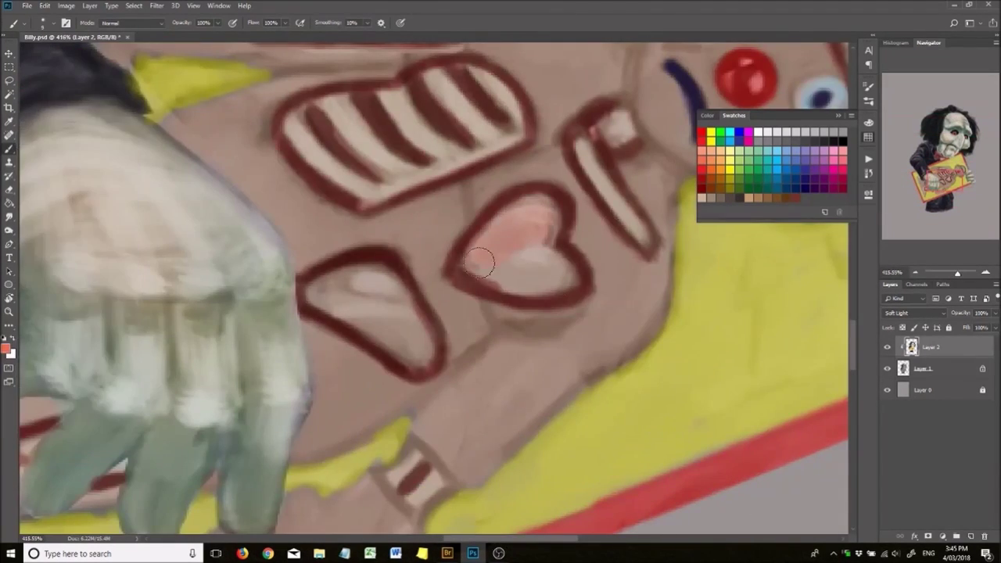
Tint the patient's heart, triangular organ and brain in pinkish reds and save the document.
{"action": "scroll", "coordinate": [509, 281], "scroll_direction": "down", "scroll_amount": 5}
{"action": "scroll", "coordinate": [438, 281], "scroll_direction": "up", "scroll_amount": 5}
{"action": "left_click", "coordinate": [724, 140]}
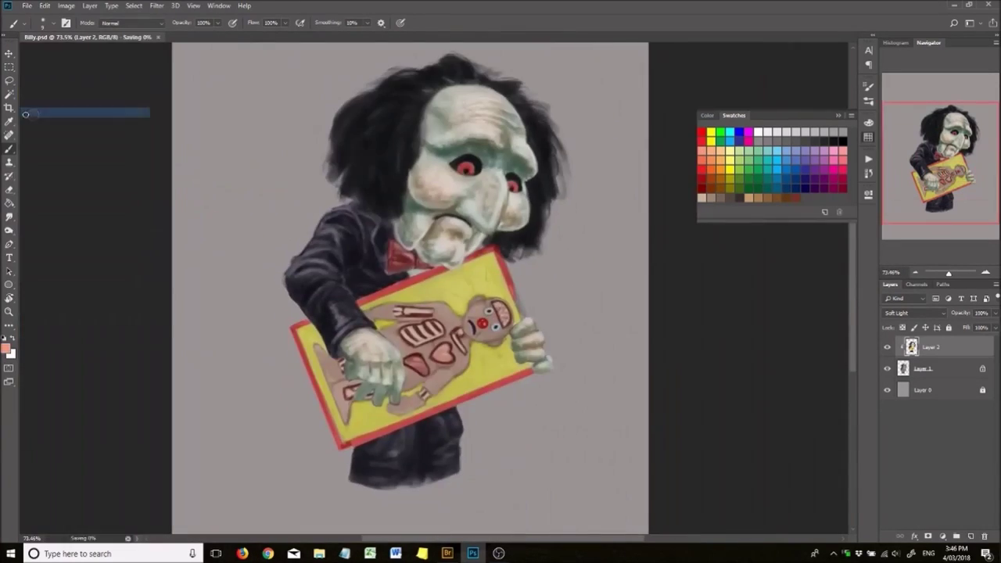
Add a Normal-mode layer above the locked color layer and paint brighter red irises and blue reflections in the eye sockets.
{"action": "scroll", "coordinate": [447, 336], "scroll_direction": "up", "scroll_amount": 5}
{"action": "left_click_drag", "start_coordinate": [469, 235], "coordinate": [469, 376]}
{"action": "scroll", "coordinate": [493, 214], "scroll_direction": "up", "scroll_amount": 5}
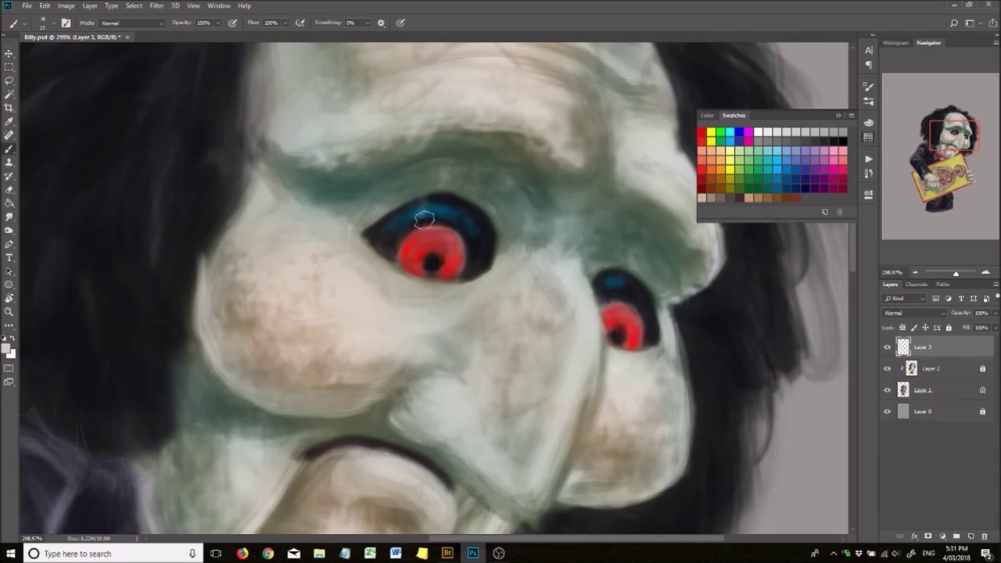
Paint a pale highlight streak across the puppet's larger eye and iris.
{"action": "scroll", "coordinate": [423, 220], "scroll_direction": "up", "scroll_amount": 2}
{"action": "left_click", "coordinate": [7, 349]}
{"action": "left_click", "coordinate": [825, 165]}
Enlarge the brush and blend the shading of the puppet's cheek and jaw with dark green and tan tones.
{"action": "key", "text": "bracketright"}
{"action": "key", "text": "bracketright"}
{"action": "key", "text": "bracketright"}
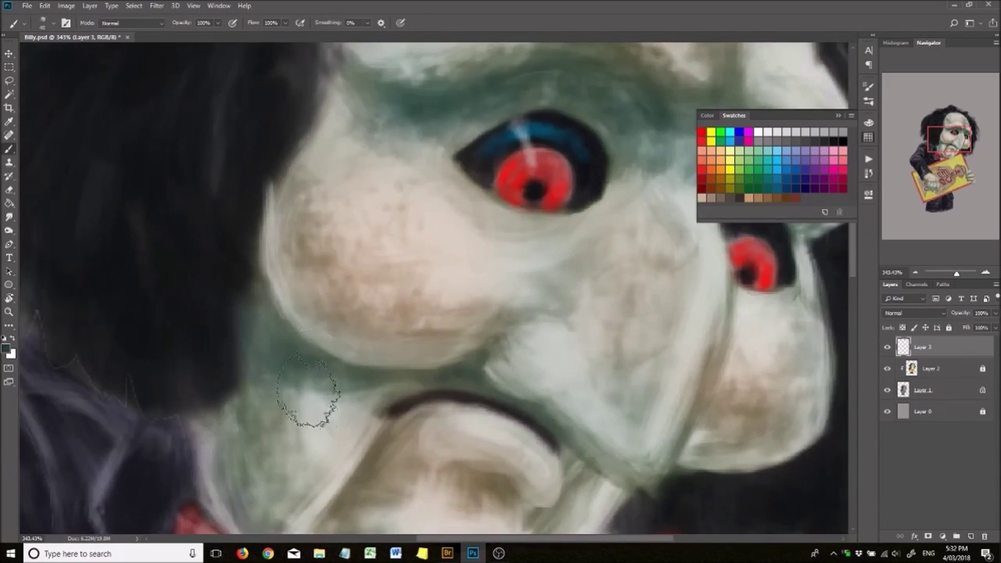
{"action": "scroll", "coordinate": [391, 331], "scroll_direction": "down", "scroll_amount": 3}
{"action": "scroll", "coordinate": [380, 346], "scroll_direction": "up", "scroll_amount": 3}
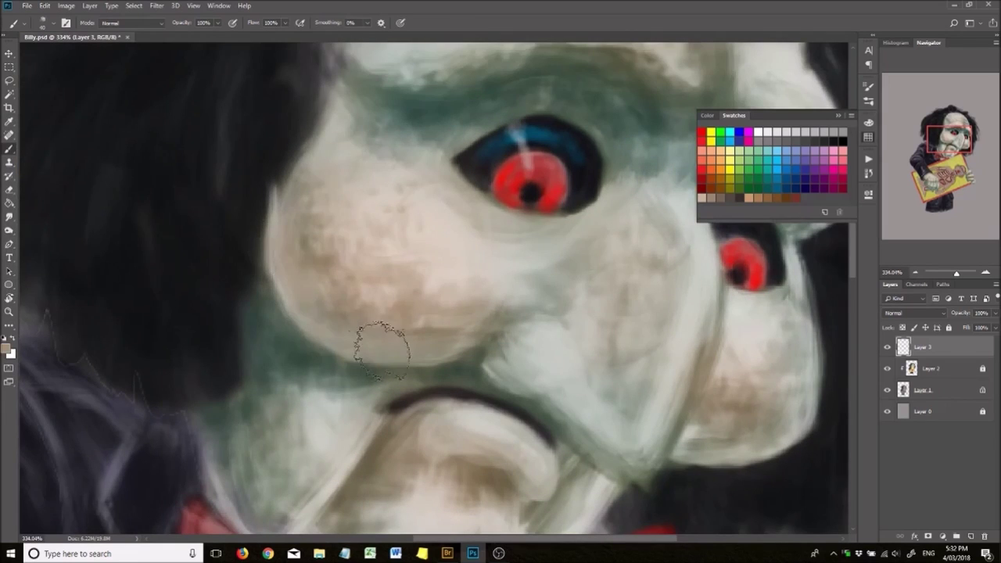
Define the forehead wrinkles and smooth the brow with fine grey-brown strokes.
{"action": "left_click_drag", "start_coordinate": [621, 238], "coordinate": [556, 450]}
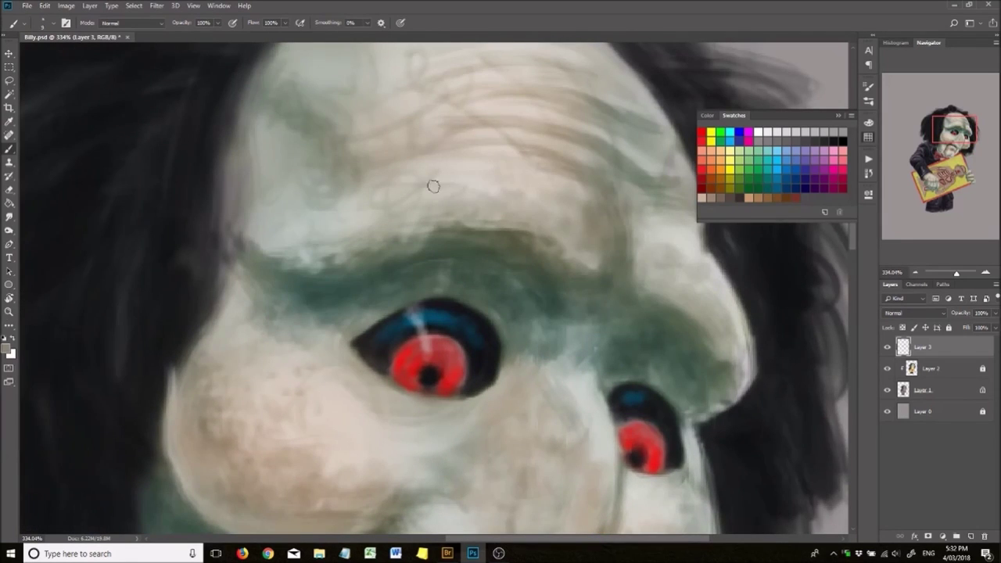
{"action": "left_click_drag", "start_coordinate": [595, 119], "coordinate": [632, 173]}
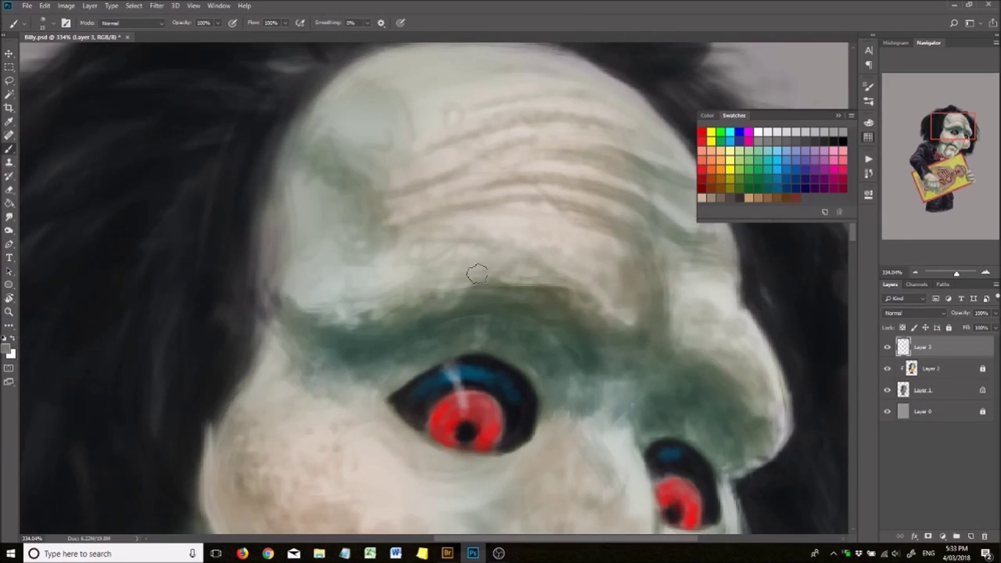
Refine both eyes, adding a pale highlight streak across the smaller one, and smooth the nose with beige strokes.
{"action": "scroll", "coordinate": [499, 223], "scroll_direction": "up", "scroll_amount": 2}
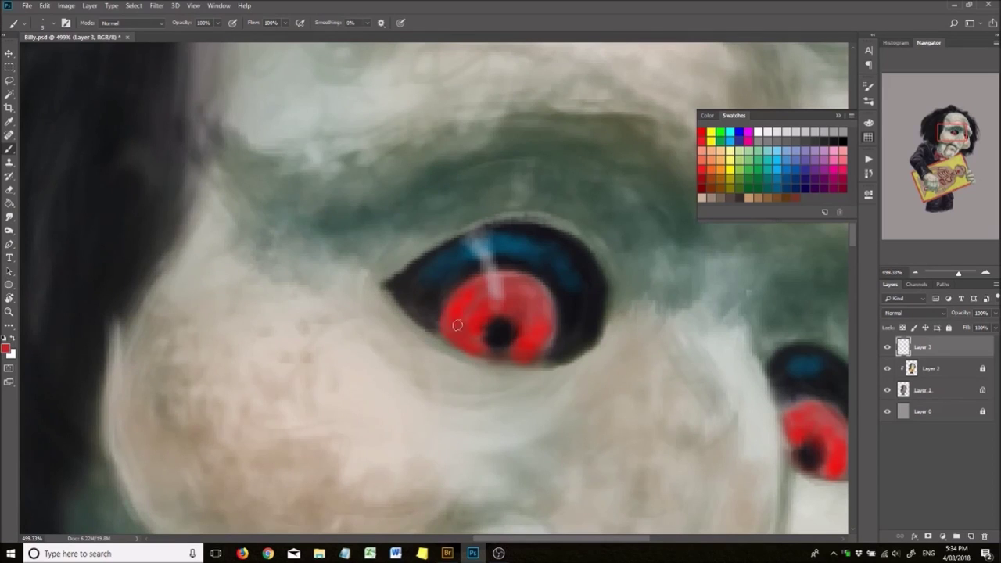
{"action": "left_click_drag", "start_coordinate": [635, 346], "coordinate": [477, 326]}
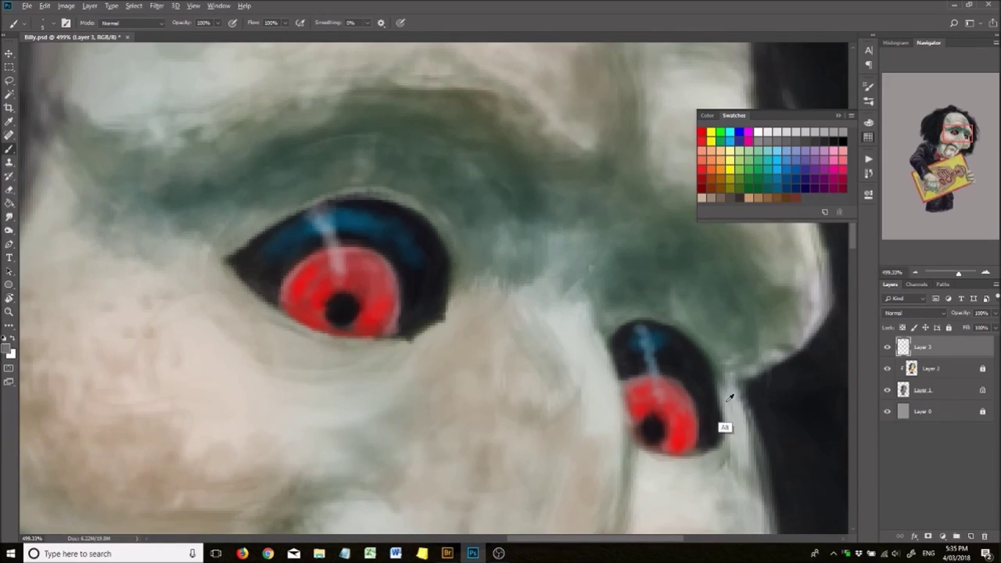
{"action": "scroll", "coordinate": [539, 285], "scroll_direction": "down", "scroll_amount": 2}
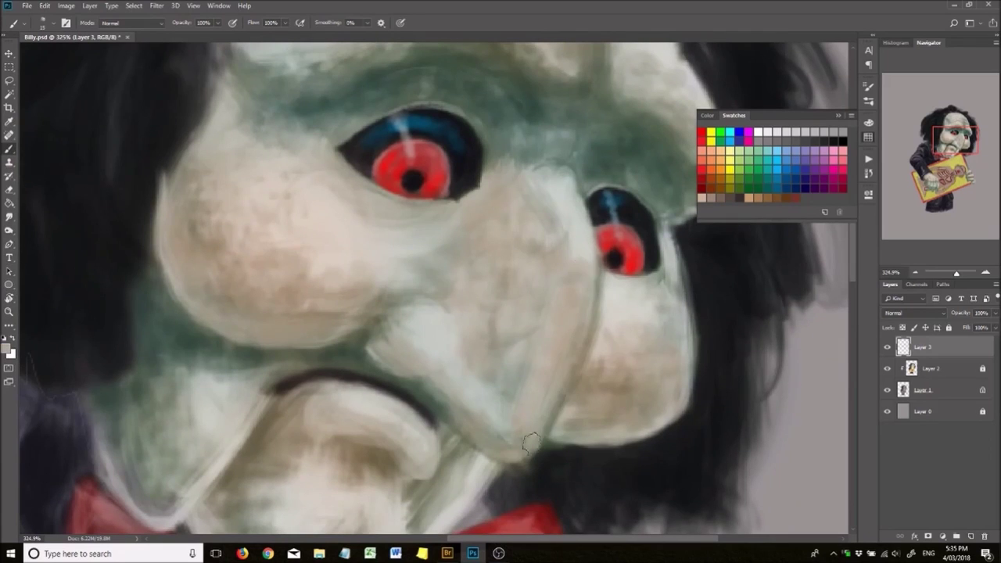
Smooth the puppet's lower lip, chin and jaw with pale and grey-green strokes, adjusting the brush size.
{"action": "scroll", "coordinate": [469, 336], "scroll_direction": "down", "scroll_amount": 5}
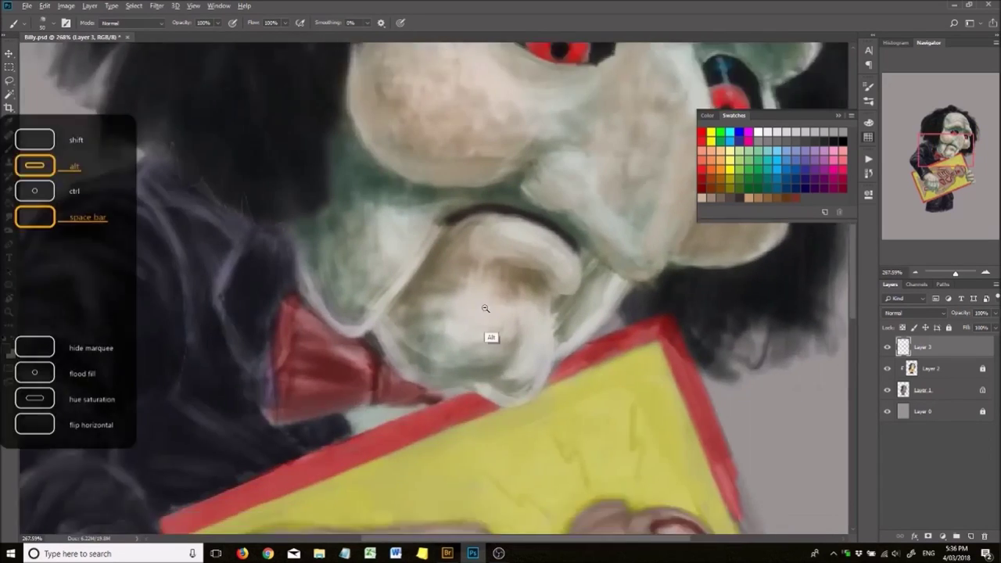
{"action": "scroll", "coordinate": [545, 394], "scroll_direction": "up", "scroll_amount": 1}
{"action": "key", "text": "bracketright"}
{"action": "key", "text": "bracketright"}
{"action": "key", "text": "bracketright"}
{"action": "key", "text": "bracketright"}
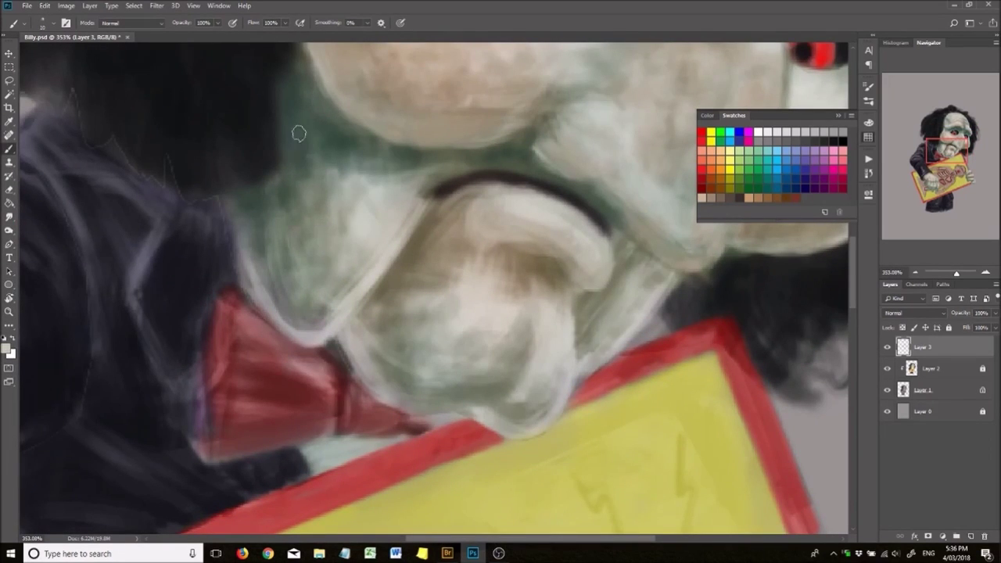
{"action": "scroll", "coordinate": [298, 134], "scroll_direction": "up", "scroll_amount": 3}
{"action": "scroll", "coordinate": [501, 221], "scroll_direction": "up", "scroll_amount": 2}
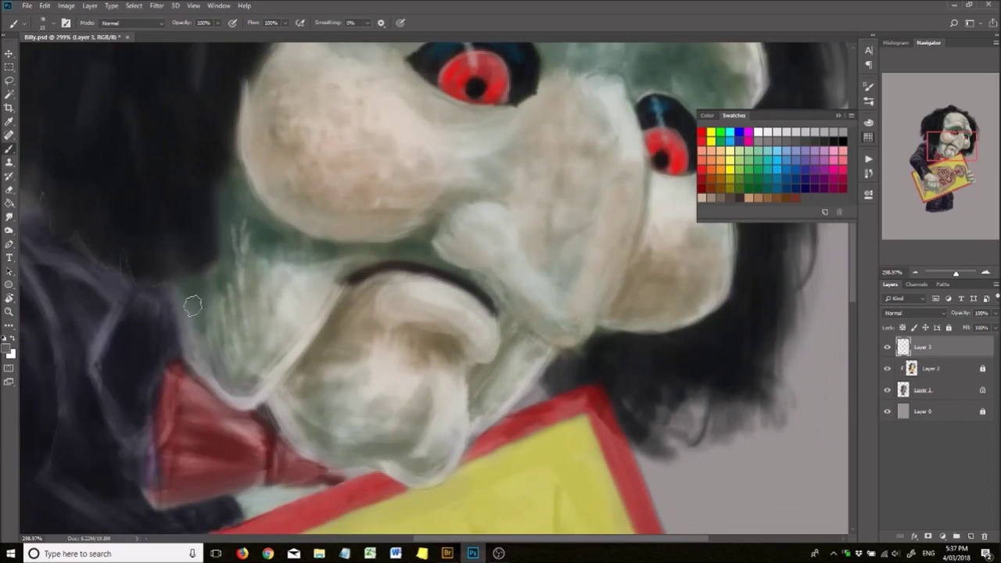
Texture the puppet's cheek and nose with dark speckles and an irregular crack line, and sharpen the forehead wrinkles with fine strokes.
{"action": "scroll", "coordinate": [297, 352], "scroll_direction": "down", "scroll_amount": 3}
{"action": "scroll", "coordinate": [496, 179], "scroll_direction": "up", "scroll_amount": 3}
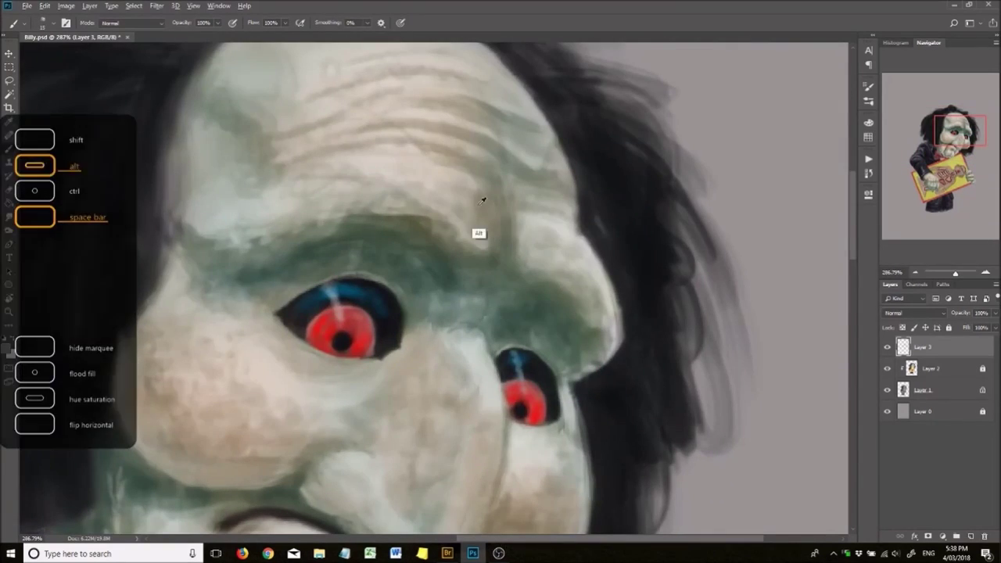
{"action": "scroll", "coordinate": [447, 235], "scroll_direction": "down", "scroll_amount": 3}
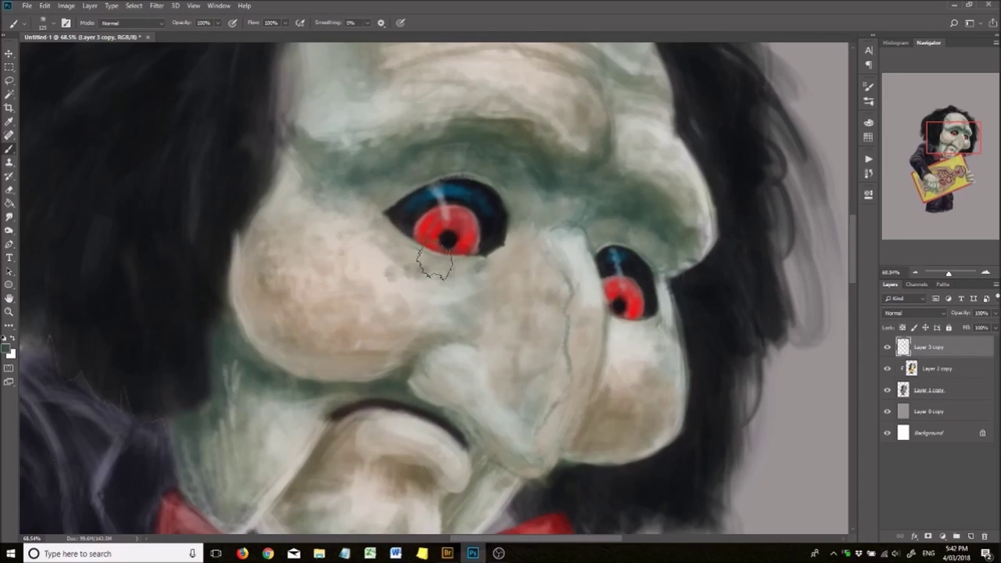
{"action": "scroll", "coordinate": [618, 414], "scroll_direction": "up", "scroll_amount": 3}
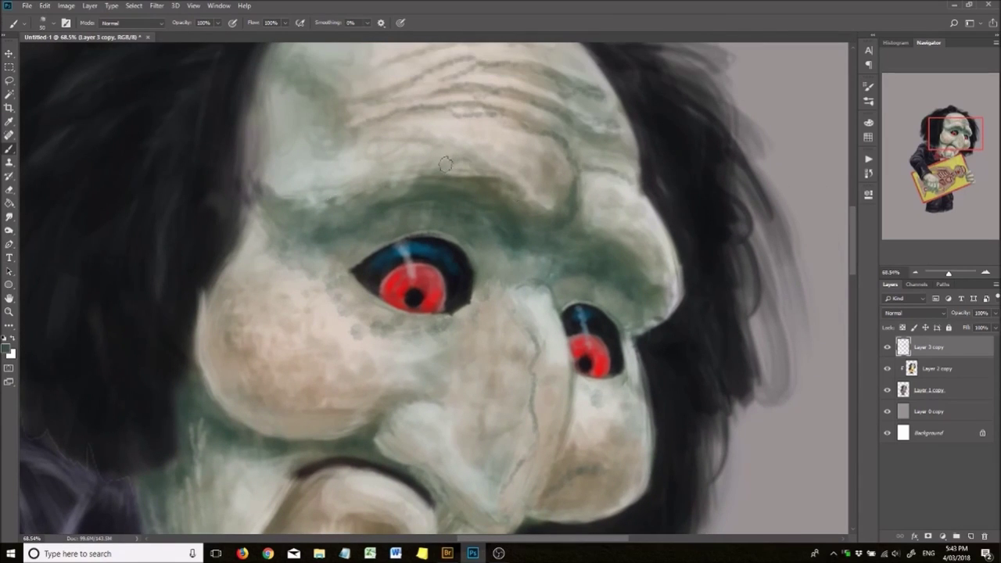
{"action": "scroll", "coordinate": [476, 300], "scroll_direction": "down", "scroll_amount": 1}
{"action": "scroll", "coordinate": [262, 389], "scroll_direction": "down", "scroll_amount": 5}
{"action": "scroll", "coordinate": [262, 389], "scroll_direction": "left", "scroll_amount": 3}
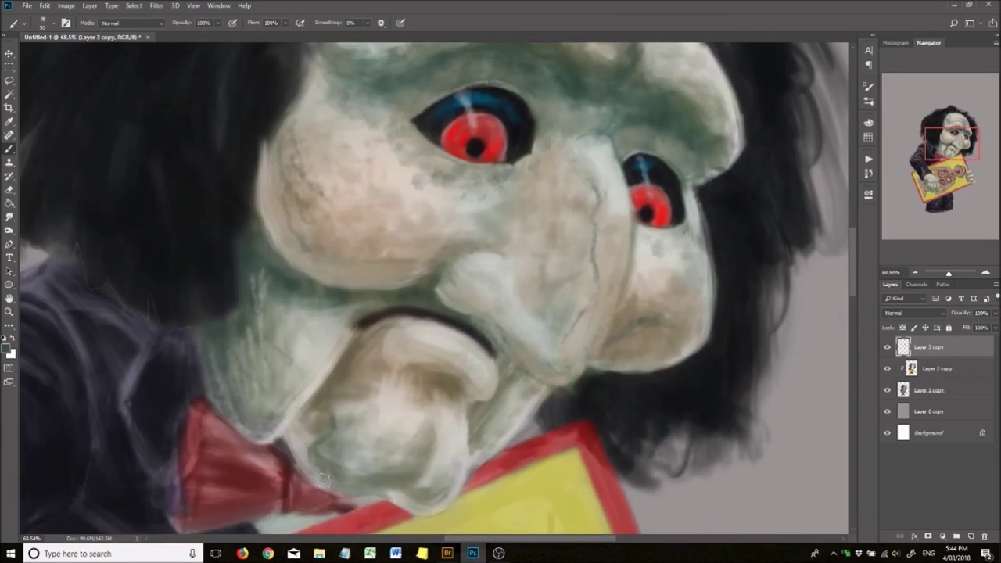
Darken the mouth corner and the jaw slot beside the chin, and add mottled grey-green texture to the chin.
{"action": "scroll", "coordinate": [322, 481], "scroll_direction": "up", "scroll_amount": 10}
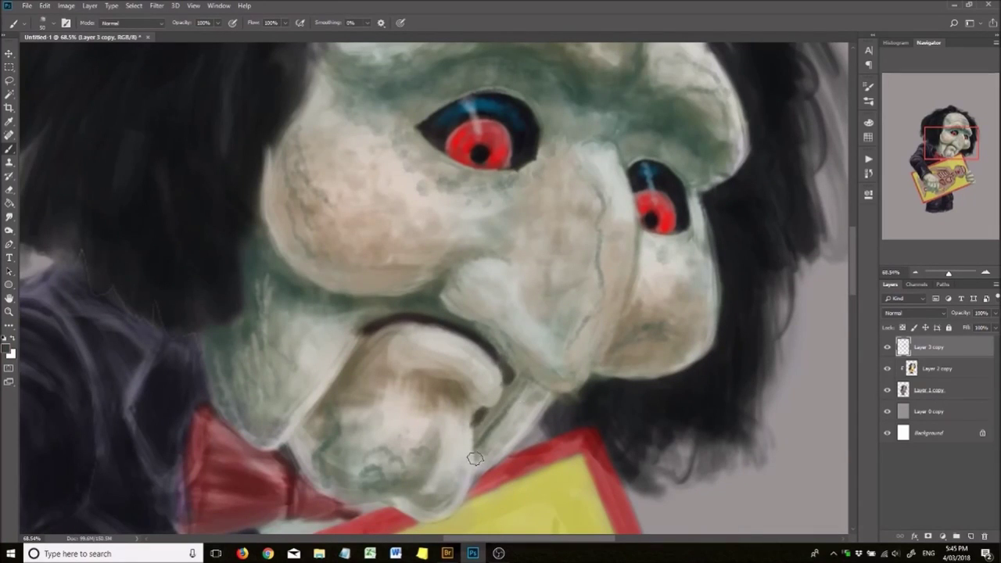
{"action": "left_click_drag", "start_coordinate": [475, 459], "coordinate": [495, 350]}
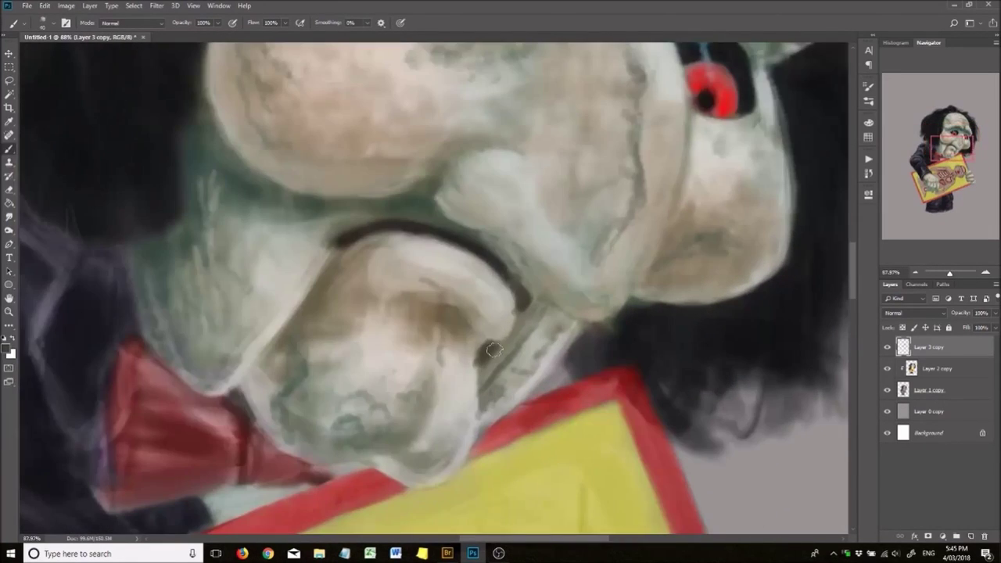
{"action": "left_click_drag", "start_coordinate": [474, 277], "coordinate": [455, 132]}
{"action": "scroll", "coordinate": [662, 219], "scroll_direction": "down", "scroll_amount": 3}
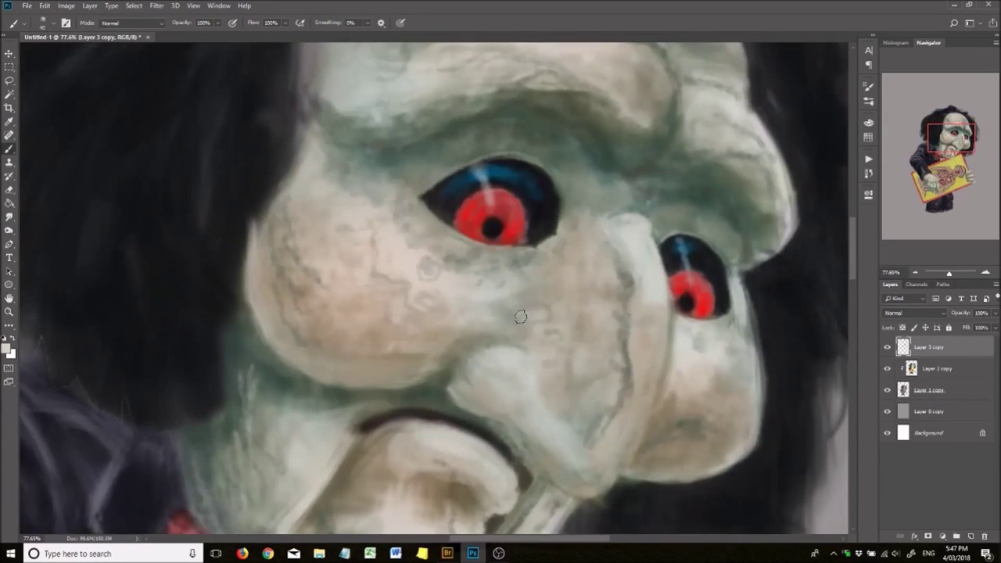
Add fine cracks and pale chipped highlights to the larger cheek, nose and brow.
{"action": "left_click_drag", "start_coordinate": [538, 403], "coordinate": [553, 255]}
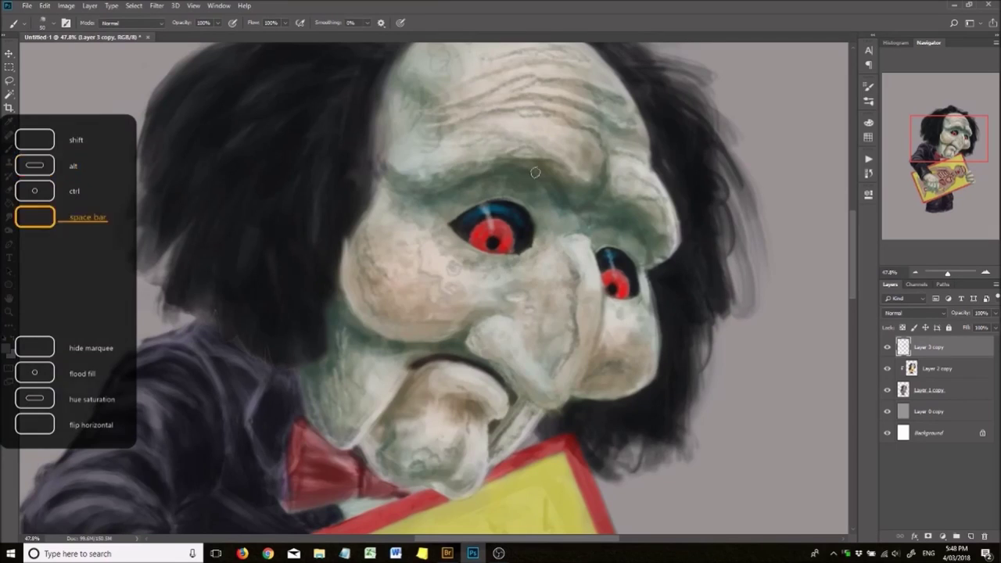
{"action": "left_click_drag", "start_coordinate": [535, 172], "coordinate": [580, 148]}
{"action": "left_click_drag", "start_coordinate": [551, 217], "coordinate": [494, 379]}
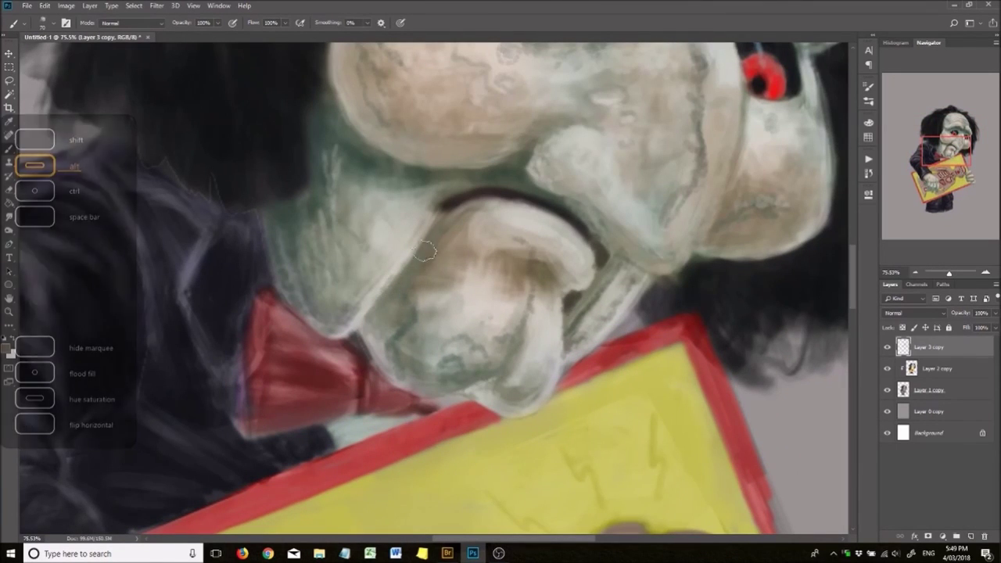
Paint thin grey strands into the black hair above the forehead and beside the larger cheek.
{"action": "mouse_move", "coordinate": [465, 331]}
{"action": "left_mouse_down"}
{"action": "mouse_move", "coordinate": [379, 225]}
{"action": "mouse_move", "coordinate": [536, 167]}
{"action": "mouse_move", "coordinate": [440, 116]}
{"action": "left_mouse_up"}
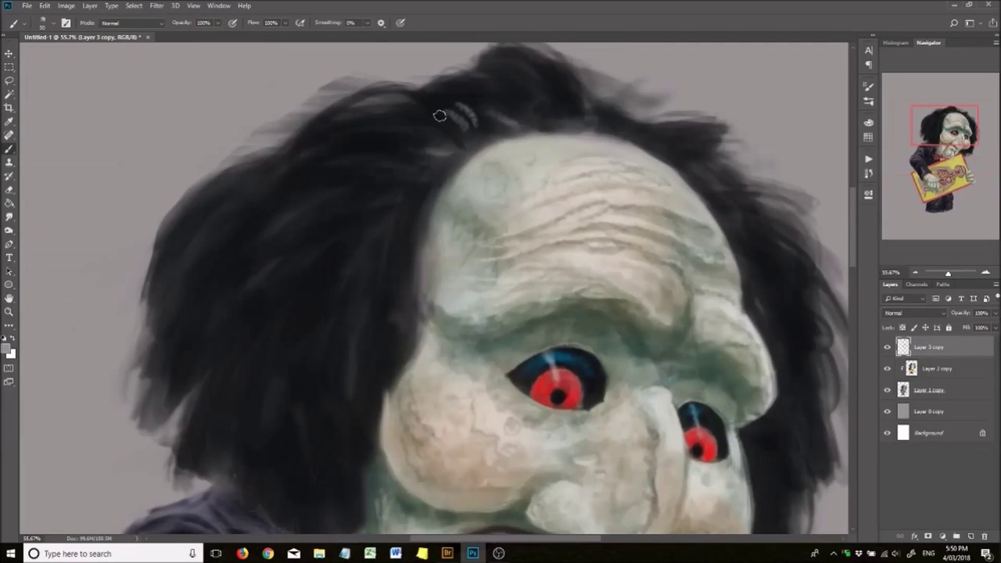
{"action": "mouse_move", "coordinate": [255, 323]}
{"action": "left_mouse_down"}
{"action": "mouse_move", "coordinate": [380, 174]}
{"action": "mouse_move", "coordinate": [537, 149]}
{"action": "mouse_move", "coordinate": [432, 163]}
{"action": "mouse_move", "coordinate": [454, 331]}
{"action": "mouse_move", "coordinate": [425, 235]}
{"action": "mouse_move", "coordinate": [407, 234]}
{"action": "mouse_move", "coordinate": [497, 217]}
{"action": "left_mouse_up"}
Paint a red spiral on a new Multiply layer over the larger cheek, then scale and rotate it to fit.
{"action": "key", "text": "ctrl+shift+alt+n"}
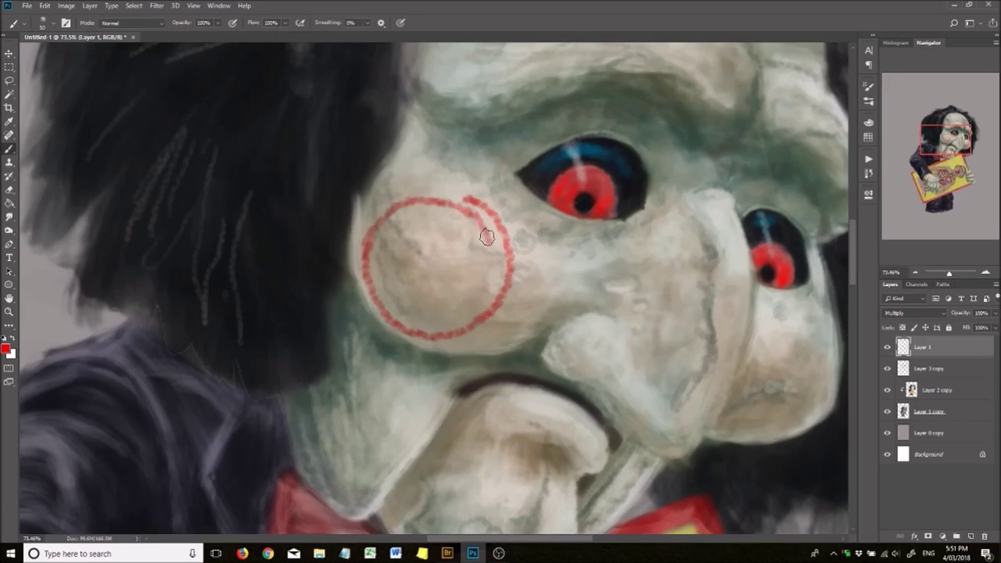
{"action": "key", "text": "ctrl+t"}
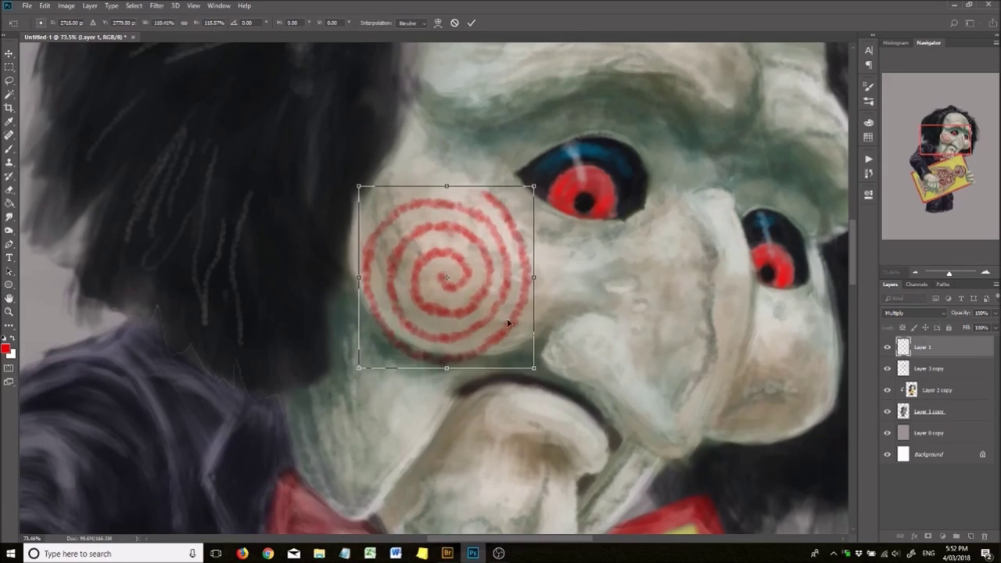
{"action": "left_click_drag", "start_coordinate": [497, 220], "coordinate": [470, 220]}
{"action": "left_click_drag", "start_coordinate": [509, 258], "coordinate": [514, 266]}
{"action": "left_click_drag", "start_coordinate": [548, 224], "coordinate": [536, 228]}
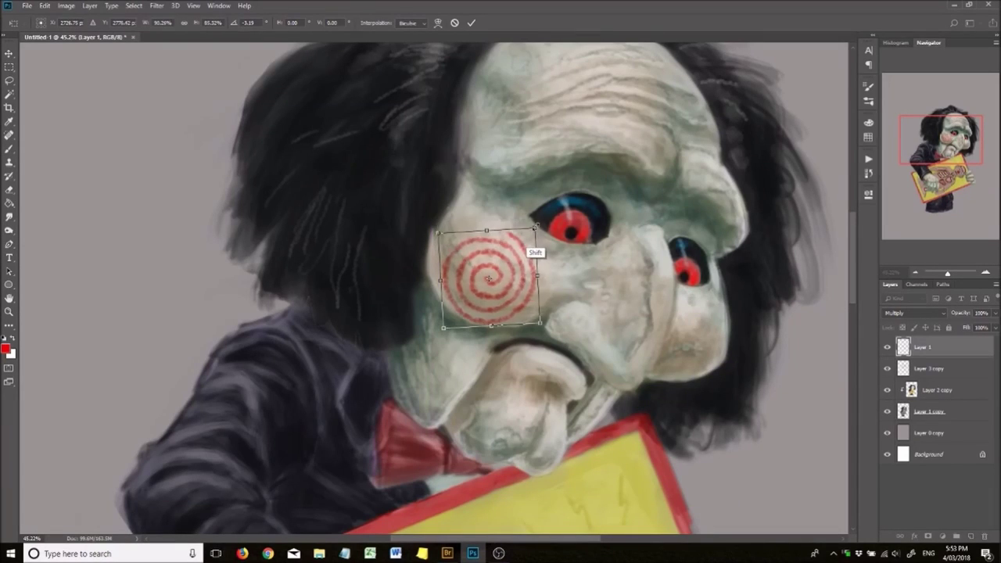
{"action": "left_click_drag", "start_coordinate": [478, 97], "coordinate": [459, 229]}
{"action": "key", "text": "Return"}
Strengthen the larger cheek's spiral with thicker red strokes and paint matching curved red bands on the smaller cheek.
{"action": "key", "text": "b"}
{"action": "scroll", "coordinate": [470, 178], "scroll_direction": "up", "scroll_amount": 3}
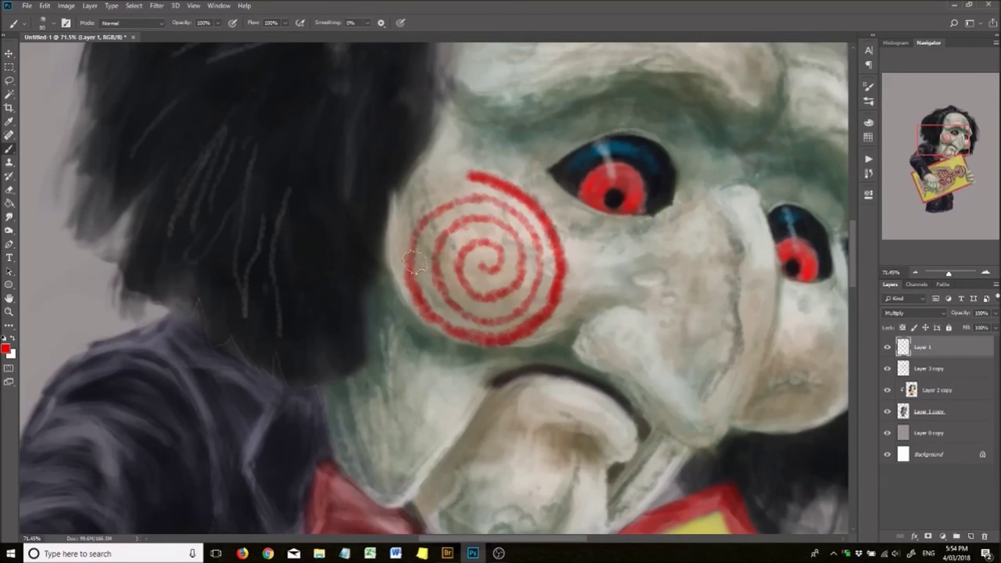
{"action": "scroll", "coordinate": [568, 211], "scroll_direction": "down", "scroll_amount": 2}
{"action": "left_click_drag", "start_coordinate": [681, 251], "coordinate": [636, 288]}
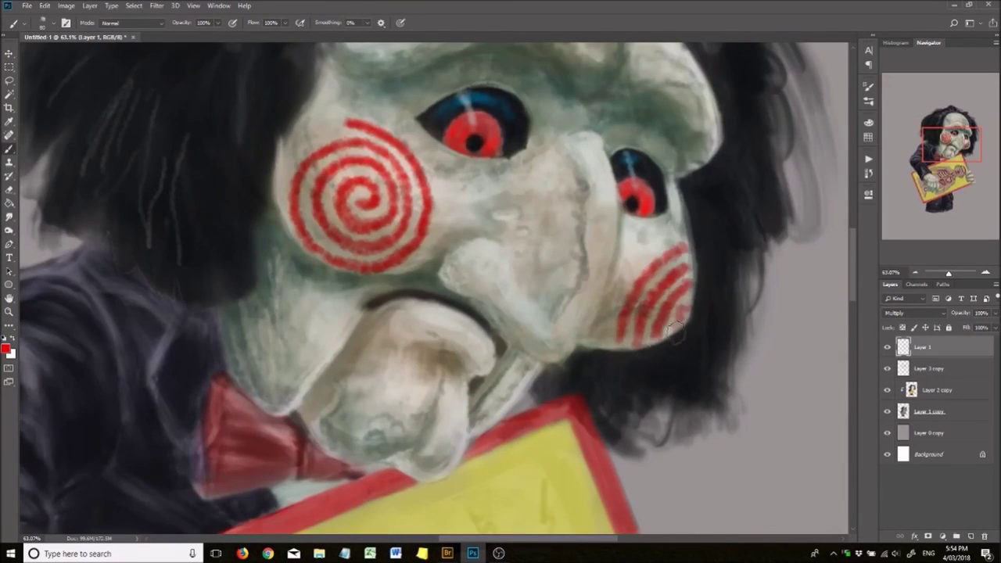
Paint the puppet's upper and lower lips red along the curve of the mouth.
{"action": "scroll", "coordinate": [603, 272], "scroll_direction": "down", "scroll_amount": 1}
{"action": "left_click_drag", "start_coordinate": [446, 317], "coordinate": [497, 309]}
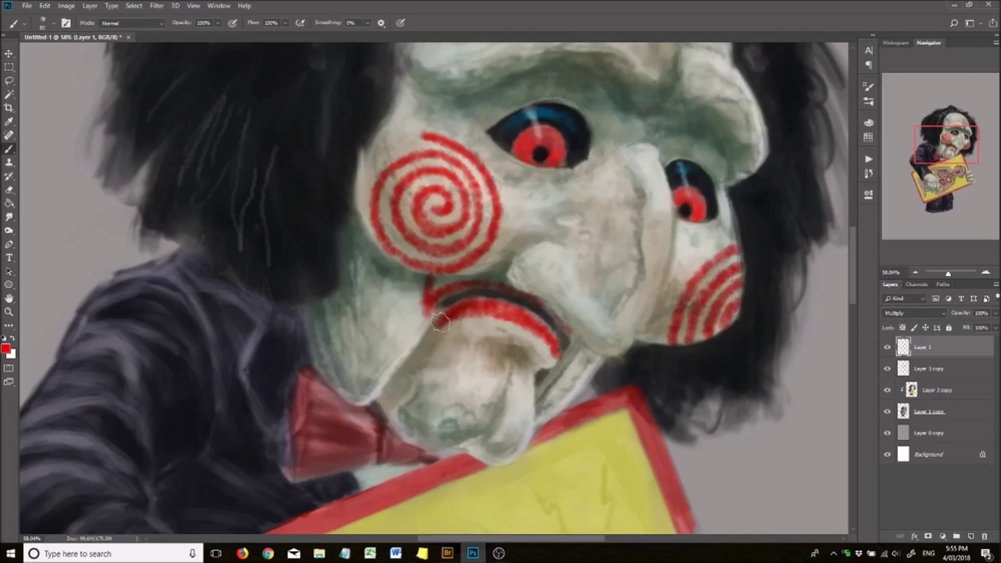
Lasso the outer arcs of the larger cheek's spiral on the side facing the nose and reposition them.
{"action": "scroll", "coordinate": [490, 104], "scroll_direction": "up", "scroll_amount": 2}
{"action": "left_click_drag", "start_coordinate": [467, 258], "coordinate": [462, 283]}
{"action": "left_click_drag", "start_coordinate": [475, 239], "coordinate": [484, 233]}
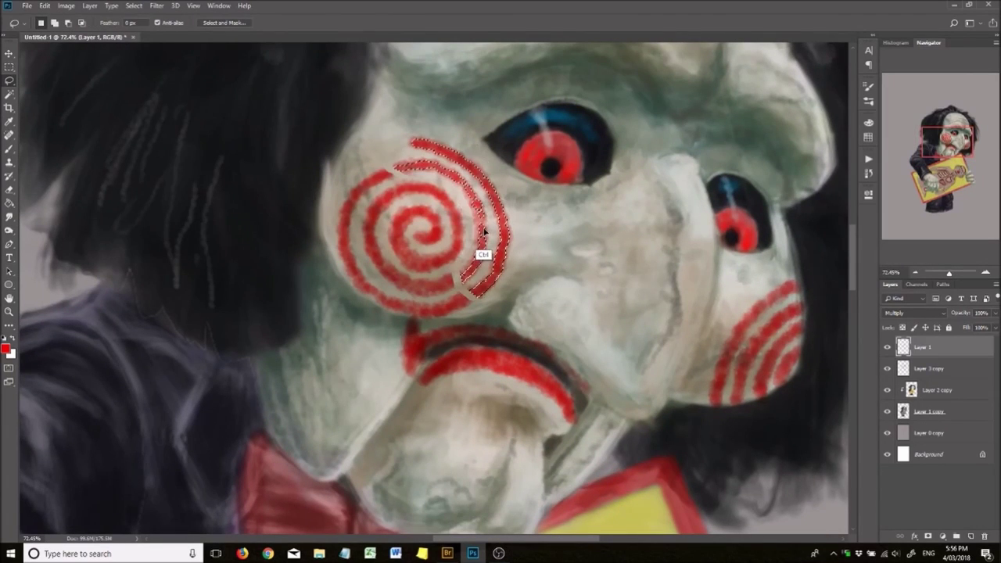
{"action": "scroll", "coordinate": [384, 223], "scroll_direction": "down", "scroll_amount": 5}
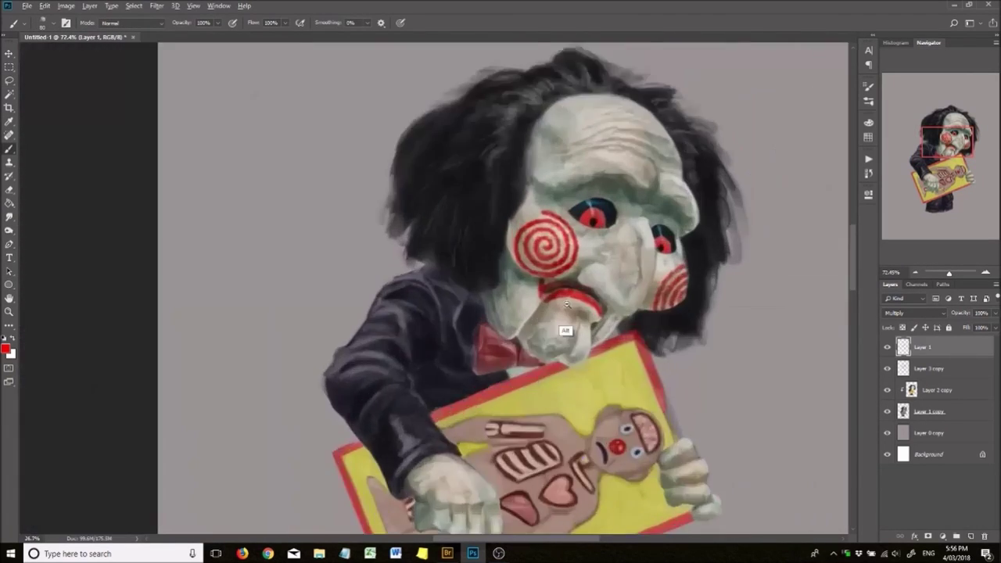
On Layer 3 copy, refine the jaw slot, chin and nose edge with grey-green strokes using a smaller brush.
{"action": "scroll", "coordinate": [317, 294], "scroll_direction": "up", "scroll_amount": 5}
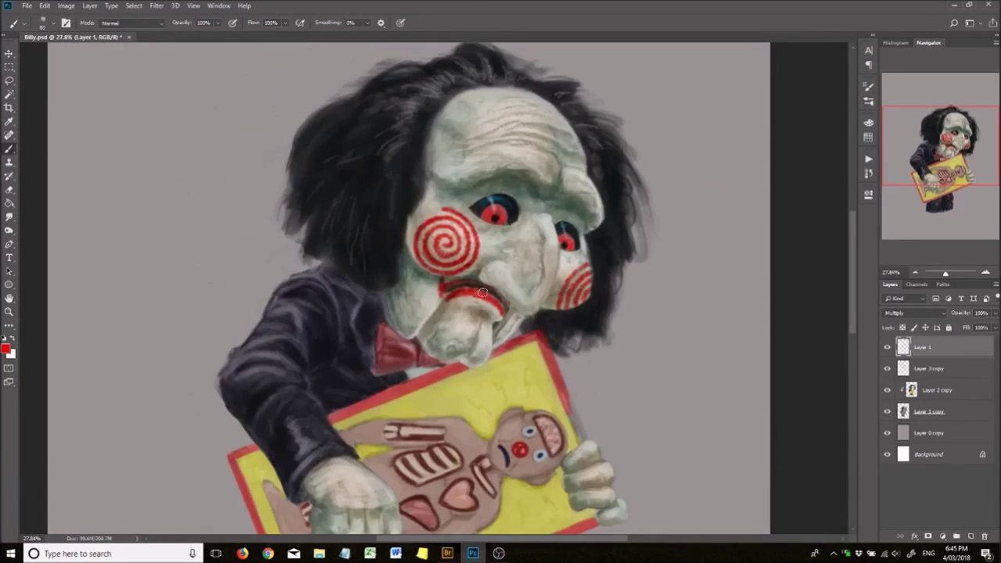
{"action": "key", "text": "alt+bracketleft"}
{"action": "scroll", "coordinate": [483, 292], "scroll_direction": "up", "scroll_amount": 5}
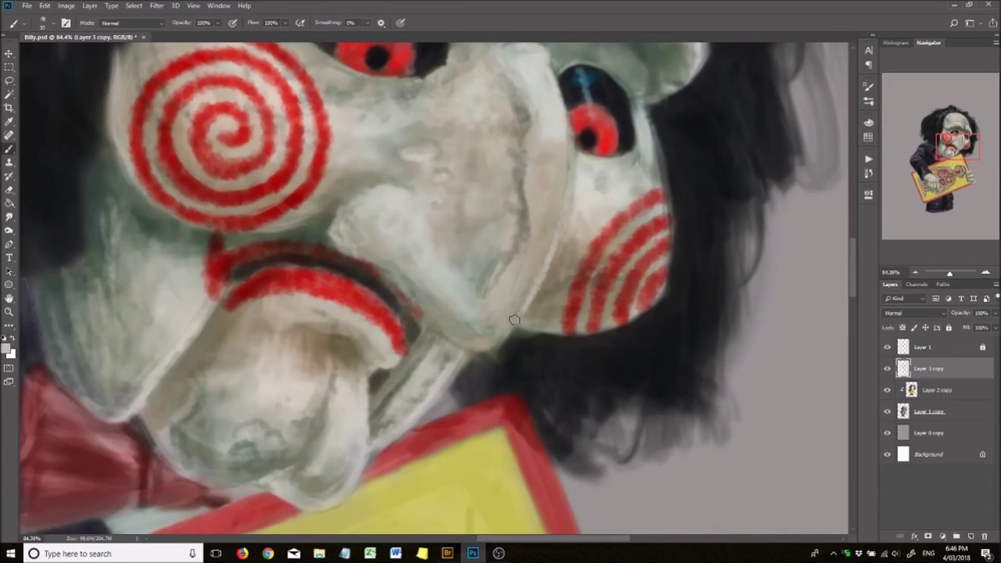
{"action": "key", "text": "bracketleft"}
{"action": "key", "text": "bracketleft"}
{"action": "key", "text": "bracketleft"}
{"action": "key", "text": "bracketleft"}
{"action": "key", "text": "bracketleft"}
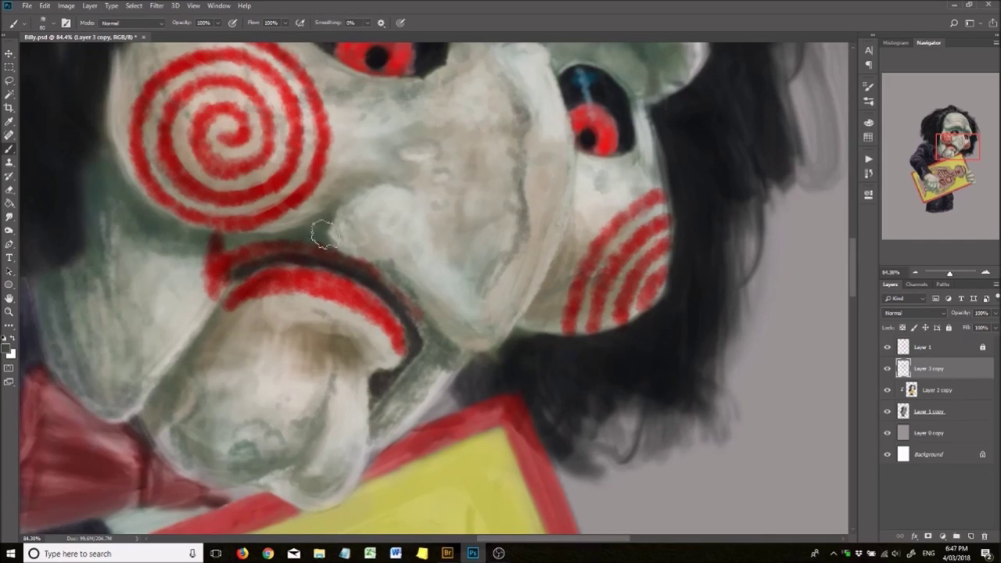
Build up mottled grey-green shading over the forehead, temple, nose and jaw with a broader textured brush.
{"action": "scroll", "coordinate": [325, 233], "scroll_direction": "down", "scroll_amount": 2}
{"action": "left_click_drag", "start_coordinate": [404, 227], "coordinate": [365, 315]}
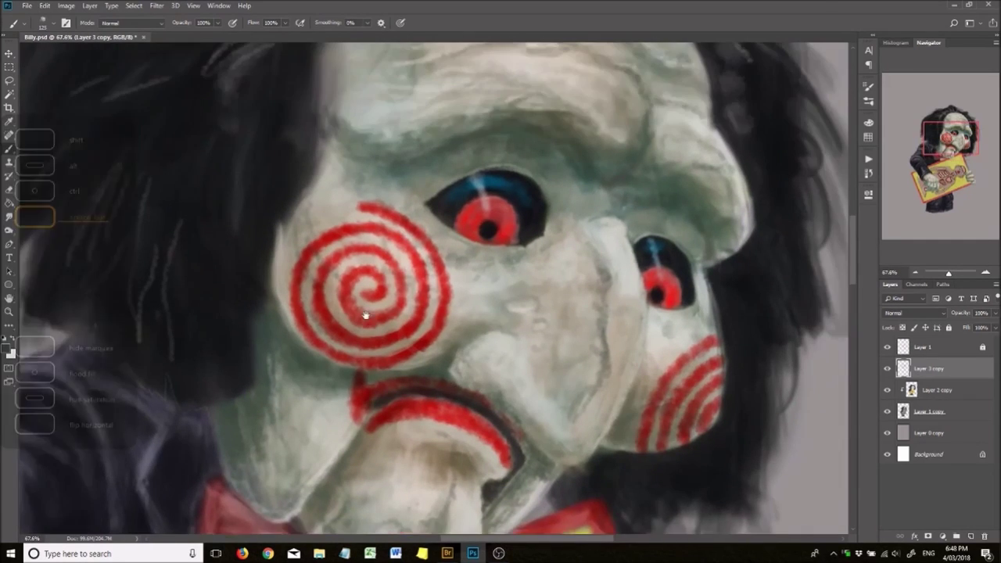
{"action": "scroll", "coordinate": [364, 316], "scroll_direction": "up", "scroll_amount": 3}
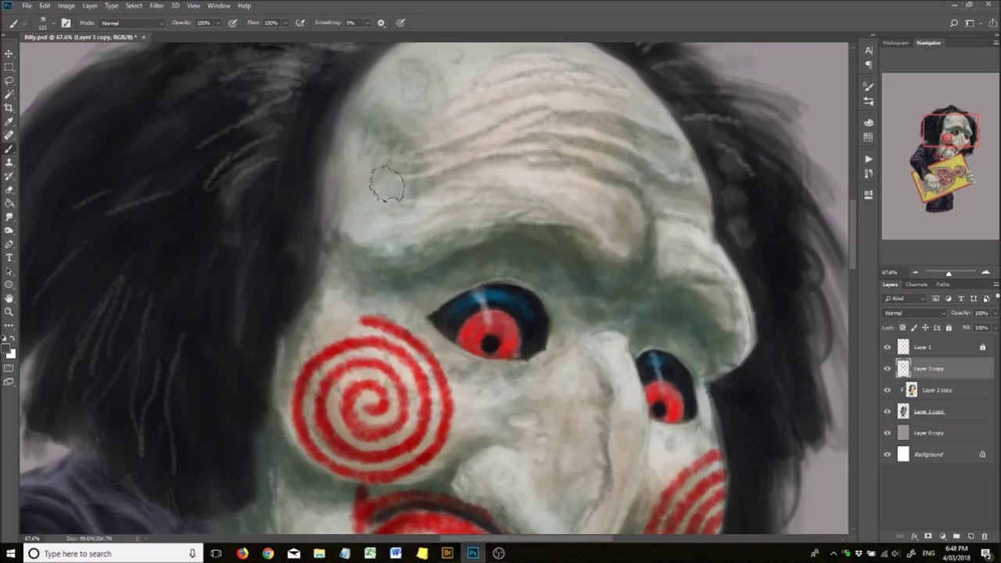
{"action": "scroll", "coordinate": [387, 185], "scroll_direction": "down", "scroll_amount": 3}
{"action": "scroll", "coordinate": [407, 258], "scroll_direction": "up", "scroll_amount": 4}
{"action": "left_click_drag", "start_coordinate": [534, 109], "coordinate": [501, 226]}
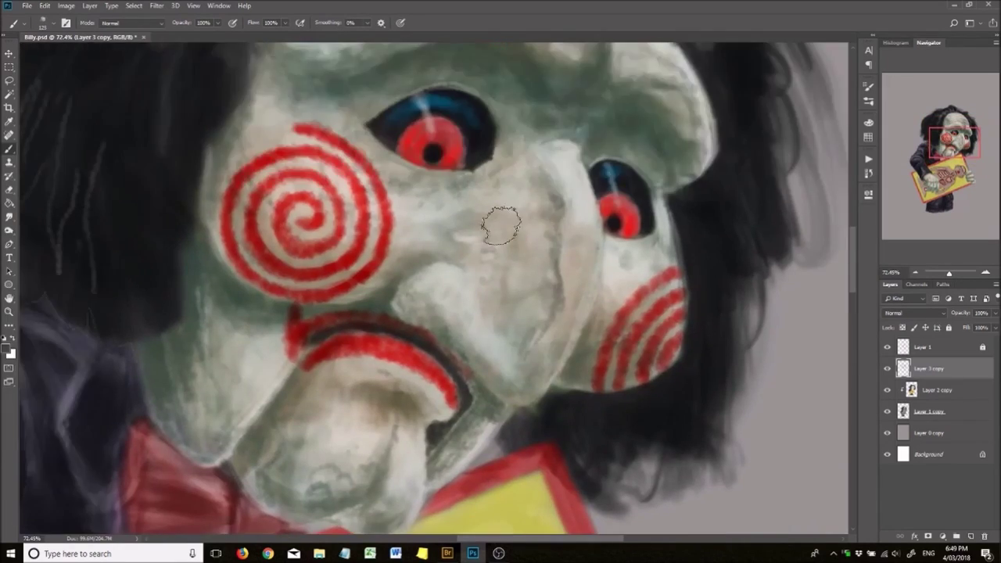
{"action": "scroll", "coordinate": [501, 227], "scroll_direction": "down", "scroll_amount": 4}
{"action": "scroll", "coordinate": [447, 331], "scroll_direction": "up", "scroll_amount": 4}
{"action": "scroll", "coordinate": [580, 278], "scroll_direction": "down", "scroll_amount": 3}
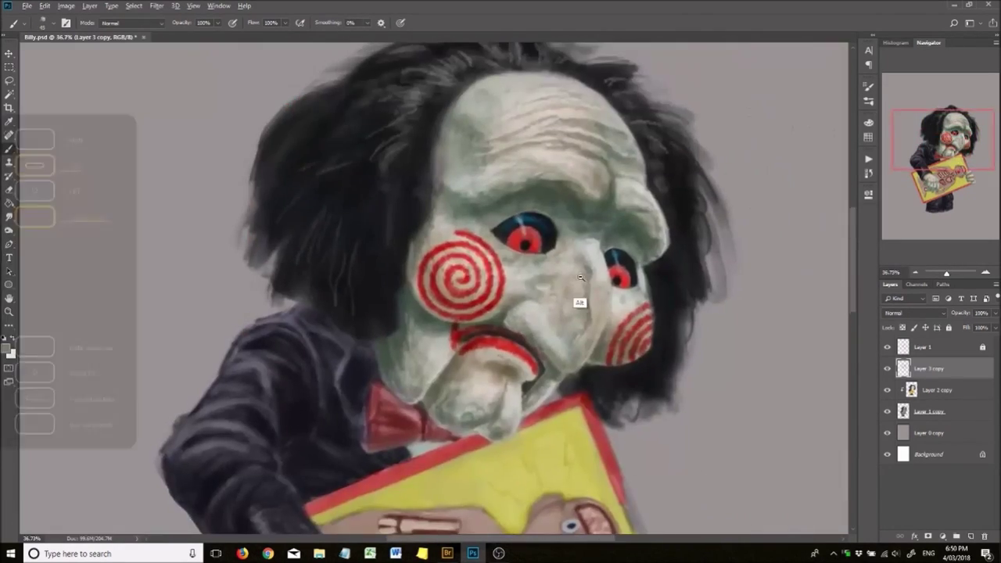
On the Multiply layer holding the red markings, pick a dark red and shade the lips.
{"action": "scroll", "coordinate": [524, 401], "scroll_direction": "up", "scroll_amount": 4}
{"action": "key", "text": "alt+bracketright"}
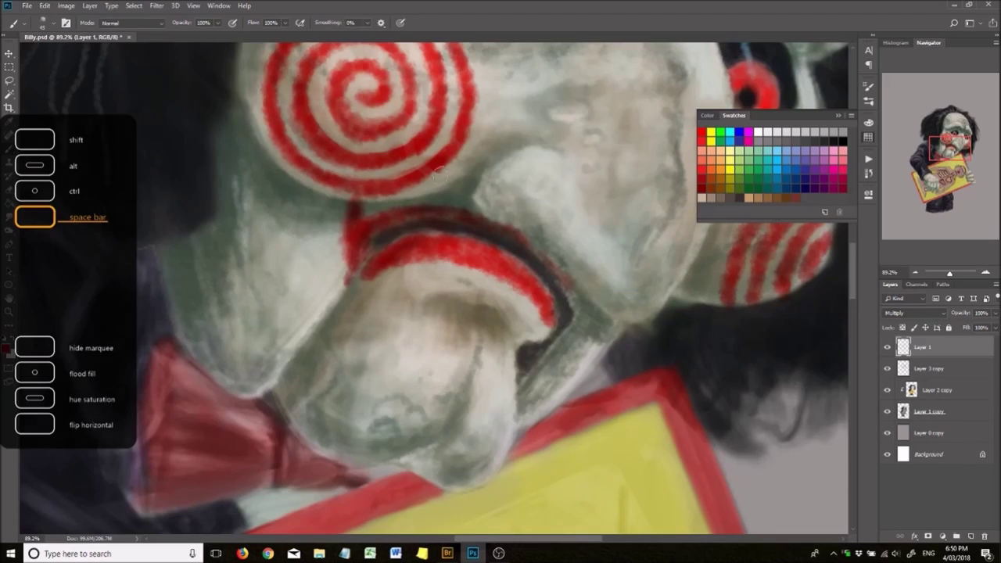
{"action": "left_click_drag", "start_coordinate": [502, 222], "coordinate": [455, 285]}
{"action": "key", "text": "alt+bracketleft"}
{"action": "scroll", "coordinate": [457, 293], "scroll_direction": "down", "scroll_amount": 5}
{"action": "scroll", "coordinate": [487, 398], "scroll_direction": "up", "scroll_amount": 3}
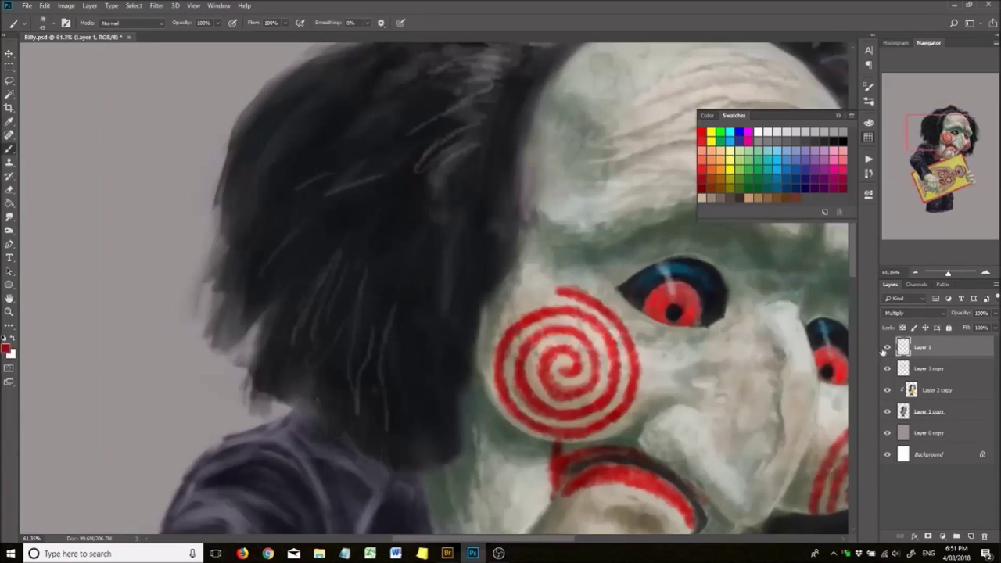
Return to Layer 3 copy and refine the dark hair around the face, adjusting the brush size.
{"action": "key", "text": "alt+bracketleft"}
{"action": "scroll", "coordinate": [402, 296], "scroll_direction": "down", "scroll_amount": 2}
{"action": "scroll", "coordinate": [401, 296], "scroll_direction": "up", "scroll_amount": 6}
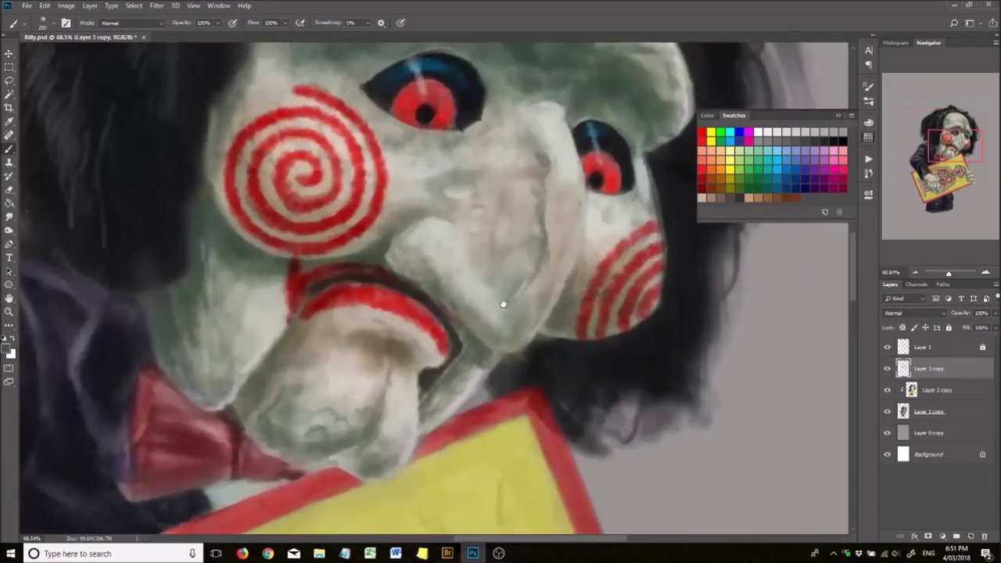
{"action": "key", "text": "bracketleft"}
{"action": "key", "text": "bracketleft"}
{"action": "key", "text": "bracketleft"}
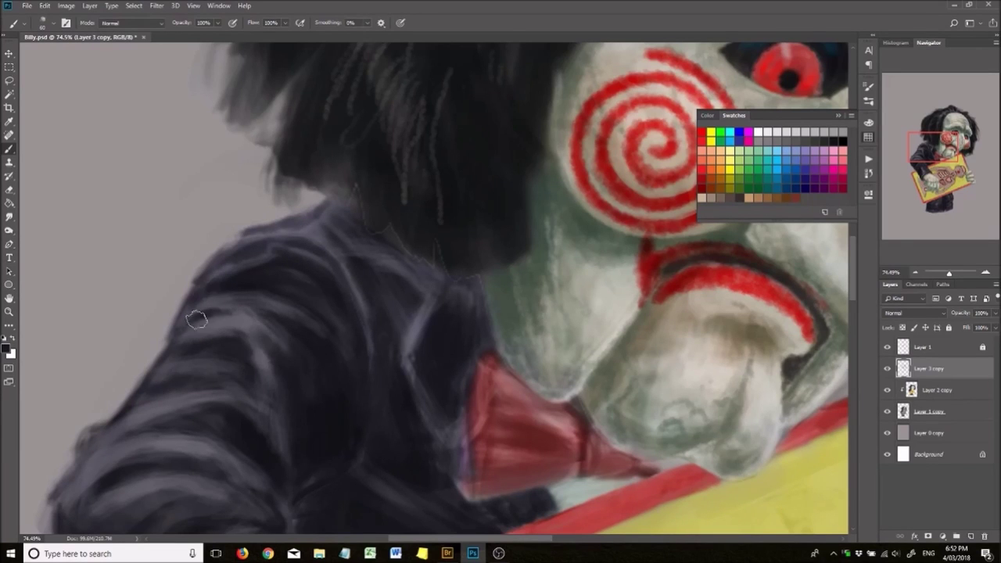
Deepen the jacket's shoulder, sleeve and chest folds with dark navy strokes, enlarging the brush to 200 px.
{"action": "scroll", "coordinate": [251, 234], "scroll_direction": "down", "scroll_amount": 2}
{"action": "key", "text": "bracketright"}
{"action": "key", "text": "bracketright"}
{"action": "key", "text": "bracketright"}
{"action": "key", "text": "bracketright"}
{"action": "key", "text": "bracketright"}
{"action": "key", "text": "bracketright"}
{"action": "key", "text": "bracketright"}
{"action": "key", "text": "bracketright"}
{"action": "key", "text": "bracketright"}
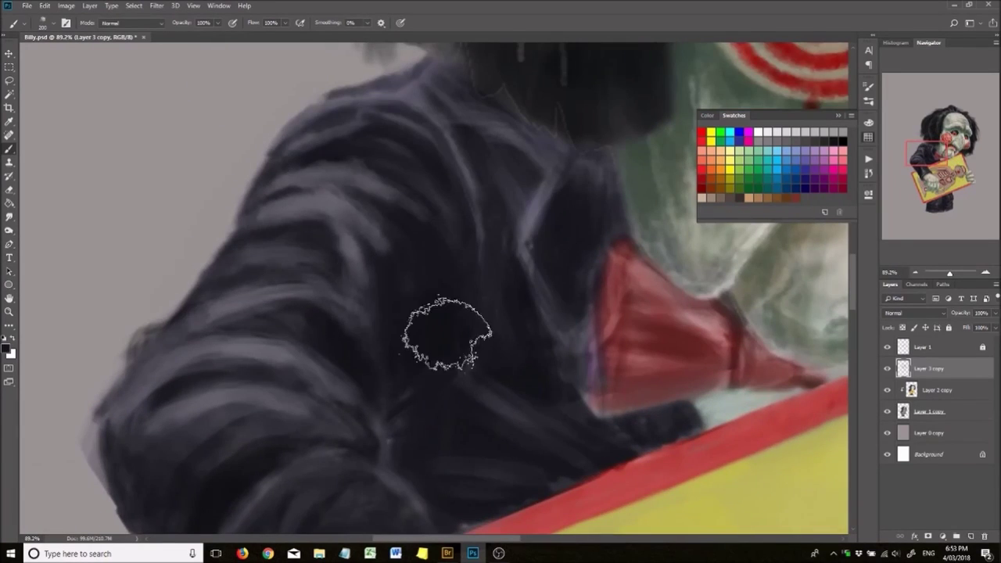
{"action": "scroll", "coordinate": [384, 339], "scroll_direction": "down", "scroll_amount": 3}
{"action": "scroll", "coordinate": [527, 298], "scroll_direction": "up", "scroll_amount": 2}
{"action": "scroll", "coordinate": [527, 298], "scroll_direction": "up", "scroll_amount": 3}
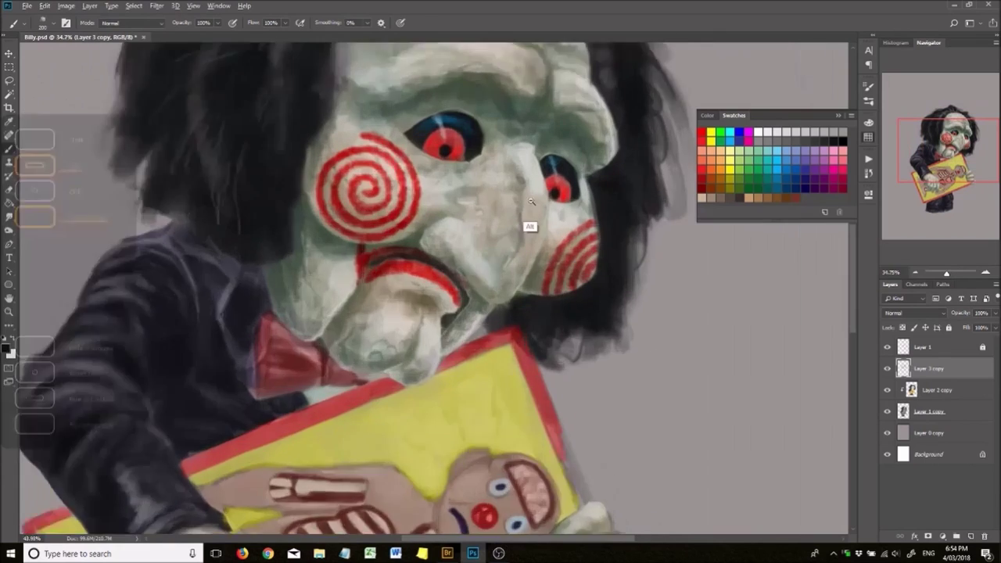
Repaint the bow tie in saturated red with dark red folds and edges, using a smaller brush.
{"action": "key", "text": "bracketleft"}
{"action": "key", "text": "bracketleft"}
{"action": "key", "text": "bracketleft"}
{"action": "scroll", "coordinate": [426, 381], "scroll_direction": "down", "scroll_amount": 3}
{"action": "scroll", "coordinate": [329, 400], "scroll_direction": "up", "scroll_amount": 5}
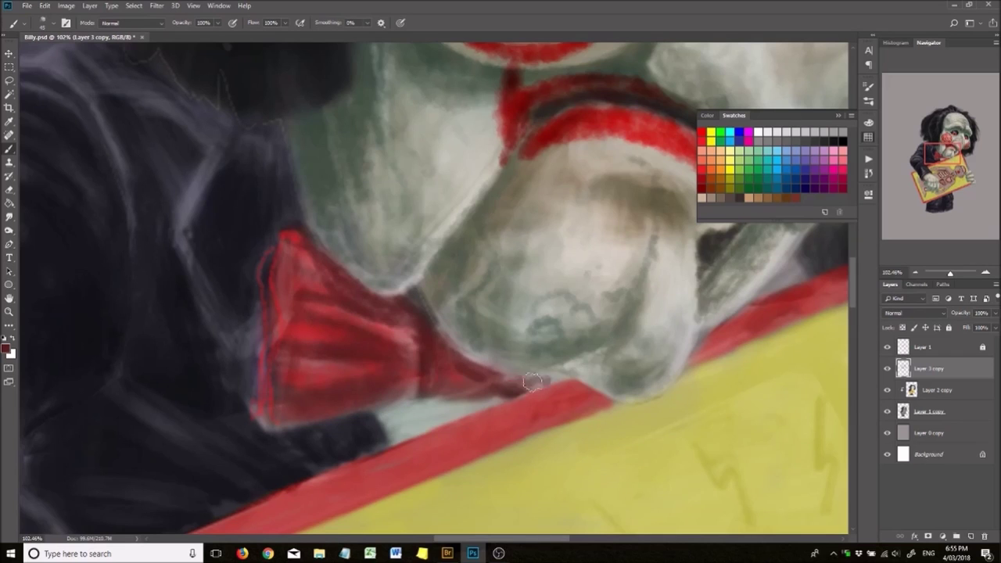
{"action": "scroll", "coordinate": [373, 431], "scroll_direction": "down", "scroll_amount": 5}
{"action": "scroll", "coordinate": [373, 316], "scroll_direction": "up", "scroll_amount": 6}
{"action": "mouse_move", "coordinate": [374, 315]}
{"action": "left_mouse_down"}
{"action": "mouse_move", "coordinate": [224, 376]}
{"action": "mouse_move", "coordinate": [387, 399]}
{"action": "left_mouse_up"}
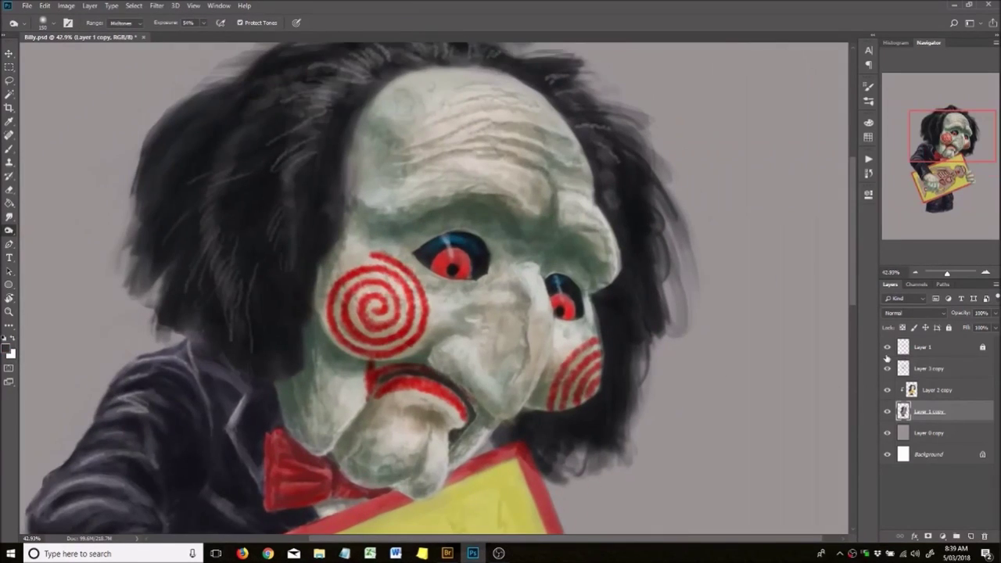
Add a new layer set to Multiply and shade the face with a soft light grey brush at 54% opacity.
{"action": "left_click", "coordinate": [969, 536]}
{"action": "left_click", "coordinate": [7, 350]}
{"action": "left_click", "coordinate": [827, 165]}
{"action": "key", "text": "b"}
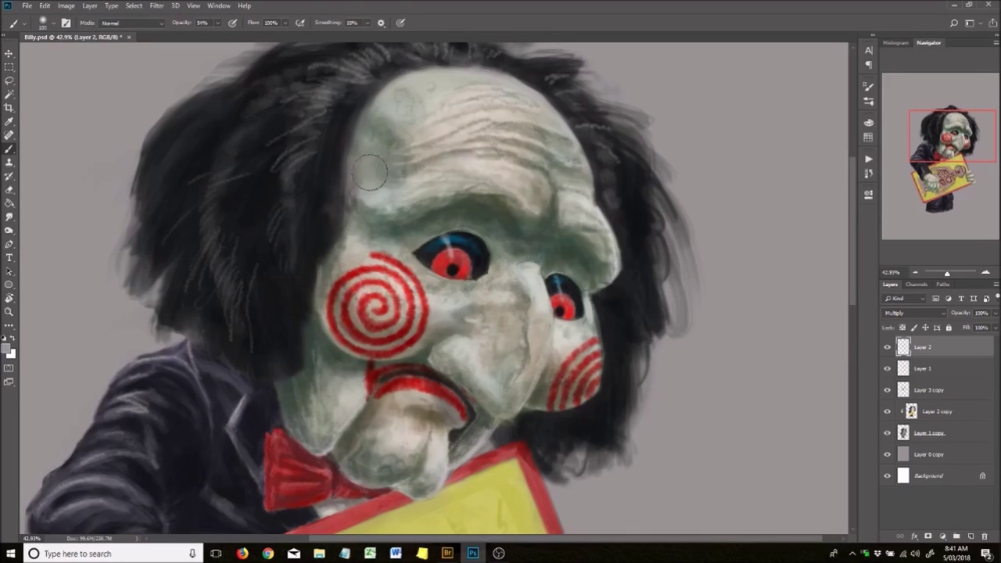
{"action": "mouse_move", "coordinate": [591, 244]}
{"action": "left_mouse_down"}
{"action": "mouse_move", "coordinate": [320, 246]}
{"action": "mouse_move", "coordinate": [501, 352]}
{"action": "left_mouse_up"}
{"action": "scroll", "coordinate": [560, 339], "scroll_direction": "up", "scroll_amount": 1}
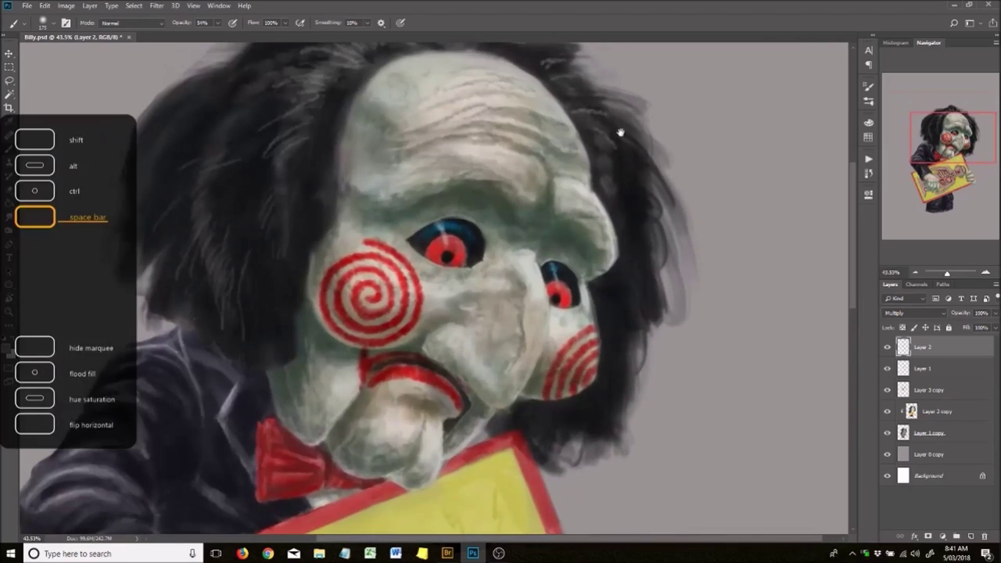
{"action": "scroll", "coordinate": [560, 339], "scroll_direction": "up", "scroll_amount": 3}
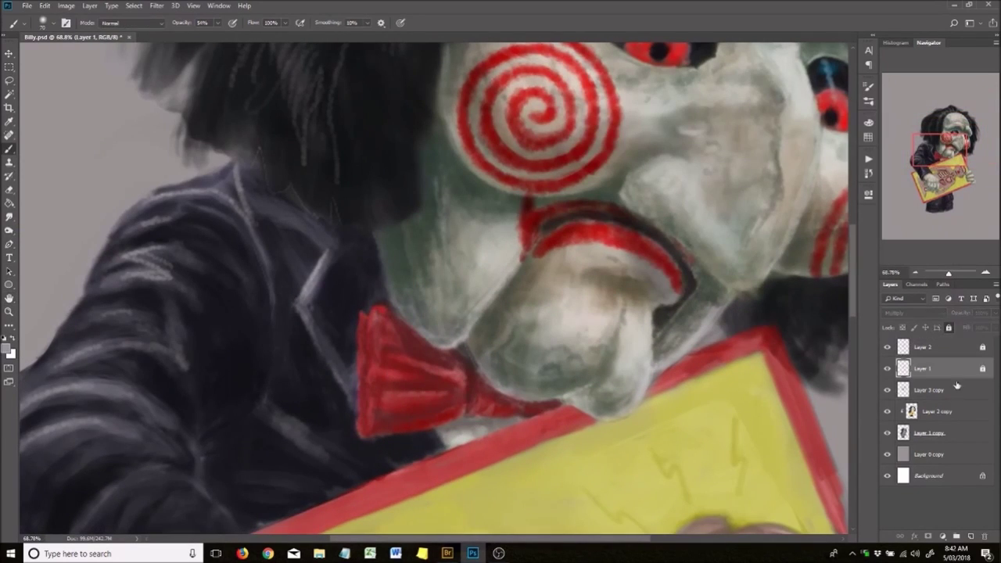
On Layer 3 copy, extend the bow tie's outer edge and highlight its folds with sampled reds at 100% brush opacity.
{"action": "left_click", "coordinate": [930, 389]}
{"action": "left_click", "coordinate": [366, 406], "text": "alt"}
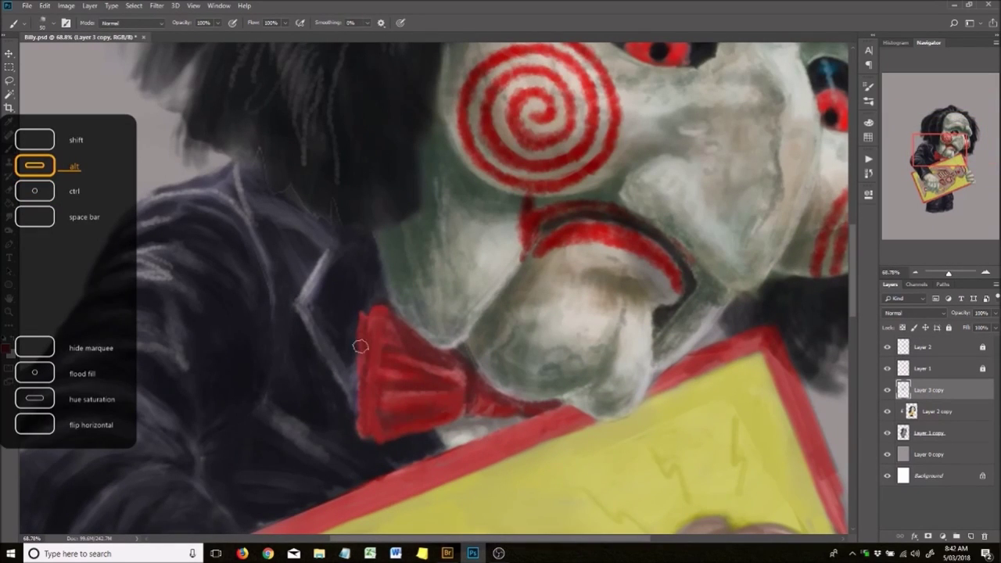
{"action": "left_click", "coordinate": [437, 401], "text": "alt"}
{"action": "left_click", "coordinate": [868, 137]}
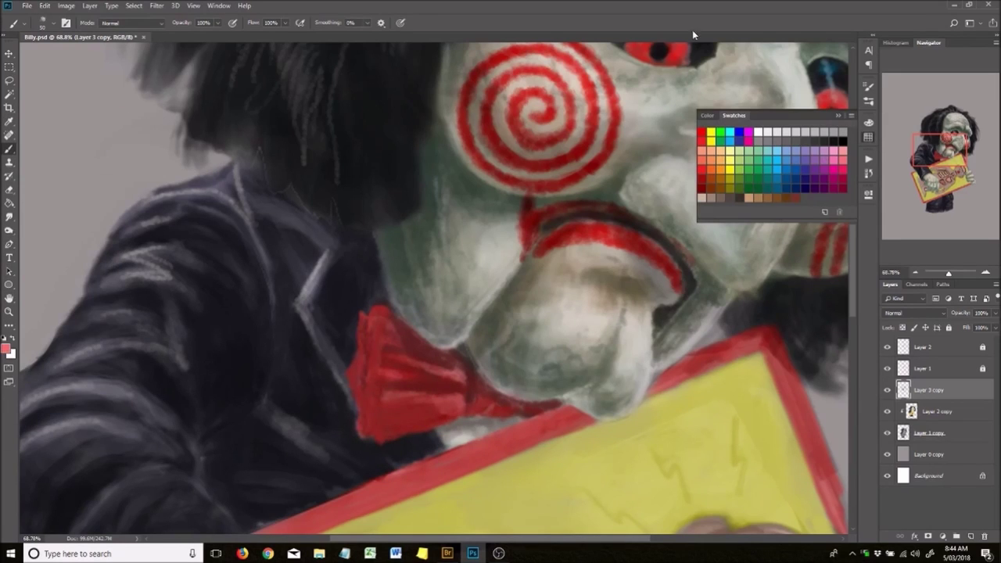
Return to Layer 3 copy and deepen the bow tie's folds and knot with dark red strokes.
{"action": "key", "text": "alt+bracketright"}
{"action": "key", "text": "alt+bracketright"}
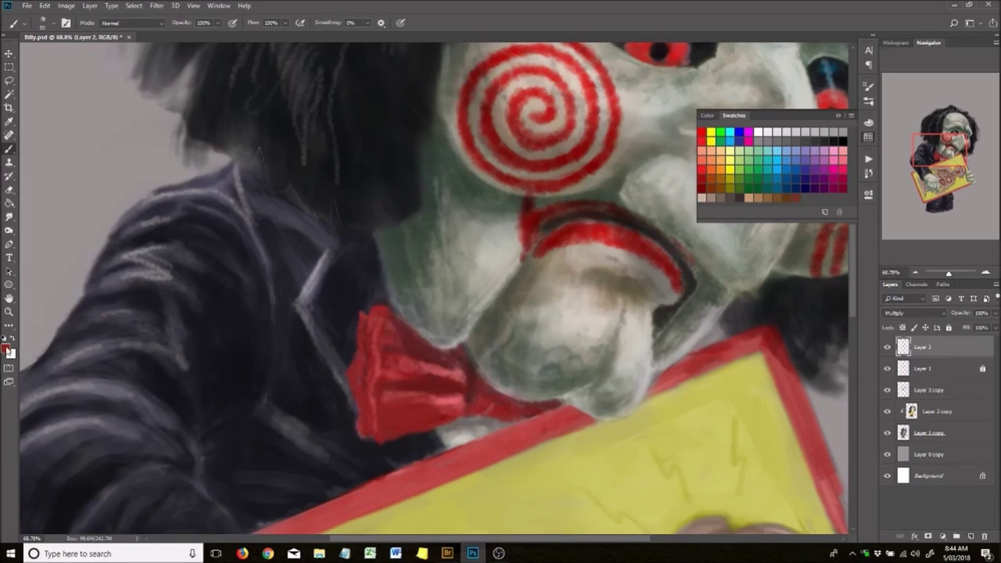
{"action": "scroll", "coordinate": [448, 295], "scroll_direction": "down", "scroll_amount": 3}
{"action": "key", "text": "alt+bracketleft"}
{"action": "key", "text": "alt+bracketleft"}
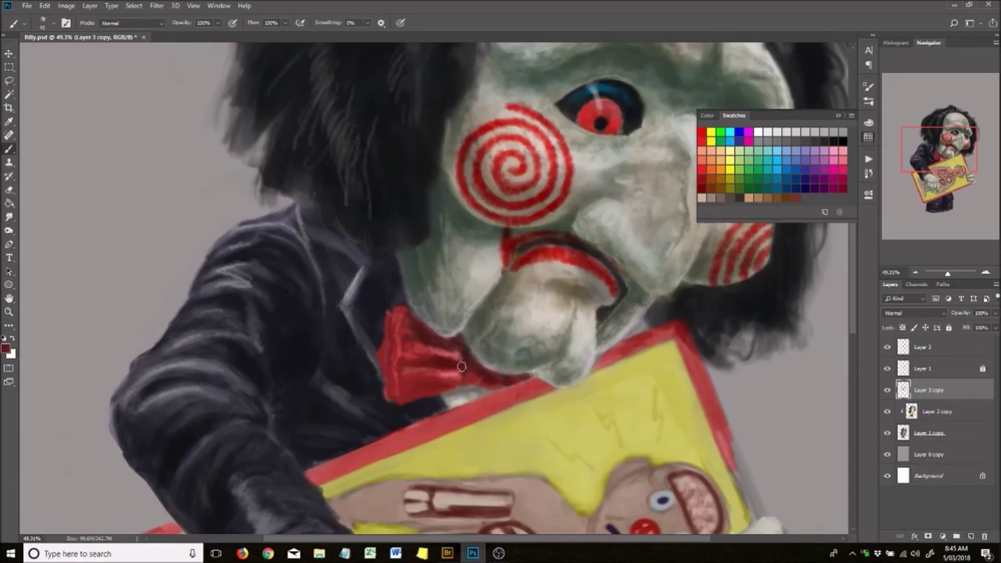
{"action": "left_click", "coordinate": [454, 374], "text": "alt"}
Paint the jacket's collar and lapel in grey-blue with dark navy edges.
{"action": "scroll", "coordinate": [457, 389], "scroll_direction": "up", "scroll_amount": 3}
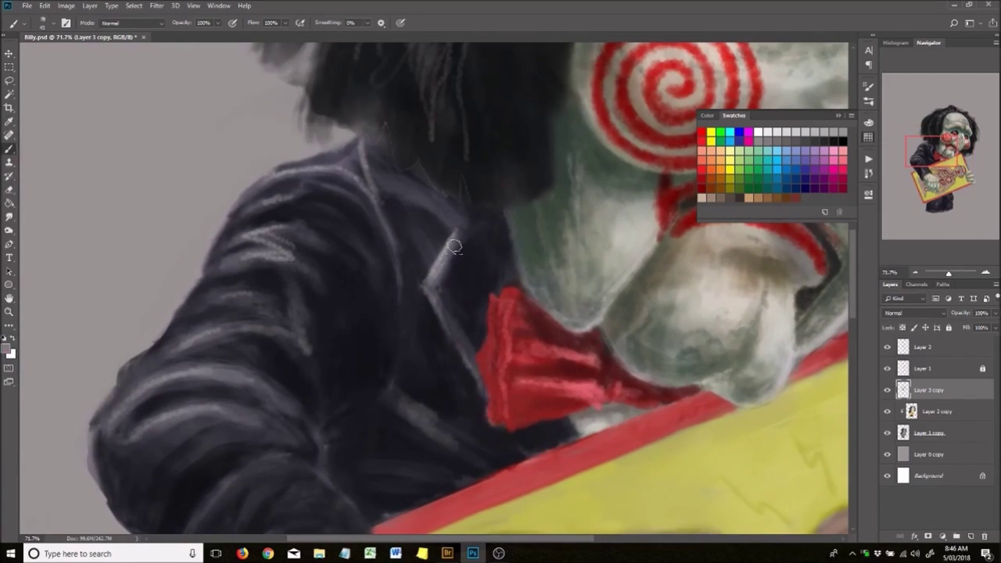
{"action": "key", "text": "space"}
{"action": "left_click_drag", "start_coordinate": [554, 310], "coordinate": [561, 356]}
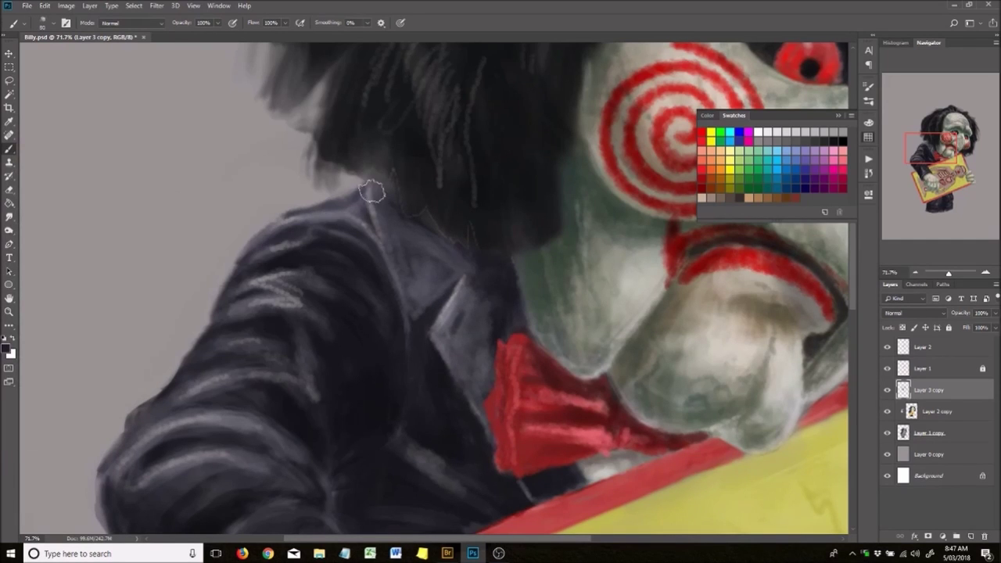
{"action": "key", "text": "bracketleft"}
{"action": "key", "text": "bracketleft"}
Repaint the forearm sleeve and cuff with the Cloudy Painting Tool Opacity Angle brush, adding a grey-blue highlight plane against dark folds.
{"action": "scroll", "coordinate": [347, 324], "scroll_direction": "down", "scroll_amount": 5}
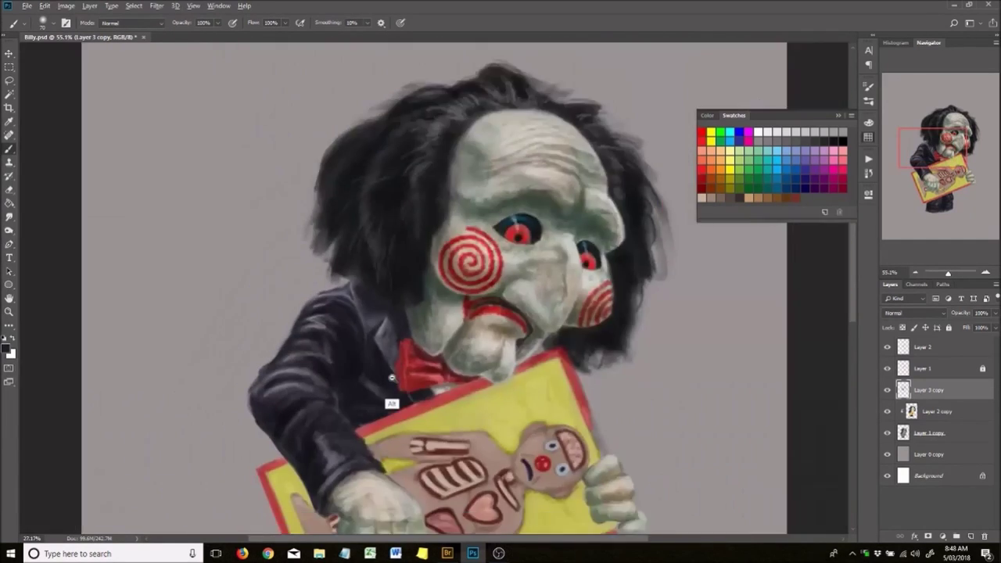
{"action": "scroll", "coordinate": [310, 327], "scroll_direction": "up", "scroll_amount": 3}
{"action": "key", "text": "bracketleft"}
{"action": "key", "text": "bracketleft"}
{"action": "scroll", "coordinate": [313, 290], "scroll_direction": "up", "scroll_amount": 3}
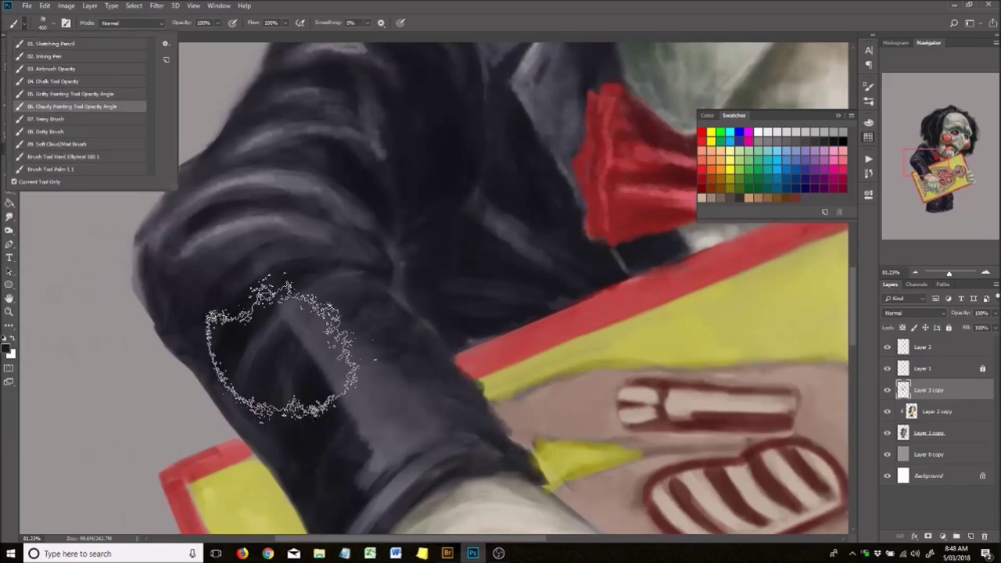
{"action": "scroll", "coordinate": [356, 428], "scroll_direction": "down", "scroll_amount": 2}
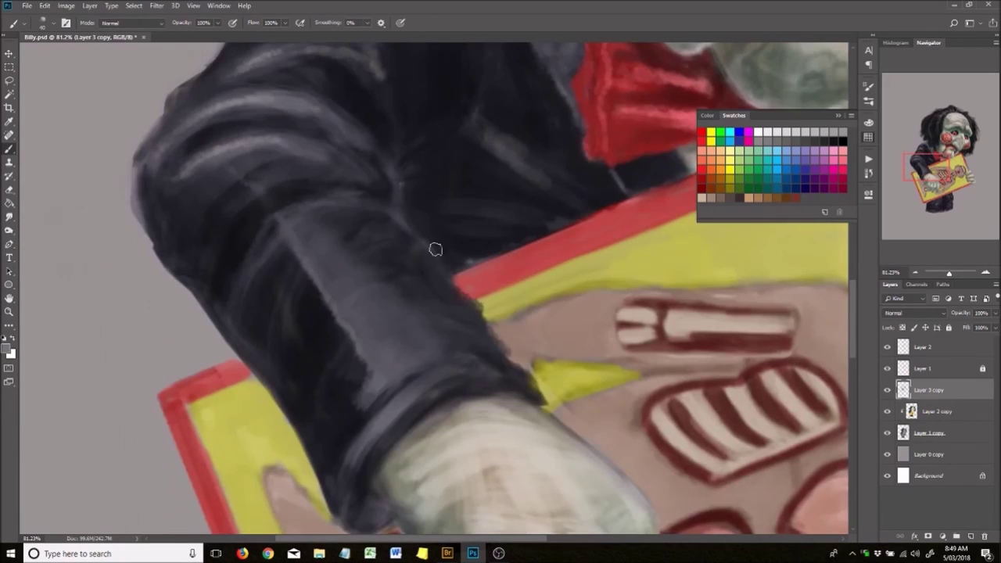
{"action": "scroll", "coordinate": [395, 379], "scroll_direction": "down", "scroll_amount": 2}
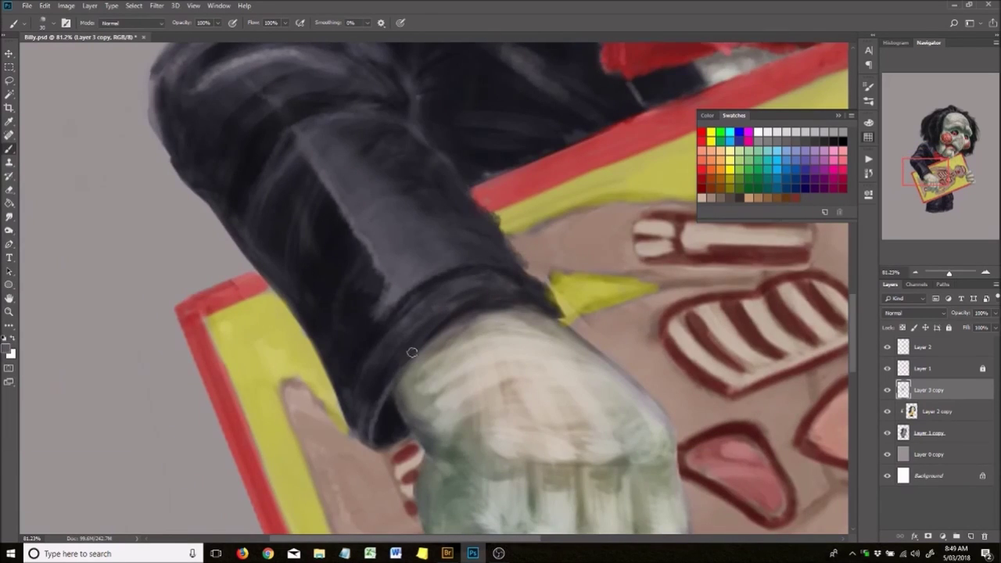
{"action": "scroll", "coordinate": [423, 328], "scroll_direction": "down", "scroll_amount": 3}
Blend the upper sleeve folds and the jacket's chest area with dark navy and grey strokes.
{"action": "scroll", "coordinate": [432, 313], "scroll_direction": "up", "scroll_amount": 3}
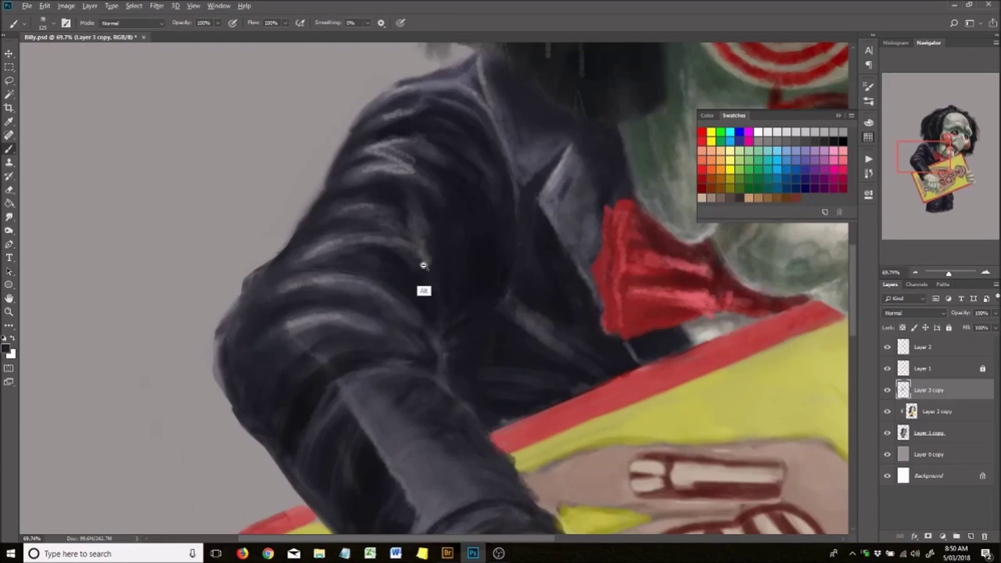
{"action": "scroll", "coordinate": [424, 266], "scroll_direction": "up", "scroll_amount": 1}
{"action": "scroll", "coordinate": [385, 320], "scroll_direction": "down", "scroll_amount": 2}
{"action": "scroll", "coordinate": [358, 241], "scroll_direction": "up", "scroll_amount": 3}
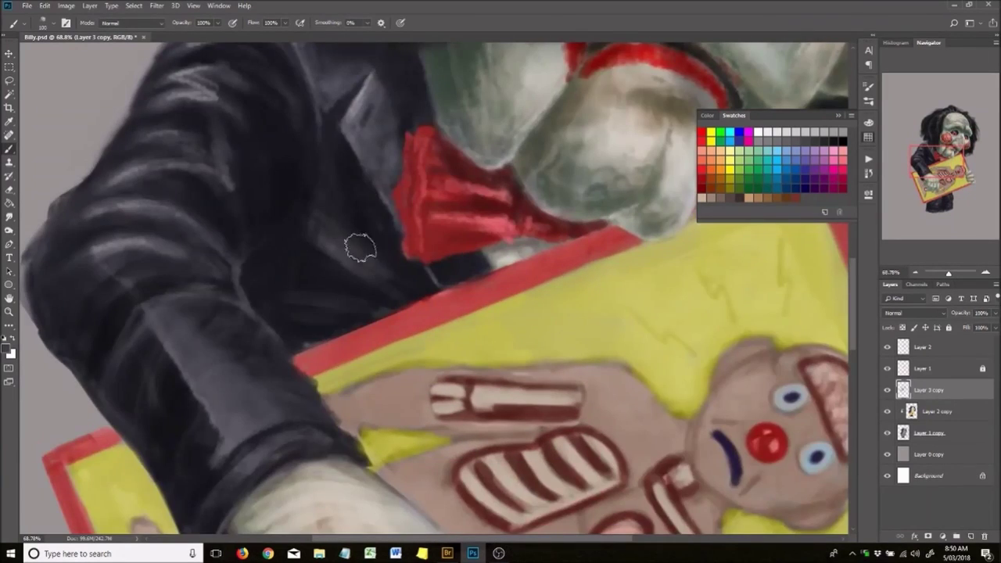
Outline the collar and lapel notch with thin light grey edge highlights.
{"action": "scroll", "coordinate": [229, 308], "scroll_direction": "down", "scroll_amount": 3}
{"action": "scroll", "coordinate": [250, 250], "scroll_direction": "up", "scroll_amount": 4}
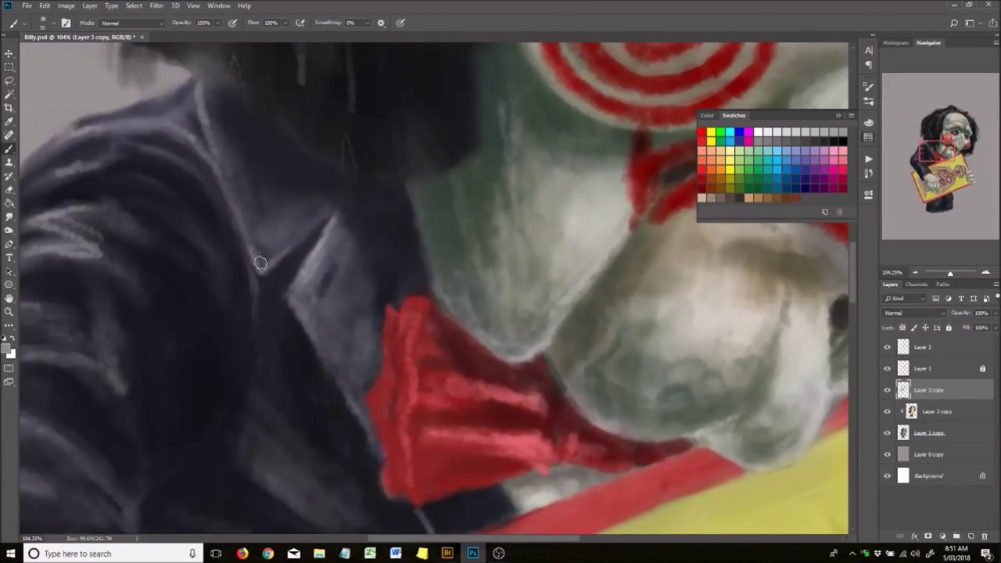
{"action": "scroll", "coordinate": [302, 253], "scroll_direction": "down", "scroll_amount": 3}
{"action": "scroll", "coordinate": [293, 331], "scroll_direction": "up", "scroll_amount": 3}
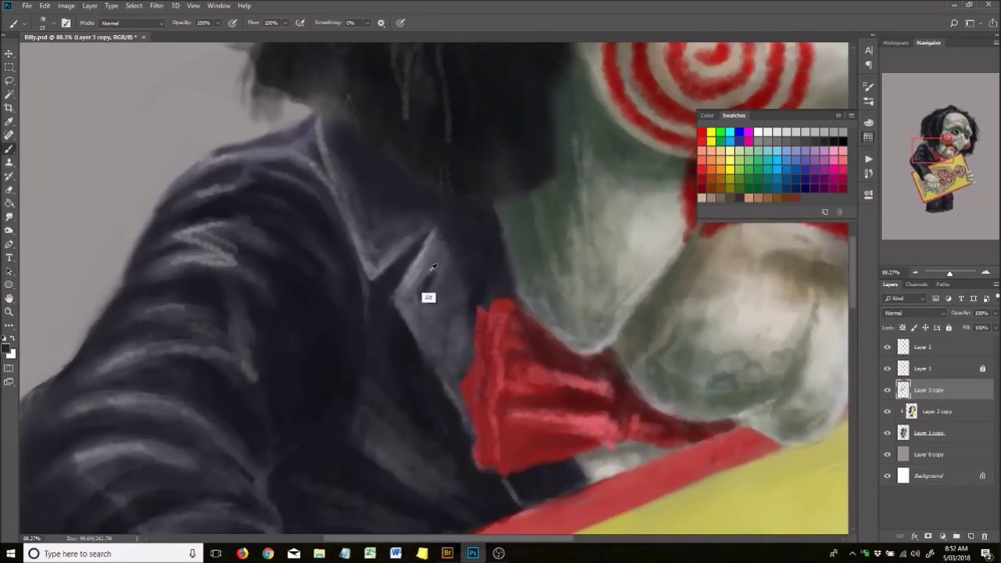
Repaint the trousers below the game board in dark navy with grey vertical folds and a center leg crease.
{"action": "scroll", "coordinate": [427, 275], "scroll_direction": "down", "scroll_amount": 2}
{"action": "scroll", "coordinate": [373, 260], "scroll_direction": "down", "scroll_amount": 2}
{"action": "scroll", "coordinate": [420, 253], "scroll_direction": "up", "scroll_amount": 3}
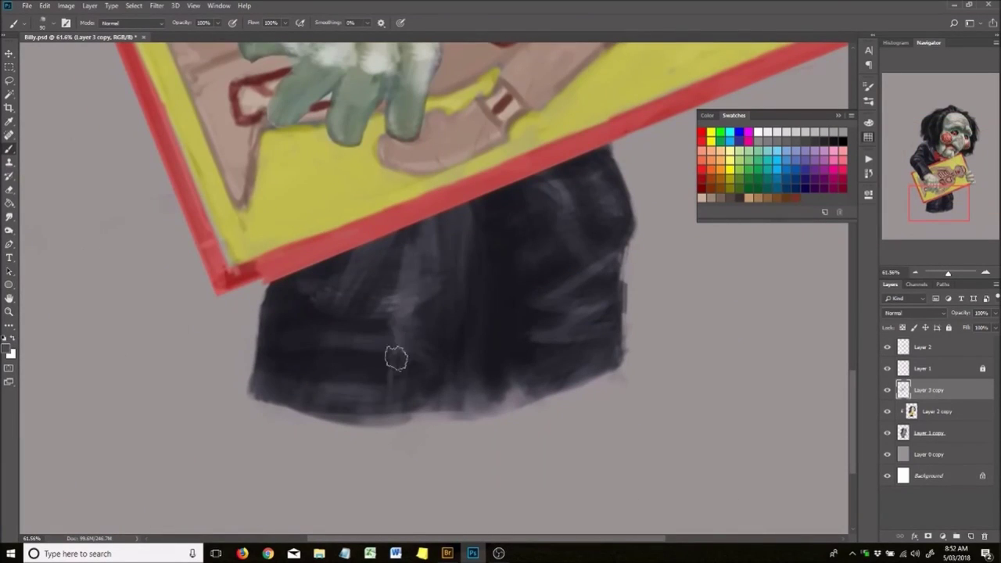
{"action": "scroll", "coordinate": [525, 276], "scroll_direction": "down", "scroll_amount": 1}
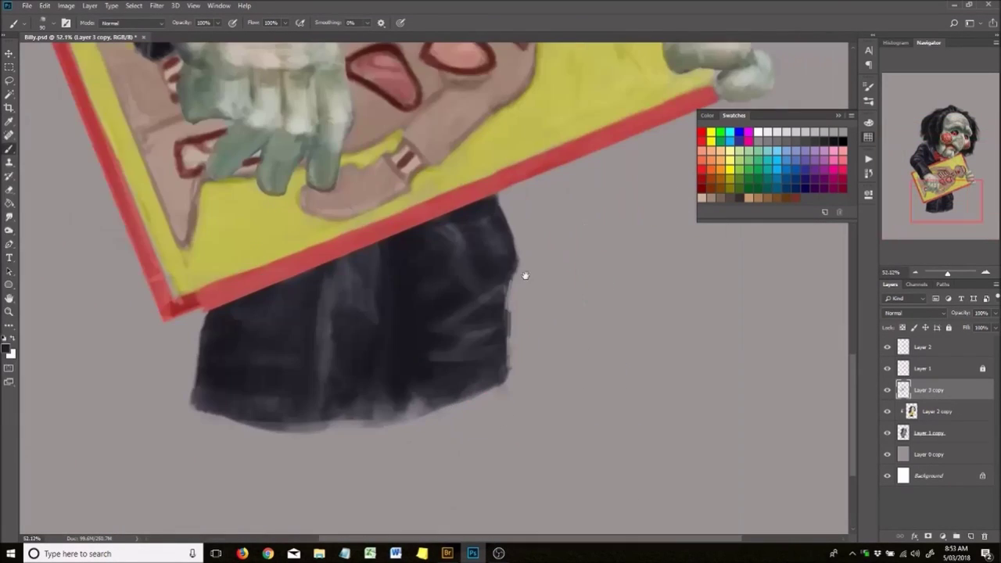
{"action": "scroll", "coordinate": [474, 374], "scroll_direction": "up", "scroll_amount": 2}
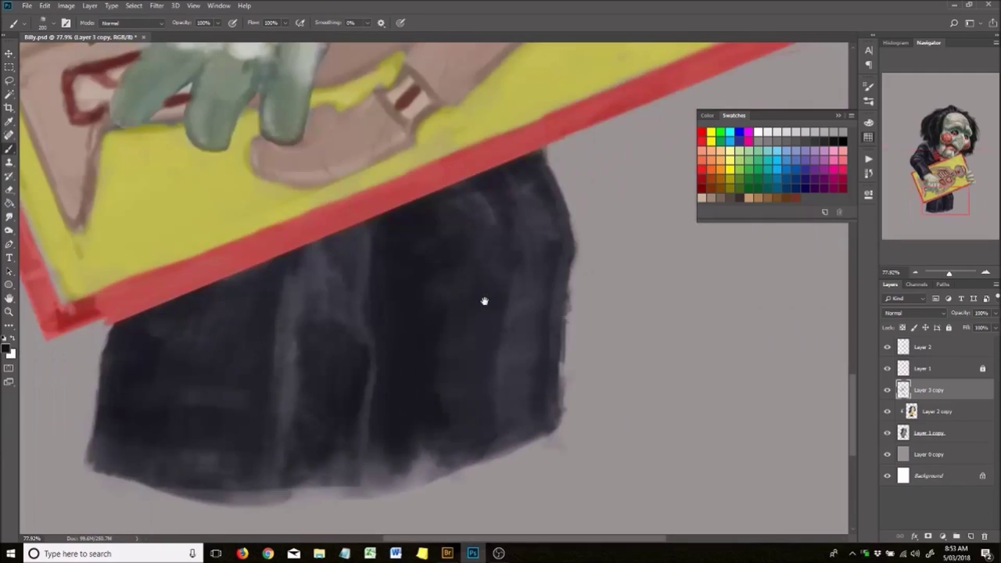
{"action": "scroll", "coordinate": [270, 394], "scroll_direction": "down", "scroll_amount": 3}
{"action": "scroll", "coordinate": [407, 420], "scroll_direction": "up", "scroll_amount": 3}
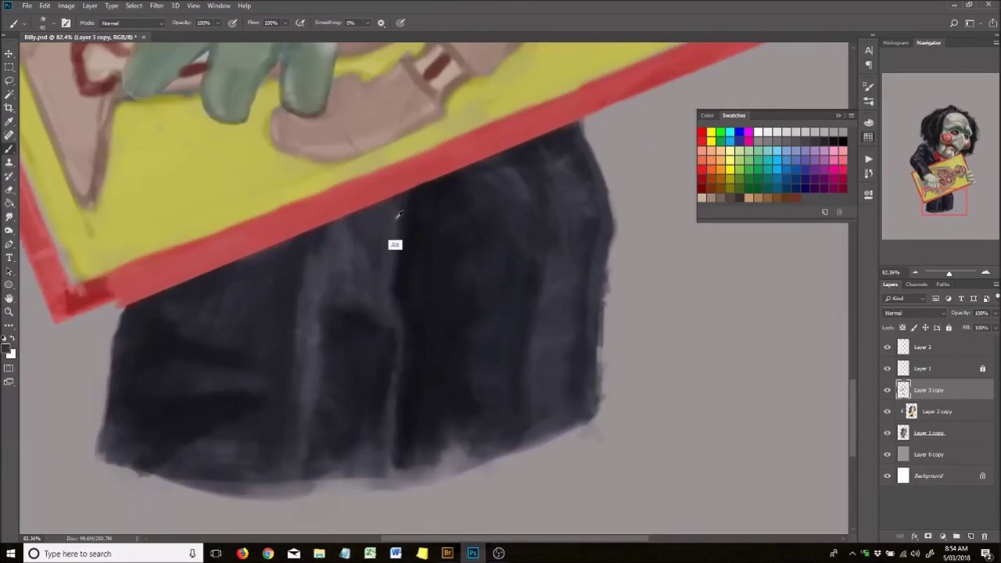
{"action": "scroll", "coordinate": [393, 243], "scroll_direction": "up", "scroll_amount": 2}
{"action": "scroll", "coordinate": [418, 414], "scroll_direction": "down", "scroll_amount": 2}
Sharpen the jacket cuff above the wrist with a thin light edge highlight and dark shading.
{"action": "scroll", "coordinate": [416, 275], "scroll_direction": "down", "scroll_amount": 3}
{"action": "scroll", "coordinate": [441, 320], "scroll_direction": "up", "scroll_amount": 3}
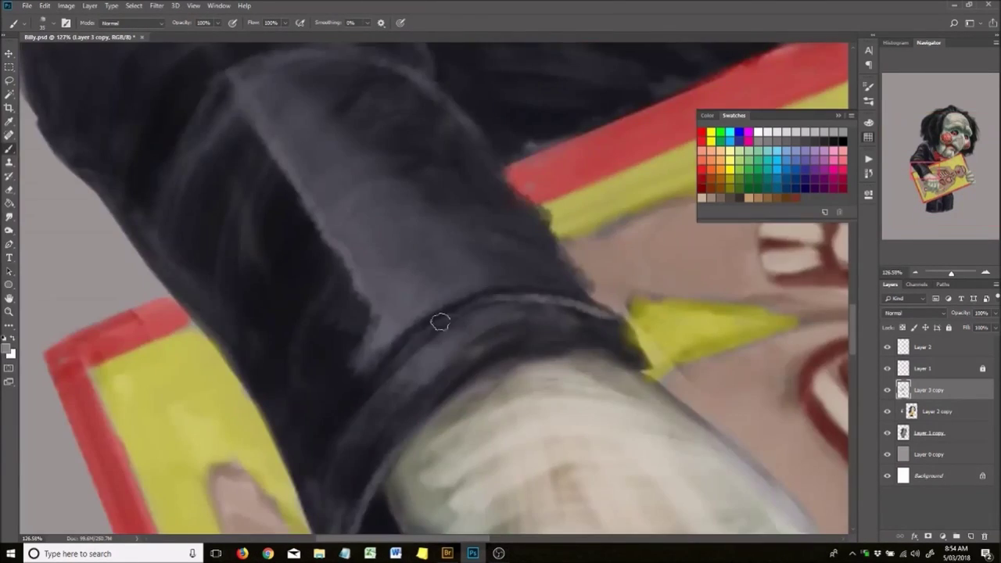
{"action": "scroll", "coordinate": [441, 320], "scroll_direction": "down", "scroll_amount": 3}
Widen the layers area and clean up the bow tie's lower edge and the jacket beneath it.
{"action": "left_click_drag", "start_coordinate": [878, 322], "coordinate": [842, 321]}
{"action": "scroll", "coordinate": [425, 273], "scroll_direction": "up", "scroll_amount": 5}
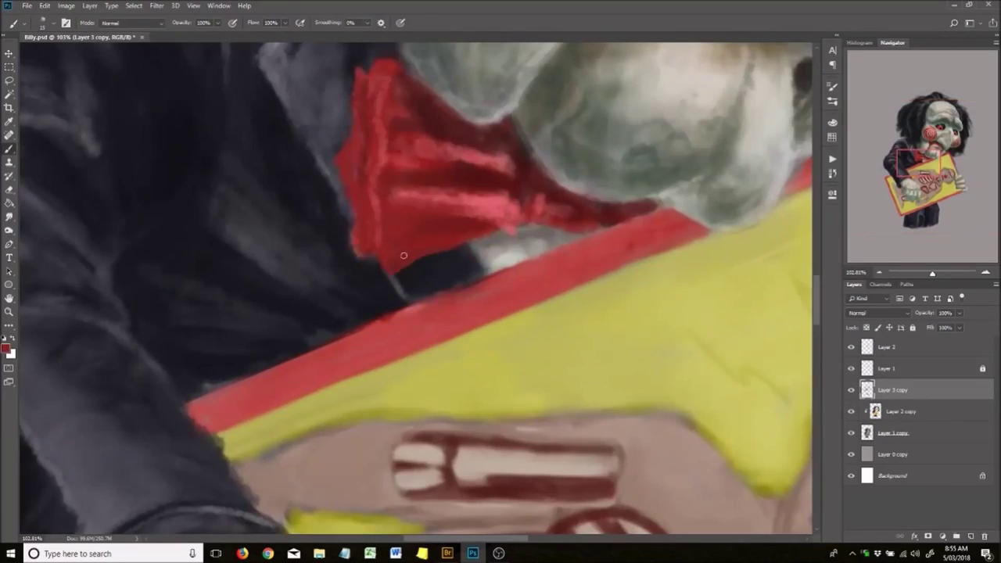
{"action": "scroll", "coordinate": [434, 195], "scroll_direction": "down", "scroll_amount": 6}
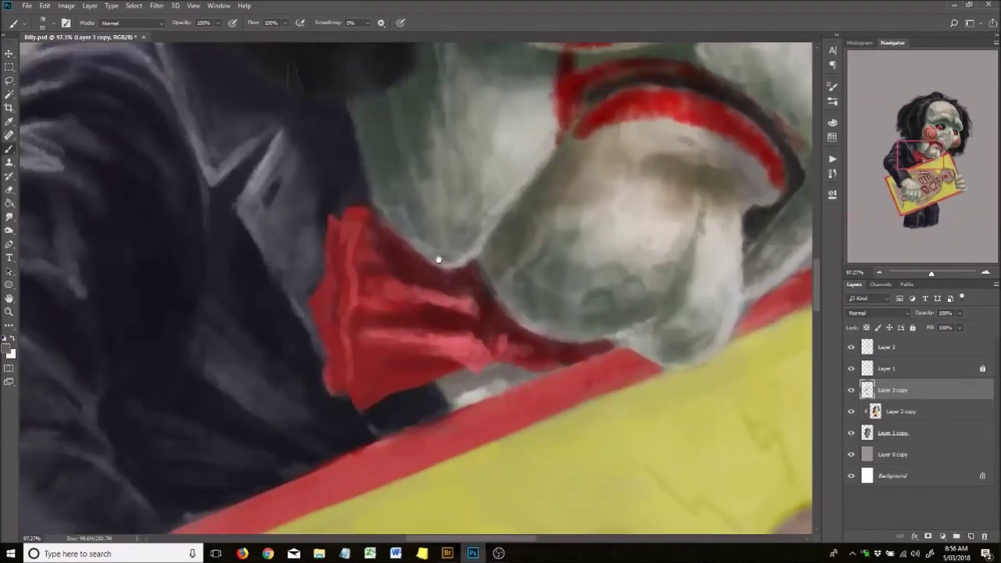
Refine the nose's bridge, side and tip with sampled pale skin tones and a small brush.
{"action": "scroll", "coordinate": [355, 260], "scroll_direction": "up", "scroll_amount": 4}
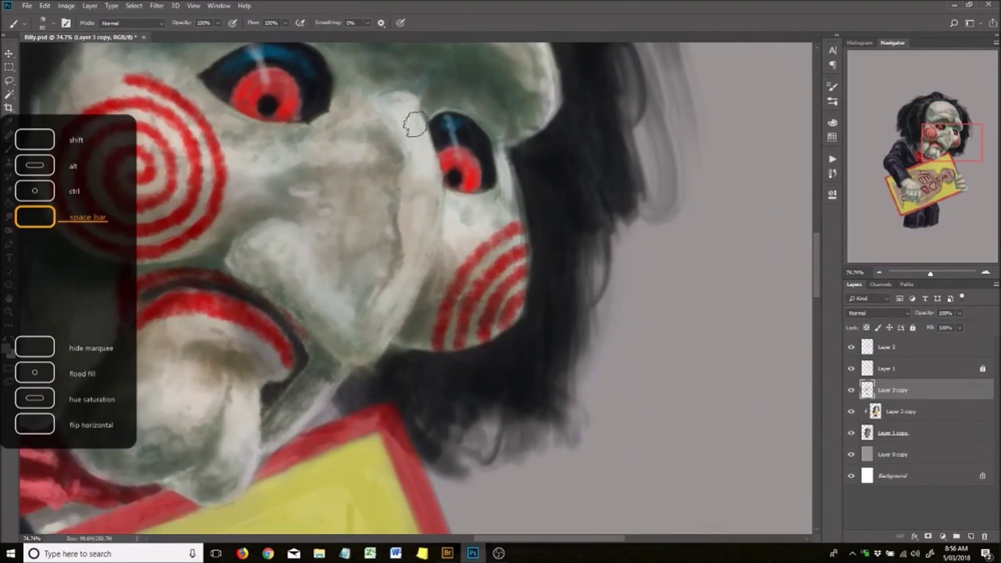
{"action": "scroll", "coordinate": [409, 105], "scroll_direction": "down", "scroll_amount": 4}
{"action": "scroll", "coordinate": [404, 255], "scroll_direction": "up", "scroll_amount": 6}
{"action": "scroll", "coordinate": [371, 305], "scroll_direction": "down", "scroll_amount": 2}
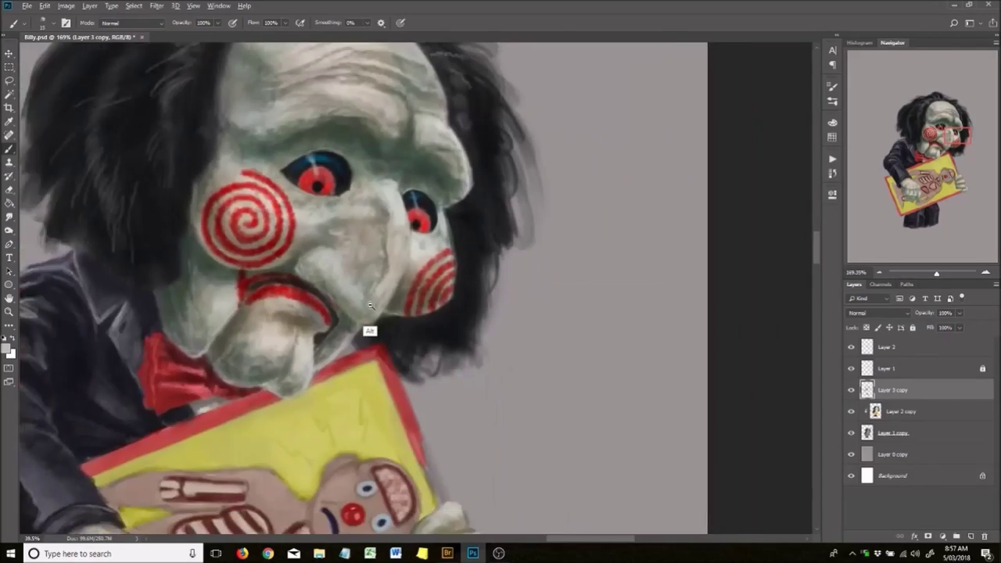
{"action": "scroll", "coordinate": [371, 306], "scroll_direction": "up", "scroll_amount": 3}
{"action": "scroll", "coordinate": [407, 222], "scroll_direction": "down", "scroll_amount": 3}
{"action": "scroll", "coordinate": [407, 221], "scroll_direction": "up", "scroll_amount": 4}
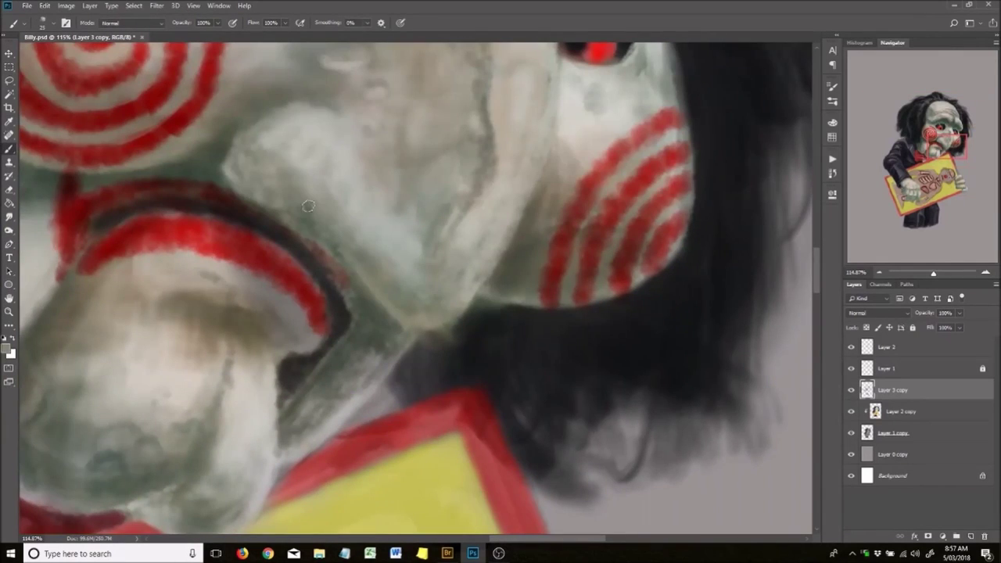
Fill the gap between nose, jaw and board with dark hair color and clean up the nose tip and jaw edges.
{"action": "left_click_drag", "start_coordinate": [456, 314], "coordinate": [362, 419]}
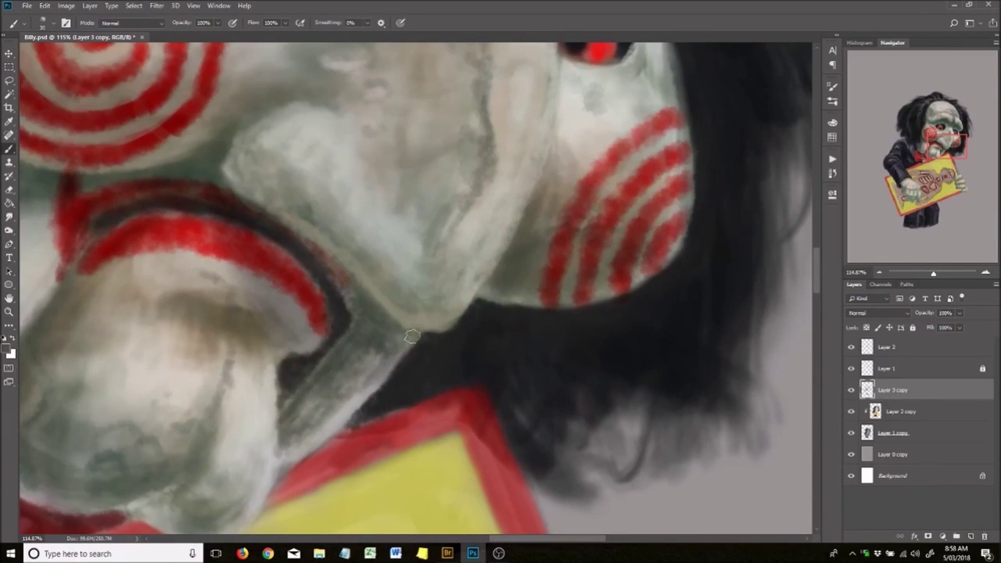
{"action": "scroll", "coordinate": [412, 337], "scroll_direction": "down", "scroll_amount": 3}
{"action": "scroll", "coordinate": [385, 286], "scroll_direction": "up", "scroll_amount": 3}
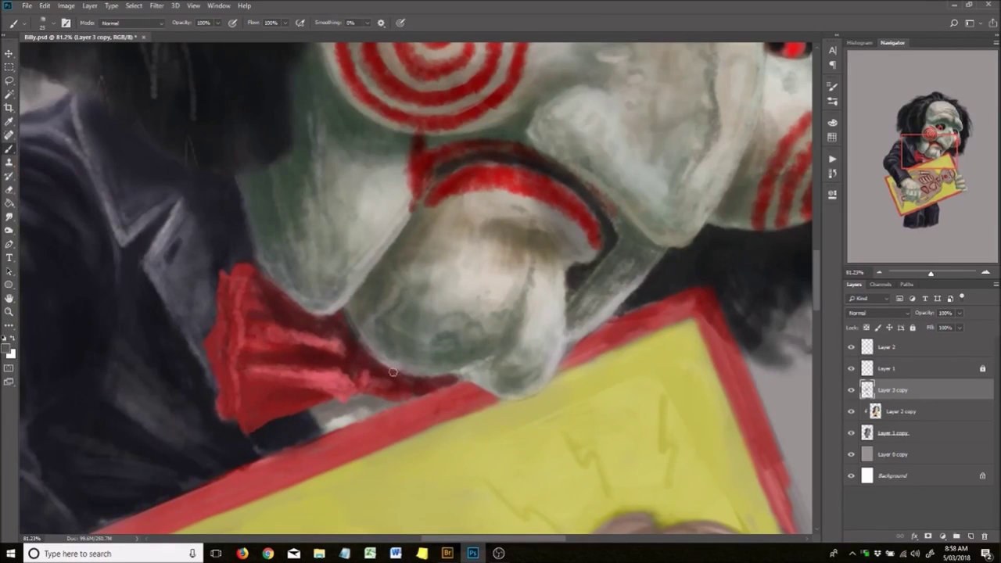
Try erasing the wispy outer edges of the hair on Layer 1 copy and revert to an earlier history state.
{"action": "scroll", "coordinate": [467, 370], "scroll_direction": "down", "scroll_amount": 4}
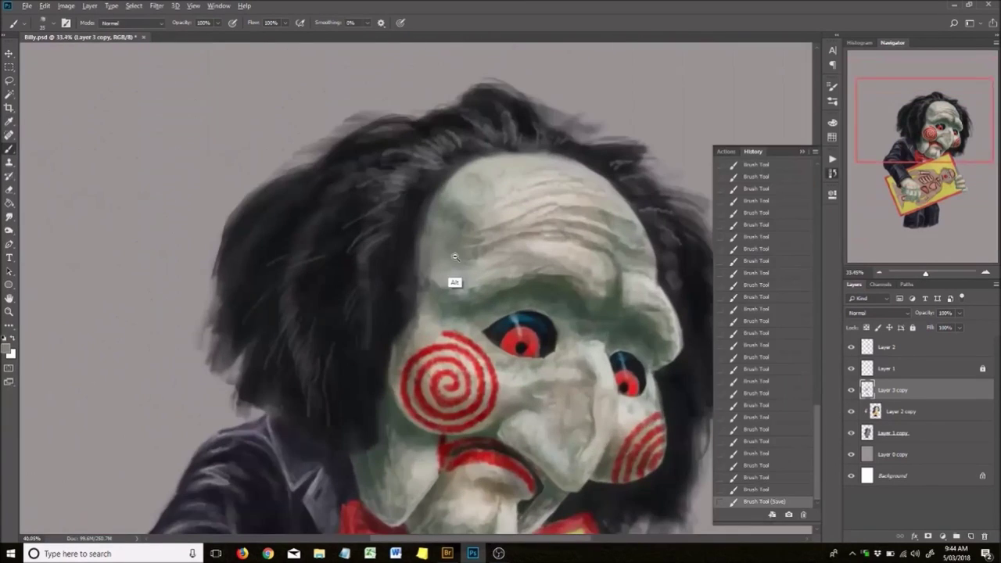
{"action": "left_click_drag", "start_coordinate": [347, 123], "coordinate": [211, 313]}
{"action": "scroll", "coordinate": [313, 174], "scroll_direction": "down", "scroll_amount": 2}
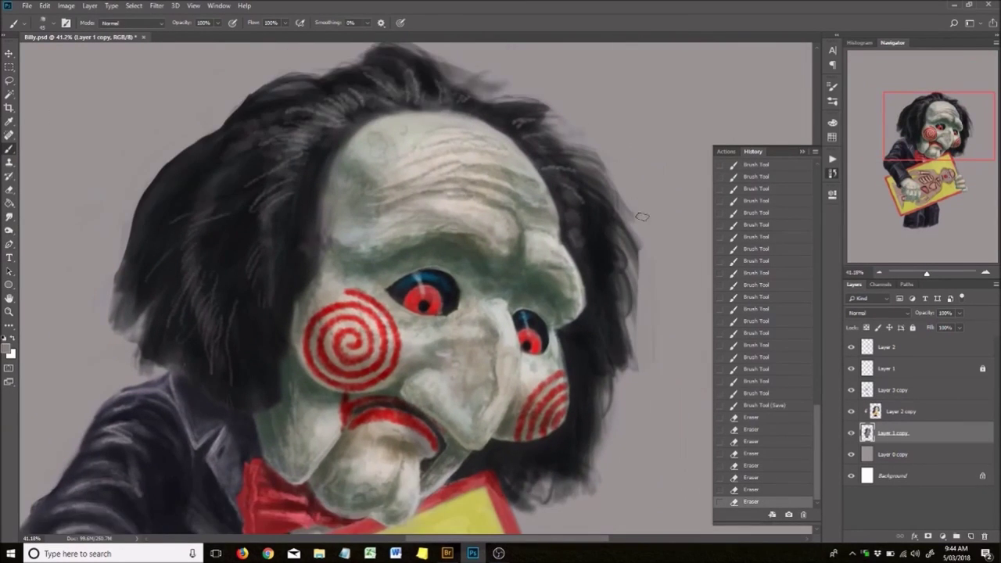
{"action": "left_click", "coordinate": [775, 393]}
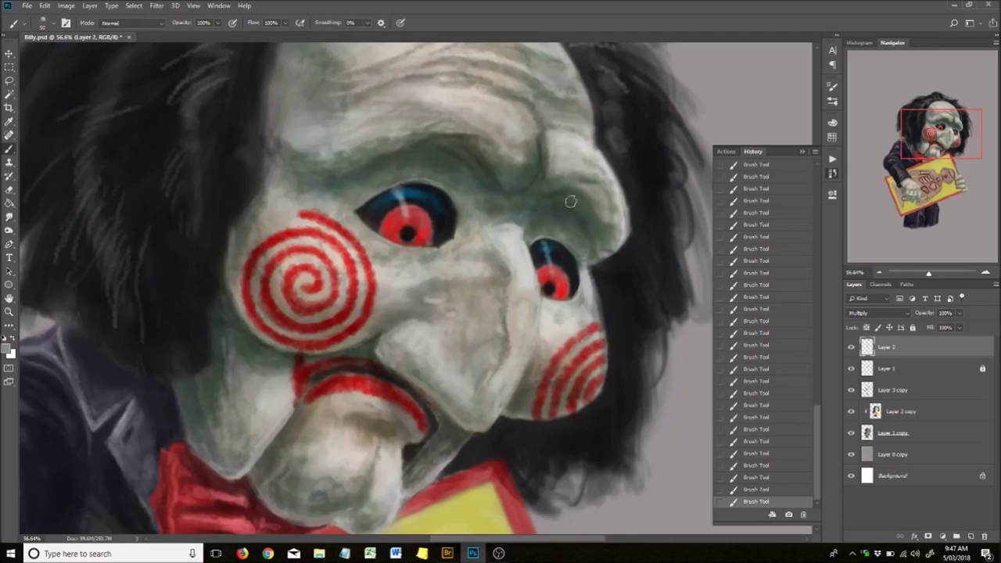
On the Multiply layer Layer 2, shade the facial recesses and darken the trousers beneath the board with grey strokes.
{"action": "left_click", "coordinate": [365, 259], "text": "ctrl"}
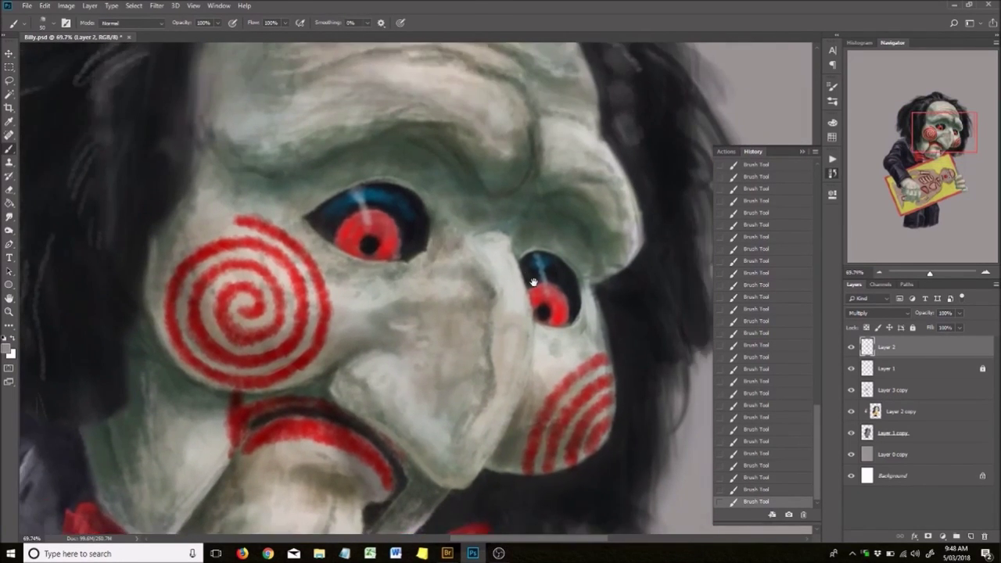
{"action": "left_click", "coordinate": [484, 329], "text": "ctrl+alt"}
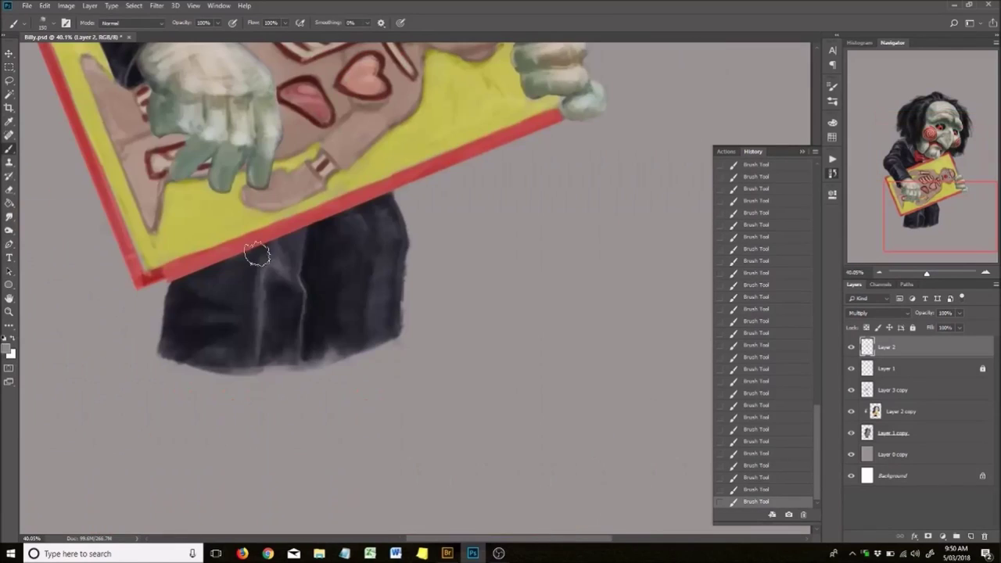
{"action": "key", "text": "space"}
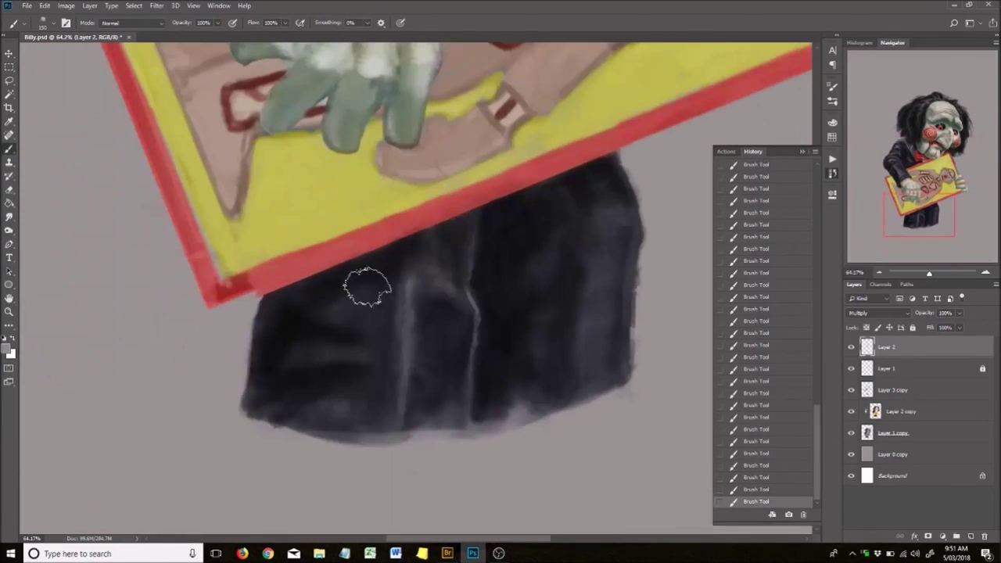
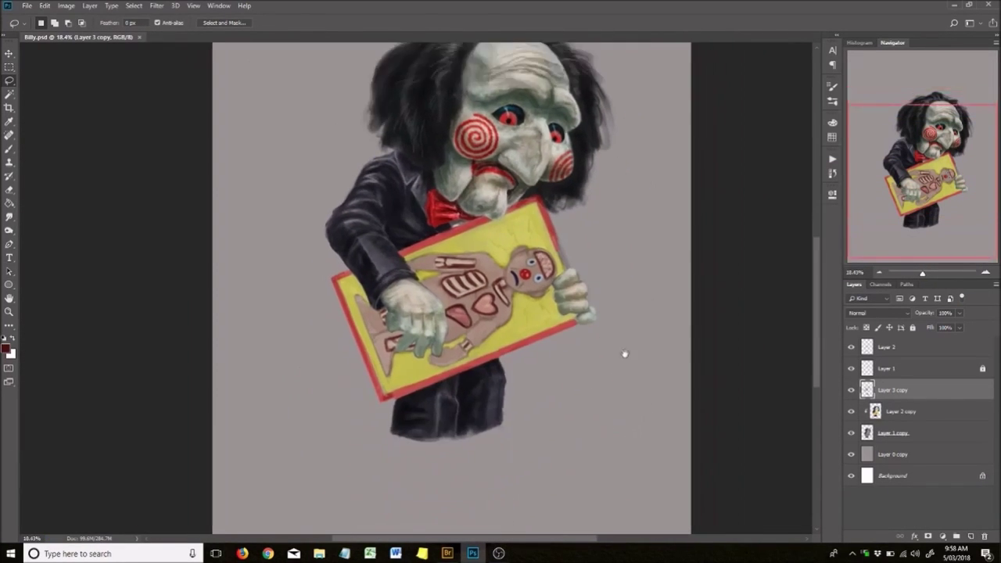
Refine the knuckles and fingers of the hand over the board on Layer 3 copy using sampled skin tones.
{"action": "key", "text": "b"}
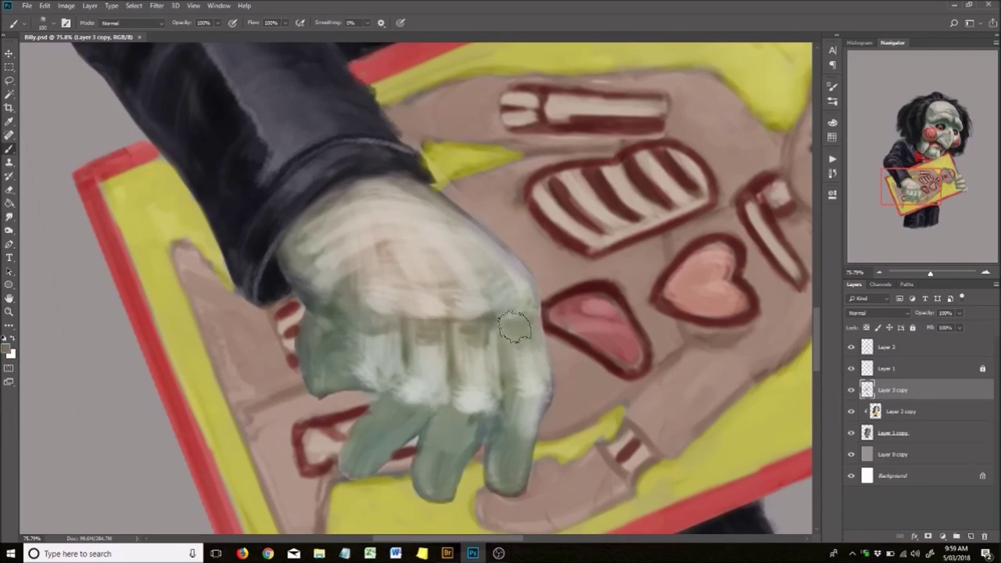
{"action": "left_click", "coordinate": [493, 314], "text": "alt"}
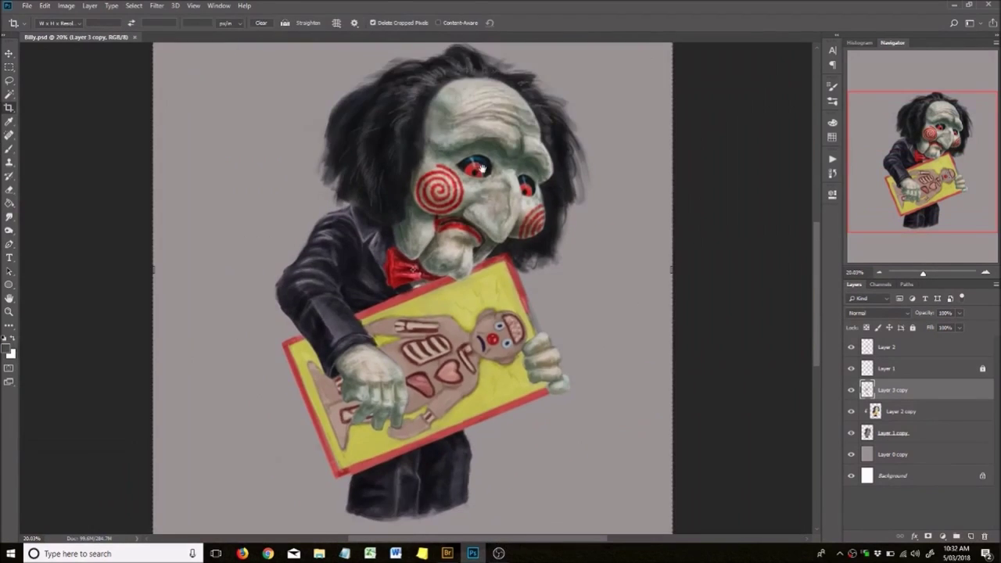
Try shifting the lassoed cheek spiral on the face layers and revert to the saved history state.
{"action": "left_click_drag", "start_coordinate": [256, 245], "coordinate": [218, 264]}
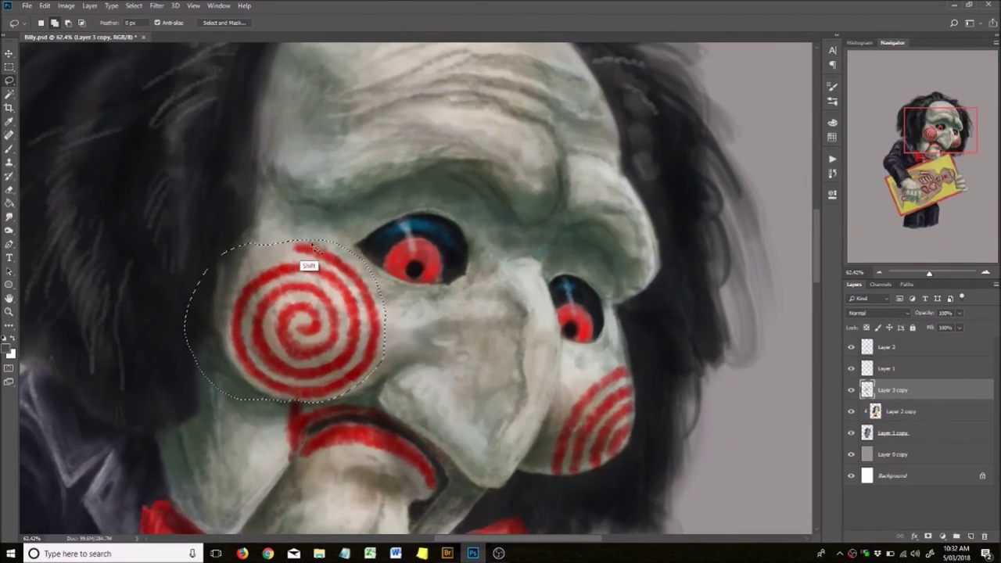
{"action": "key", "text": "ctrl+d"}
{"action": "key", "text": "alt+bracketright"}
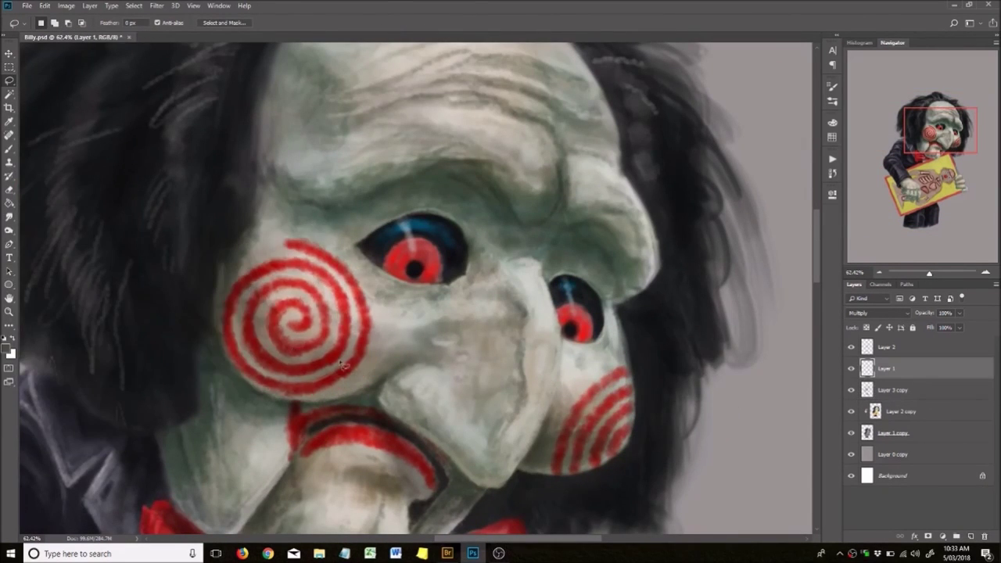
{"action": "key", "text": "ctrl+0"}
{"action": "left_click", "coordinate": [832, 173]}
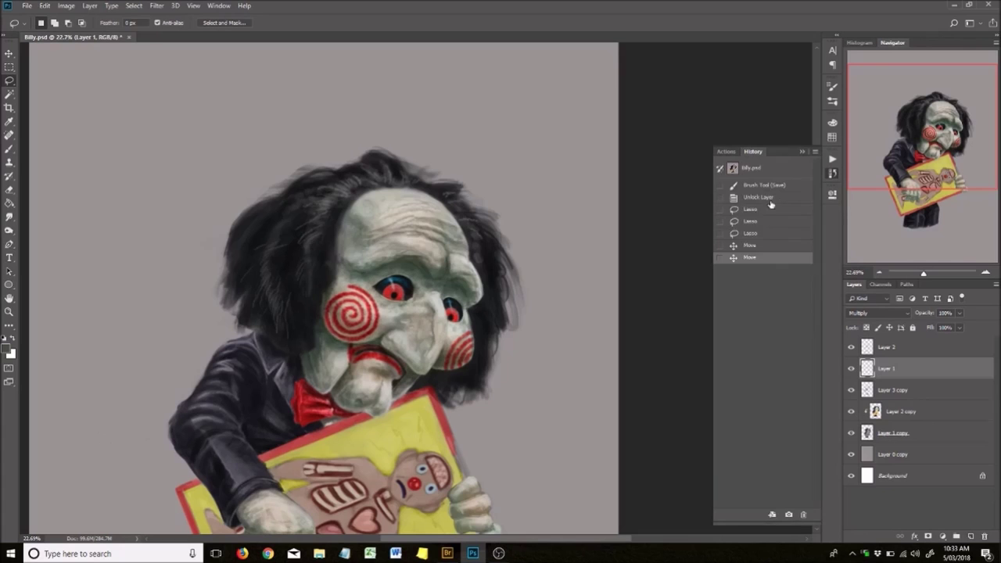
{"action": "left_click", "coordinate": [758, 197]}
{"action": "left_click", "coordinate": [752, 269]}
{"action": "left_click", "coordinate": [785, 246]}
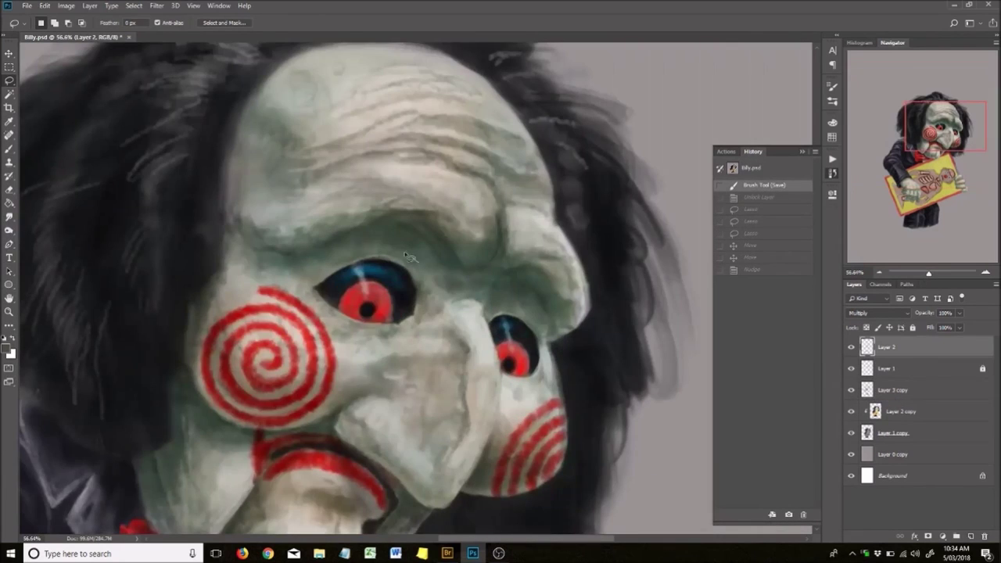
Lasso the larger eye, paste a copy in place on a new layer, enlarge it and erase its surrounding edges to blend.
{"action": "left_click_drag", "start_coordinate": [395, 262], "coordinate": [398, 267]}
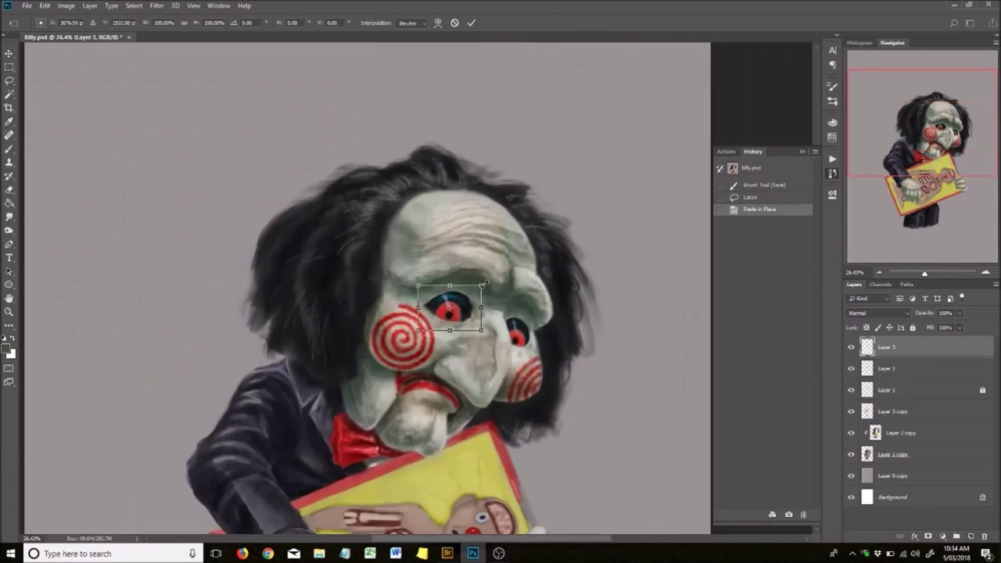
{"action": "left_click_drag", "start_coordinate": [525, 335], "coordinate": [526, 413]}
{"action": "key", "text": "Return"}
{"action": "key", "text": "ctrl+0"}
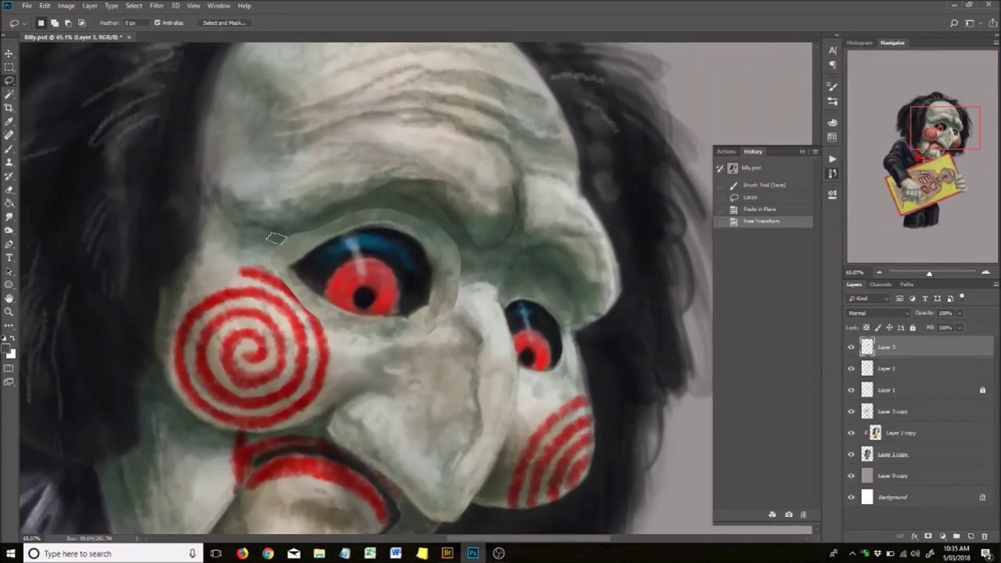
{"action": "left_click_drag", "start_coordinate": [552, 334], "coordinate": [506, 304]}
Lasso the smaller eye, paste a copy in place and enlarge it to 119.60% with a rotation of 0.73 degrees.
{"action": "mouse_move", "coordinate": [460, 272]}
{"action": "left_mouse_down"}
{"action": "mouse_move", "coordinate": [507, 270]}
{"action": "mouse_move", "coordinate": [477, 332]}
{"action": "mouse_move", "coordinate": [535, 252]}
{"action": "left_mouse_up"}
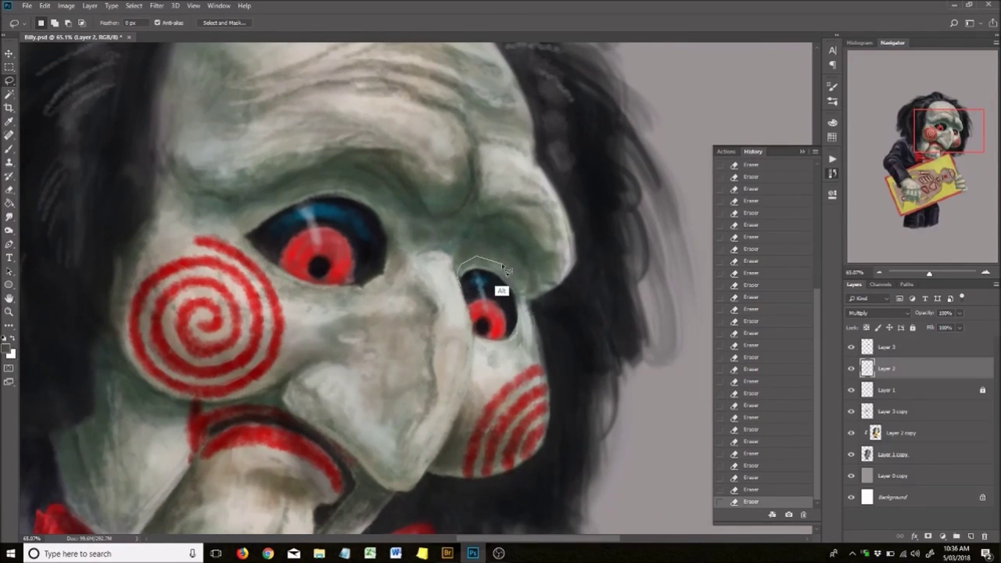
{"action": "key", "text": "ctrl+c"}
{"action": "key", "text": "ctrl+shift+v"}
{"action": "key", "text": "ctrl+t"}
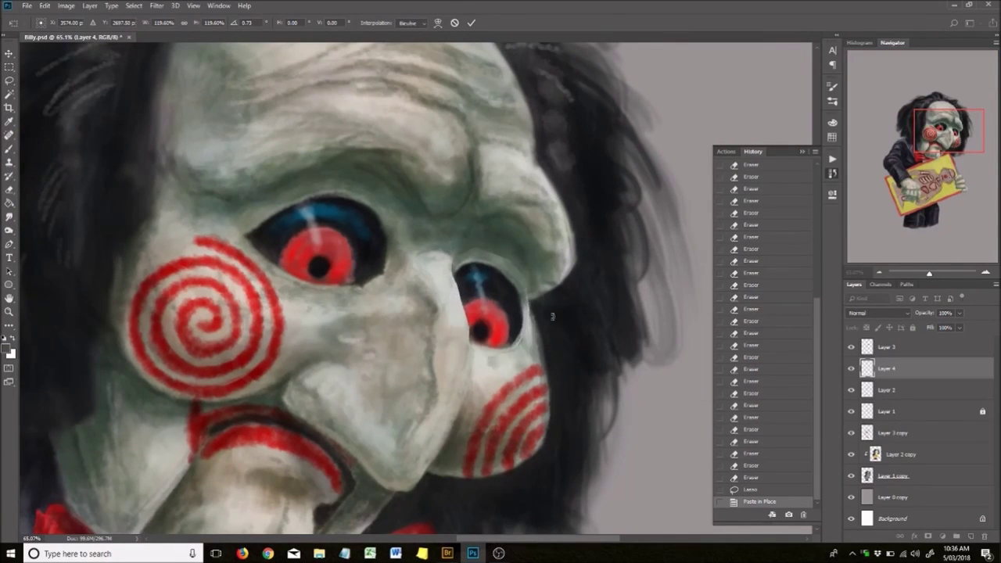
{"action": "key", "text": "ctrl+minus"}
{"action": "key", "text": "Return"}
{"action": "key", "text": "ctrl+minus"}
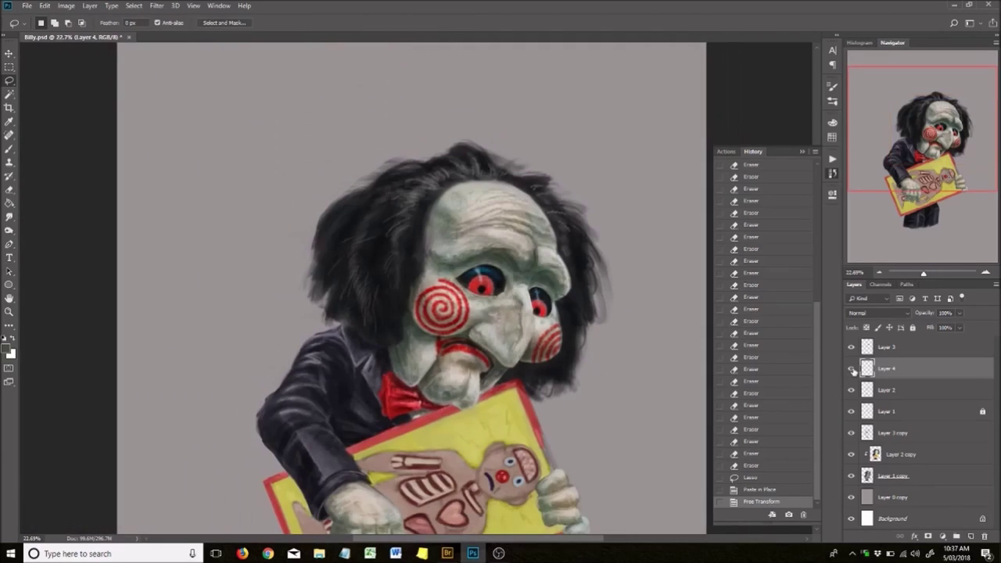
Merge the two pasted eye layers into Layer 4, add a layer mask and paint it to blend the eye edges.
{"action": "right_click", "coordinate": [886, 347]}
{"action": "left_click", "coordinate": [793, 409]}
{"action": "scroll", "coordinate": [537, 340], "scroll_direction": "up", "scroll_amount": 5}
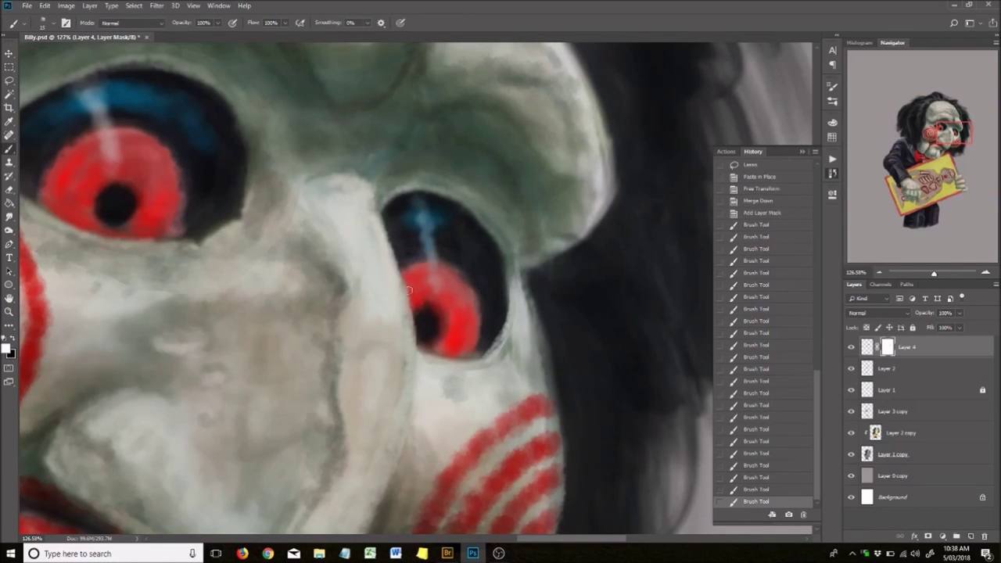
Move Layer 4 directly above Layer 3 copy and merge it down.
{"action": "scroll", "coordinate": [409, 290], "scroll_direction": "down", "scroll_amount": 8}
{"action": "key", "text": "ctrl+bracketleft"}
{"action": "key", "text": "ctrl+bracketleft"}
{"action": "key", "text": "ctrl+bracketleft"}
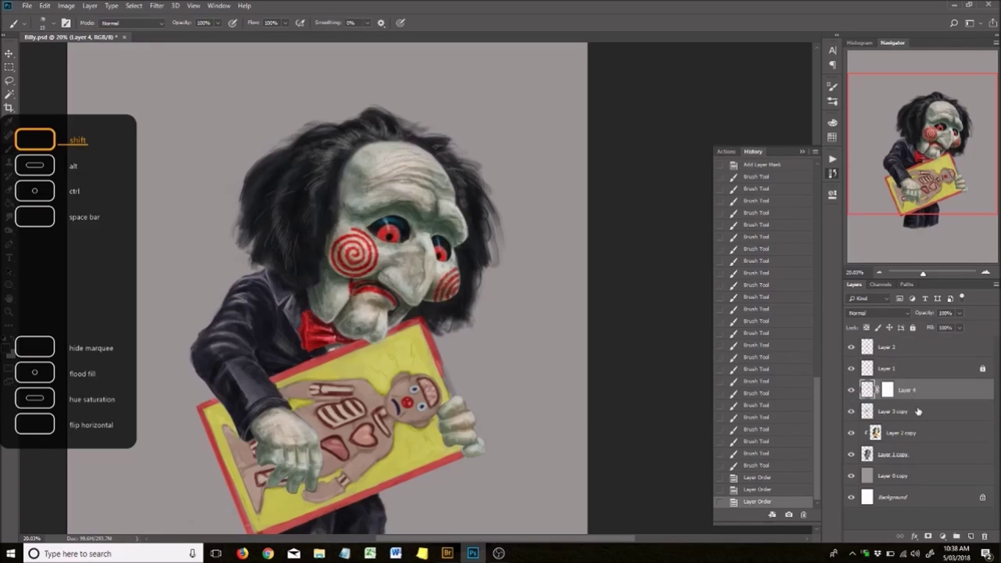
{"action": "right_click", "coordinate": [924, 390]}
{"action": "left_click", "coordinate": [832, 410]}
Repaint the chin with pale highlights and a dark green-grey vertical groove below the lower lip.
{"action": "scroll", "coordinate": [405, 331], "scroll_direction": "up", "scroll_amount": 3}
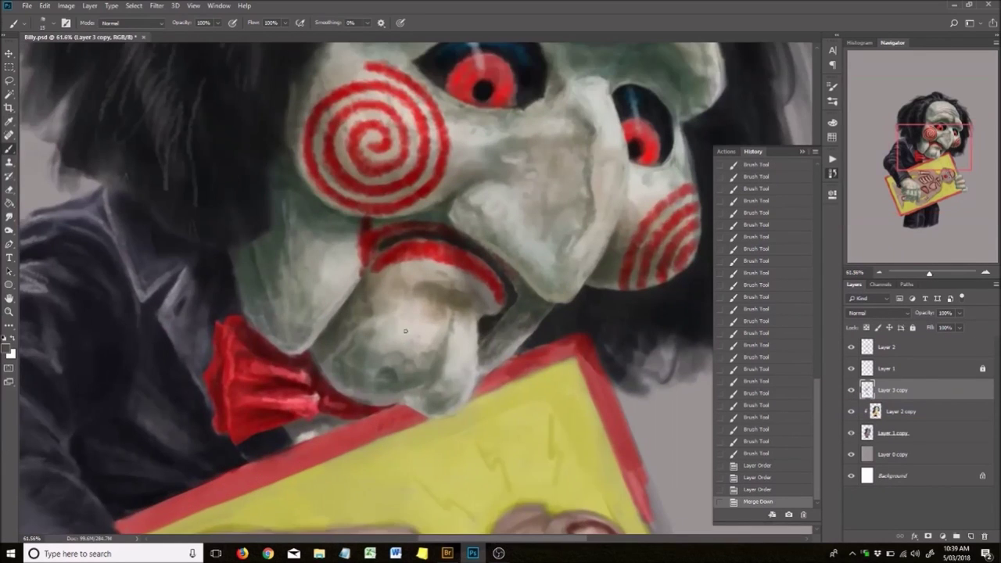
{"action": "left_click_drag", "start_coordinate": [426, 327], "coordinate": [422, 300]}
{"action": "scroll", "coordinate": [436, 352], "scroll_direction": "up", "scroll_amount": 2}
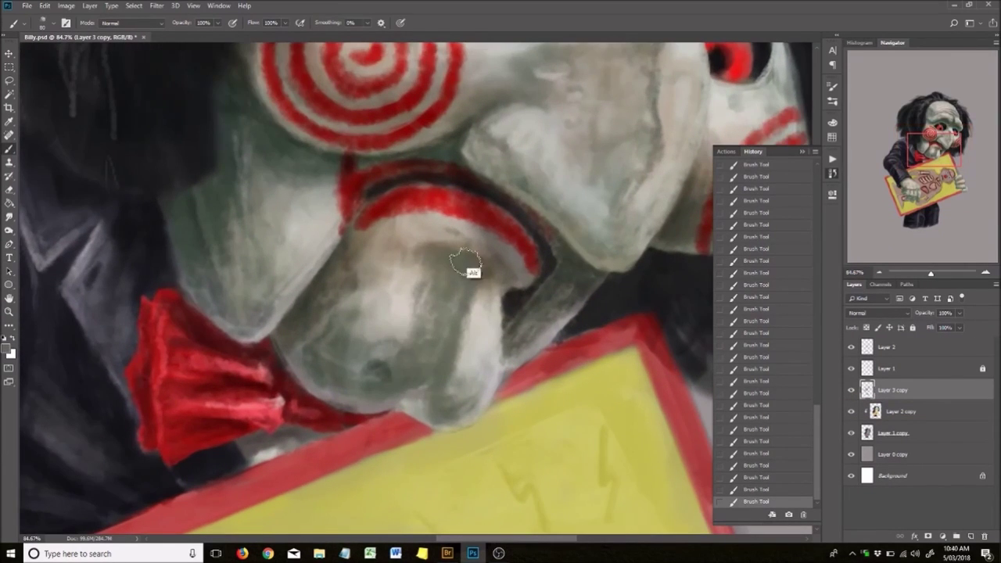
{"action": "scroll", "coordinate": [475, 268], "scroll_direction": "up", "scroll_amount": 1}
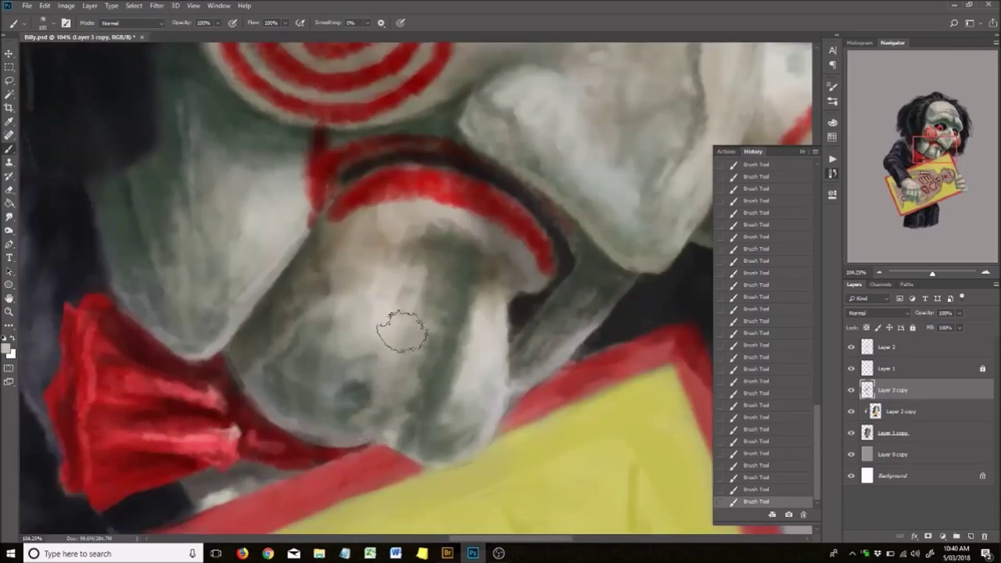
{"action": "scroll", "coordinate": [453, 293], "scroll_direction": "down", "scroll_amount": 3}
{"action": "scroll", "coordinate": [509, 266], "scroll_direction": "up", "scroll_amount": 1}
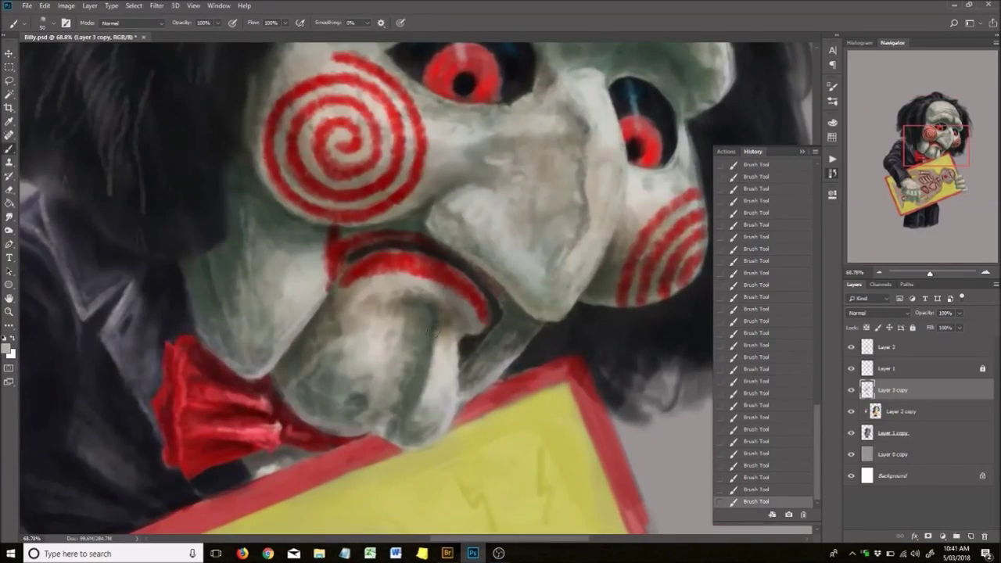
{"action": "scroll", "coordinate": [341, 396], "scroll_direction": "down", "scroll_amount": 5}
Repaint the board's red border beneath the chin and clean up the surrounding chin and jaw edges.
{"action": "scroll", "coordinate": [472, 350], "scroll_direction": "up", "scroll_amount": 8}
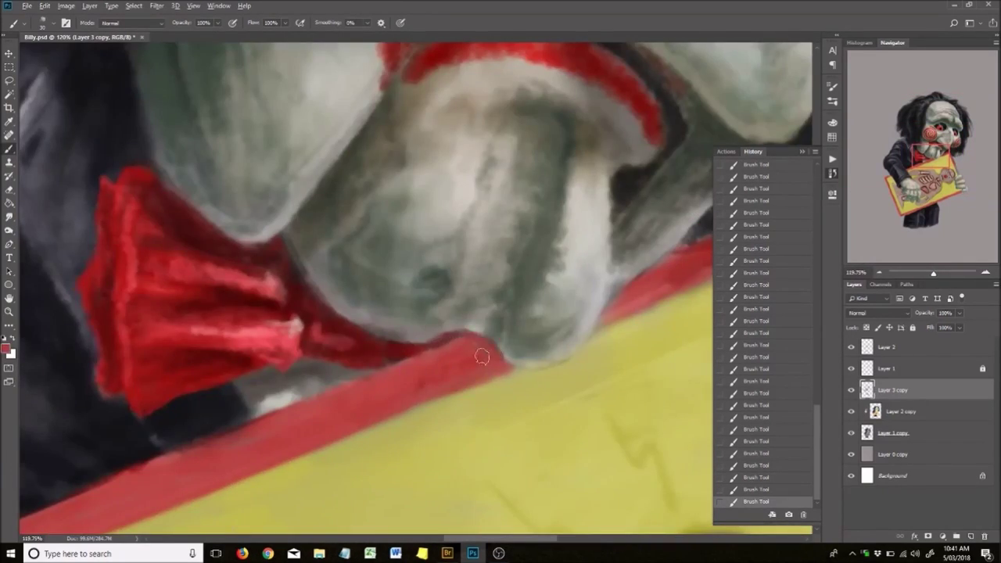
{"action": "scroll", "coordinate": [482, 357], "scroll_direction": "down", "scroll_amount": 3}
{"action": "scroll", "coordinate": [482, 328], "scroll_direction": "up", "scroll_amount": 5}
{"action": "left_click", "coordinate": [482, 307], "text": "ctrl"}
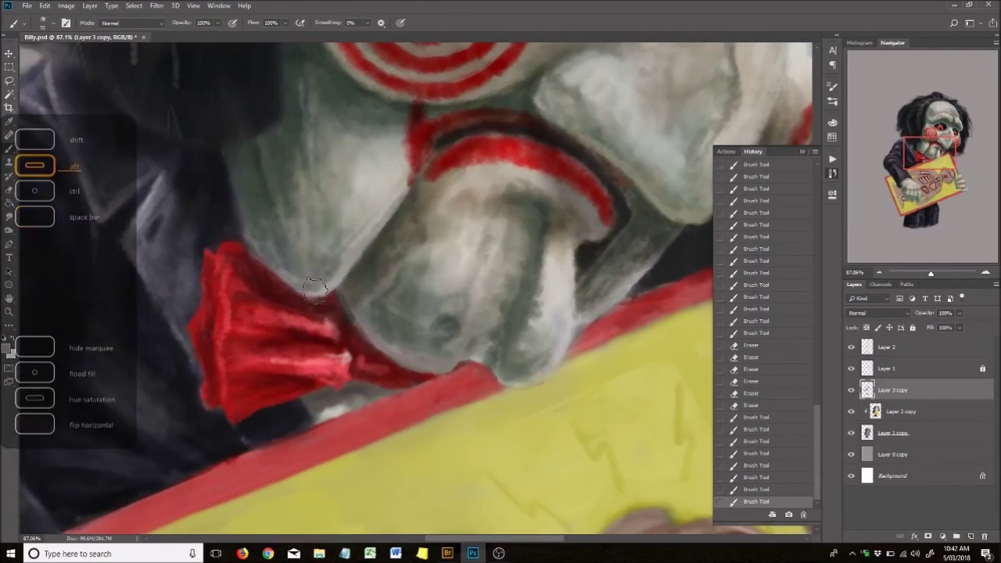
{"action": "scroll", "coordinate": [376, 312], "scroll_direction": "down", "scroll_amount": 3}
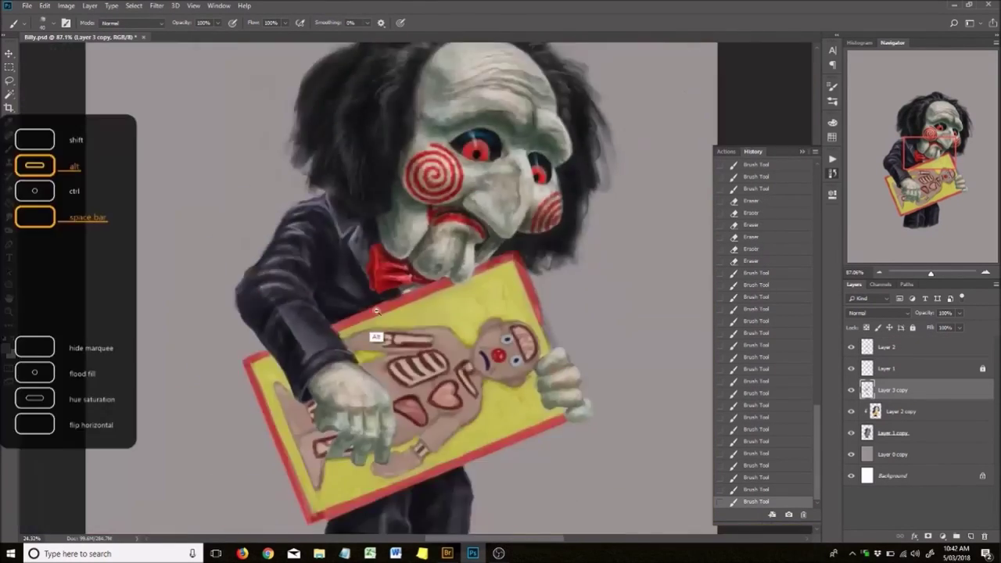
Refine the jaw edge and mouth corner with the eraser and brush, and unlock Layer 1.
{"action": "scroll", "coordinate": [376, 311], "scroll_direction": "up", "scroll_amount": 4}
{"action": "key", "text": "e"}
{"action": "left_click_drag", "start_coordinate": [407, 223], "coordinate": [440, 197]}
{"action": "scroll", "coordinate": [361, 276], "scroll_direction": "up", "scroll_amount": 1}
{"action": "left_click", "coordinate": [361, 276], "text": "ctrl"}
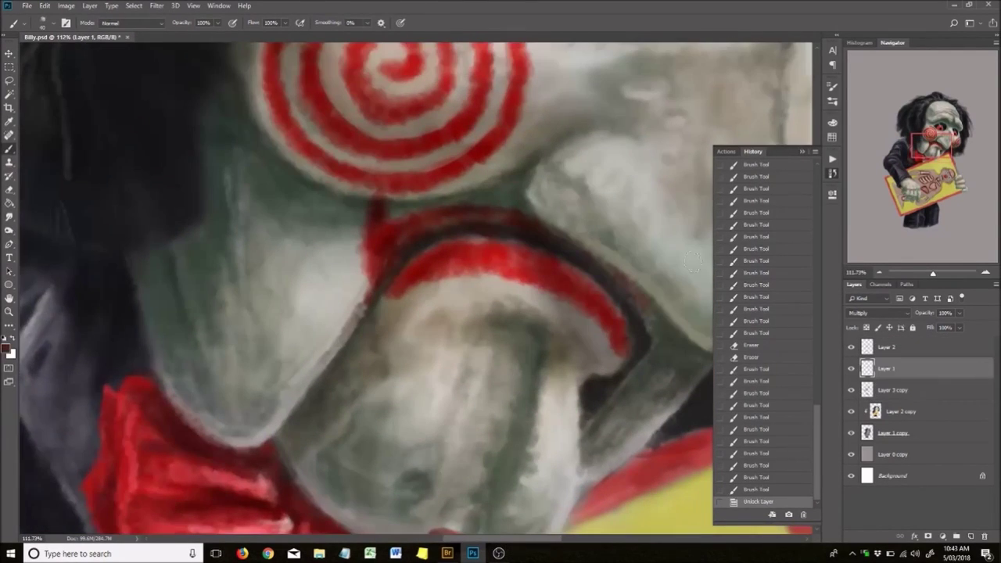
Show the color swatches and darken the hairline along the forehead's upper edge on Layer 3 copy.
{"action": "key", "text": "F6"}
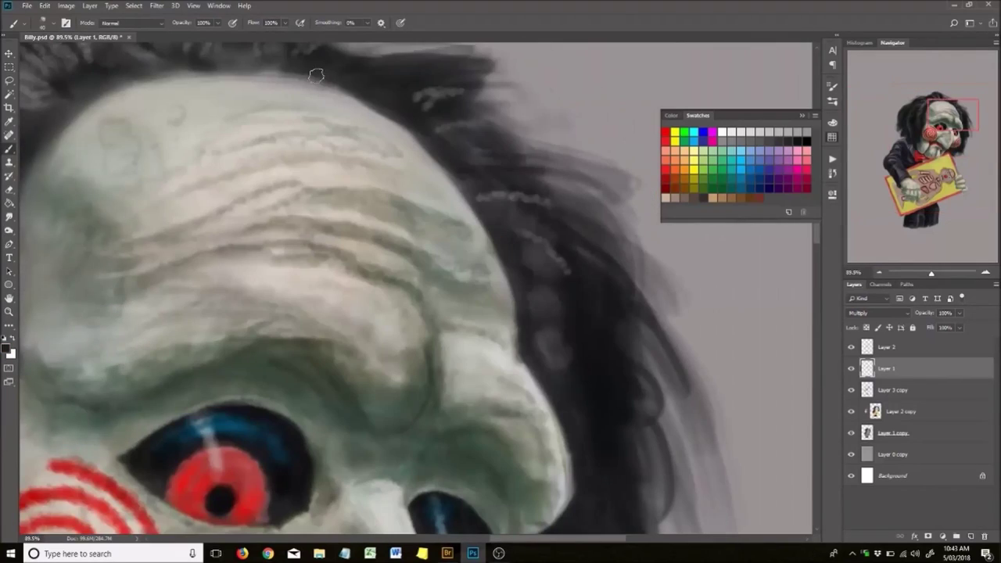
{"action": "left_click", "coordinate": [914, 398]}
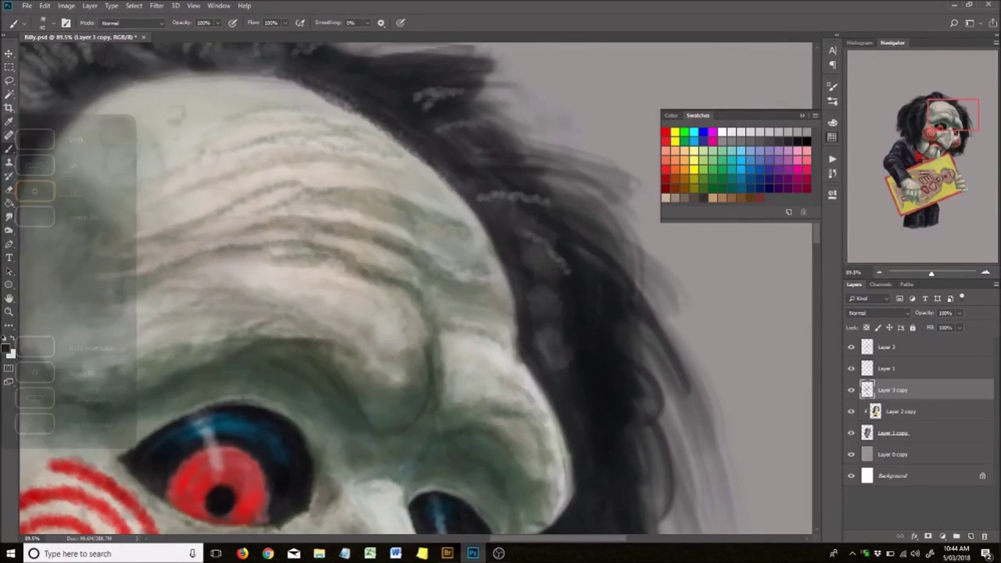
{"action": "scroll", "coordinate": [430, 206], "scroll_direction": "down", "scroll_amount": 4}
Shade the smaller cheek and its red spiral on Layer 3 copy with darker tones.
{"action": "left_click_drag", "start_coordinate": [550, 387], "coordinate": [550, 269]}
{"action": "left_click", "coordinate": [499, 274], "text": "ctrl"}
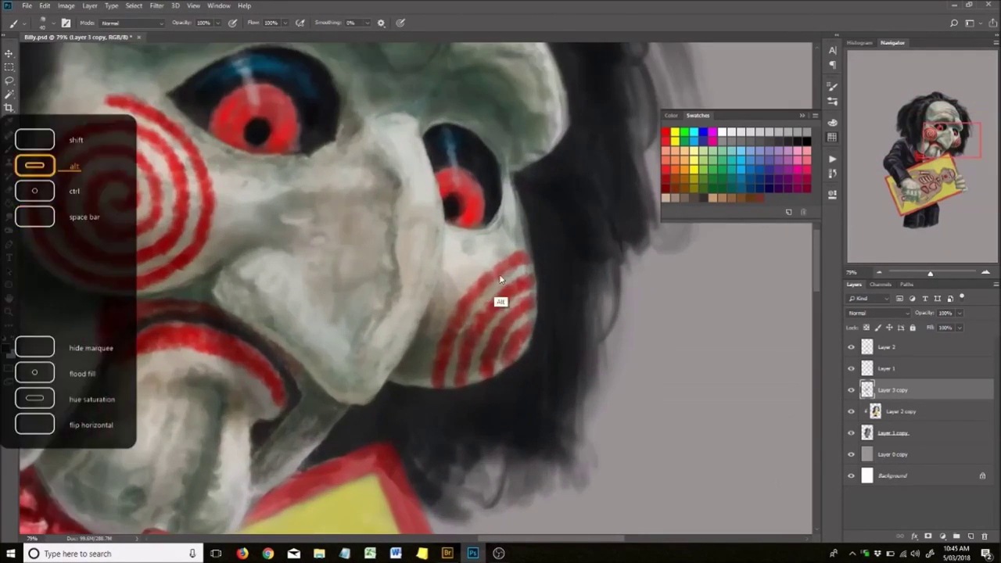
{"action": "left_click", "coordinate": [519, 340], "text": "alt"}
{"action": "left_click", "coordinate": [415, 361], "text": "ctrl"}
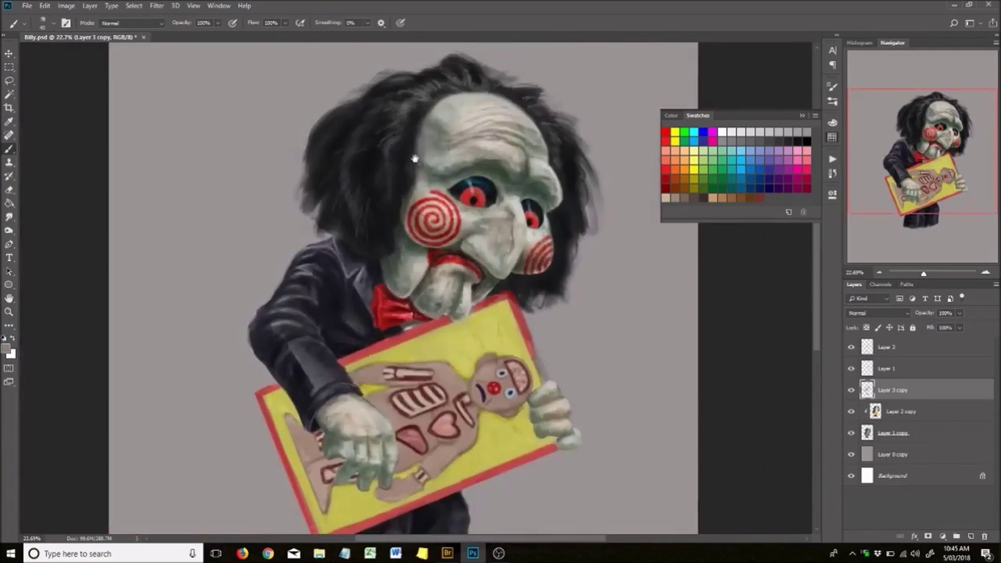
Intensify the bow tie's red with a Saturation-mode brush and add pinkish highlights along its folds.
{"action": "left_click_drag", "start_coordinate": [405, 187], "coordinate": [494, 268]}
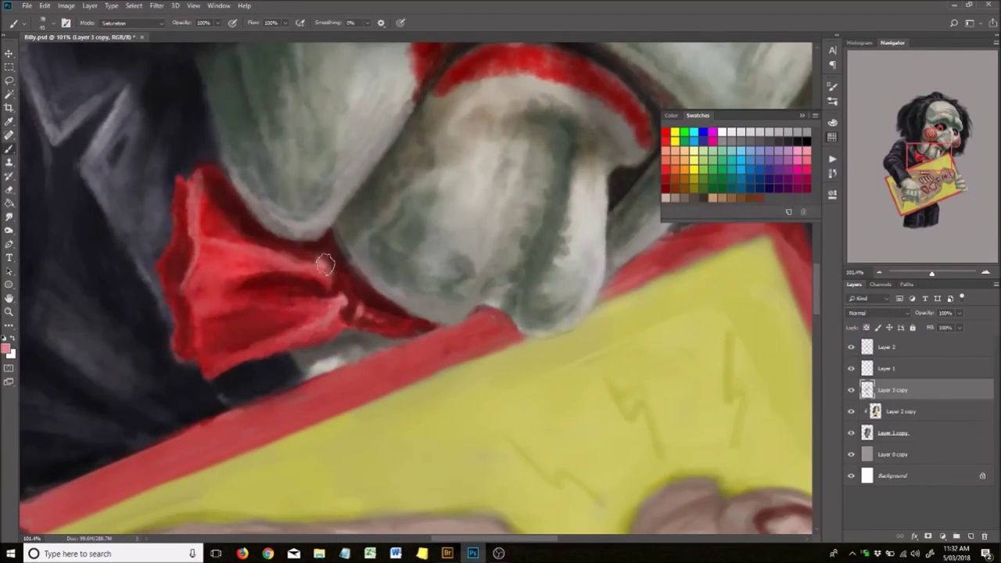
{"action": "scroll", "coordinate": [485, 333], "scroll_direction": "down", "scroll_amount": 3}
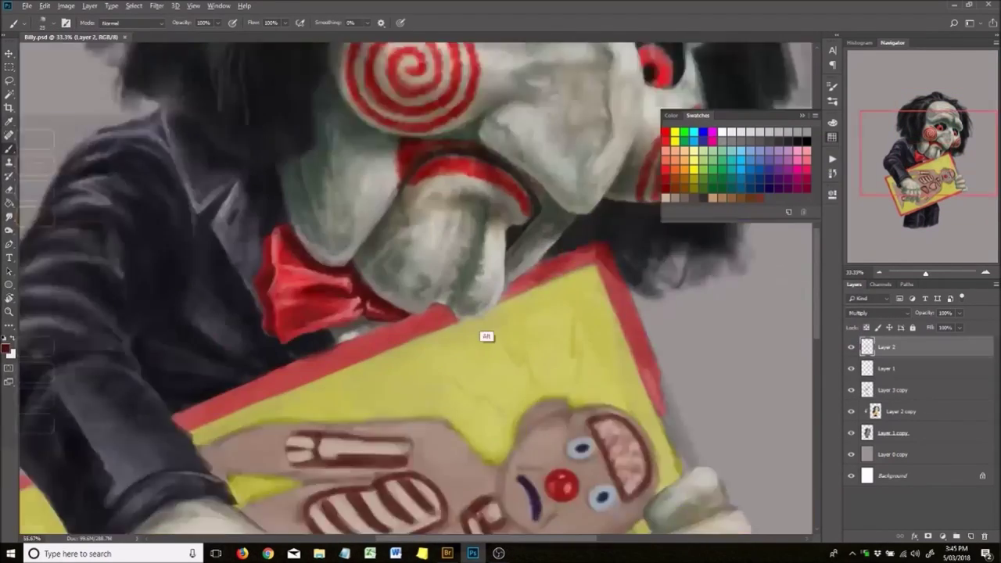
{"action": "scroll", "coordinate": [485, 333], "scroll_direction": "up", "scroll_amount": 3}
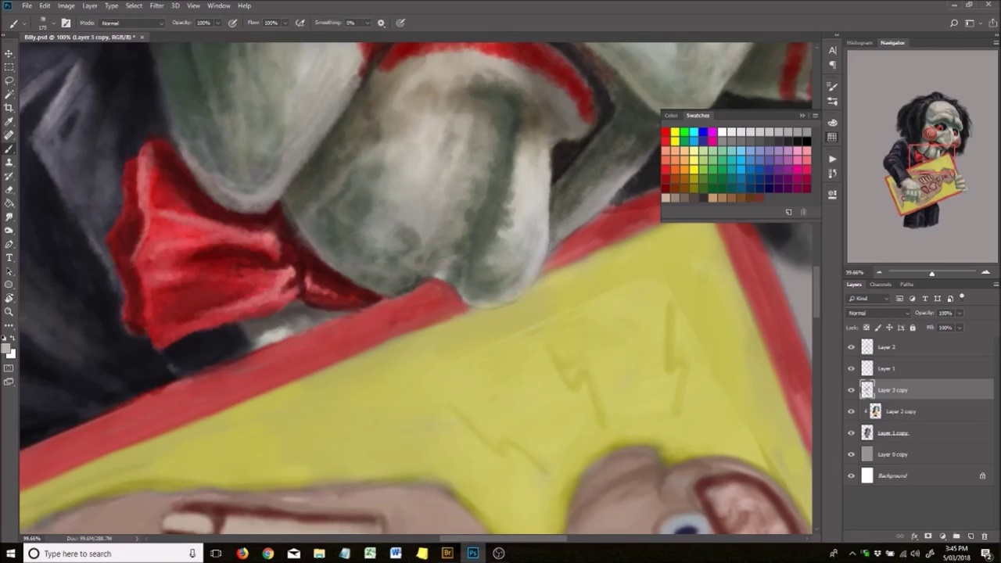
On Multiply layer Layer 2, shade the knuckles, thumb and finger gaps of the hand over the board.
{"action": "key", "text": "alt+bracketright"}
{"action": "key", "text": "alt+bracketright"}
{"action": "scroll", "coordinate": [586, 316], "scroll_direction": "down", "scroll_amount": 5}
{"action": "scroll", "coordinate": [447, 339], "scroll_direction": "up", "scroll_amount": 5}
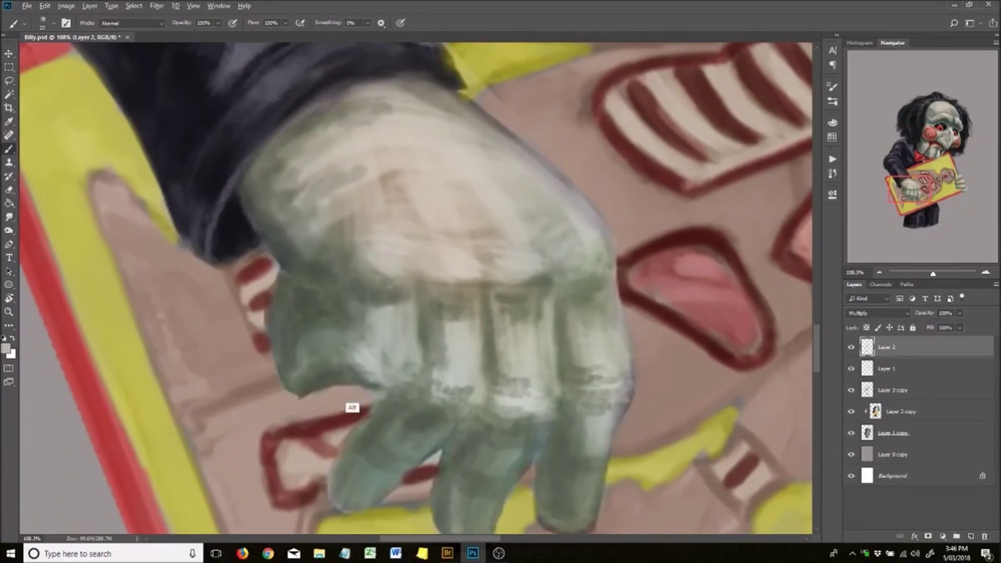
On Layer 3 copy, trim the thumb's outer edge by repainting the yellow board and striped bone detail beside it.
{"action": "key", "text": "alt+bracketleft"}
{"action": "key", "text": "alt+bracketleft"}
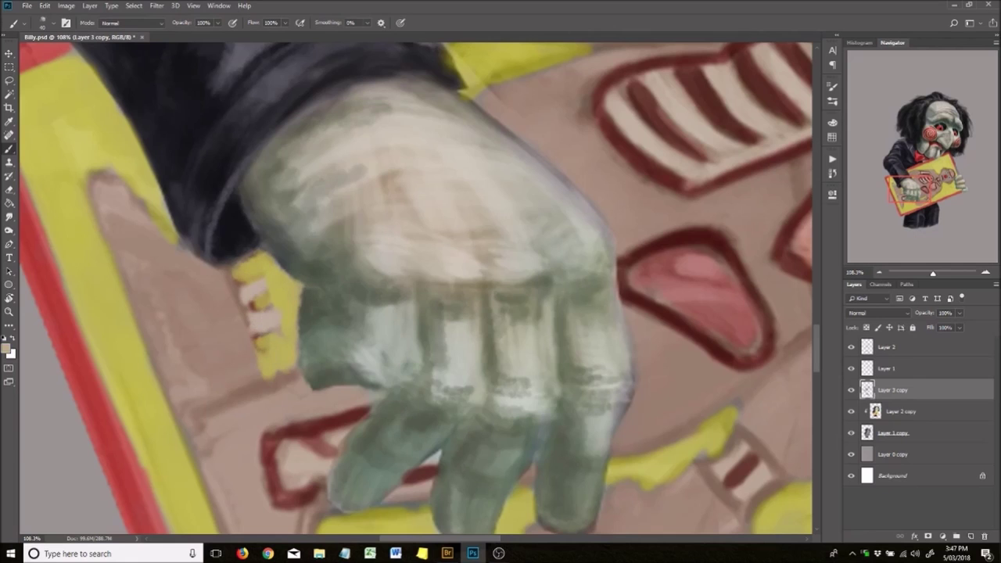
On Layer 2, deepen the grey shadows across the back of the hand, thumb and between the fingers.
{"action": "key", "text": "alt+bracketright"}
{"action": "key", "text": "alt+bracketright"}
{"action": "scroll", "coordinate": [414, 289], "scroll_direction": "down", "scroll_amount": 5}
{"action": "scroll", "coordinate": [415, 290], "scroll_direction": "up", "scroll_amount": 5}
{"action": "mouse_move", "coordinate": [164, 156]}
{"action": "left_mouse_down"}
{"action": "mouse_move", "coordinate": [250, 282]}
{"action": "mouse_move", "coordinate": [329, 336]}
{"action": "mouse_move", "coordinate": [367, 454]}
{"action": "mouse_move", "coordinate": [539, 438]}
{"action": "left_mouse_up"}
{"action": "key", "text": "space"}
{"action": "scroll", "coordinate": [326, 315], "scroll_direction": "down", "scroll_amount": 5}
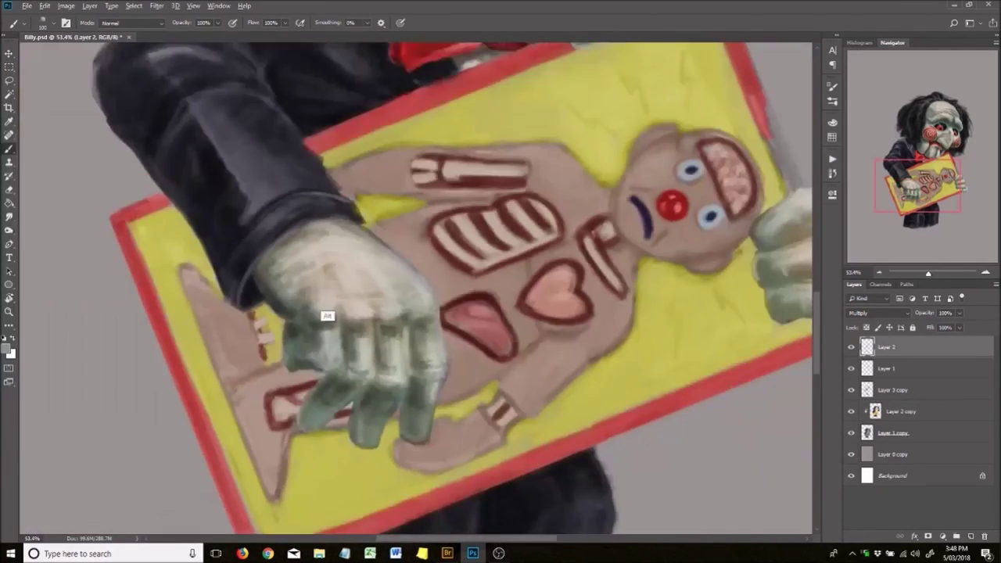
{"action": "scroll", "coordinate": [326, 316], "scroll_direction": "up", "scroll_amount": 5}
{"action": "left_click_drag", "start_coordinate": [415, 313], "coordinate": [415, 242]}
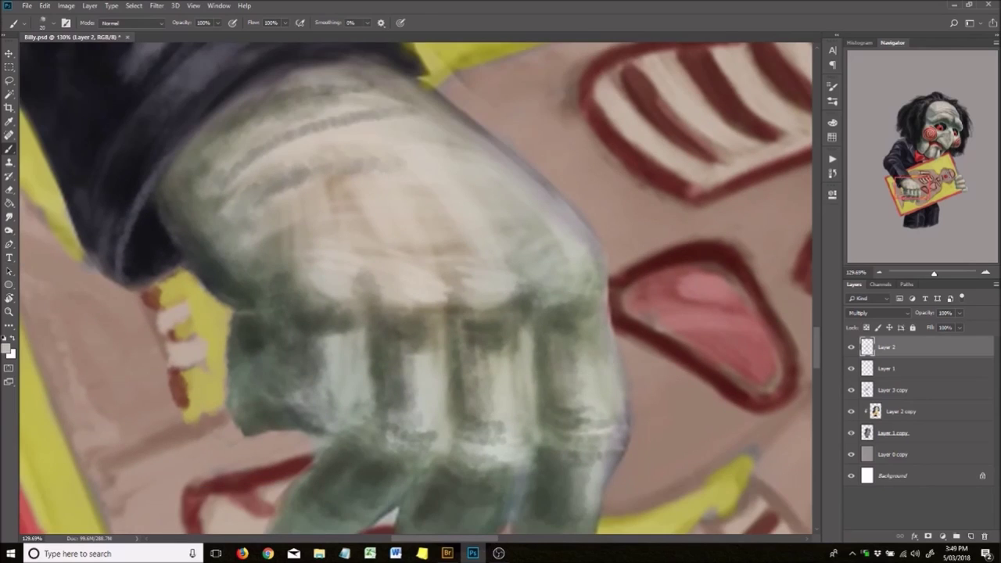
On Layer 3 copy, draw thin light lines along the wrist, thumb and fingers and a blue-grey streak across the hand's back.
{"action": "key", "text": "alt+bracketleft"}
{"action": "key", "text": "alt+bracketleft"}
{"action": "left_click_drag", "start_coordinate": [391, 329], "coordinate": [427, 270]}
{"action": "scroll", "coordinate": [420, 292], "scroll_direction": "down", "scroll_amount": 3}
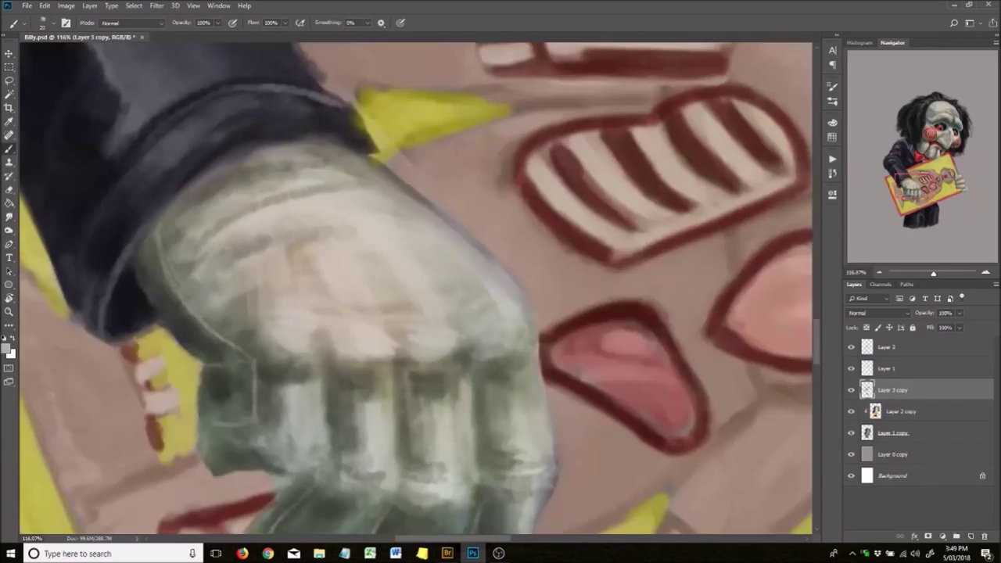
{"action": "scroll", "coordinate": [419, 292], "scroll_direction": "up", "scroll_amount": 1}
{"action": "scroll", "coordinate": [420, 371], "scroll_direction": "down", "scroll_amount": 4}
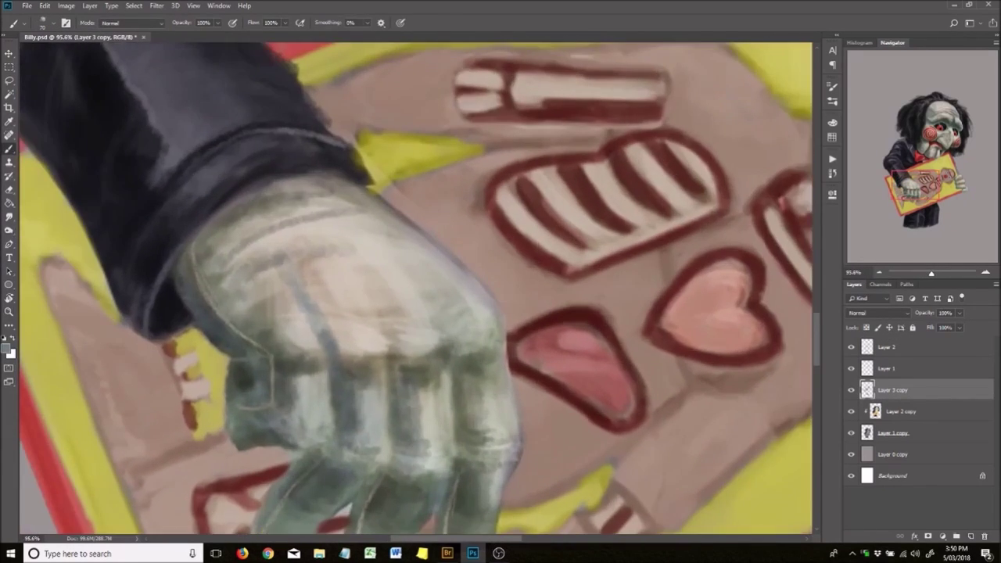
On Layer 3 copy, smooth the back of the hand with off-white tones and strengthen the pale seam lines along the thumb and fingers.
{"action": "scroll", "coordinate": [420, 372], "scroll_direction": "up", "scroll_amount": 3}
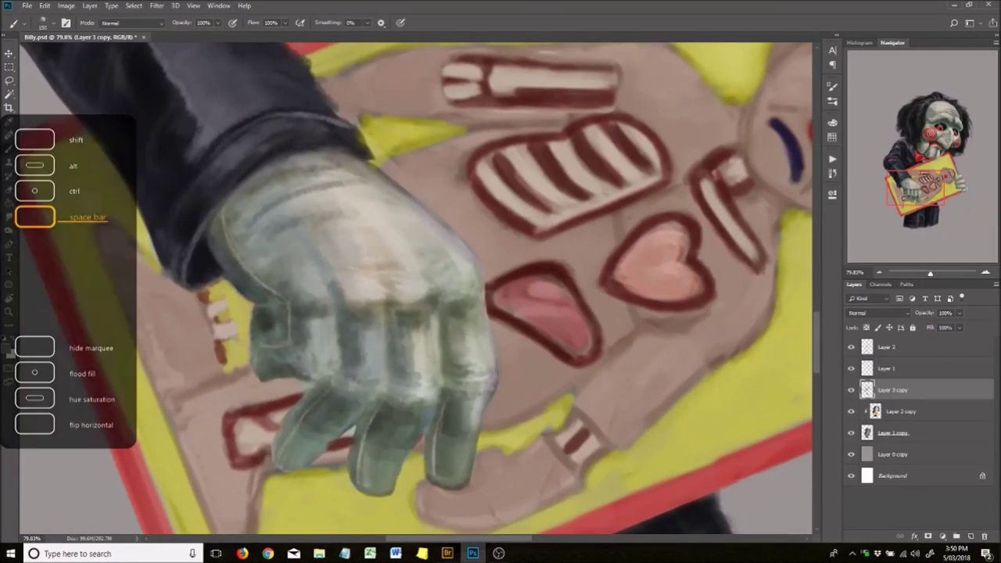
{"action": "scroll", "coordinate": [420, 371], "scroll_direction": "up", "scroll_amount": 1}
{"action": "left_click_drag", "start_coordinate": [462, 368], "coordinate": [458, 290]}
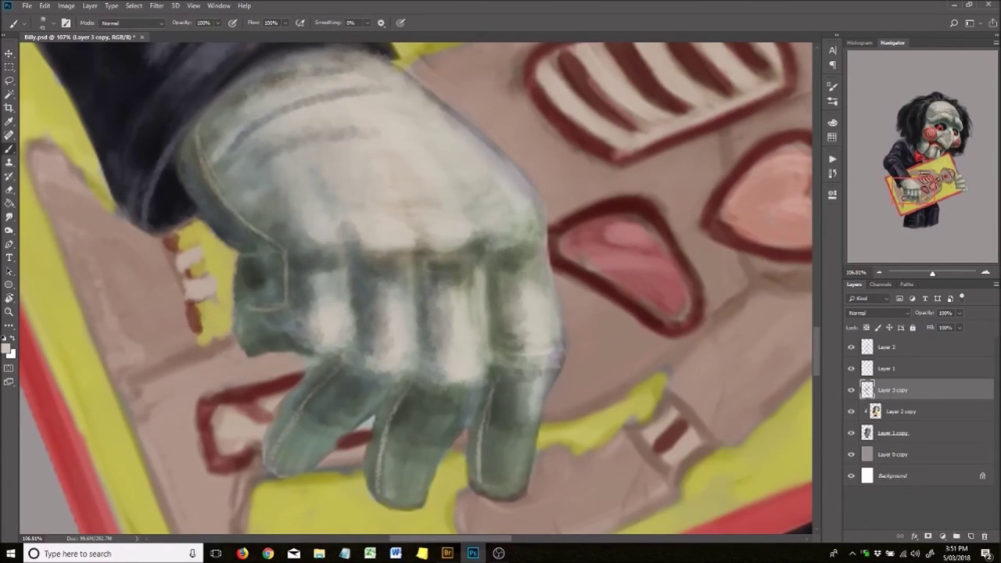
{"action": "left_click_drag", "start_coordinate": [479, 392], "coordinate": [485, 489]}
{"action": "left_click_drag", "start_coordinate": [355, 275], "coordinate": [357, 320]}
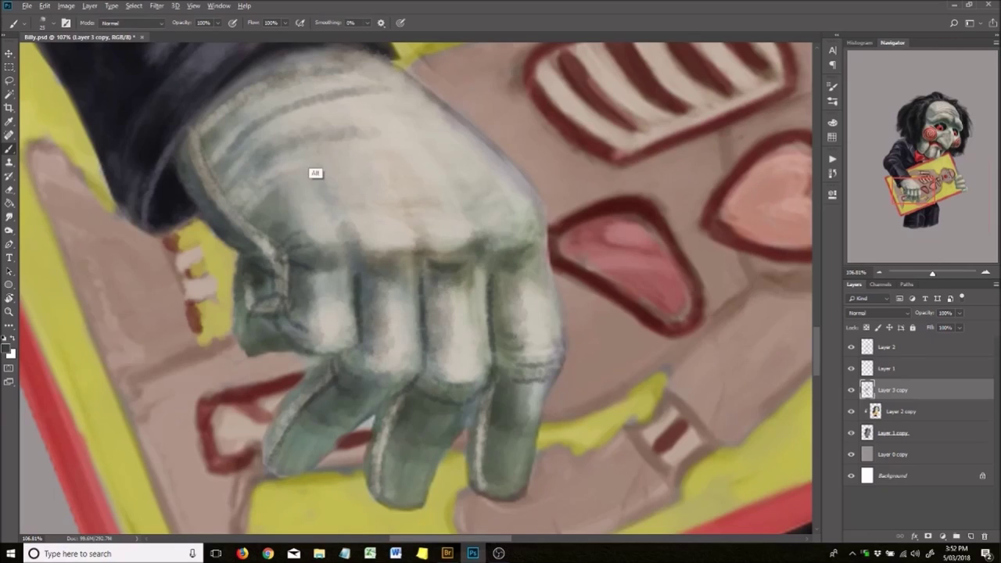
Paint a light grey band and curved creases at the wrist beside the jacket cuff, with thin highlights along the sleeve's edges.
{"action": "scroll", "coordinate": [316, 172], "scroll_direction": "up", "scroll_amount": 3}
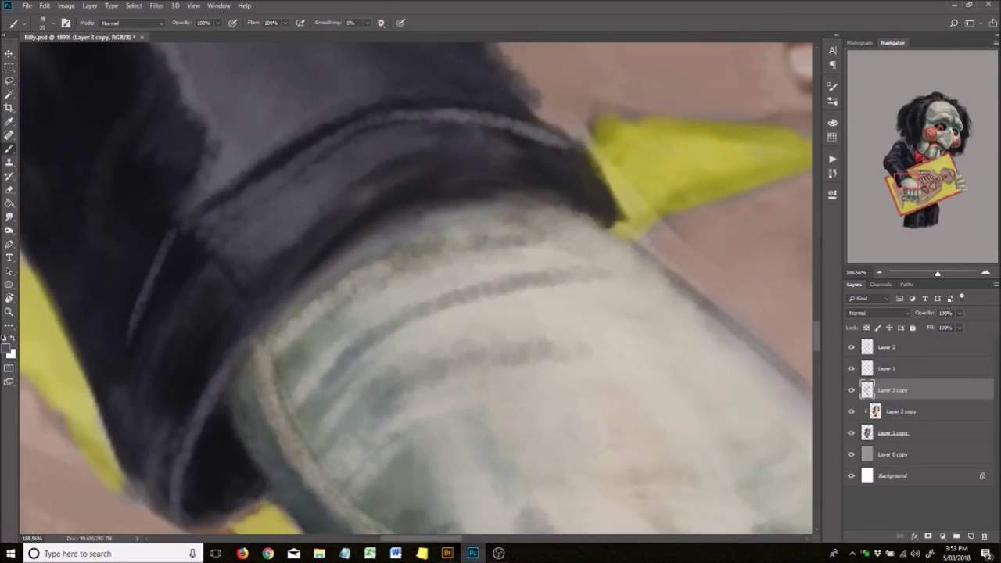
{"action": "scroll", "coordinate": [231, 349], "scroll_direction": "down", "scroll_amount": 4}
{"action": "scroll", "coordinate": [231, 350], "scroll_direction": "up", "scroll_amount": 4}
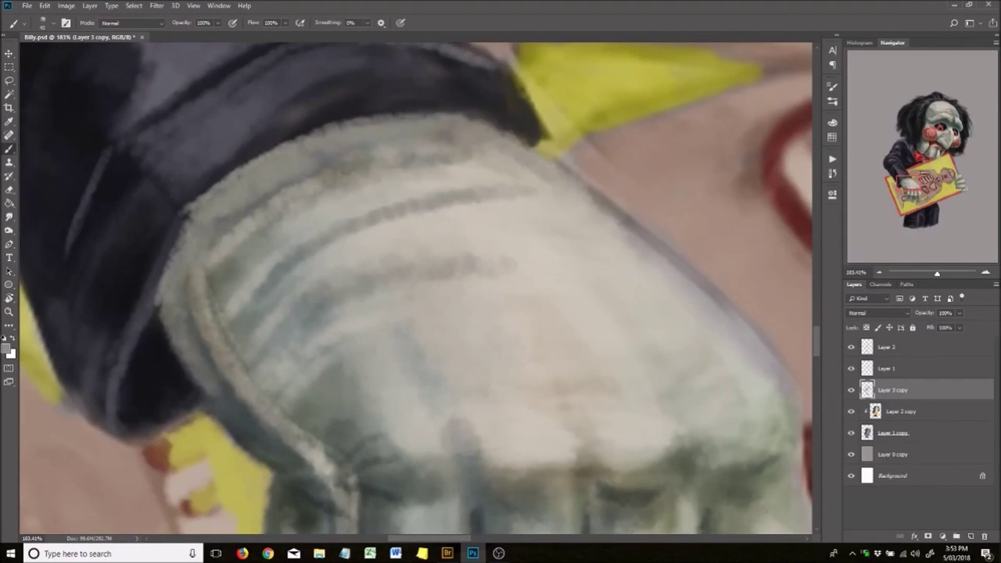
{"action": "scroll", "coordinate": [233, 349], "scroll_direction": "down", "scroll_amount": 4}
{"action": "scroll", "coordinate": [385, 485], "scroll_direction": "down", "scroll_amount": 3}
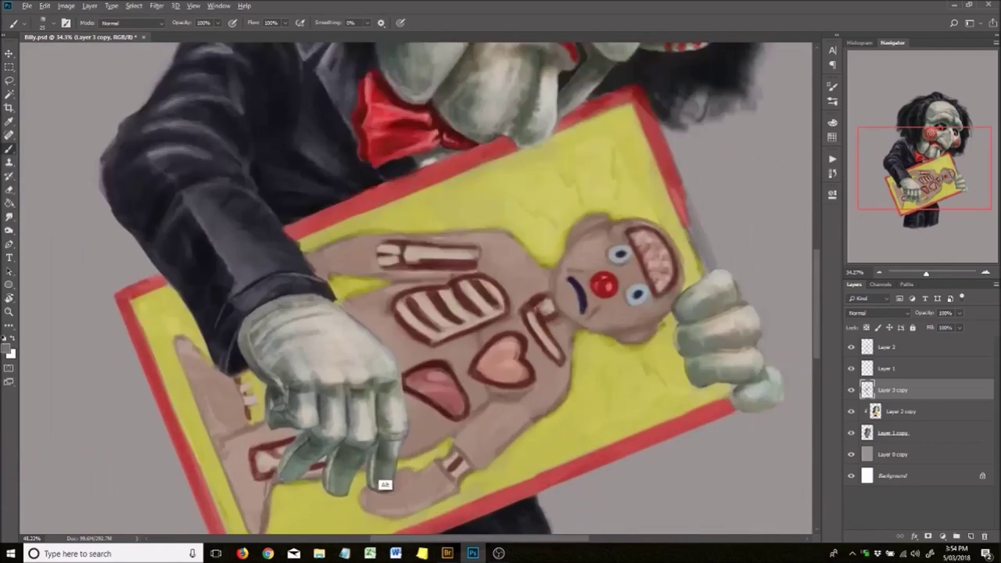
Paint light wrinkles radiating from the thumb seam, curved creases across the back of the hand, and darker lines between the fingers.
{"action": "scroll", "coordinate": [321, 395], "scroll_direction": "up", "scroll_amount": 5}
{"action": "left_click", "coordinate": [152, 283], "text": "alt"}
{"action": "left_click_drag", "start_coordinate": [155, 282], "coordinate": [227, 266]}
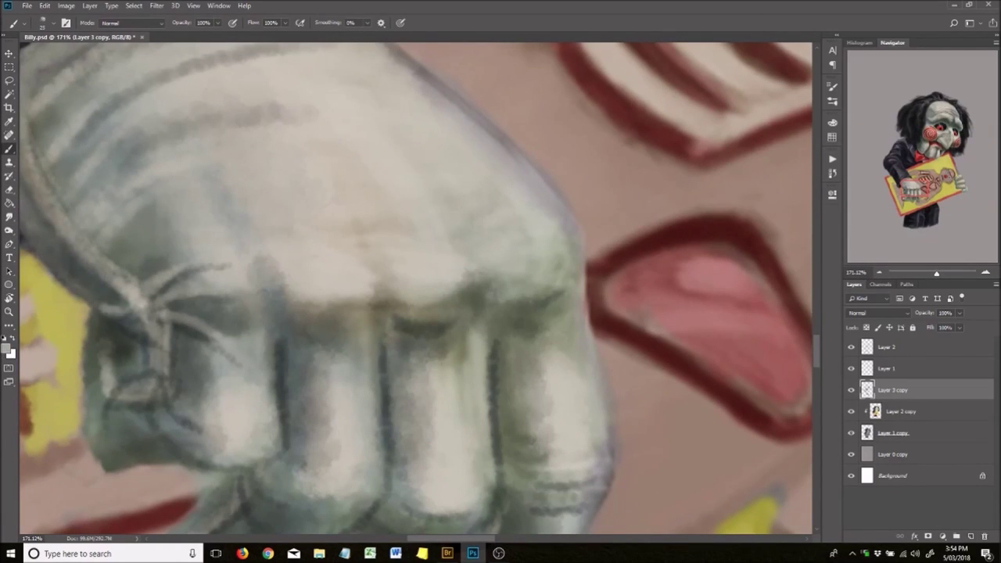
{"action": "scroll", "coordinate": [415, 289], "scroll_direction": "down", "scroll_amount": 4}
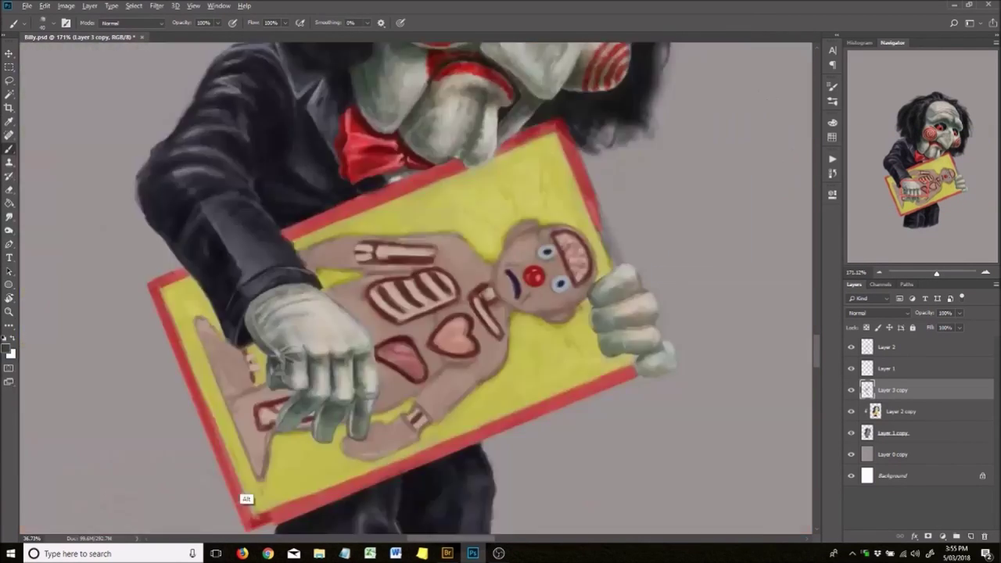
{"action": "scroll", "coordinate": [414, 290], "scroll_direction": "up", "scroll_amount": 3}
{"action": "left_click_drag", "start_coordinate": [587, 313], "coordinate": [622, 399]}
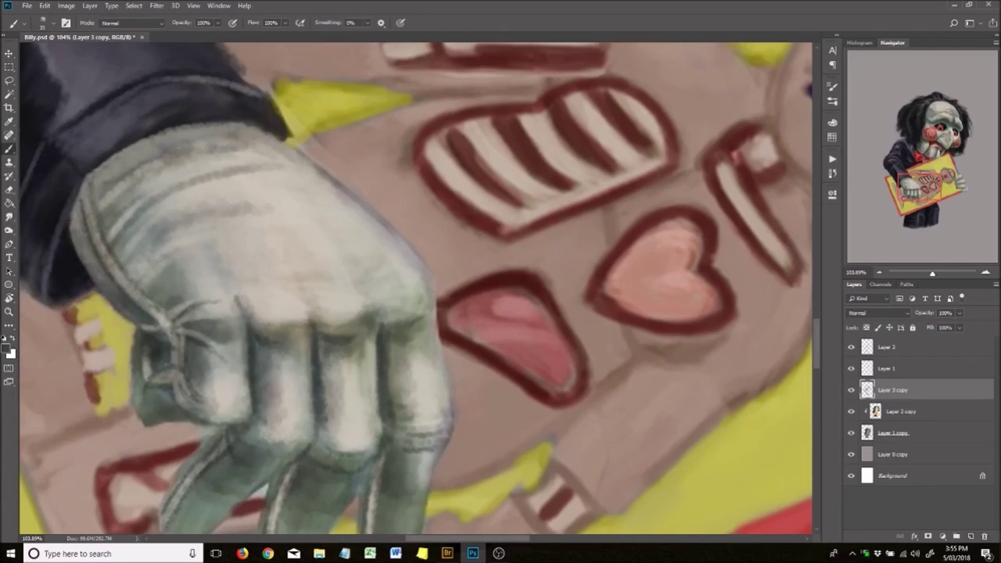
{"action": "scroll", "coordinate": [415, 289], "scroll_direction": "up", "scroll_amount": 1}
{"action": "scroll", "coordinate": [415, 290], "scroll_direction": "down", "scroll_amount": 1}
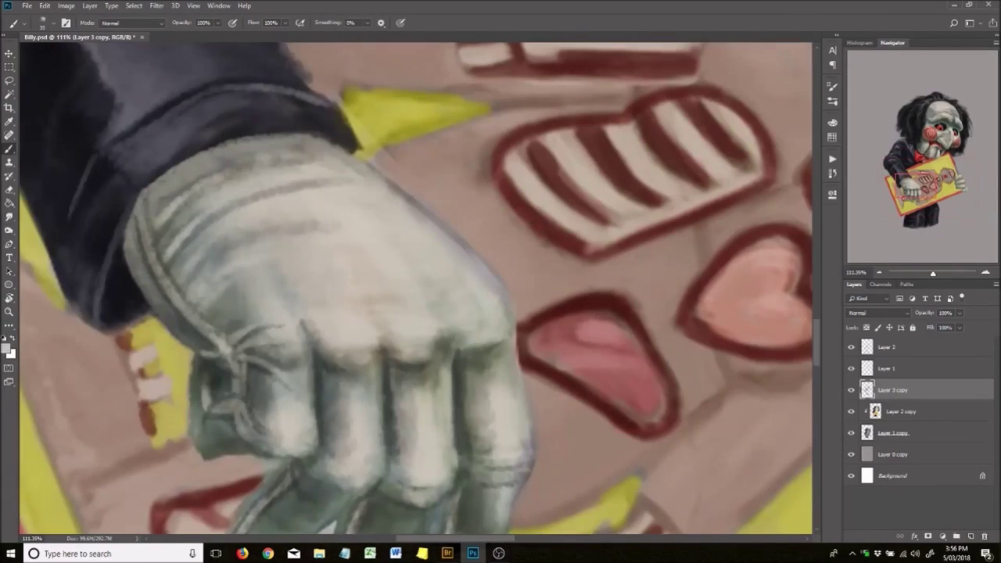
Set Layer 2 to Multiply and shade the finger gaps and lower finger segments of the hand over the board.
{"action": "key", "text": "alt+bracketright"}
{"action": "key", "text": "alt+bracketright"}
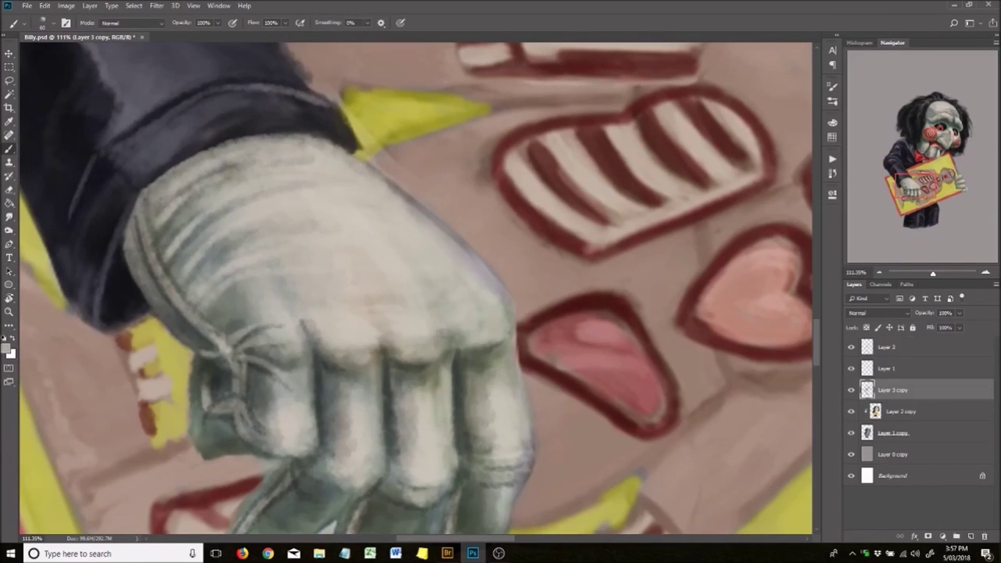
{"action": "key", "text": "shift+alt+m"}
{"action": "scroll", "coordinate": [438, 383], "scroll_direction": "down", "scroll_amount": 5}
{"action": "scroll", "coordinate": [438, 384], "scroll_direction": "up", "scroll_amount": 5}
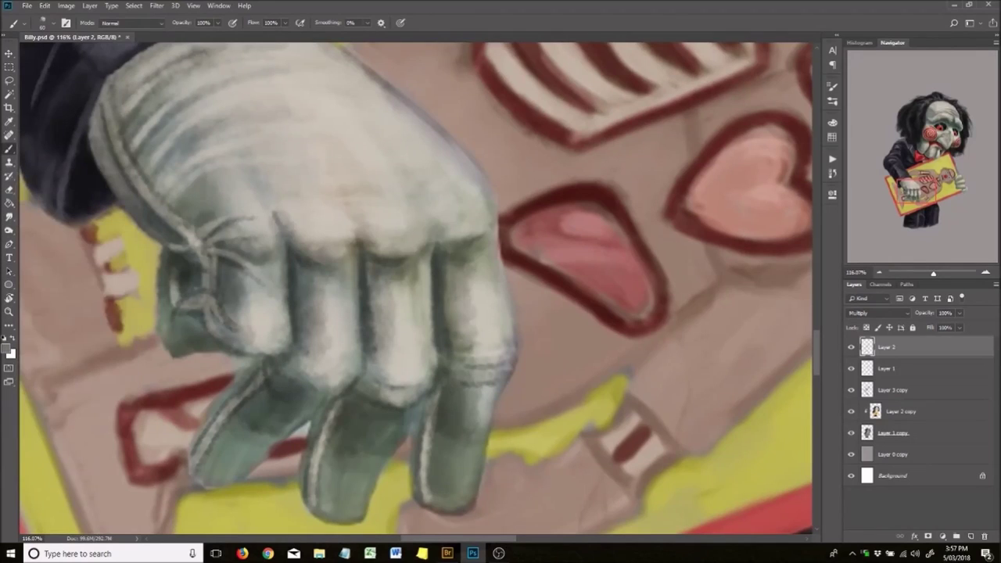
{"action": "key", "text": "alt+bracketleft"}
{"action": "key", "text": "alt+bracketleft"}
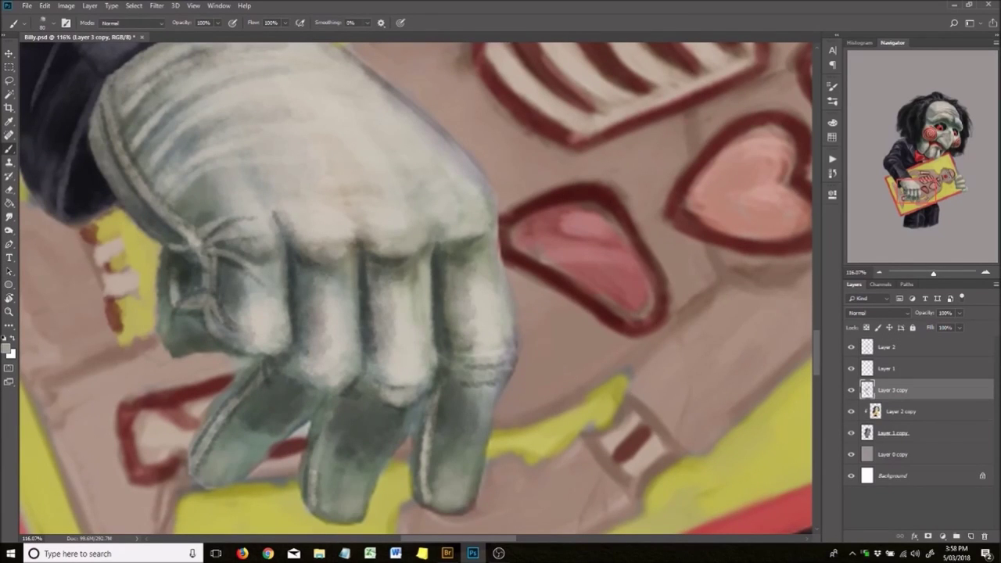
On Layer 2, deepen the shadow over the bent fingers below the knuckles, and return to Layer 3 copy.
{"action": "key", "text": "alt+bracketright"}
{"action": "key", "text": "alt+bracketright"}
{"action": "scroll", "coordinate": [414, 290], "scroll_direction": "down", "scroll_amount": 2}
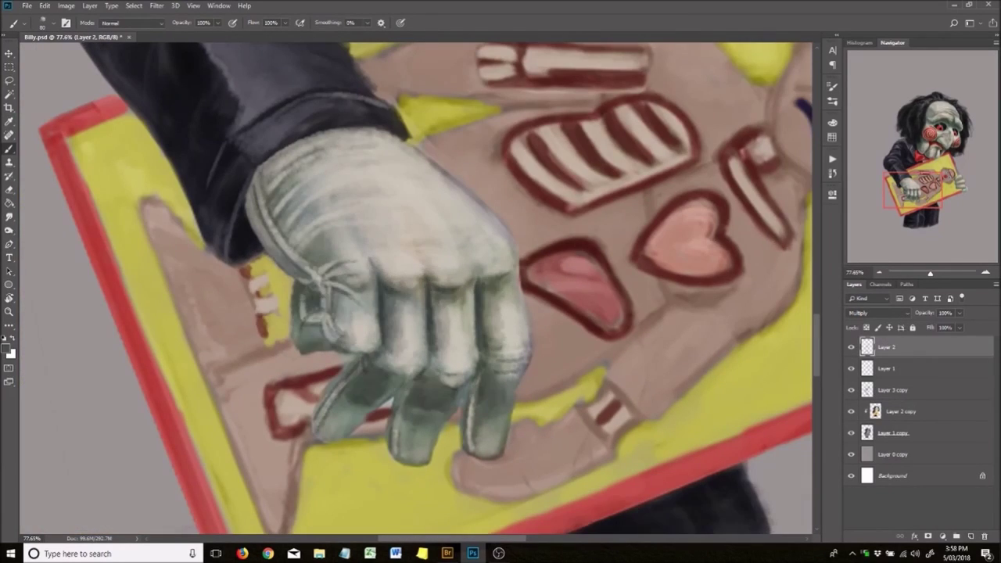
{"action": "scroll", "coordinate": [415, 289], "scroll_direction": "down", "scroll_amount": 4}
{"action": "key", "text": "alt+bracketleft"}
{"action": "key", "text": "alt+bracketleft"}
{"action": "scroll", "coordinate": [415, 289], "scroll_direction": "up", "scroll_amount": 5}
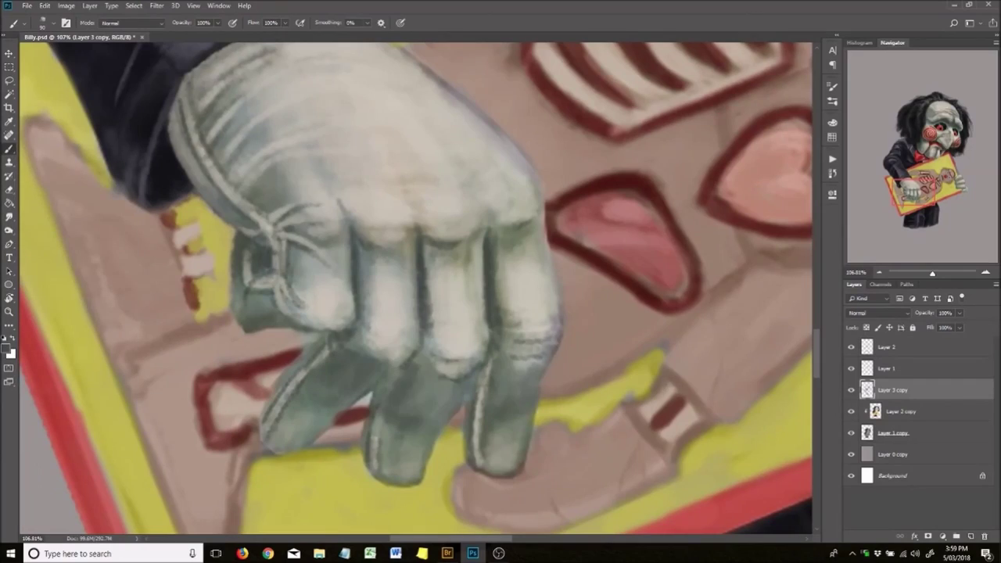
On Layer 3 copy, lighten the fingertips, sharpen the finger edges and add fine crease lines at the finger joints.
{"action": "scroll", "coordinate": [358, 446], "scroll_direction": "down", "scroll_amount": 2}
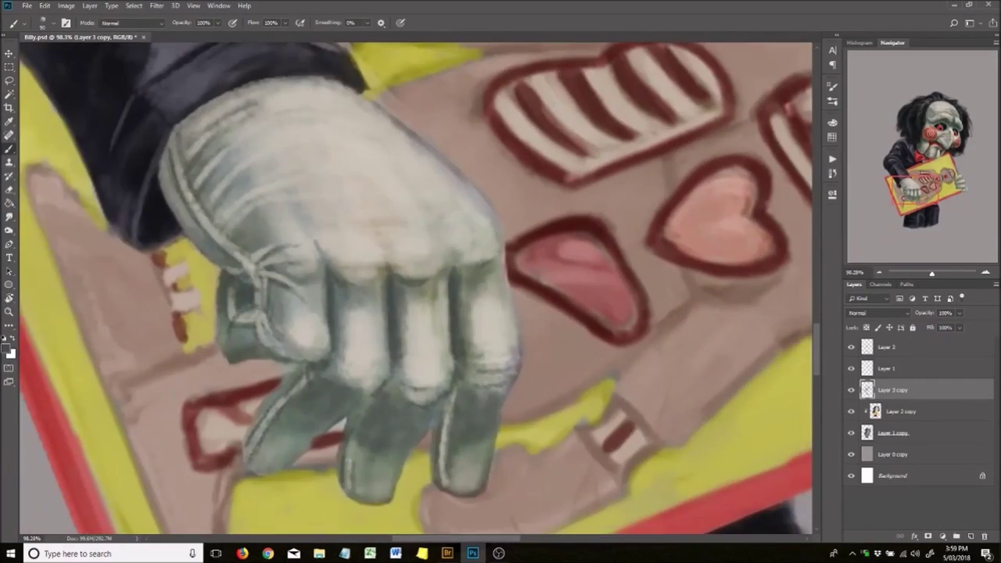
{"action": "scroll", "coordinate": [357, 447], "scroll_direction": "up", "scroll_amount": 4}
{"action": "scroll", "coordinate": [347, 404], "scroll_direction": "down", "scroll_amount": 2}
{"action": "scroll", "coordinate": [511, 157], "scroll_direction": "up", "scroll_amount": 2}
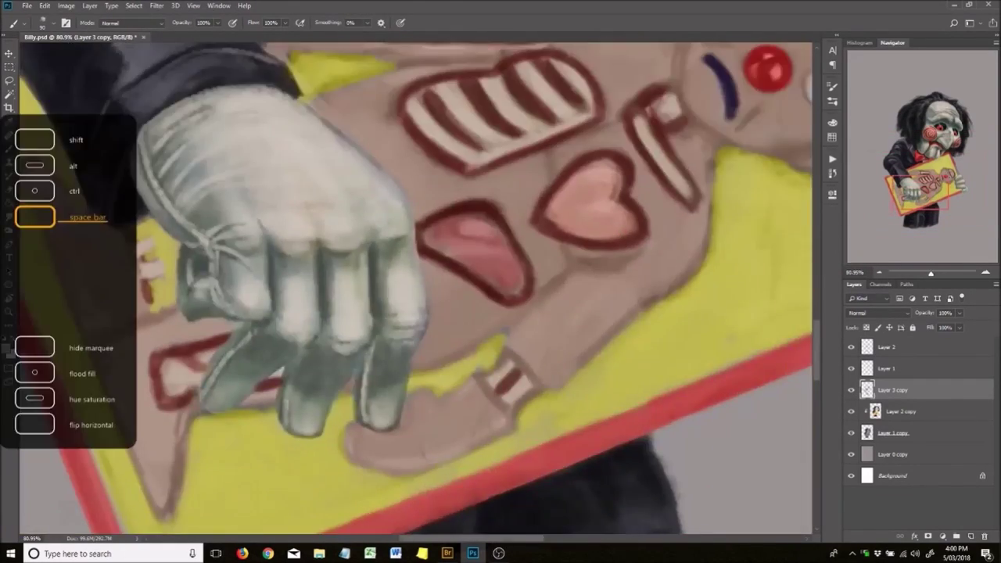
{"action": "scroll", "coordinate": [317, 297], "scroll_direction": "down", "scroll_amount": 2}
{"action": "scroll", "coordinate": [318, 298], "scroll_direction": "up", "scroll_amount": 3}
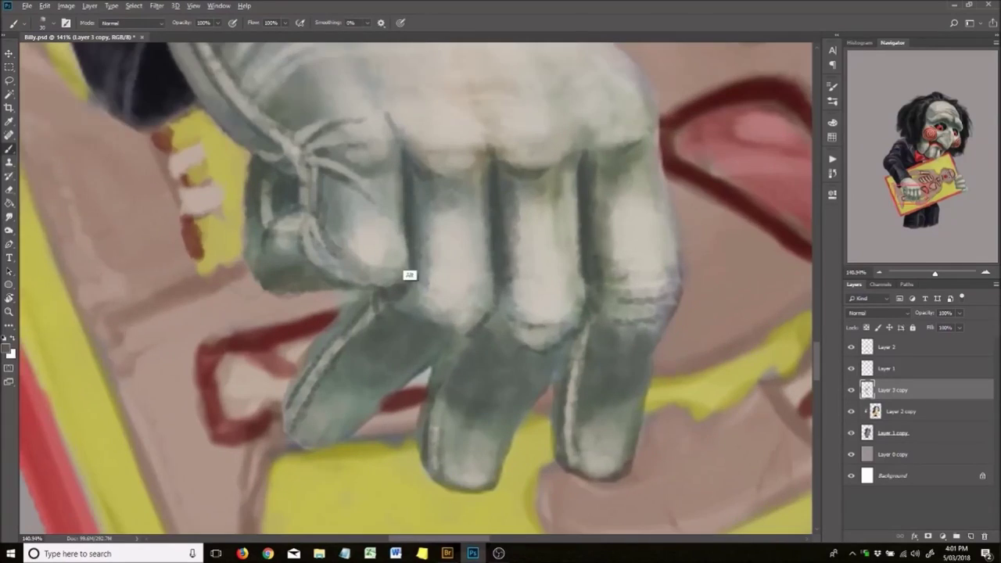
{"action": "scroll", "coordinate": [402, 356], "scroll_direction": "down", "scroll_amount": 3}
{"action": "scroll", "coordinate": [402, 356], "scroll_direction": "up", "scroll_amount": 4}
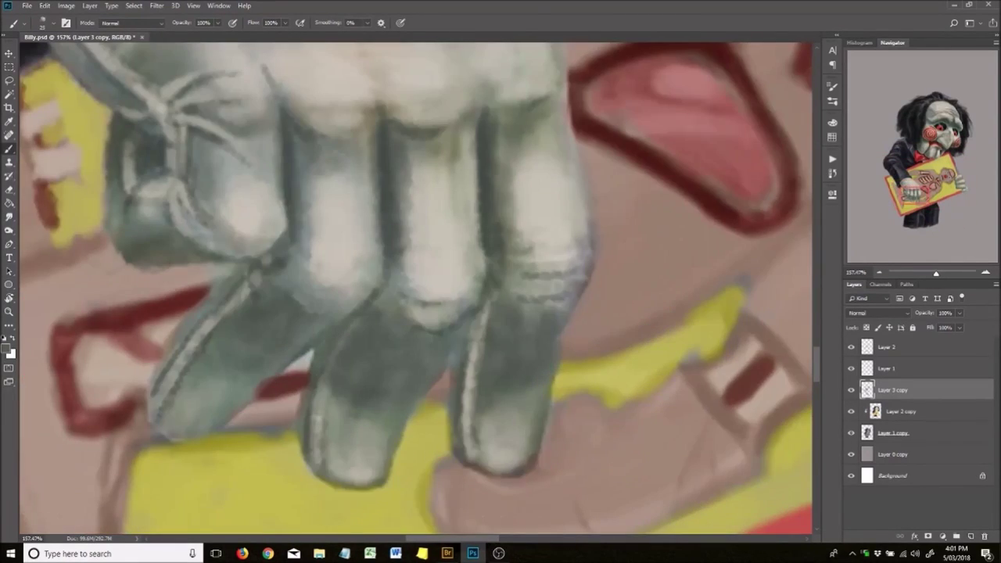
{"action": "scroll", "coordinate": [402, 356], "scroll_direction": "down", "scroll_amount": 5}
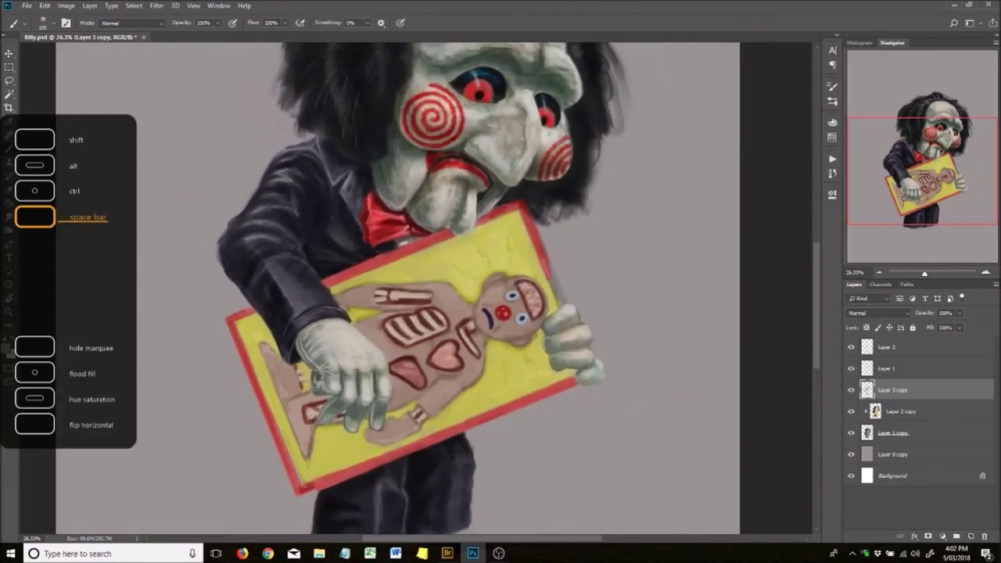
Paint grey-green shading on the knuckles and clean up the finger edges of the hand gripping the board's edge.
{"action": "scroll", "coordinate": [548, 329], "scroll_direction": "up", "scroll_amount": 4}
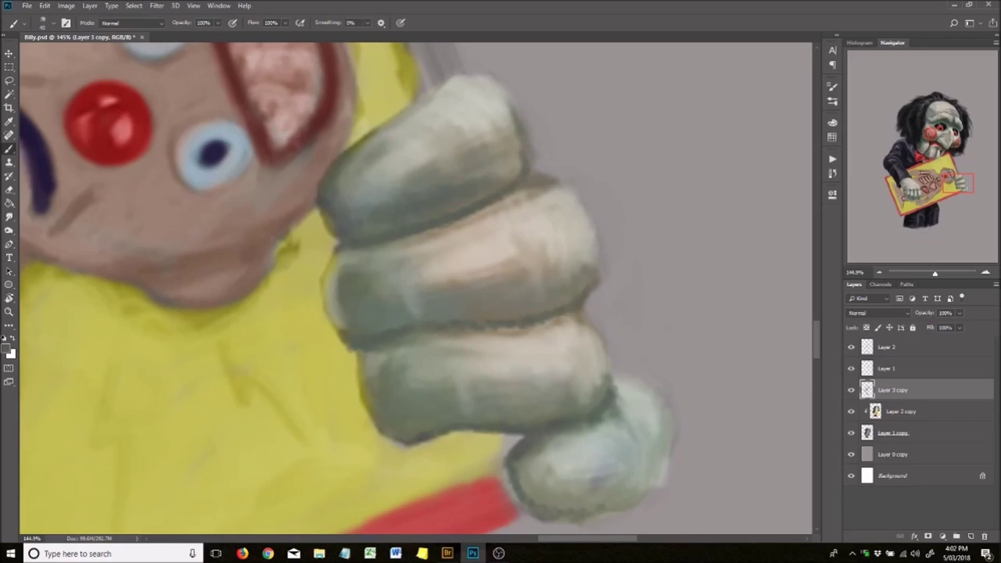
{"action": "left_click_drag", "start_coordinate": [485, 109], "coordinate": [407, 313]}
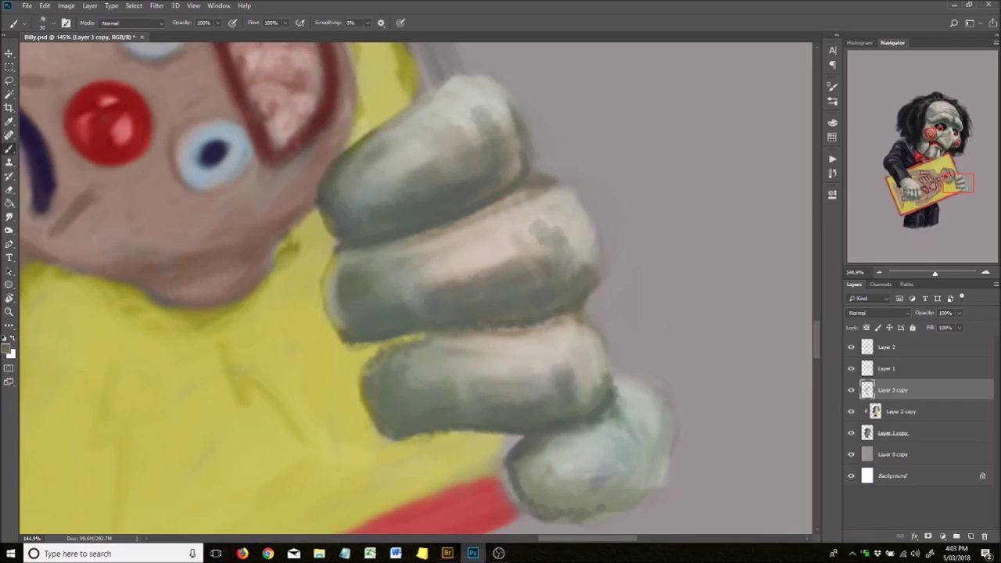
{"action": "left_click_drag", "start_coordinate": [422, 172], "coordinate": [344, 321]}
{"action": "left_click_drag", "start_coordinate": [532, 485], "coordinate": [641, 469]}
Brighten the fingers and thumb of the hand gripping the board's edge with off-white highlights.
{"action": "scroll", "coordinate": [603, 403], "scroll_direction": "down", "scroll_amount": 5}
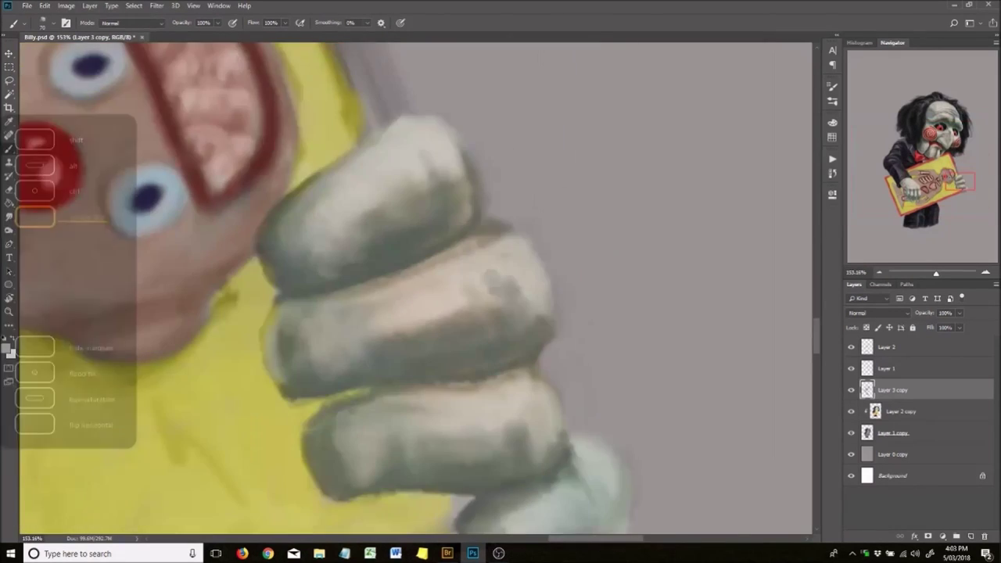
{"action": "scroll", "coordinate": [548, 329], "scroll_direction": "up", "scroll_amount": 5}
{"action": "scroll", "coordinate": [548, 328], "scroll_direction": "down", "scroll_amount": 5}
{"action": "scroll", "coordinate": [548, 329], "scroll_direction": "up", "scroll_amount": 4}
{"action": "scroll", "coordinate": [548, 328], "scroll_direction": "down", "scroll_amount": 1}
{"action": "double_click", "coordinate": [924, 433]}
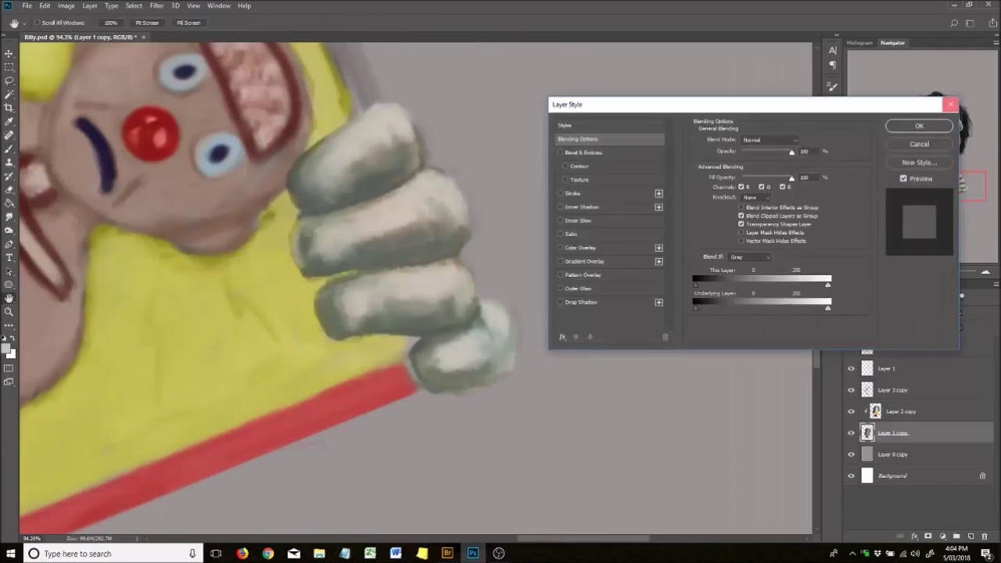
{"action": "key", "text": "Escape"}
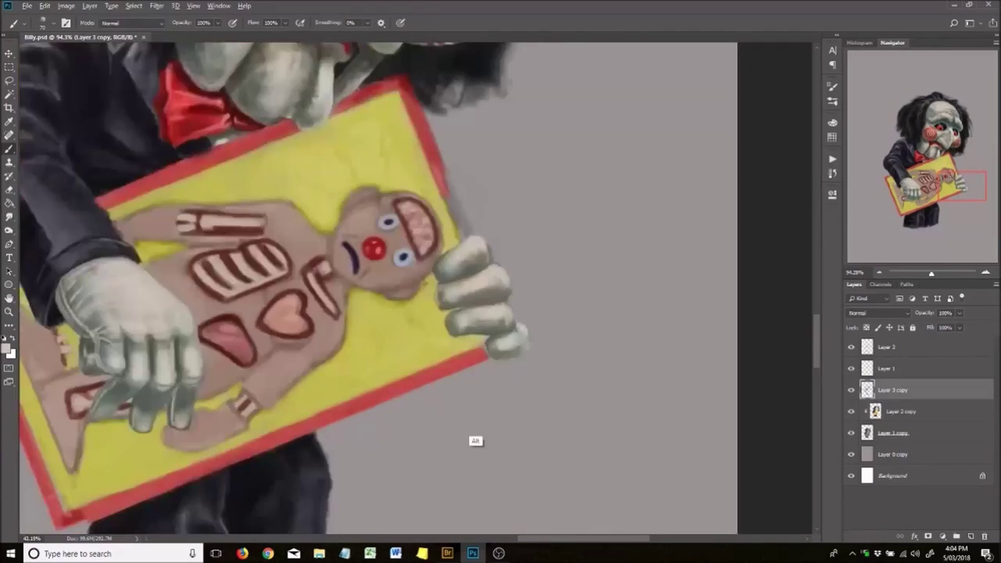
On Layer 3 copy, refine the folds, highlights and outer contour of the jacket sleeve beside the bow tie.
{"action": "scroll", "coordinate": [476, 441], "scroll_direction": "down", "scroll_amount": 3}
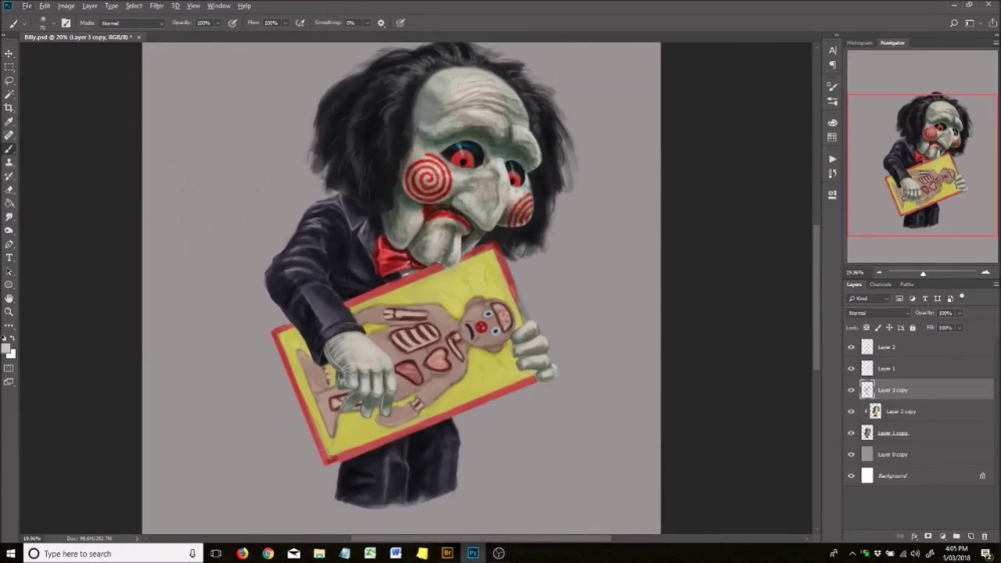
{"action": "scroll", "coordinate": [438, 344], "scroll_direction": "up", "scroll_amount": 3}
{"action": "left_click", "coordinate": [892, 389]}
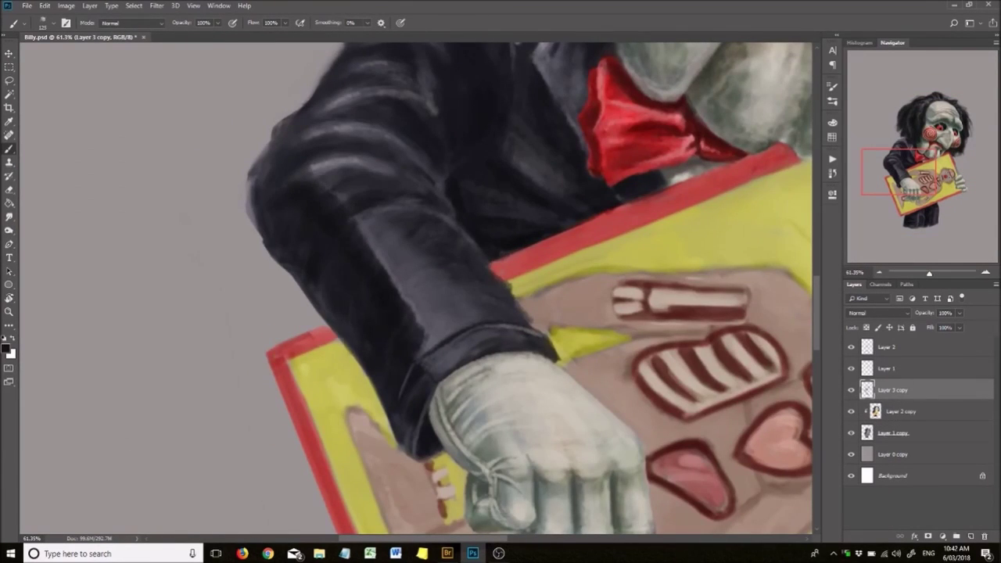
{"action": "scroll", "coordinate": [431, 329], "scroll_direction": "down", "scroll_amount": 1}
{"action": "scroll", "coordinate": [324, 197], "scroll_direction": "up", "scroll_amount": 3}
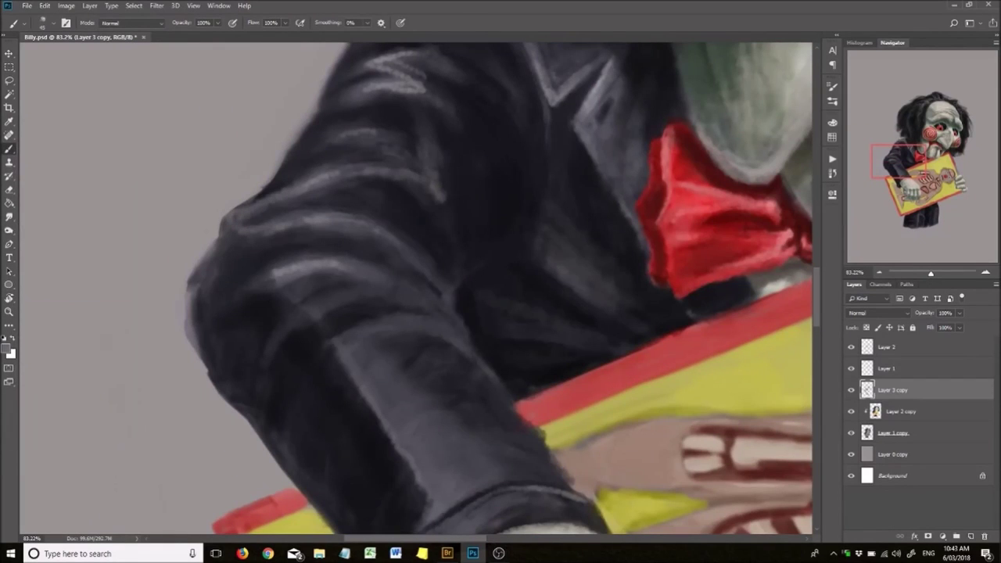
{"action": "left_click_drag", "start_coordinate": [607, 170], "coordinate": [540, 202]}
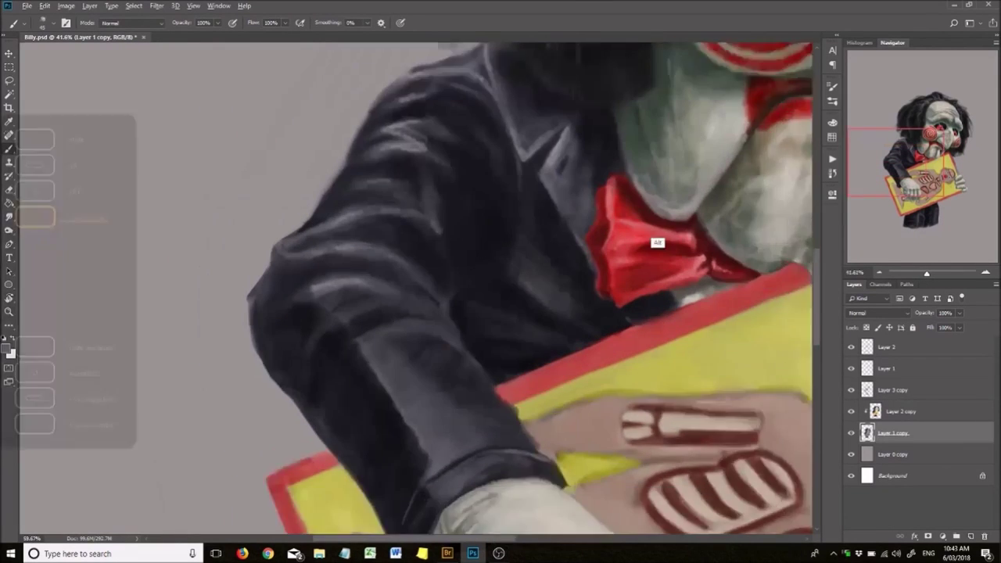
On Layer 3 copy, sharpen the board patient's pupils in dark blue and add lighter skin tones to the cheeks and chin.
{"action": "scroll", "coordinate": [414, 286], "scroll_direction": "up", "scroll_amount": 3}
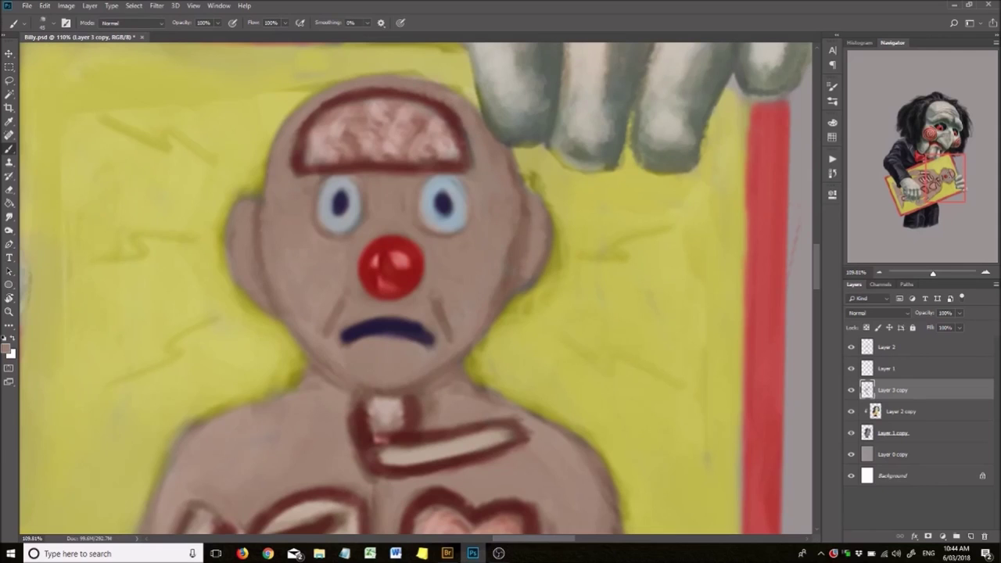
{"action": "left_click", "coordinate": [443, 220], "text": "alt"}
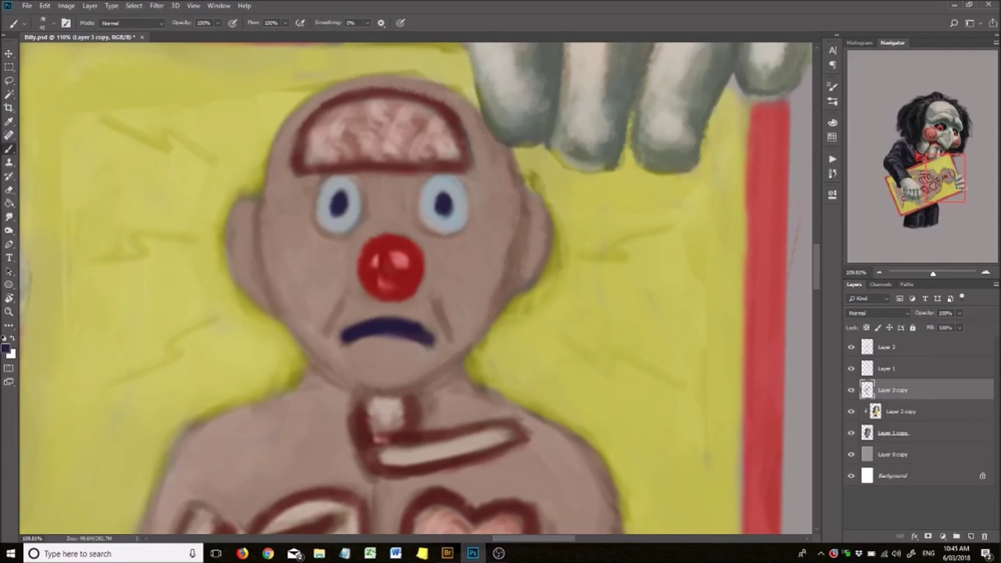
{"action": "key", "text": "Return"}
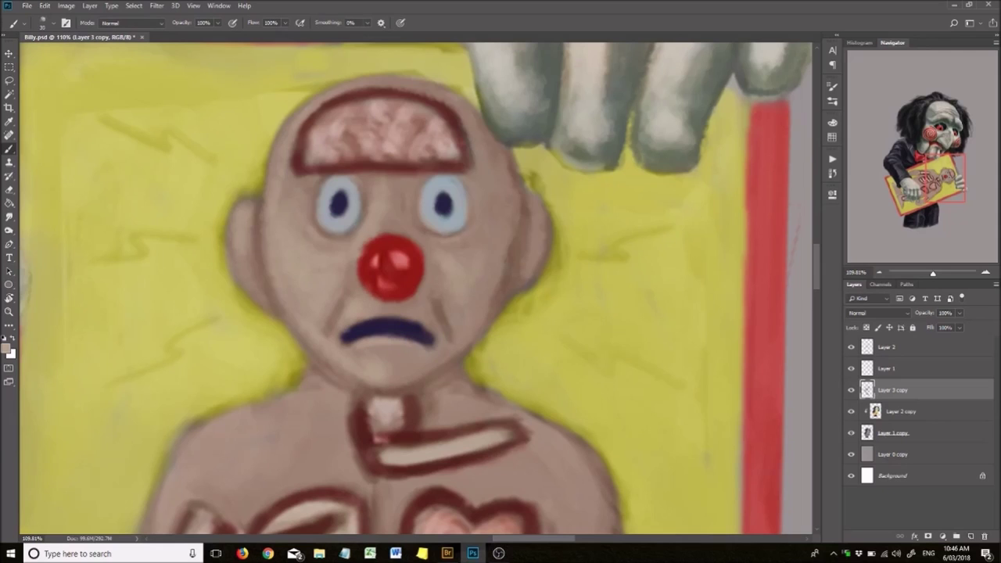
{"action": "scroll", "coordinate": [415, 290], "scroll_direction": "down", "scroll_amount": 4}
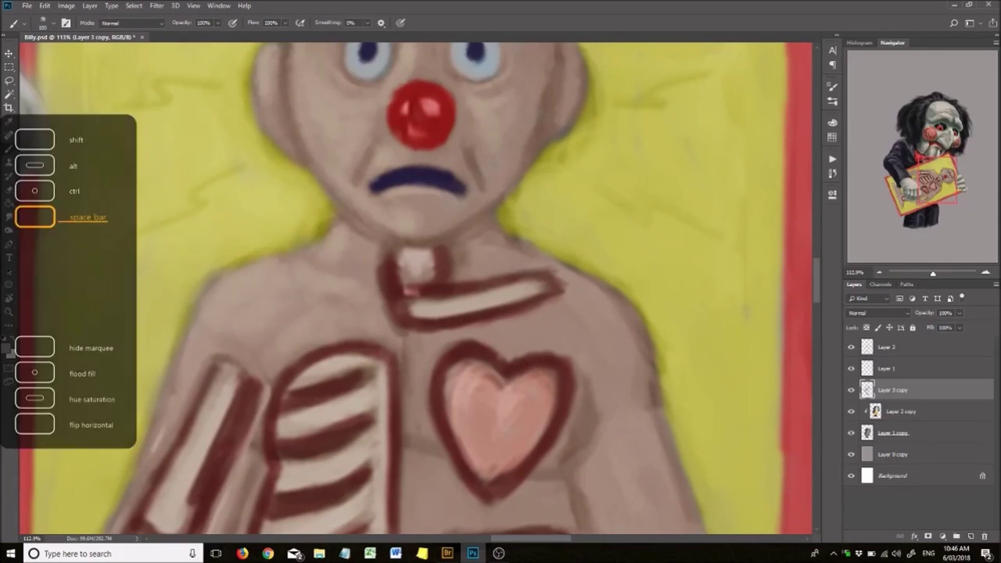
{"action": "scroll", "coordinate": [414, 289], "scroll_direction": "down", "scroll_amount": 3}
{"action": "scroll", "coordinate": [415, 289], "scroll_direction": "down", "scroll_amount": 3}
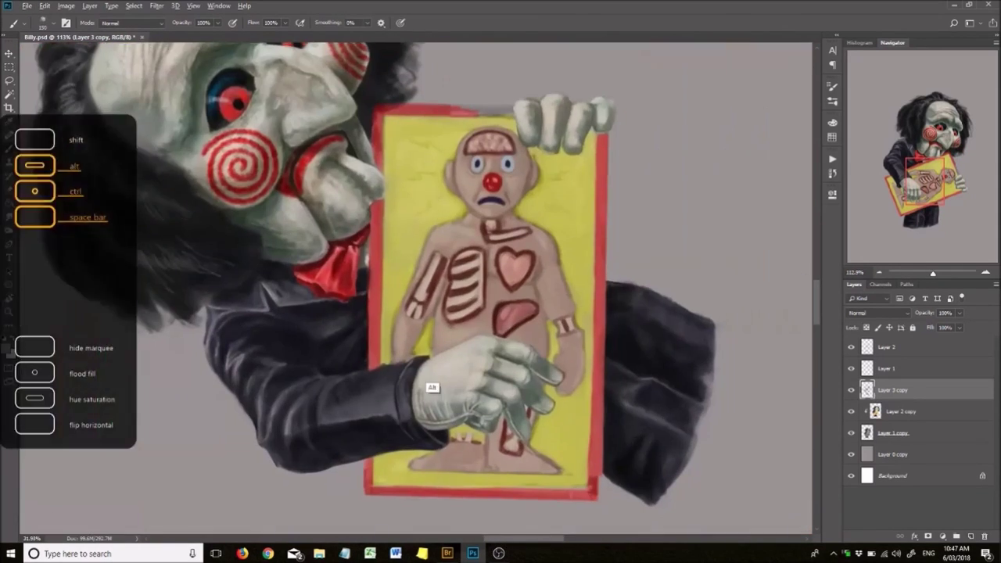
Add a new layer above Layer 2 for detailing the board patient's legs and feet.
{"action": "key", "text": "ctrl+shift+alt+n"}
{"action": "scroll", "coordinate": [415, 289], "scroll_direction": "up", "scroll_amount": 3}
{"action": "scroll", "coordinate": [415, 290], "scroll_direction": "up", "scroll_amount": 5}
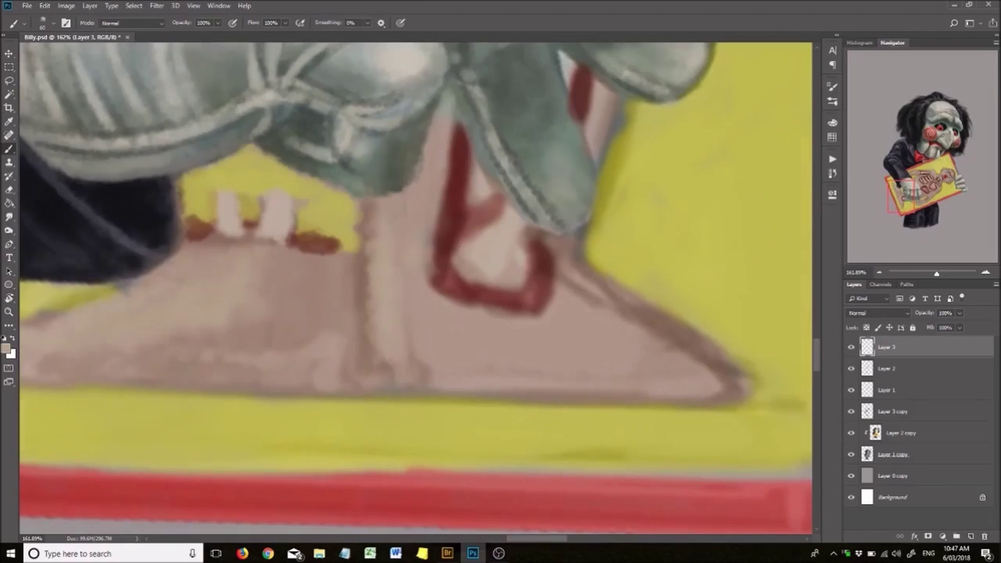
Set the foreground colour to dark brown 4d3d34 and outline the cartoon figure's head and ears.
{"action": "scroll", "coordinate": [415, 289], "scroll_direction": "down", "scroll_amount": 5}
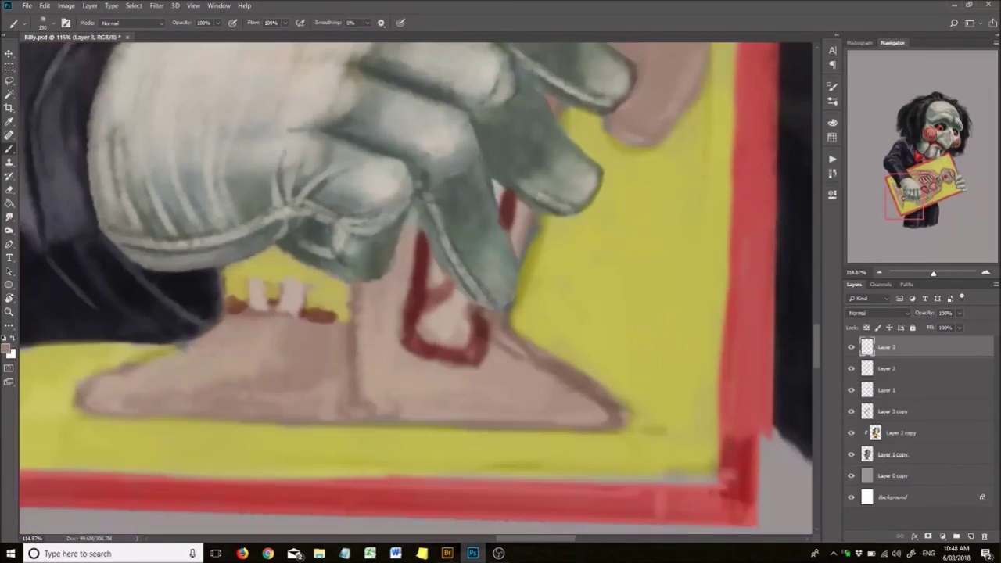
{"action": "scroll", "coordinate": [414, 290], "scroll_direction": "up", "scroll_amount": 3}
{"action": "scroll", "coordinate": [415, 289], "scroll_direction": "down", "scroll_amount": 3}
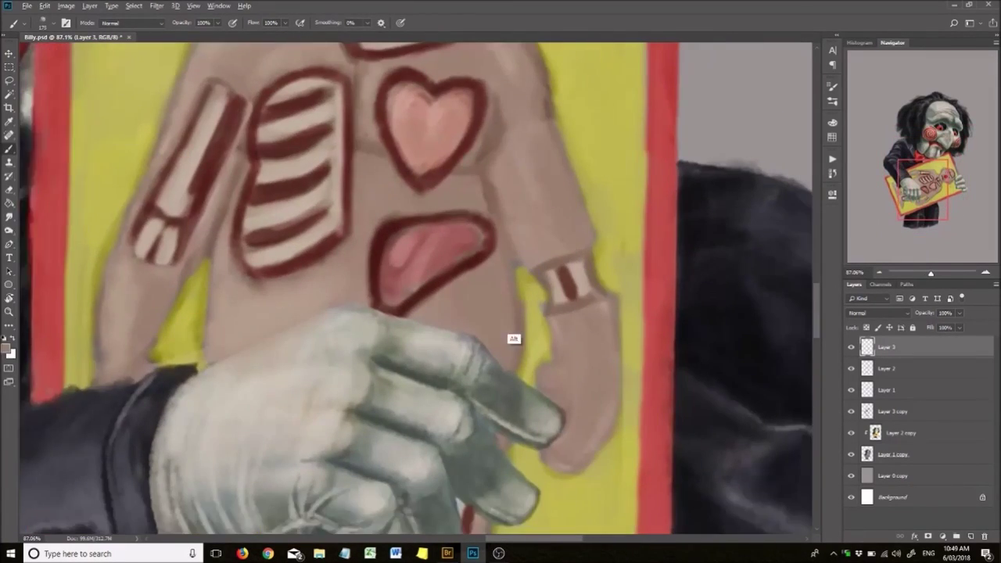
{"action": "scroll", "coordinate": [415, 290], "scroll_direction": "up", "scroll_amount": 5}
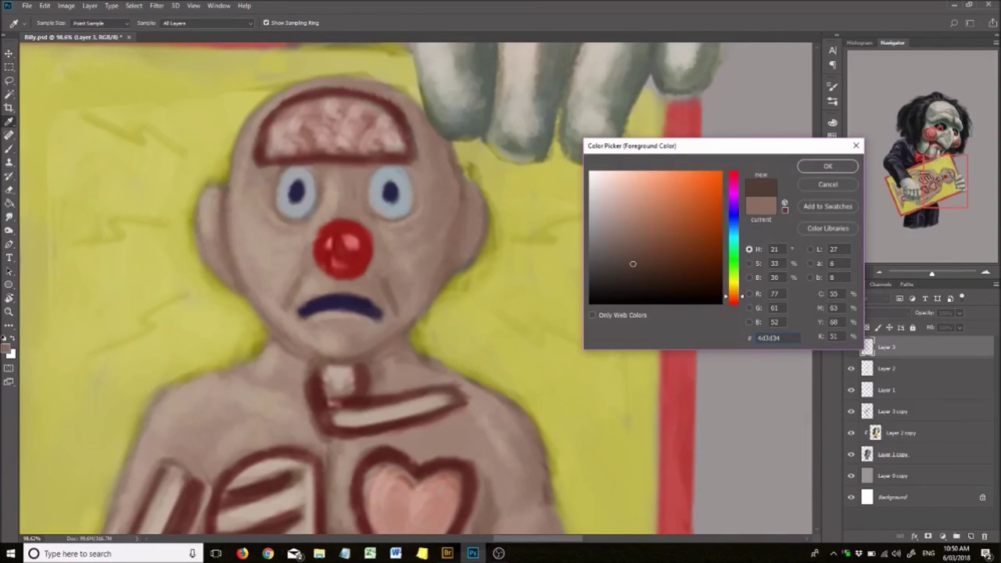
{"action": "key", "text": "Return"}
{"action": "left_click_drag", "start_coordinate": [281, 91], "coordinate": [227, 195]}
{"action": "scroll", "coordinate": [338, 168], "scroll_direction": "up", "scroll_amount": 2}
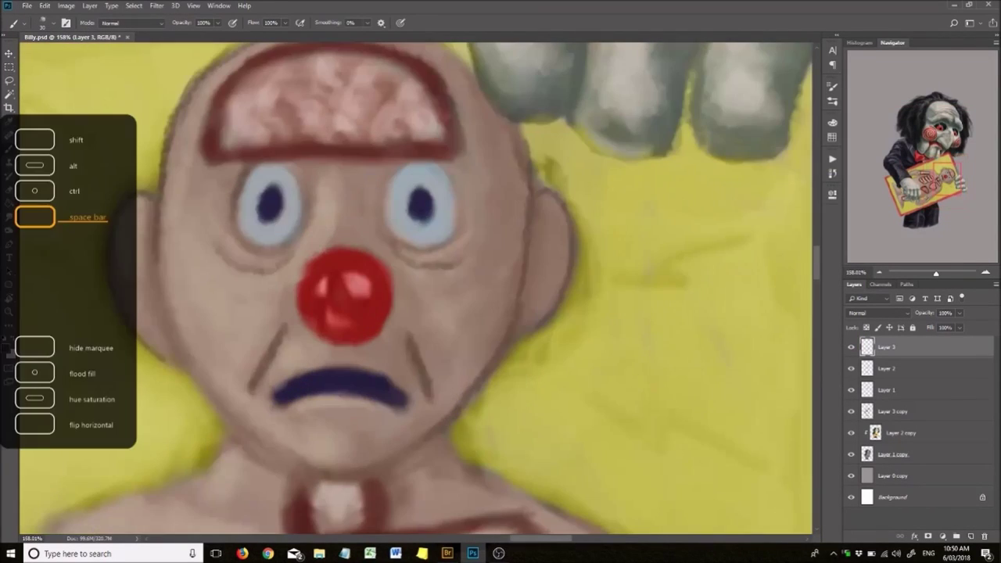
Outline the figure's neck, shoulders, arms, hand and feet with thin dark brown strokes.
{"action": "scroll", "coordinate": [415, 290], "scroll_direction": "down", "scroll_amount": 2}
{"action": "left_click_drag", "start_coordinate": [313, 508], "coordinate": [388, 195]}
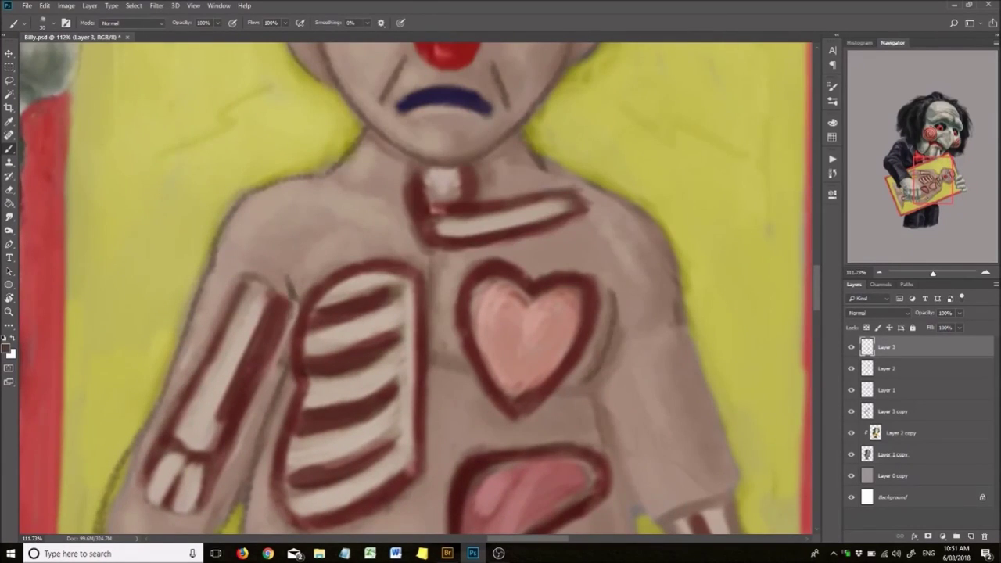
{"action": "left_click_drag", "start_coordinate": [470, 391], "coordinate": [278, 67]}
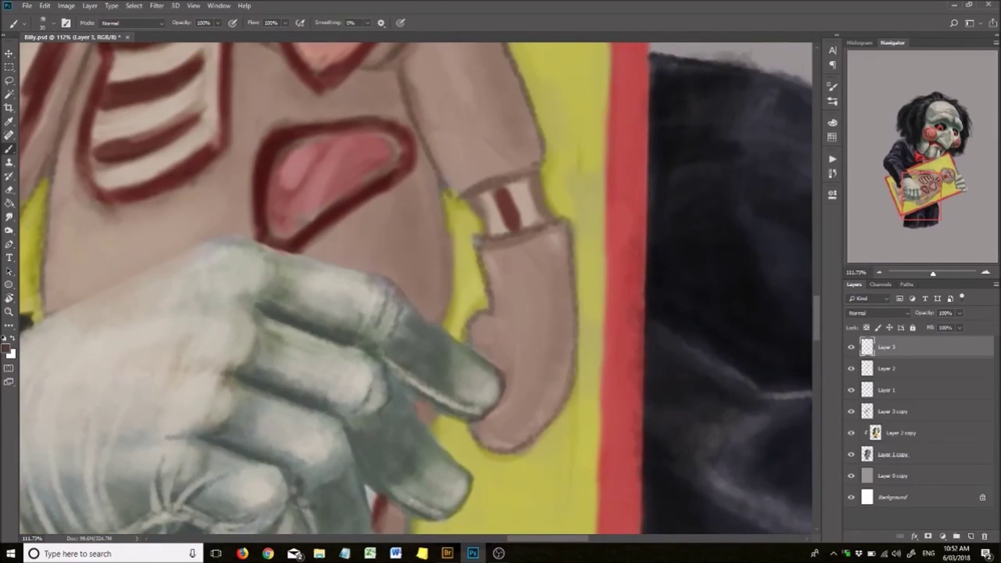
{"action": "left_click_drag", "start_coordinate": [328, 438], "coordinate": [386, 478]}
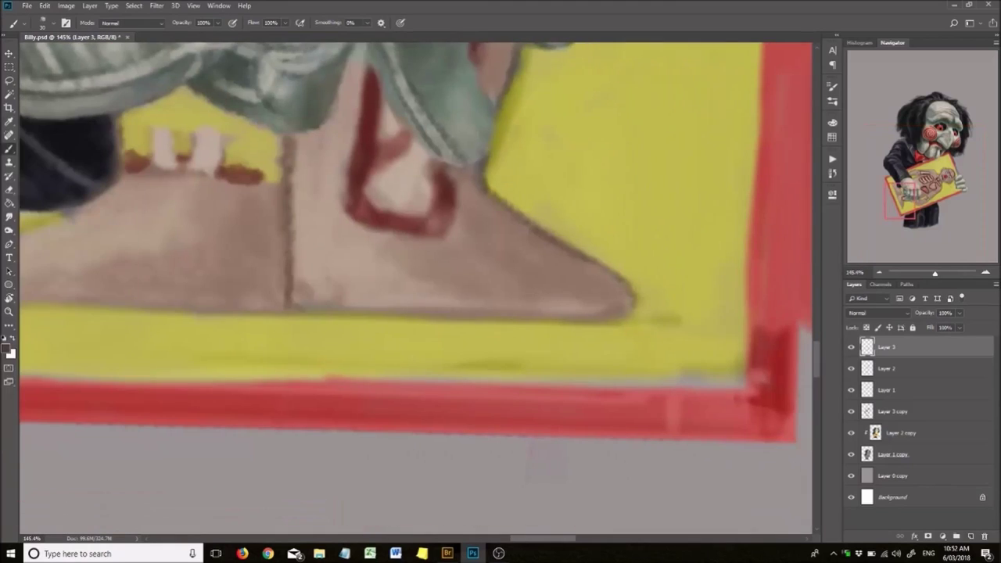
{"action": "left_click_drag", "start_coordinate": [391, 274], "coordinate": [661, 247]}
{"action": "left_click_drag", "start_coordinate": [391, 117], "coordinate": [407, 469]}
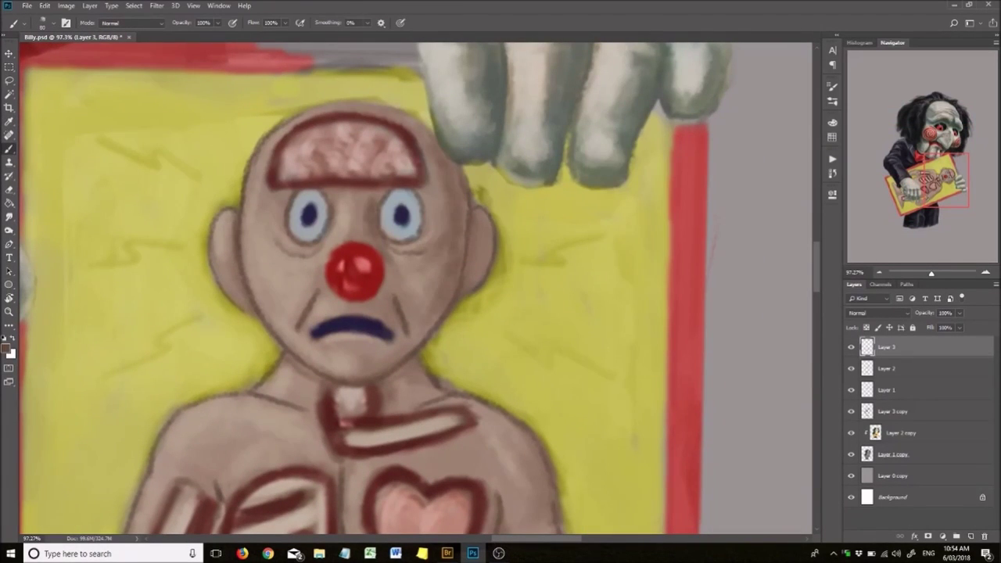
Deepen the brown shading on the figure's head, torso and arms.
{"action": "left_click_drag", "start_coordinate": [407, 391], "coordinate": [438, 329]}
{"action": "scroll", "coordinate": [348, 71], "scroll_direction": "up", "scroll_amount": 5}
{"action": "left_click_drag", "start_coordinate": [501, 313], "coordinate": [478, 524]}
{"action": "key", "text": "ctrl+0"}
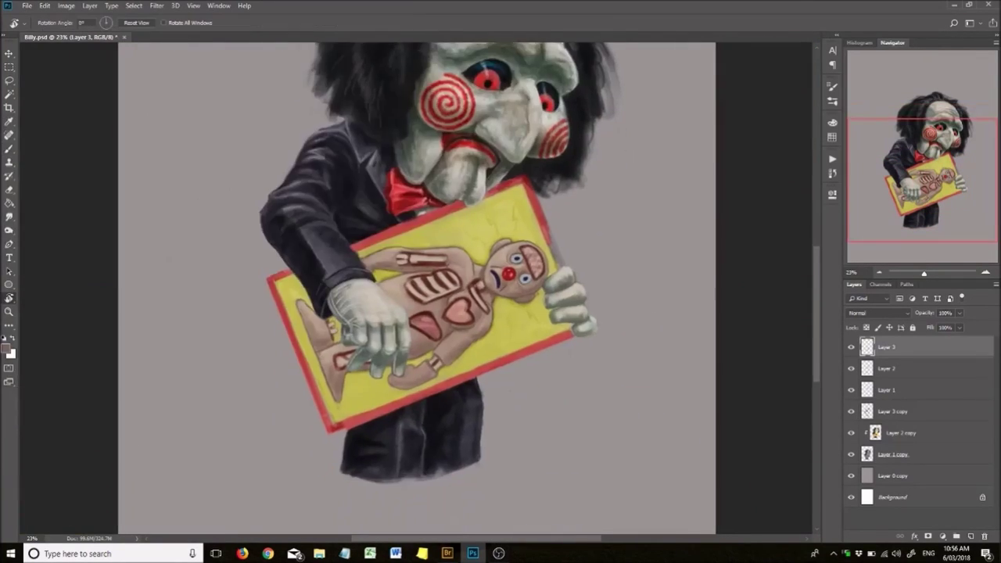
{"action": "scroll", "coordinate": [357, 313], "scroll_direction": "up", "scroll_amount": 5}
{"action": "left_click_drag", "start_coordinate": [469, 313], "coordinate": [403, 372]}
{"action": "scroll", "coordinate": [415, 289], "scroll_direction": "up", "scroll_amount": 2}
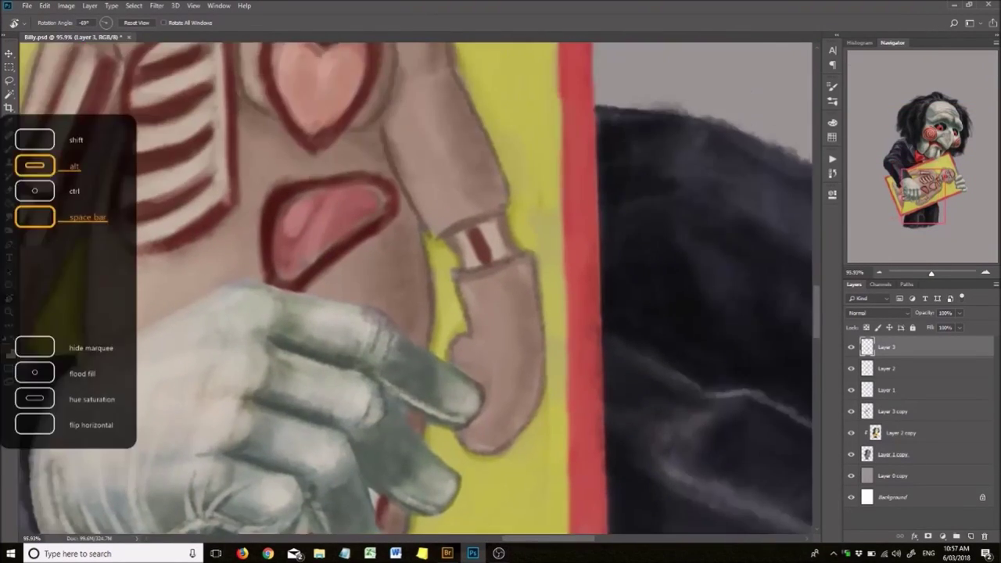
Paint the gaps around the figure's wrist bones in the board's yellow.
{"action": "key", "text": "b"}
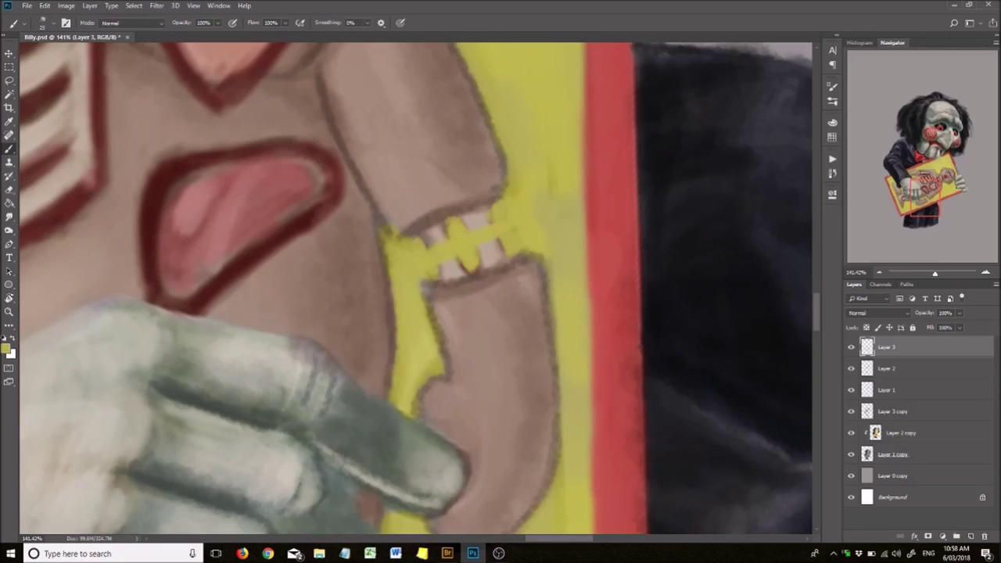
{"action": "scroll", "coordinate": [415, 289], "scroll_direction": "down", "scroll_amount": 3}
{"action": "scroll", "coordinate": [414, 290], "scroll_direction": "up", "scroll_amount": 2}
Paint a solid bright red circle in the board's corner beside the figure's head.
{"action": "mouse_move", "coordinate": [297, 180]}
{"action": "left_mouse_down"}
{"action": "mouse_move", "coordinate": [313, 211]}
{"action": "mouse_move", "coordinate": [337, 219]}
{"action": "left_mouse_up"}
{"action": "left_click", "coordinate": [833, 137]}
{"action": "scroll", "coordinate": [315, 179], "scroll_direction": "up", "scroll_amount": 3}
{"action": "scroll", "coordinate": [468, 205], "scroll_direction": "down", "scroll_amount": 1}
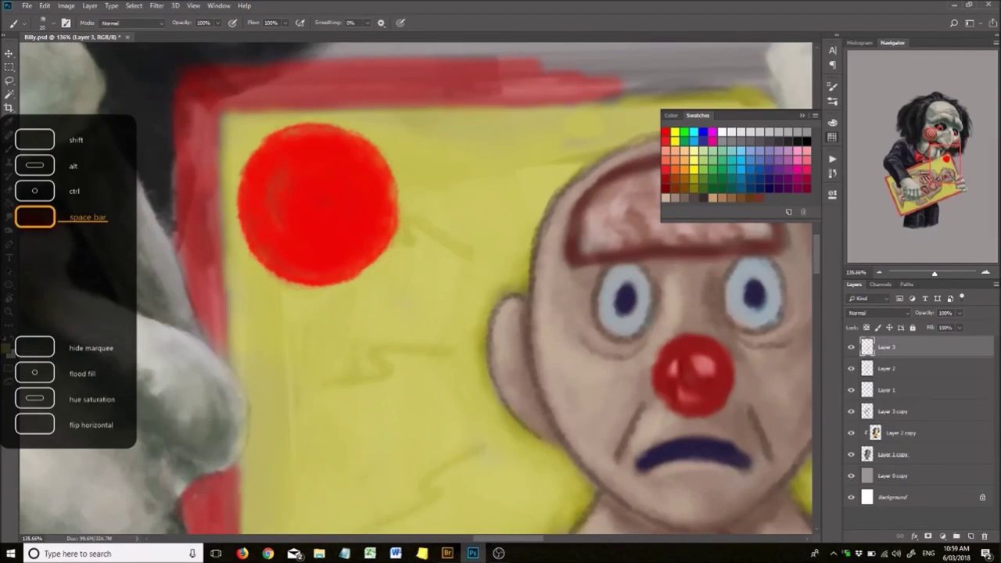
Repaint the figure's clown nose in bright red with pale reflected highlights.
{"action": "scroll", "coordinate": [436, 205], "scroll_direction": "down", "scroll_amount": 5}
{"action": "scroll", "coordinate": [496, 305], "scroll_direction": "up", "scroll_amount": 5}
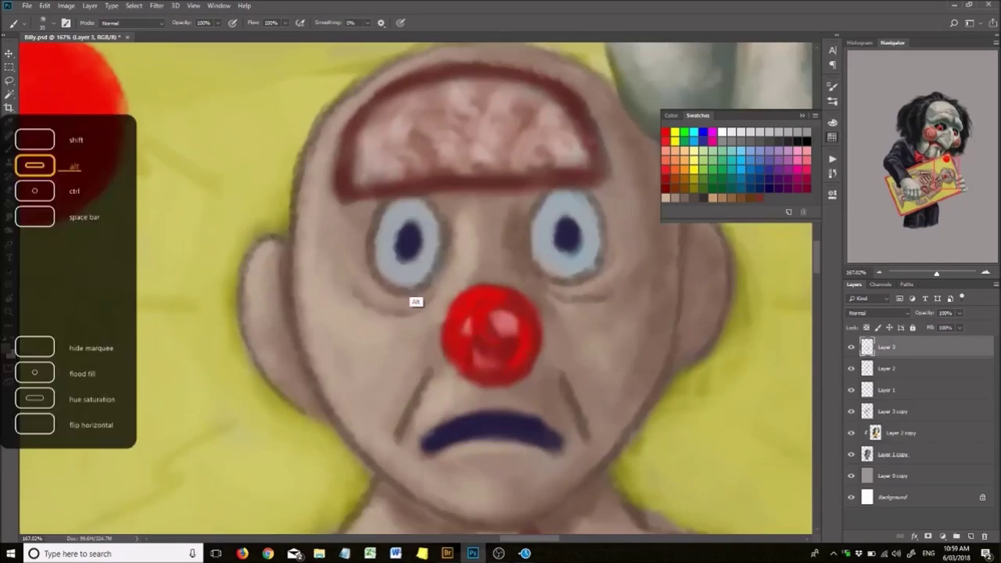
{"action": "scroll", "coordinate": [488, 286], "scroll_direction": "down", "scroll_amount": 5}
{"action": "scroll", "coordinate": [488, 286], "scroll_direction": "up", "scroll_amount": 4}
{"action": "scroll", "coordinate": [394, 327], "scroll_direction": "down", "scroll_amount": 5}
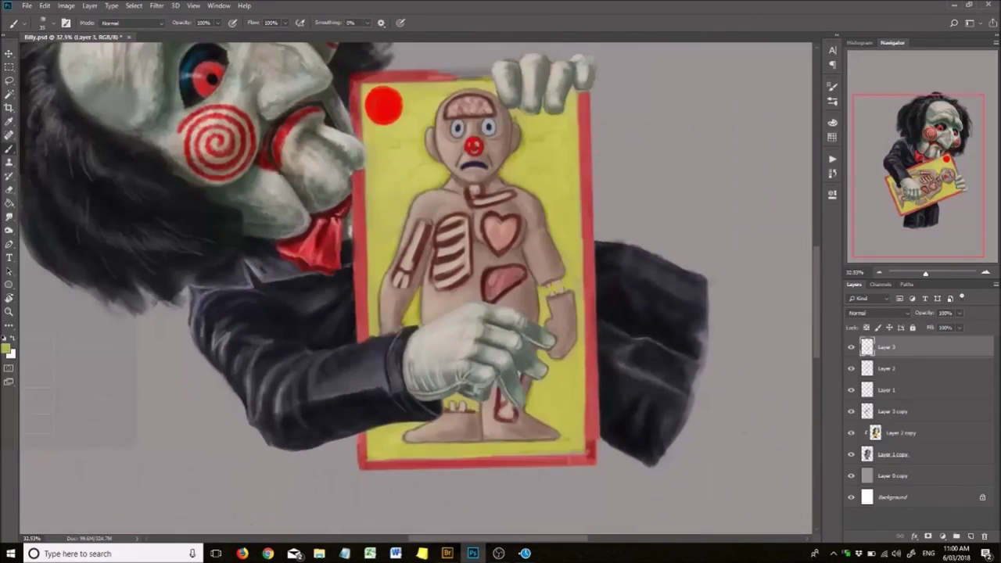
Move Layer 3 below Layer 1, directly above Layer 3 copy.
{"action": "left_click_drag", "start_coordinate": [886, 346], "coordinate": [886, 390]}
{"action": "right_click", "coordinate": [899, 390]}
{"action": "key", "text": "Escape"}
{"action": "scroll", "coordinate": [391, 156], "scroll_direction": "up", "scroll_amount": 4}
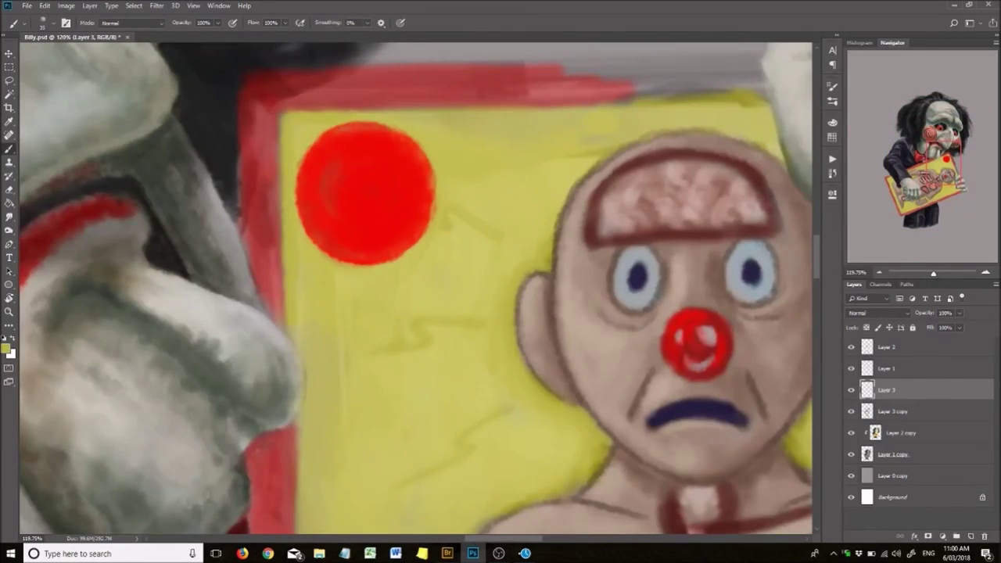
Outline the board's upper background in flat yellow along the figure's arm and head, the red circle and the border.
{"action": "scroll", "coordinate": [415, 289], "scroll_direction": "down", "scroll_amount": 10}
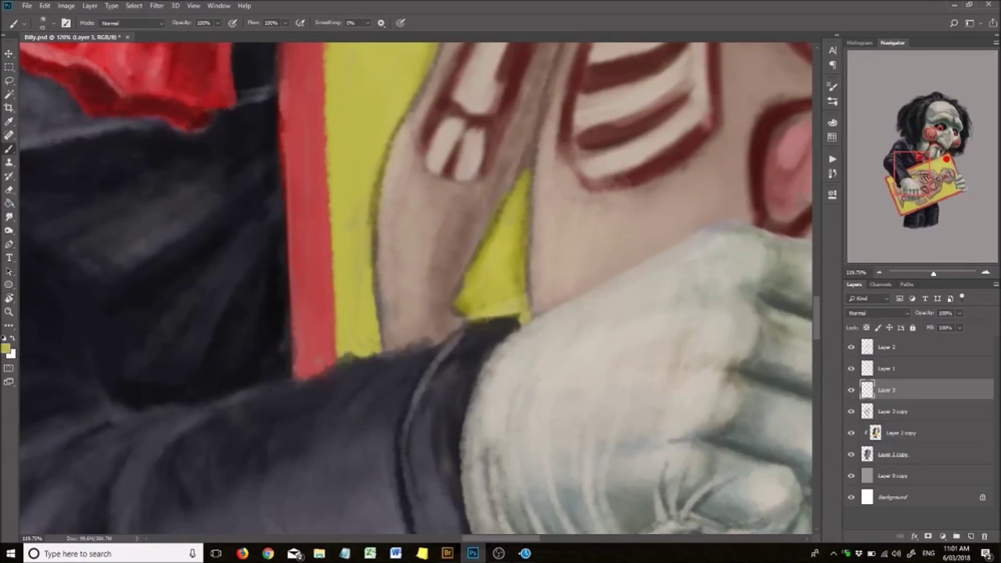
{"action": "scroll", "coordinate": [416, 290], "scroll_direction": "up", "scroll_amount": 10}
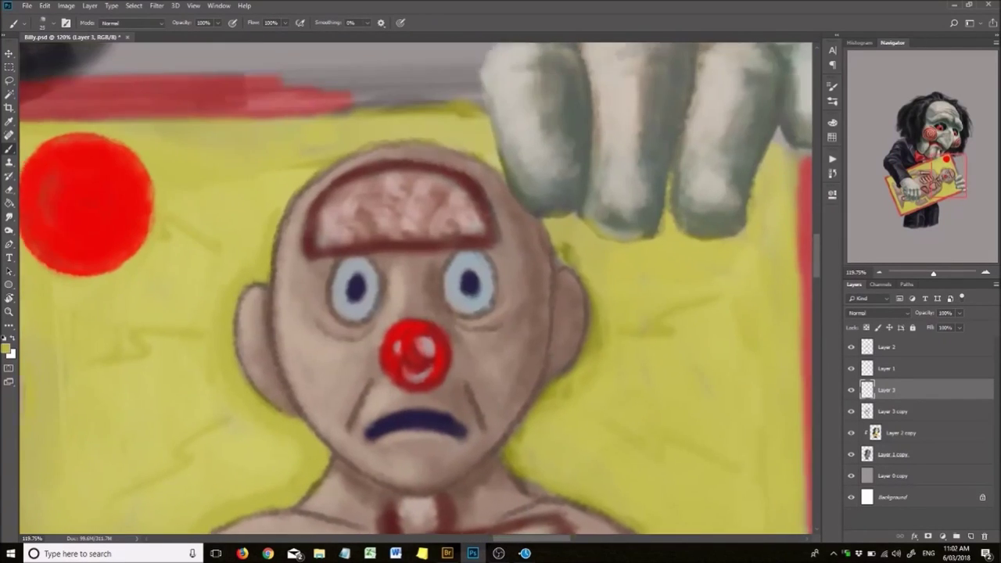
{"action": "scroll", "coordinate": [416, 289], "scroll_direction": "left", "scroll_amount": 5}
{"action": "left_click_drag", "start_coordinate": [416, 195], "coordinate": [485, 234]}
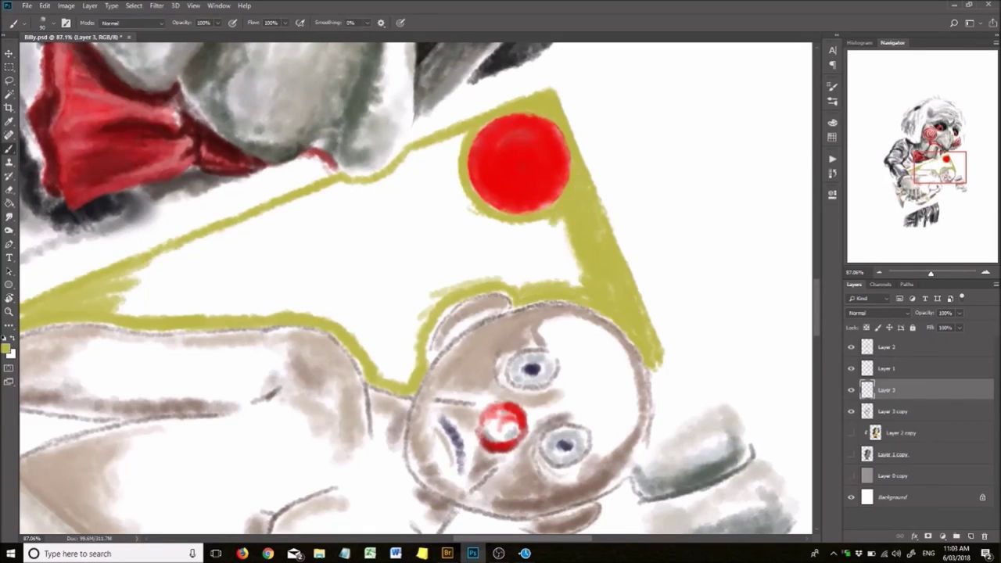
Fill the outlined upper background between the red circle, the border and the figure with flat yellow.
{"action": "mouse_move", "coordinate": [579, 289]}
{"action": "left_mouse_down"}
{"action": "mouse_move", "coordinate": [391, 172]}
{"action": "mouse_move", "coordinate": [563, 258]}
{"action": "left_mouse_up"}
{"action": "left_click_drag", "start_coordinate": [391, 235], "coordinate": [547, 192]}
{"action": "left_click_drag", "start_coordinate": [250, 250], "coordinate": [344, 219]}
{"action": "mouse_move", "coordinate": [172, 266]}
{"action": "left_mouse_down"}
{"action": "mouse_move", "coordinate": [587, 157]}
{"action": "mouse_move", "coordinate": [470, 235]}
{"action": "mouse_move", "coordinate": [352, 220]}
{"action": "left_mouse_up"}
{"action": "scroll", "coordinate": [415, 289], "scroll_direction": "down", "scroll_amount": 5}
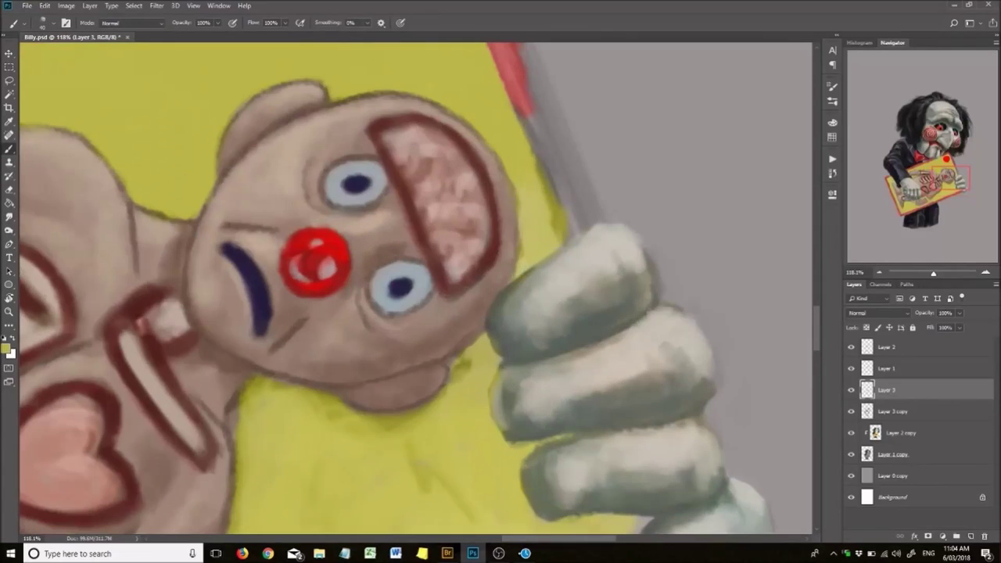
Outline the lower background in flat yellow along the head, gloved fingers, shoulder, arm and red border.
{"action": "left_click_drag", "start_coordinate": [416, 289], "coordinate": [527, 184]}
{"action": "left_click_drag", "start_coordinate": [415, 290], "coordinate": [302, 260]}
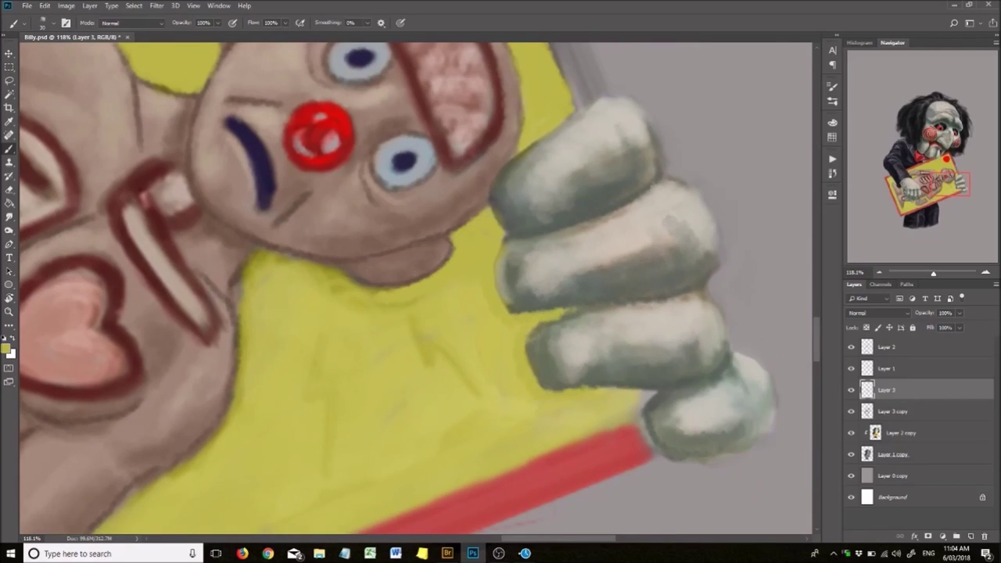
{"action": "left_click_drag", "start_coordinate": [416, 290], "coordinate": [461, 144]}
{"action": "left_click_drag", "start_coordinate": [415, 290], "coordinate": [560, 227]}
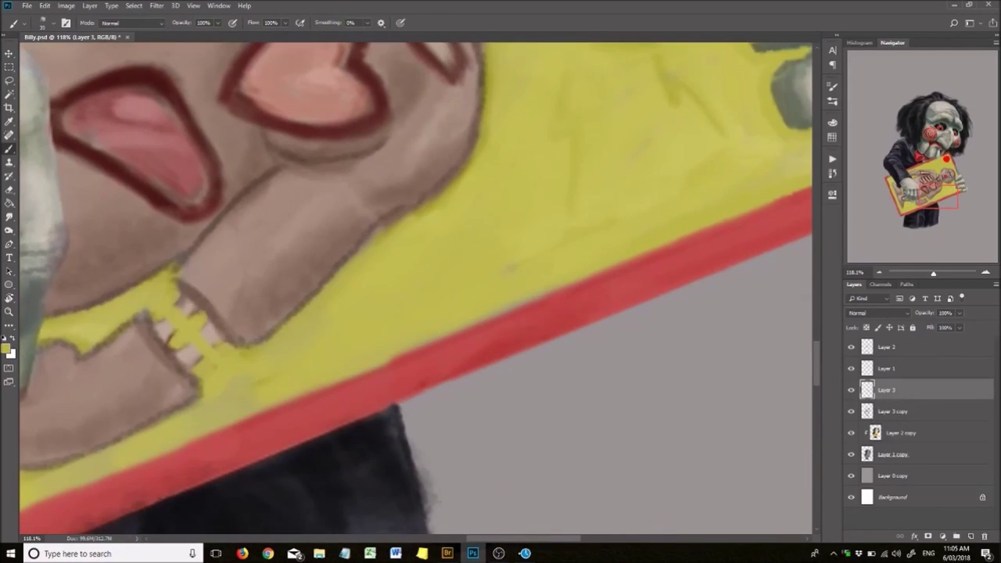
{"action": "left_click_drag", "start_coordinate": [415, 290], "coordinate": [414, 457]}
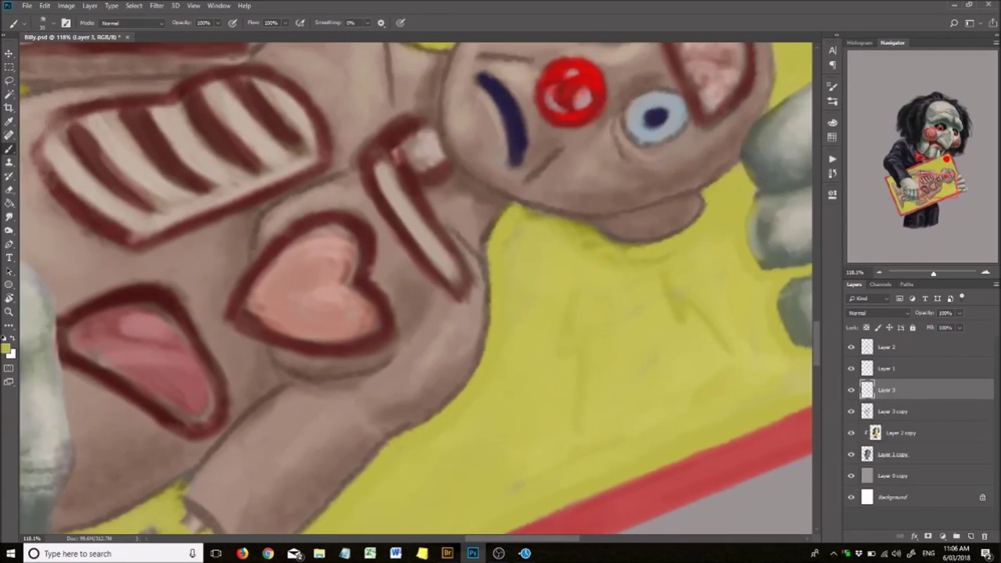
Hide Layer 3 copy, Layer 2 copy and Layer 1 copy, and fill the outlined lower background with yellow.
{"action": "scroll", "coordinate": [415, 289], "scroll_direction": "down", "scroll_amount": 3}
{"action": "left_click_drag", "start_coordinate": [852, 411], "coordinate": [852, 453]}
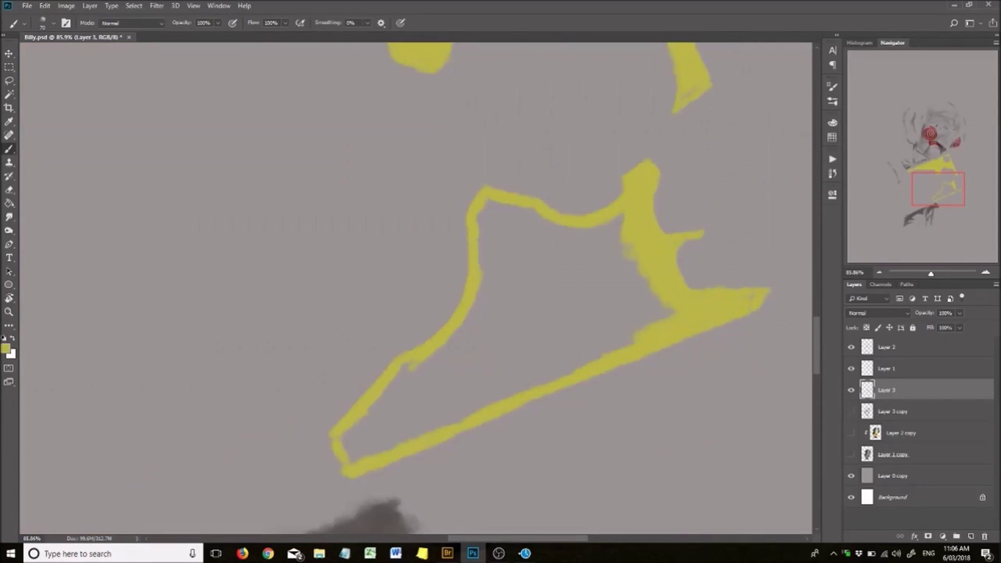
{"action": "left_click_drag", "start_coordinate": [485, 199], "coordinate": [516, 313]}
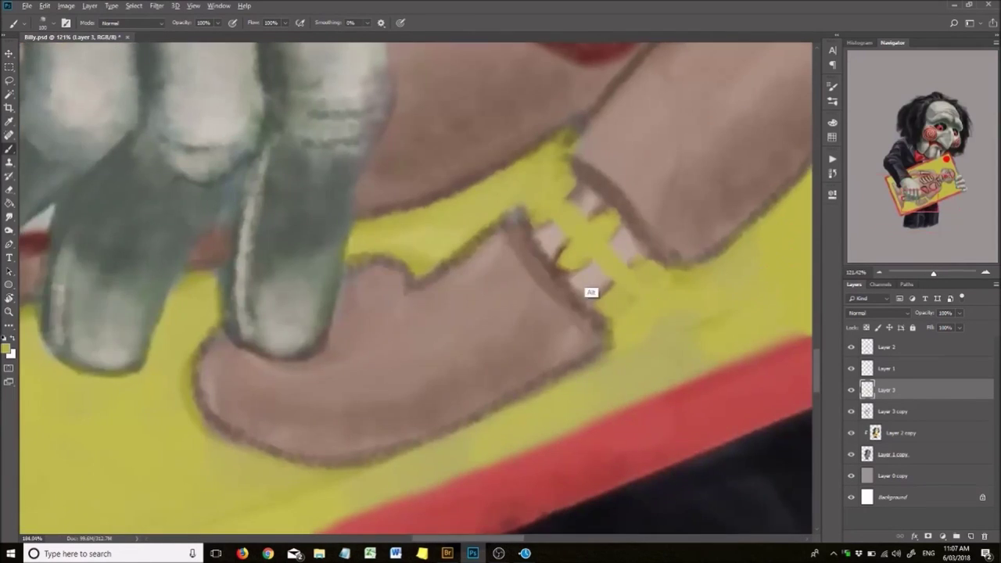
Cover the remaining background around the figure's wrist, hand and feet with flat yellow up to the red border.
{"action": "scroll", "coordinate": [525, 380], "scroll_direction": "down", "scroll_amount": 3}
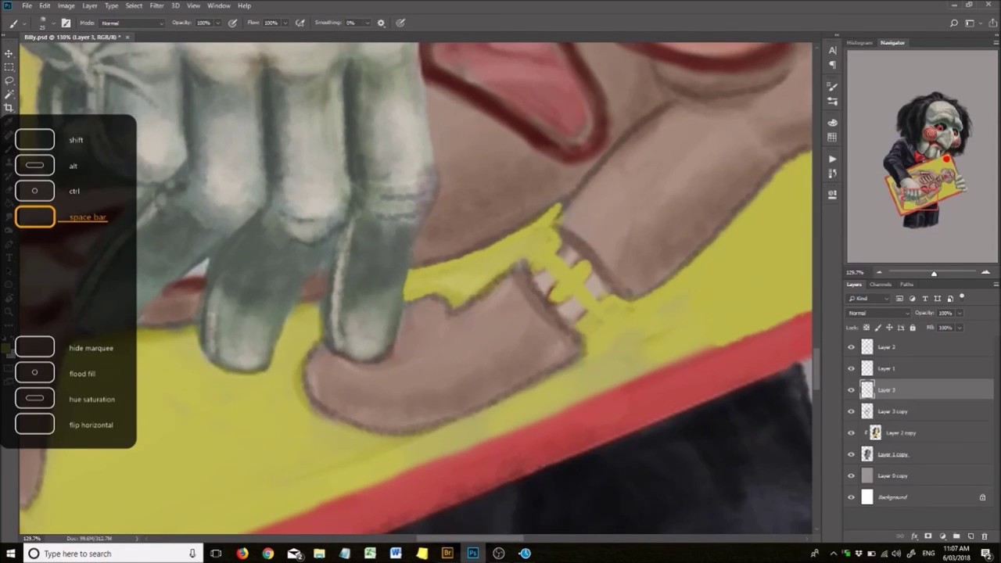
{"action": "scroll", "coordinate": [416, 290], "scroll_direction": "up", "scroll_amount": 3}
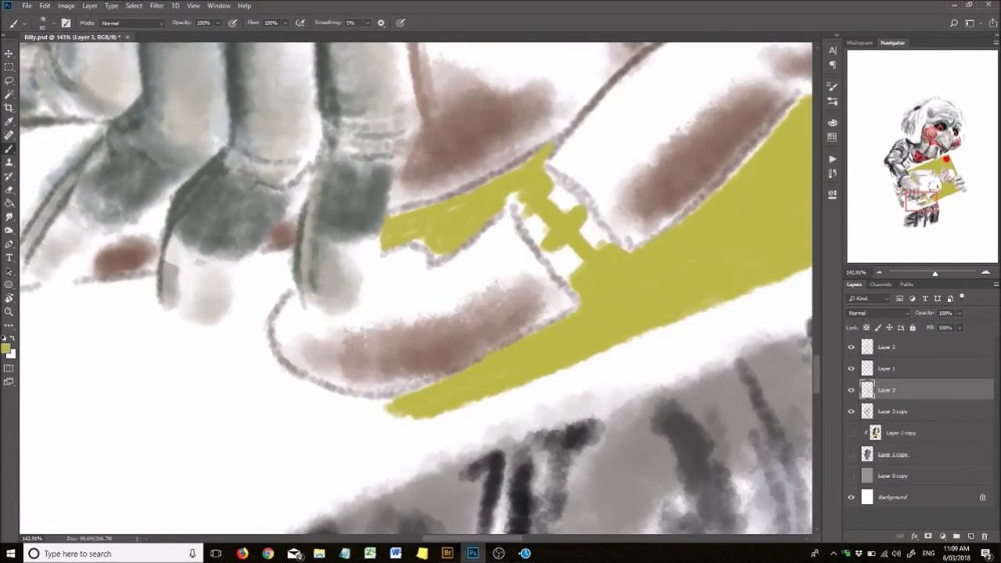
{"action": "scroll", "coordinate": [414, 289], "scroll_direction": "down", "scroll_amount": 5}
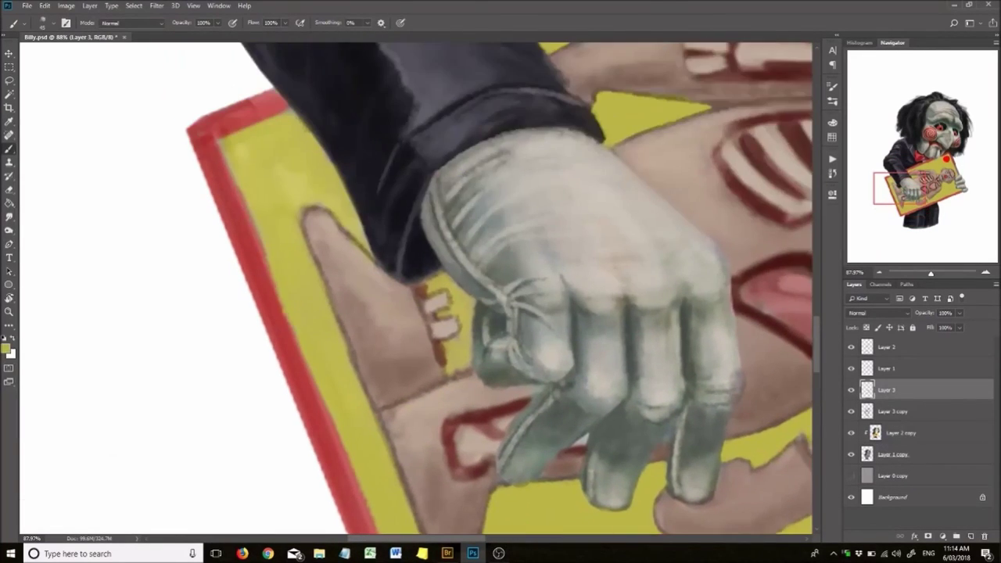
{"action": "key", "text": "space"}
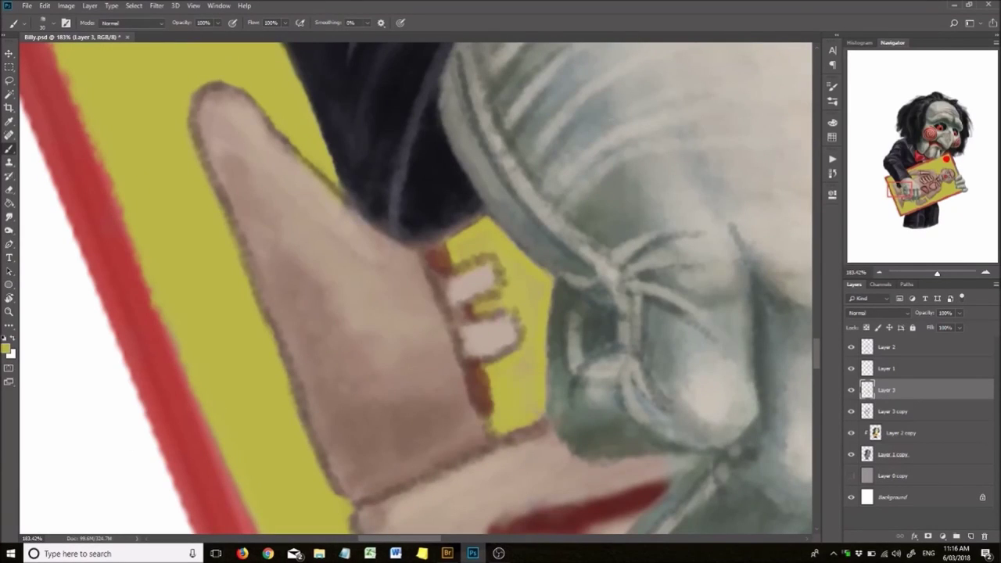
{"action": "key", "text": "ctrl+minus"}
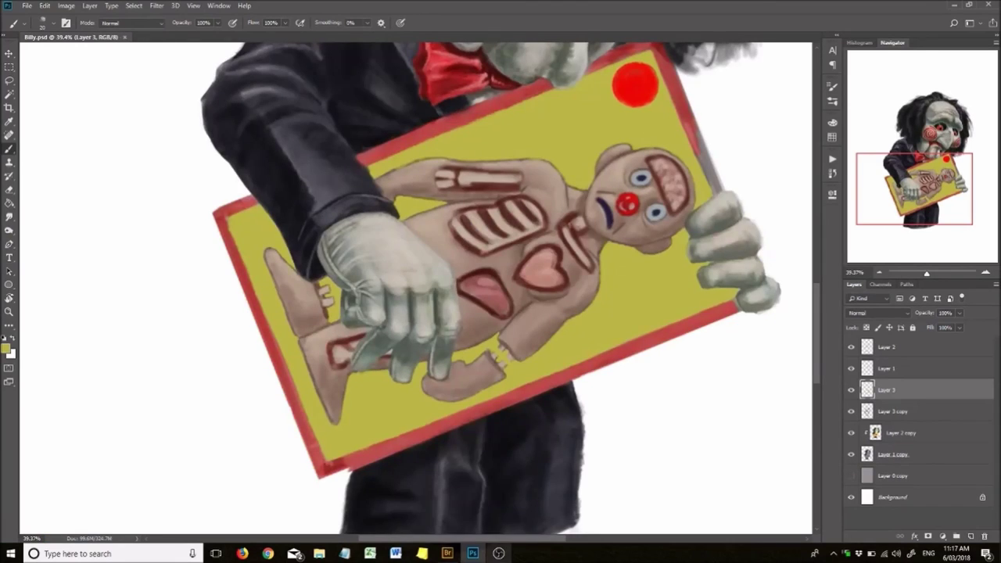
Lock Layer 3's transparent pixels and shade the board's background with brighter yellow and orange db9c3a.
{"action": "scroll", "coordinate": [415, 281], "scroll_direction": "down", "scroll_amount": 2}
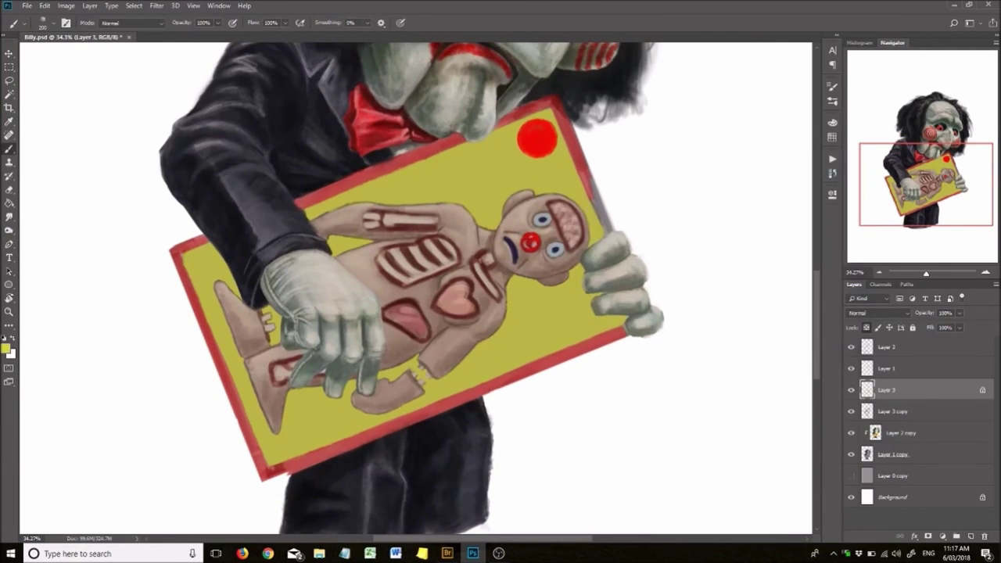
{"action": "left_click", "coordinate": [5, 348]}
{"action": "left_click", "coordinate": [6, 348]}
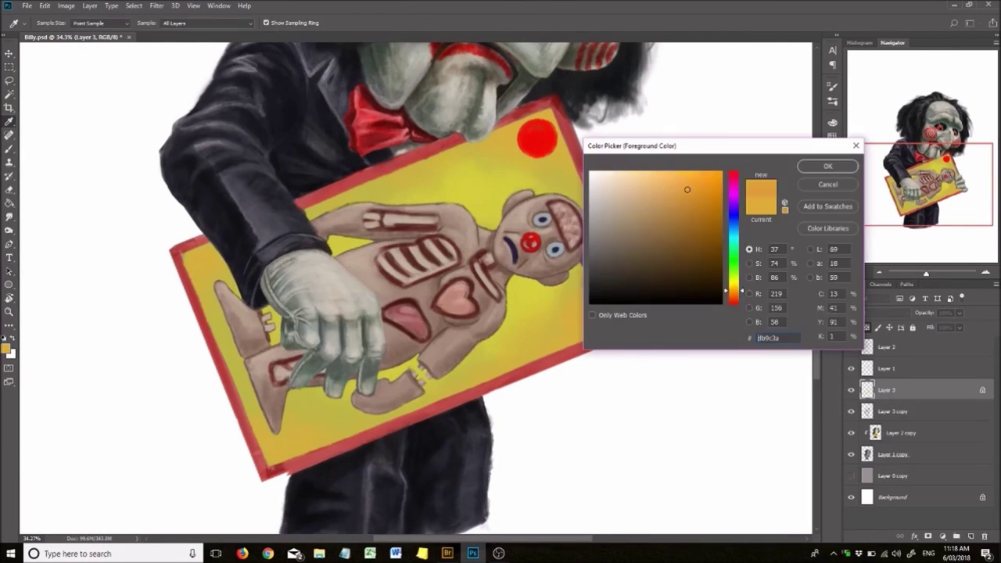
{"action": "scroll", "coordinate": [369, 291], "scroll_direction": "up", "scroll_amount": 1}
Lasso around the cartoon figure on Layer 3 copy and subtract the sleeve overlapping its arm.
{"action": "key", "text": "ctrl+comma"}
{"action": "left_click_drag", "start_coordinate": [257, 207], "coordinate": [503, 165]}
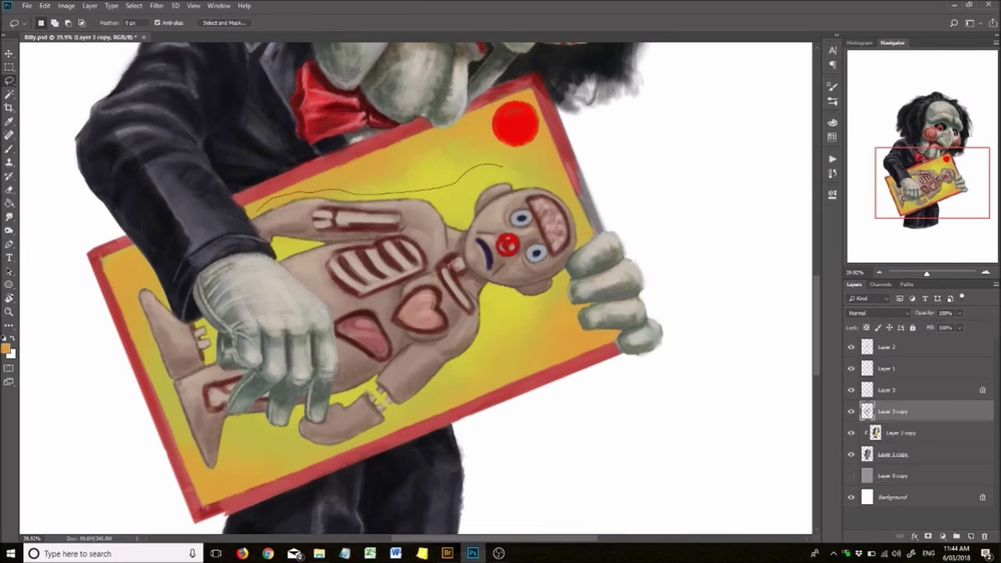
{"action": "scroll", "coordinate": [251, 227], "scroll_direction": "up", "scroll_amount": 5}
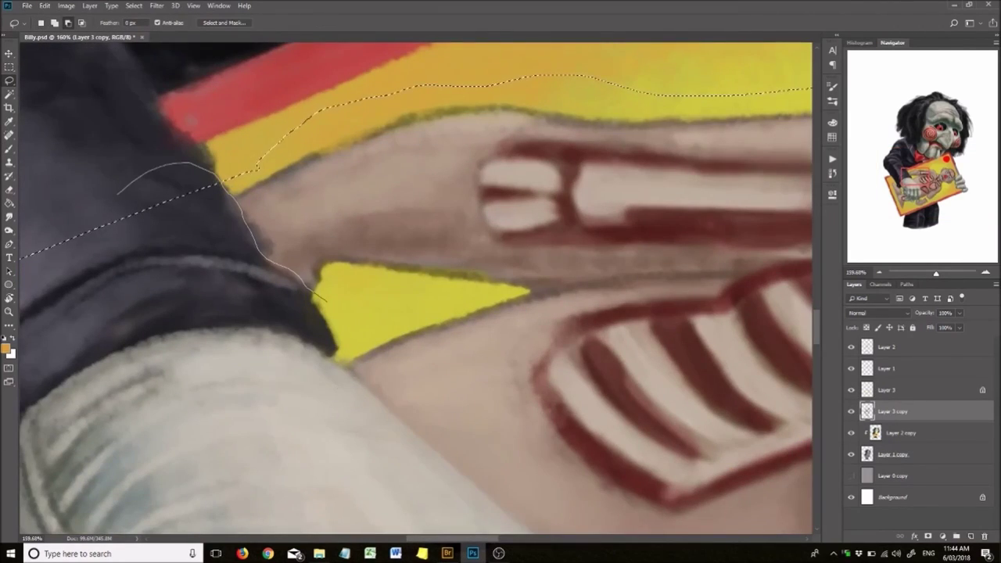
{"action": "scroll", "coordinate": [258, 168], "scroll_direction": "down", "scroll_amount": 2}
{"action": "scroll", "coordinate": [444, 386], "scroll_direction": "right", "scroll_amount": 5}
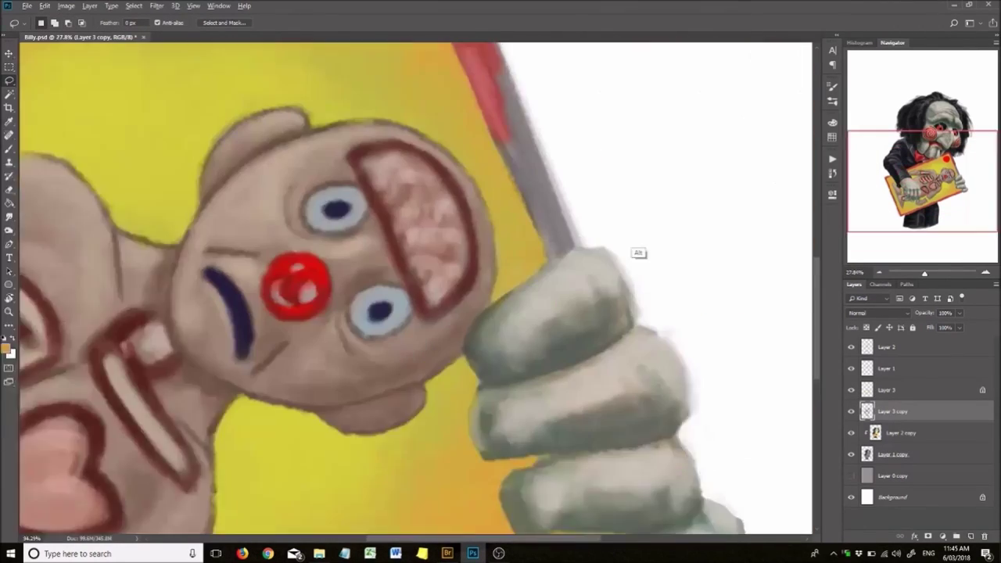
Subtract the puppet's fingers overlapping the cartoon figure's legs and hand from the lasso selection.
{"action": "scroll", "coordinate": [444, 387], "scroll_direction": "up", "scroll_amount": 3}
{"action": "left_click", "coordinate": [446, 44]}
{"action": "left_click", "coordinate": [232, 74]}
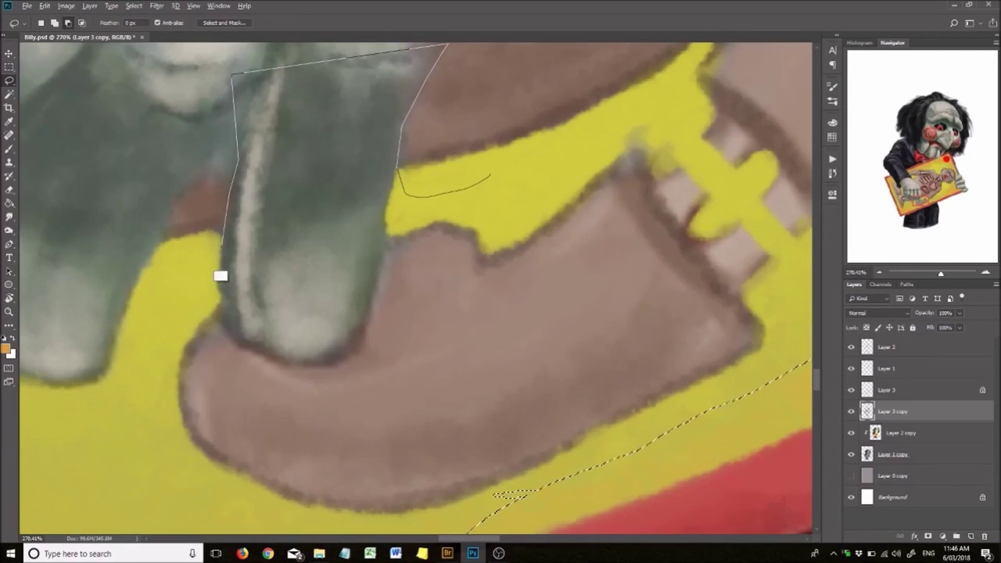
{"action": "scroll", "coordinate": [362, 339], "scroll_direction": "down", "scroll_amount": 3}
{"action": "scroll", "coordinate": [469, 266], "scroll_direction": "up", "scroll_amount": 3}
{"action": "left_click_drag", "start_coordinate": [360, 104], "coordinate": [473, 259]}
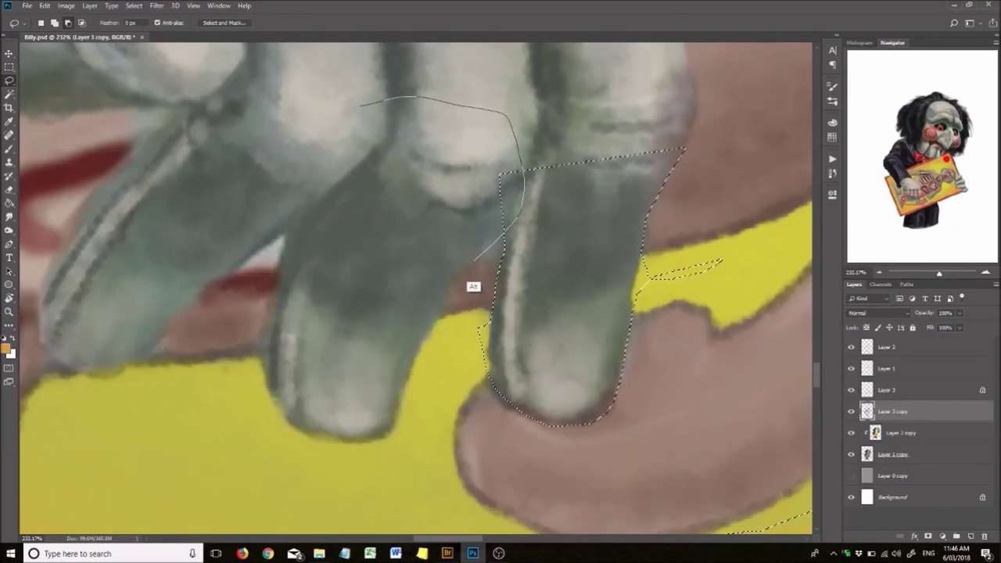
{"action": "scroll", "coordinate": [155, 119], "scroll_direction": "up", "scroll_amount": 3}
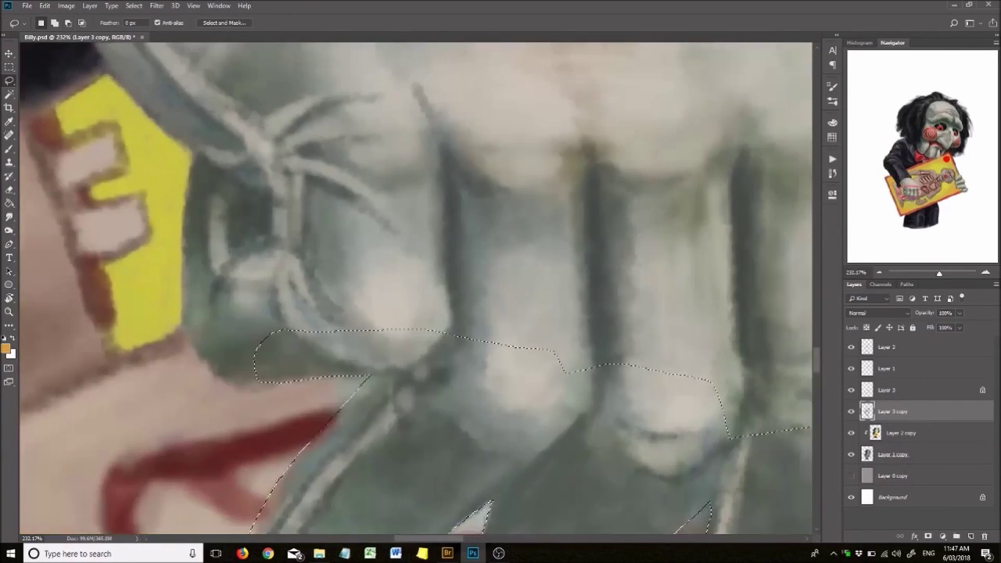
Subtract the puppet's sleeve and the back of the gloved hand from the figure's lasso selection.
{"action": "scroll", "coordinate": [100, 177], "scroll_direction": "down", "scroll_amount": 4}
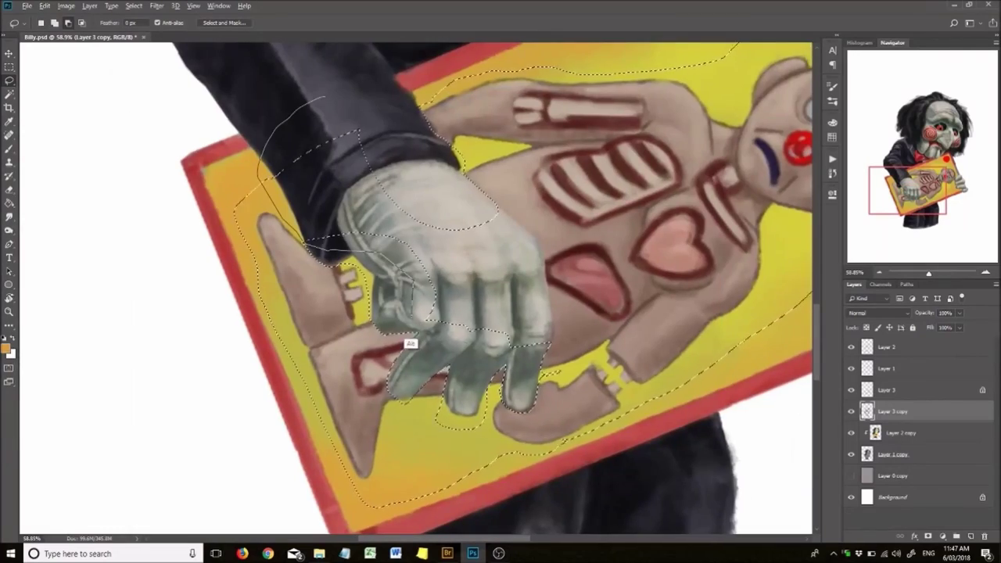
{"action": "scroll", "coordinate": [398, 239], "scroll_direction": "up", "scroll_amount": 3}
{"action": "scroll", "coordinate": [415, 289], "scroll_direction": "down", "scroll_amount": 3}
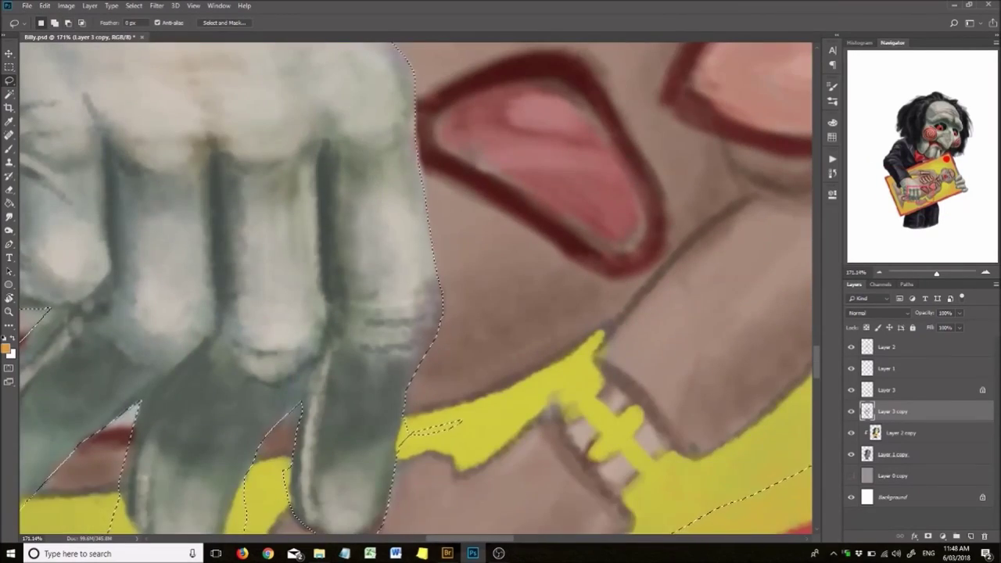
Switch to Layer 2 copy and apply a Hue/Saturation adjustment to the selected area around the cartoon figure.
{"action": "key", "text": "alt+]"}
{"action": "scroll", "coordinate": [414, 290], "scroll_direction": "down", "scroll_amount": 4}
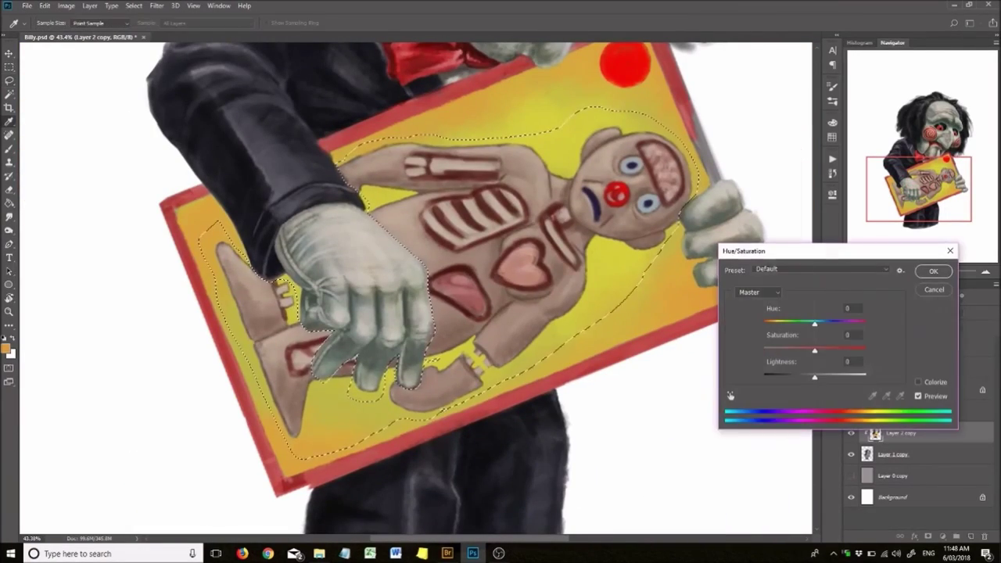
{"action": "key", "text": "Return"}
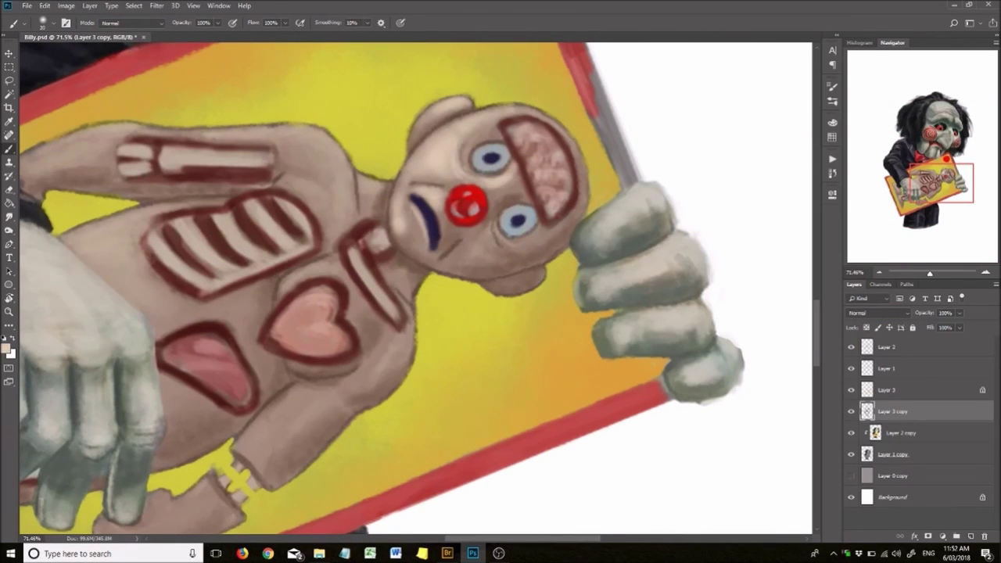
Paint soft pale skin highlights over the cartoon figure's head, torso and limbs on Layer 3 copy at 56% brush opacity.
{"action": "scroll", "coordinate": [415, 290], "scroll_direction": "left", "scroll_amount": 5}
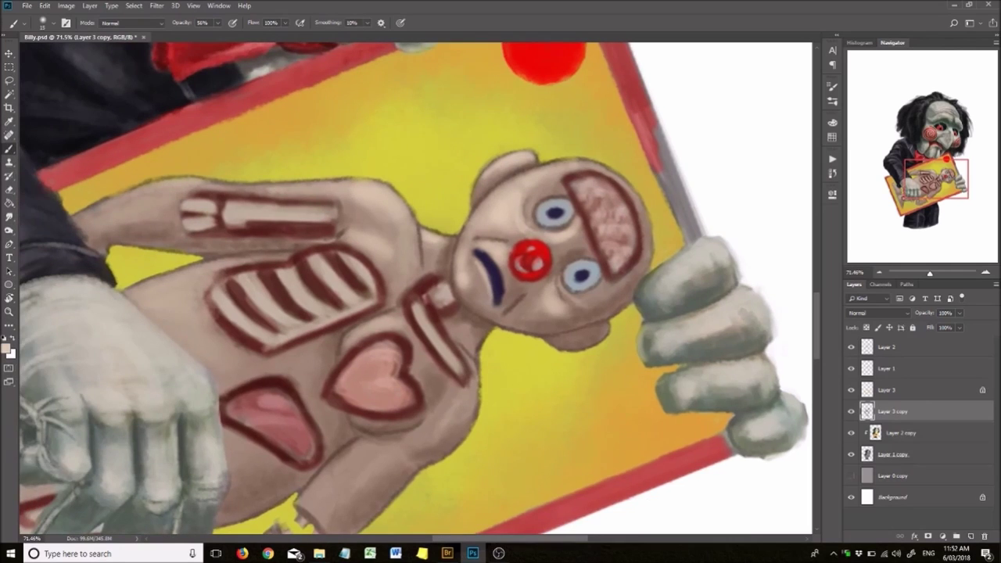
{"action": "scroll", "coordinate": [415, 289], "scroll_direction": "down", "scroll_amount": 3}
{"action": "scroll", "coordinate": [414, 290], "scroll_direction": "left", "scroll_amount": 3}
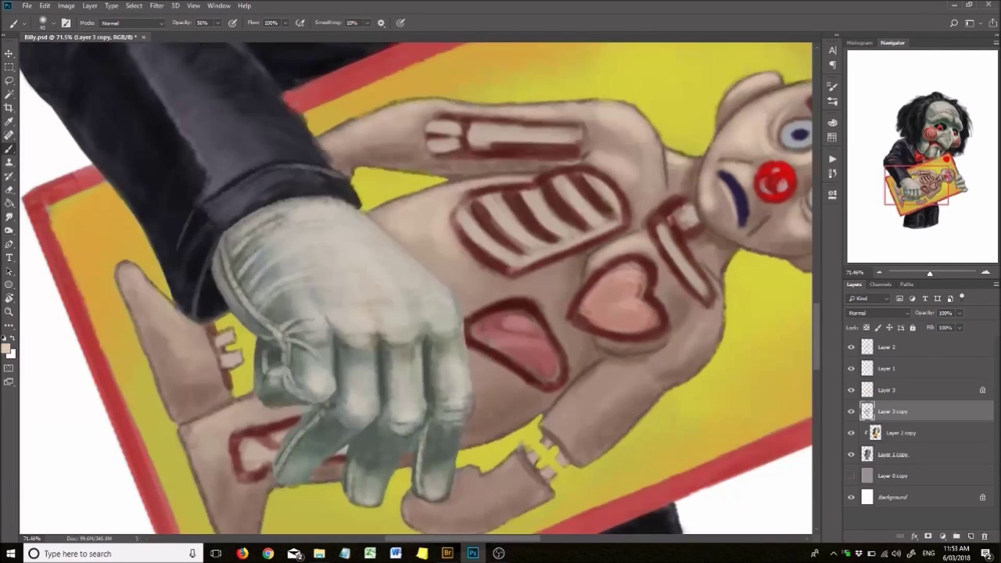
{"action": "scroll", "coordinate": [414, 289], "scroll_direction": "down", "scroll_amount": 1}
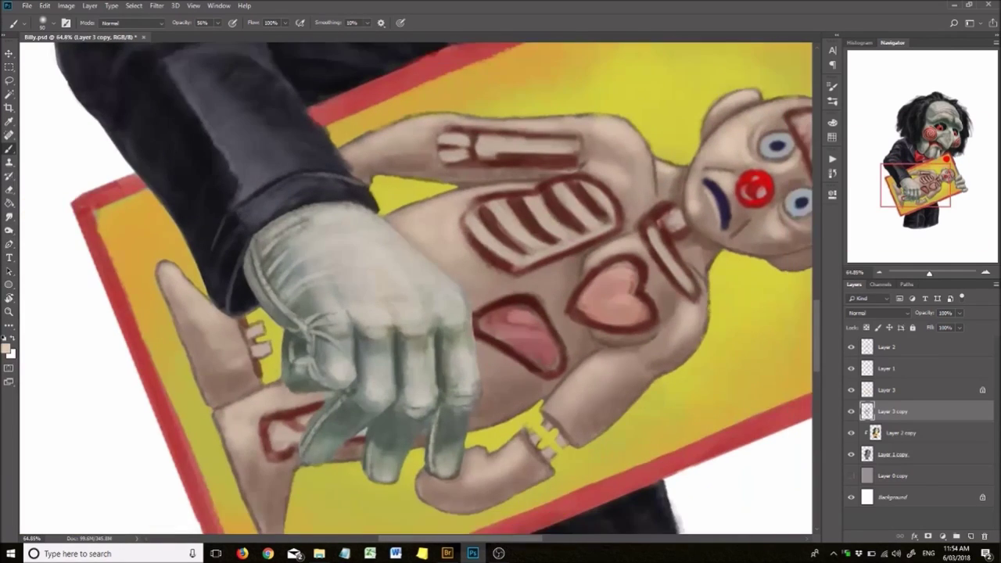
{"action": "scroll", "coordinate": [414, 290], "scroll_direction": "down", "scroll_amount": 3}
{"action": "scroll", "coordinate": [414, 290], "scroll_direction": "up", "scroll_amount": 4}
{"action": "scroll", "coordinate": [415, 290], "scroll_direction": "down", "scroll_amount": 3}
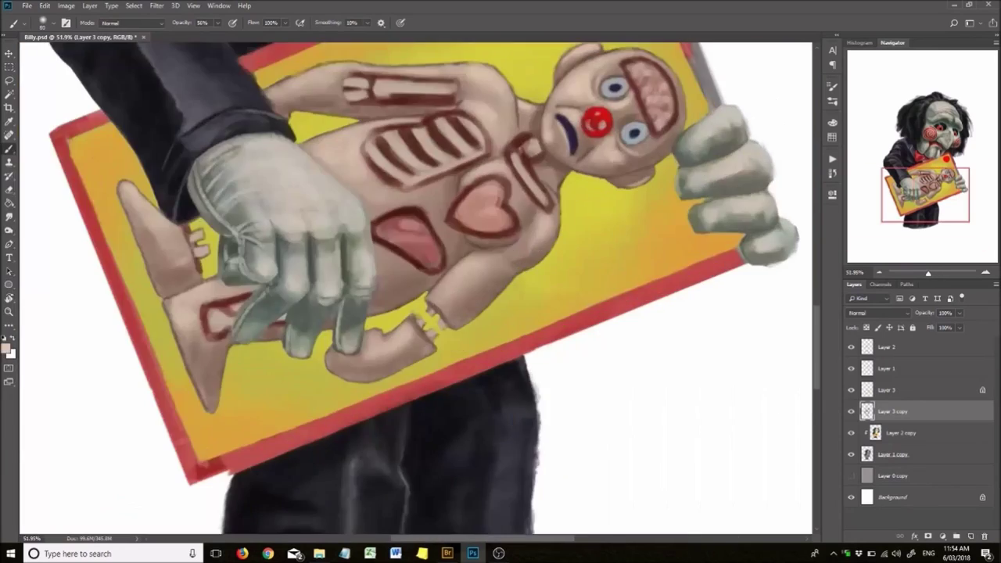
{"action": "scroll", "coordinate": [415, 290], "scroll_direction": "up", "scroll_amount": 1}
{"action": "scroll", "coordinate": [414, 290], "scroll_direction": "down", "scroll_amount": 2}
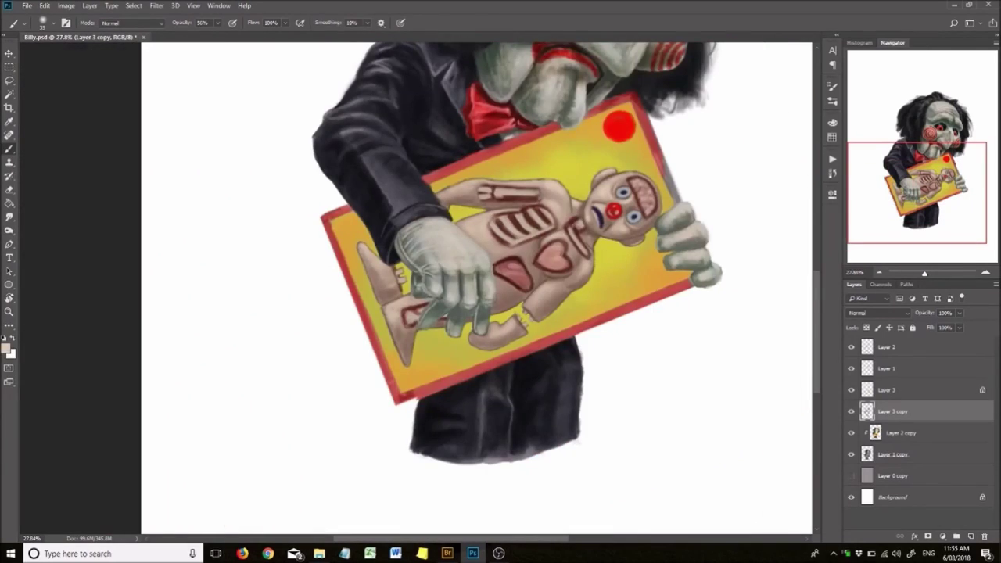
Set the foreground colour to brown b2804b and tint the shaded sides of the figure's skin with the brush in Color mode.
{"action": "scroll", "coordinate": [415, 290], "scroll_direction": "up", "scroll_amount": 3}
{"action": "key", "text": "i"}
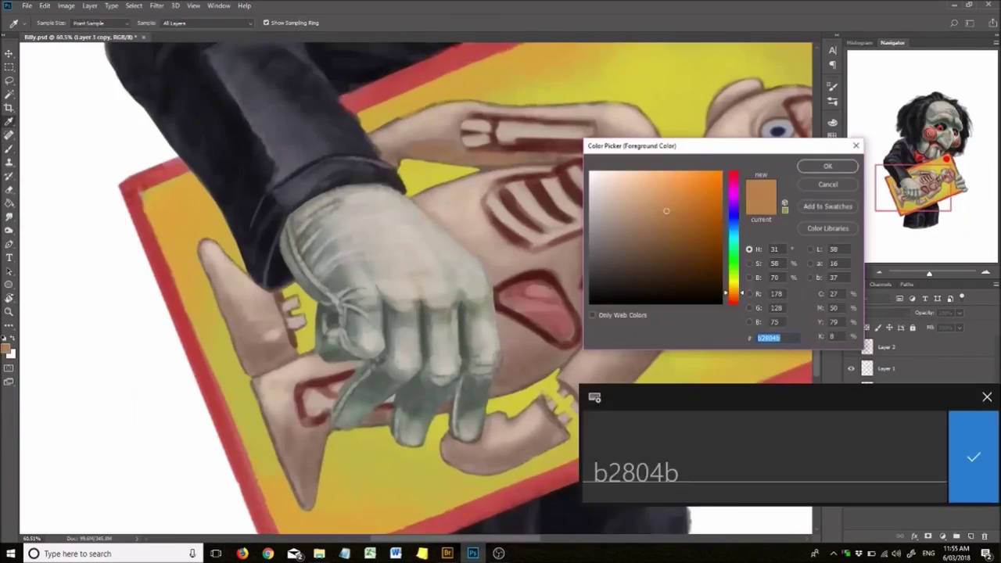
{"action": "key", "text": "Return"}
{"action": "key", "text": "b"}
{"action": "left_click", "coordinate": [118, 22]}
{"action": "left_click", "coordinate": [146, 277]}
{"action": "scroll", "coordinate": [415, 289], "scroll_direction": "up", "scroll_amount": 2}
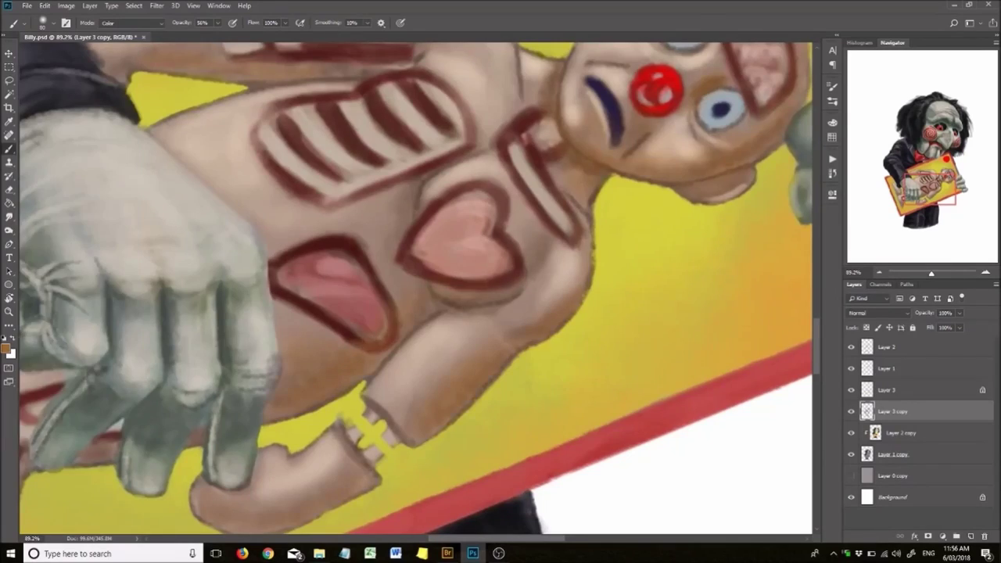
{"action": "scroll", "coordinate": [414, 289], "scroll_direction": "down", "scroll_amount": 4}
{"action": "left_click", "coordinate": [833, 173]}
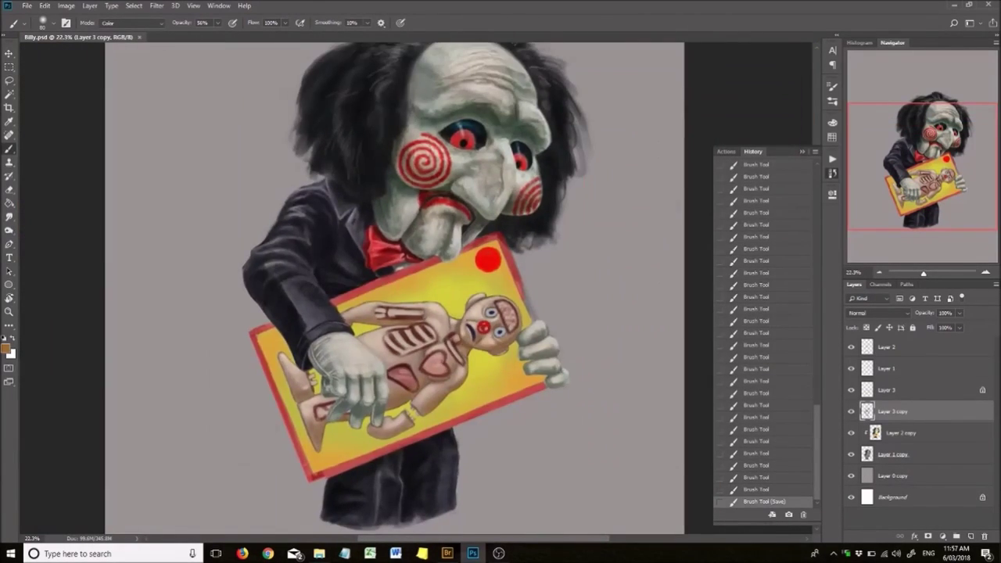
With a Normal-mode brush at 100% opacity, trace the brain opening's straight edge in red and cover the collarbone cavity with dark red.
{"action": "scroll", "coordinate": [485, 321], "scroll_direction": "up", "scroll_amount": 5}
{"action": "left_click", "coordinate": [43, 23]}
{"action": "left_click", "coordinate": [47, 102]}
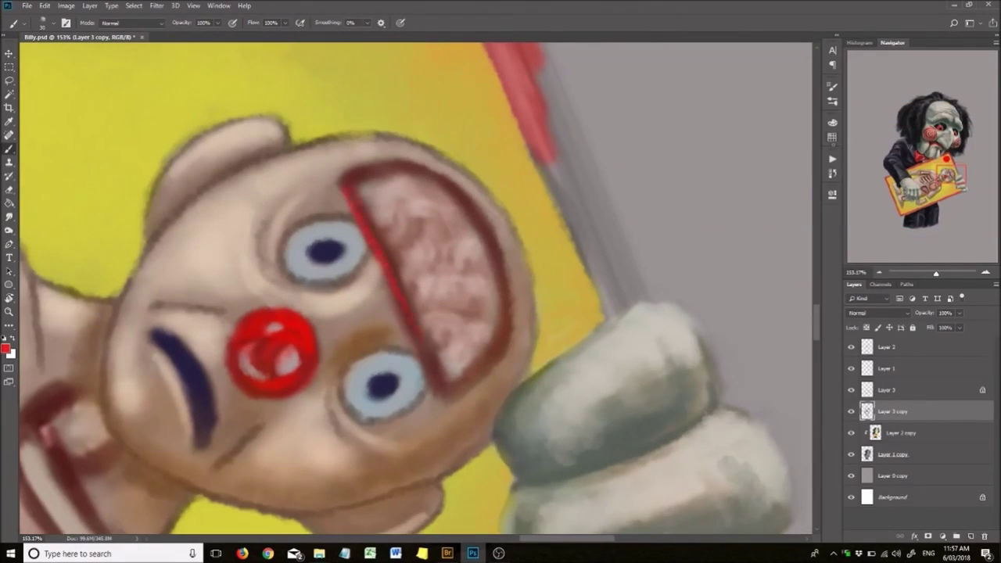
{"action": "left_click_drag", "start_coordinate": [342, 186], "coordinate": [444, 413]}
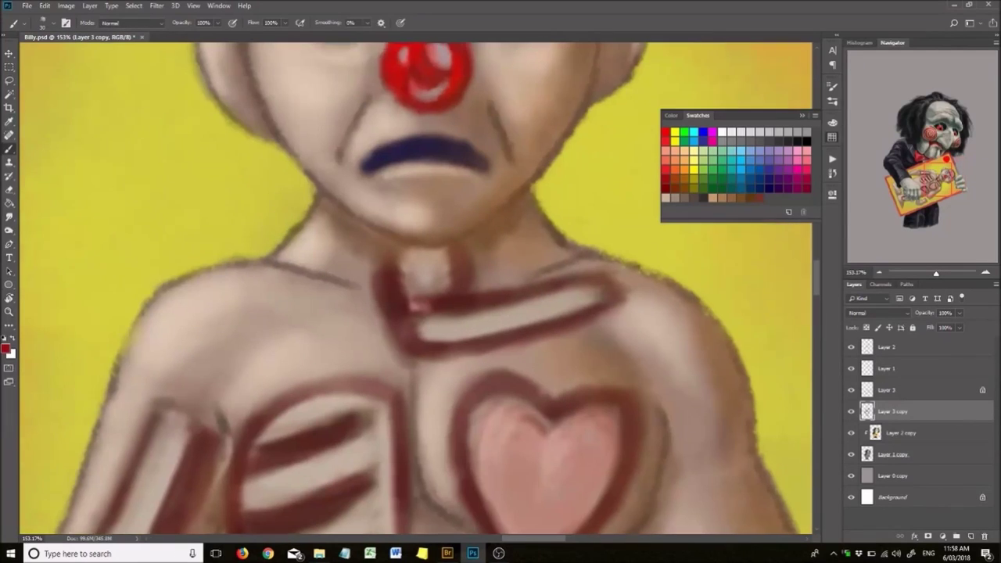
{"action": "left_click_drag", "start_coordinate": [380, 238], "coordinate": [454, 246]}
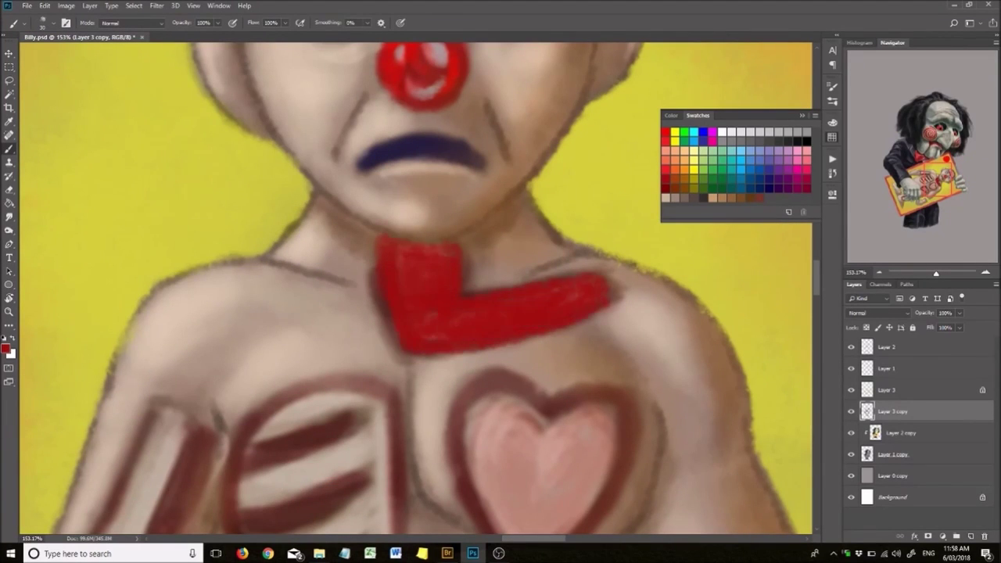
Cover the brain opening in the cartoon figure's forehead with flat dark red.
{"action": "left_click_drag", "start_coordinate": [423, 157], "coordinate": [426, 430]}
{"action": "left_click_drag", "start_coordinate": [329, 118], "coordinate": [516, 157]}
{"action": "left_click_drag", "start_coordinate": [313, 188], "coordinate": [508, 140]}
{"action": "left_click_drag", "start_coordinate": [376, 126], "coordinate": [548, 196]}
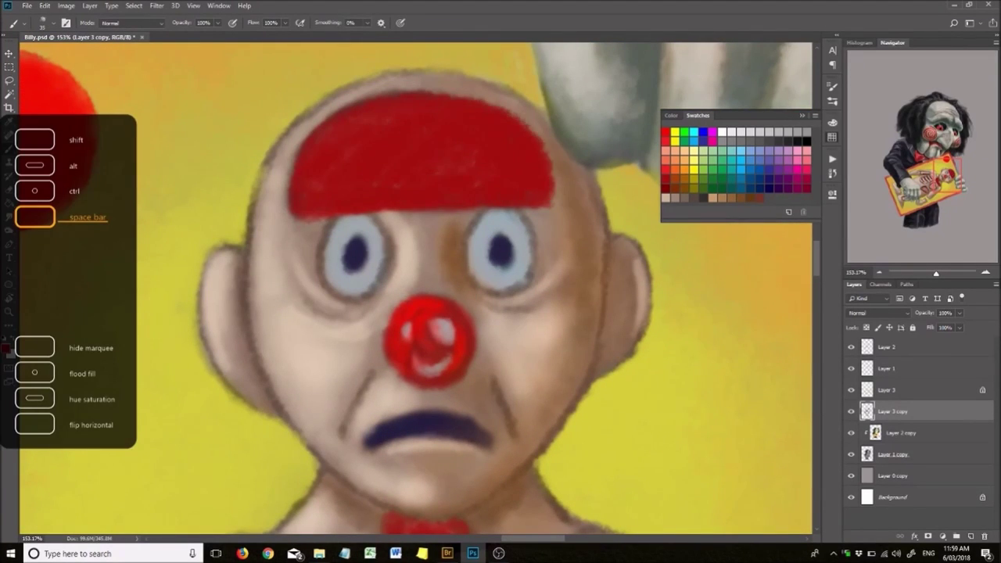
Cover the heart on the chest and the bone cavity in the arm with flat dark red.
{"action": "left_click_drag", "start_coordinate": [426, 391], "coordinate": [415, 17]}
{"action": "left_click_drag", "start_coordinate": [513, 227], "coordinate": [501, 407]}
{"action": "left_click_drag", "start_coordinate": [446, 235], "coordinate": [547, 360]}
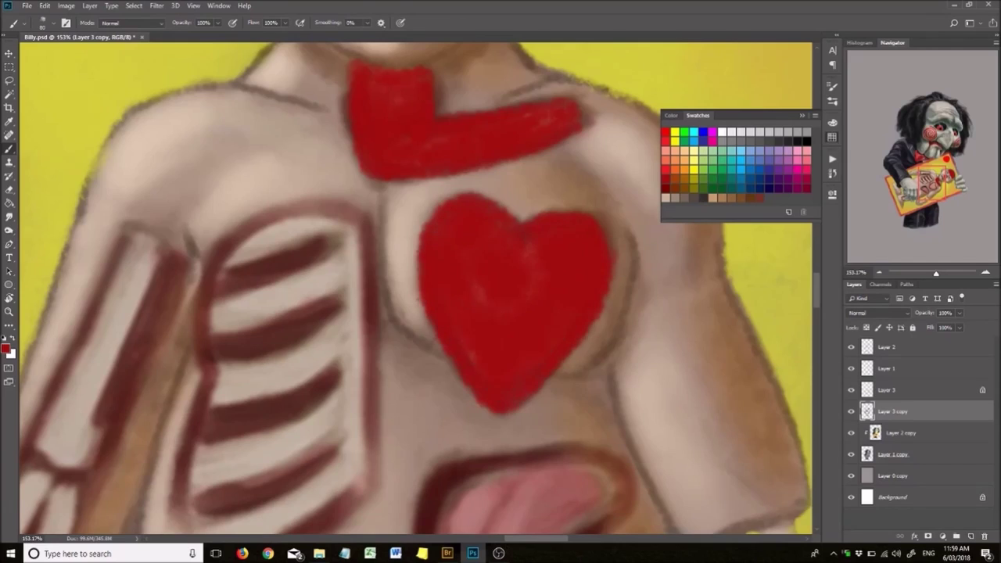
{"action": "left_click_drag", "start_coordinate": [313, 313], "coordinate": [509, 235]}
{"action": "left_click_drag", "start_coordinate": [462, 141], "coordinate": [422, 438]}
{"action": "left_click_drag", "start_coordinate": [438, 157], "coordinate": [336, 453]}
{"action": "left_click_drag", "start_coordinate": [469, 235], "coordinate": [435, 260]}
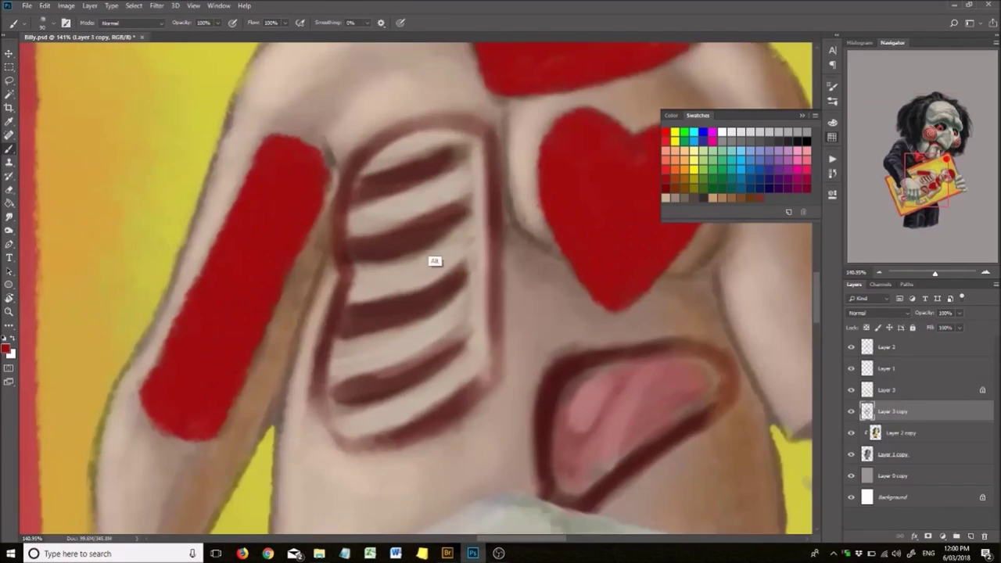
Cover the rib cage cavity, including its bones and outline, with flat dark red.
{"action": "mouse_move", "coordinate": [485, 129]}
{"action": "left_mouse_down"}
{"action": "mouse_move", "coordinate": [328, 438]}
{"action": "mouse_move", "coordinate": [493, 133]}
{"action": "left_mouse_up"}
{"action": "left_click_drag", "start_coordinate": [360, 140], "coordinate": [469, 266]}
{"action": "left_click_drag", "start_coordinate": [352, 266], "coordinate": [438, 328]}
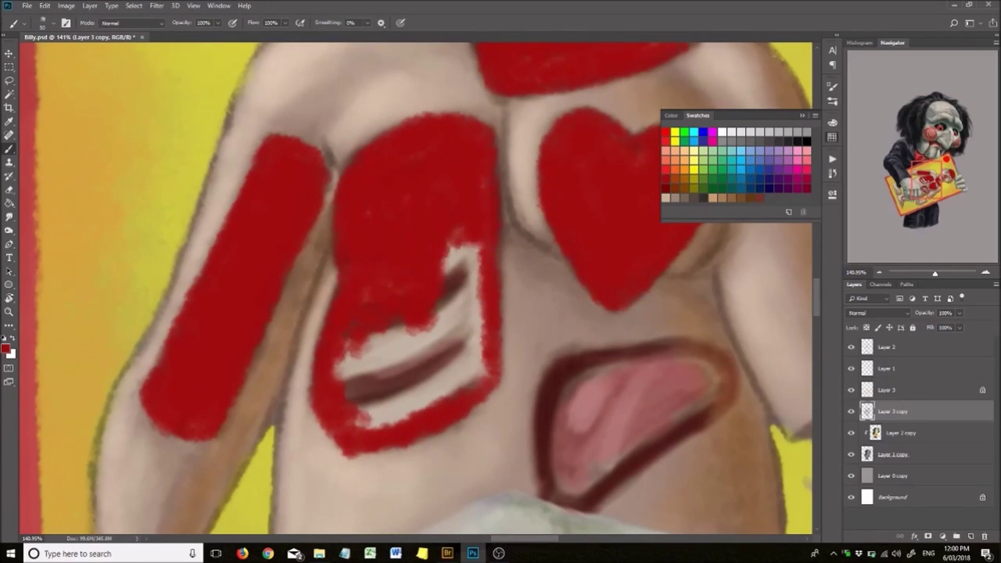
{"action": "left_click_drag", "start_coordinate": [344, 360], "coordinate": [470, 391]}
Cover the organ opening below the heart and the belly sliver above the puppet's hand with flat dark red.
{"action": "left_click_drag", "start_coordinate": [634, 422], "coordinate": [493, 266]}
{"action": "left_click_drag", "start_coordinate": [391, 328], "coordinate": [563, 188]}
{"action": "left_click_drag", "start_coordinate": [595, 227], "coordinate": [438, 344]}
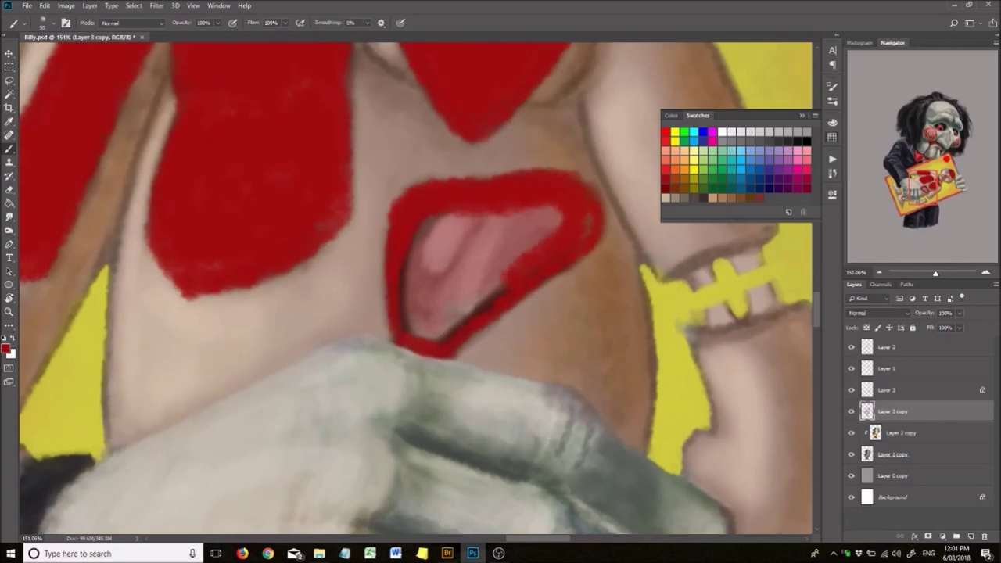
{"action": "left_click_drag", "start_coordinate": [438, 235], "coordinate": [485, 313]}
{"action": "scroll", "coordinate": [510, 230], "scroll_direction": "up", "scroll_amount": 2}
{"action": "scroll", "coordinate": [469, 274], "scroll_direction": "down", "scroll_amount": 3}
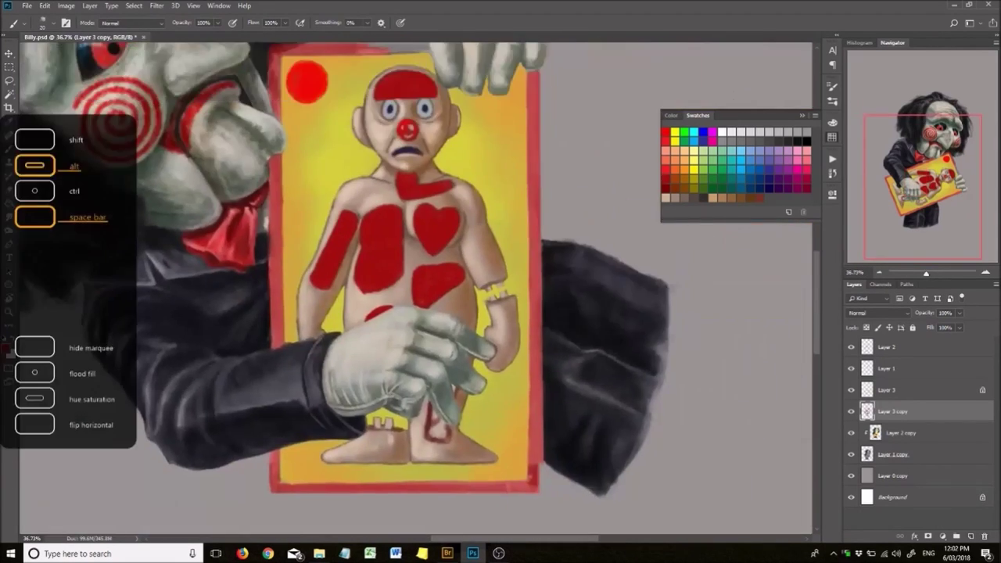
Paint the leg's bone cavity, where it shows between and below the puppet's fingers, flat dark red.
{"action": "scroll", "coordinate": [438, 204], "scroll_direction": "up", "scroll_amount": 4}
{"action": "left_click_drag", "start_coordinate": [415, 215], "coordinate": [508, 192]}
{"action": "left_click_drag", "start_coordinate": [438, 278], "coordinate": [548, 243]}
{"action": "scroll", "coordinate": [454, 295], "scroll_direction": "down", "scroll_amount": 2}
{"action": "scroll", "coordinate": [455, 295], "scroll_direction": "up", "scroll_amount": 2}
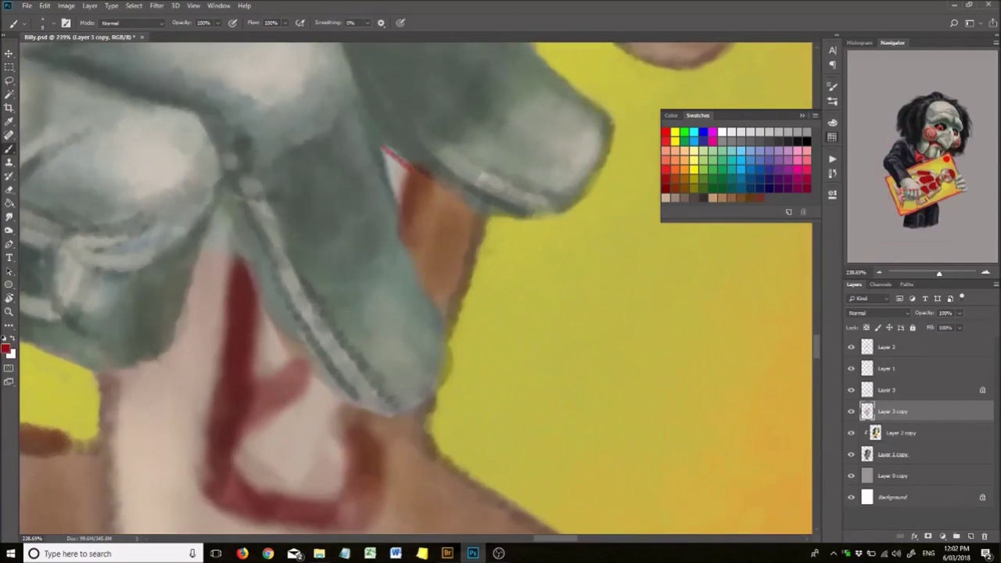
{"action": "scroll", "coordinate": [415, 290], "scroll_direction": "down", "scroll_amount": 2}
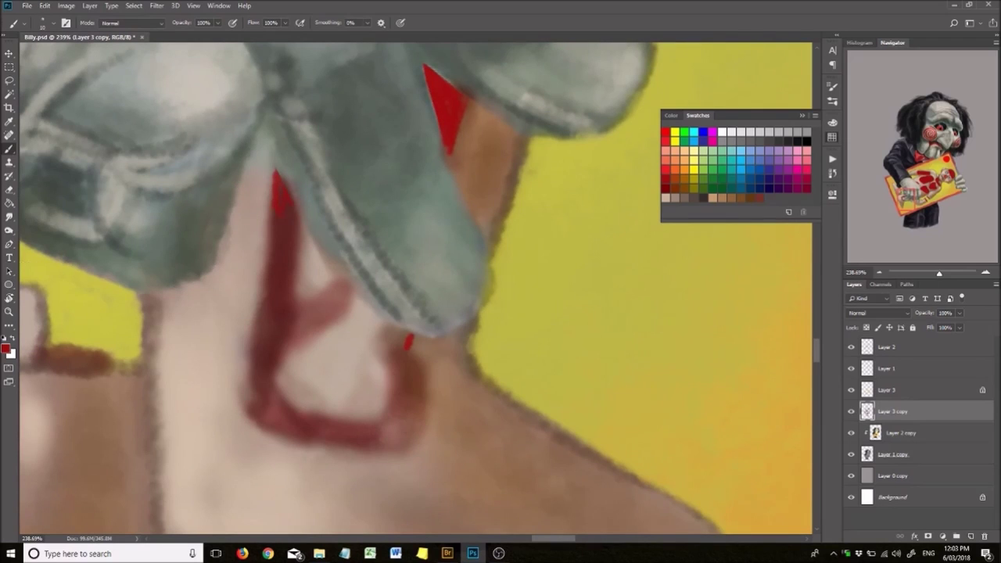
{"action": "left_click_drag", "start_coordinate": [291, 219], "coordinate": [407, 375]}
{"action": "left_click_drag", "start_coordinate": [251, 251], "coordinate": [415, 446]}
Paint the cut ends of the figure's ankle and broken forearm flat dark red.
{"action": "scroll", "coordinate": [414, 290], "scroll_direction": "down", "scroll_amount": 2}
{"action": "mouse_move", "coordinate": [217, 361]}
{"action": "left_mouse_down"}
{"action": "mouse_move", "coordinate": [410, 382]}
{"action": "mouse_move", "coordinate": [352, 391]}
{"action": "left_mouse_up"}
{"action": "scroll", "coordinate": [415, 289], "scroll_direction": "down", "scroll_amount": 4}
{"action": "scroll", "coordinate": [336, 290], "scroll_direction": "up", "scroll_amount": 3}
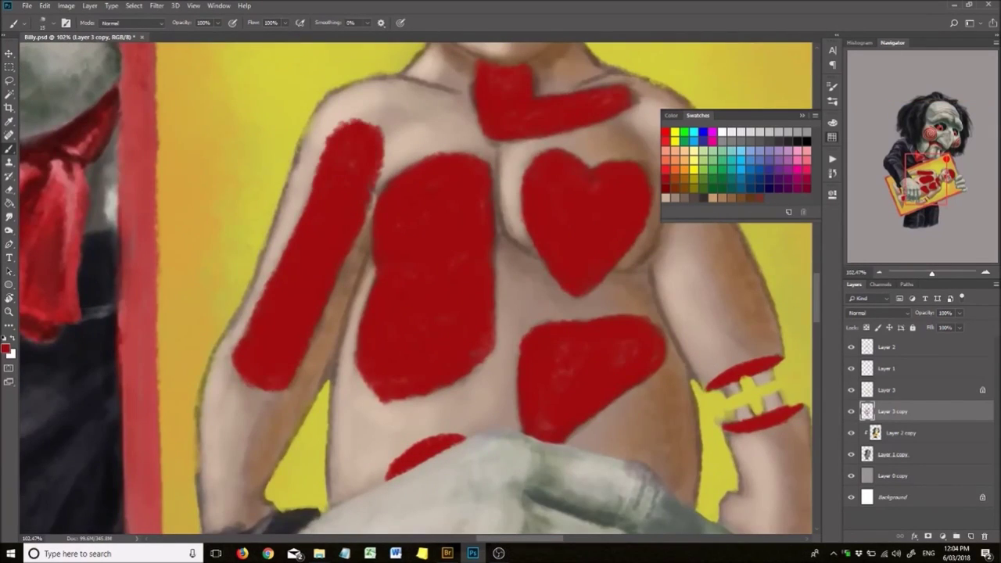
Shorten the red arm cavity by painting brown skin tones over its lower end.
{"action": "scroll", "coordinate": [437, 277], "scroll_direction": "up", "scroll_amount": 2}
{"action": "scroll", "coordinate": [337, 313], "scroll_direction": "down", "scroll_amount": 3}
{"action": "scroll", "coordinate": [337, 313], "scroll_direction": "up", "scroll_amount": 3}
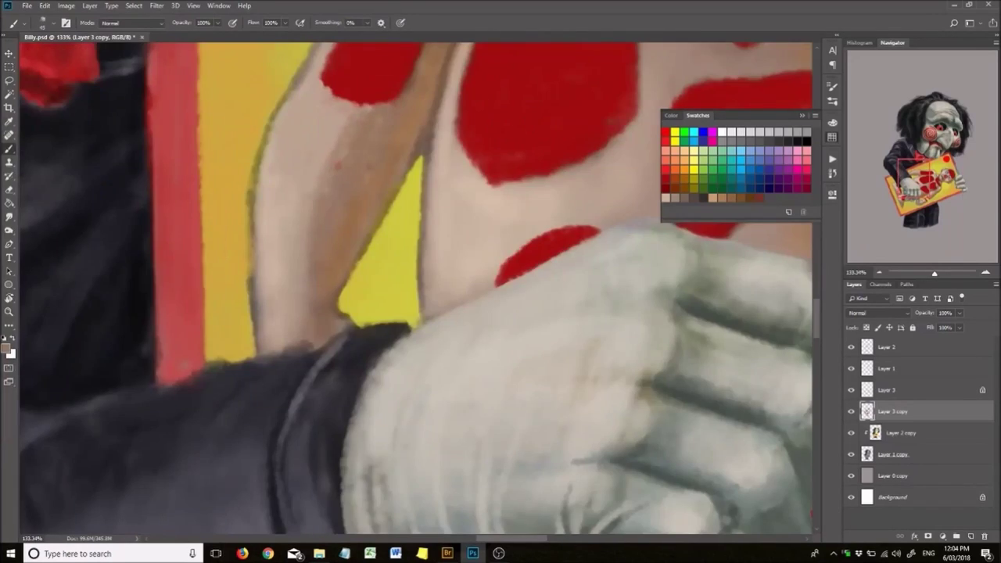
{"action": "scroll", "coordinate": [336, 313], "scroll_direction": "down", "scroll_amount": 5}
{"action": "scroll", "coordinate": [336, 180], "scroll_direction": "up", "scroll_amount": 5}
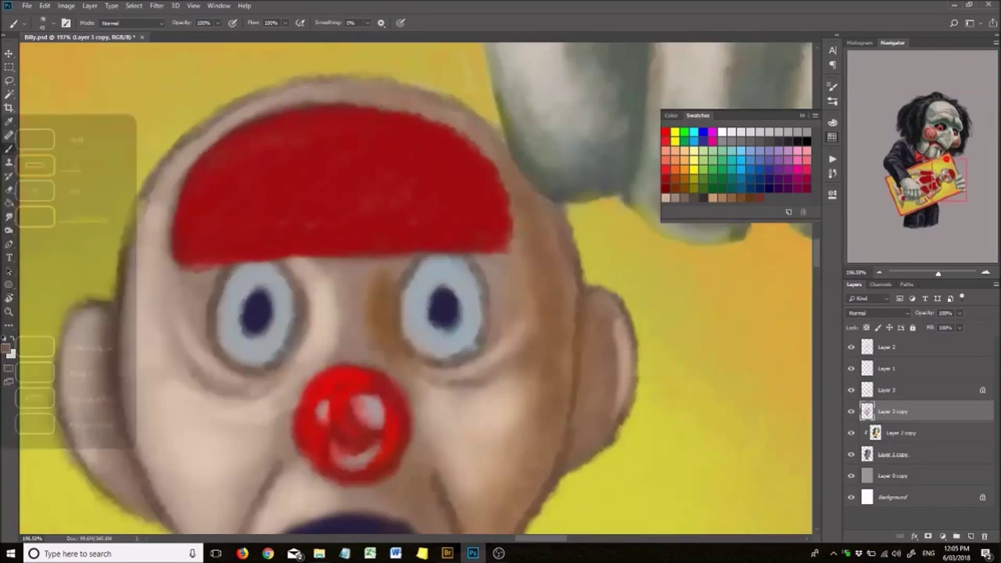
Paint dark maroon shadow lines inside the upper edges of the red brain, arm, rib, heart and organ cavities.
{"action": "scroll", "coordinate": [336, 235], "scroll_direction": "down", "scroll_amount": 4}
{"action": "scroll", "coordinate": [336, 235], "scroll_direction": "up", "scroll_amount": 4}
{"action": "left_click_drag", "start_coordinate": [195, 430], "coordinate": [767, 298]}
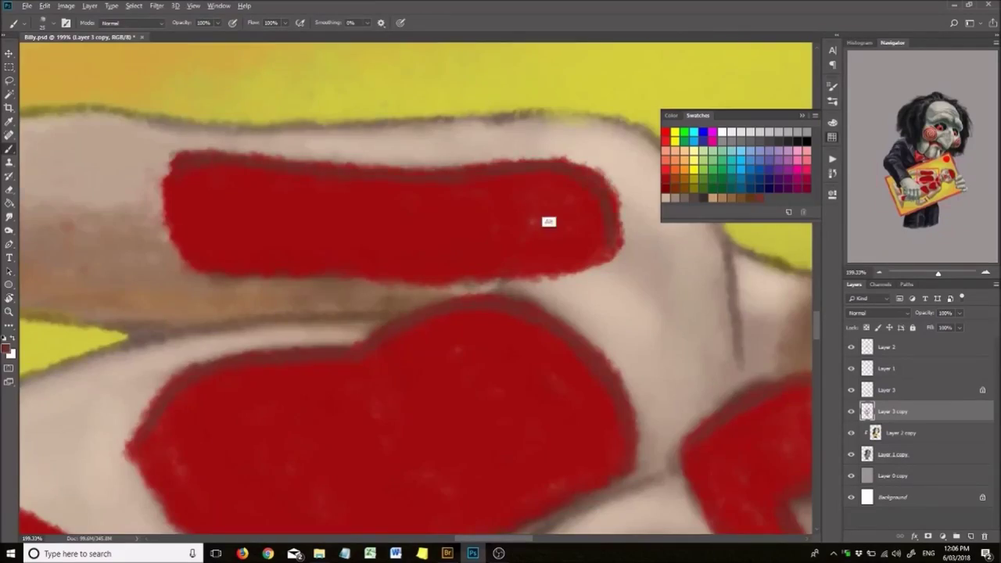
{"action": "left_click_drag", "start_coordinate": [549, 222], "coordinate": [595, 235]}
{"action": "scroll", "coordinate": [361, 246], "scroll_direction": "down", "scroll_amount": 2}
{"action": "scroll", "coordinate": [360, 245], "scroll_direction": "down", "scroll_amount": 5}
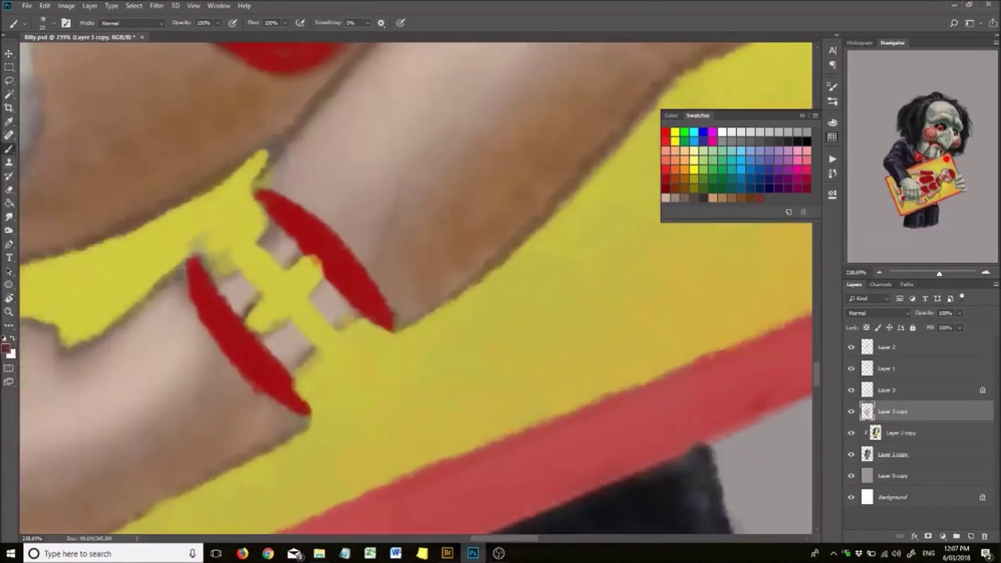
Paint thin coral-red highlights along the lower edges of the figure's red cavities, including the arm, ribs and heart.
{"action": "scroll", "coordinate": [339, 217], "scroll_direction": "up", "scroll_amount": 5}
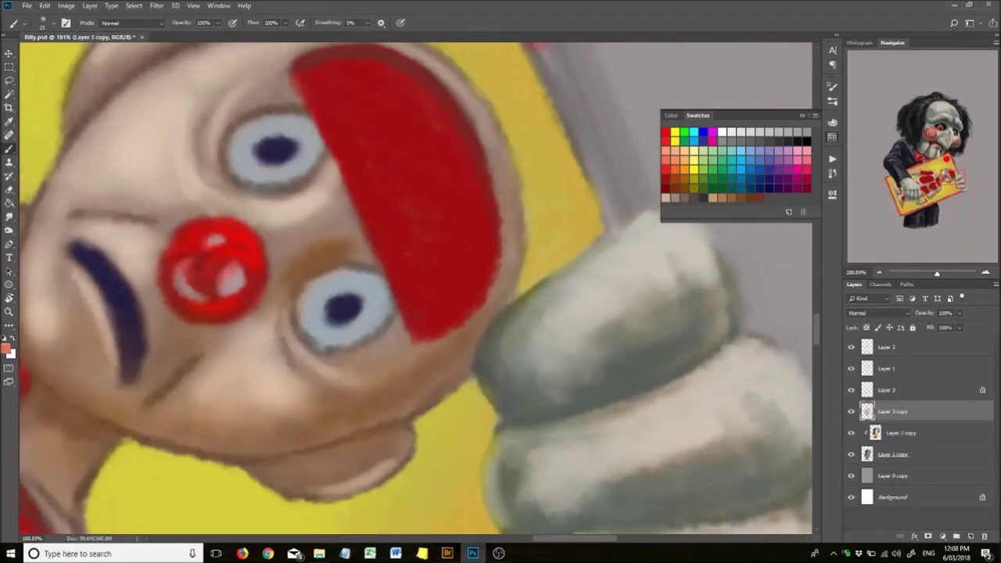
{"action": "scroll", "coordinate": [313, 384], "scroll_direction": "down", "scroll_amount": 3}
{"action": "scroll", "coordinate": [313, 385], "scroll_direction": "up", "scroll_amount": 2}
{"action": "scroll", "coordinate": [398, 364], "scroll_direction": "up", "scroll_amount": 3}
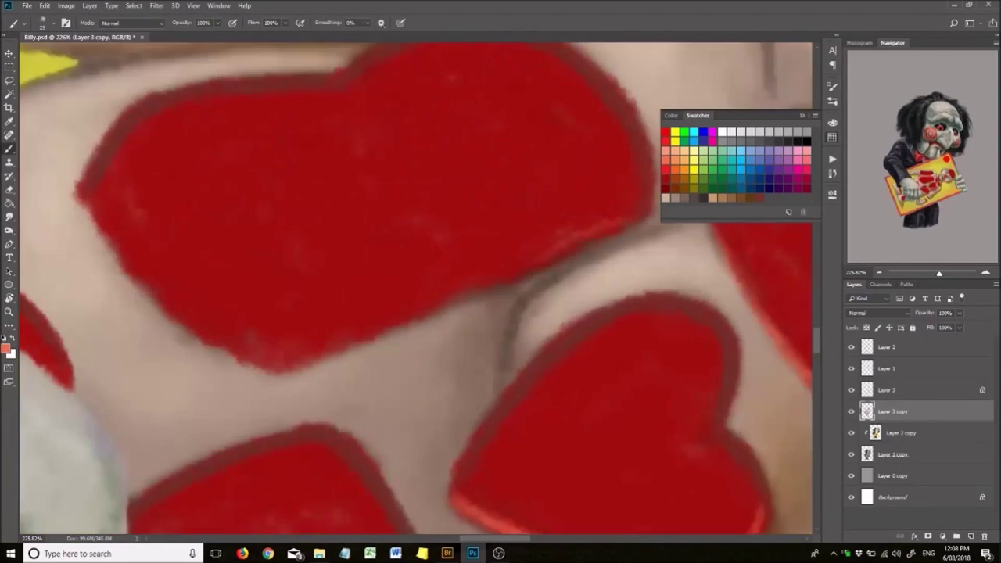
{"action": "scroll", "coordinate": [397, 364], "scroll_direction": "down", "scroll_amount": 3}
{"action": "scroll", "coordinate": [398, 364], "scroll_direction": "up", "scroll_amount": 4}
{"action": "scroll", "coordinate": [414, 290], "scroll_direction": "down", "scroll_amount": 3}
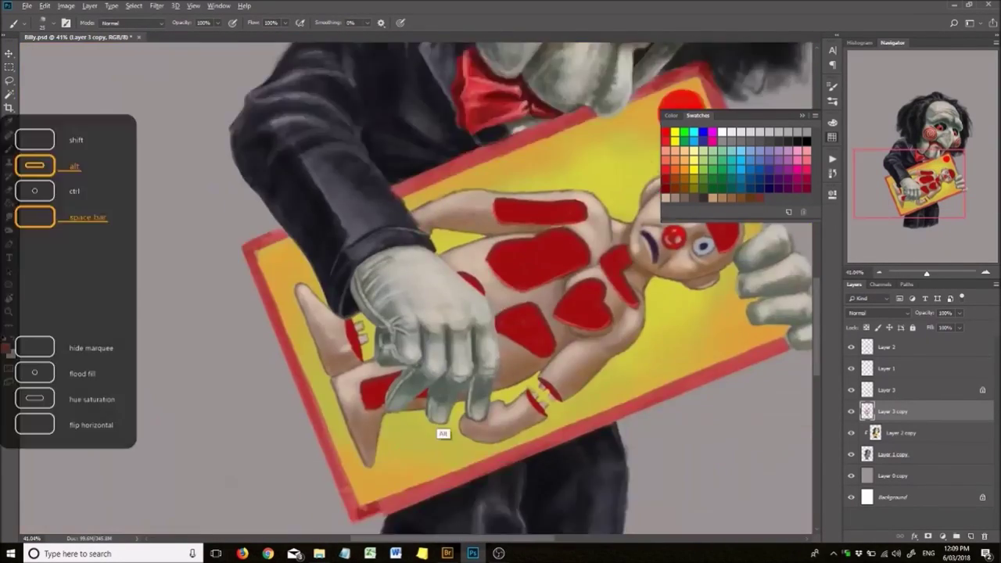
{"action": "scroll", "coordinate": [414, 290], "scroll_direction": "up", "scroll_amount": 2}
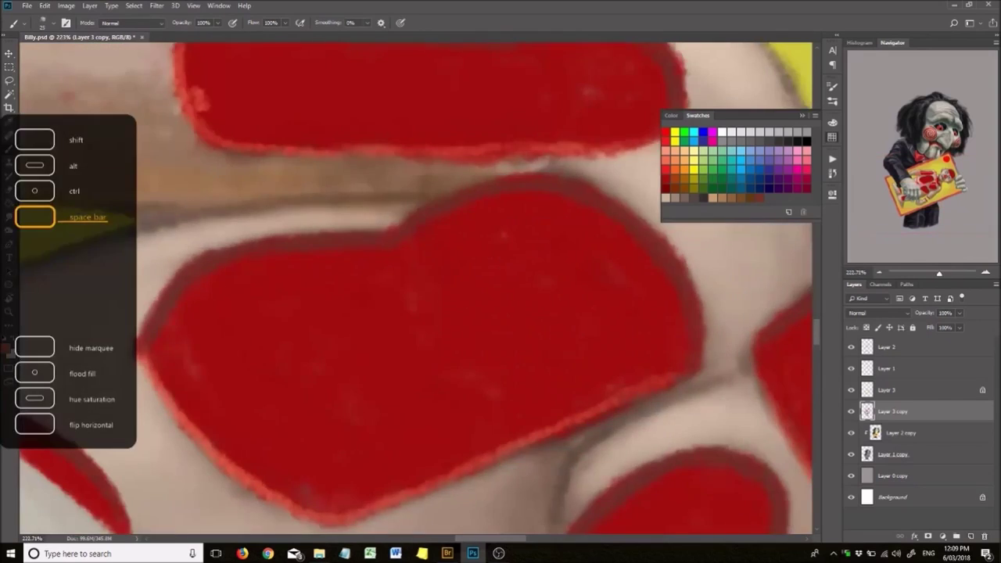
Paint yellow background on Layer 3 into the gap between the bone stubs of the figure's broken forearm.
{"action": "scroll", "coordinate": [415, 290], "scroll_direction": "down", "scroll_amount": 4}
{"action": "scroll", "coordinate": [415, 290], "scroll_direction": "up", "scroll_amount": 4}
{"action": "left_click_drag", "start_coordinate": [414, 289], "coordinate": [757, 194]}
{"action": "left_click_drag", "start_coordinate": [414, 289], "coordinate": [133, 297]}
{"action": "scroll", "coordinate": [414, 313], "scroll_direction": "up", "scroll_amount": 3}
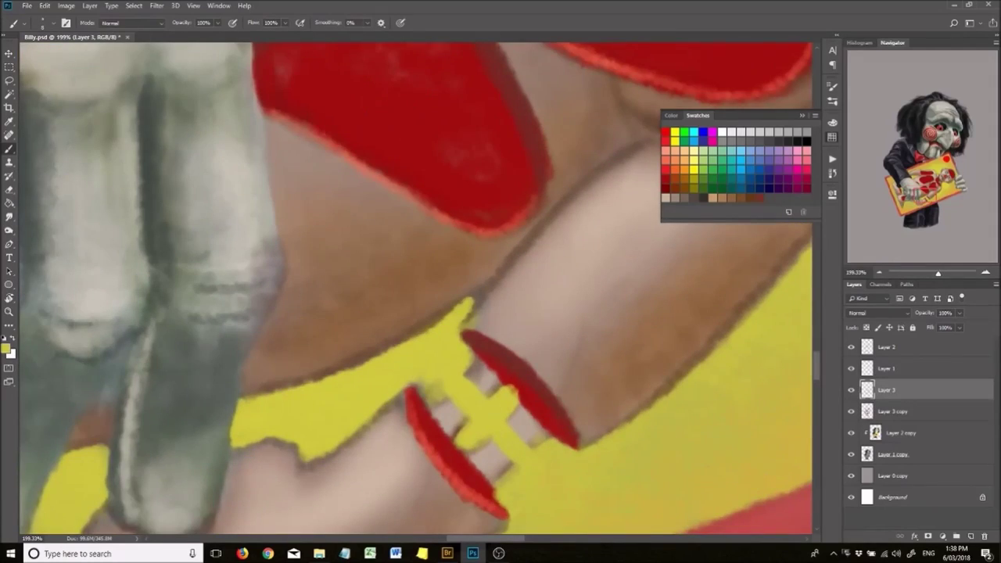
{"action": "scroll", "coordinate": [483, 297], "scroll_direction": "down", "scroll_amount": 5}
{"action": "scroll", "coordinate": [483, 297], "scroll_direction": "up", "scroll_amount": 6}
Block in the four bone stubs of the broken forearm in flat grey-brown on Layer 3 copy.
{"action": "key", "text": "alt+bracketleft"}
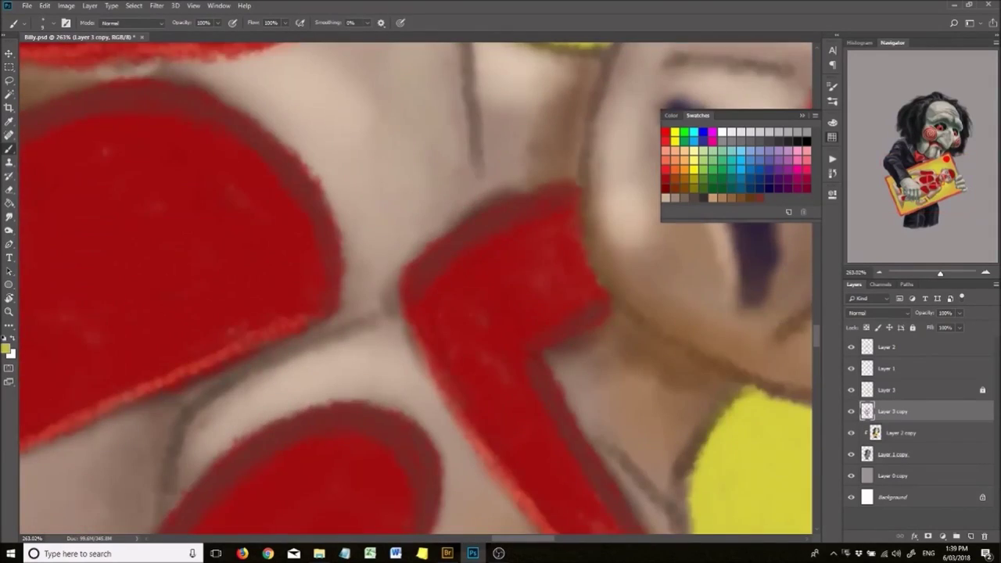
{"action": "scroll", "coordinate": [415, 289], "scroll_direction": "down", "scroll_amount": 8}
{"action": "left_click_drag", "start_coordinate": [414, 289], "coordinate": [317, 310]}
{"action": "scroll", "coordinate": [392, 457], "scroll_direction": "up", "scroll_amount": 8}
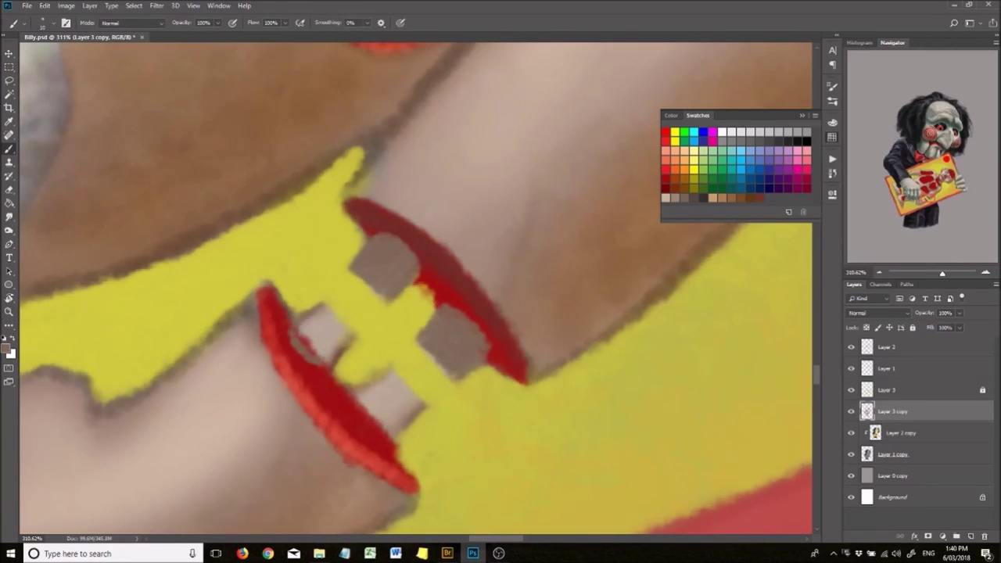
Paint pale beige light areas over the four forearm bone stubs, leaving grey-brown shadow along their edges.
{"action": "scroll", "coordinate": [493, 298], "scroll_direction": "up", "scroll_amount": 2}
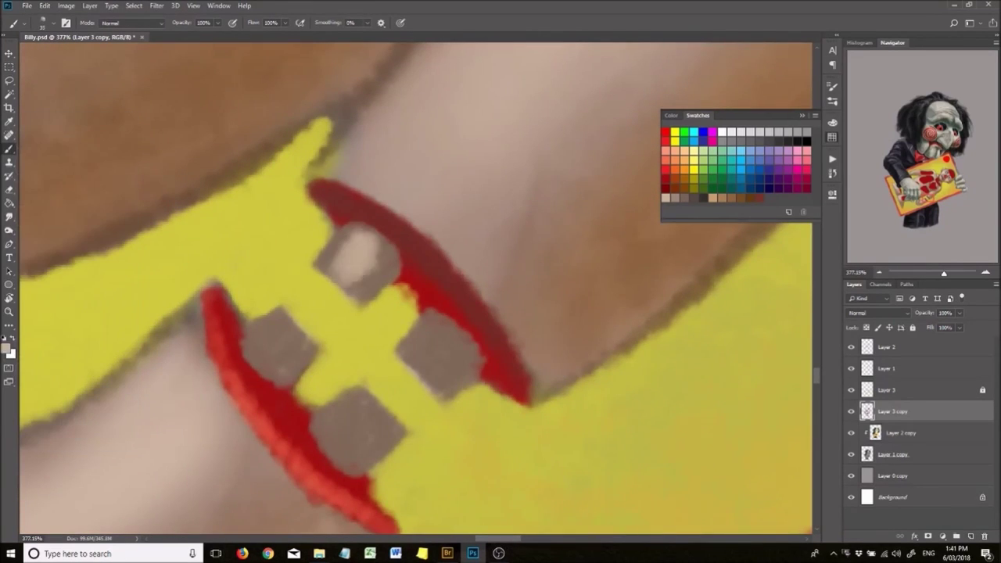
{"action": "scroll", "coordinate": [414, 289], "scroll_direction": "down", "scroll_amount": 4}
{"action": "scroll", "coordinate": [415, 289], "scroll_direction": "up", "scroll_amount": 5}
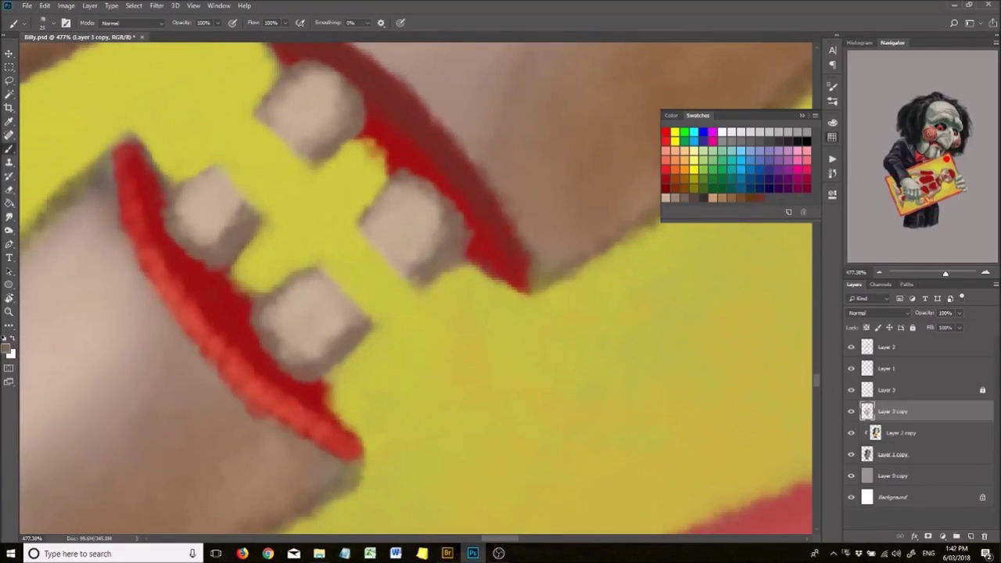
Block in the two bone stubs at the figure's cut ankle in grey-brown.
{"action": "scroll", "coordinate": [415, 290], "scroll_direction": "down", "scroll_amount": 4}
{"action": "scroll", "coordinate": [313, 274], "scroll_direction": "up", "scroll_amount": 5}
{"action": "left_click_drag", "start_coordinate": [250, 172], "coordinate": [367, 251]}
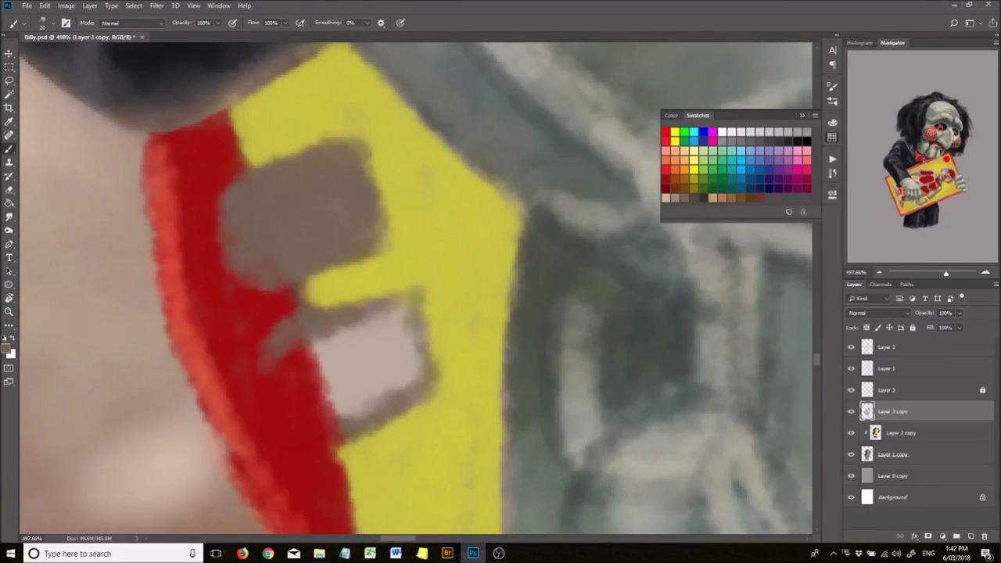
{"action": "left_click_drag", "start_coordinate": [273, 321], "coordinate": [423, 391]}
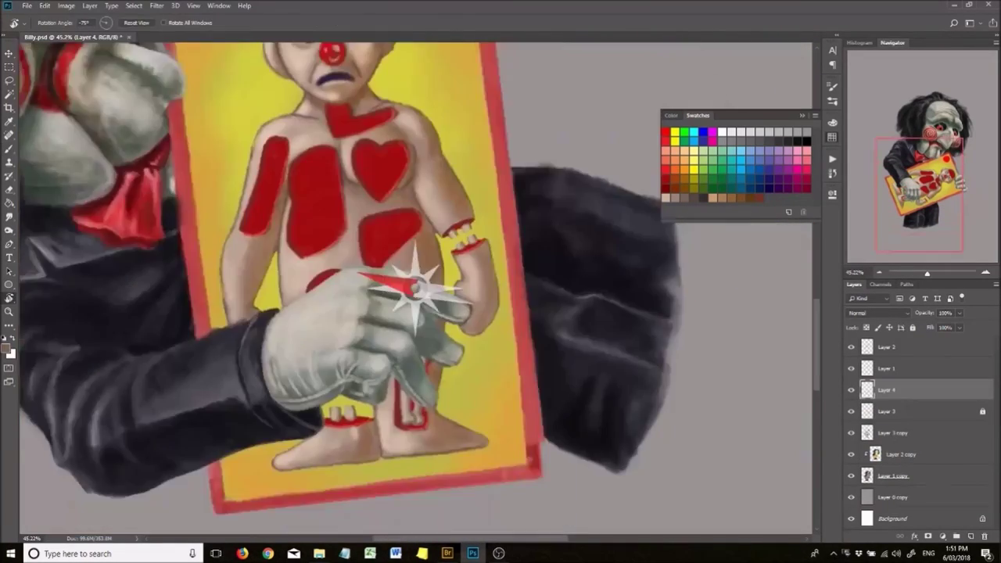
Paint a long bone inside the red arm cavity on Layer 4, with a grey-brown base and pale beige highlights.
{"action": "scroll", "coordinate": [313, 274], "scroll_direction": "up", "scroll_amount": 2}
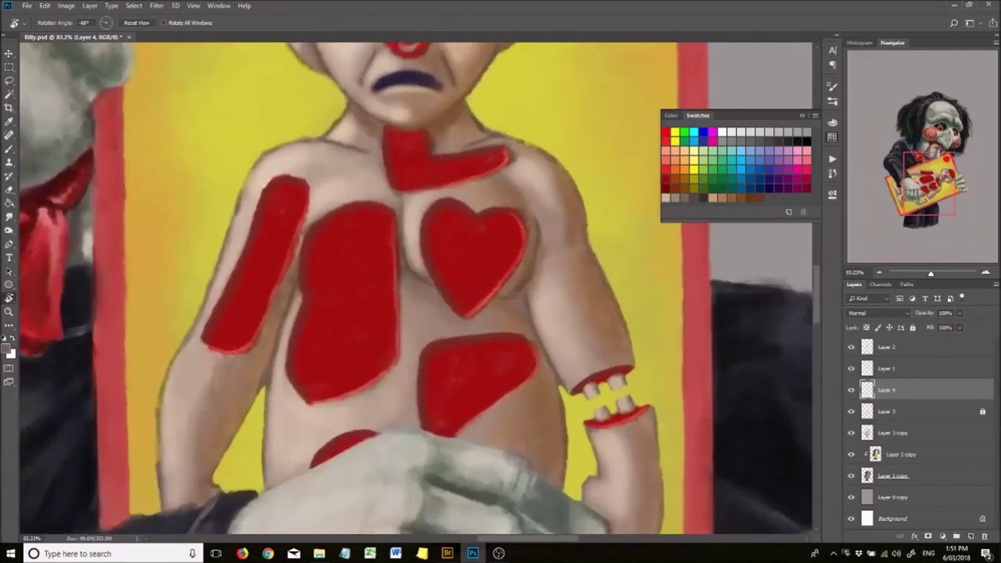
{"action": "scroll", "coordinate": [271, 160], "scroll_direction": "up", "scroll_amount": 2}
{"action": "left_click_drag", "start_coordinate": [271, 159], "coordinate": [186, 341]}
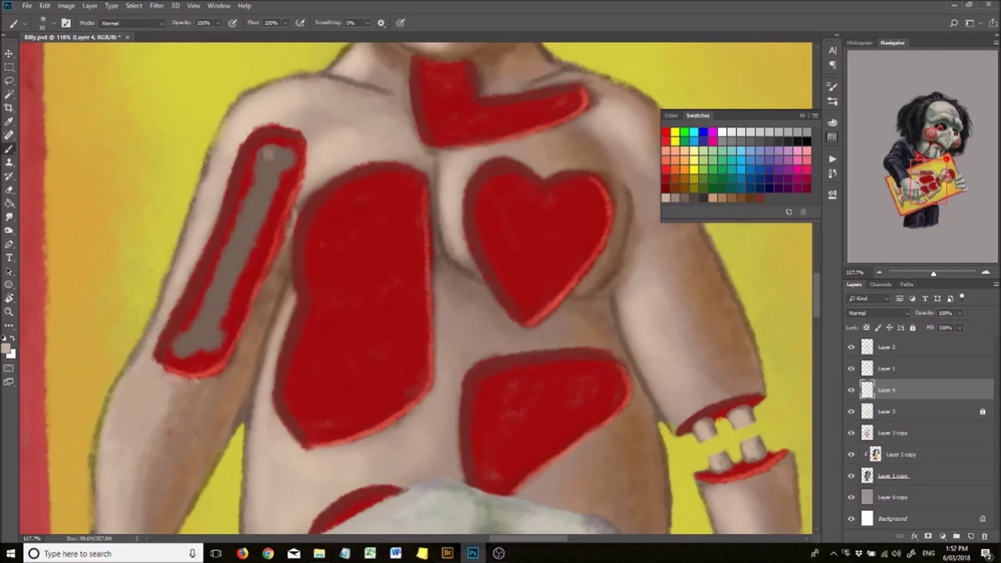
{"action": "left_click_drag", "start_coordinate": [267, 153], "coordinate": [182, 344]}
{"action": "scroll", "coordinate": [246, 273], "scroll_direction": "down", "scroll_amount": 5}
{"action": "scroll", "coordinate": [246, 273], "scroll_direction": "up", "scroll_amount": 6}
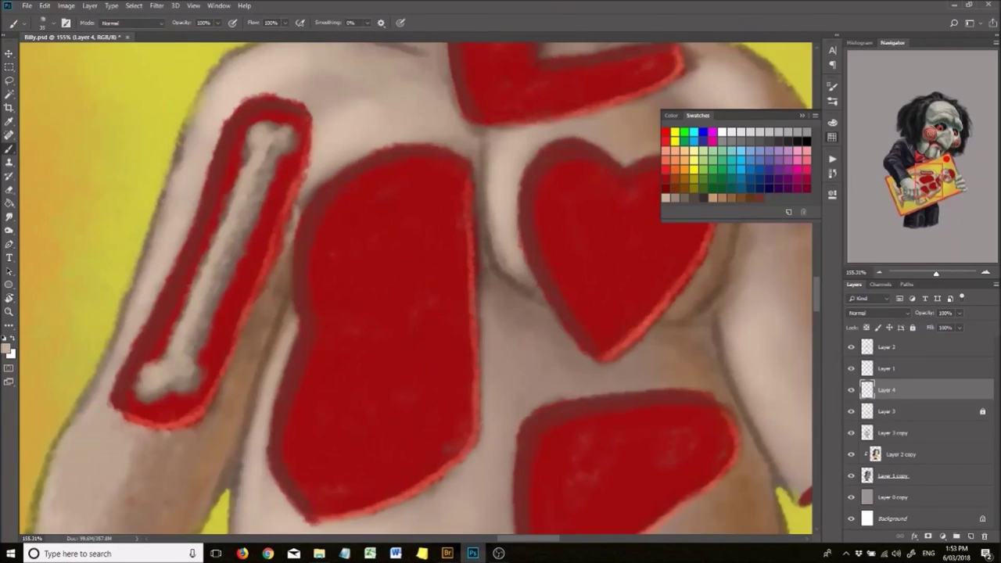
Lasso the arm bone, enlarge it slightly to fill more of the red cavity, and deselect it.
{"action": "scroll", "coordinate": [284, 252], "scroll_direction": "down", "scroll_amount": 2}
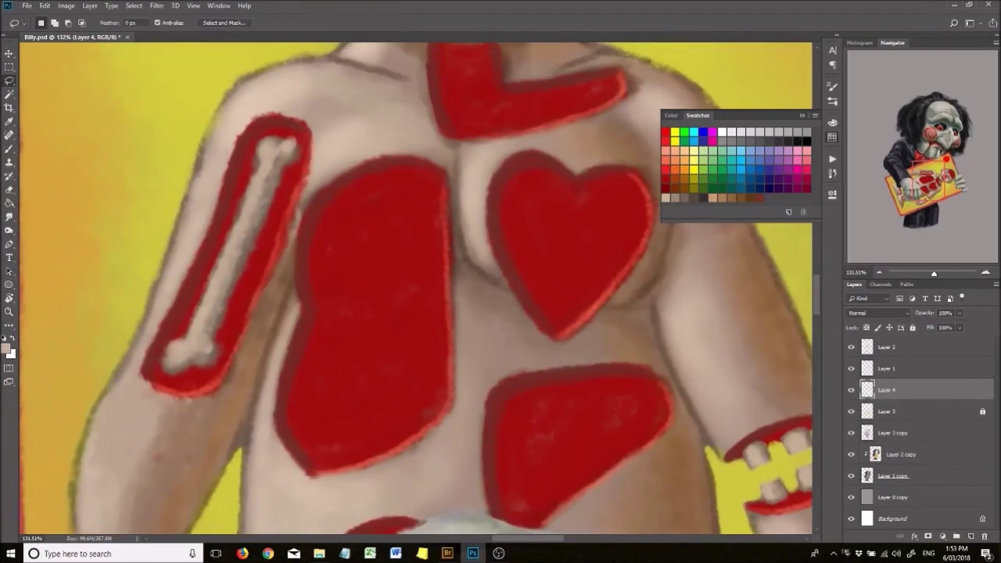
{"action": "scroll", "coordinate": [284, 253], "scroll_direction": "down", "scroll_amount": 3}
{"action": "left_click", "coordinate": [134, 5]}
{"action": "left_click", "coordinate": [156, 242]}
{"action": "key", "text": "Return"}
{"action": "scroll", "coordinate": [329, 274], "scroll_direction": "up", "scroll_amount": 5}
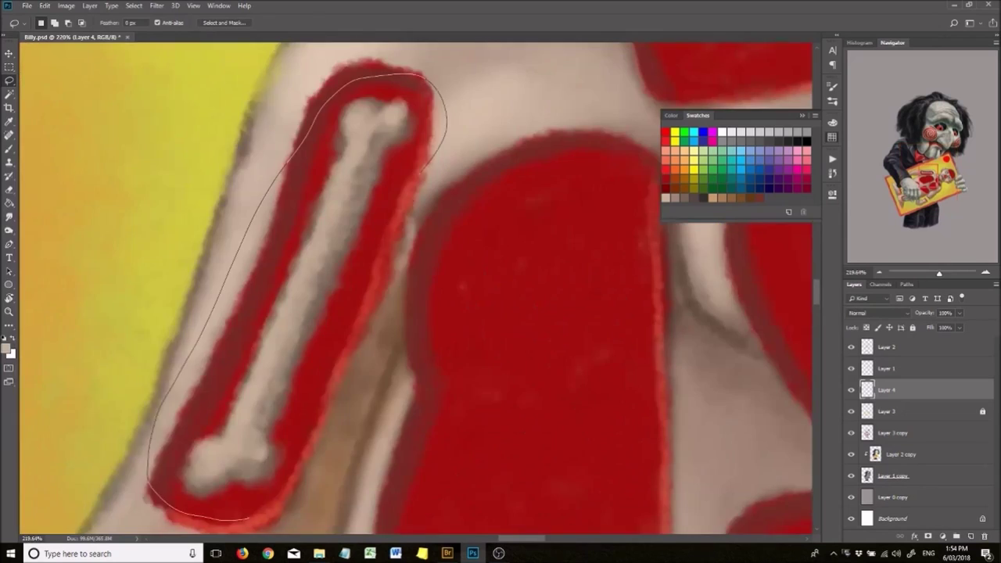
{"action": "scroll", "coordinate": [329, 273], "scroll_direction": "down", "scroll_amount": 3}
{"action": "scroll", "coordinate": [329, 274], "scroll_direction": "down", "scroll_amount": 3}
{"action": "scroll", "coordinate": [328, 273], "scroll_direction": "up", "scroll_amount": 3}
{"action": "key", "text": "ctrl+d"}
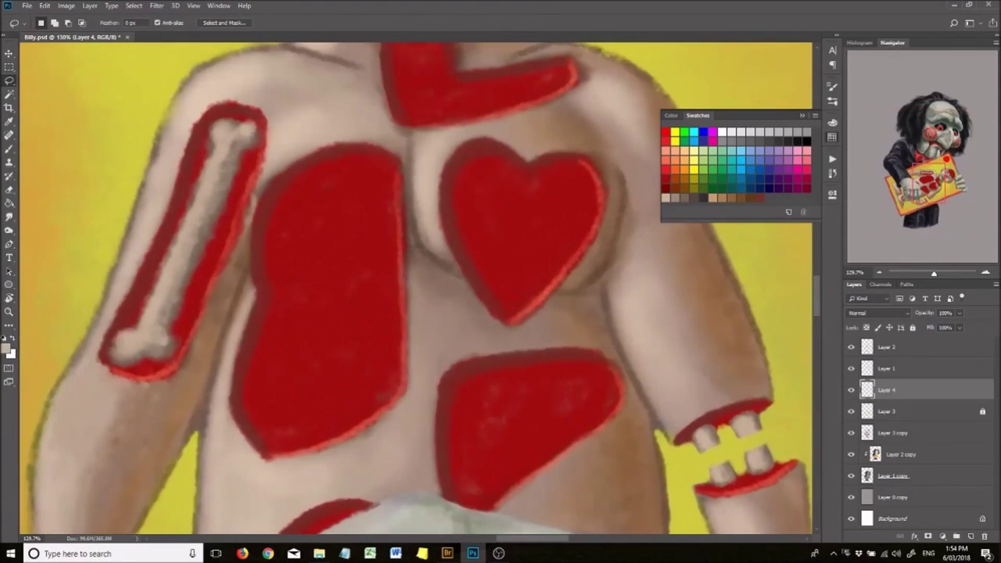
Block in a vertical breastbone and six ribs in grey-brown inside the red rib cavity.
{"action": "scroll", "coordinate": [351, 304], "scroll_direction": "up", "scroll_amount": 1}
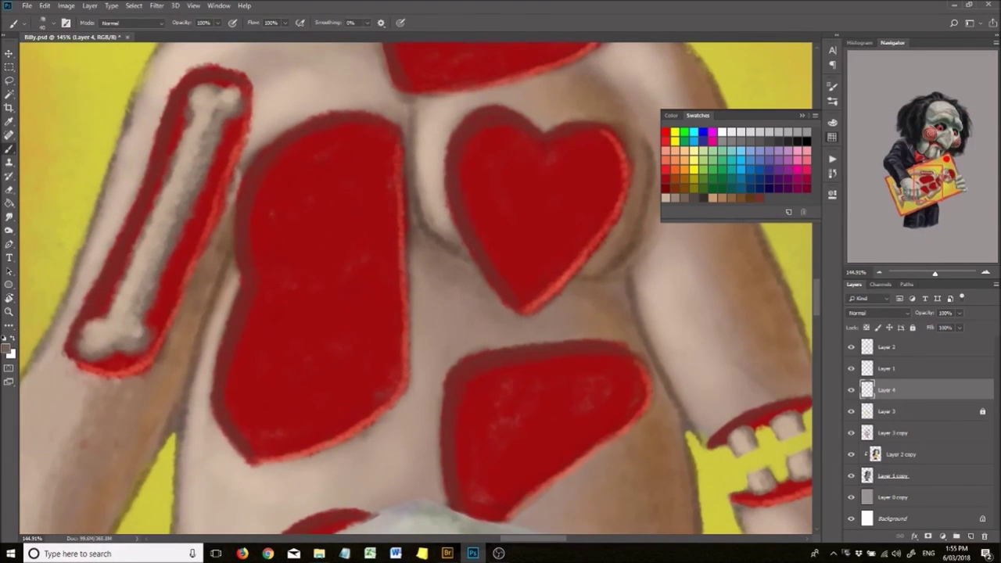
{"action": "left_click_drag", "start_coordinate": [378, 142], "coordinate": [366, 358]}
{"action": "left_click_drag", "start_coordinate": [260, 435], "coordinate": [365, 327]}
{"action": "left_click_drag", "start_coordinate": [360, 284], "coordinate": [259, 328]}
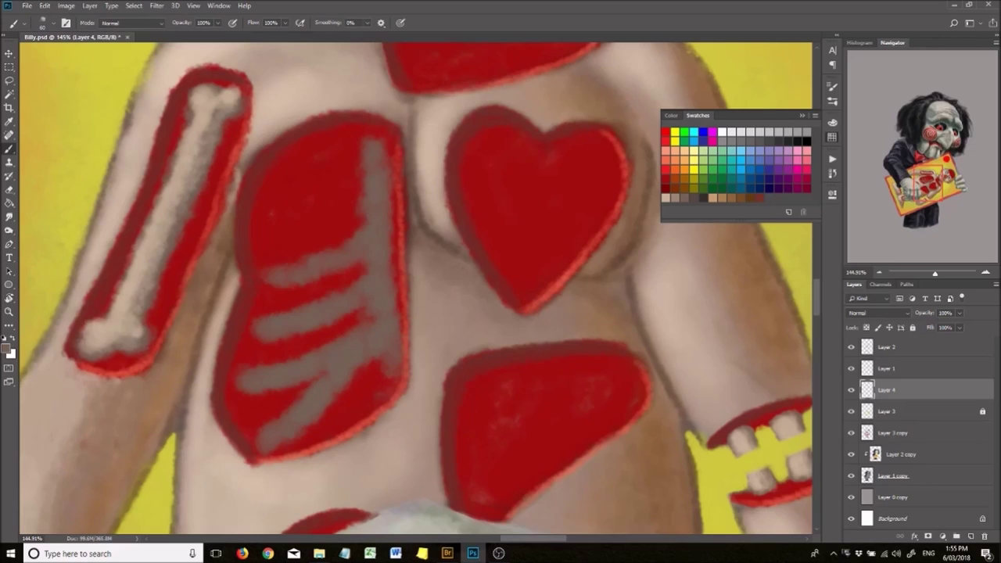
{"action": "left_click_drag", "start_coordinate": [368, 149], "coordinate": [266, 185]}
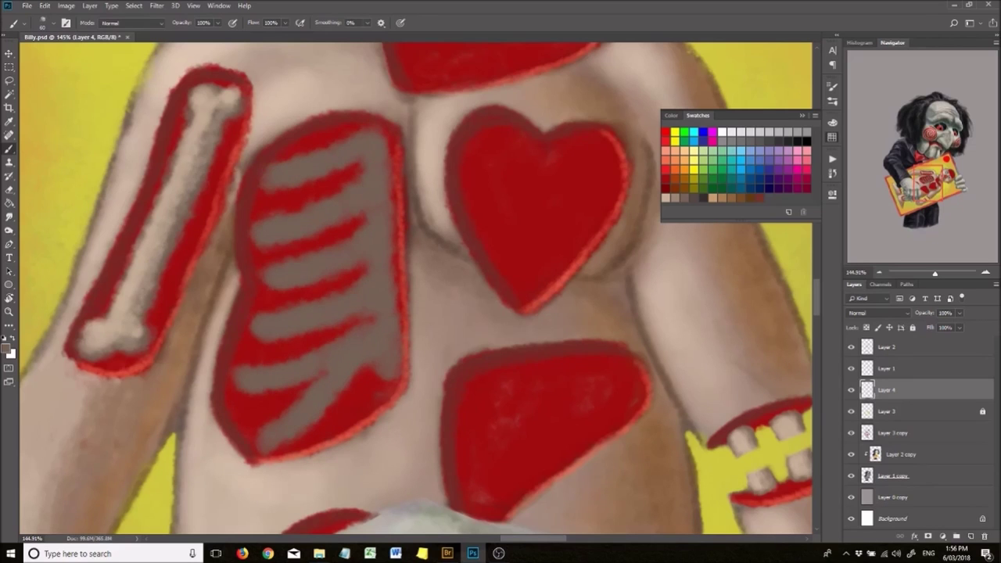
{"action": "scroll", "coordinate": [442, 247], "scroll_direction": "up", "scroll_amount": 1}
{"action": "scroll", "coordinate": [378, 331], "scroll_direction": "down", "scroll_amount": 2}
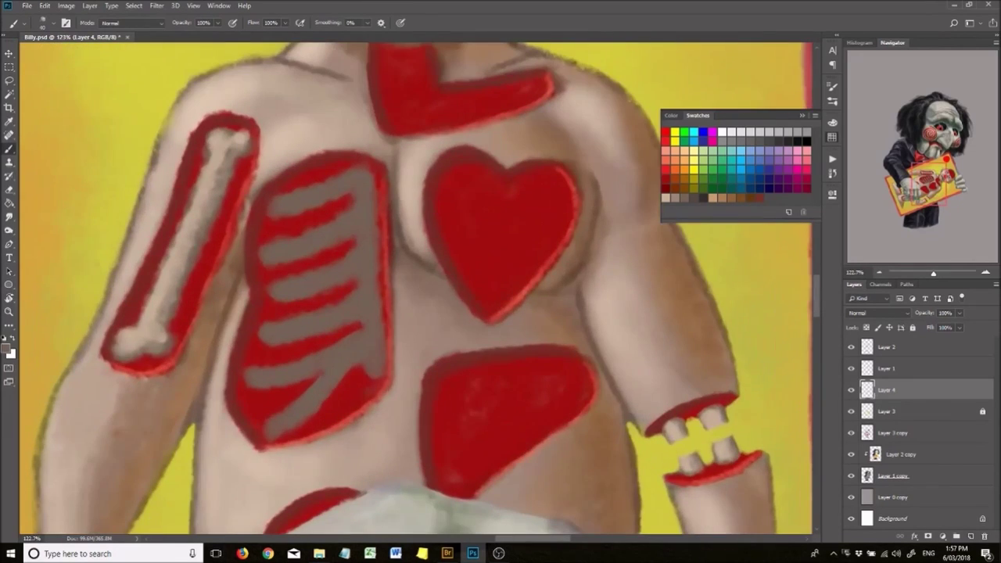
Paint pale beige highlights along each rib and the breastbone, keeping grey-brown shadow at their edges.
{"action": "scroll", "coordinate": [344, 209], "scroll_direction": "up", "scroll_amount": 2}
{"action": "left_click_drag", "start_coordinate": [344, 129], "coordinate": [235, 169]}
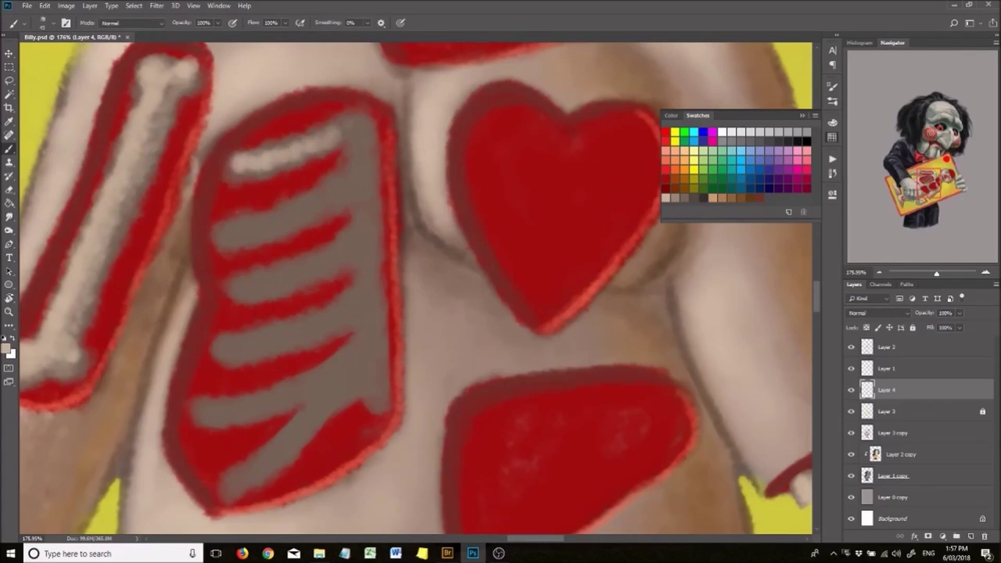
{"action": "left_click_drag", "start_coordinate": [348, 176], "coordinate": [223, 239]}
{"action": "left_click_drag", "start_coordinate": [348, 227], "coordinate": [231, 289]}
{"action": "left_click_drag", "start_coordinate": [321, 324], "coordinate": [219, 352]}
{"action": "left_click_drag", "start_coordinate": [359, 298], "coordinate": [219, 407]}
{"action": "left_click_drag", "start_coordinate": [368, 125], "coordinate": [375, 391]}
{"action": "scroll", "coordinate": [415, 290], "scroll_direction": "down", "scroll_amount": 3}
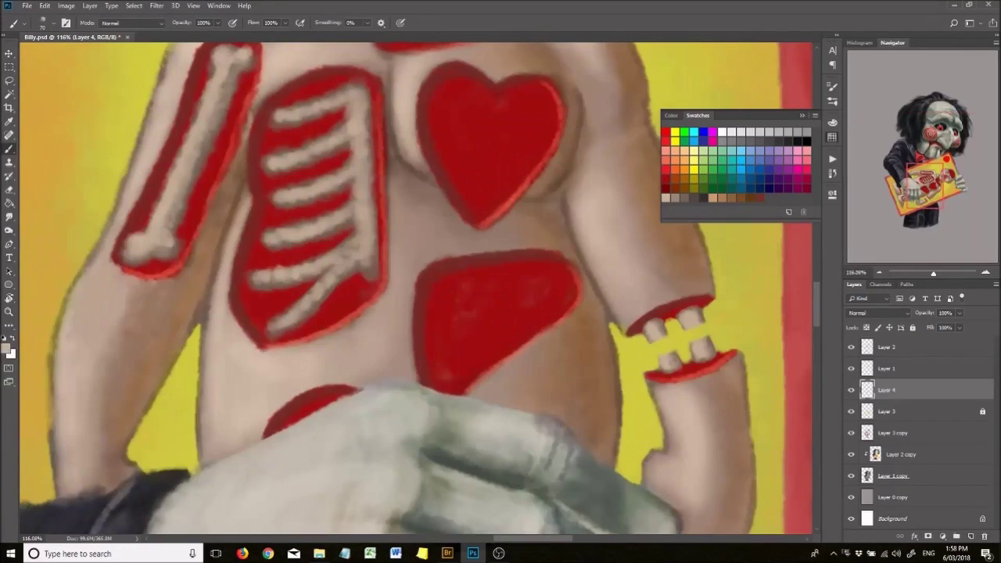
Adjust the painted bones with Free Transform to fit their red cavities more closely.
{"action": "scroll", "coordinate": [414, 290], "scroll_direction": "up", "scroll_amount": 2}
{"action": "left_click_drag", "start_coordinate": [266, 346], "coordinate": [258, 336]}
{"action": "key", "text": "ctrl+t"}
{"action": "left_click_drag", "start_coordinate": [176, 312], "coordinate": [184, 301]}
{"action": "scroll", "coordinate": [376, 289], "scroll_direction": "down", "scroll_amount": 3}
{"action": "scroll", "coordinate": [375, 290], "scroll_direction": "up", "scroll_amount": 3}
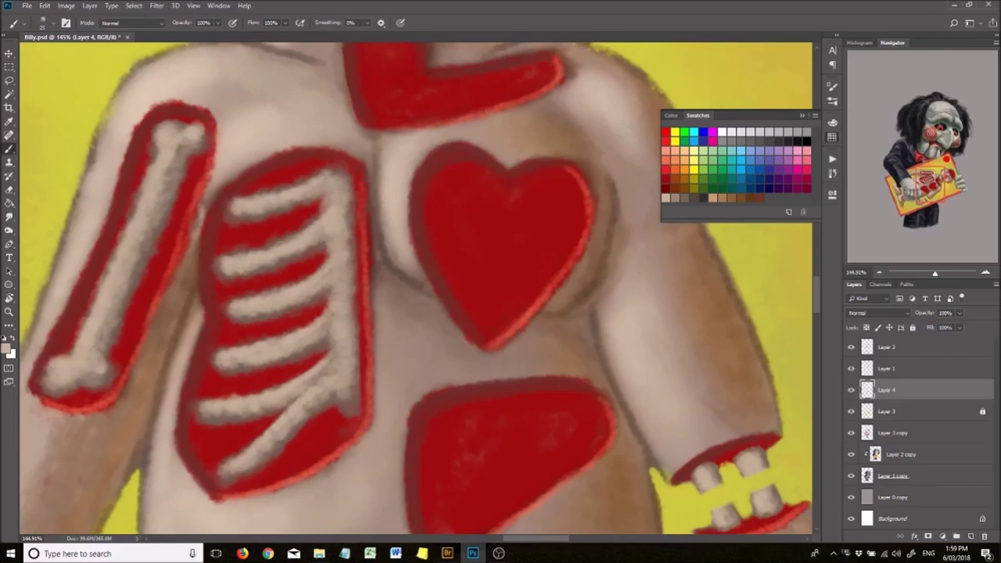
Reshape the rib cavity on Layer 3 copy by painting skin tone over its upper and lower edges around the ribs.
{"action": "scroll", "coordinate": [320, 327], "scroll_direction": "down", "scroll_amount": 3}
{"action": "scroll", "coordinate": [320, 327], "scroll_direction": "up", "scroll_amount": 3}
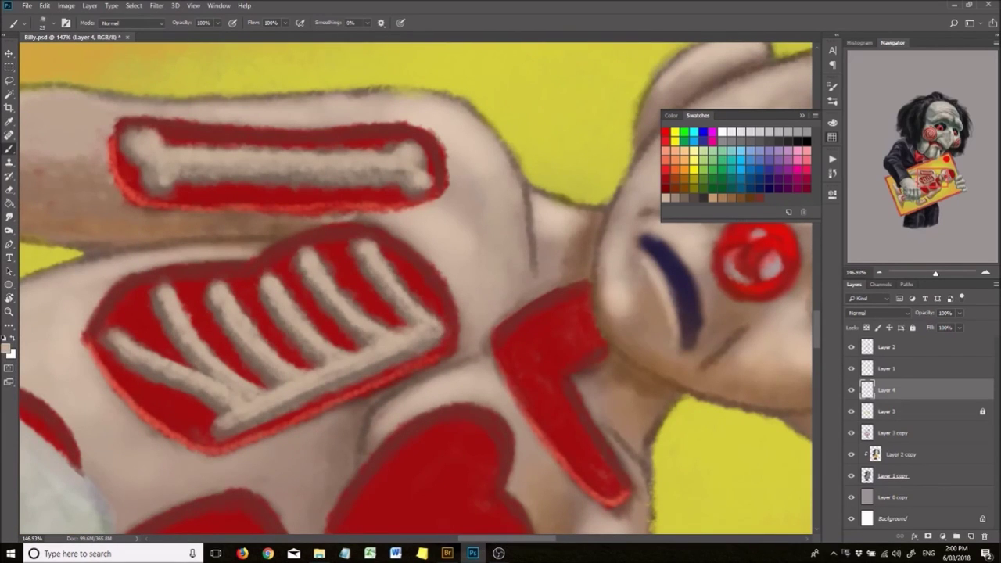
{"action": "key", "text": "r"}
{"action": "mouse_move", "coordinate": [548, 196]}
{"action": "left_mouse_down"}
{"action": "mouse_move", "coordinate": [470, 157]}
{"action": "mouse_move", "coordinate": [352, 141]}
{"action": "left_mouse_up"}
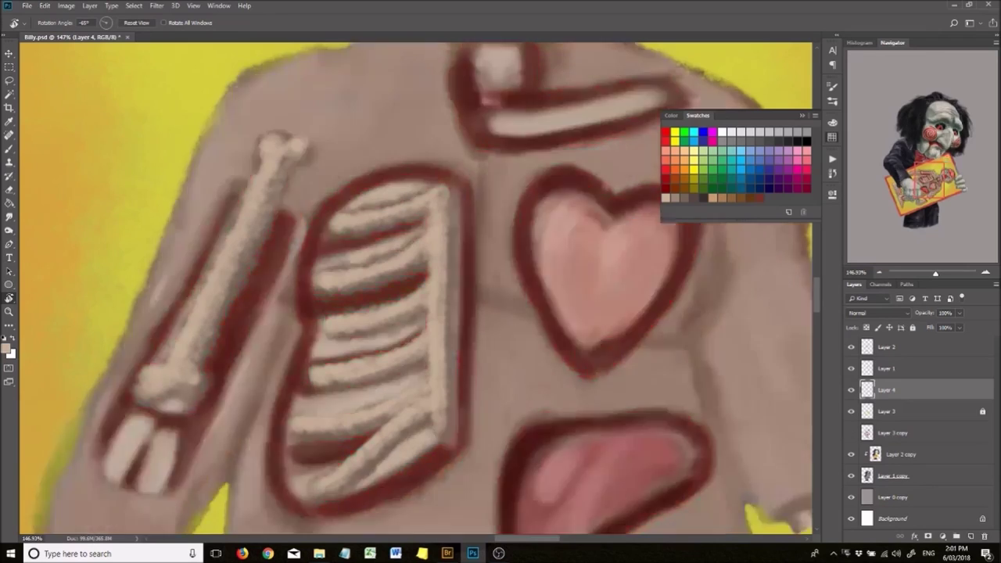
{"action": "left_click", "coordinate": [892, 433]}
{"action": "key", "text": "b"}
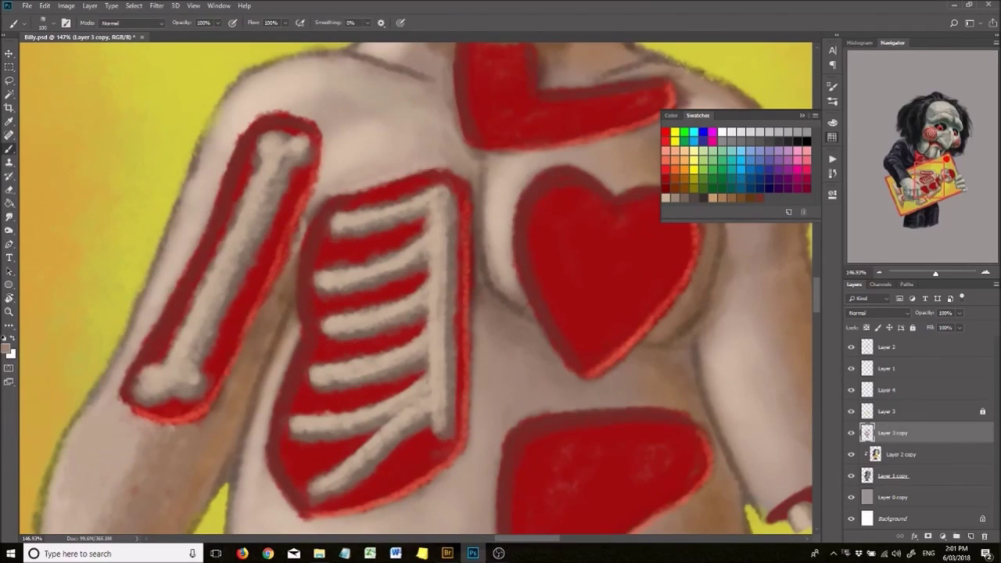
{"action": "scroll", "coordinate": [422, 221], "scroll_direction": "down", "scroll_amount": 3}
{"action": "scroll", "coordinate": [416, 290], "scroll_direction": "down", "scroll_amount": 3}
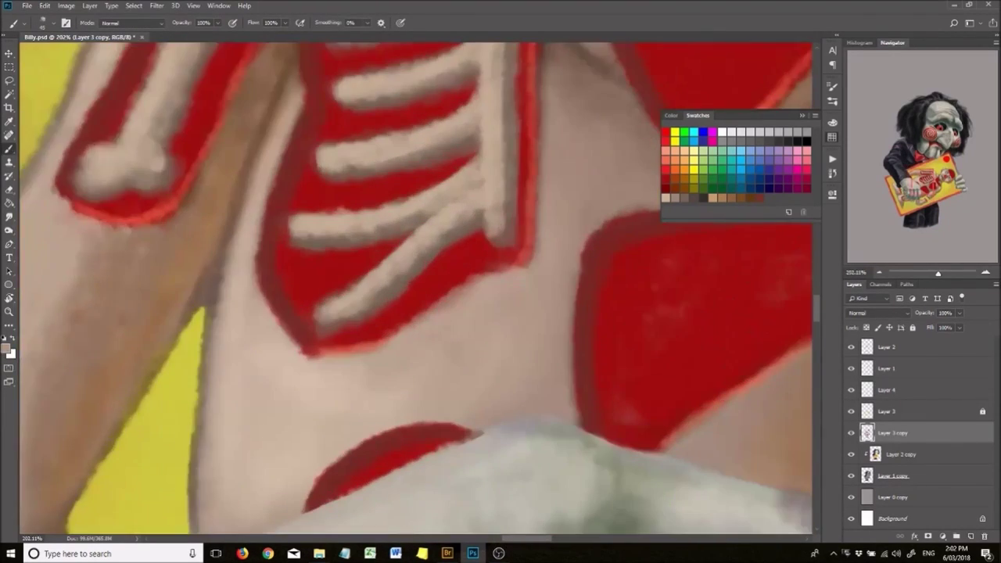
Narrow the red arm cavity around its bone by repainting the surrounding skin and the cavity's red edges.
{"action": "scroll", "coordinate": [417, 290], "scroll_direction": "up", "scroll_amount": 3}
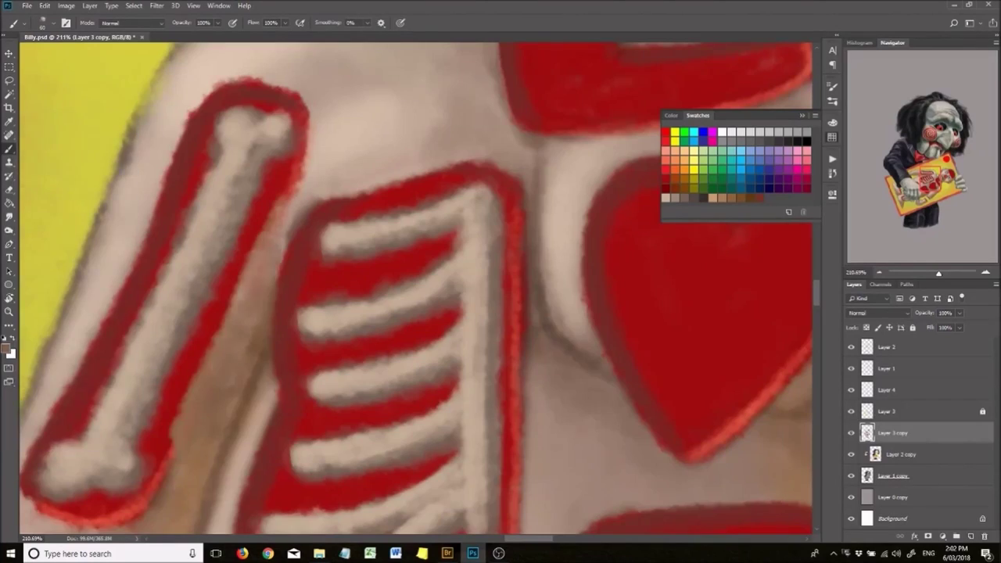
{"action": "scroll", "coordinate": [417, 289], "scroll_direction": "down", "scroll_amount": 2}
{"action": "scroll", "coordinate": [416, 289], "scroll_direction": "down", "scroll_amount": 3}
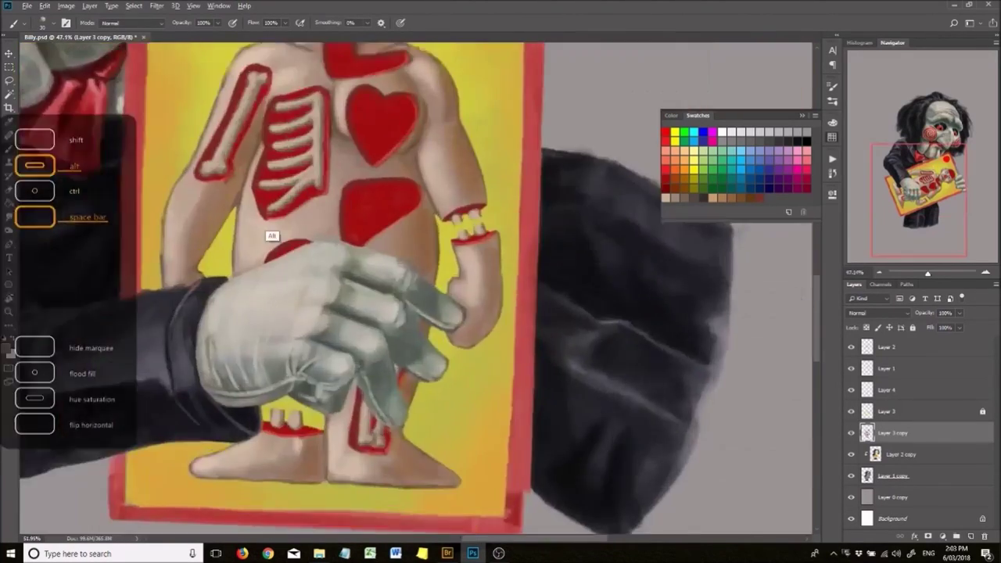
{"action": "scroll", "coordinate": [416, 289], "scroll_direction": "up", "scroll_amount": 3}
{"action": "scroll", "coordinate": [416, 290], "scroll_direction": "up", "scroll_amount": 1}
{"action": "left_click_drag", "start_coordinate": [416, 289], "coordinate": [306, 438]}
{"action": "scroll", "coordinate": [393, 243], "scroll_direction": "down", "scroll_amount": 3}
{"action": "scroll", "coordinate": [392, 243], "scroll_direction": "up", "scroll_amount": 3}
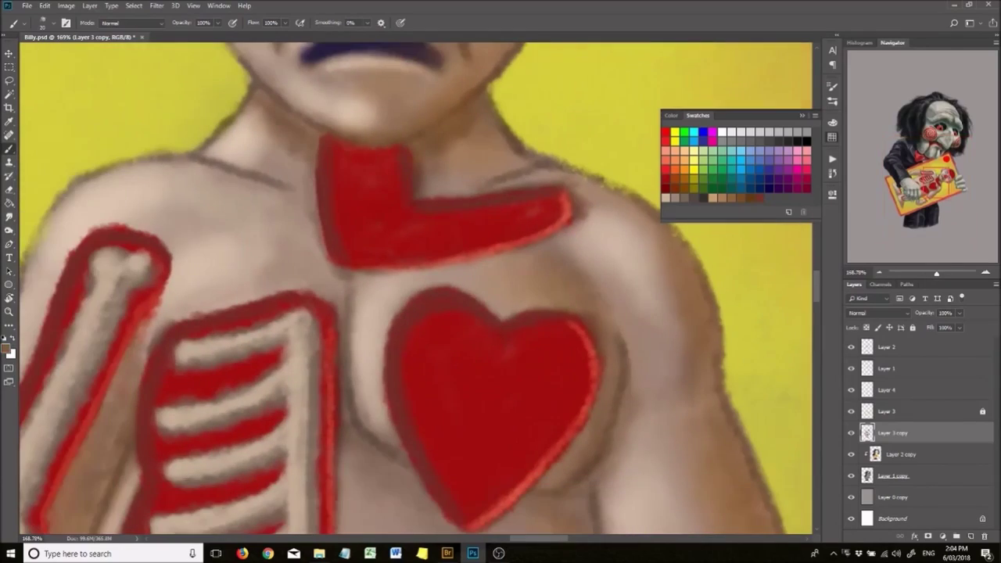
{"action": "scroll", "coordinate": [417, 289], "scroll_direction": "down", "scroll_amount": 3}
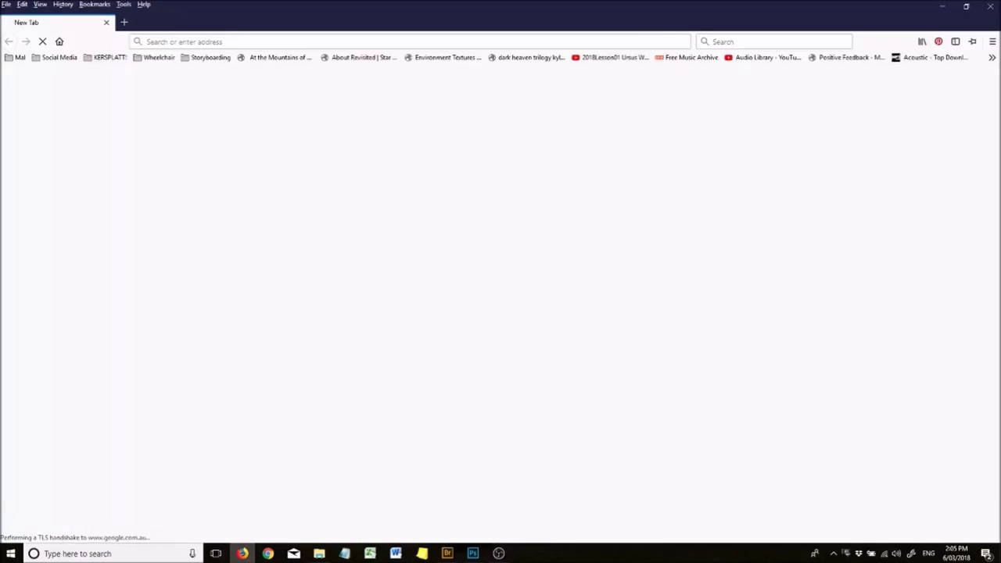
In Firefox, search Google for "adams apple" and browse the image results.
{"action": "type", "text": "adams apple"}
{"action": "key", "text": "Return"}
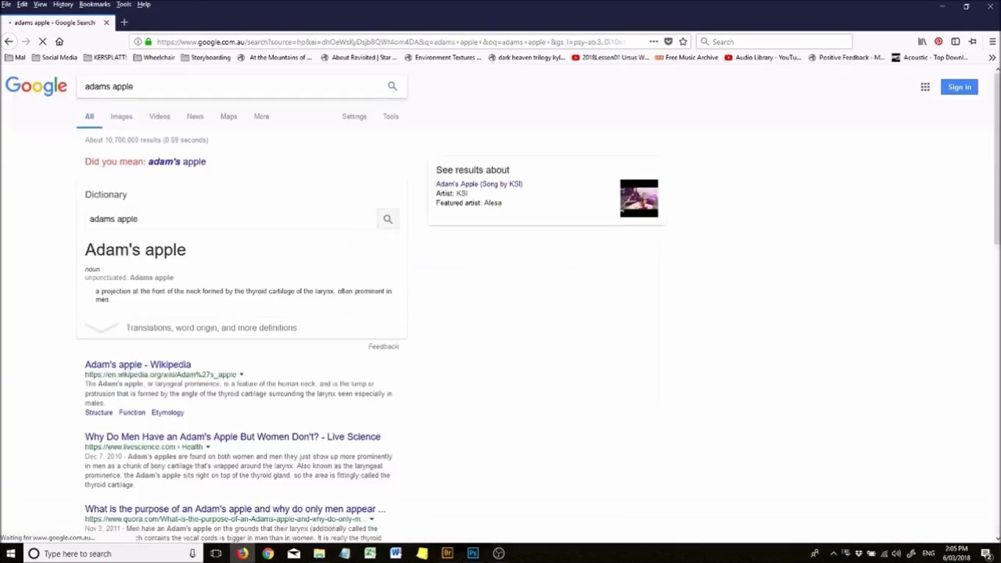
{"action": "left_click", "coordinate": [120, 114]}
{"action": "scroll", "coordinate": [500, 313], "scroll_direction": "down", "scroll_amount": 10}
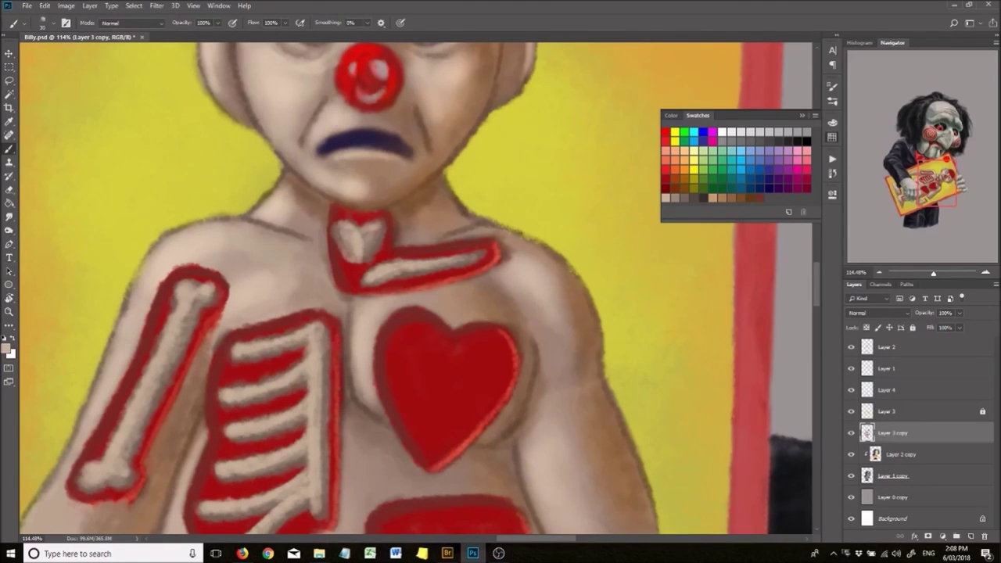
Reshape the throat cavity into a heart outline around its bone, using sampled skin and dark red tones on Layer 3 copy.
{"action": "left_click", "coordinate": [494, 277], "text": "alt"}
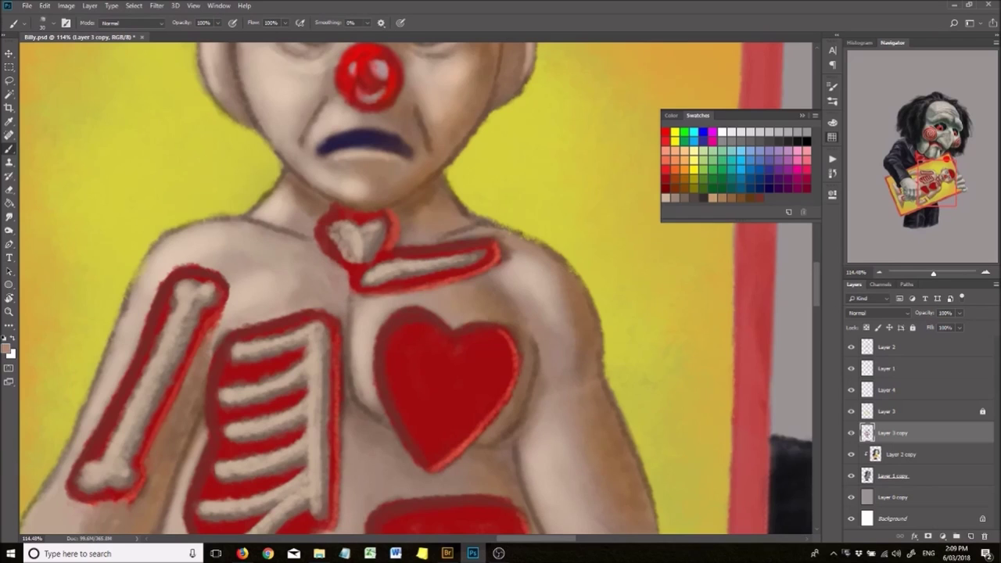
{"action": "left_click", "coordinate": [322, 219], "text": "alt"}
{"action": "scroll", "coordinate": [349, 282], "scroll_direction": "down", "scroll_amount": 5}
{"action": "scroll", "coordinate": [453, 328], "scroll_direction": "up", "scroll_amount": 4}
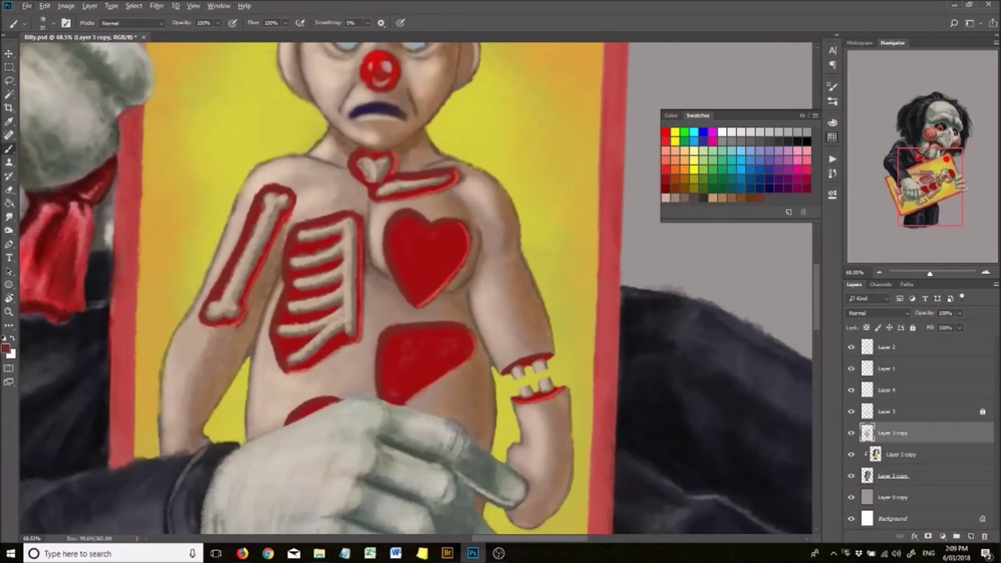
{"action": "scroll", "coordinate": [356, 171], "scroll_direction": "up", "scroll_amount": 2}
Paint near-white highlights on Layer 4 along the throat bone, collarbone, arm bone and ribs.
{"action": "left_click", "coordinate": [899, 390]}
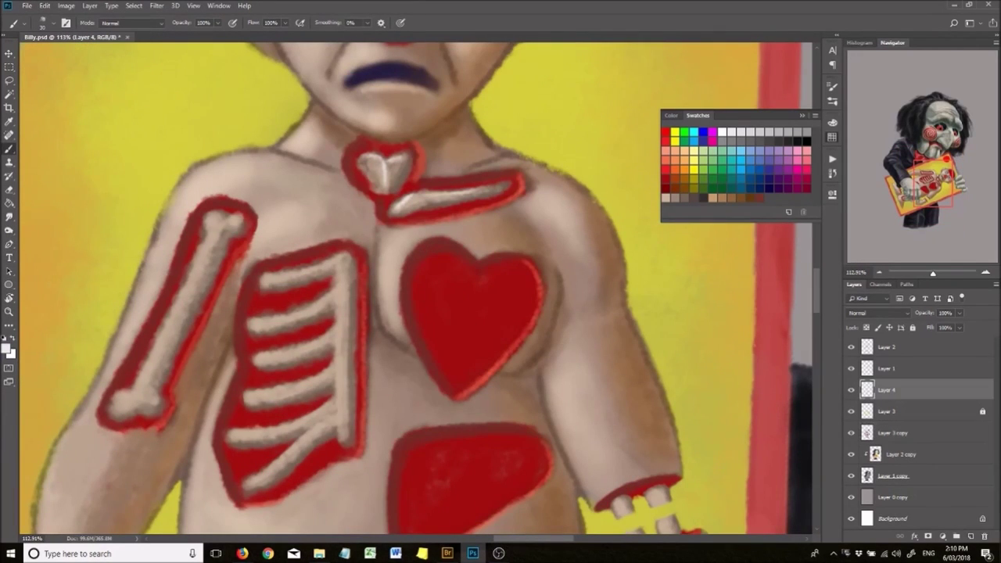
{"action": "scroll", "coordinate": [380, 184], "scroll_direction": "down", "scroll_amount": 5}
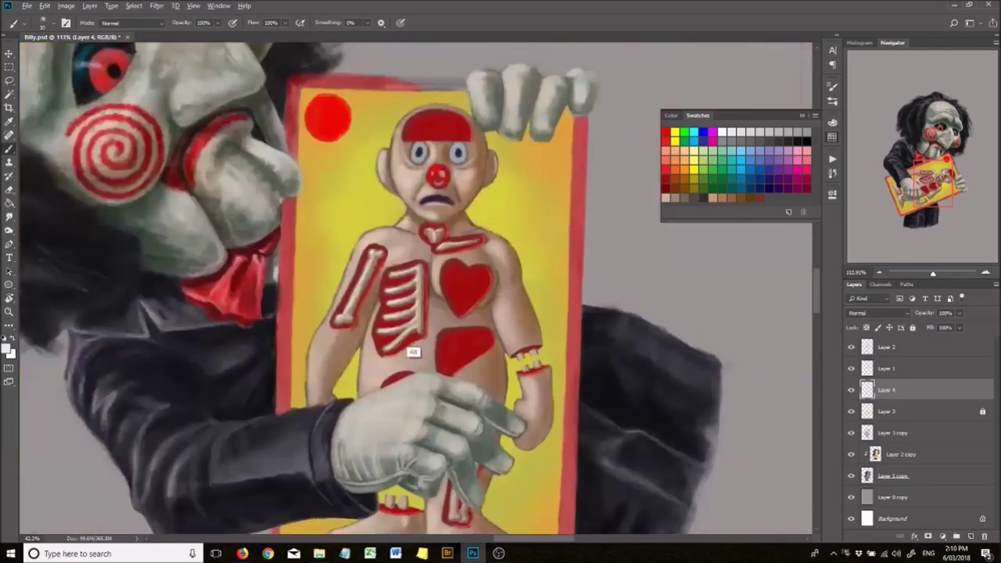
{"action": "scroll", "coordinate": [379, 185], "scroll_direction": "up", "scroll_amount": 5}
{"action": "scroll", "coordinate": [379, 184], "scroll_direction": "down", "scroll_amount": 3}
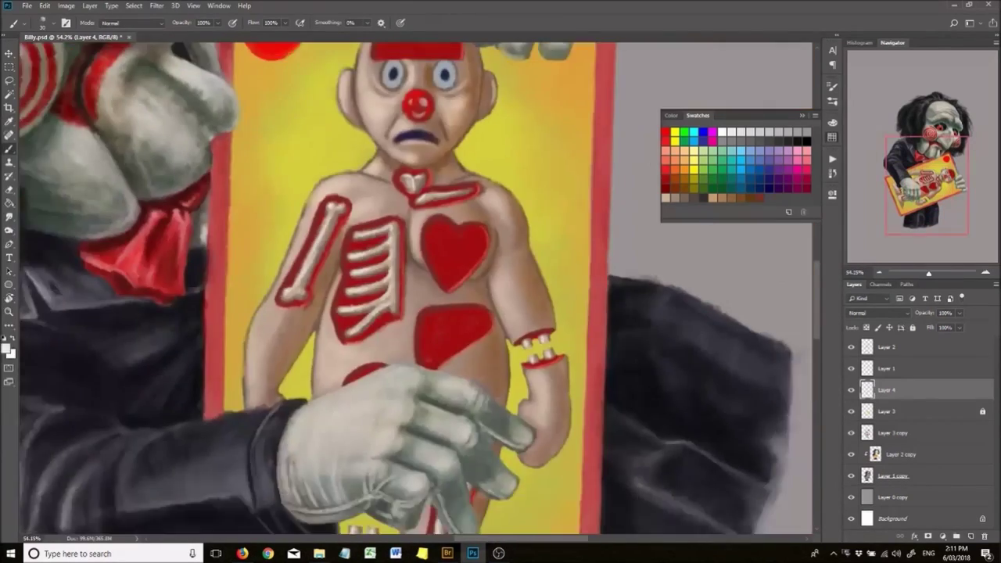
Block in an orange-brown liver shape inside the abdomen cavity on Layer 4, leaving a red border around it.
{"action": "scroll", "coordinate": [380, 185], "scroll_direction": "up", "scroll_amount": 2}
{"action": "scroll", "coordinate": [385, 338], "scroll_direction": "up", "scroll_amount": 4}
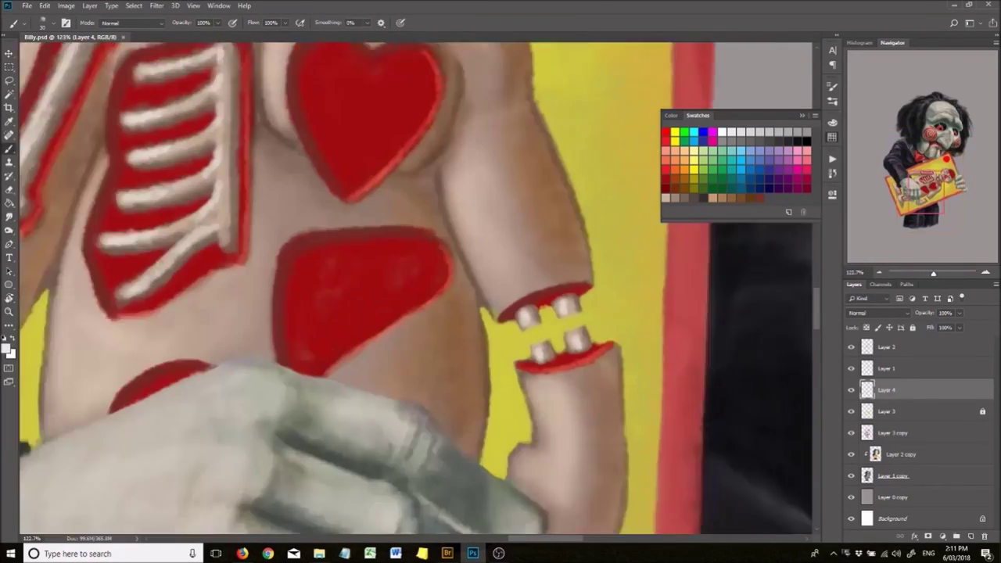
{"action": "left_click_drag", "start_coordinate": [406, 246], "coordinate": [276, 368]}
{"action": "left_click_drag", "start_coordinate": [423, 250], "coordinate": [297, 360]}
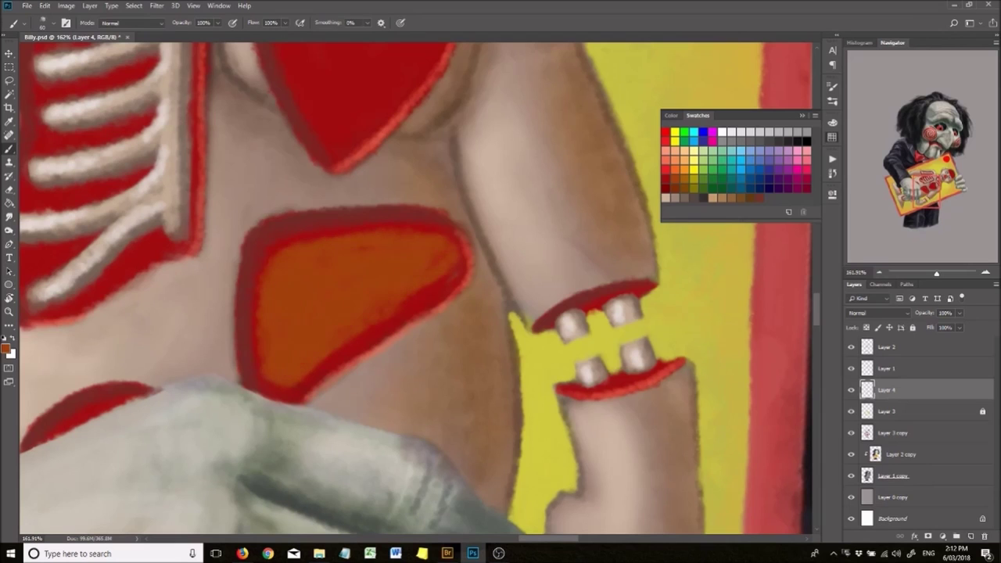
{"action": "scroll", "coordinate": [352, 297], "scroll_direction": "down", "scroll_amount": 2}
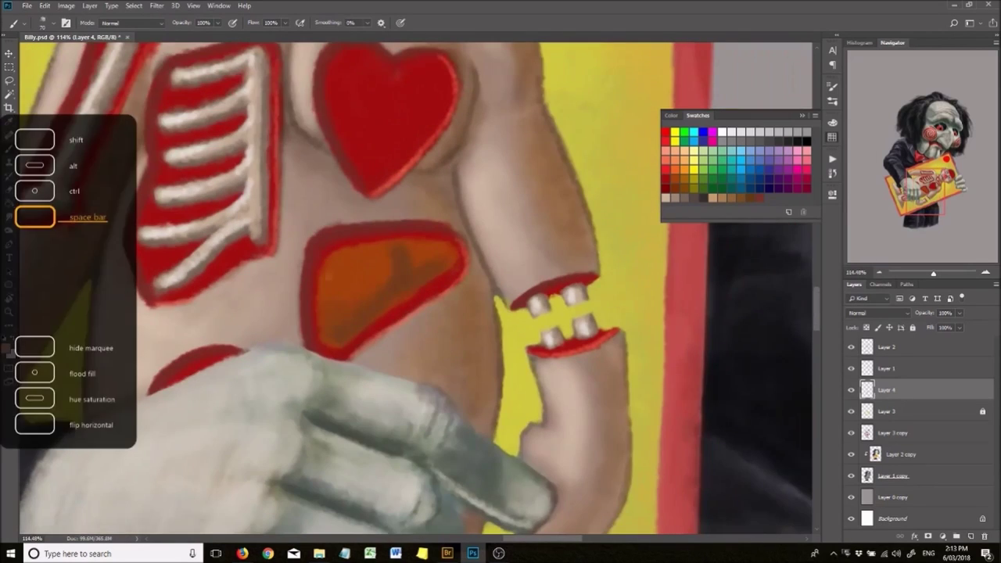
{"action": "left_click_drag", "start_coordinate": [422, 235], "coordinate": [313, 328]}
{"action": "scroll", "coordinate": [352, 297], "scroll_direction": "up", "scroll_amount": 2}
{"action": "mouse_move", "coordinate": [438, 204]}
{"action": "left_mouse_down"}
{"action": "mouse_move", "coordinate": [352, 313]}
{"action": "mouse_move", "coordinate": [509, 211]}
{"action": "mouse_move", "coordinate": [368, 204]}
{"action": "left_mouse_up"}
Lasso the liver shape, cover it in peach and shade it with reddish brown, including a dark crease dividing its lobes.
{"action": "key", "text": "l"}
{"action": "mouse_move", "coordinate": [430, 166]}
{"action": "left_mouse_down"}
{"action": "mouse_move", "coordinate": [562, 221]}
{"action": "mouse_move", "coordinate": [506, 278]}
{"action": "left_mouse_up"}
{"action": "left_click", "coordinate": [468, 196], "text": "alt"}
{"action": "key", "text": "l"}
{"action": "left_click_drag", "start_coordinate": [321, 220], "coordinate": [320, 353]}
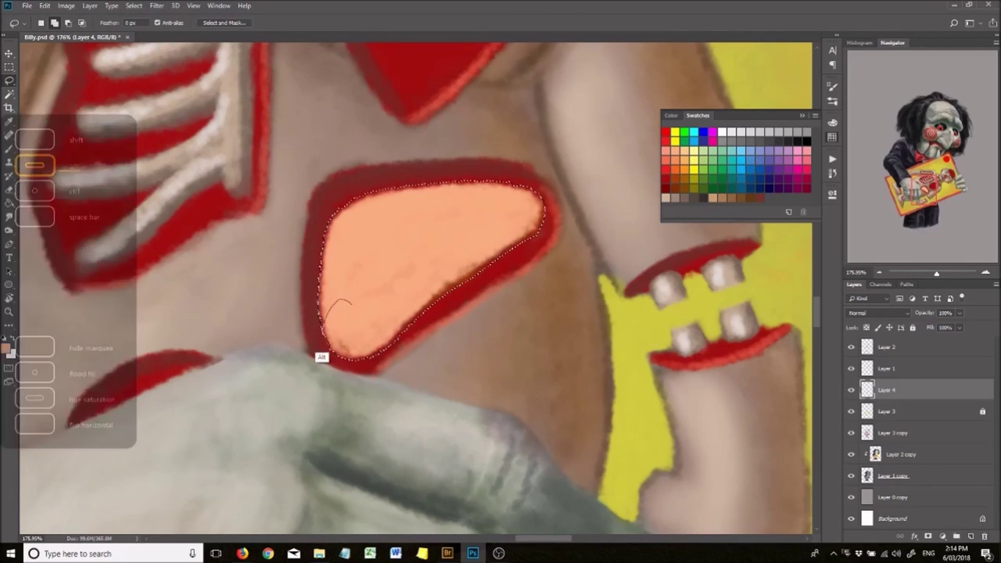
{"action": "key", "text": "b"}
{"action": "key", "text": "ctrl+h"}
{"action": "left_click_drag", "start_coordinate": [352, 235], "coordinate": [485, 235]}
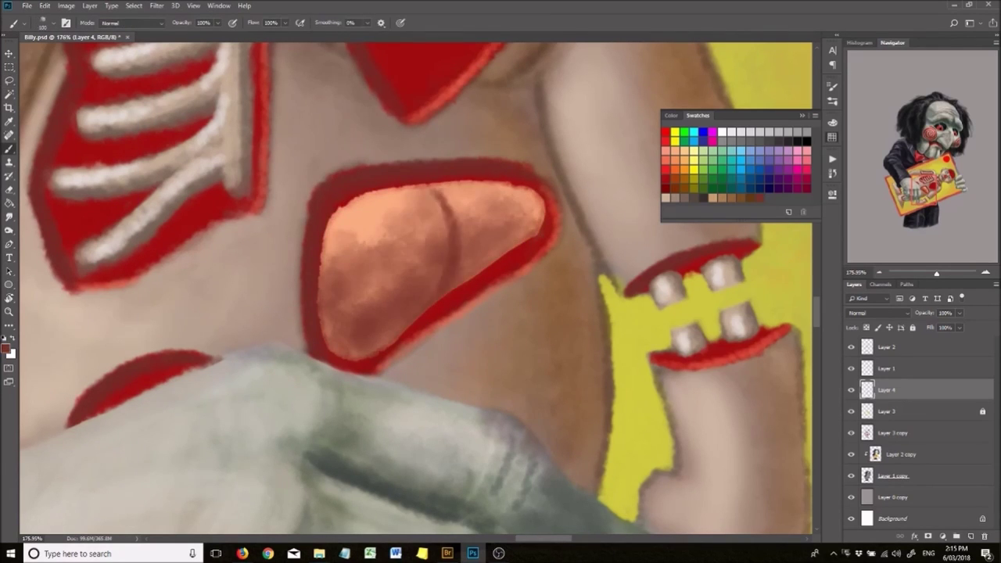
Shift the liver's hue by +2 with a Hue/Saturation adjustment.
{"action": "scroll", "coordinate": [414, 289], "scroll_direction": "down", "scroll_amount": 3}
{"action": "key", "text": "ctrl+u"}
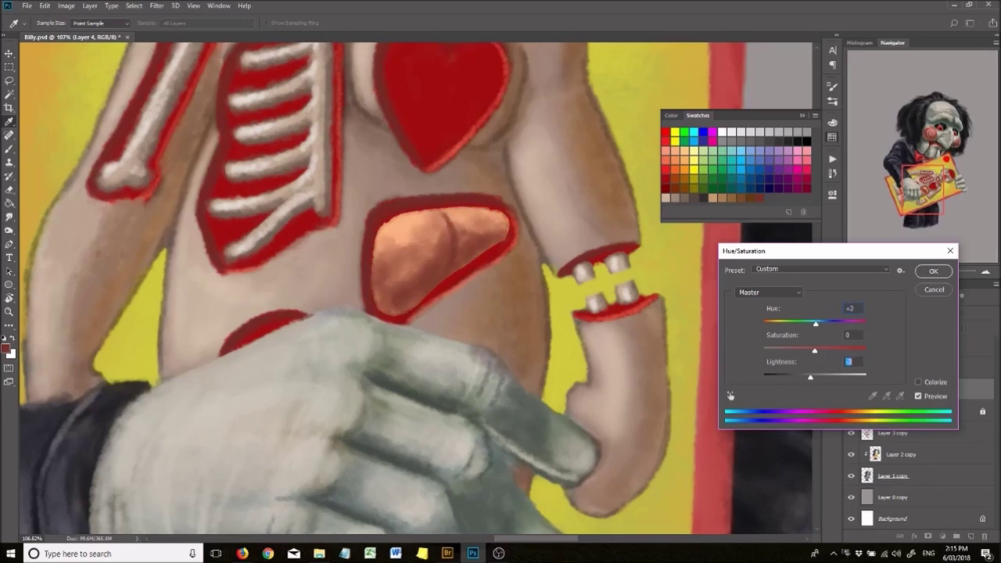
{"action": "key", "text": "Down"}
{"action": "key", "text": "Up"}
{"action": "scroll", "coordinate": [521, 315], "scroll_direction": "down", "scroll_amount": 2}
{"action": "key", "text": "Return"}
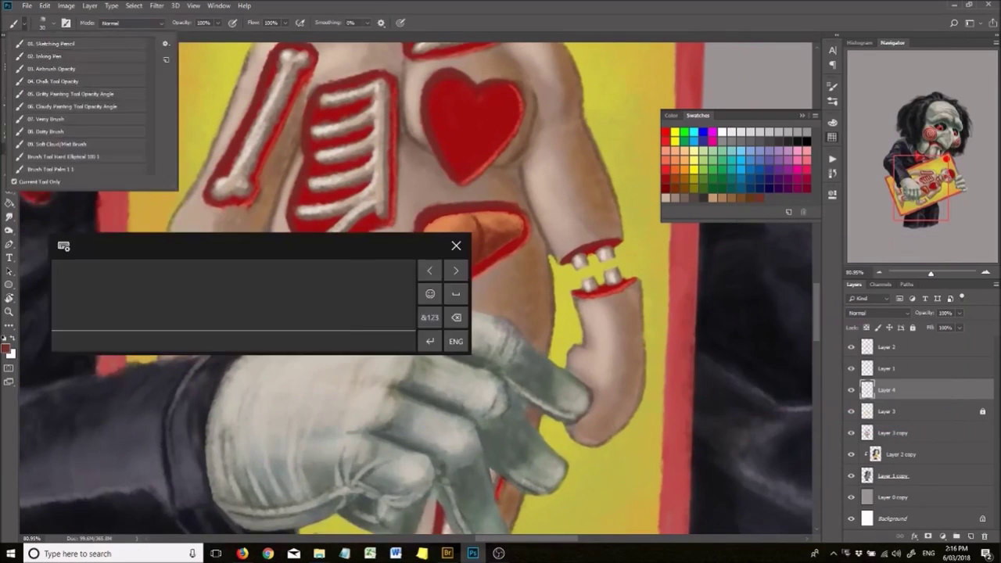
Recolor the liver pinkish red using a Color-mode brush and dark red #65231b, and touch up its cavity rim on Layer 3 copy.
{"action": "key", "text": "Return"}
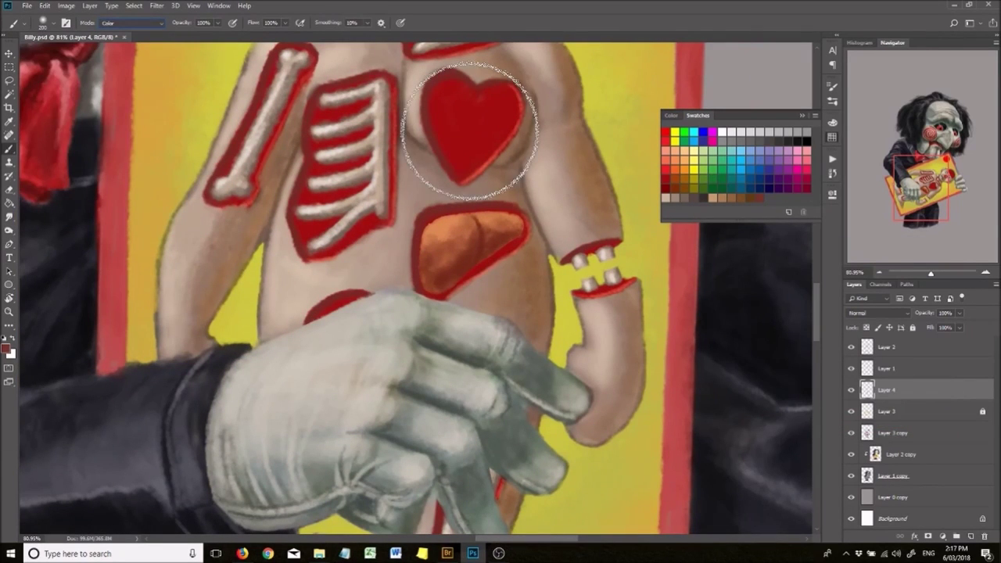
{"action": "key", "text": "Return"}
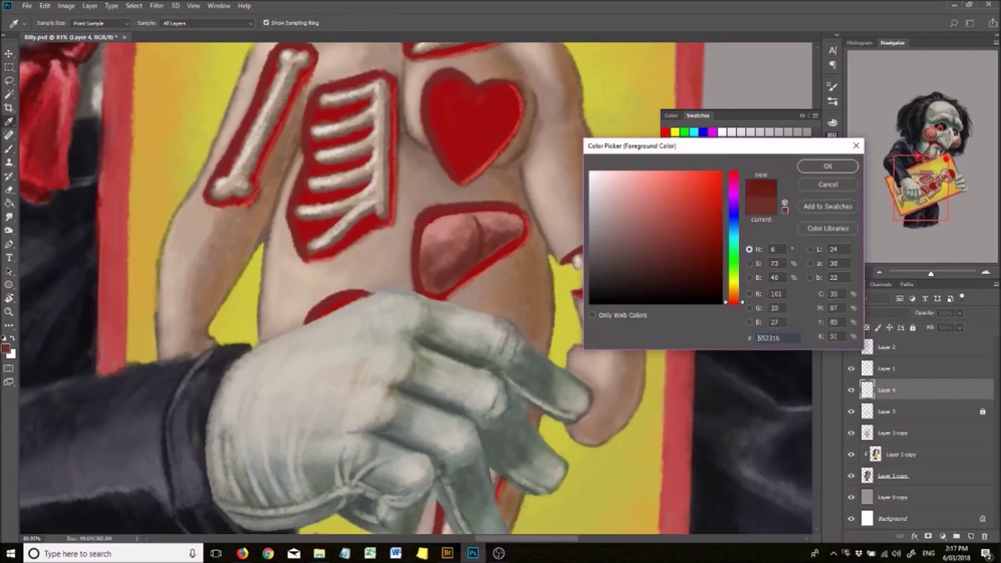
{"action": "key", "text": "Return"}
{"action": "scroll", "coordinate": [557, 235], "scroll_direction": "up", "scroll_amount": 3}
{"action": "scroll", "coordinate": [557, 235], "scroll_direction": "up", "scroll_amount": 3}
{"action": "key", "text": "alt+bracketleft"}
{"action": "key", "text": "alt+bracketleft"}
{"action": "key", "text": "Return"}
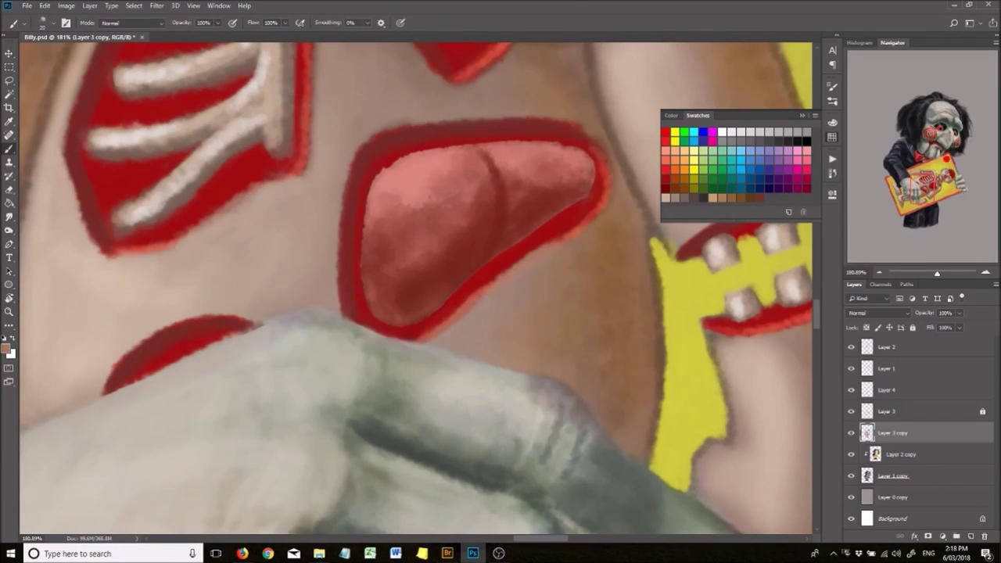
{"action": "scroll", "coordinate": [415, 290], "scroll_direction": "down", "scroll_amount": 5}
{"action": "scroll", "coordinate": [415, 289], "scroll_direction": "up", "scroll_amount": 4}
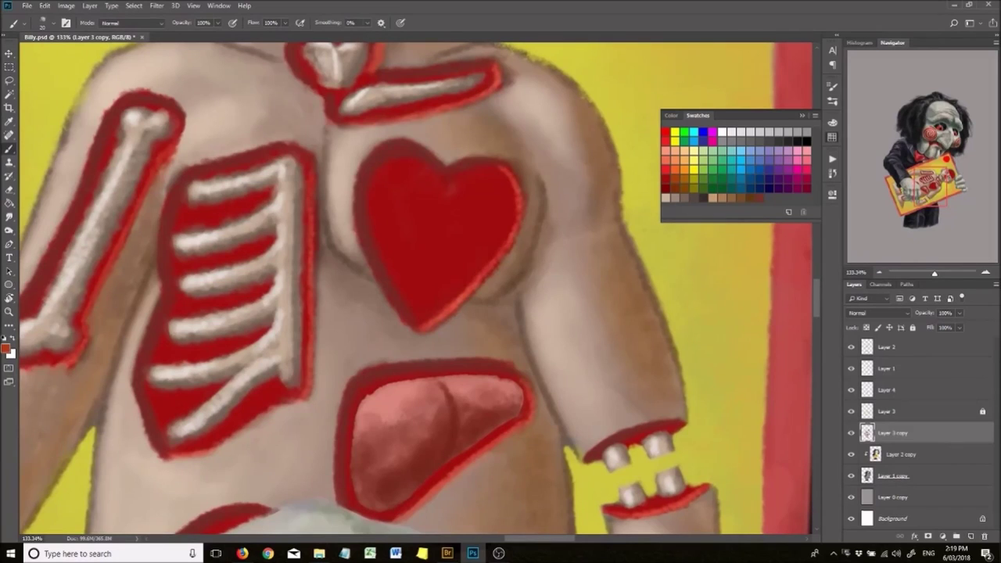
Paint a bright red heart inside the chest cavity on Layer 4, with pale pink highlights, darker shading and a light rim.
{"action": "key", "text": "alt+bracketright"}
{"action": "key", "text": "alt+bracketright"}
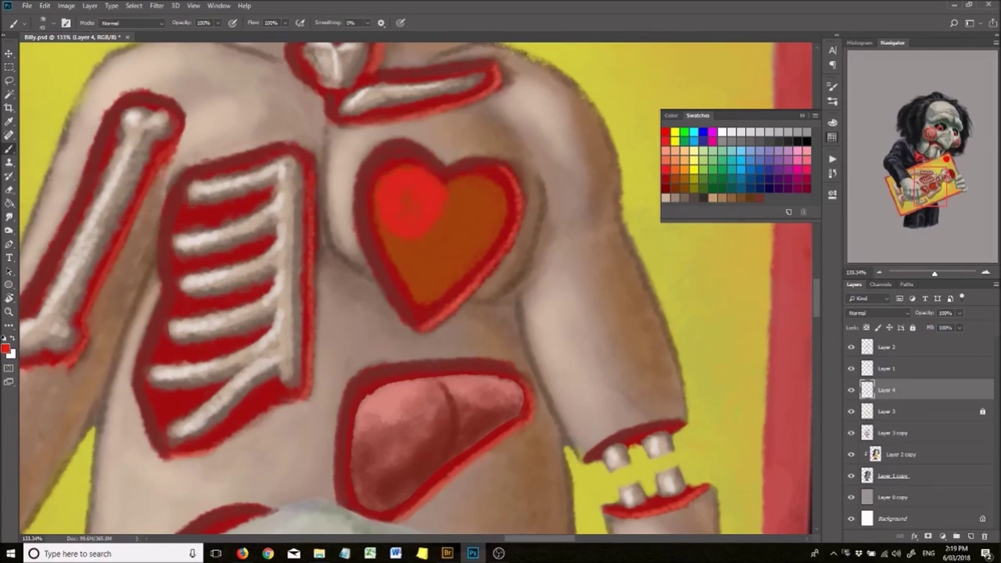
{"action": "key", "text": "ctrl+z"}
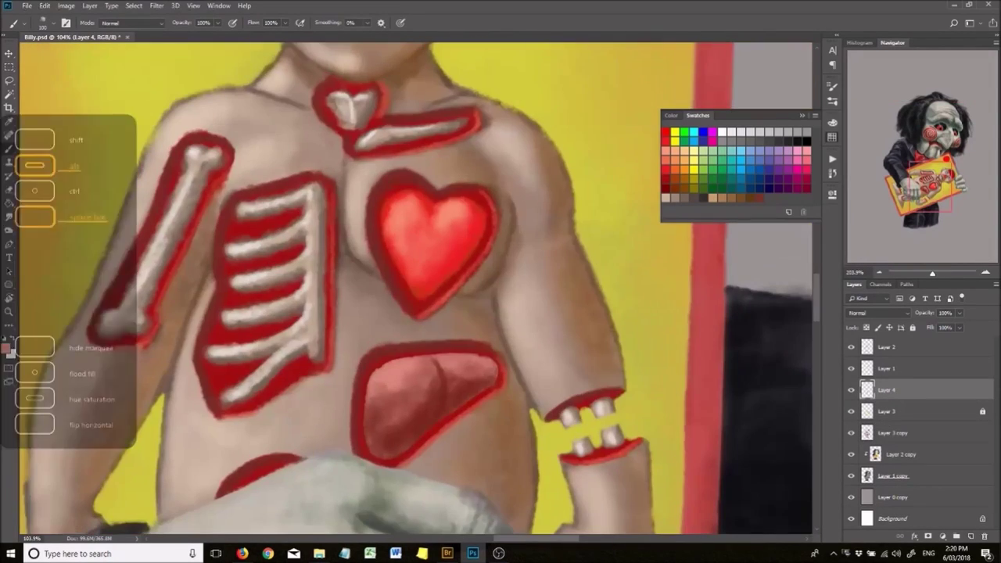
{"action": "scroll", "coordinate": [415, 289], "scroll_direction": "down", "scroll_amount": 2}
{"action": "scroll", "coordinate": [430, 243], "scroll_direction": "up", "scroll_amount": 4}
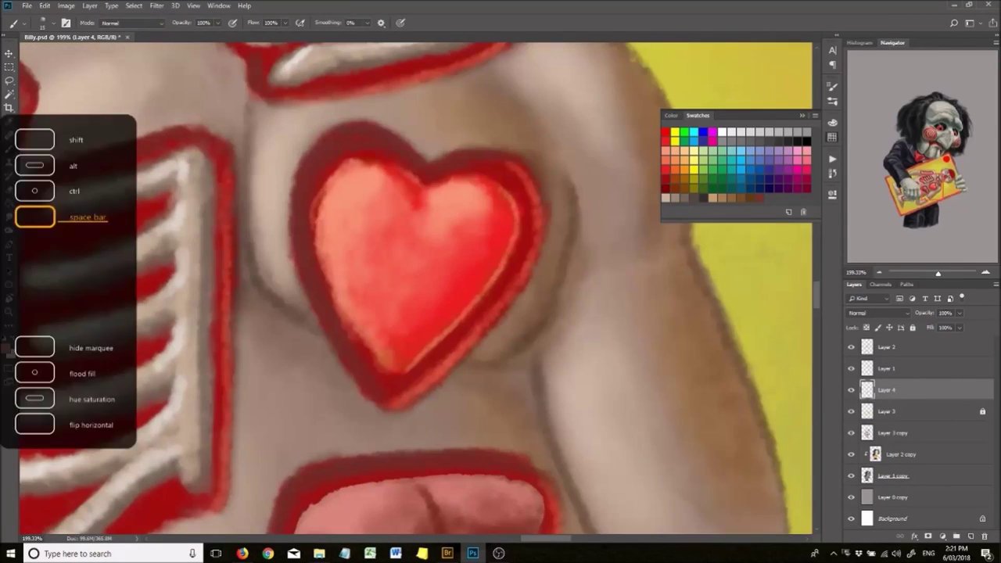
{"action": "scroll", "coordinate": [430, 242], "scroll_direction": "up", "scroll_amount": 1}
{"action": "scroll", "coordinate": [414, 290], "scroll_direction": "down", "scroll_amount": 5}
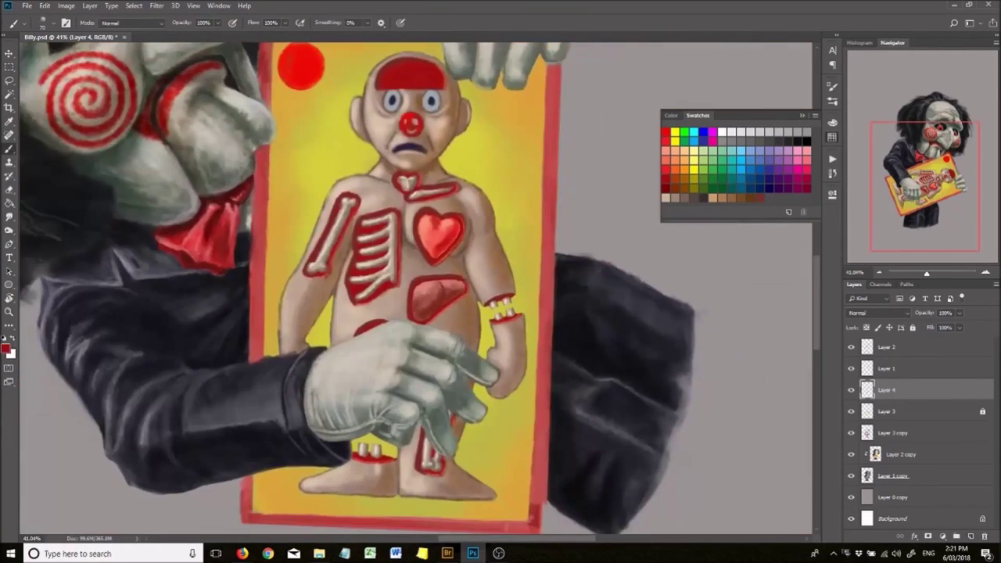
Paint a brown brain base inside the forehead cavity and cover it with light tan winding folds, leaving a red border.
{"action": "scroll", "coordinate": [415, 289], "scroll_direction": "up", "scroll_amount": 2}
{"action": "scroll", "coordinate": [395, 209], "scroll_direction": "up", "scroll_amount": 2}
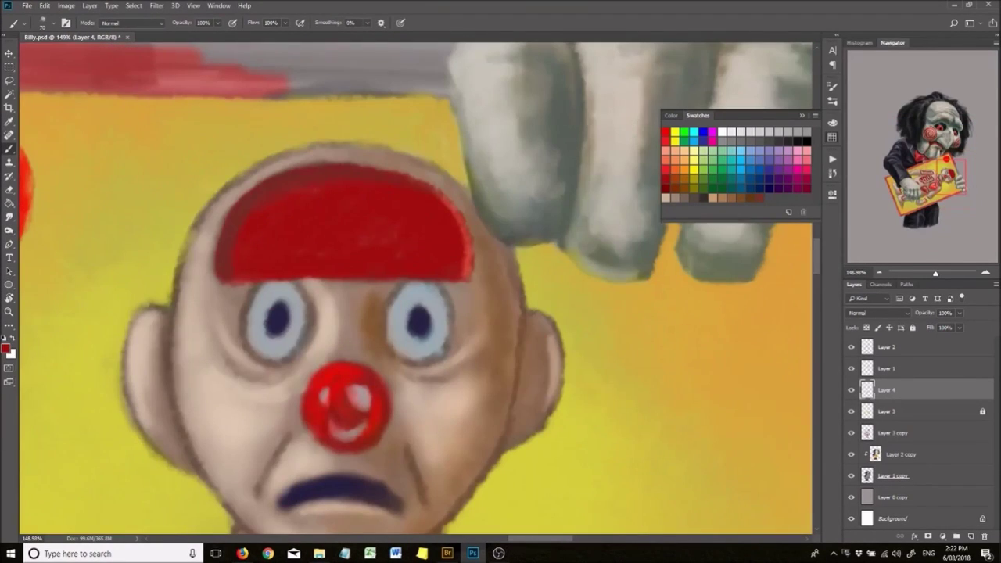
{"action": "left_click_drag", "start_coordinate": [247, 265], "coordinate": [445, 258]}
{"action": "mouse_move", "coordinate": [250, 235]}
{"action": "left_mouse_down"}
{"action": "mouse_move", "coordinate": [438, 248]}
{"action": "mouse_move", "coordinate": [376, 219]}
{"action": "left_mouse_up"}
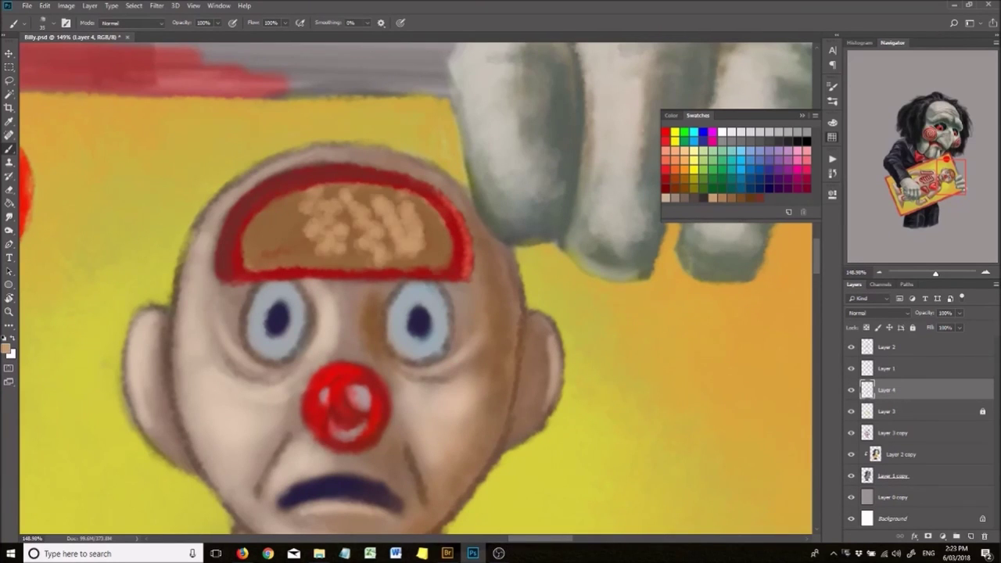
{"action": "scroll", "coordinate": [469, 235], "scroll_direction": "up", "scroll_amount": 1}
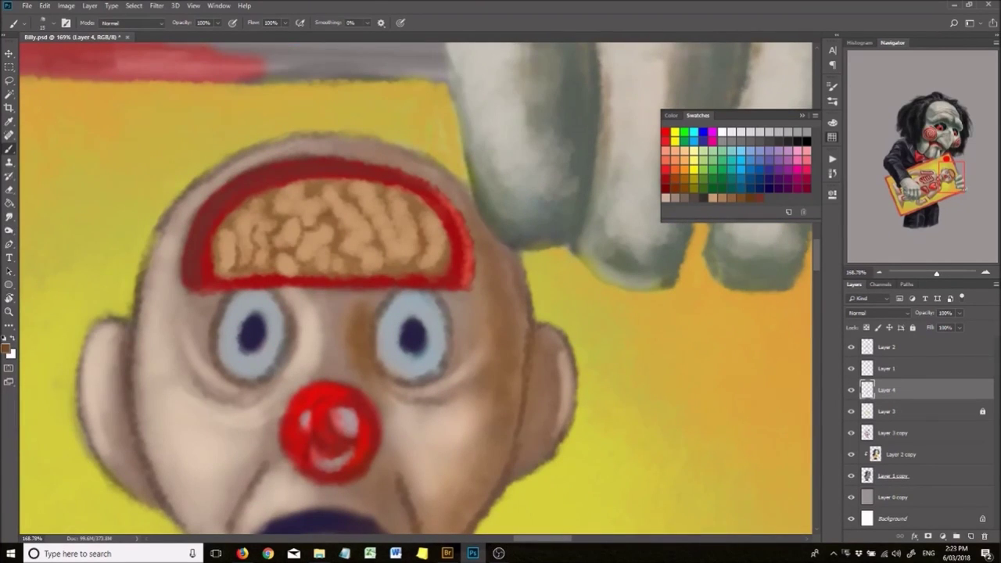
Refine the brain's folds with darker grooves and pale highlights, and warp them with the Liquify filter.
{"action": "scroll", "coordinate": [343, 279], "scroll_direction": "down", "scroll_amount": 4}
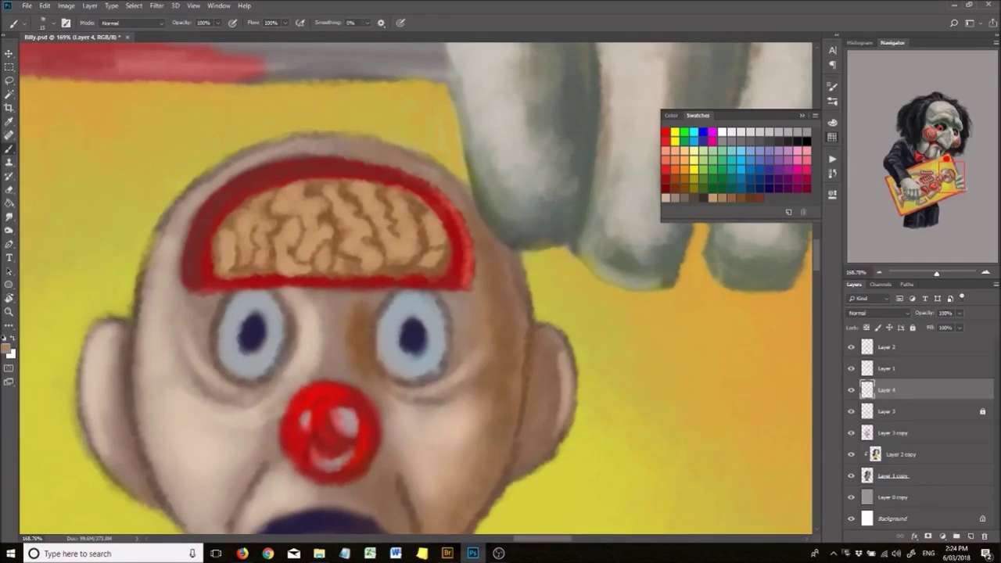
{"action": "scroll", "coordinate": [343, 279], "scroll_direction": "up", "scroll_amount": 4}
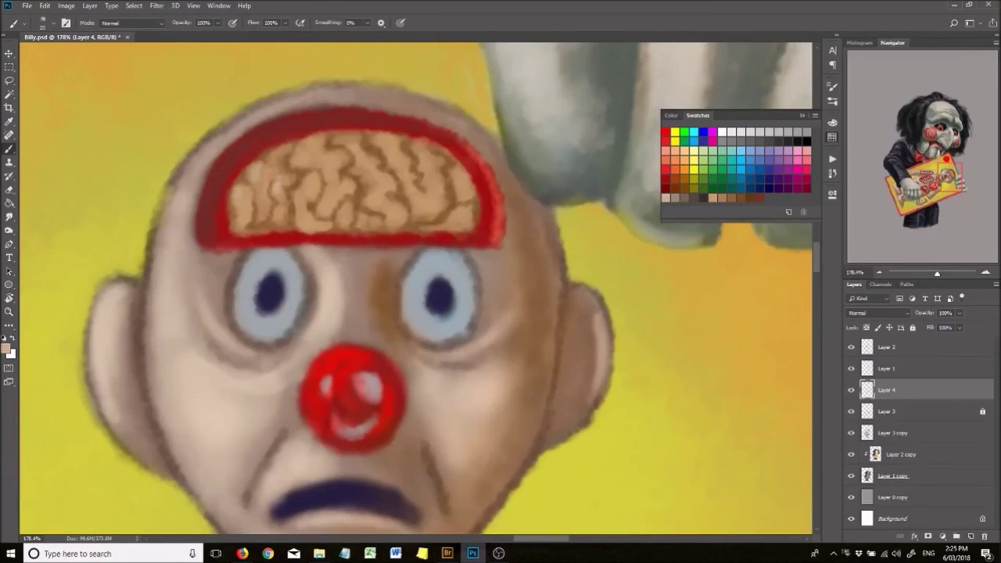
{"action": "scroll", "coordinate": [343, 280], "scroll_direction": "down", "scroll_amount": 4}
{"action": "scroll", "coordinate": [344, 279], "scroll_direction": "up", "scroll_amount": 4}
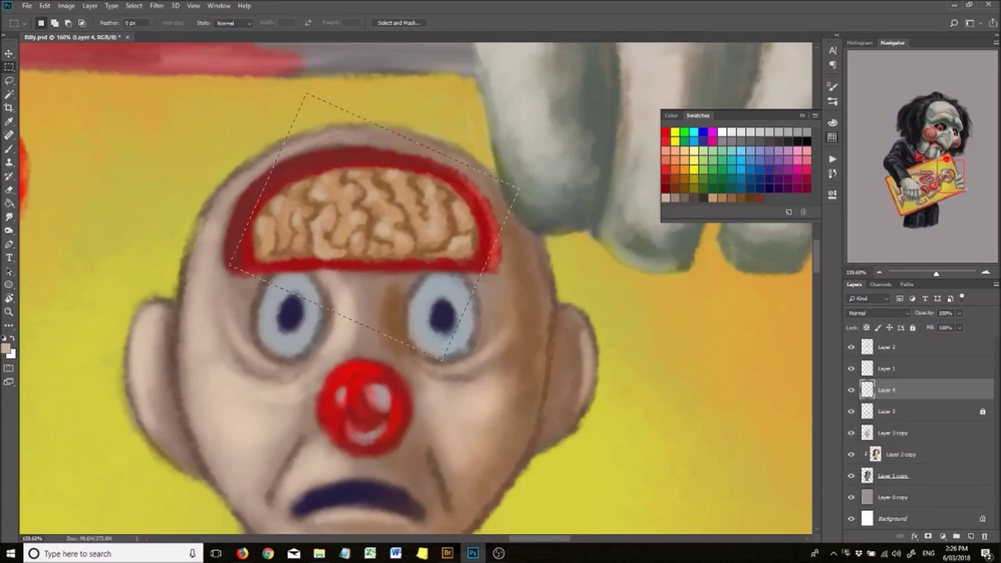
{"action": "key", "text": "shift+ctrl+x"}
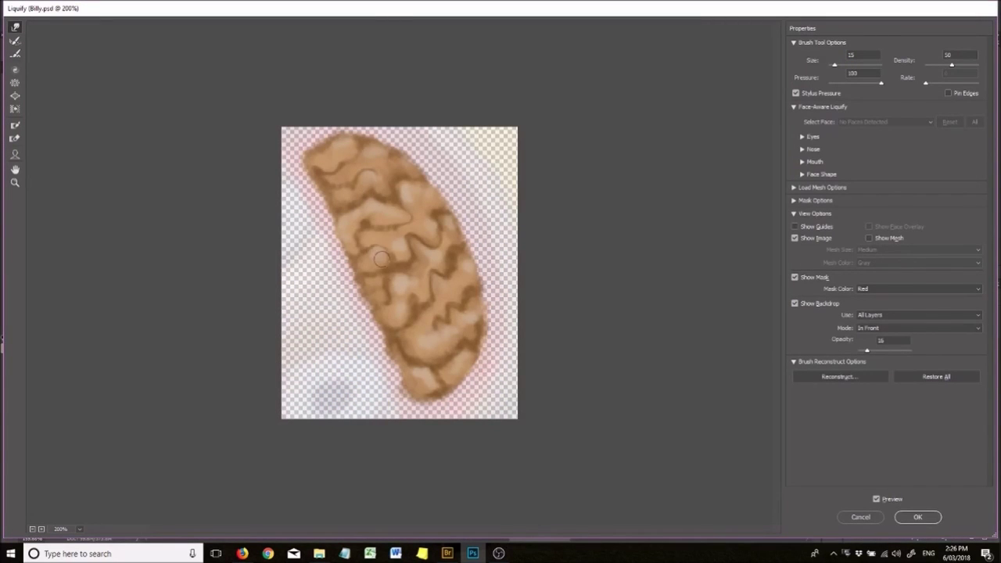
{"action": "key", "text": "Return"}
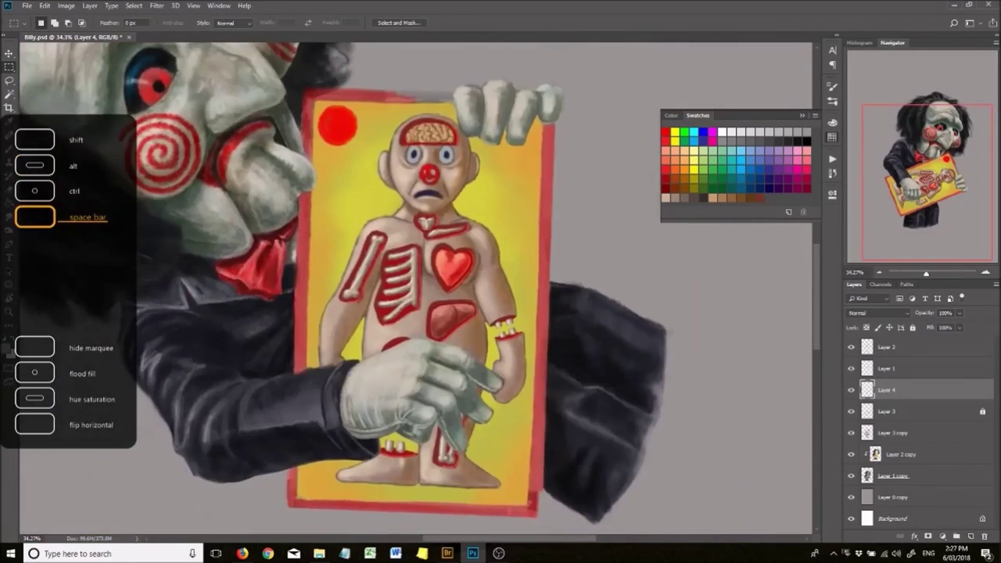
Lasso around the heart and open a Levels adjustment for it.
{"action": "scroll", "coordinate": [391, 290], "scroll_direction": "up", "scroll_amount": 2}
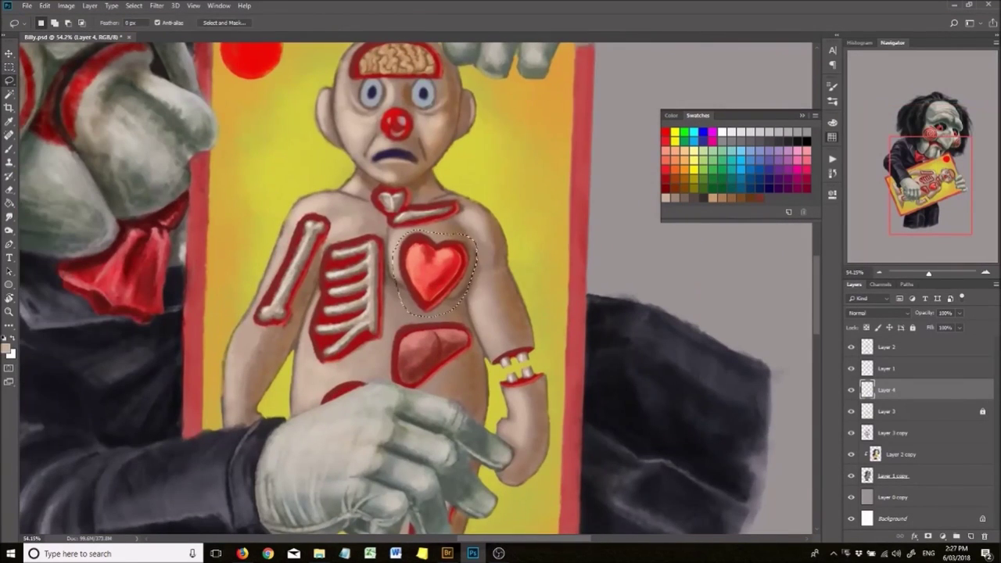
{"action": "key", "text": "ctrl+l"}
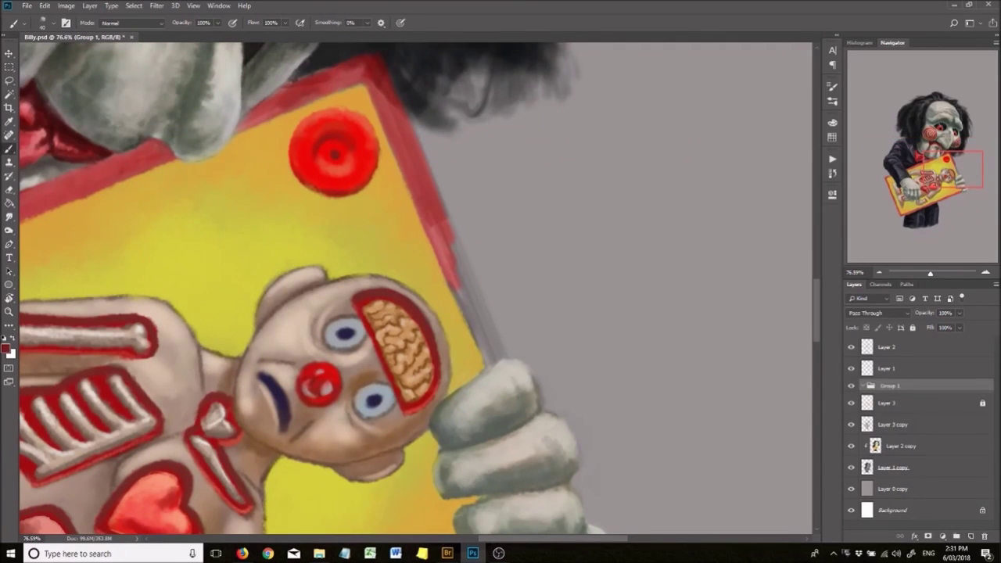
Undo the layer grouping and paint a dark red wire on Layer 4 from the red button past the hand, hanging below the board.
{"action": "key", "text": "ctrl+z"}
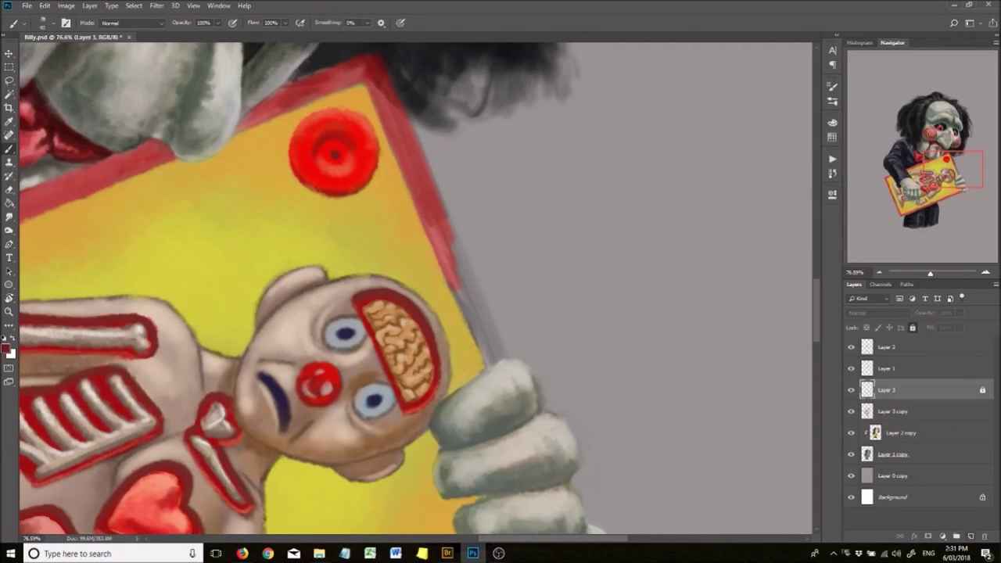
{"action": "scroll", "coordinate": [415, 289], "scroll_direction": "down", "scroll_amount": 3}
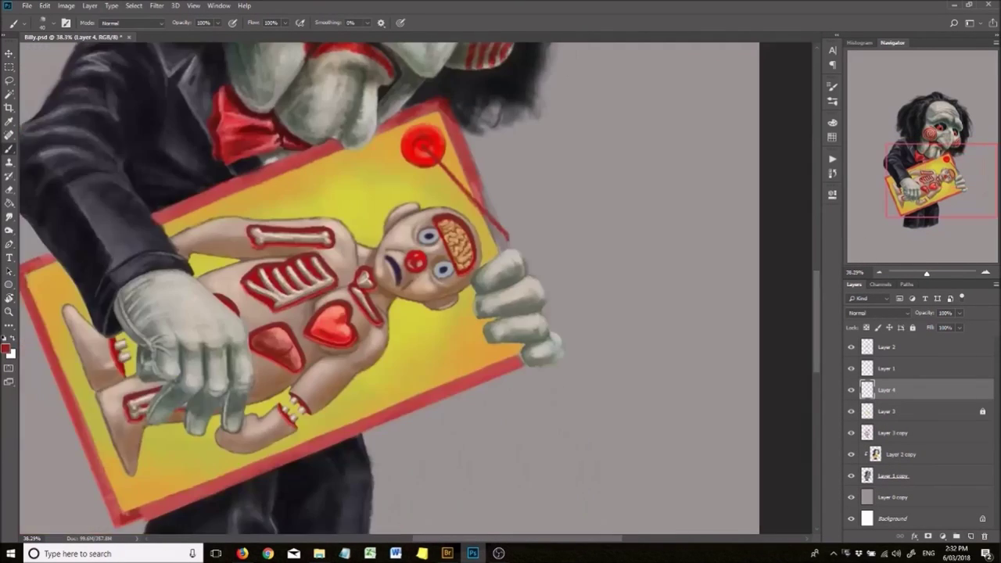
{"action": "scroll", "coordinate": [507, 422], "scroll_direction": "up", "scroll_amount": 4}
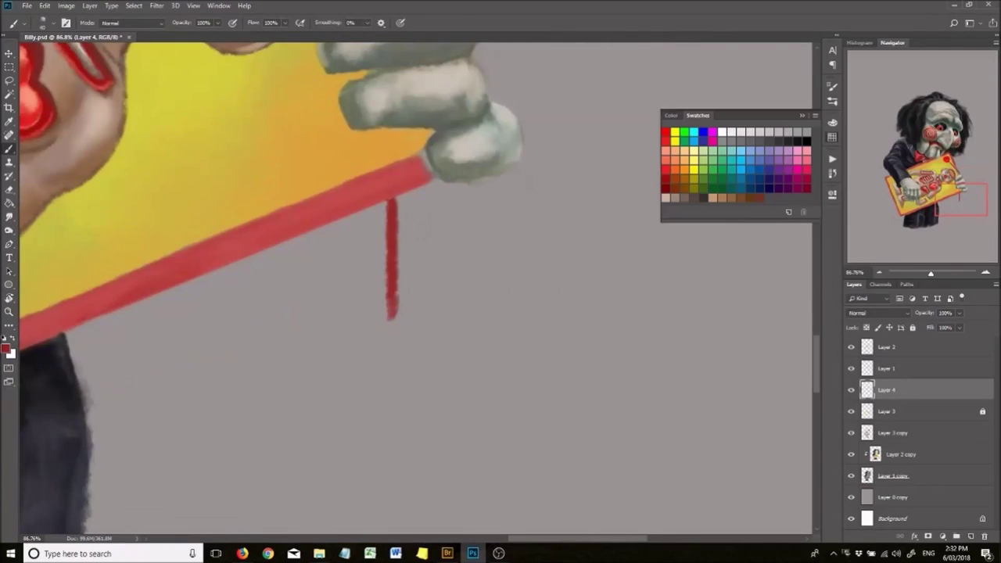
{"action": "left_click_drag", "start_coordinate": [387, 325], "coordinate": [393, 356]}
{"action": "scroll", "coordinate": [392, 344], "scroll_direction": "down", "scroll_amount": 3}
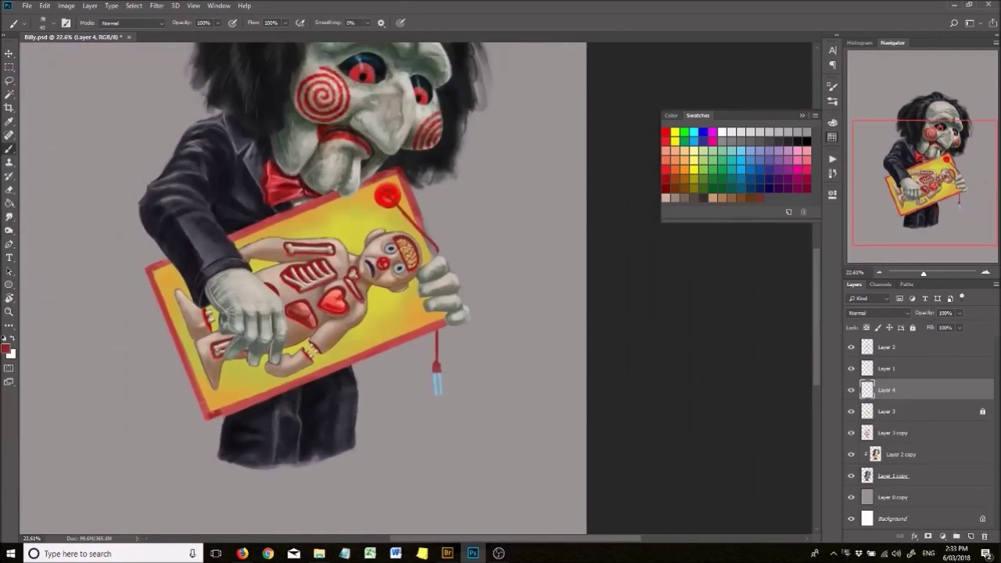
Choose a new foreground color and paint the tweezers at the end of the hanging wire.
{"action": "scroll", "coordinate": [391, 344], "scroll_direction": "up", "scroll_amount": 5}
{"action": "left_click", "coordinate": [6, 350]}
{"action": "left_click", "coordinate": [829, 164]}
{"action": "left_click_drag", "start_coordinate": [351, 258], "coordinate": [364, 396]}
{"action": "left_click_drag", "start_coordinate": [382, 254], "coordinate": [398, 356]}
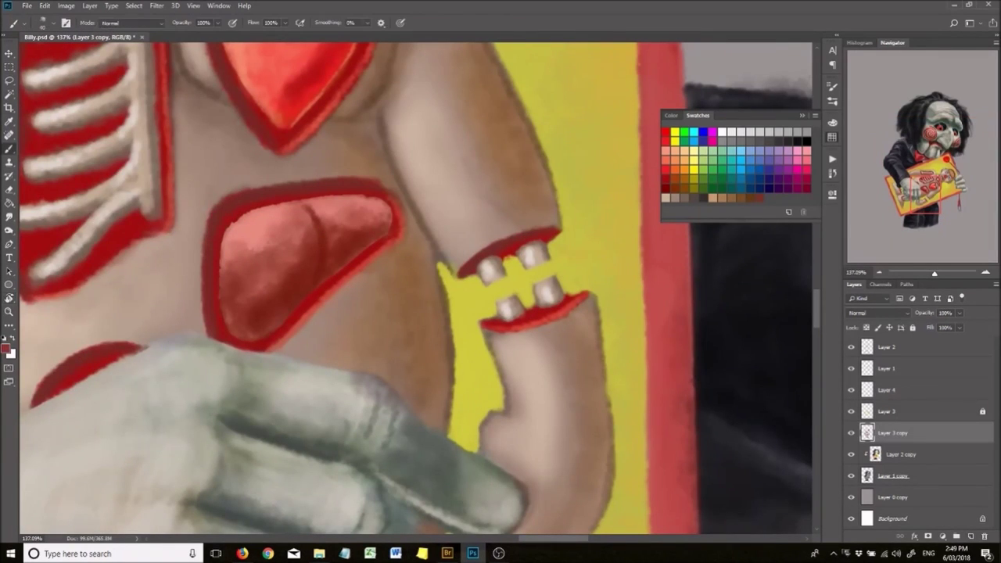
Clear the selection and paint over the abdomen's liver cavity with sampled skin tones on Layer 3 copy.
{"action": "left_click", "coordinate": [134, 5]}
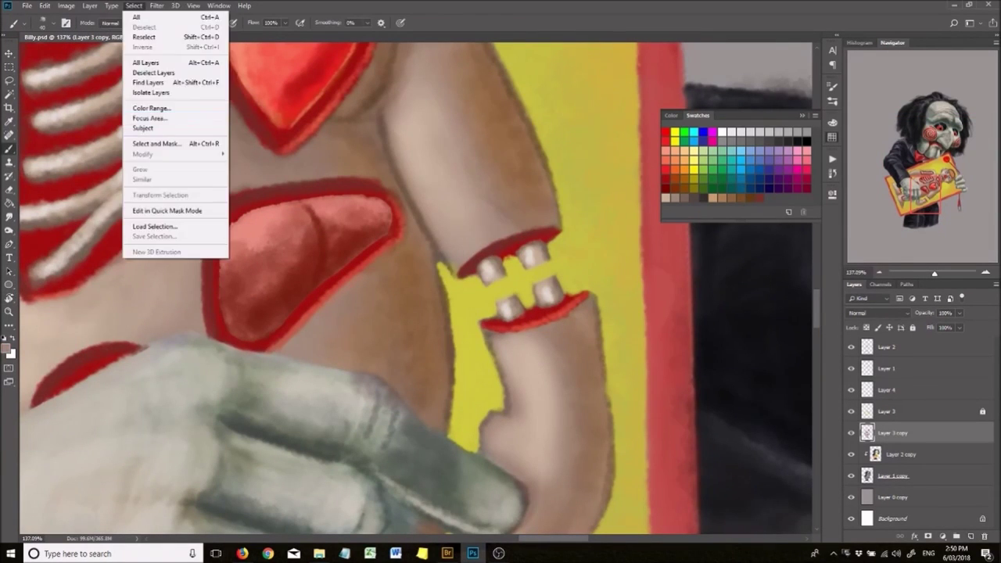
{"action": "left_click", "coordinate": [148, 29]}
{"action": "key", "text": "ctrl+d"}
{"action": "mouse_move", "coordinate": [215, 203]}
{"action": "left_mouse_down"}
{"action": "mouse_move", "coordinate": [211, 336]}
{"action": "mouse_move", "coordinate": [282, 328]}
{"action": "mouse_move", "coordinate": [391, 196]}
{"action": "left_mouse_up"}
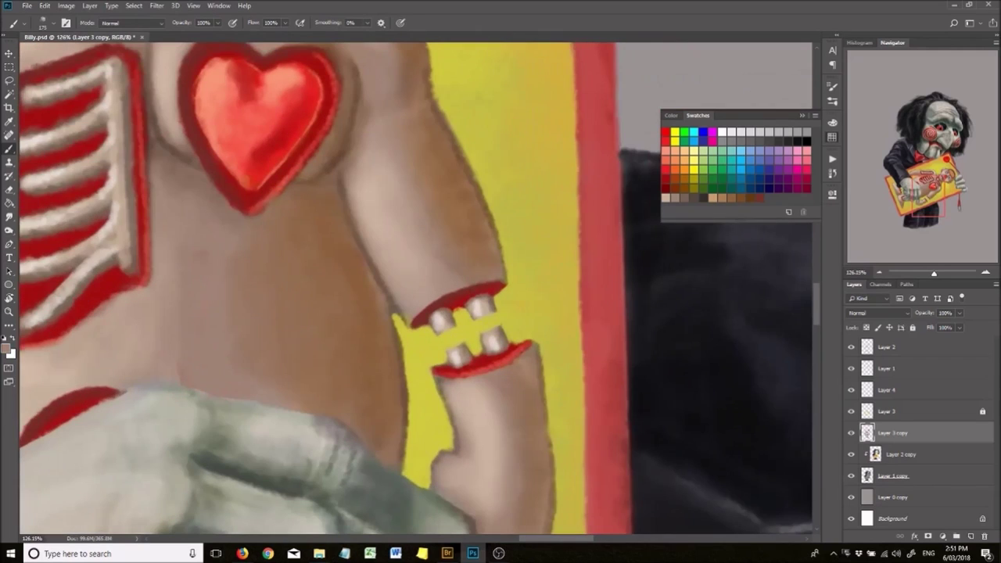
Paint a rounded red cavity in the abdomen and an orange-brown shaded kidney with a light rim inside it on Layer 5.
{"action": "left_click_drag", "start_coordinate": [305, 242], "coordinate": [235, 399]}
{"action": "left_click_drag", "start_coordinate": [234, 328], "coordinate": [336, 352]}
{"action": "scroll", "coordinate": [289, 329], "scroll_direction": "up", "scroll_amount": 1}
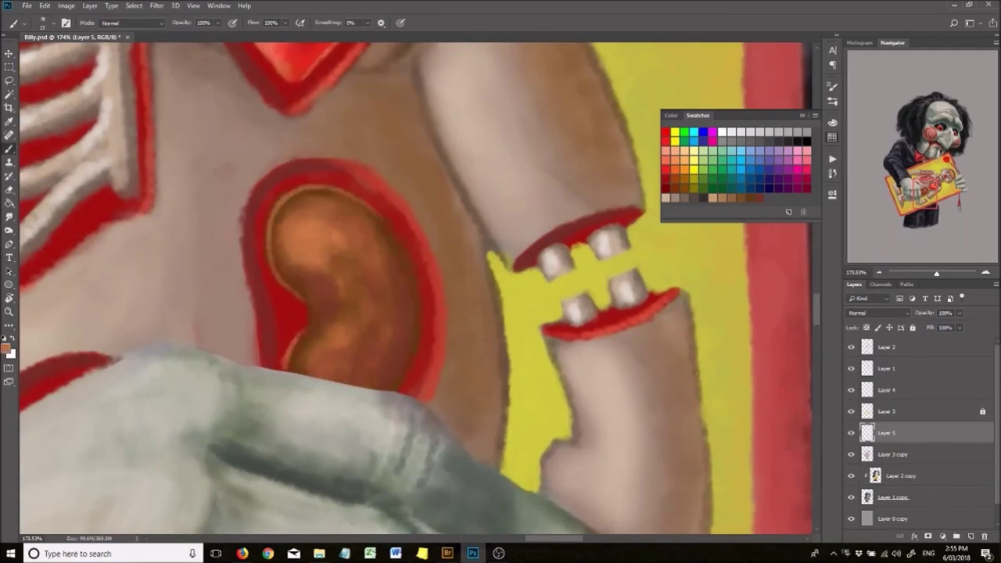
{"action": "scroll", "coordinate": [415, 313], "scroll_direction": "down", "scroll_amount": 2}
{"action": "scroll", "coordinate": [376, 265], "scroll_direction": "up", "scroll_amount": 3}
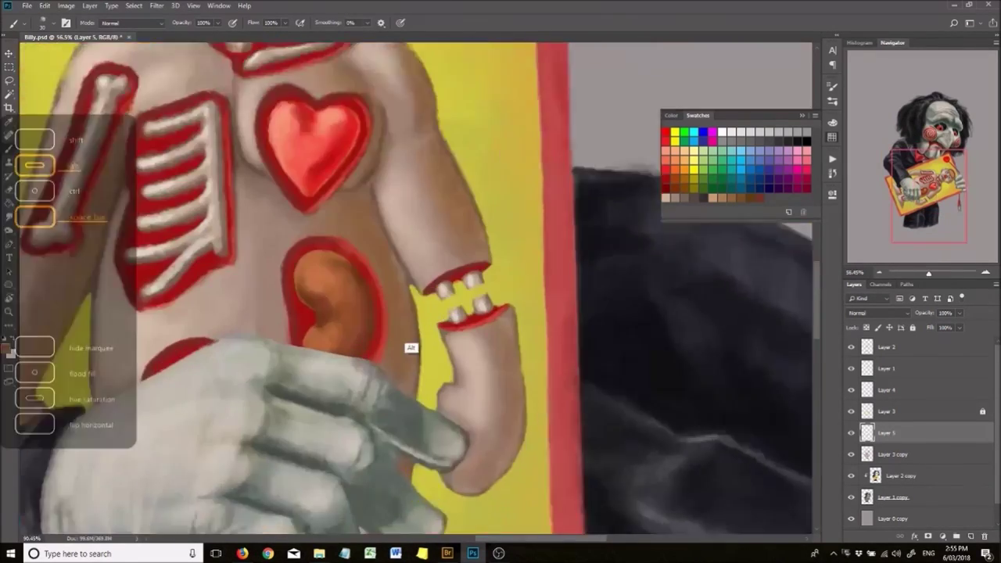
{"action": "scroll", "coordinate": [407, 251], "scroll_direction": "up", "scroll_amount": 3}
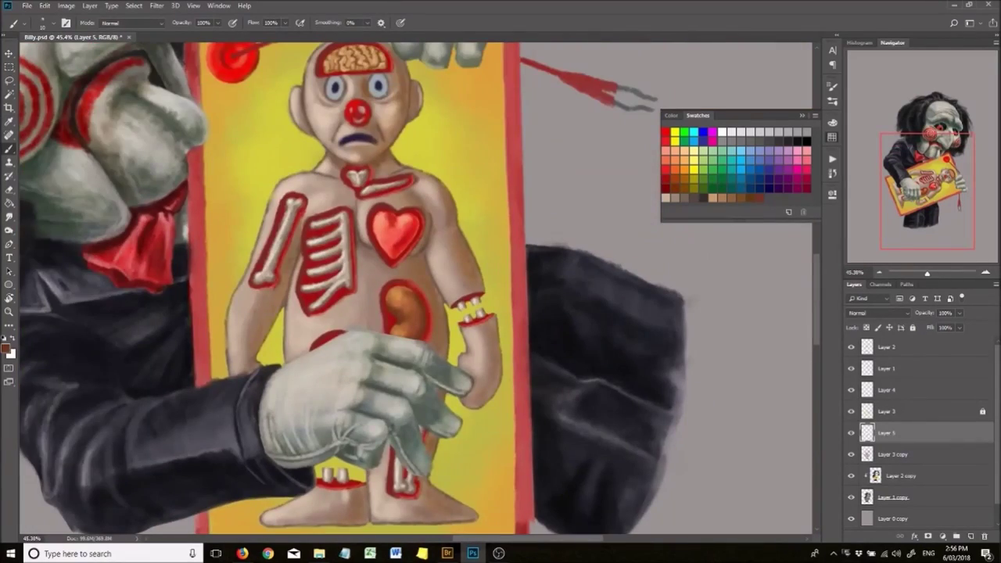
Repaint the abdomen's kidney on Layer 5 in shaded red and orange tones with a dark red cavity edge.
{"action": "scroll", "coordinate": [368, 262], "scroll_direction": "up", "scroll_amount": 3}
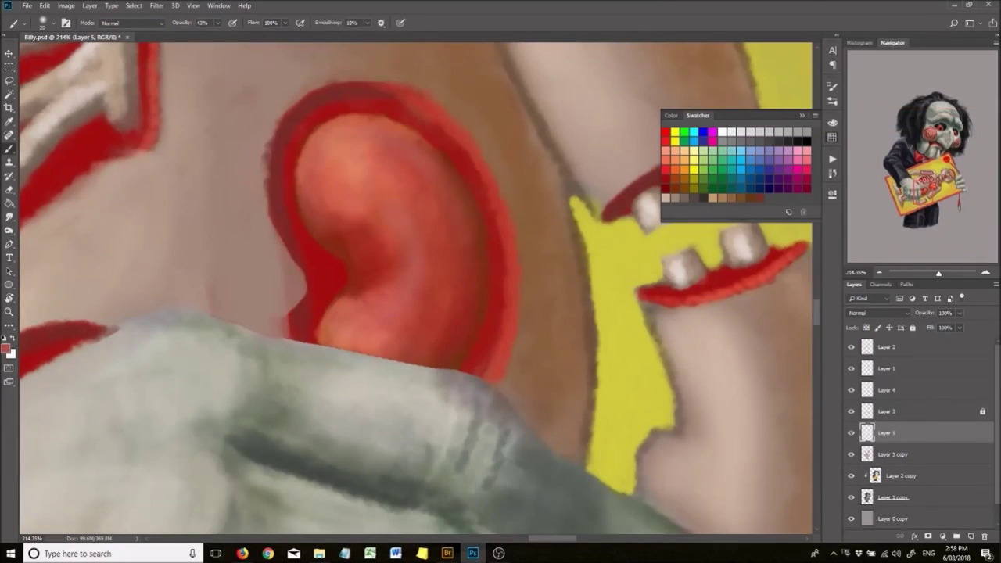
{"action": "scroll", "coordinate": [415, 290], "scroll_direction": "down", "scroll_amount": 10}
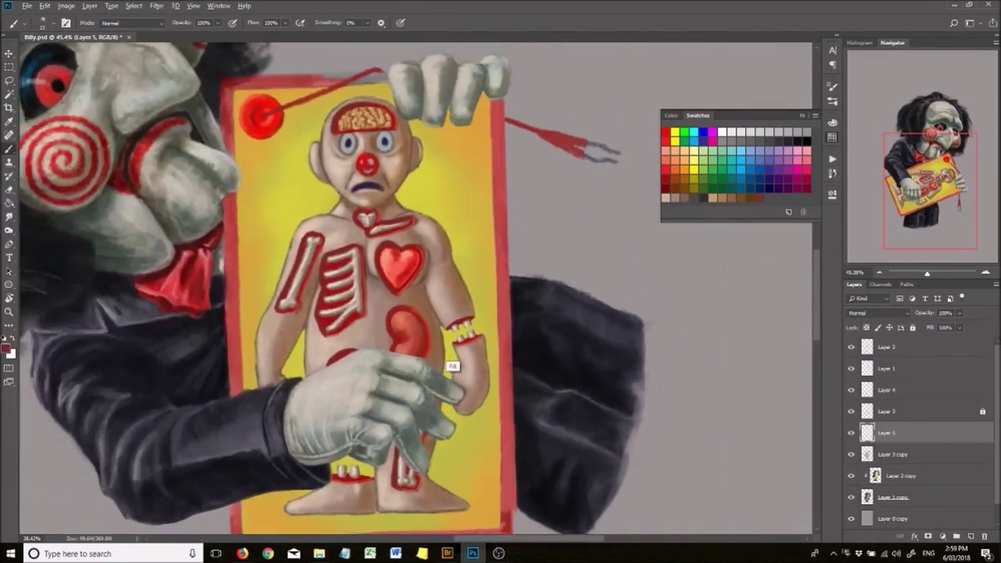
{"action": "scroll", "coordinate": [532, 411], "scroll_direction": "up", "scroll_amount": 5}
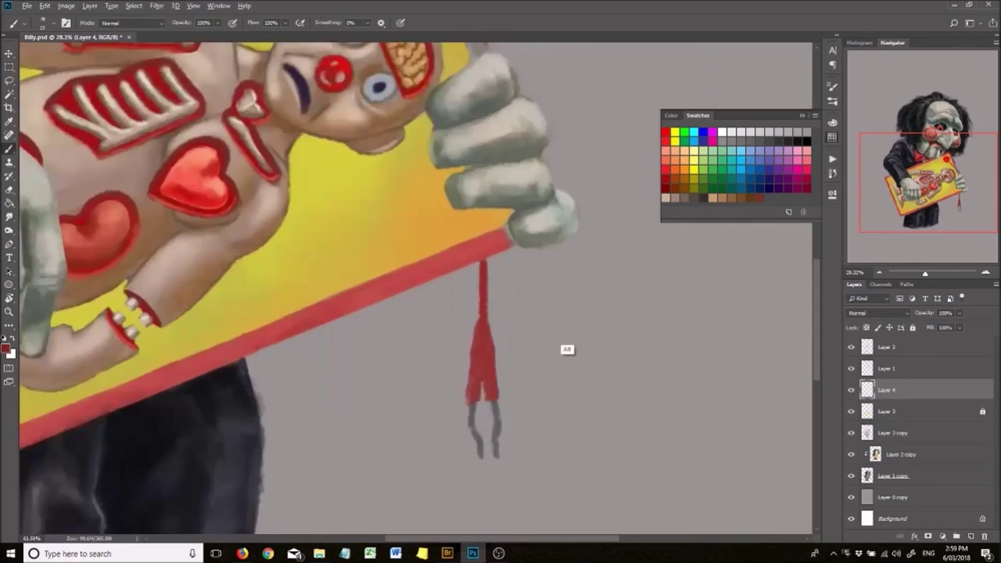
Delete the old red-handled tweezers on Layer 4 and block in a new bent grey pair below the shortened wire.
{"action": "key", "text": "Delete"}
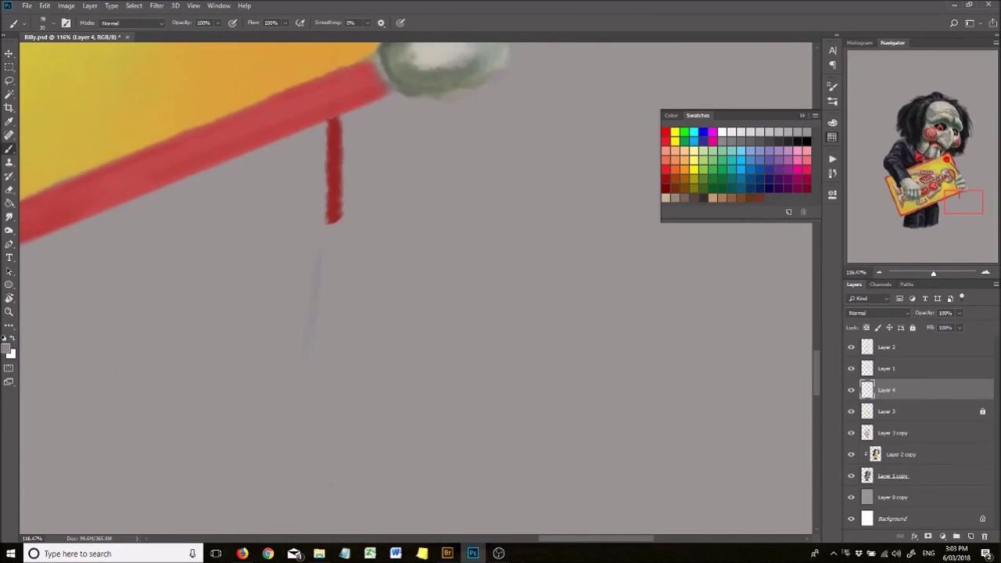
{"action": "scroll", "coordinate": [415, 289], "scroll_direction": "down", "scroll_amount": 2}
{"action": "scroll", "coordinate": [336, 290], "scroll_direction": "down", "scroll_amount": 2}
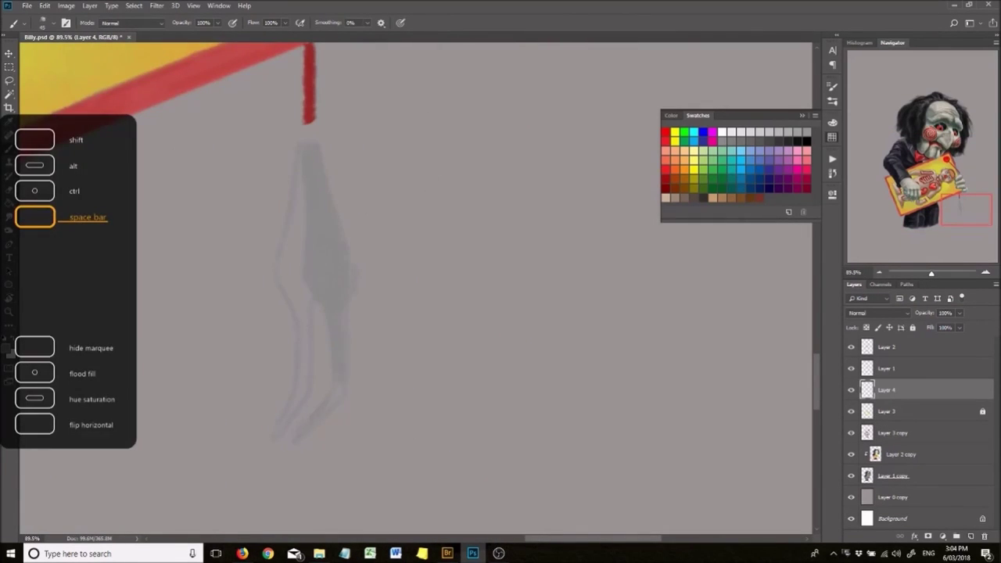
Paint the tweezers' rear arm in darker grey from its top down to the bent tip and smooth both arms' edges.
{"action": "left_click_drag", "start_coordinate": [296, 154], "coordinate": [295, 230]}
{"action": "left_click_drag", "start_coordinate": [309, 307], "coordinate": [301, 398]}
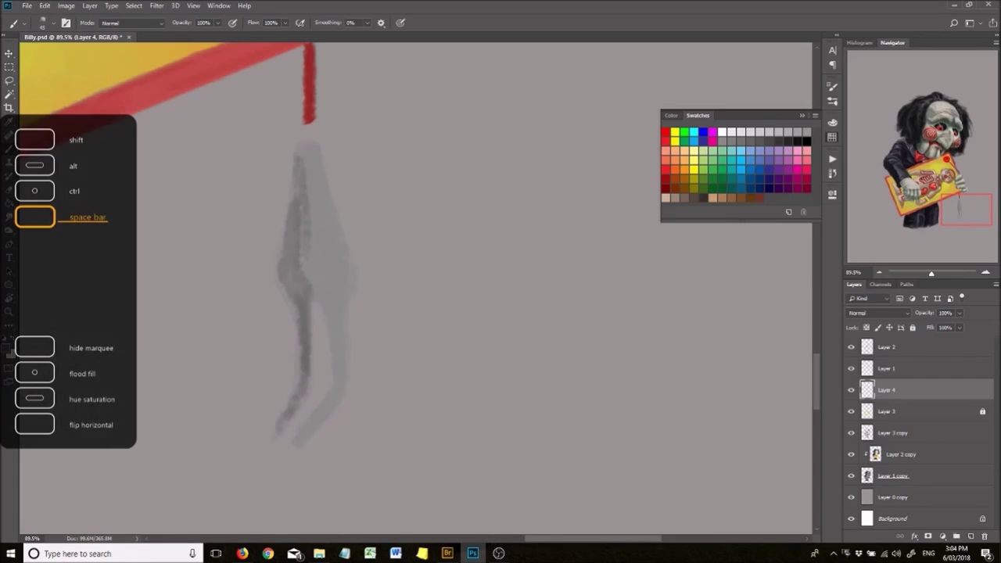
{"action": "left_click_drag", "start_coordinate": [299, 325], "coordinate": [274, 442]}
{"action": "scroll", "coordinate": [313, 318], "scroll_direction": "up", "scroll_amount": 2}
{"action": "scroll", "coordinate": [313, 274], "scroll_direction": "down", "scroll_amount": 2}
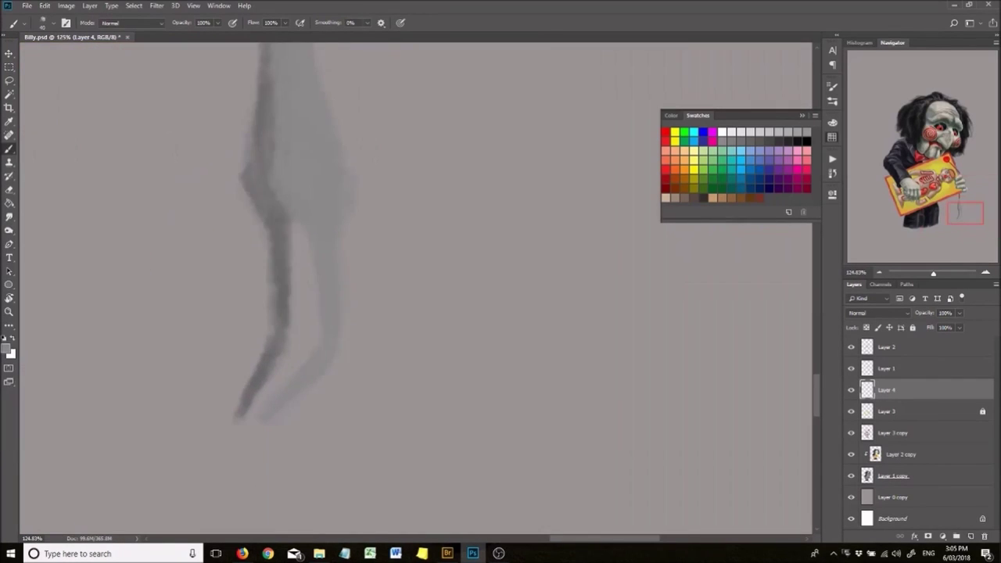
{"action": "scroll", "coordinate": [170, 204], "scroll_direction": "up", "scroll_amount": 2}
{"action": "scroll", "coordinate": [375, 289], "scroll_direction": "down", "scroll_amount": 4}
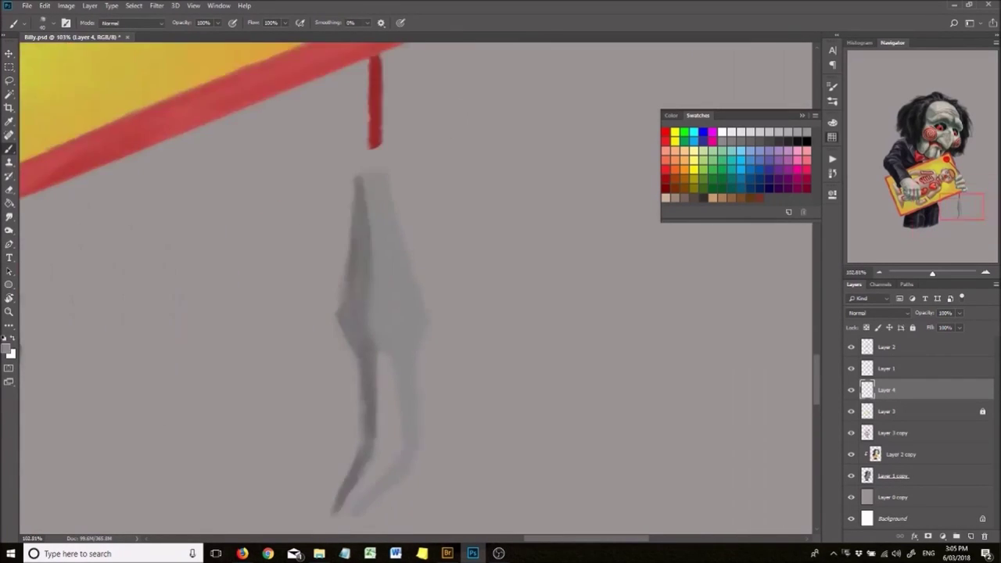
Select the grey tweezers, transform them slightly narrower and taller, and move them a little lower beneath the wire.
{"action": "key", "text": "l"}
{"action": "scroll", "coordinate": [475, 330], "scroll_direction": "down", "scroll_amount": 2}
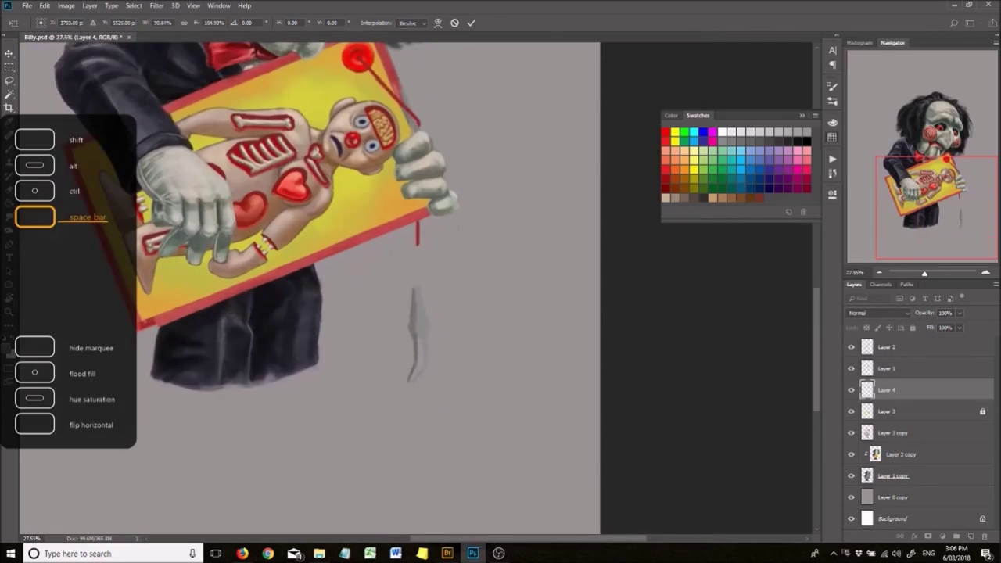
{"action": "scroll", "coordinate": [429, 294], "scroll_direction": "up", "scroll_amount": 3}
{"action": "key", "text": "Return"}
{"action": "key", "text": "b"}
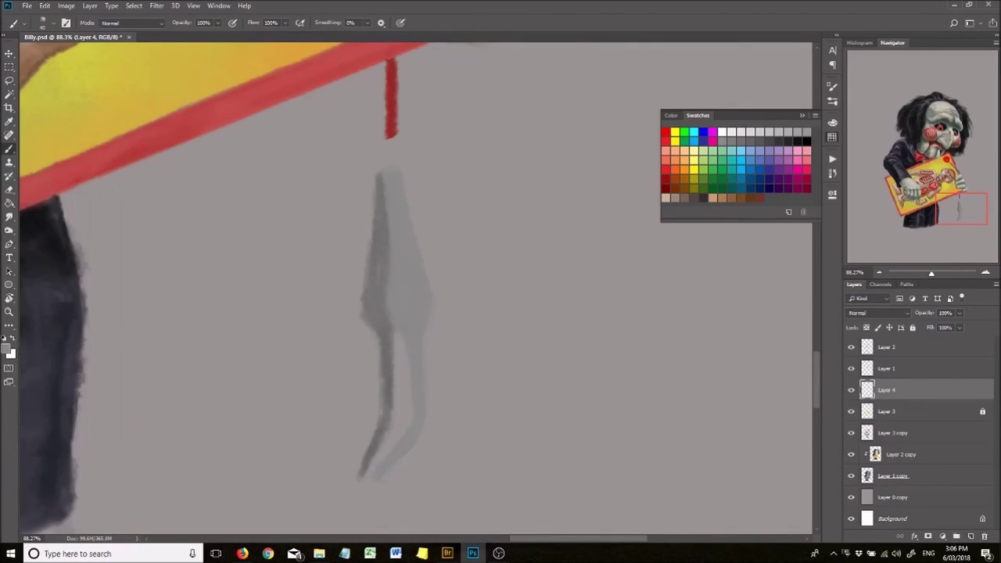
{"action": "key", "text": "v"}
{"action": "left_click_drag", "start_coordinate": [404, 326], "coordinate": [405, 342]}
{"action": "key", "text": "b"}
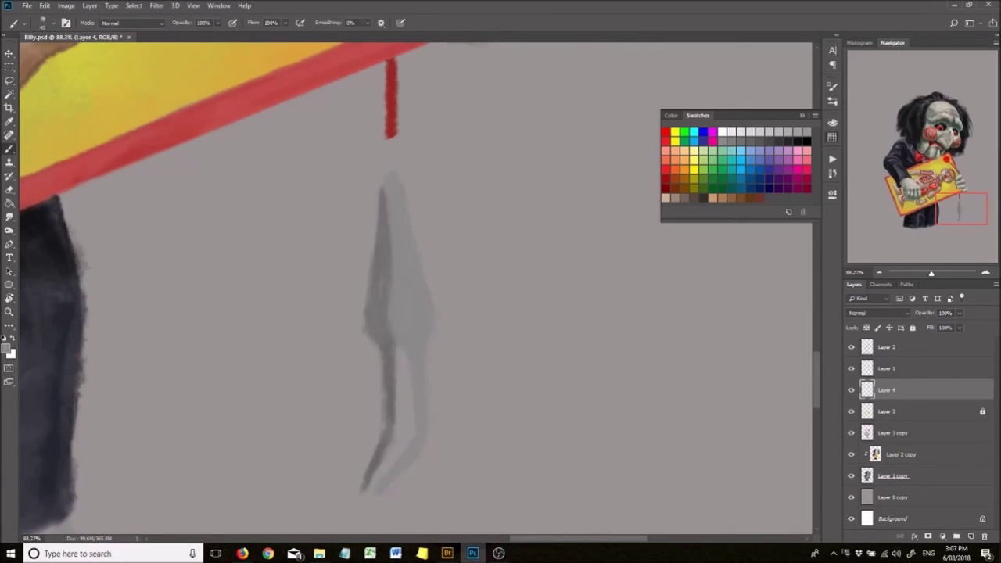
Paint a red knot joining the wire to the tweezers and add pale blue highlights along the front arm and tips.
{"action": "scroll", "coordinate": [415, 290], "scroll_direction": "down", "scroll_amount": 2}
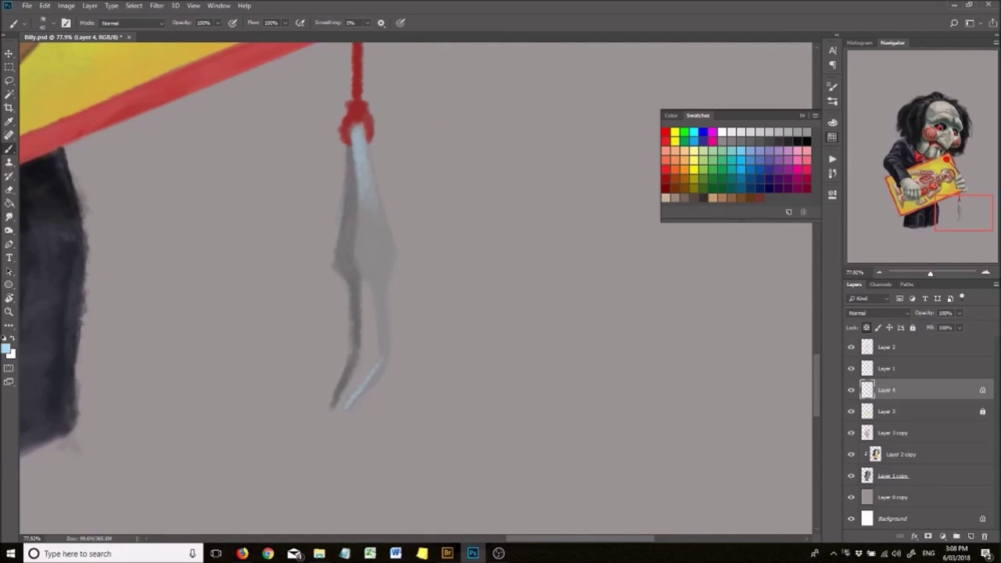
{"action": "scroll", "coordinate": [455, 199], "scroll_direction": "up", "scroll_amount": 1}
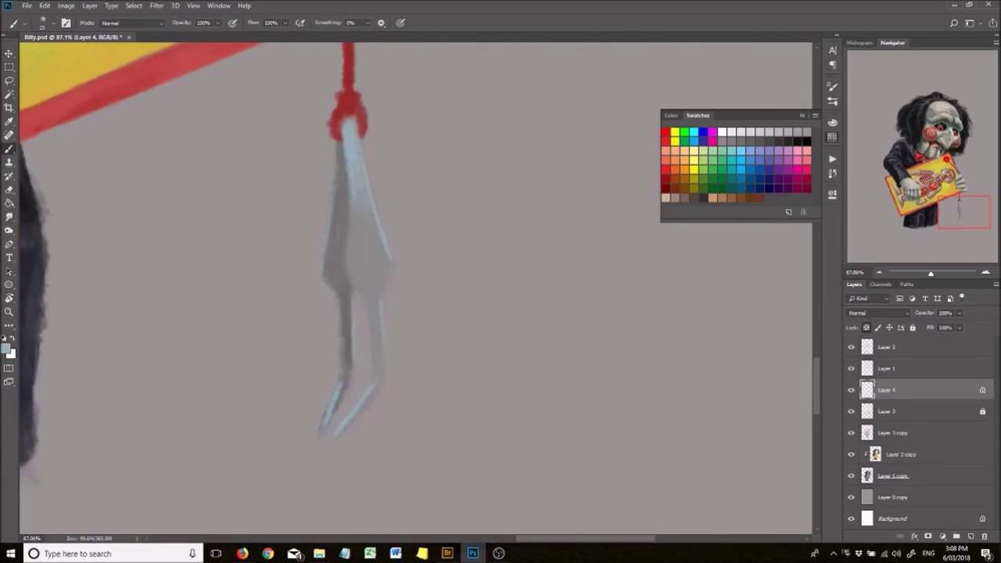
{"action": "scroll", "coordinate": [407, 213], "scroll_direction": "up", "scroll_amount": 2}
{"action": "scroll", "coordinate": [476, 392], "scroll_direction": "down", "scroll_amount": 5}
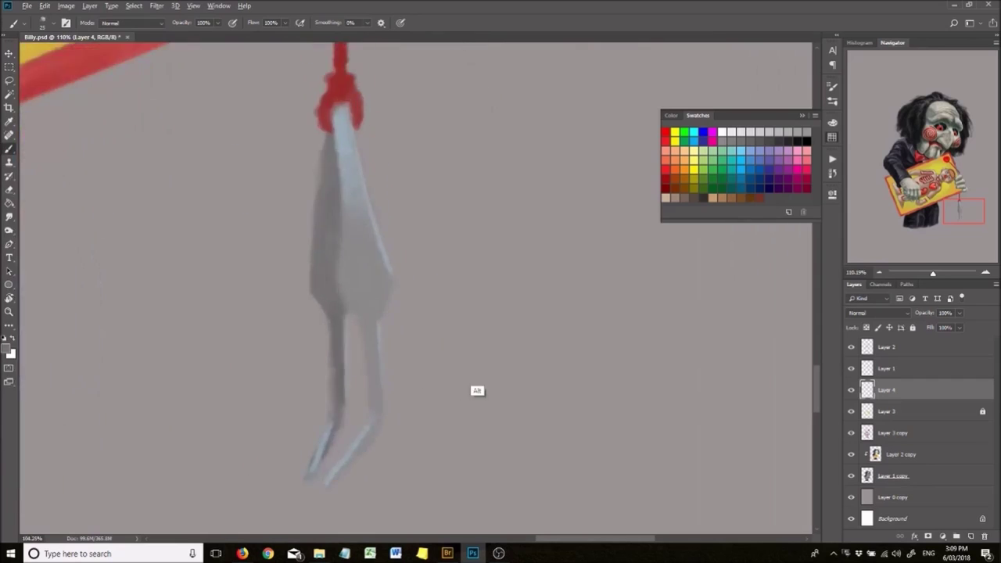
{"action": "scroll", "coordinate": [604, 440], "scroll_direction": "up", "scroll_amount": 4}
Refine the tweezers' outline and paint light edge lines and horizontal grip ridges on the front arm.
{"action": "key", "text": "space"}
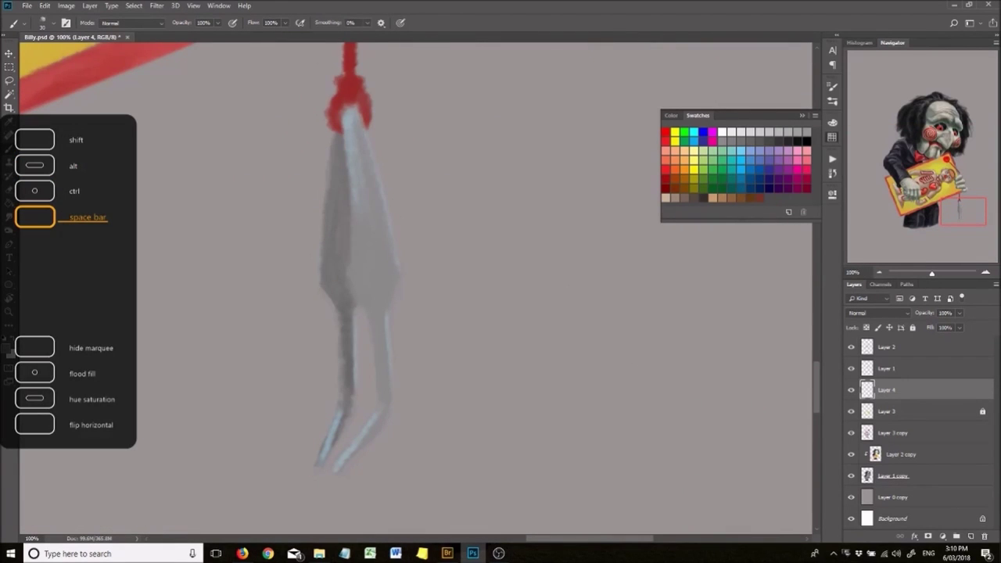
{"action": "key", "text": "space"}
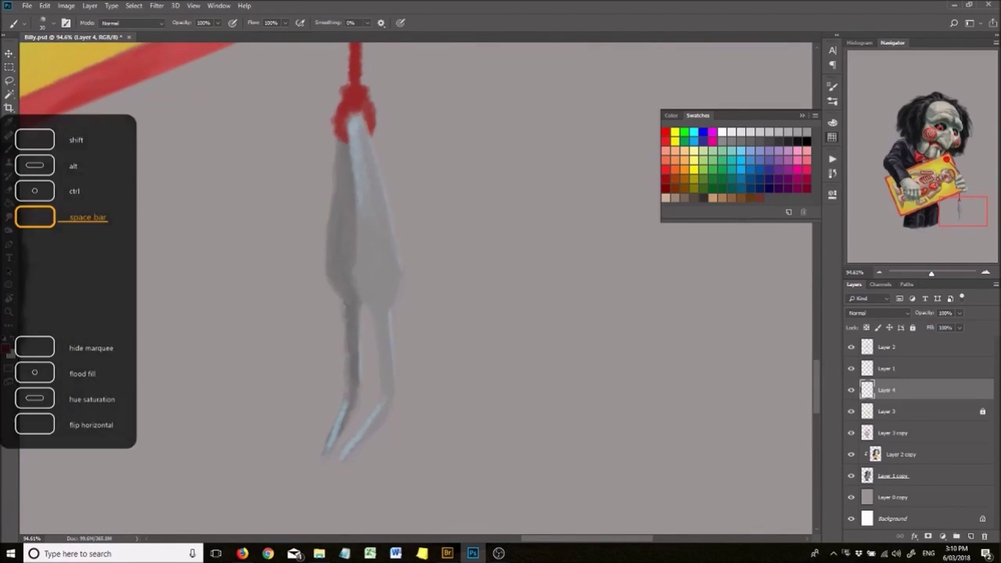
{"action": "scroll", "coordinate": [422, 296], "scroll_direction": "up", "scroll_amount": 1}
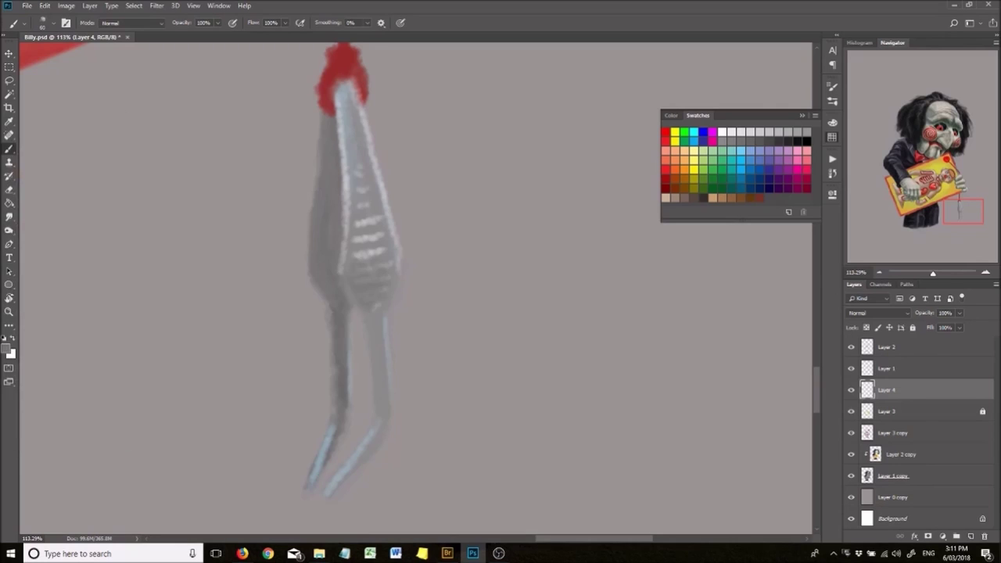
{"action": "scroll", "coordinate": [418, 253], "scroll_direction": "down", "scroll_amount": 1}
{"action": "scroll", "coordinate": [358, 263], "scroll_direction": "down", "scroll_amount": 2}
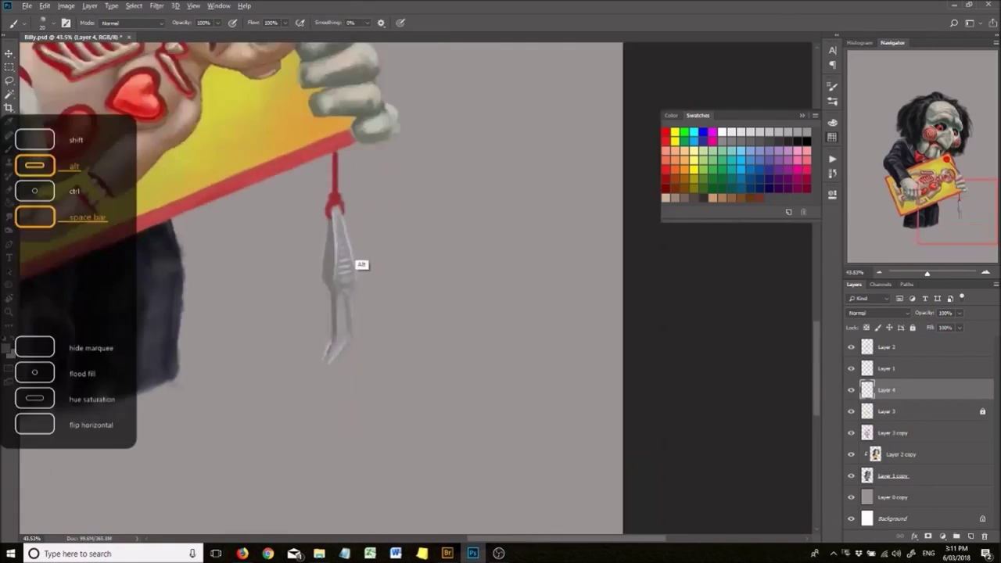
Darken the tweezers' rear arm with the Burn tool on midtones and lighten the arms' outer edges.
{"action": "scroll", "coordinate": [357, 263], "scroll_direction": "up", "scroll_amount": 4}
{"action": "scroll", "coordinate": [351, 347], "scroll_direction": "down", "scroll_amount": 3}
{"action": "scroll", "coordinate": [351, 347], "scroll_direction": "up", "scroll_amount": 2}
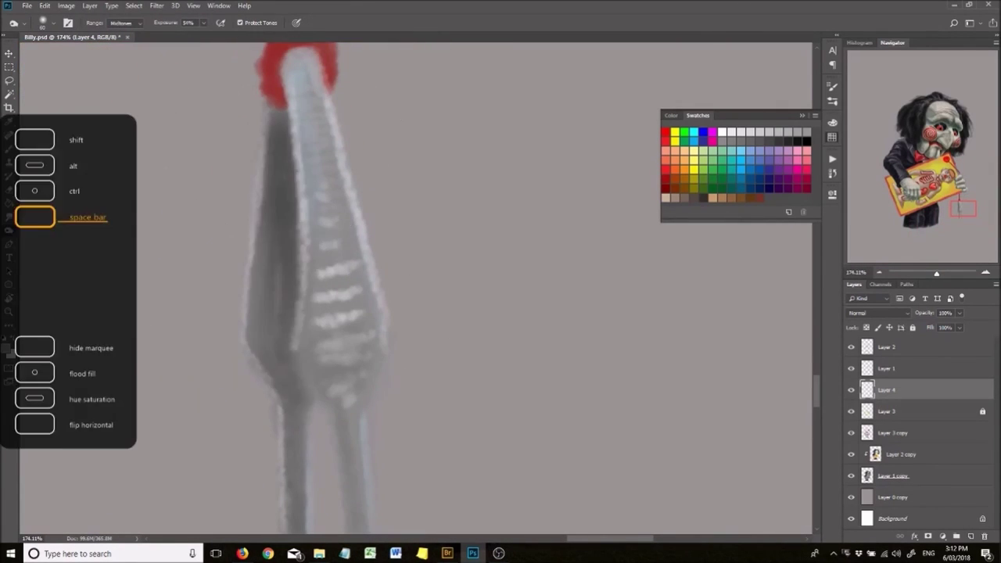
{"action": "key", "text": "o"}
{"action": "scroll", "coordinate": [336, 258], "scroll_direction": "up", "scroll_amount": 1}
{"action": "scroll", "coordinate": [337, 258], "scroll_direction": "down", "scroll_amount": 2}
{"action": "scroll", "coordinate": [336, 258], "scroll_direction": "up", "scroll_amount": 2}
{"action": "scroll", "coordinate": [336, 258], "scroll_direction": "down", "scroll_amount": 3}
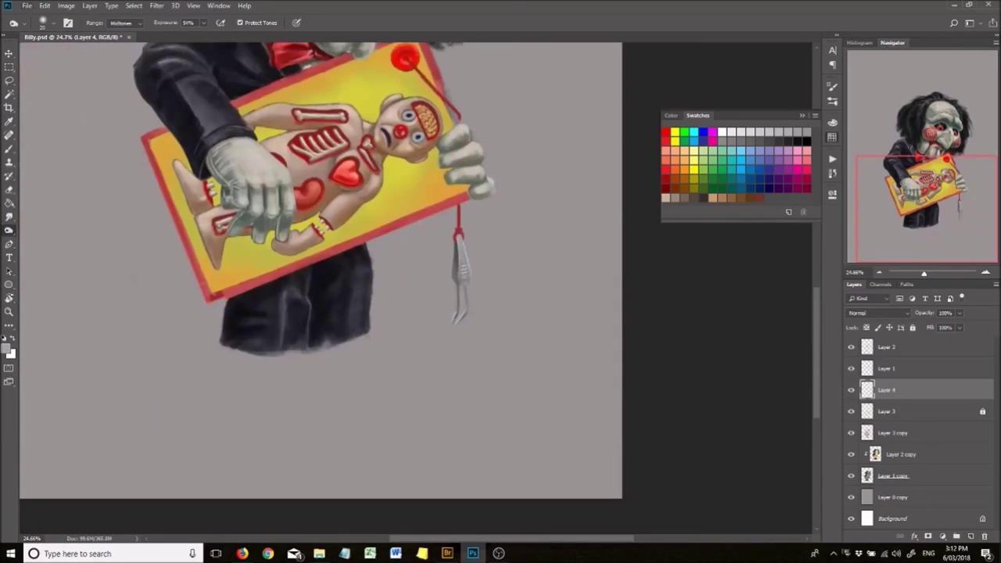
Select the tweezers' front arm without the rear one and rotate it slightly outward to open the tweezers.
{"action": "scroll", "coordinate": [336, 258], "scroll_direction": "up", "scroll_amount": 2}
{"action": "key", "text": "l"}
{"action": "left_click_drag", "start_coordinate": [415, 146], "coordinate": [244, 509]}
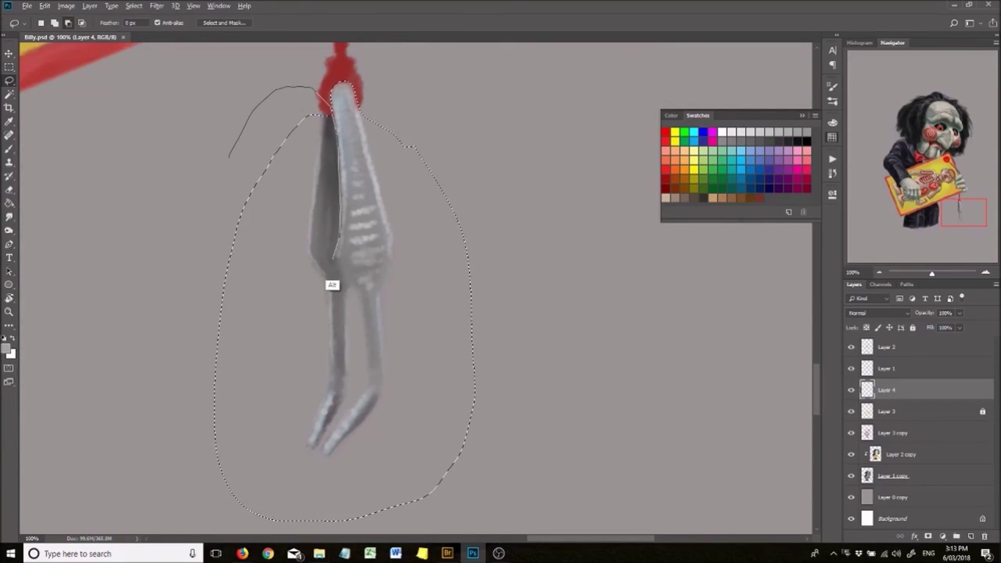
{"action": "key", "text": "ctrl+t"}
{"action": "left_click_drag", "start_coordinate": [438, 297], "coordinate": [450, 298]}
{"action": "key", "text": "Return"}
Select the tweezers' rear arm and rotate it by about 3.43 degrees away from the front arm.
{"action": "mouse_move", "coordinate": [280, 179]}
{"action": "left_mouse_down"}
{"action": "mouse_move", "coordinate": [280, 459]}
{"action": "mouse_move", "coordinate": [360, 344]}
{"action": "left_mouse_up"}
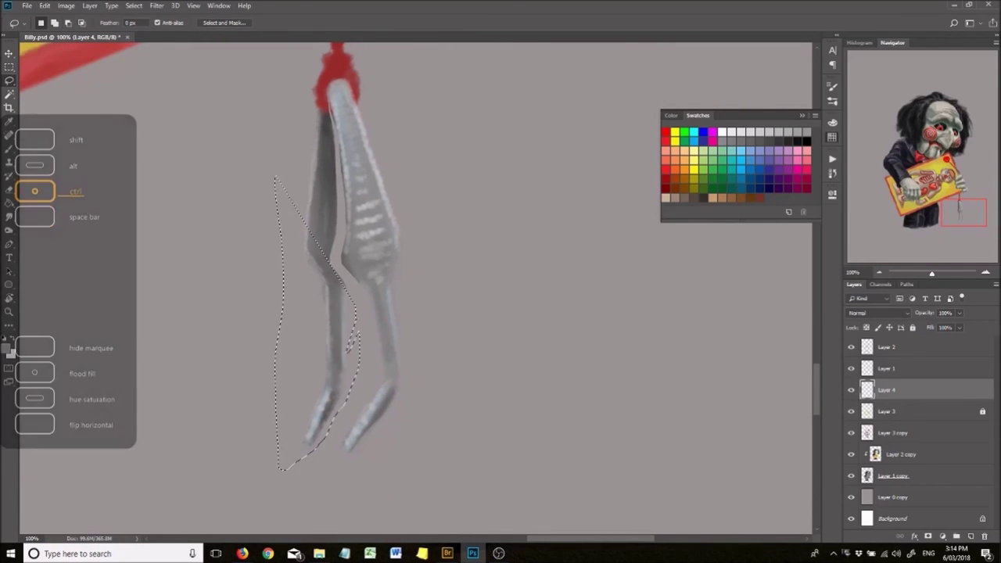
{"action": "left_click_drag", "start_coordinate": [321, 118], "coordinate": [331, 157], "text": "alt"}
{"action": "key", "text": "ctrl+t"}
{"action": "scroll", "coordinate": [524, 315], "scroll_direction": "up", "scroll_amount": 3}
{"action": "scroll", "coordinate": [525, 315], "scroll_direction": "down", "scroll_amount": 3}
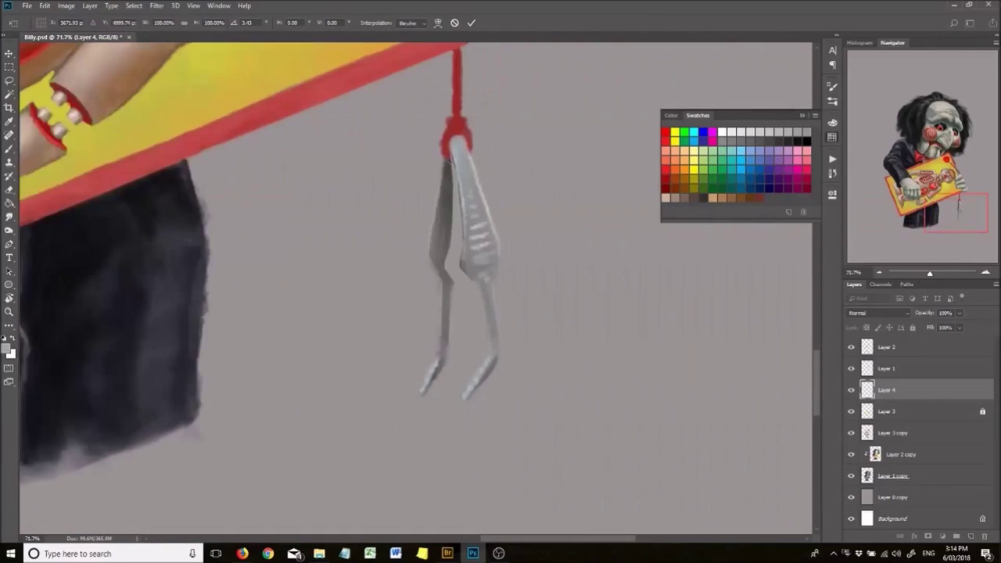
Select the rear arm's bent tip and transform it to about 79% width and 123% height.
{"action": "scroll", "coordinate": [524, 316], "scroll_direction": "up", "scroll_amount": 2}
{"action": "scroll", "coordinate": [524, 315], "scroll_direction": "up", "scroll_amount": 1}
{"action": "mouse_move", "coordinate": [407, 352]}
{"action": "left_mouse_down"}
{"action": "mouse_move", "coordinate": [317, 437]}
{"action": "mouse_move", "coordinate": [396, 356]}
{"action": "left_mouse_up"}
{"action": "key", "text": "ctrl+t"}
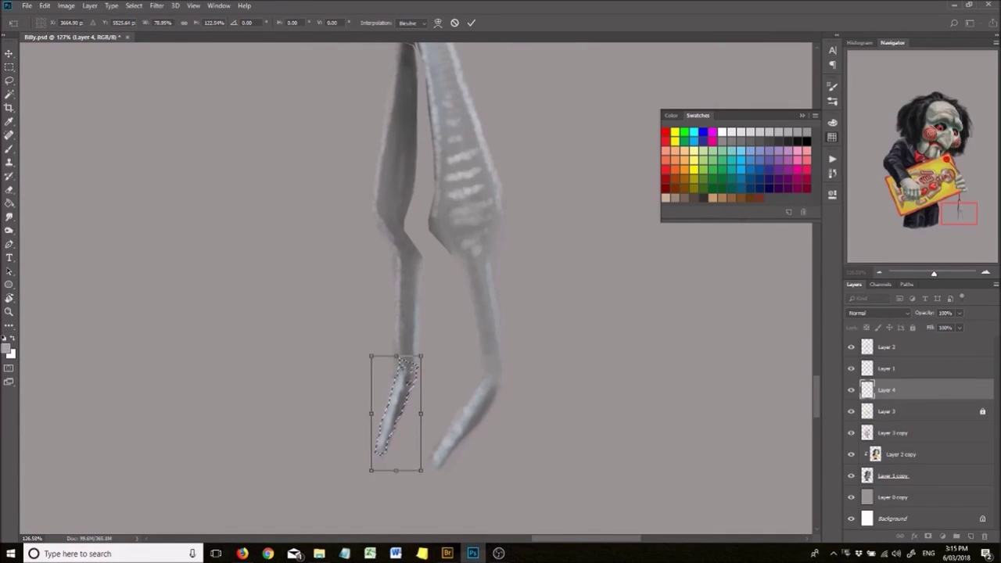
{"action": "key", "text": "Return"}
Paint over the gap between the tweezers' upper arms and blend the wide sections into the narrow legs.
{"action": "scroll", "coordinate": [415, 290], "scroll_direction": "down", "scroll_amount": 3}
{"action": "scroll", "coordinate": [415, 289], "scroll_direction": "up", "scroll_amount": 3}
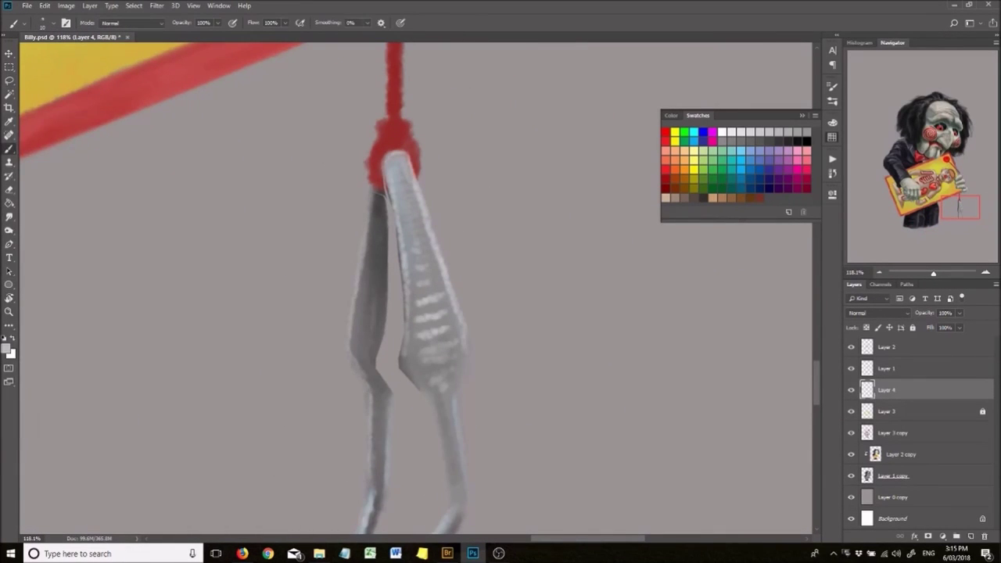
{"action": "scroll", "coordinate": [407, 391], "scroll_direction": "down", "scroll_amount": 3}
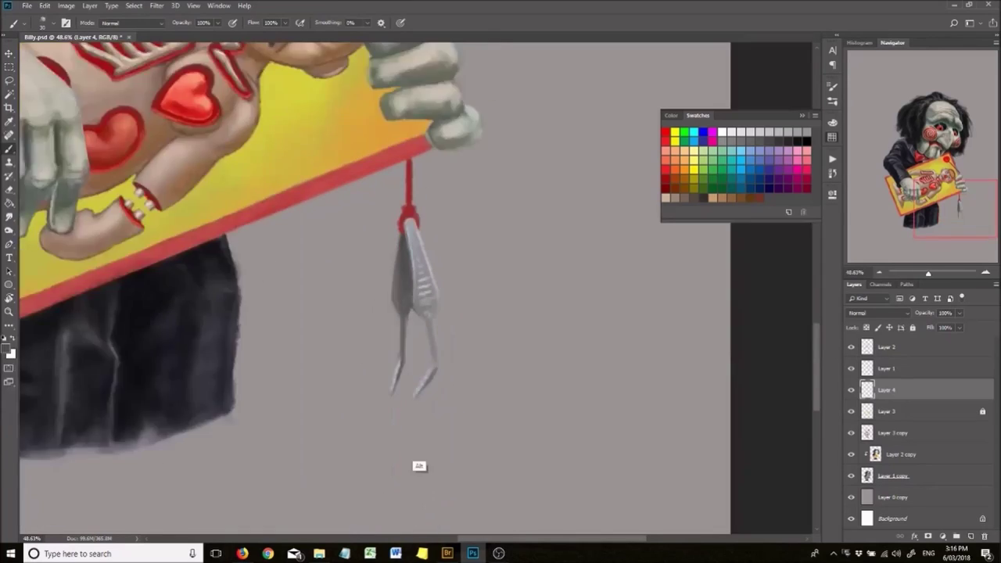
{"action": "scroll", "coordinate": [388, 337], "scroll_direction": "up", "scroll_amount": 2}
{"action": "scroll", "coordinate": [371, 384], "scroll_direction": "down", "scroll_amount": 3}
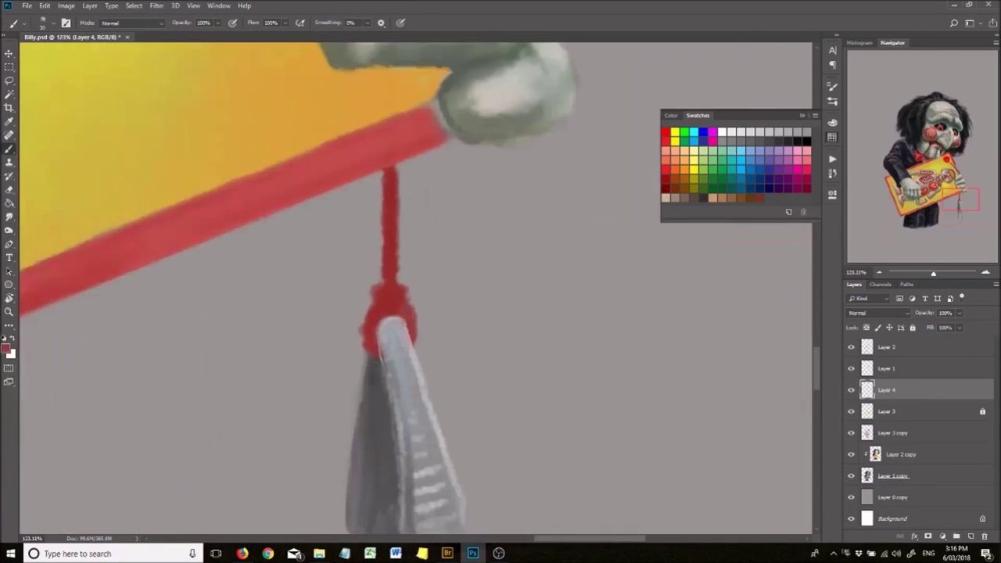
{"action": "scroll", "coordinate": [371, 384], "scroll_direction": "up", "scroll_amount": 3}
{"action": "scroll", "coordinate": [391, 266], "scroll_direction": "down", "scroll_amount": 1}
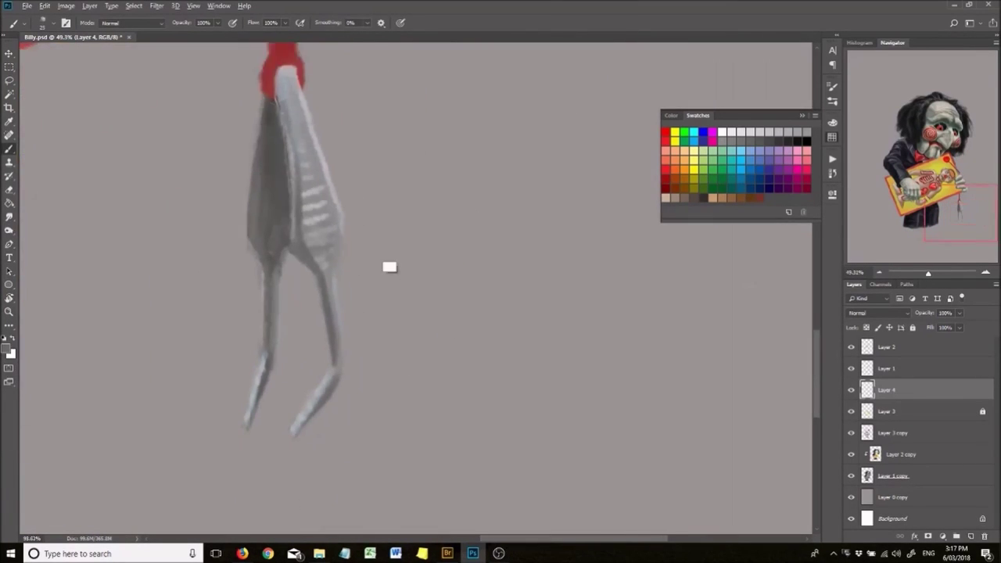
Deepen the shading on the tweezers' legs and inner edges, and paint dark lines between the front arm's grip ridges.
{"action": "key", "text": "o"}
{"action": "scroll", "coordinate": [426, 298], "scroll_direction": "up", "scroll_amount": 2}
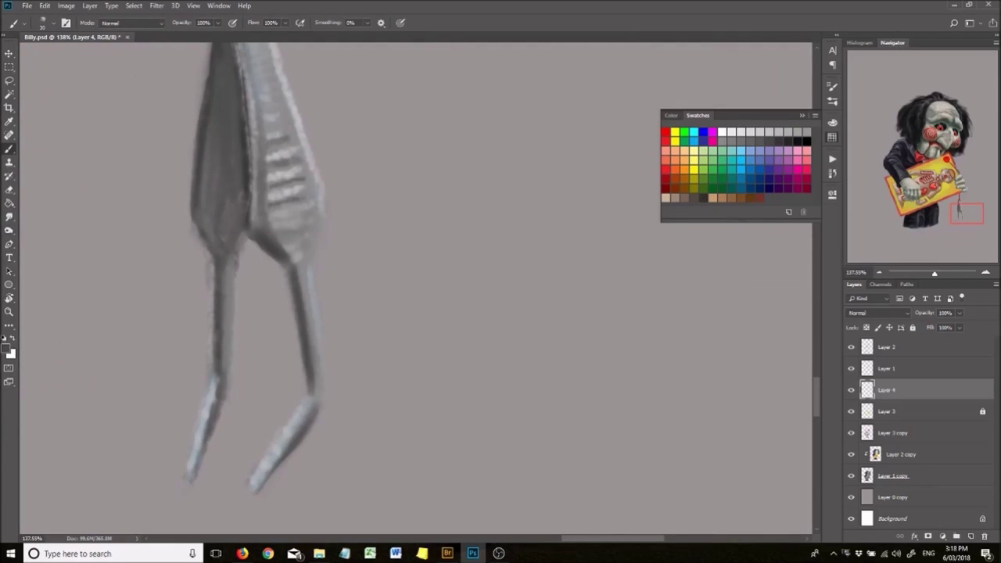
{"action": "scroll", "coordinate": [407, 289], "scroll_direction": "up", "scroll_amount": 2}
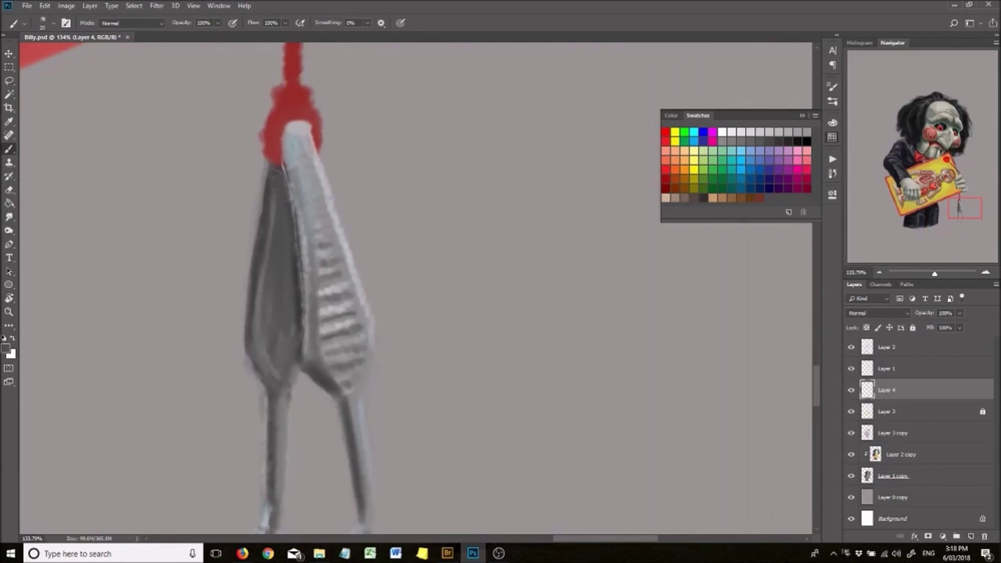
Flip the canvas horizontally, then stretch the tweezers to about 106% height and skew them horizontally by about -4.81 degrees.
{"action": "scroll", "coordinate": [407, 290], "scroll_direction": "down", "scroll_amount": 1}
{"action": "scroll", "coordinate": [407, 290], "scroll_direction": "down", "scroll_amount": 3}
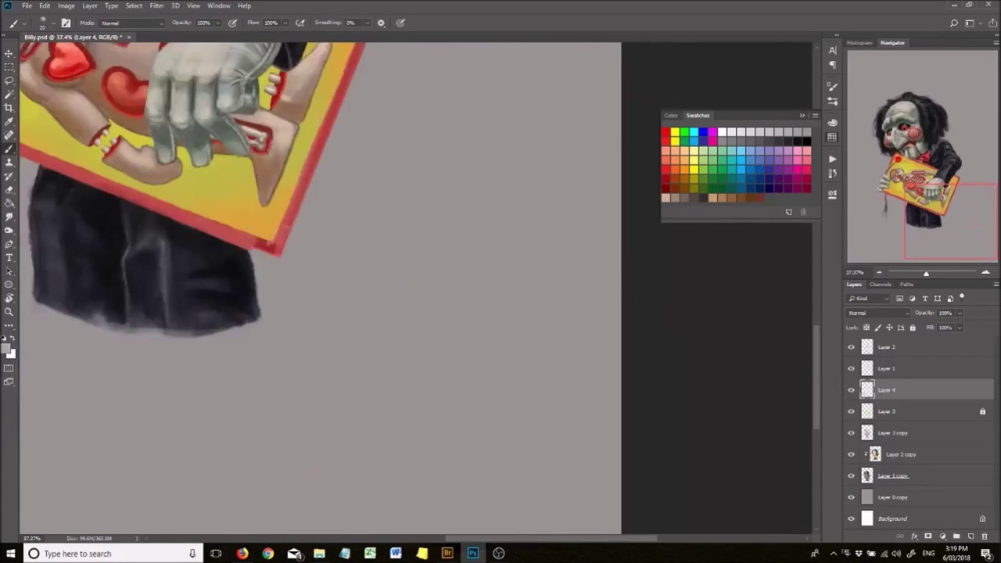
{"action": "key", "text": "ctrl+t"}
{"action": "left_click_drag", "start_coordinate": [325, 438], "coordinate": [303, 440]}
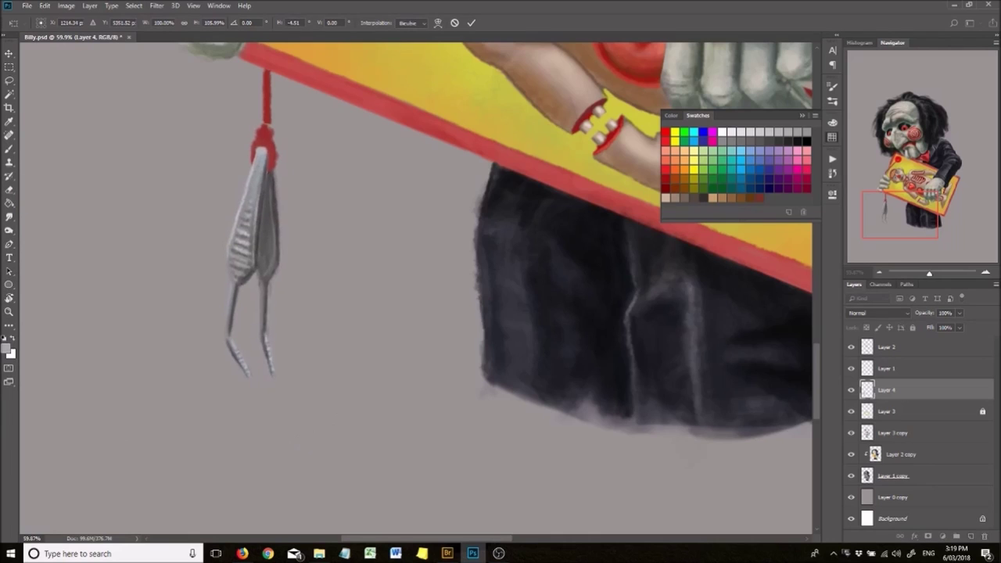
{"action": "key", "text": "Return"}
{"action": "scroll", "coordinate": [407, 289], "scroll_direction": "down", "scroll_amount": 2}
{"action": "scroll", "coordinate": [407, 289], "scroll_direction": "up", "scroll_amount": 4}
Touch up the tweezers with the brush, hiding the grey Layer 0 copy to refine the legs' edges against white.
{"action": "left_click", "coordinate": [10, 149]}
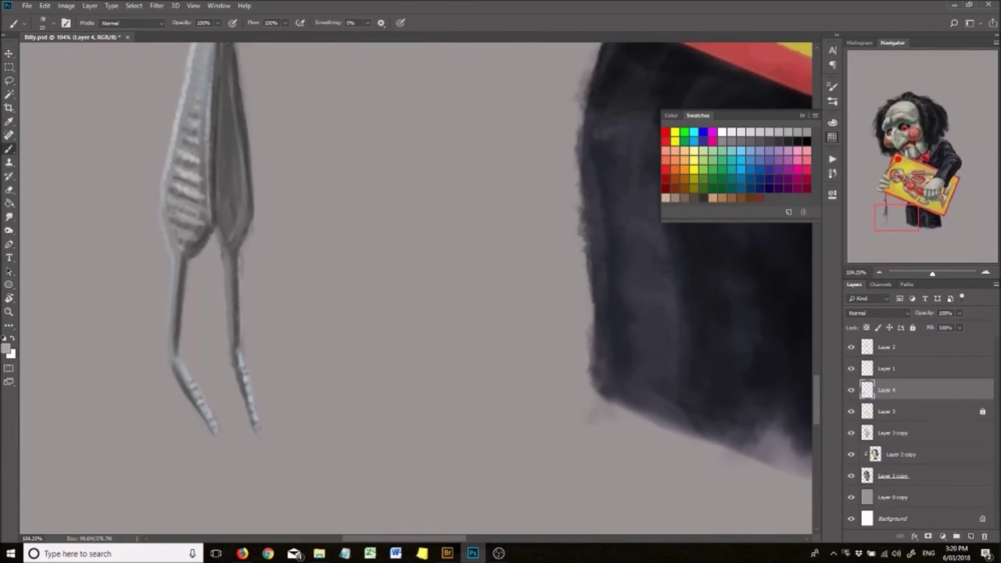
{"action": "scroll", "coordinate": [407, 289], "scroll_direction": "up", "scroll_amount": 1}
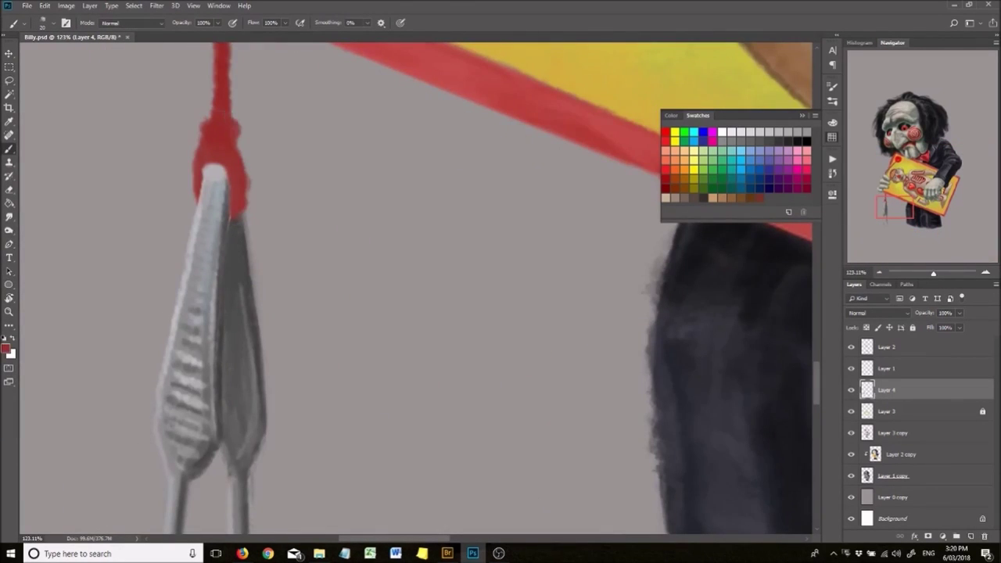
{"action": "left_click", "coordinate": [851, 496]}
{"action": "scroll", "coordinate": [407, 289], "scroll_direction": "down", "scroll_amount": 3}
{"action": "scroll", "coordinate": [407, 289], "scroll_direction": "up", "scroll_amount": 5}
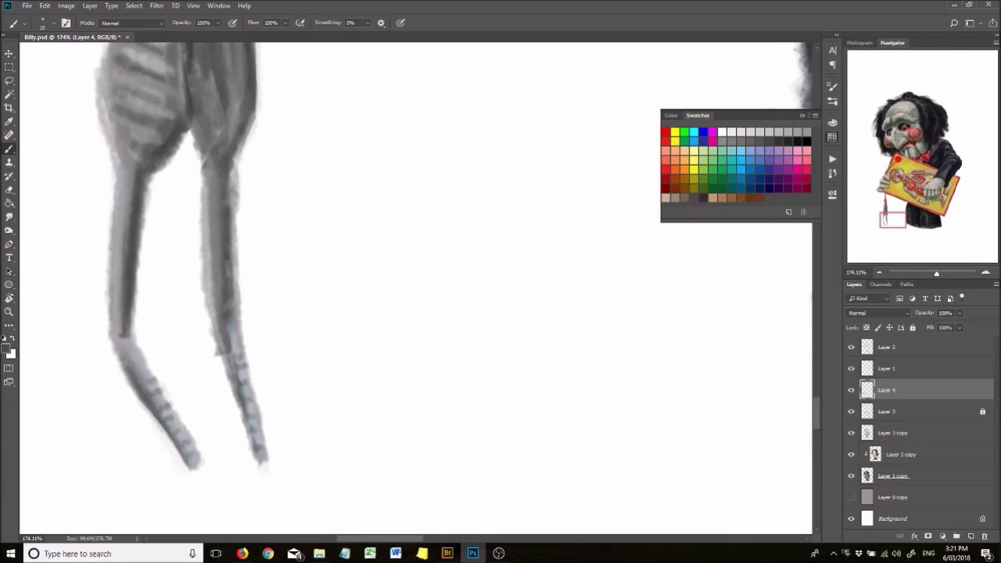
Show the grey Layer 0 copy again and flip the canvas horizontally.
{"action": "scroll", "coordinate": [407, 290], "scroll_direction": "down", "scroll_amount": 2}
{"action": "left_click", "coordinate": [852, 496]}
{"action": "scroll", "coordinate": [407, 290], "scroll_direction": "up", "scroll_amount": 3}
{"action": "scroll", "coordinate": [407, 290], "scroll_direction": "down", "scroll_amount": 4}
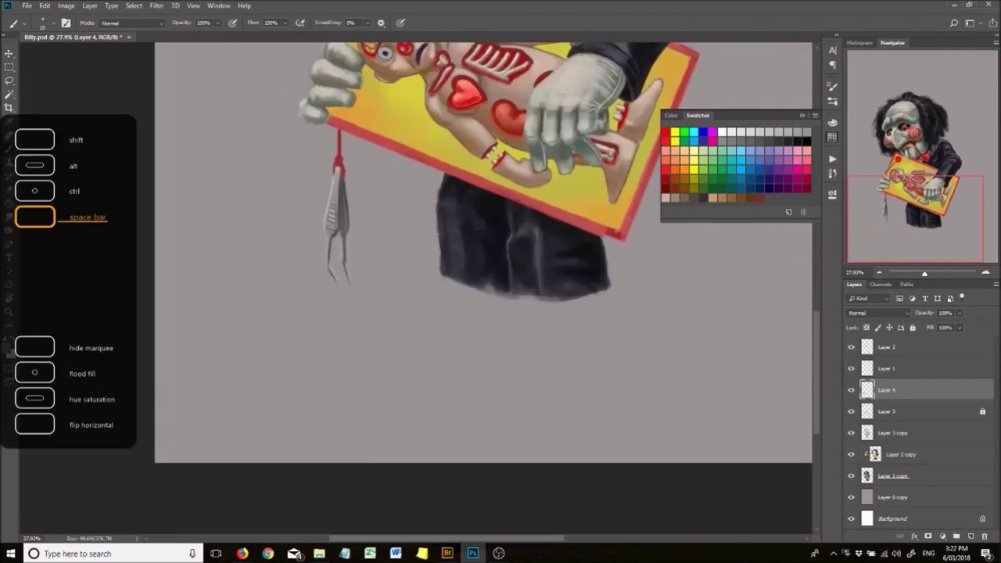
{"action": "scroll", "coordinate": [336, 235], "scroll_direction": "up", "scroll_amount": 5}
{"action": "scroll", "coordinate": [336, 235], "scroll_direction": "down", "scroll_amount": 5}
{"action": "key", "text": "ctrl+shift+h"}
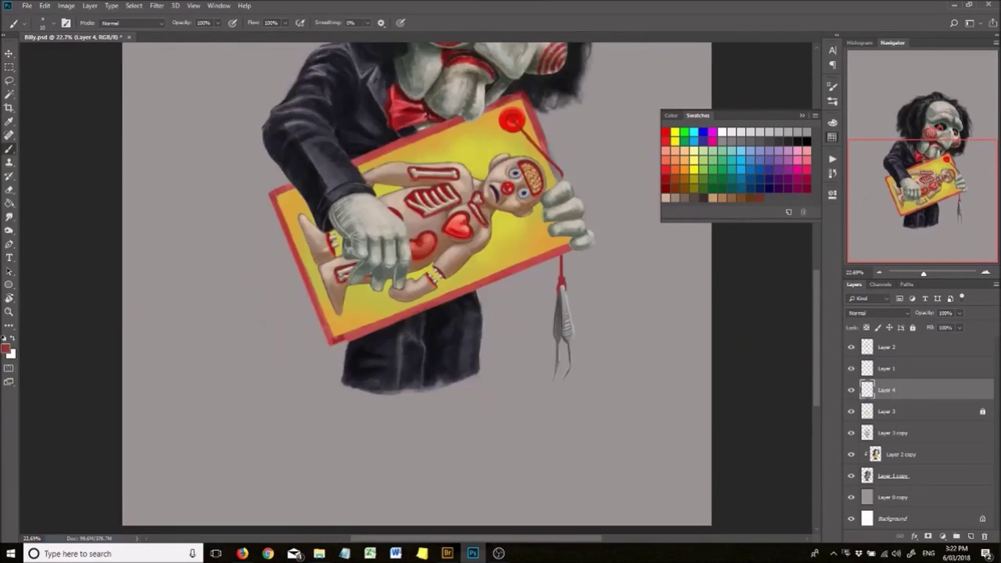
Clean up the tweezers' edges against the grey background and extend fine grip ridges up the front arm.
{"action": "scroll", "coordinate": [590, 360], "scroll_direction": "up", "scroll_amount": 5}
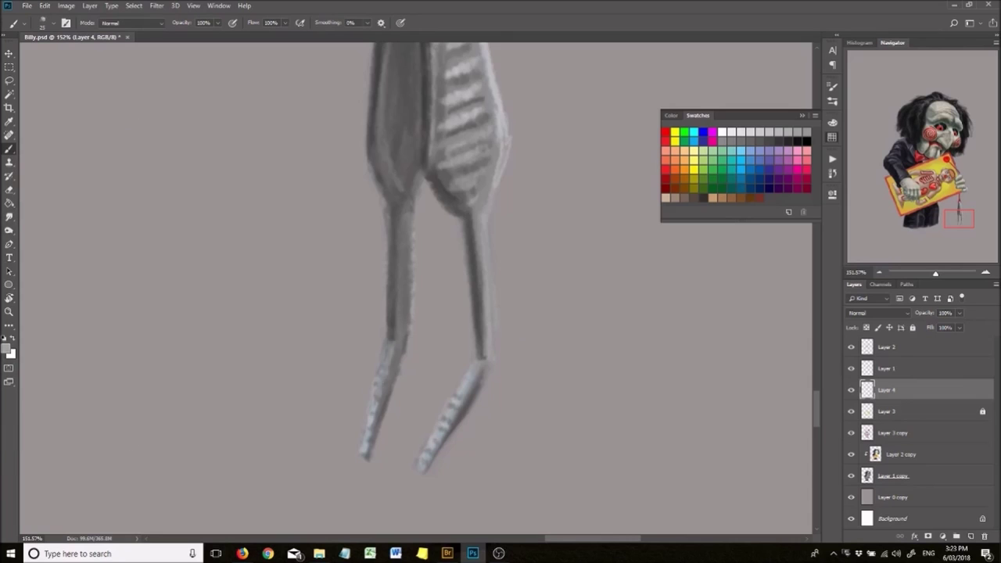
{"action": "scroll", "coordinate": [414, 289], "scroll_direction": "down", "scroll_amount": 1}
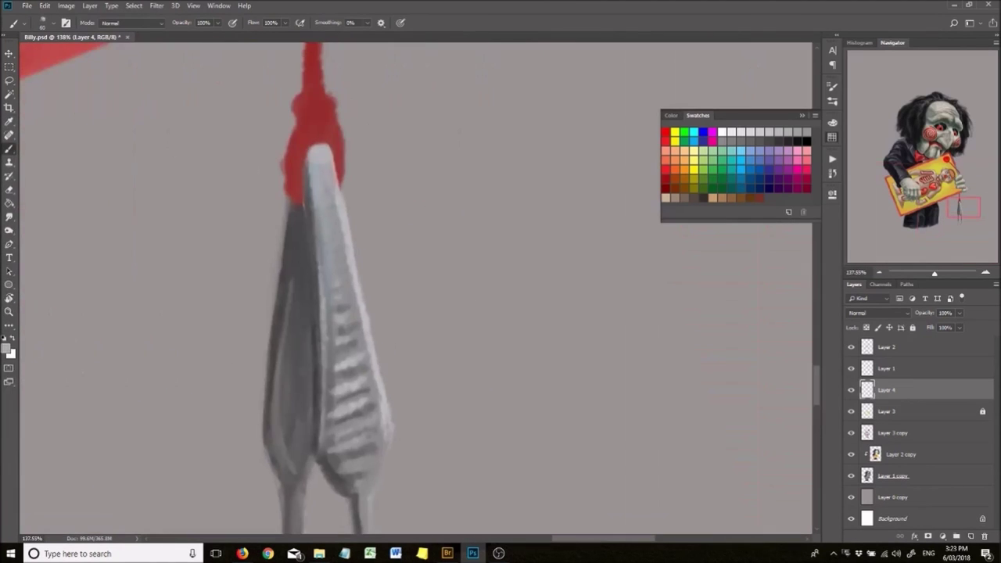
{"action": "scroll", "coordinate": [329, 298], "scroll_direction": "down", "scroll_amount": 2}
{"action": "scroll", "coordinate": [328, 298], "scroll_direction": "up", "scroll_amount": 3}
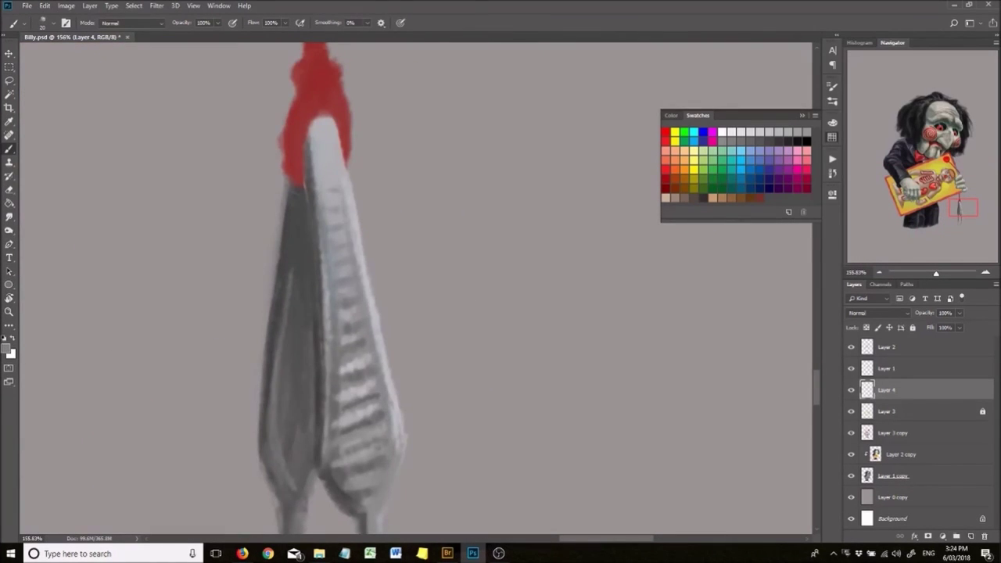
{"action": "scroll", "coordinate": [407, 180], "scroll_direction": "up", "scroll_amount": 1}
{"action": "scroll", "coordinate": [415, 289], "scroll_direction": "down", "scroll_amount": 4}
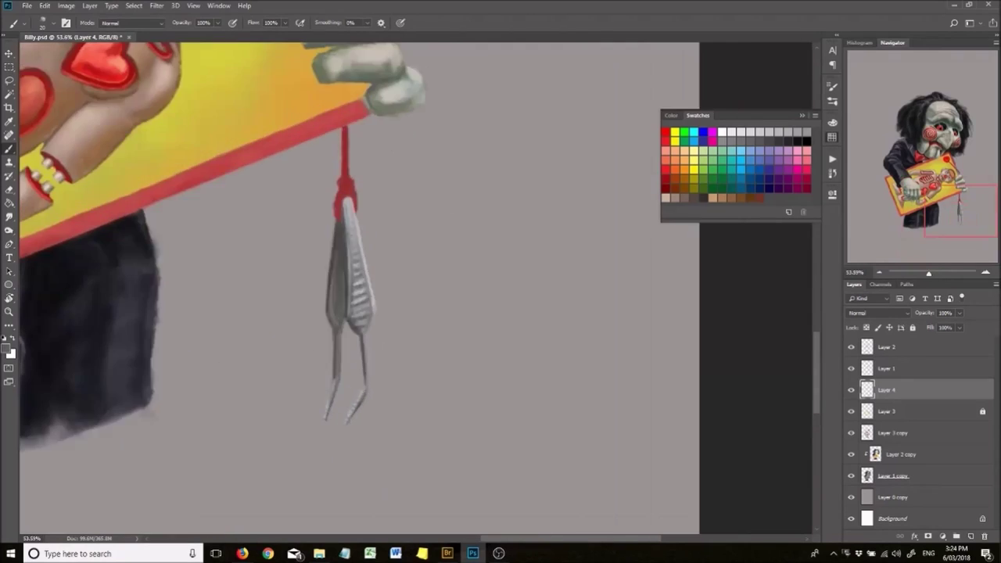
Paint twisted strands and shading on the red wire and on the knot around the tweezers' top.
{"action": "scroll", "coordinate": [414, 290], "scroll_direction": "up", "scroll_amount": 3}
{"action": "scroll", "coordinate": [415, 289], "scroll_direction": "up", "scroll_amount": 6}
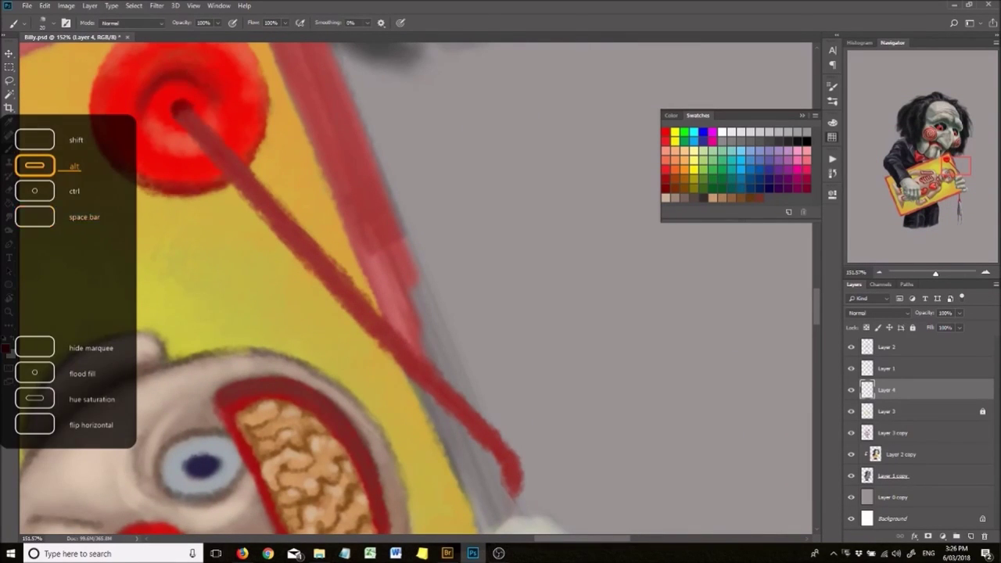
{"action": "scroll", "coordinate": [415, 290], "scroll_direction": "down", "scroll_amount": 2, "text": "alt"}
{"action": "scroll", "coordinate": [415, 290], "scroll_direction": "down", "scroll_amount": 5}
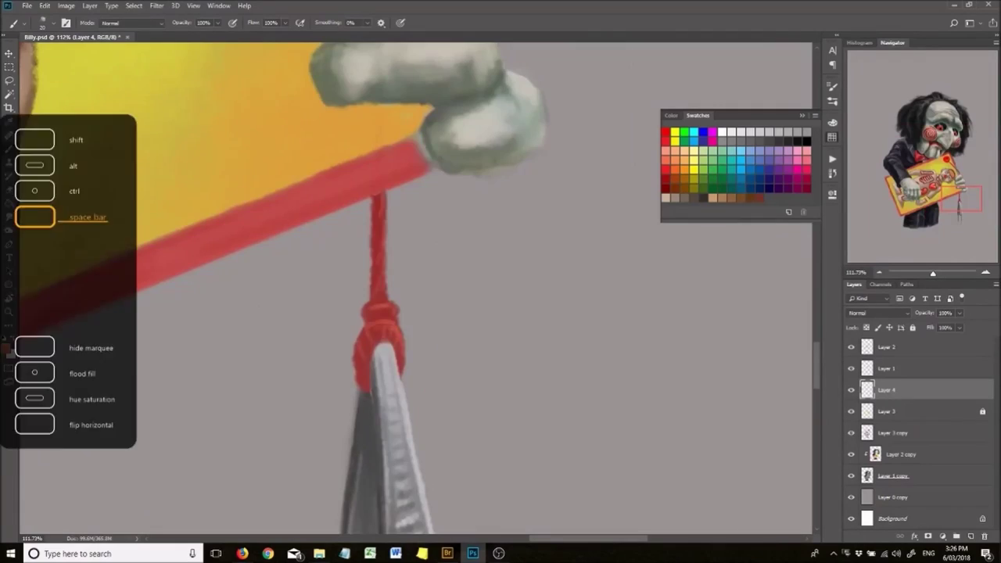
Paint a small shaded navel with a light centre on the patient's belly, and save the document.
{"action": "scroll", "coordinate": [380, 376], "scroll_direction": "down", "scroll_amount": 3, "text": "alt"}
{"action": "scroll", "coordinate": [376, 367], "scroll_direction": "up", "scroll_amount": 7, "text": "alt"}
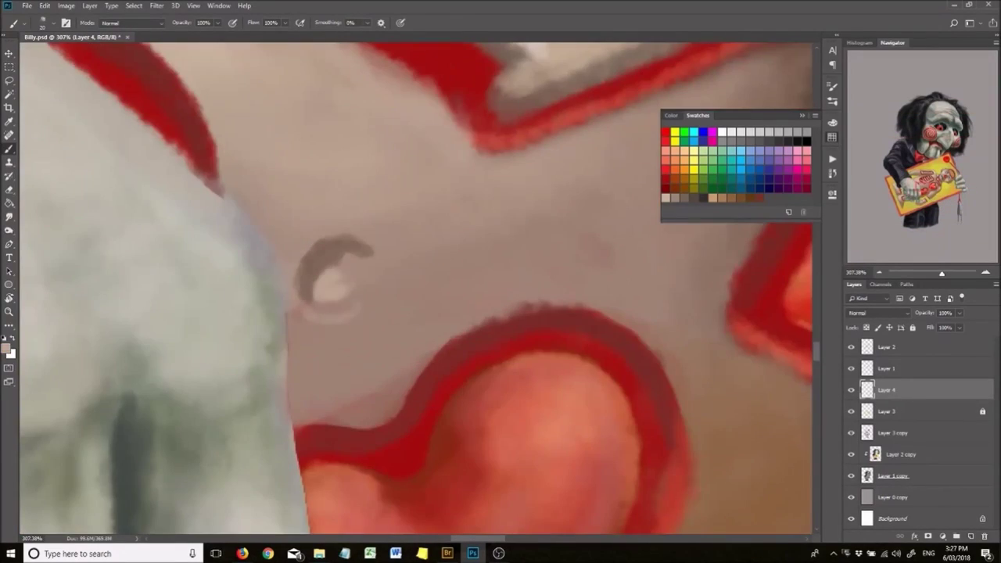
{"action": "scroll", "coordinate": [180, 258], "scroll_direction": "down", "scroll_amount": 2, "text": "alt"}
{"action": "scroll", "coordinate": [473, 245], "scroll_direction": "up", "scroll_amount": 2, "text": "alt"}
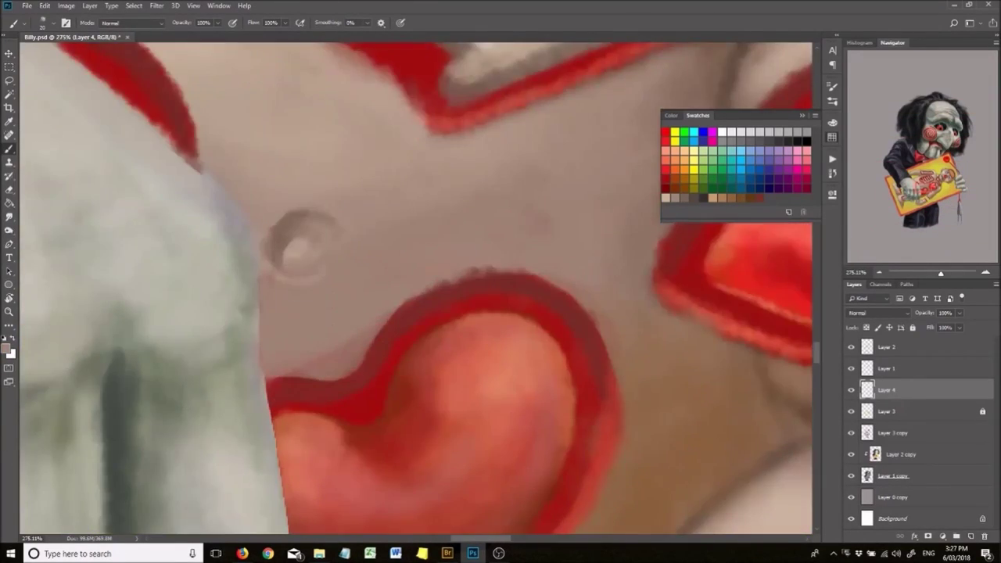
{"action": "scroll", "coordinate": [315, 292], "scroll_direction": "down", "scroll_amount": 6, "text": "alt"}
{"action": "scroll", "coordinate": [385, 226], "scroll_direction": "up", "scroll_amount": 5, "text": "alt"}
{"action": "scroll", "coordinate": [313, 233], "scroll_direction": "down", "scroll_amount": 5, "text": "alt"}
{"action": "scroll", "coordinate": [415, 290], "scroll_direction": "down", "scroll_amount": 4, "text": "alt"}
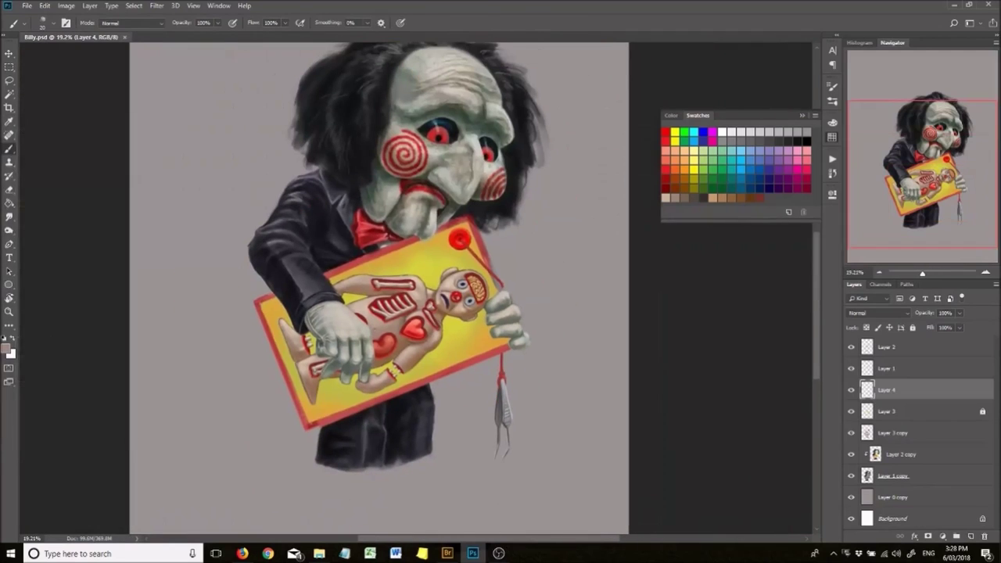
Add a new layer below Layer 4 and paint dark red rounded inner corners on the board's border.
{"action": "left_click", "coordinate": [886, 368]}
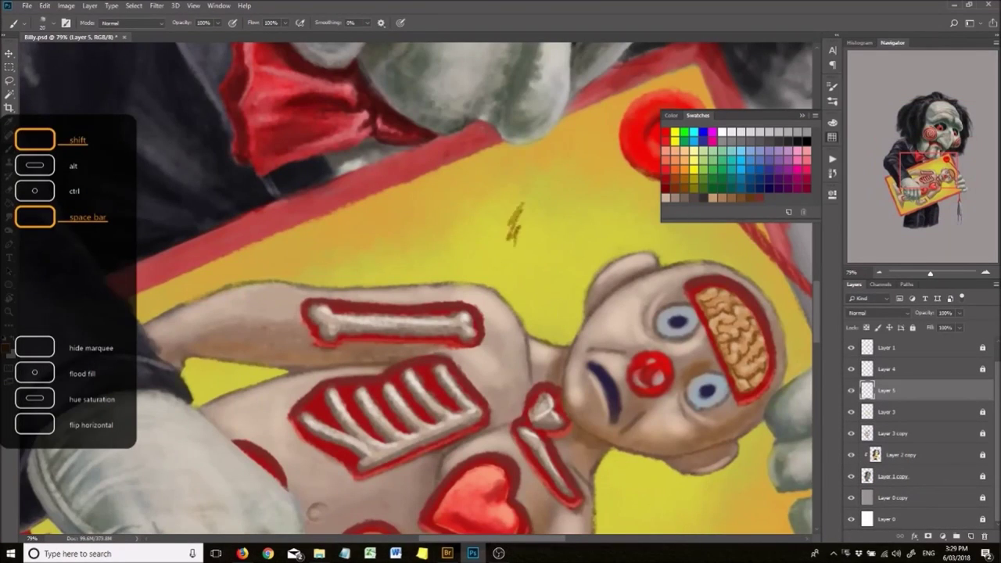
{"action": "scroll", "coordinate": [403, 227], "scroll_direction": "up", "scroll_amount": 4, "text": "alt"}
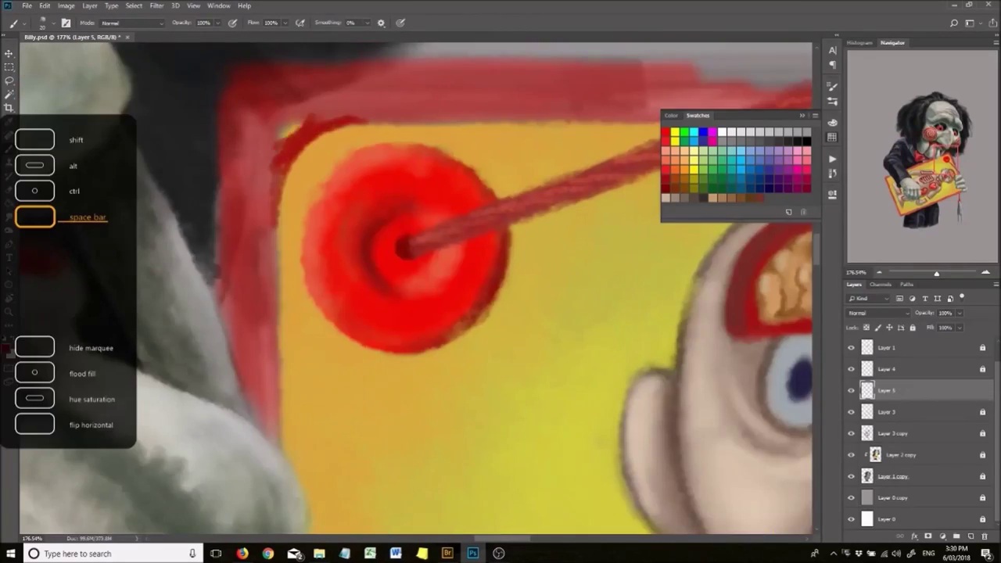
{"action": "scroll", "coordinate": [415, 290], "scroll_direction": "down", "scroll_amount": 15}
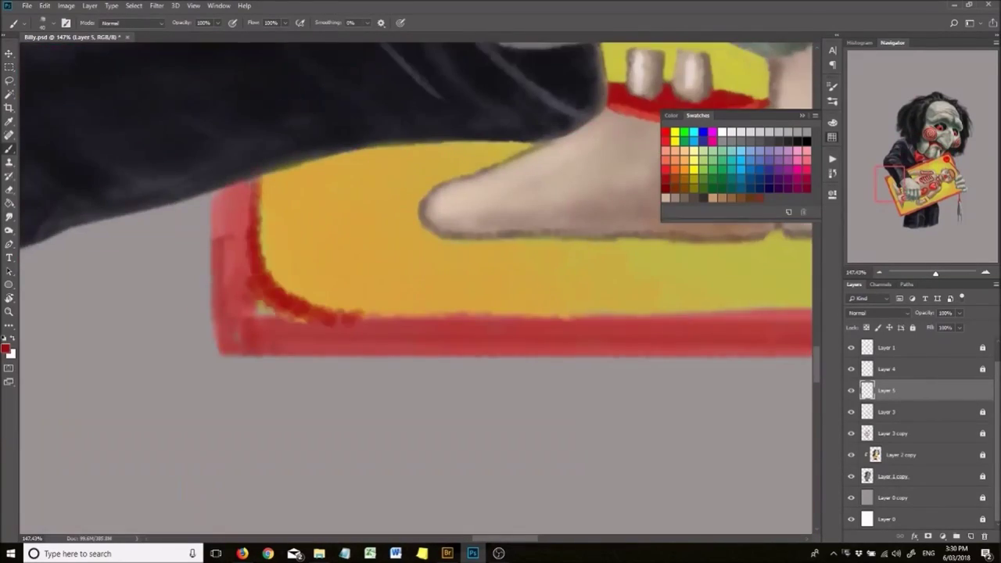
{"action": "scroll", "coordinate": [415, 290], "scroll_direction": "down", "scroll_amount": 5, "text": "alt"}
{"action": "scroll", "coordinate": [415, 289], "scroll_direction": "up", "scroll_amount": 5, "text": "alt"}
{"action": "scroll", "coordinate": [415, 289], "scroll_direction": "up", "scroll_amount": 10}
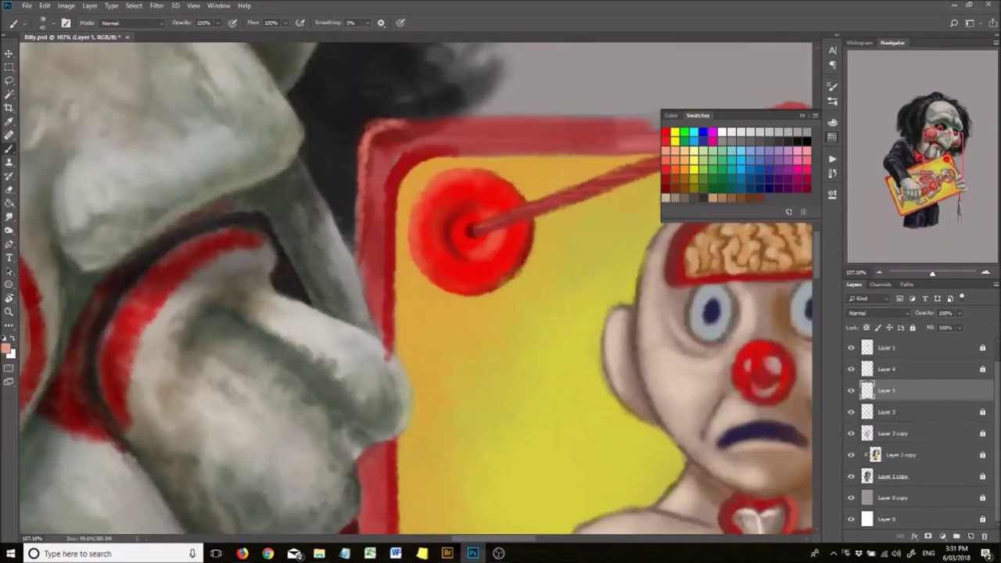
Paint salmon-pink highlights along the outer edge of the board's upper border, keeping its inner edge dark red.
{"action": "scroll", "coordinate": [415, 289], "scroll_direction": "down", "scroll_amount": 2, "text": "alt"}
{"action": "scroll", "coordinate": [415, 289], "scroll_direction": "down", "scroll_amount": 5}
{"action": "scroll", "coordinate": [414, 289], "scroll_direction": "down", "scroll_amount": 4, "text": "alt"}
{"action": "scroll", "coordinate": [415, 290], "scroll_direction": "up", "scroll_amount": 4, "text": "alt"}
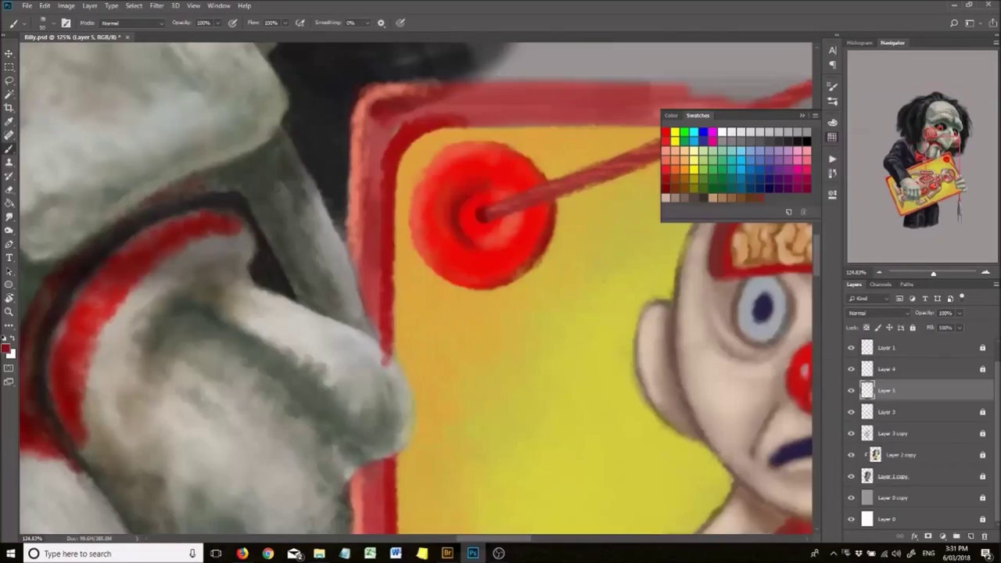
{"action": "scroll", "coordinate": [415, 290], "scroll_direction": "down", "scroll_amount": 5}
{"action": "scroll", "coordinate": [415, 290], "scroll_direction": "down", "scroll_amount": 5}
{"action": "scroll", "coordinate": [415, 290], "scroll_direction": "down", "scroll_amount": 4, "text": "alt"}
{"action": "scroll", "coordinate": [415, 290], "scroll_direction": "up", "scroll_amount": 4, "text": "alt"}
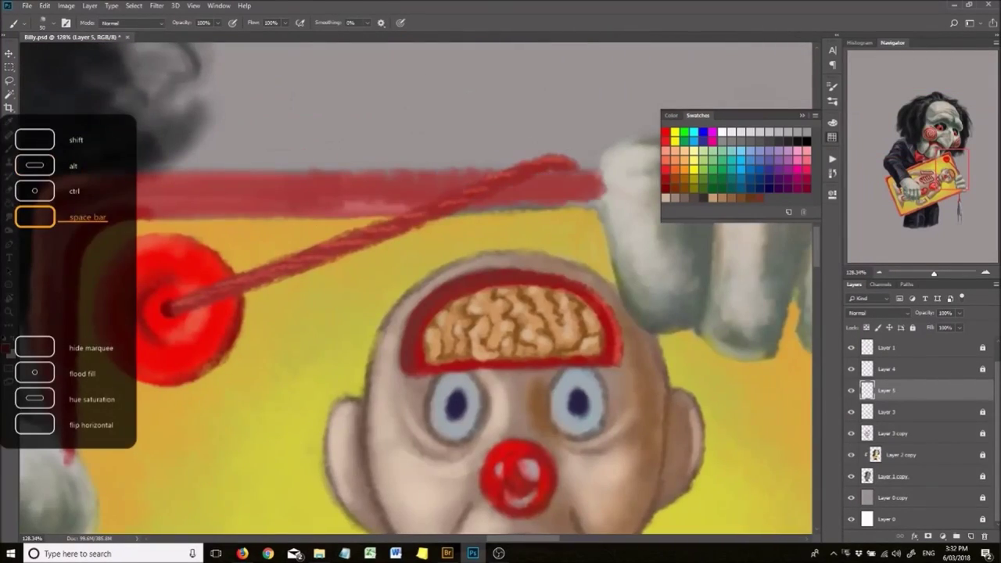
Shade the lower border's outer edge dark red and highlight its inner edge pink, from the foot-end corner to the fingers.
{"action": "scroll", "coordinate": [287, 406], "scroll_direction": "down", "scroll_amount": 8}
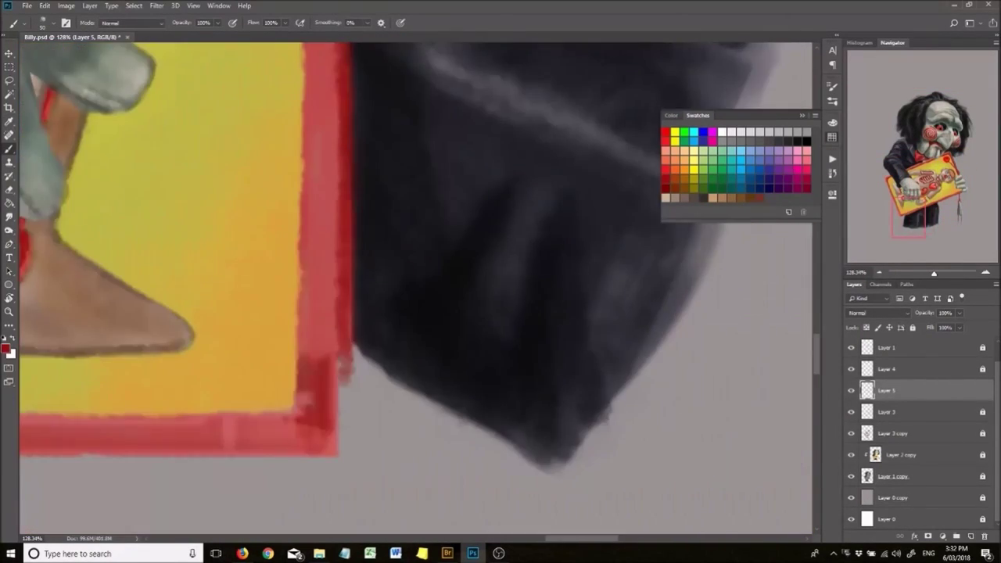
{"action": "scroll", "coordinate": [286, 406], "scroll_direction": "down", "scroll_amount": 3, "text": "alt"}
{"action": "scroll", "coordinate": [632, 313], "scroll_direction": "up", "scroll_amount": 4, "text": "alt"}
{"action": "scroll", "coordinate": [416, 302], "scroll_direction": "right", "scroll_amount": 6}
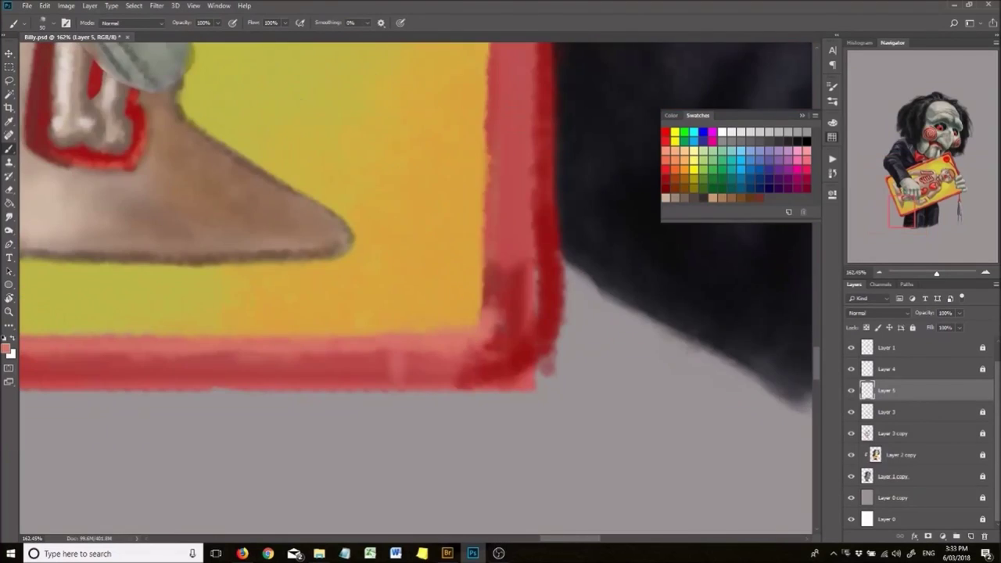
{"action": "scroll", "coordinate": [415, 302], "scroll_direction": "up", "scroll_amount": 4}
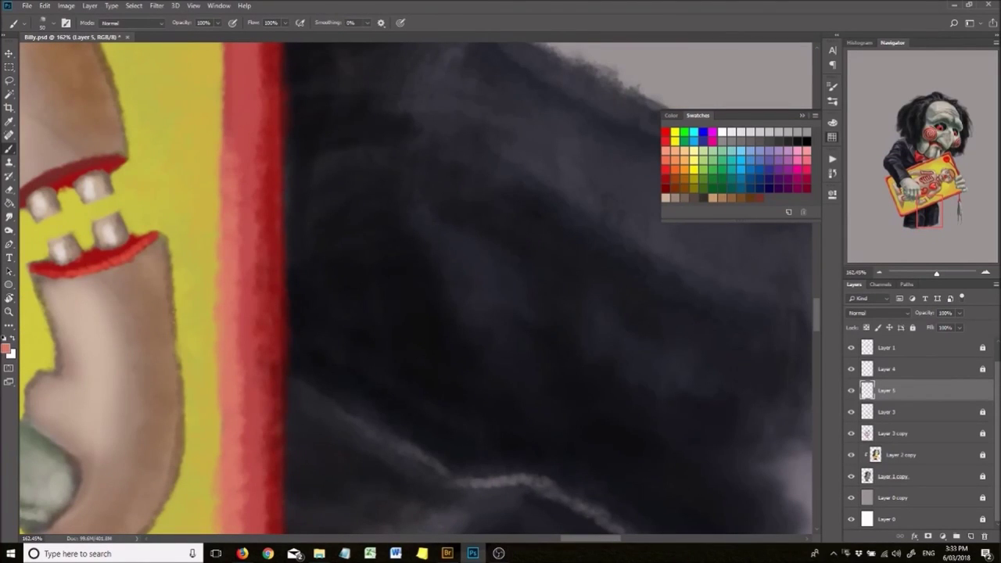
{"action": "scroll", "coordinate": [420, 403], "scroll_direction": "up", "scroll_amount": 3}
{"action": "scroll", "coordinate": [420, 403], "scroll_direction": "up", "scroll_amount": 4, "text": "alt"}
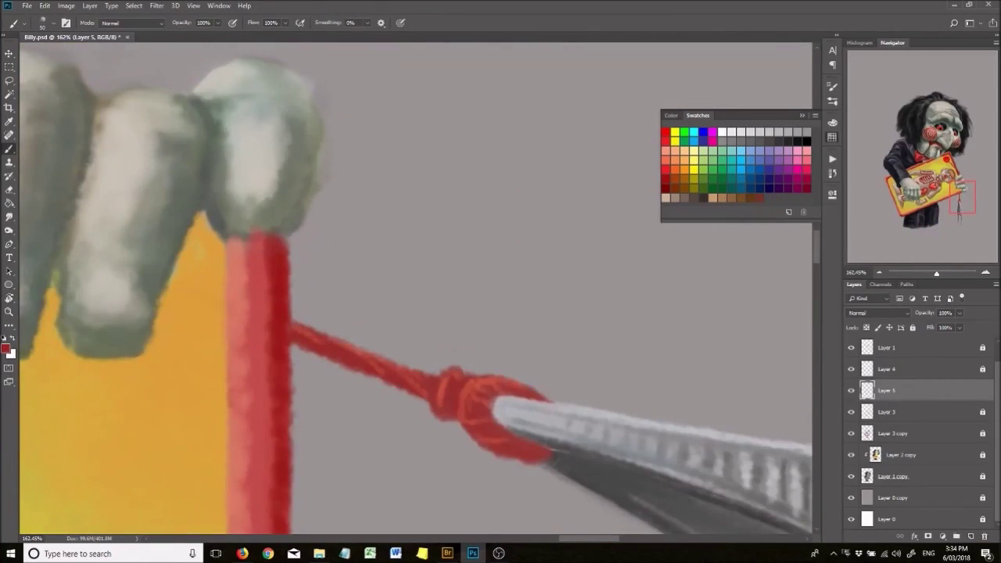
Shade the border beside the red button, and round the foot-end corner near the sleeve with salmon highlights.
{"action": "scroll", "coordinate": [420, 403], "scroll_direction": "down", "scroll_amount": 4, "text": "alt"}
{"action": "scroll", "coordinate": [420, 403], "scroll_direction": "up", "scroll_amount": 5, "text": "alt"}
{"action": "scroll", "coordinate": [420, 403], "scroll_direction": "up", "scroll_amount": 3}
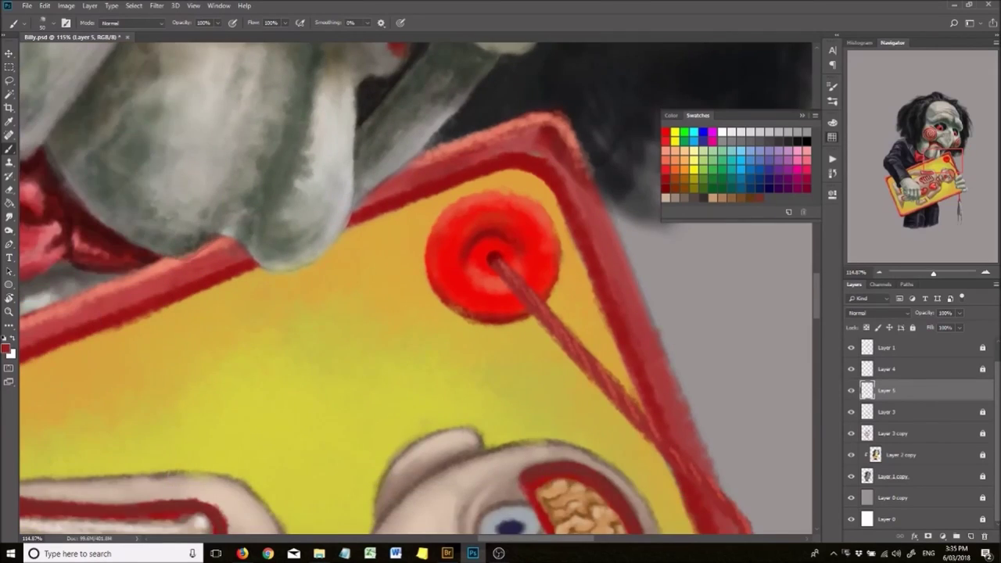
{"action": "scroll", "coordinate": [548, 415], "scroll_direction": "down", "scroll_amount": 5}
{"action": "scroll", "coordinate": [215, 232], "scroll_direction": "down", "scroll_amount": 5, "text": "alt"}
{"action": "scroll", "coordinate": [215, 232], "scroll_direction": "up", "scroll_amount": 6, "text": "alt"}
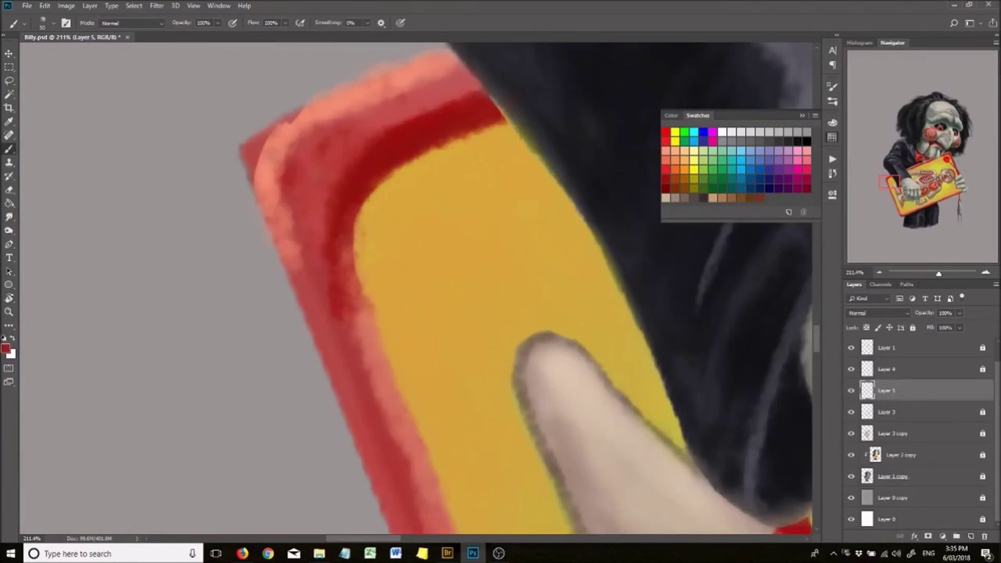
{"action": "scroll", "coordinate": [509, 247], "scroll_direction": "down", "scroll_amount": 3, "text": "alt"}
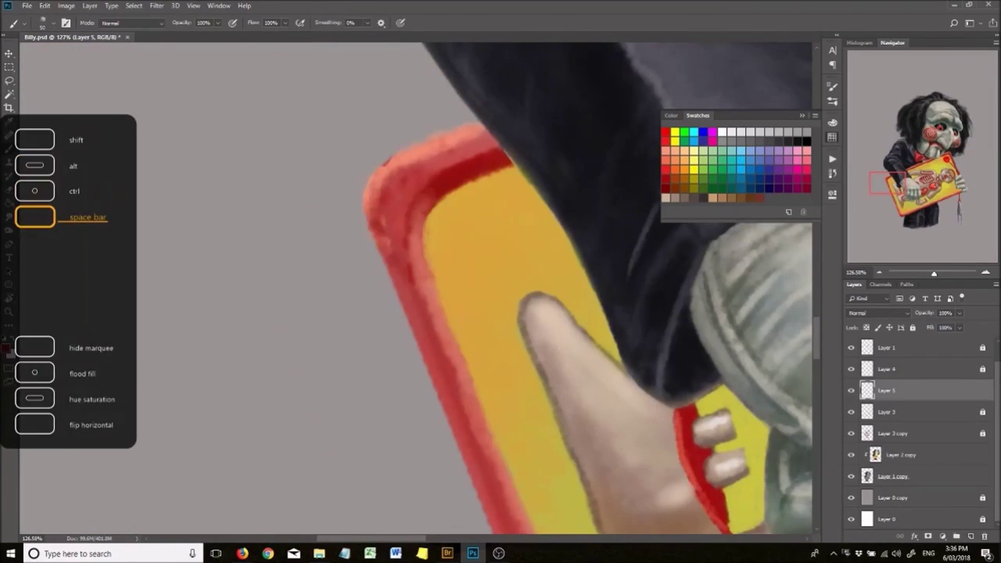
Round off the board's lowest corner, touching up Layer 2 copy and blending the dark red outer edge on Layer 5.
{"action": "scroll", "coordinate": [501, 289], "scroll_direction": "down", "scroll_amount": 5}
{"action": "key", "text": "alt+bracketleft"}
{"action": "key", "text": "alt+bracketleft"}
{"action": "key", "text": "alt+bracketleft"}
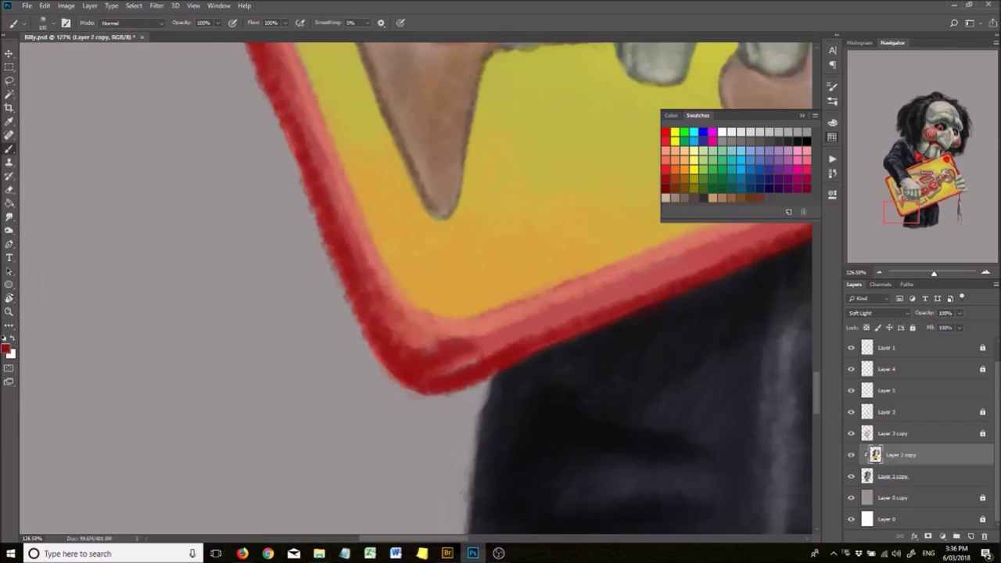
{"action": "scroll", "coordinate": [376, 320], "scroll_direction": "down", "scroll_amount": 3, "text": "alt"}
{"action": "scroll", "coordinate": [590, 182], "scroll_direction": "down", "scroll_amount": 5}
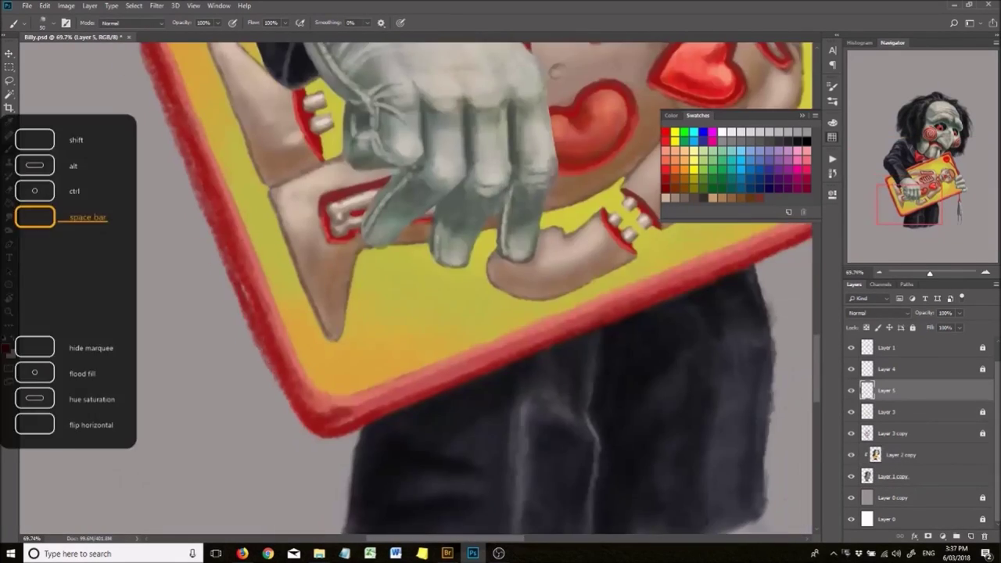
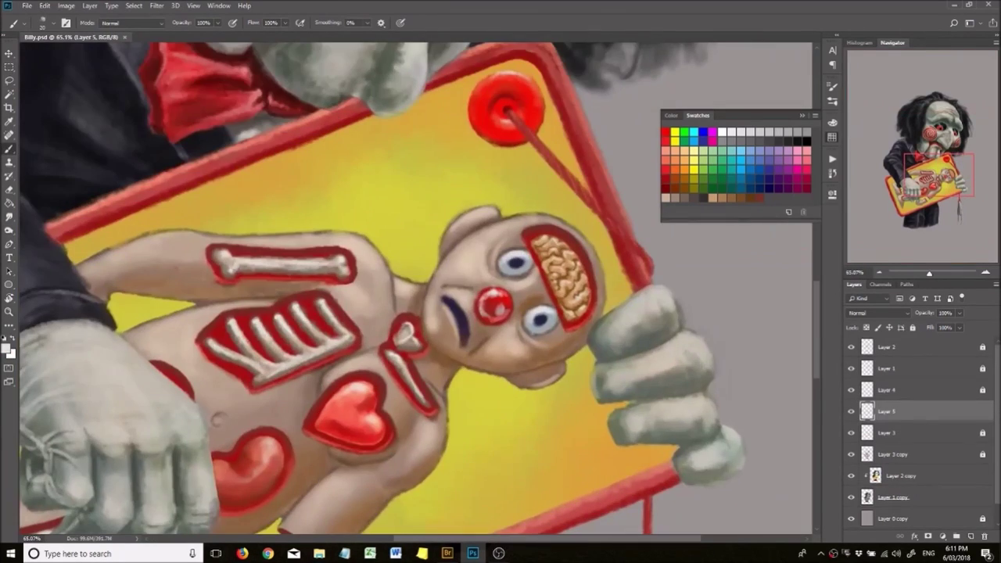
Rotate the view until the patient stands upright, and sketch a thin syringe beside the head on new Layer 6.
{"action": "key", "text": "r"}
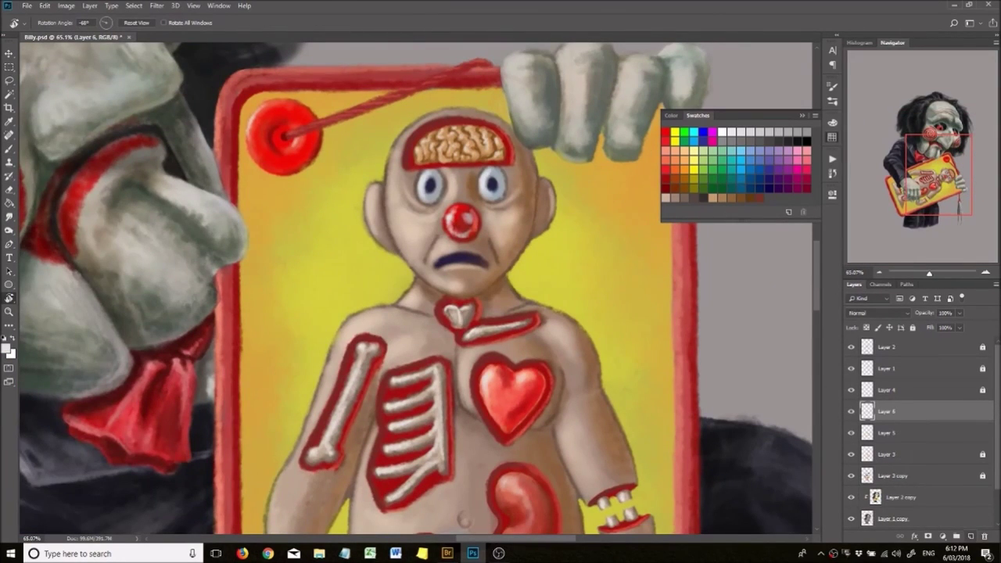
{"action": "key", "text": "b"}
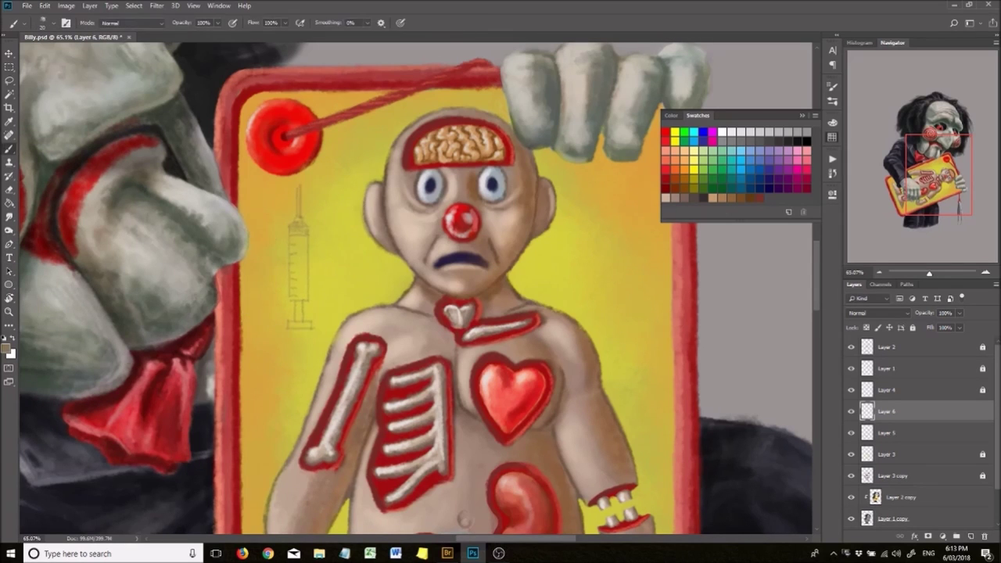
{"action": "key", "text": "ctrl+z"}
{"action": "key", "text": "ctrl+r"}
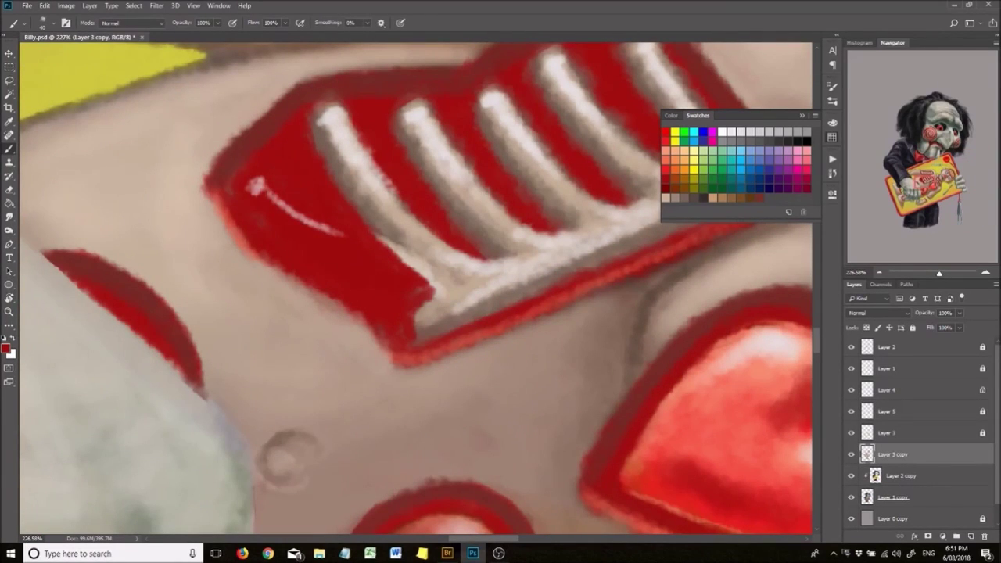
Reshape the rib cavity on Layer 3 copy, covering the stray lowest rib with red and trimming the edge with skin tone.
{"action": "left_click_drag", "start_coordinate": [255, 178], "coordinate": [258, 197]}
{"action": "scroll", "coordinate": [493, 217], "scroll_direction": "down", "scroll_amount": 2}
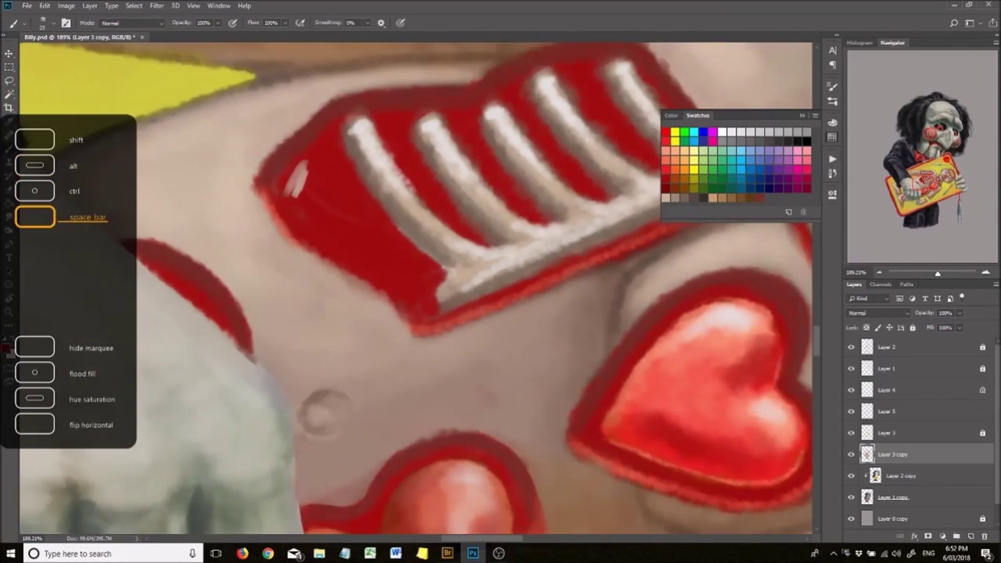
{"action": "left_click_drag", "start_coordinate": [548, 352], "coordinate": [594, 196]}
{"action": "left_click_drag", "start_coordinate": [239, 372], "coordinate": [344, 368]}
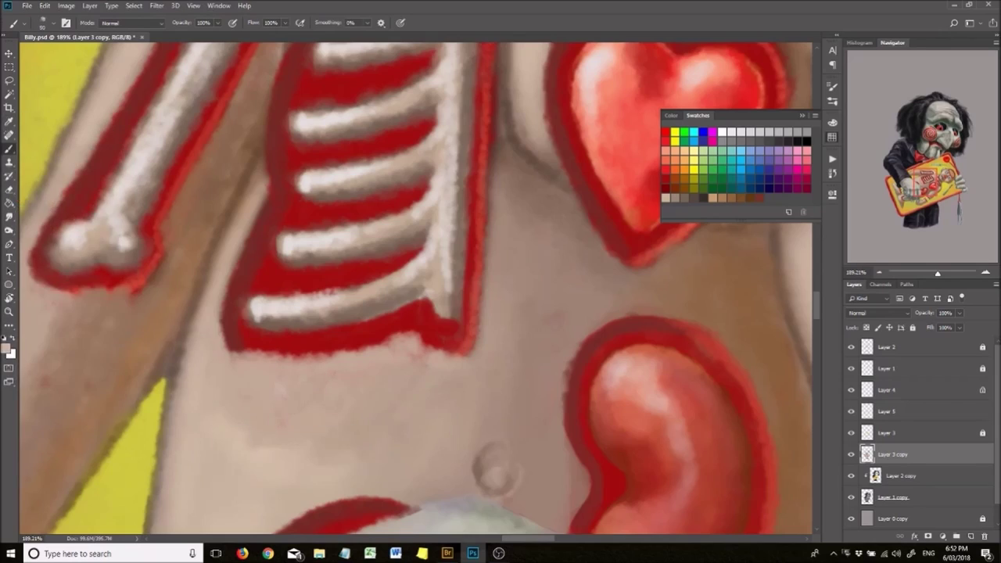
{"action": "left_click_drag", "start_coordinate": [235, 387], "coordinate": [360, 384]}
{"action": "left_click_drag", "start_coordinate": [548, 352], "coordinate": [501, 196]}
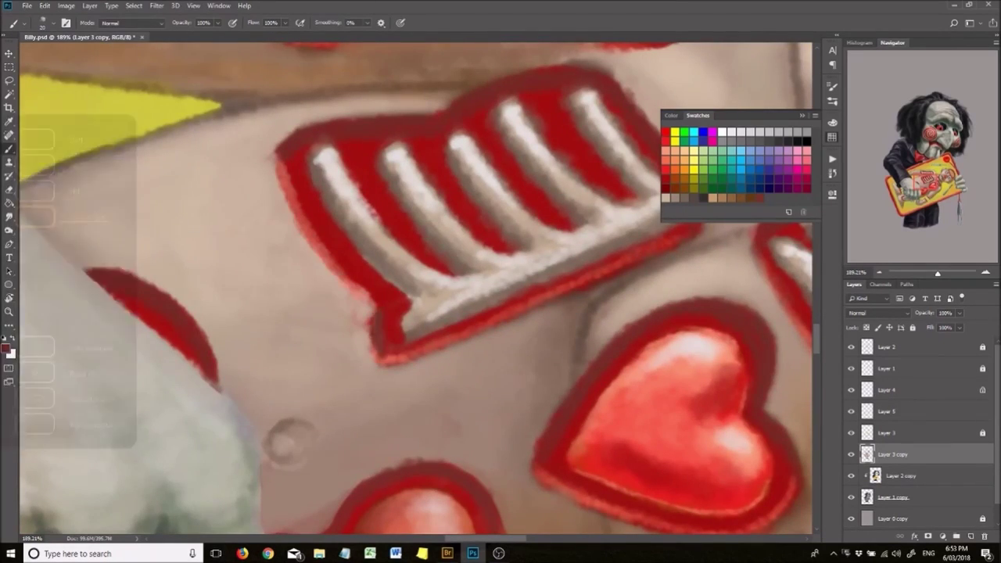
Shade the trouser folds and refine the trouser edges below the board, working on Layer 2 copy and Layer 3 copy.
{"action": "key", "text": "ctrl+0"}
{"action": "scroll", "coordinate": [559, 352], "scroll_direction": "down", "scroll_amount": 2}
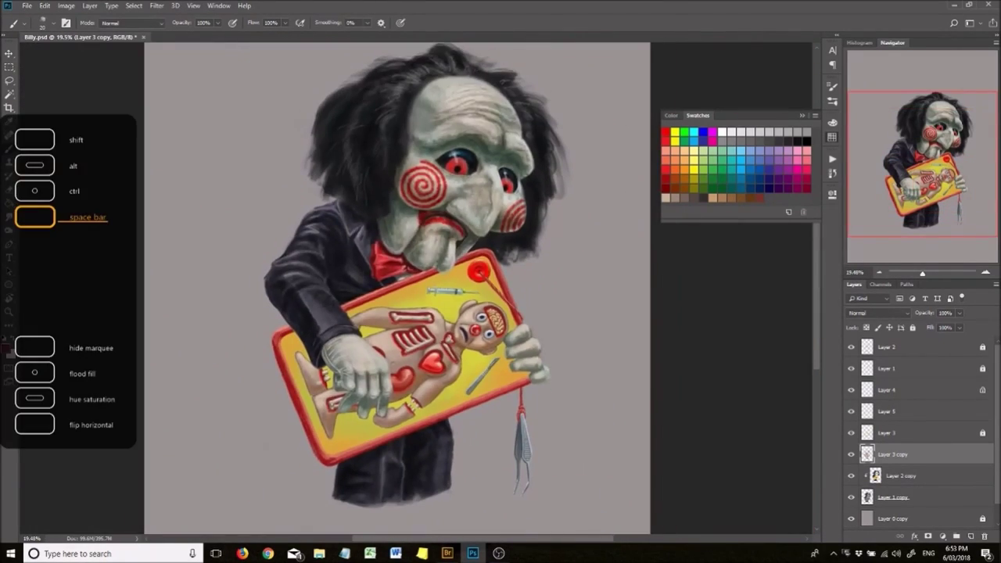
{"action": "scroll", "coordinate": [441, 505], "scroll_direction": "up", "scroll_amount": 5}
{"action": "scroll", "coordinate": [524, 288], "scroll_direction": "up", "scroll_amount": 2}
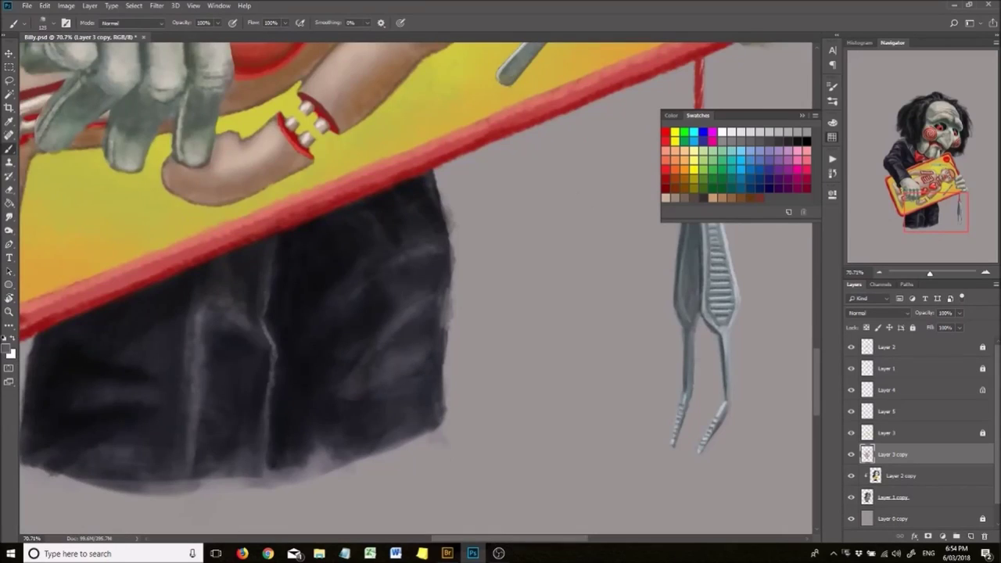
{"action": "scroll", "coordinate": [481, 350], "scroll_direction": "down", "scroll_amount": 1}
{"action": "left_click", "coordinate": [852, 475]}
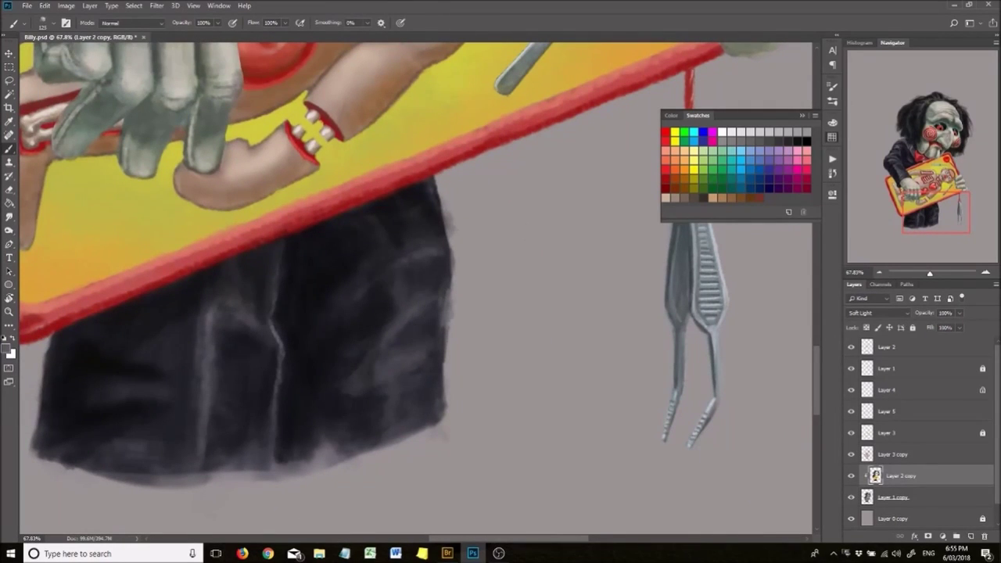
{"action": "left_click", "coordinate": [893, 454]}
{"action": "left_click_drag", "start_coordinate": [329, 279], "coordinate": [329, 279]}
{"action": "scroll", "coordinate": [329, 279], "scroll_direction": "down", "scroll_amount": 3}
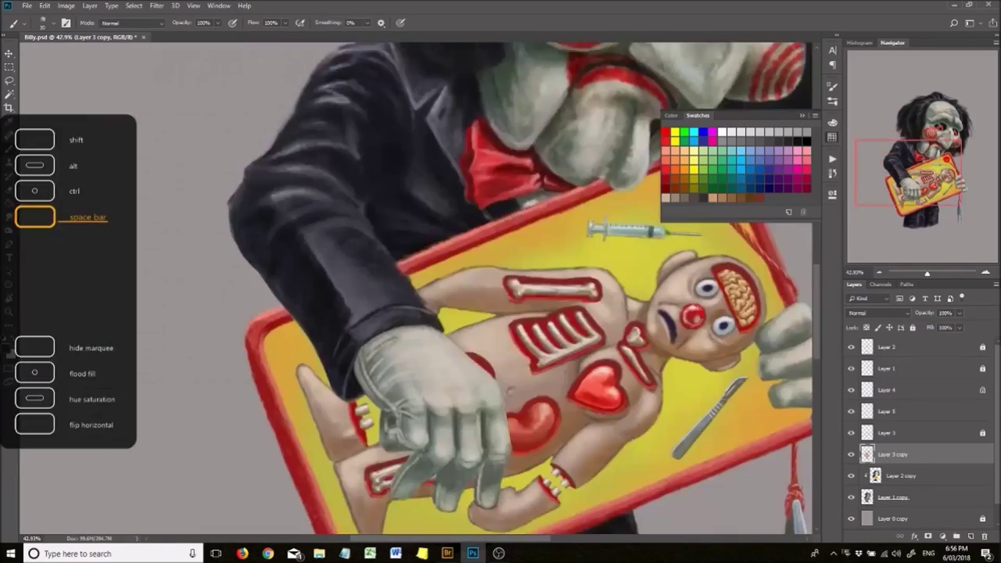
Touch up the board's red border where it meets the bow tie and the puppet's chin on Layer 3 copy.
{"action": "scroll", "coordinate": [329, 280], "scroll_direction": "up", "scroll_amount": 3}
{"action": "scroll", "coordinate": [329, 280], "scroll_direction": "down", "scroll_amount": 5}
{"action": "scroll", "coordinate": [491, 290], "scroll_direction": "up", "scroll_amount": 6}
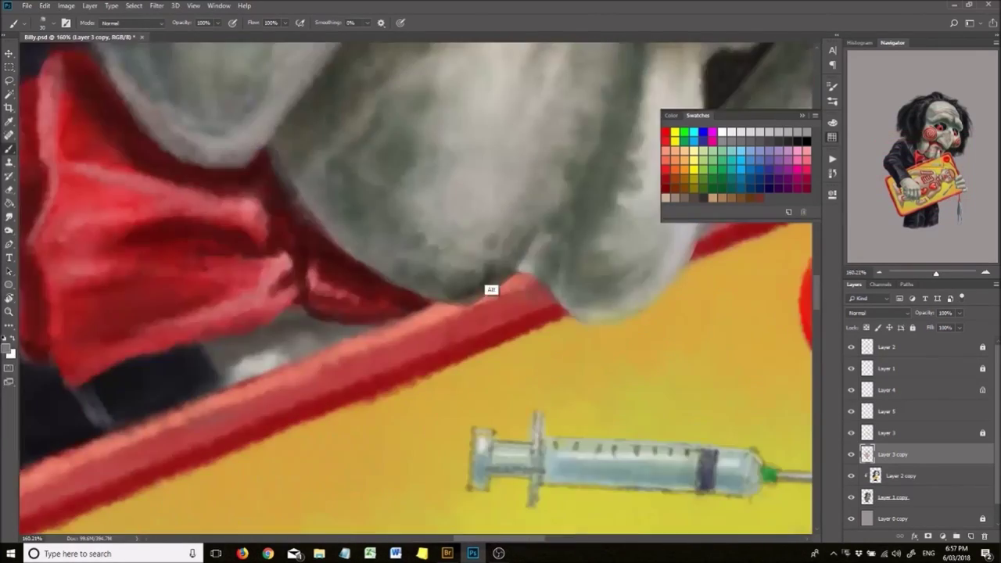
{"action": "scroll", "coordinate": [491, 290], "scroll_direction": "down", "scroll_amount": 5}
{"action": "scroll", "coordinate": [491, 290], "scroll_direction": "up", "scroll_amount": 4}
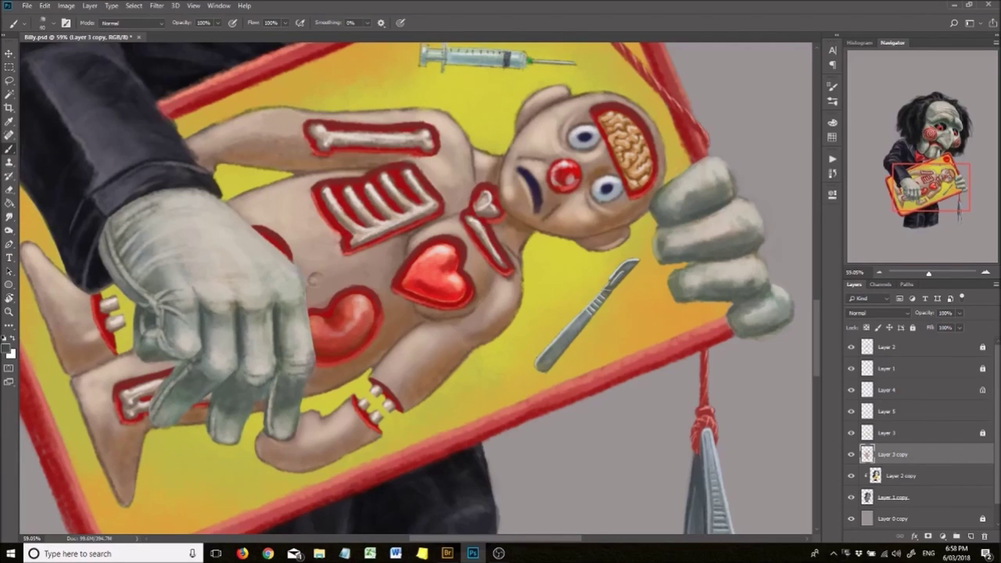
Clean up the yellow board background between the scalpel and the gripping fingers with sampled yellow.
{"action": "scroll", "coordinate": [618, 313], "scroll_direction": "down", "scroll_amount": 5}
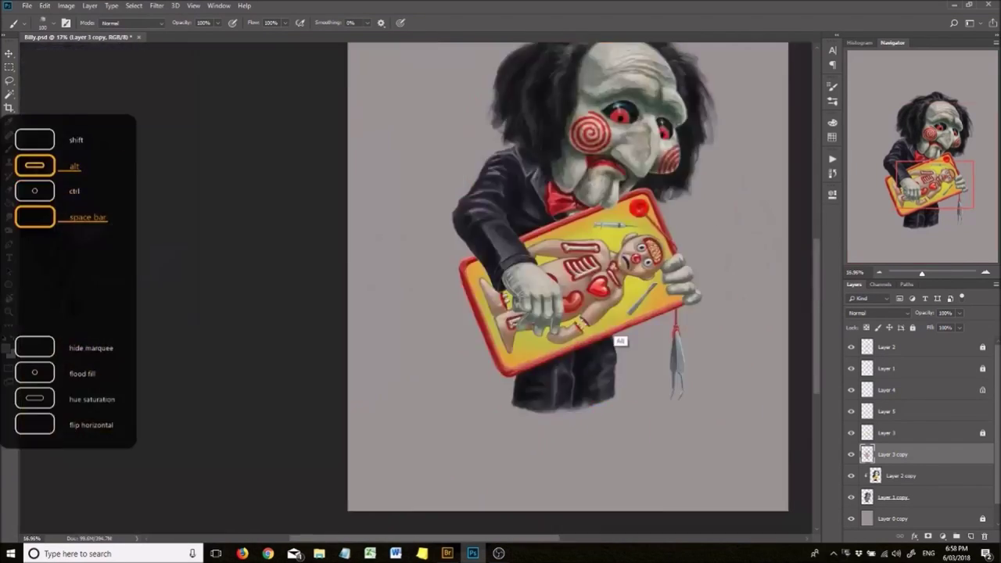
{"action": "scroll", "coordinate": [618, 313], "scroll_direction": "up", "scroll_amount": 6}
{"action": "scroll", "coordinate": [657, 200], "scroll_direction": "up", "scroll_amount": 4}
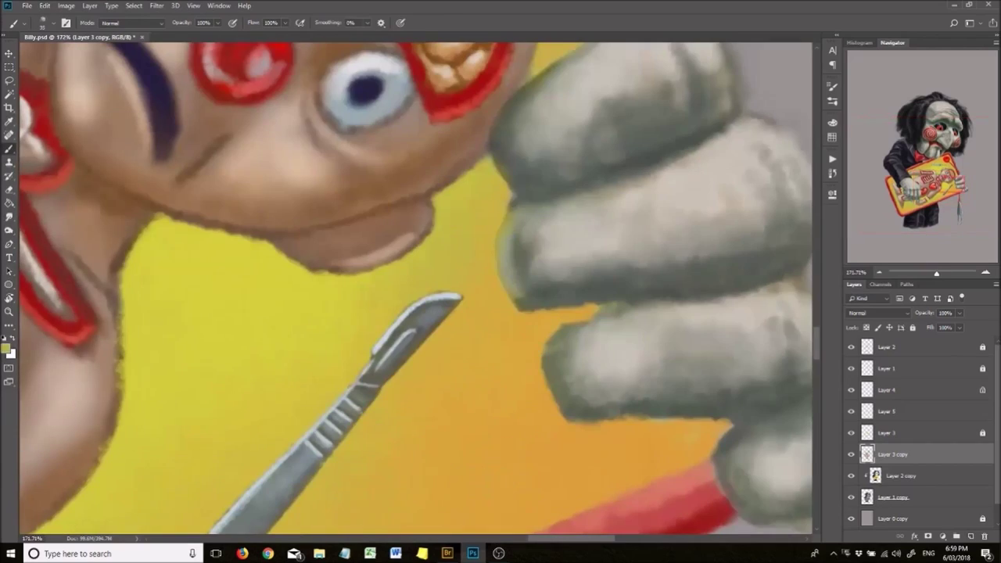
{"action": "scroll", "coordinate": [693, 300], "scroll_direction": "down", "scroll_amount": 2}
{"action": "scroll", "coordinate": [693, 300], "scroll_direction": "up", "scroll_amount": 3}
Add new Layer 6 and paint seam lines, creases and pale fingertip edges on the glove fingers gripping the board.
{"action": "key", "text": "ctrl+shift+alt+n"}
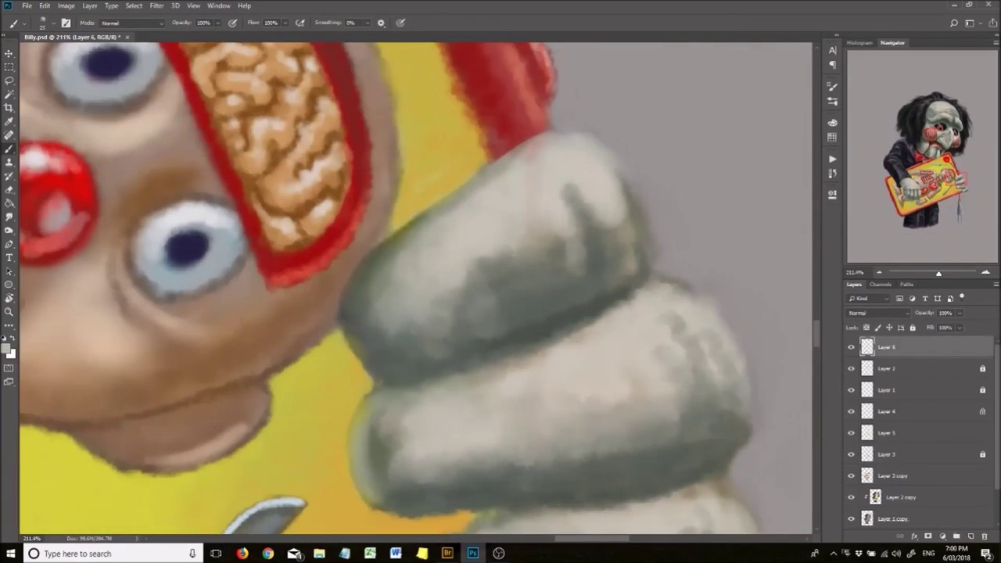
{"action": "left_click_drag", "start_coordinate": [681, 291], "coordinate": [501, 80]}
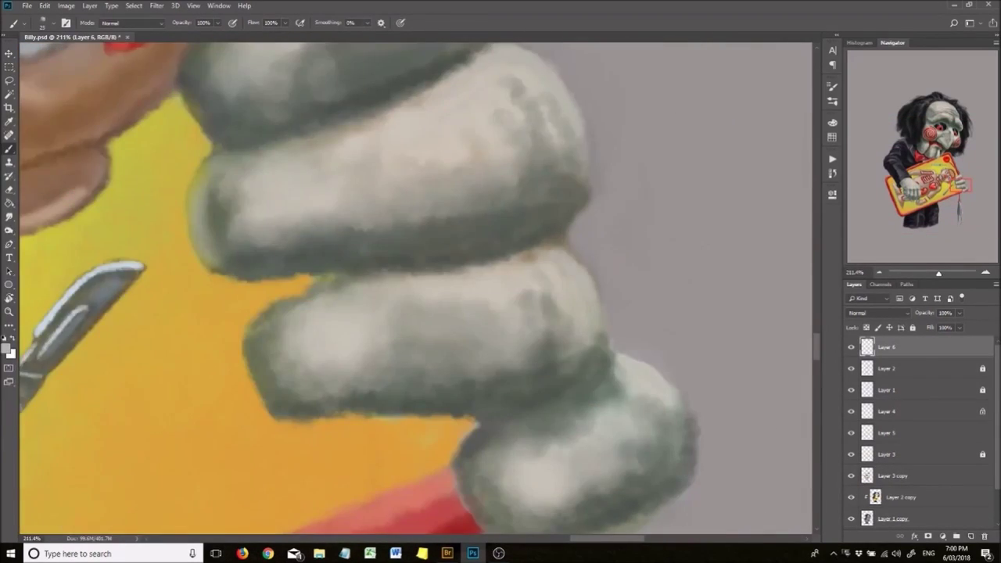
{"action": "scroll", "coordinate": [414, 289], "scroll_direction": "down", "scroll_amount": 2}
{"action": "left_click_drag", "start_coordinate": [501, 313], "coordinate": [433, 224]}
{"action": "scroll", "coordinate": [132, 63], "scroll_direction": "up", "scroll_amount": 2}
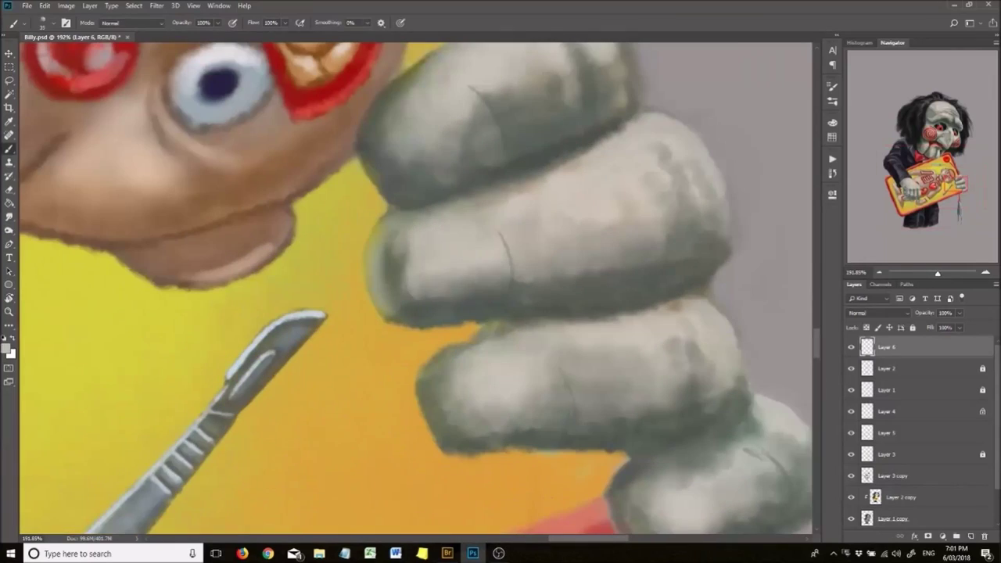
{"action": "scroll", "coordinate": [415, 289], "scroll_direction": "down", "scroll_amount": 3}
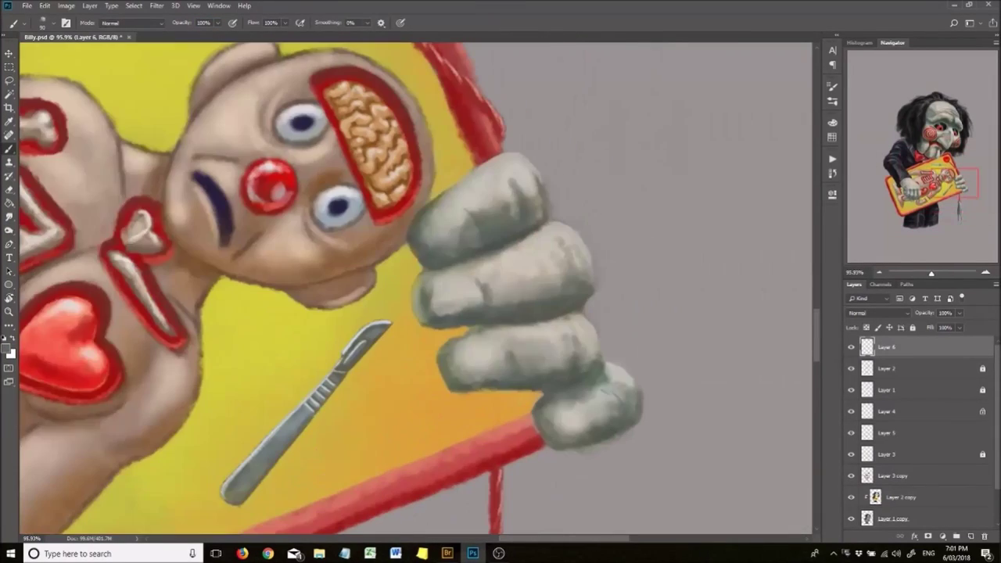
{"action": "scroll", "coordinate": [414, 289], "scroll_direction": "up", "scroll_amount": 2}
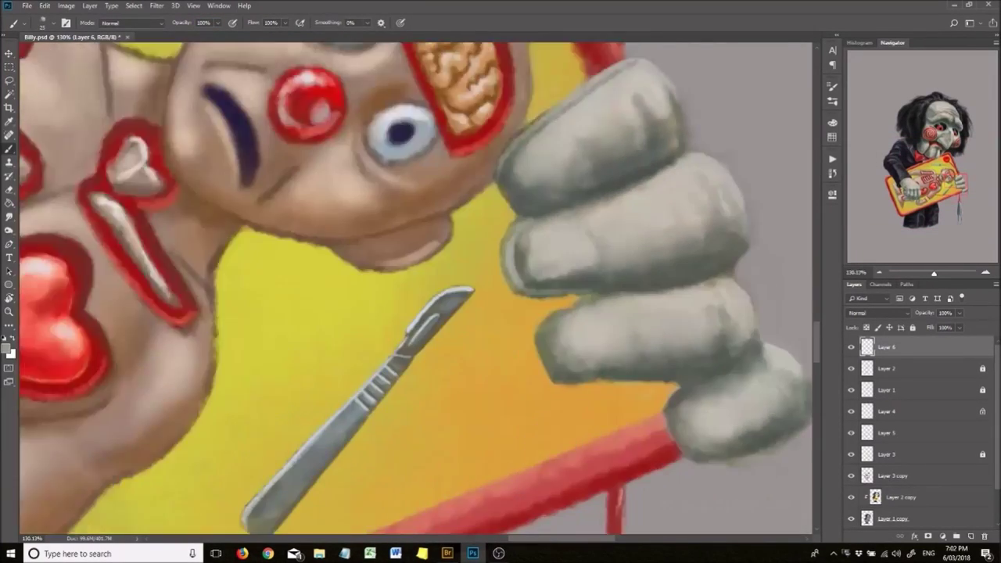
{"action": "left_click_drag", "start_coordinate": [501, 313], "coordinate": [289, 175]}
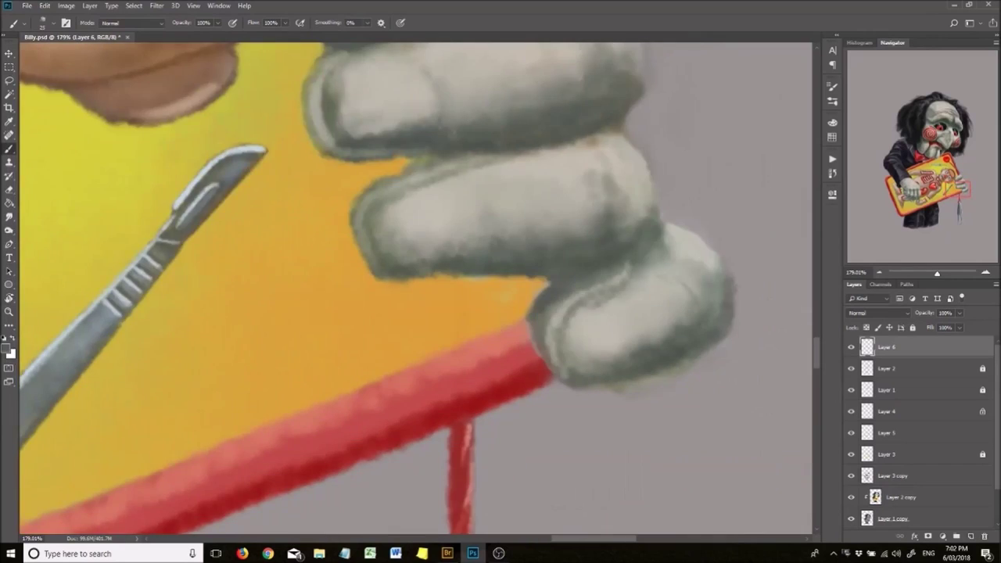
Flip the canvas horizontally to refine the gripping glove's finger outlines and shading across the layers, and restore the original orientation.
{"action": "scroll", "coordinate": [414, 289], "scroll_direction": "down", "scroll_amount": 4}
{"action": "scroll", "coordinate": [335, 345], "scroll_direction": "up", "scroll_amount": 6}
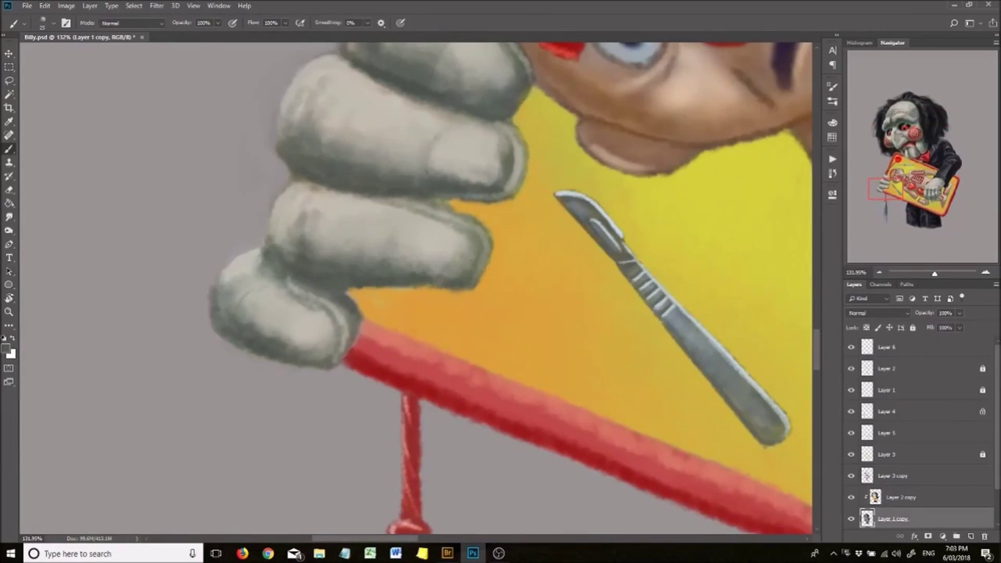
{"action": "scroll", "coordinate": [292, 178], "scroll_direction": "up", "scroll_amount": 1}
{"action": "scroll", "coordinate": [292, 179], "scroll_direction": "down", "scroll_amount": 4}
{"action": "scroll", "coordinate": [313, 258], "scroll_direction": "up", "scroll_amount": 4}
{"action": "key", "text": "alt+period"}
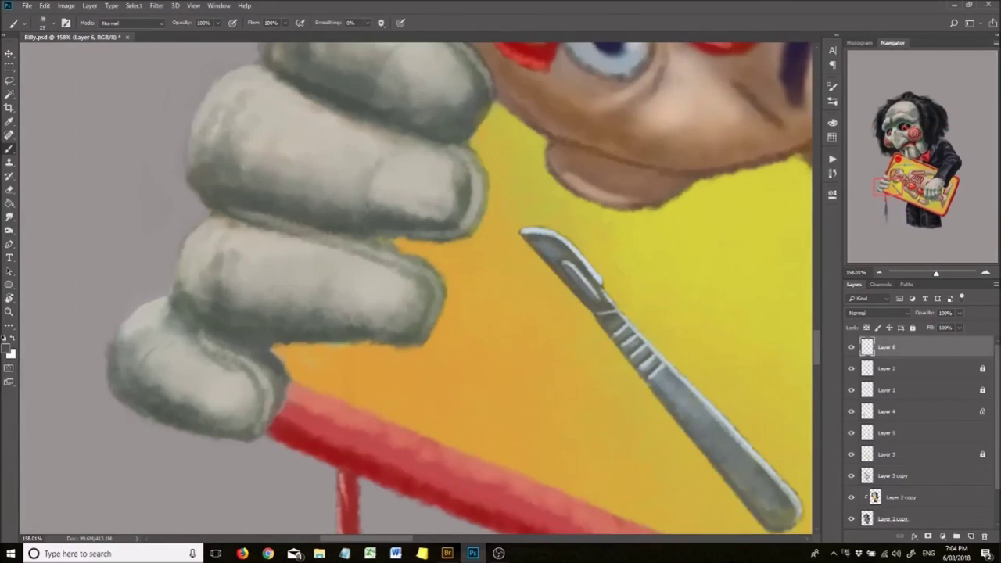
{"action": "scroll", "coordinate": [395, 237], "scroll_direction": "down", "scroll_amount": 4}
{"action": "scroll", "coordinate": [386, 351], "scroll_direction": "up", "scroll_amount": 4}
{"action": "key", "text": "alt+comma"}
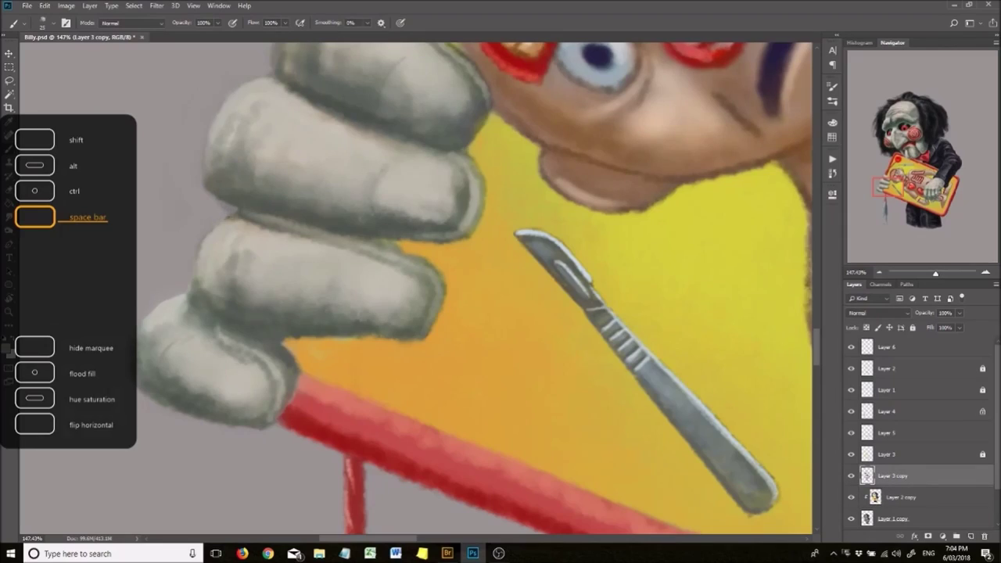
{"action": "scroll", "coordinate": [235, 216], "scroll_direction": "down", "scroll_amount": 4}
{"action": "scroll", "coordinate": [235, 216], "scroll_direction": "up", "scroll_amount": 4}
{"action": "scroll", "coordinate": [235, 217], "scroll_direction": "down", "scroll_amount": 4}
Add new Layer 7 in Multiply mode and paint cast shadows beneath the sleeve, across the patient's foot and ankle gap.
{"action": "key", "text": "ctrl+shift+alt+n"}
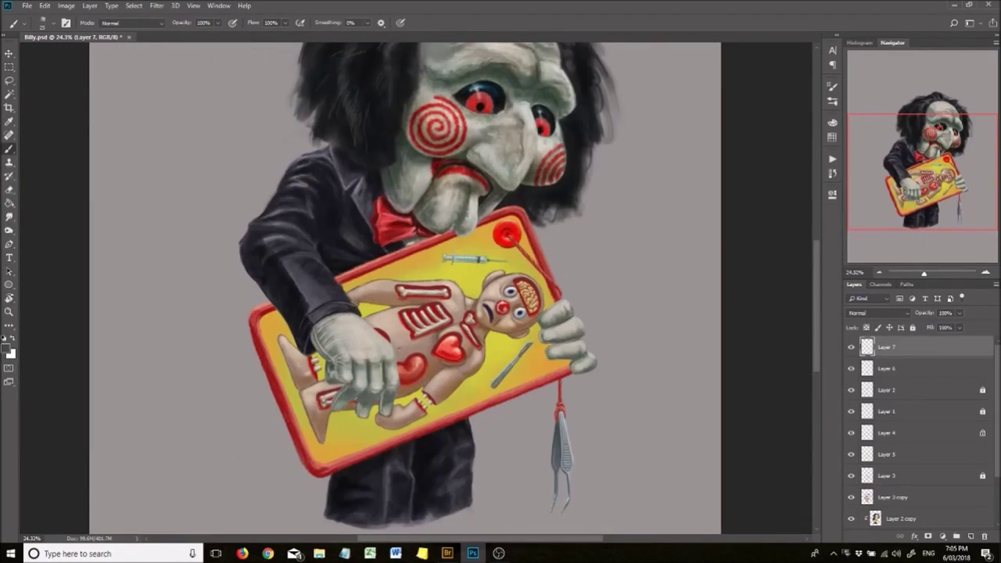
{"action": "scroll", "coordinate": [334, 353], "scroll_direction": "up", "scroll_amount": 4}
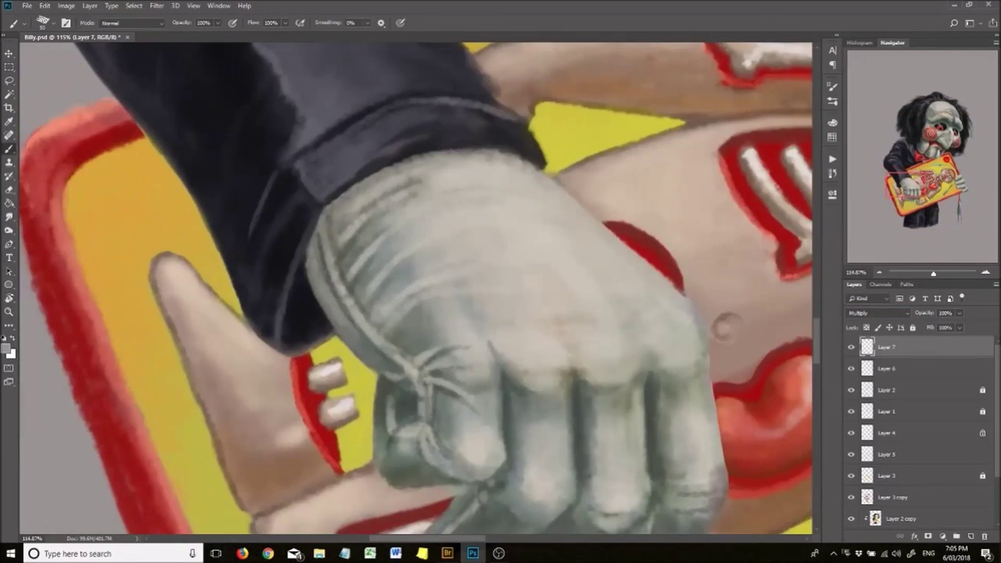
{"action": "scroll", "coordinate": [723, 327], "scroll_direction": "down", "scroll_amount": 3}
{"action": "scroll", "coordinate": [724, 327], "scroll_direction": "up", "scroll_amount": 4}
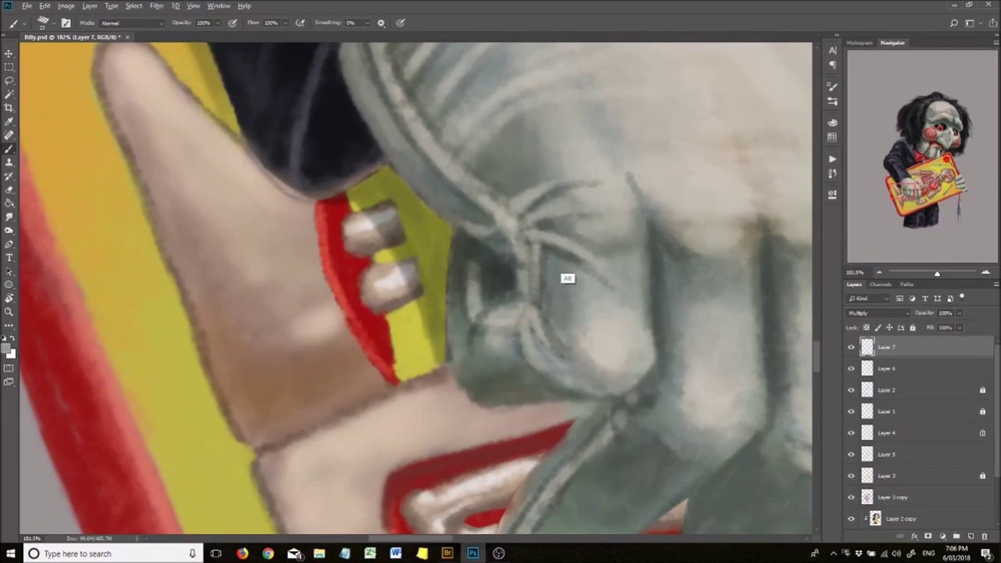
{"action": "scroll", "coordinate": [568, 277], "scroll_direction": "down", "scroll_amount": 2}
Paint shadows from the front glove's fingers onto the leg bone, the yellow background and the patient's hand on Layer 7.
{"action": "left_click_drag", "start_coordinate": [501, 313], "coordinate": [399, 227]}
{"action": "scroll", "coordinate": [501, 313], "scroll_direction": "up", "scroll_amount": 2}
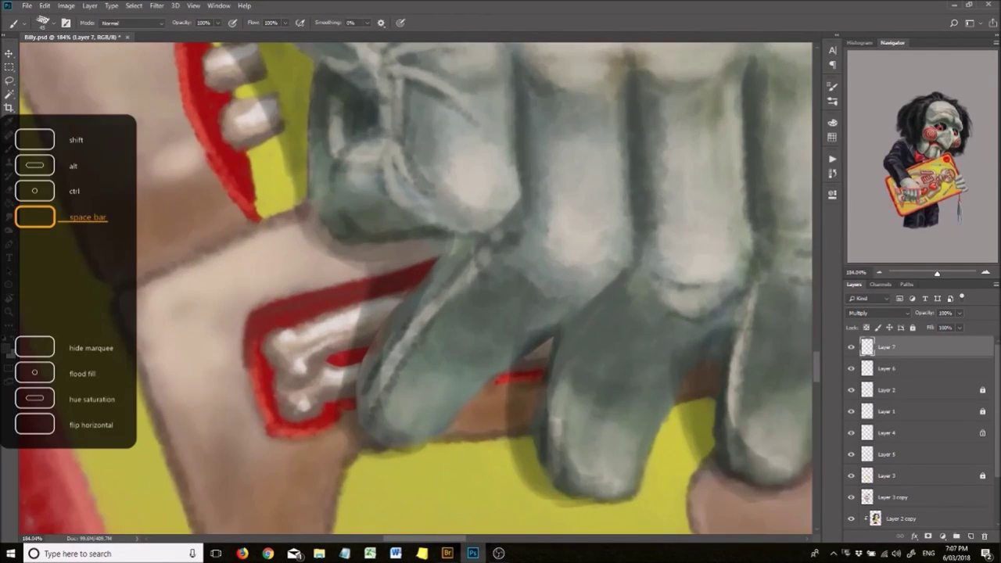
{"action": "left_click_drag", "start_coordinate": [489, 422], "coordinate": [363, 313]}
{"action": "scroll", "coordinate": [363, 313], "scroll_direction": "up", "scroll_amount": 1}
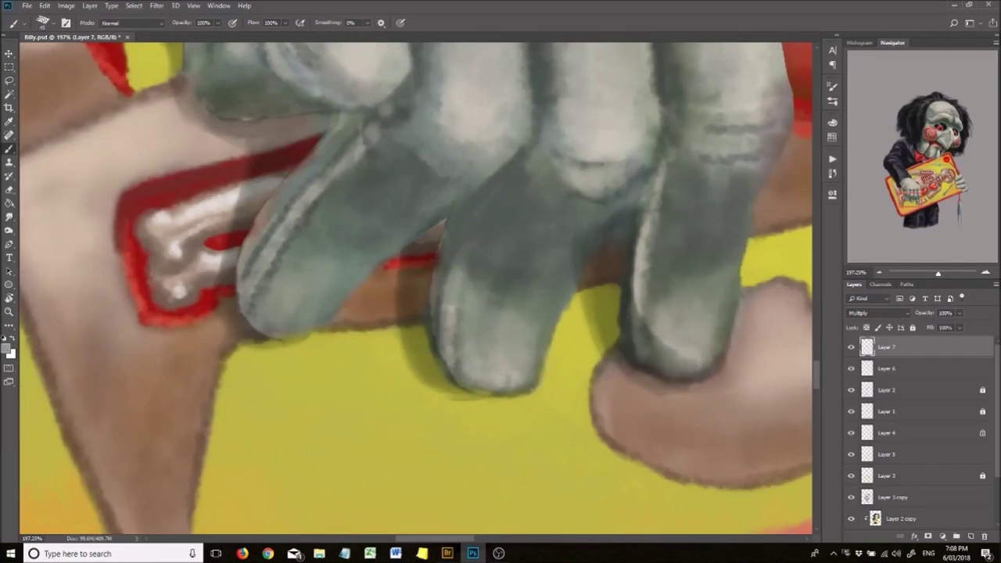
Paint a cast shadow beneath the red button and along the twisted wire down to the board's border.
{"action": "scroll", "coordinate": [500, 282], "scroll_direction": "down", "scroll_amount": 5}
{"action": "scroll", "coordinate": [543, 157], "scroll_direction": "up", "scroll_amount": 5}
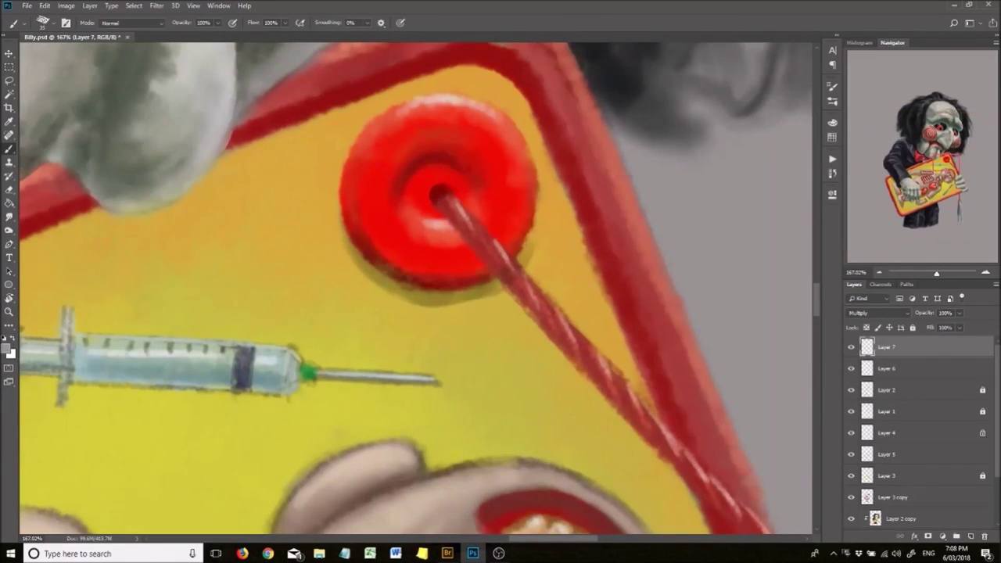
{"action": "scroll", "coordinate": [407, 102], "scroll_direction": "down", "scroll_amount": 3}
{"action": "scroll", "coordinate": [743, 110], "scroll_direction": "up", "scroll_amount": 2}
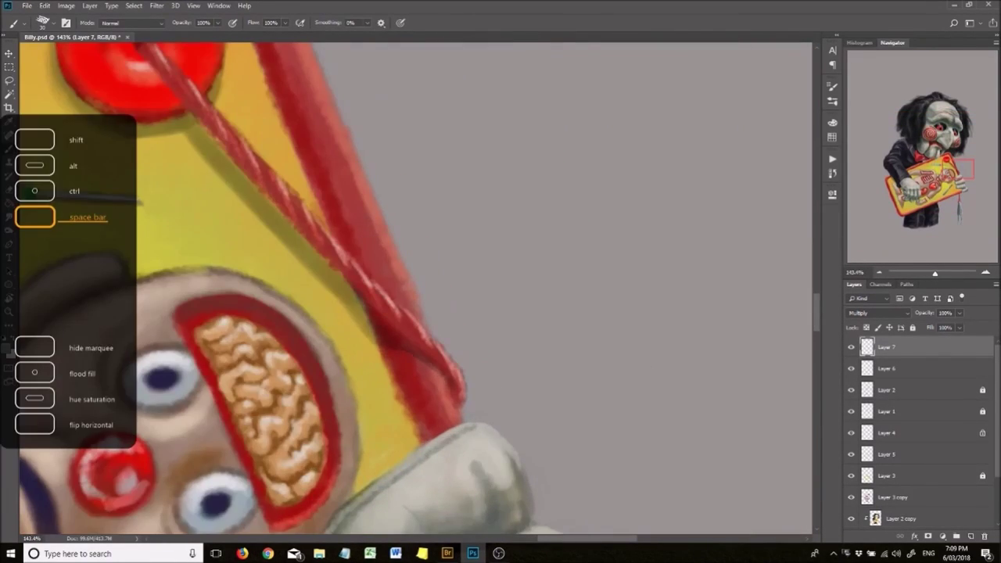
{"action": "scroll", "coordinate": [469, 376], "scroll_direction": "up", "scroll_amount": 2}
{"action": "left_click_drag", "start_coordinate": [470, 375], "coordinate": [462, 407]}
Shade the hanging red wire, its knot and the upper end of the tweezers on Layer 7.
{"action": "scroll", "coordinate": [501, 281], "scroll_direction": "down", "scroll_amount": 3}
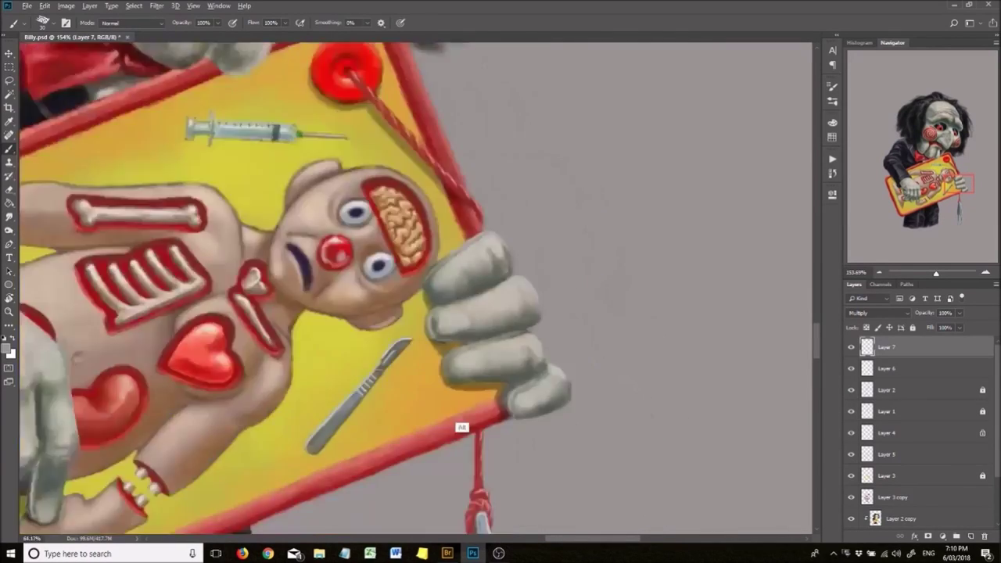
{"action": "scroll", "coordinate": [470, 438], "scroll_direction": "up", "scroll_amount": 2}
{"action": "left_click_drag", "start_coordinate": [454, 469], "coordinate": [454, 187]}
{"action": "scroll", "coordinate": [440, 229], "scroll_direction": "up", "scroll_amount": 3}
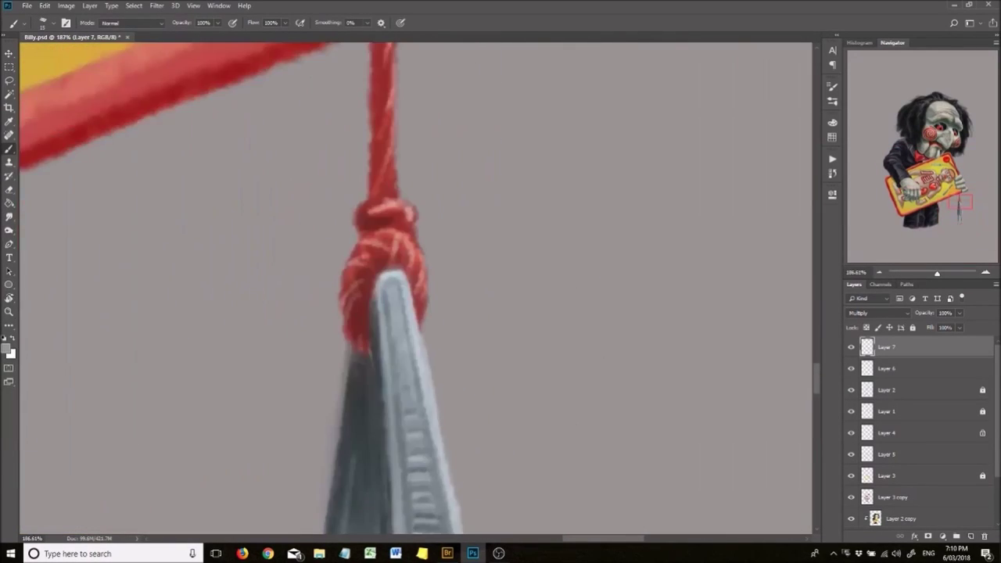
{"action": "left_click_drag", "start_coordinate": [447, 133], "coordinate": [447, 179]}
{"action": "scroll", "coordinate": [447, 179], "scroll_direction": "up", "scroll_amount": 2}
{"action": "scroll", "coordinate": [501, 282], "scroll_direction": "down", "scroll_amount": 4}
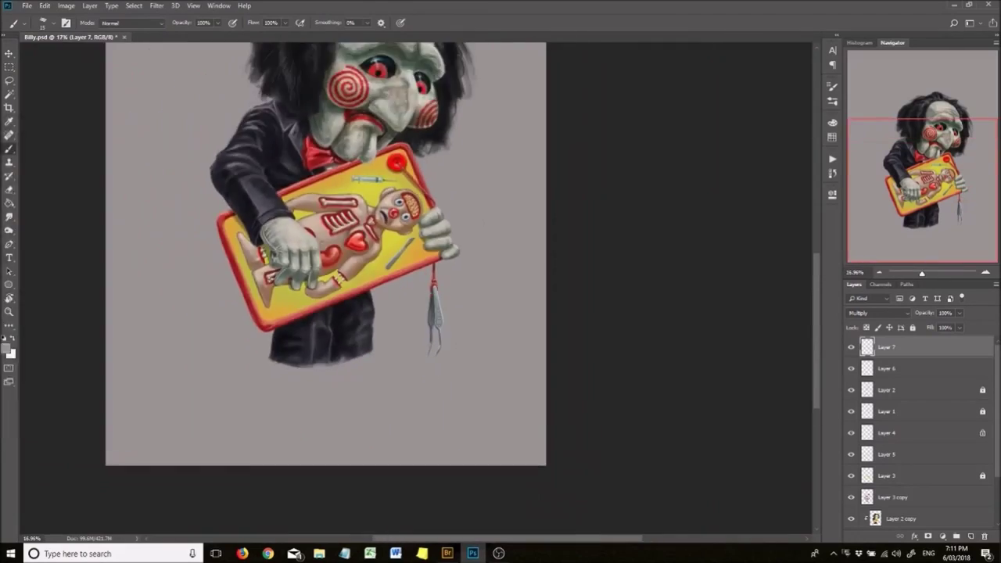
Deepen the shadows the gripping fingers cast on the orange background and red border, and darken the wire beneath the border.
{"action": "scroll", "coordinate": [341, 269], "scroll_direction": "up", "scroll_amount": 4}
{"action": "scroll", "coordinate": [414, 290], "scroll_direction": "down", "scroll_amount": 3}
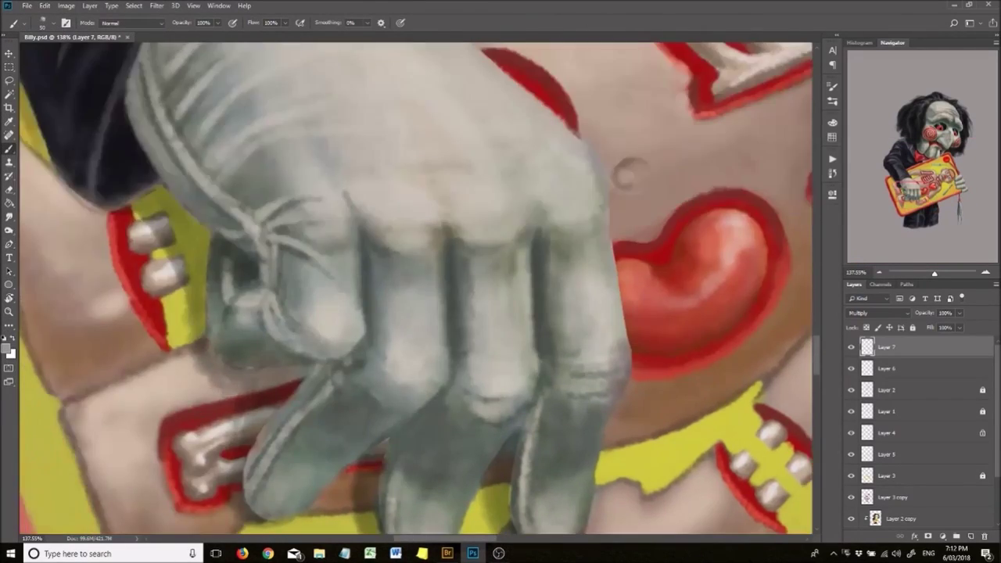
{"action": "scroll", "coordinate": [414, 289], "scroll_direction": "up", "scroll_amount": 1}
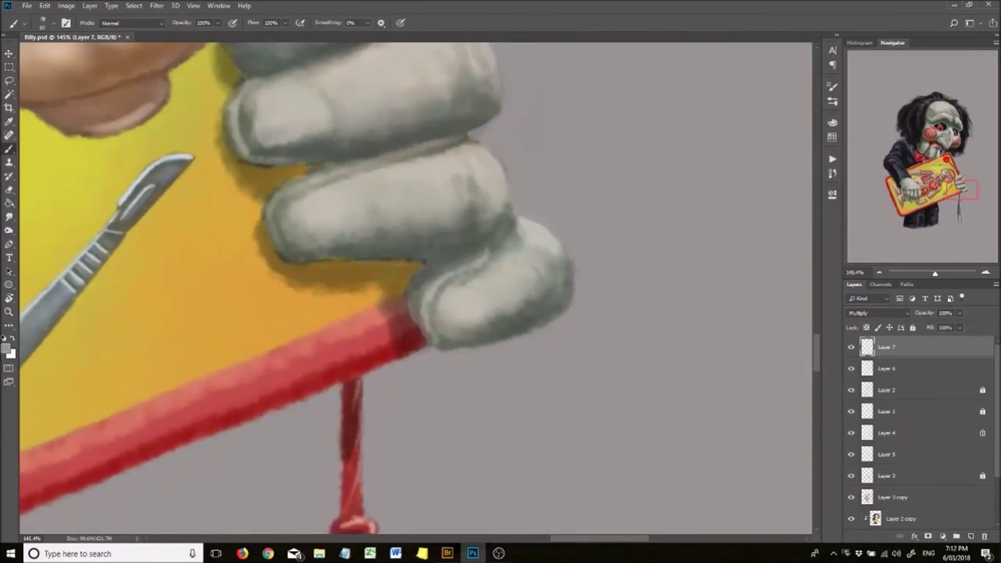
{"action": "scroll", "coordinate": [438, 313], "scroll_direction": "down", "scroll_amount": 1}
{"action": "left_click_drag", "start_coordinate": [438, 313], "coordinate": [621, 216]}
{"action": "scroll", "coordinate": [500, 282], "scroll_direction": "down", "scroll_amount": 4}
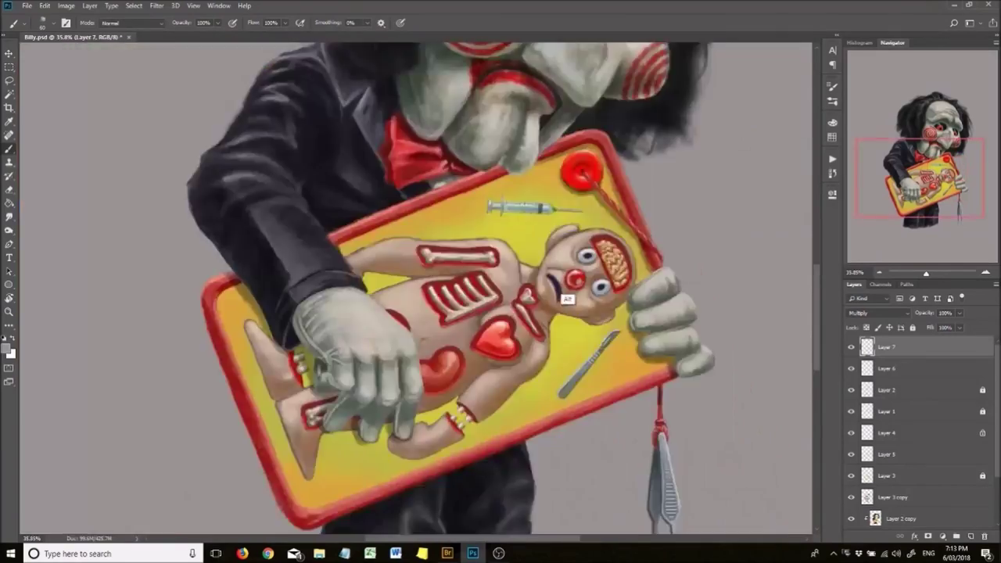
Paint the chin's cast shadow over the board's red border and the yellow area beneath it on Layer 7.
{"action": "scroll", "coordinate": [500, 281], "scroll_direction": "up", "scroll_amount": 5}
{"action": "scroll", "coordinate": [415, 290], "scroll_direction": "down", "scroll_amount": 2}
{"action": "scroll", "coordinate": [414, 290], "scroll_direction": "down", "scroll_amount": 2}
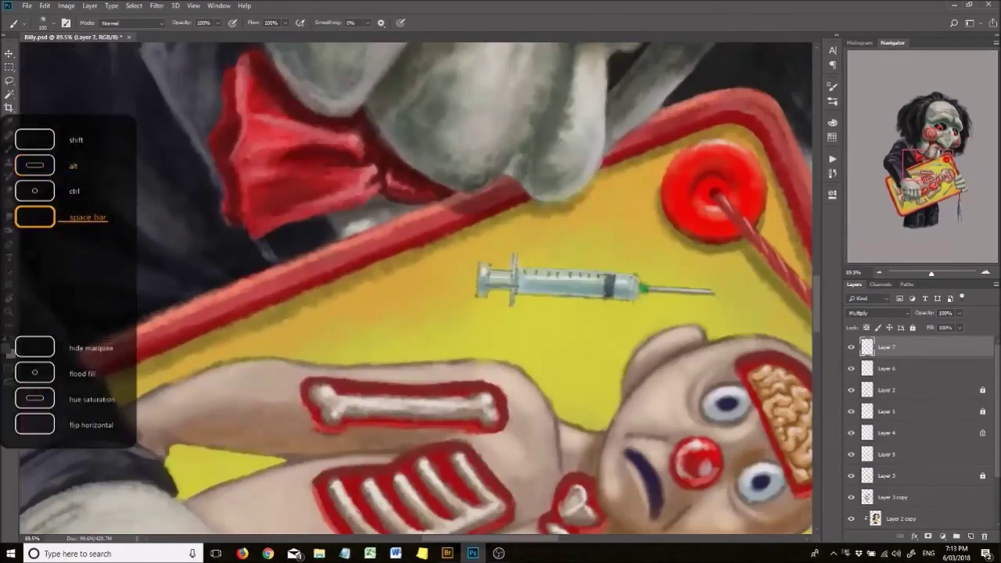
{"action": "scroll", "coordinate": [415, 290], "scroll_direction": "up", "scroll_amount": 2}
{"action": "scroll", "coordinate": [415, 290], "scroll_direction": "down", "scroll_amount": 3}
Strengthen the soft shadows beside the dark sleeve and around the gripping fingertips on Layer 7.
{"action": "scroll", "coordinate": [699, 374], "scroll_direction": "up", "scroll_amount": 4}
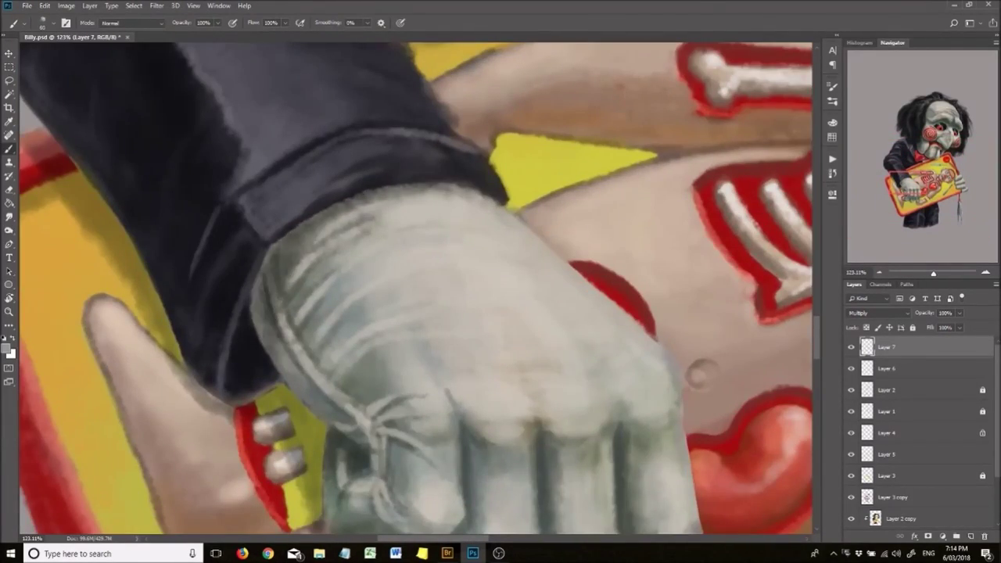
{"action": "scroll", "coordinate": [313, 340], "scroll_direction": "down", "scroll_amount": 3}
{"action": "scroll", "coordinate": [313, 340], "scroll_direction": "up", "scroll_amount": 3}
{"action": "scroll", "coordinate": [425, 328], "scroll_direction": "down", "scroll_amount": 3}
{"action": "scroll", "coordinate": [424, 329], "scroll_direction": "up", "scroll_amount": 4}
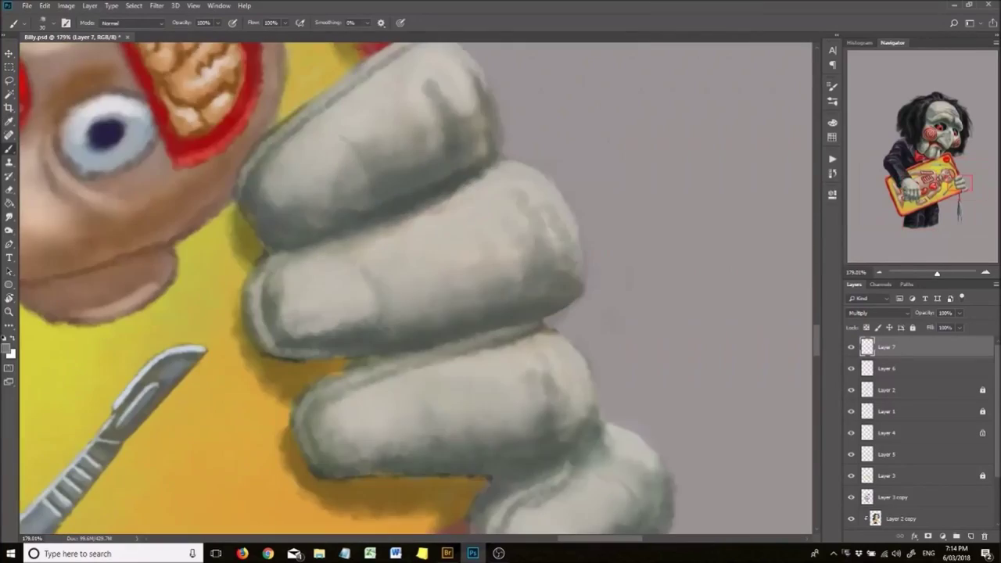
Paint yellow reflected light along the undersides of the nose and spiral cheek on Layer 8, softening it with the Eraser.
{"action": "scroll", "coordinate": [415, 289], "scroll_direction": "down", "scroll_amount": 6}
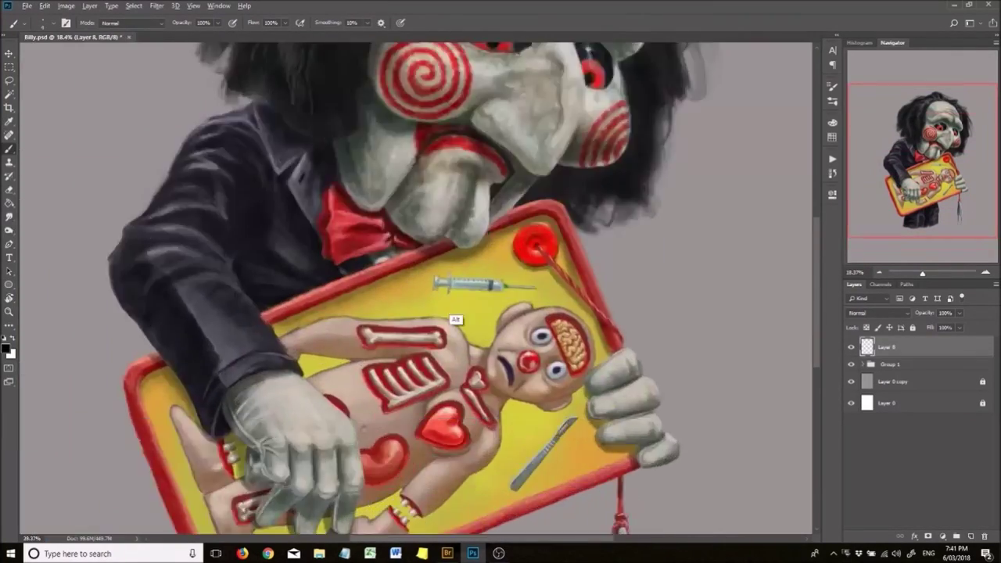
{"action": "scroll", "coordinate": [431, 313], "scroll_direction": "up", "scroll_amount": 4}
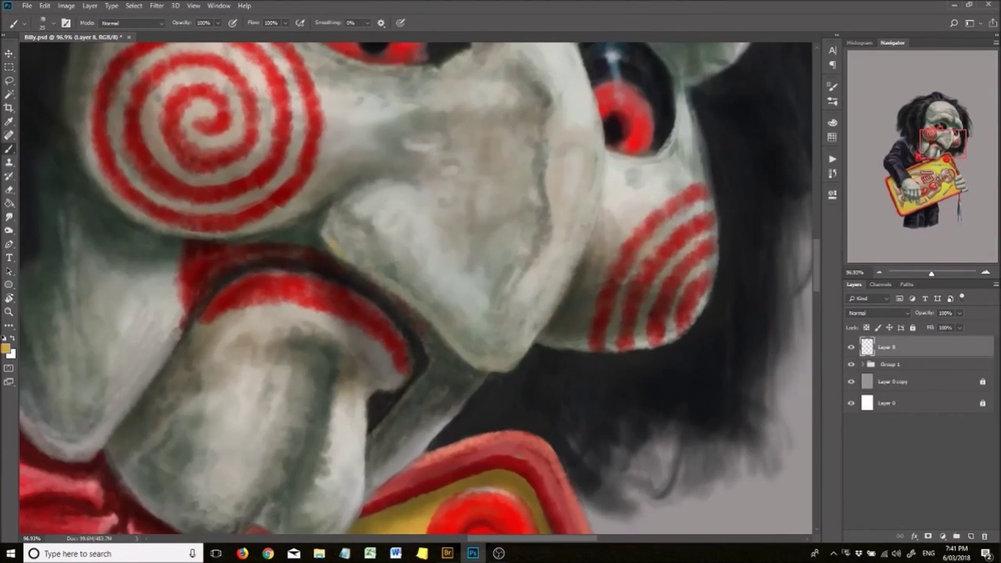
{"action": "scroll", "coordinate": [415, 289], "scroll_direction": "down", "scroll_amount": 4}
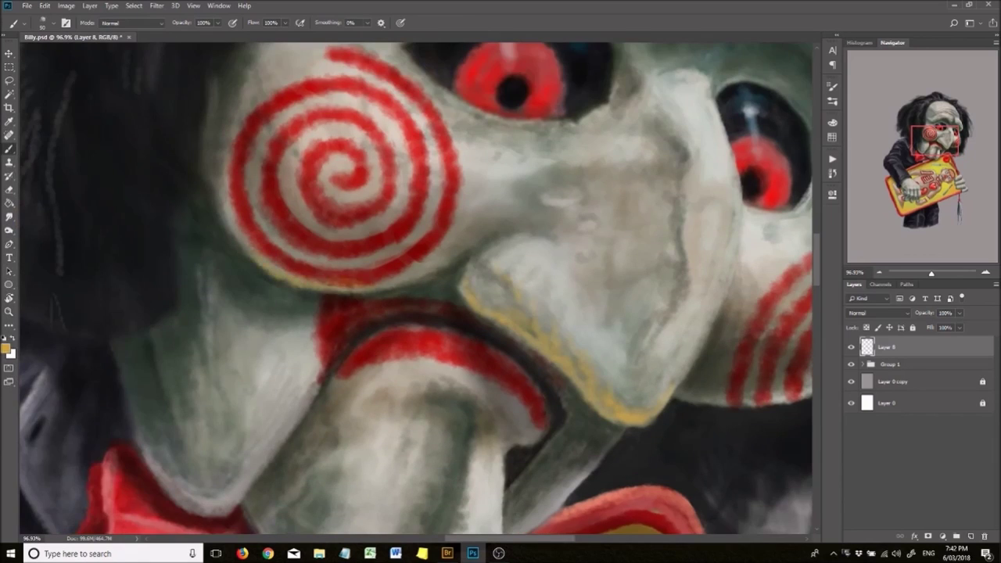
{"action": "scroll", "coordinate": [415, 289], "scroll_direction": "up", "scroll_amount": 4}
{"action": "key", "text": "e"}
{"action": "scroll", "coordinate": [415, 290], "scroll_direction": "up", "scroll_amount": 1}
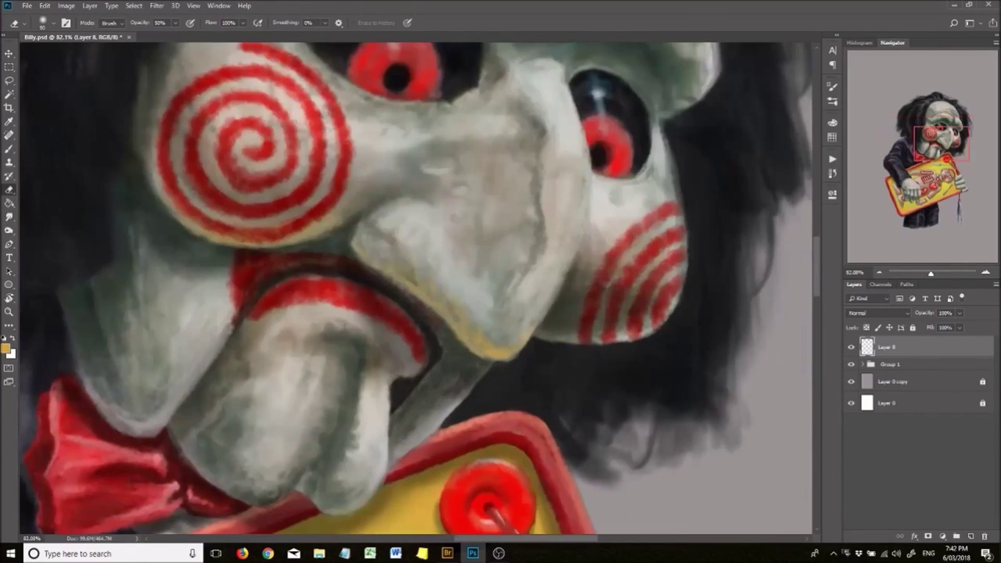
Extend the board's yellow reflection along the far cheek, chin and jaw on Layer 8, adding red tints near the bow tie.
{"action": "left_click_drag", "start_coordinate": [415, 289], "coordinate": [470, 203]}
{"action": "left_click", "coordinate": [865, 365]}
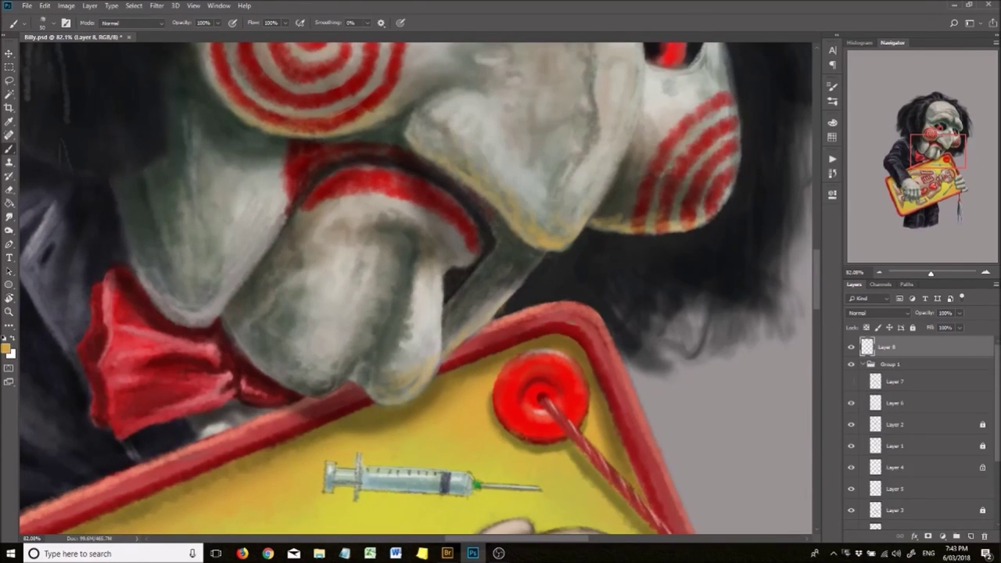
{"action": "left_click", "coordinate": [865, 364]}
{"action": "left_click", "coordinate": [892, 346]}
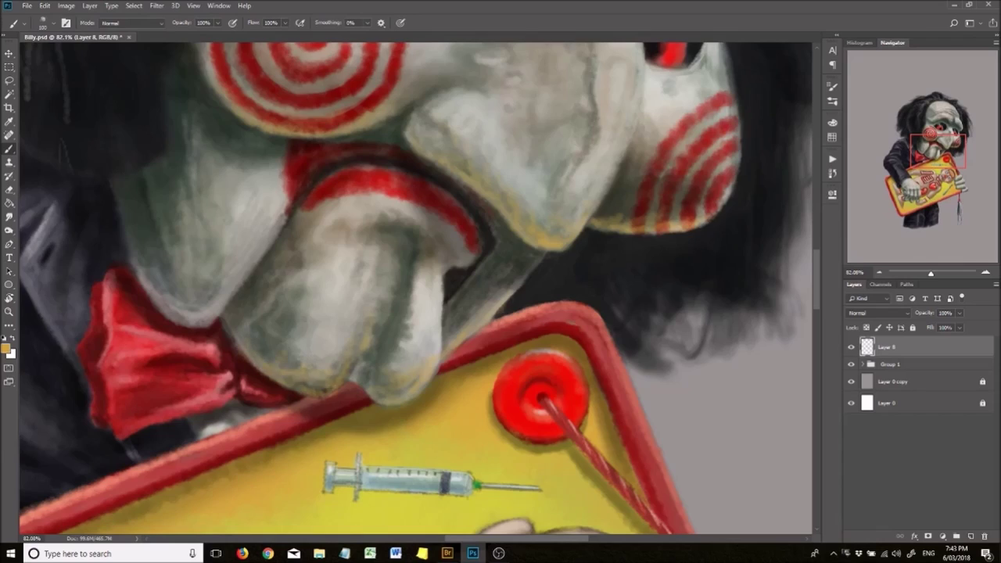
{"action": "key", "text": "ctrl+0"}
{"action": "scroll", "coordinate": [415, 289], "scroll_direction": "up", "scroll_amount": 3}
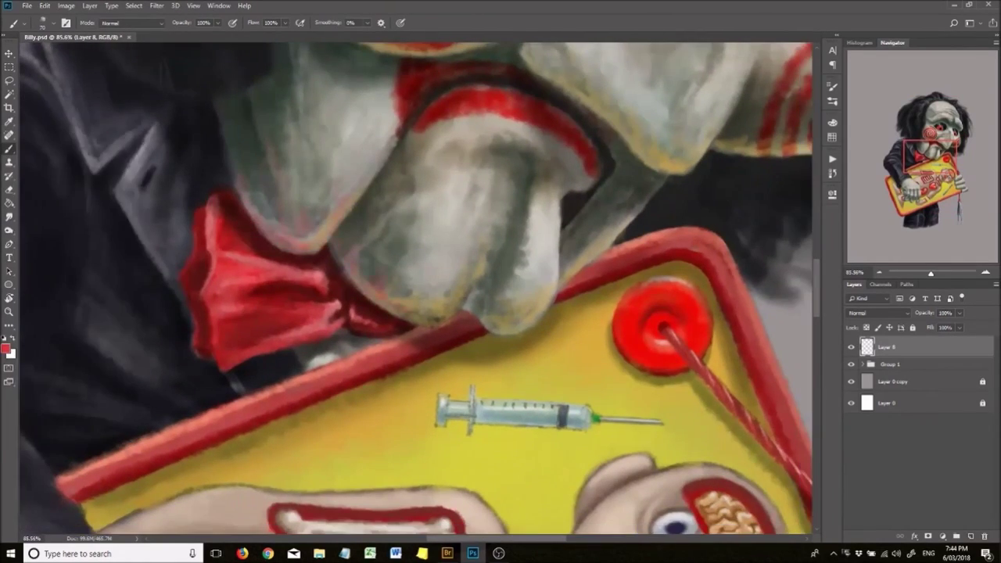
Work warm orange and yellow reflected light from the board into the gloves on Layer 8.
{"action": "key", "text": "ctrl+0"}
{"action": "scroll", "coordinate": [414, 290], "scroll_direction": "up", "scroll_amount": 3}
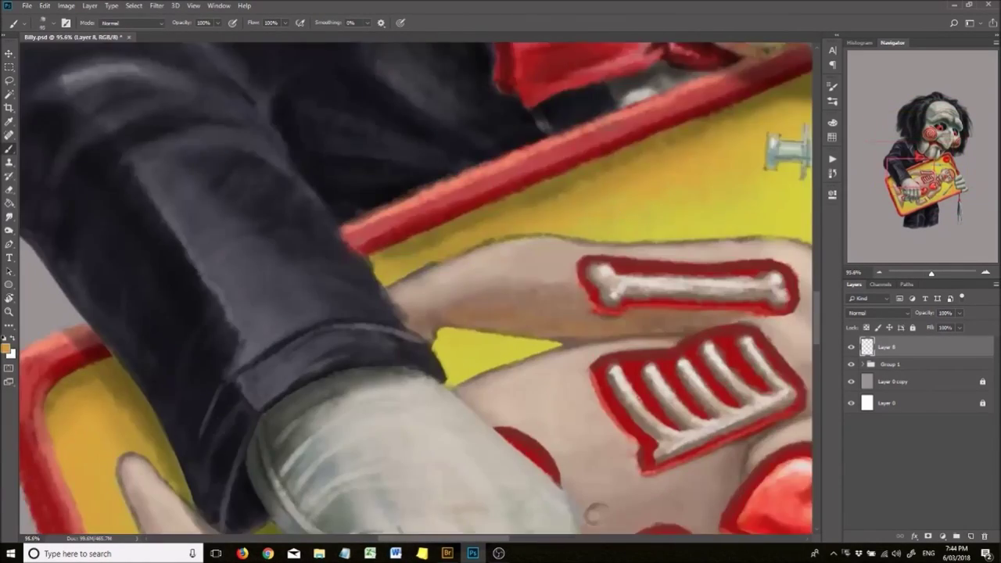
{"action": "scroll", "coordinate": [414, 289], "scroll_direction": "down", "scroll_amount": 2}
{"action": "scroll", "coordinate": [415, 289], "scroll_direction": "up", "scroll_amount": 3}
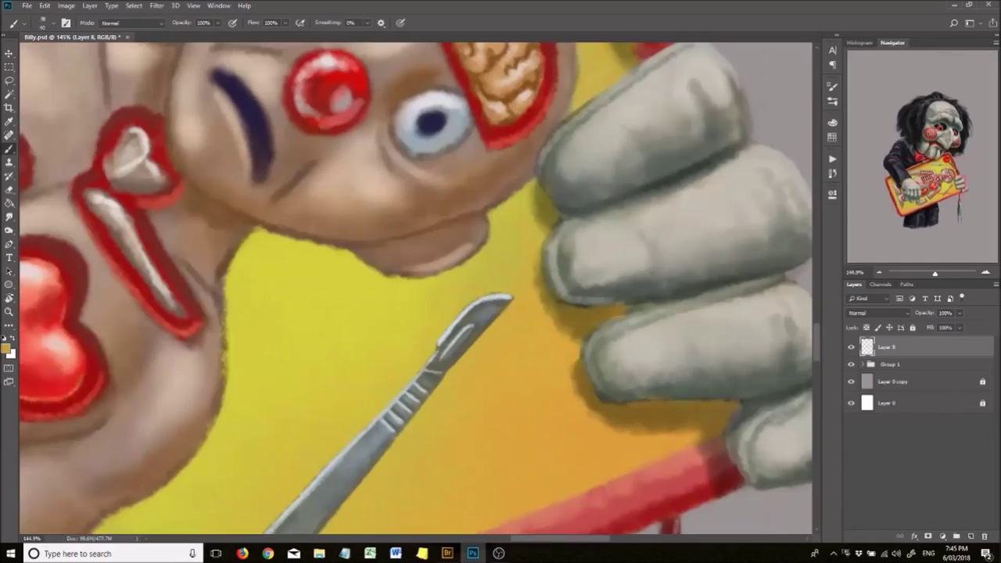
{"action": "scroll", "coordinate": [414, 289], "scroll_direction": "down", "scroll_amount": 4}
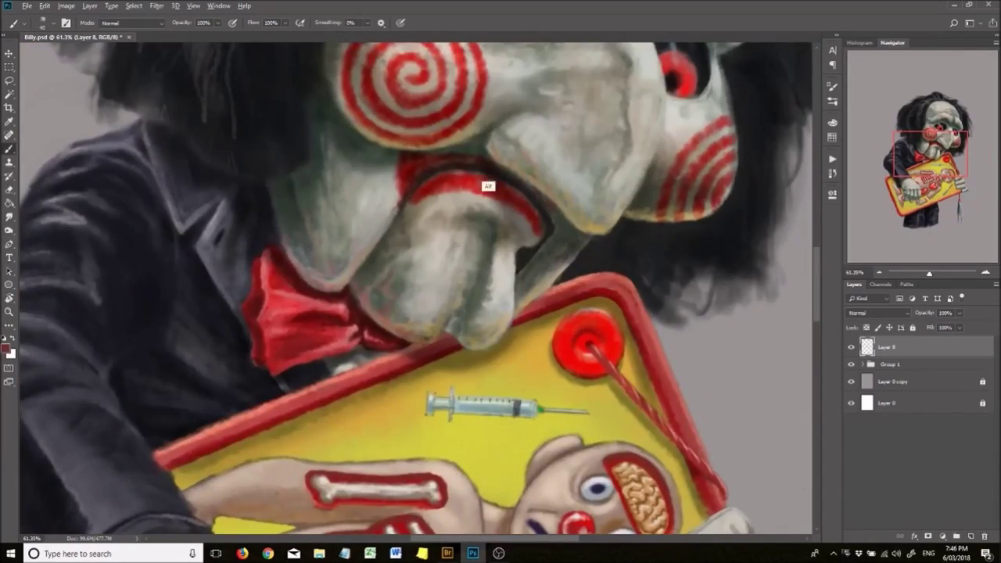
Add subtle yellow reflected light around the mouth and beneath the puppet's brows on Layer 8.
{"action": "scroll", "coordinate": [415, 289], "scroll_direction": "down", "scroll_amount": 1}
{"action": "scroll", "coordinate": [414, 289], "scroll_direction": "down", "scroll_amount": 2}
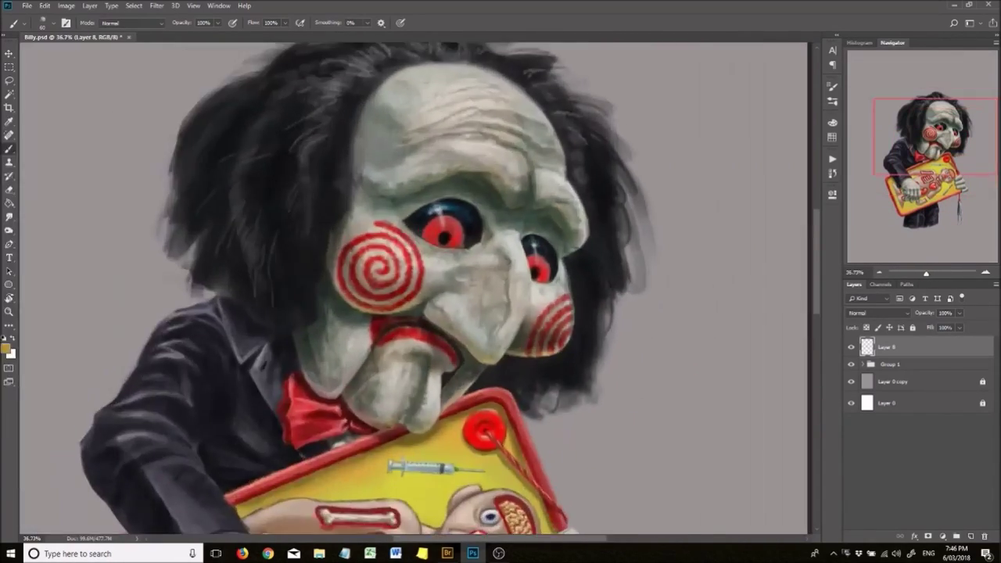
{"action": "scroll", "coordinate": [415, 290], "scroll_direction": "up", "scroll_amount": 4}
{"action": "scroll", "coordinate": [415, 290], "scroll_direction": "down", "scroll_amount": 3}
{"action": "scroll", "coordinate": [500, 352], "scroll_direction": "down", "scroll_amount": 3}
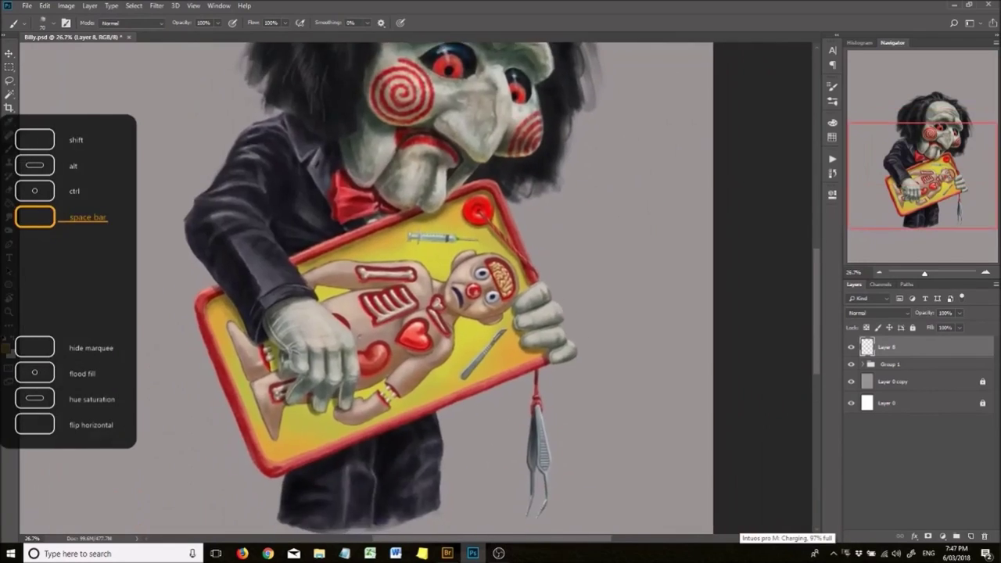
{"action": "scroll", "coordinate": [477, 352], "scroll_direction": "up", "scroll_amount": 4}
{"action": "left_click_drag", "start_coordinate": [500, 352], "coordinate": [469, 430]}
{"action": "scroll", "coordinate": [391, 411], "scroll_direction": "down", "scroll_amount": 3}
{"action": "left_click_drag", "start_coordinate": [470, 235], "coordinate": [391, 485]}
Create Layer 9 and paint light grey highlights on the hair strands and wrinkled forehead.
{"action": "key", "text": "ctrl+alt+shift+n"}
{"action": "scroll", "coordinate": [431, 125], "scroll_direction": "up", "scroll_amount": 3}
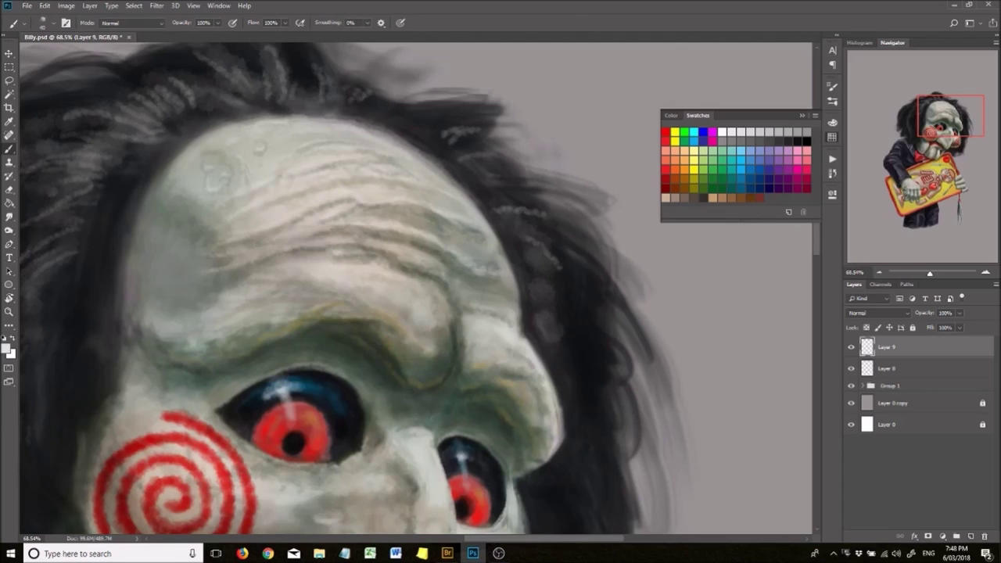
{"action": "scroll", "coordinate": [384, 305], "scroll_direction": "down", "scroll_amount": 5}
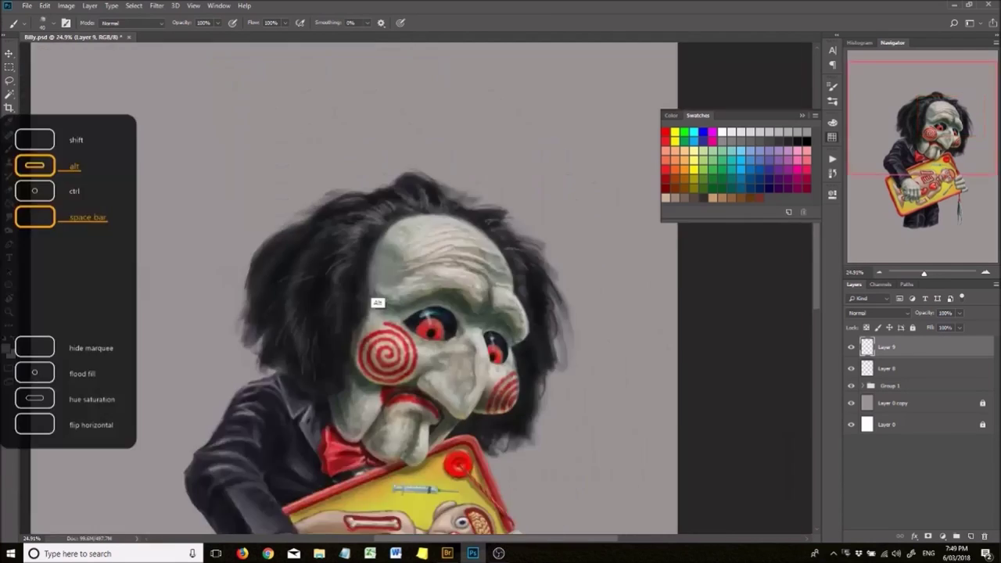
{"action": "scroll", "coordinate": [384, 306], "scroll_direction": "up", "scroll_amount": 5}
{"action": "mouse_move", "coordinate": [302, 381]}
{"action": "left_mouse_down"}
{"action": "mouse_move", "coordinate": [287, 264]}
{"action": "mouse_move", "coordinate": [267, 463]}
{"action": "mouse_move", "coordinate": [213, 327]}
{"action": "left_mouse_up"}
Paint near-white highlights on the puppet's cheeks, nose and red eyes on Layer 9.
{"action": "left_click_drag", "start_coordinate": [516, 319], "coordinate": [589, 96]}
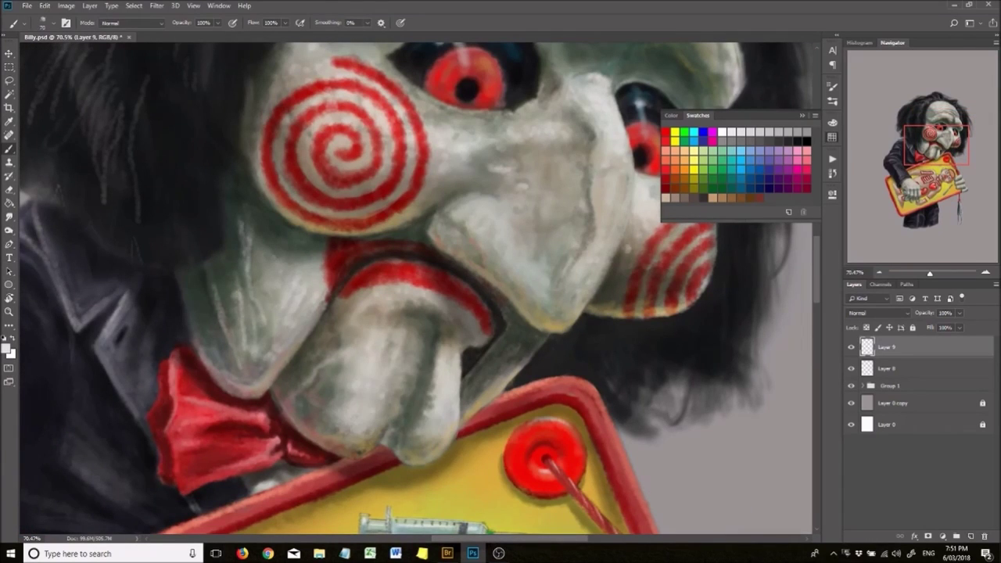
{"action": "scroll", "coordinate": [321, 188], "scroll_direction": "up", "scroll_amount": 3}
{"action": "scroll", "coordinate": [321, 188], "scroll_direction": "down", "scroll_amount": 5}
{"action": "scroll", "coordinate": [321, 188], "scroll_direction": "up", "scroll_amount": 6}
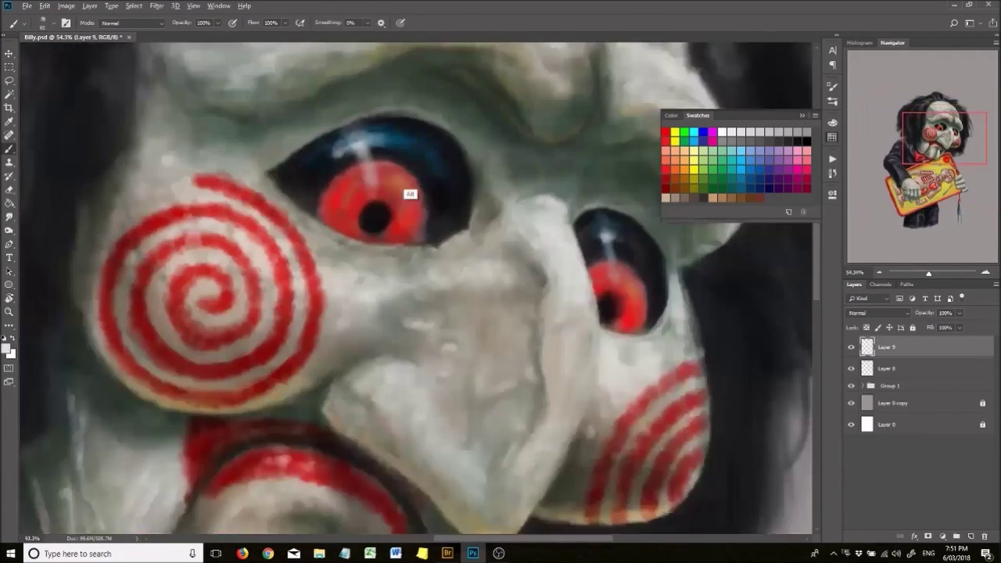
{"action": "scroll", "coordinate": [501, 282], "scroll_direction": "down", "scroll_amount": 1}
{"action": "scroll", "coordinate": [615, 375], "scroll_direction": "down", "scroll_amount": 4}
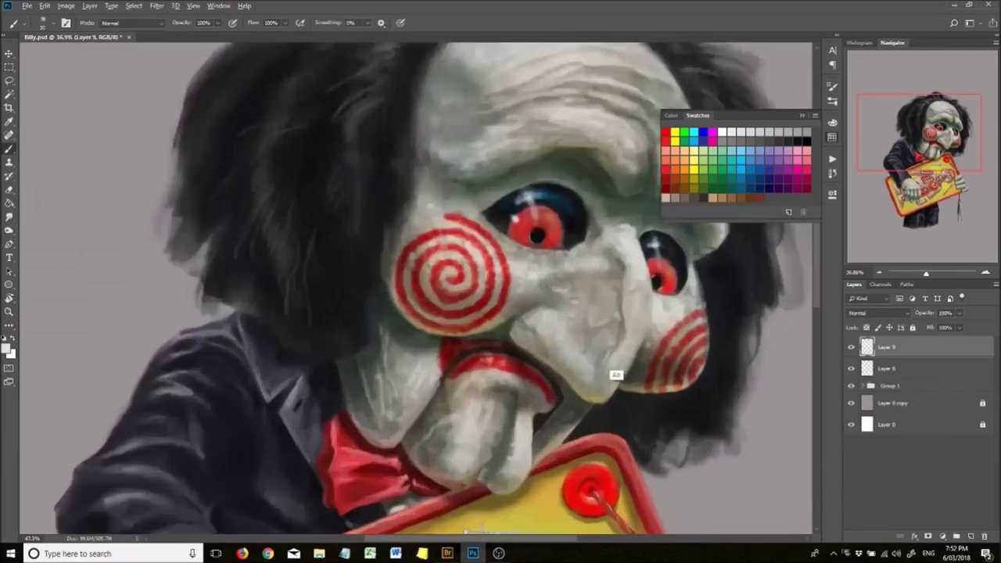
Brighten the jaw, chin and lower lip, and pick out the bow tie folds and lapel edges with light strokes on Layer 9.
{"action": "scroll", "coordinate": [531, 381], "scroll_direction": "up", "scroll_amount": 2}
{"action": "scroll", "coordinate": [501, 313], "scroll_direction": "down", "scroll_amount": 3}
{"action": "scroll", "coordinate": [501, 313], "scroll_direction": "up", "scroll_amount": 4}
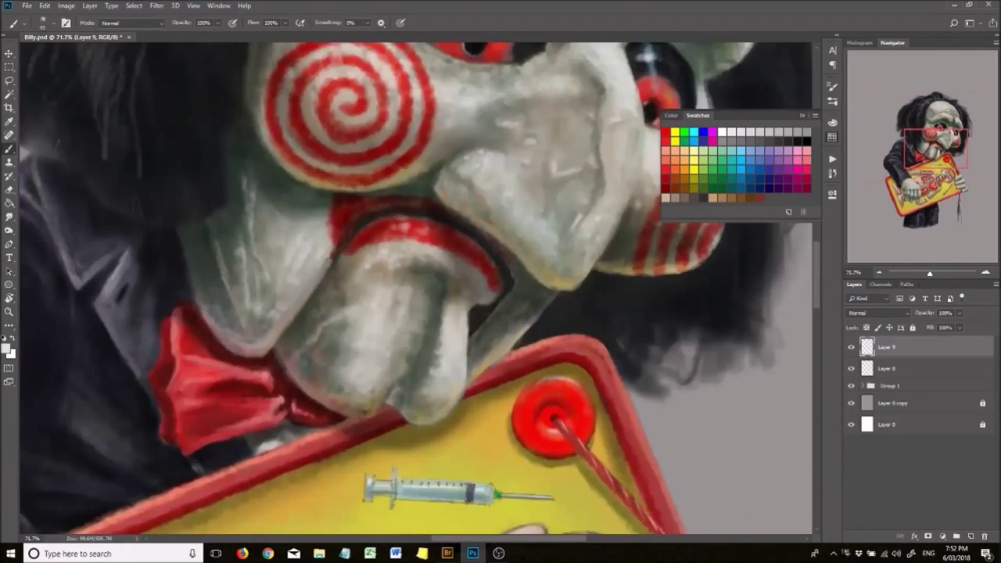
{"action": "scroll", "coordinate": [419, 291], "scroll_direction": "down", "scroll_amount": 1}
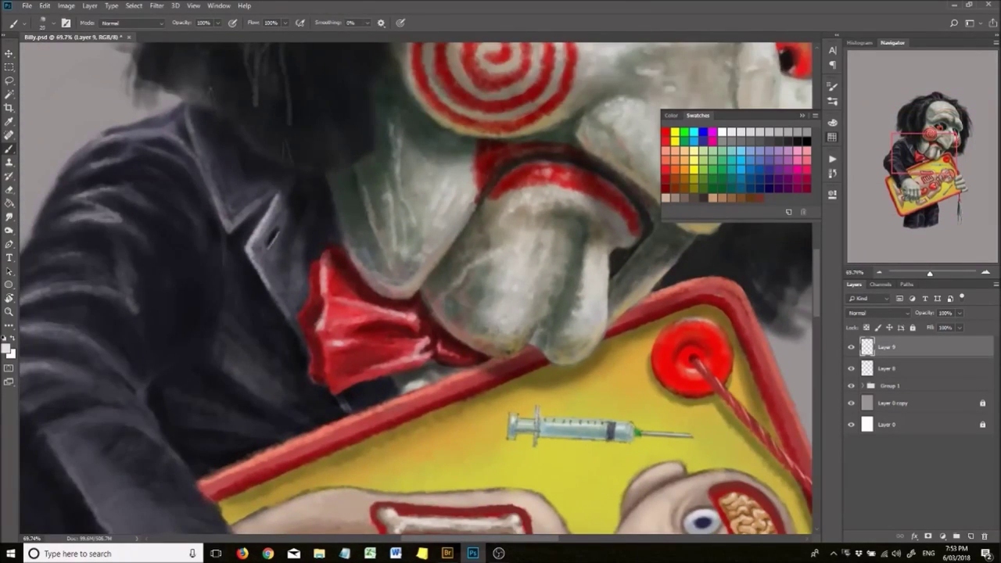
{"action": "scroll", "coordinate": [415, 289], "scroll_direction": "down", "scroll_amount": 3}
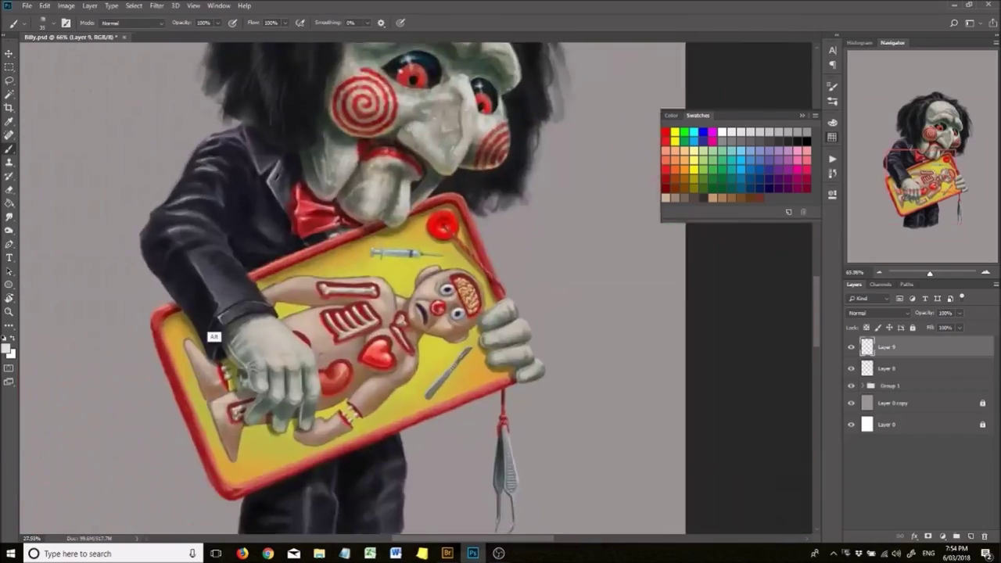
Add light highlights to the jacket sleeve, the board's red wire and the gloved fingers gripping the board's edge.
{"action": "scroll", "coordinate": [415, 289], "scroll_direction": "up", "scroll_amount": 3}
{"action": "scroll", "coordinate": [415, 290], "scroll_direction": "down", "scroll_amount": 4}
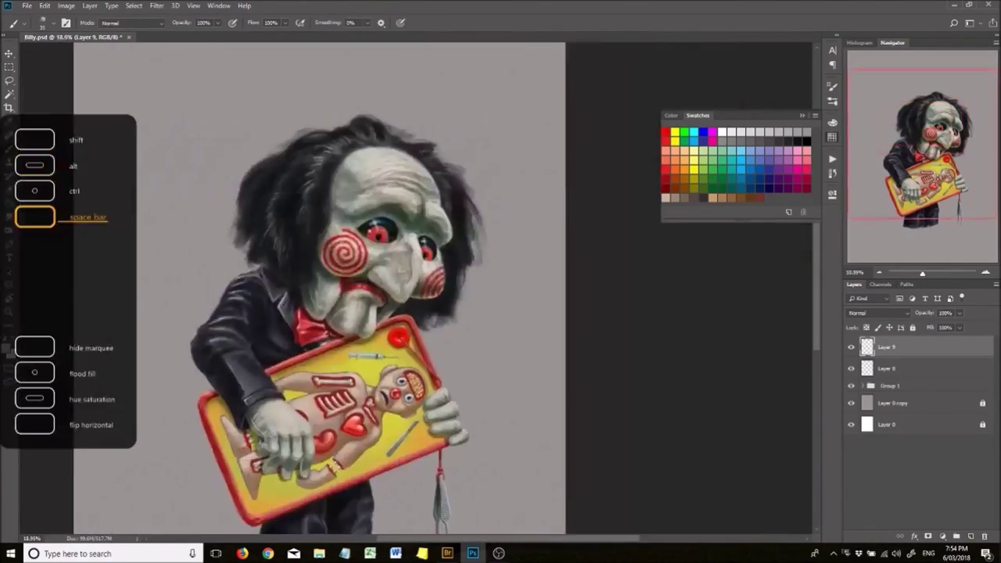
{"action": "scroll", "coordinate": [415, 290], "scroll_direction": "up", "scroll_amount": 2}
{"action": "scroll", "coordinate": [282, 411], "scroll_direction": "up", "scroll_amount": 4}
{"action": "scroll", "coordinate": [415, 290], "scroll_direction": "down", "scroll_amount": 4}
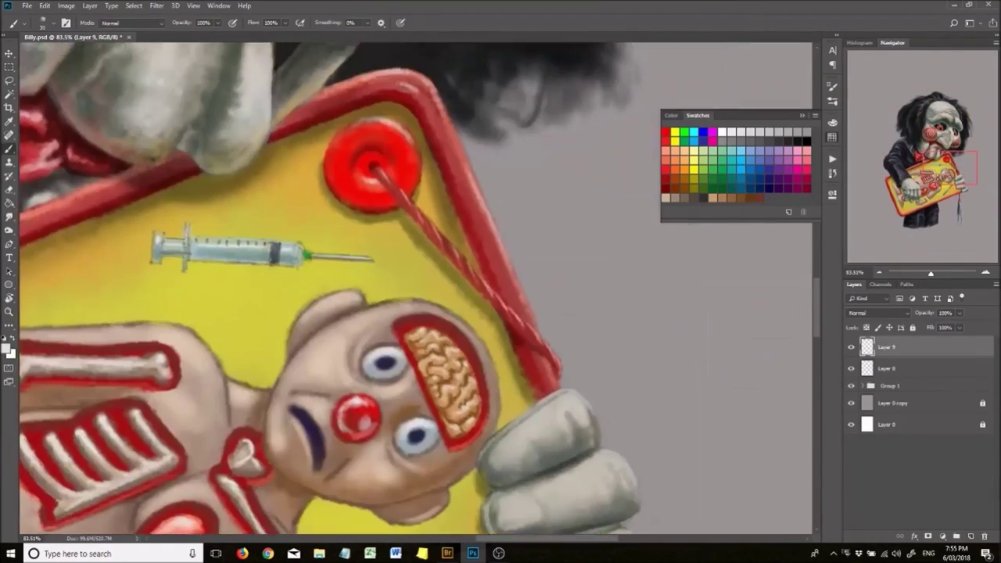
{"action": "scroll", "coordinate": [415, 289], "scroll_direction": "up", "scroll_amount": 2}
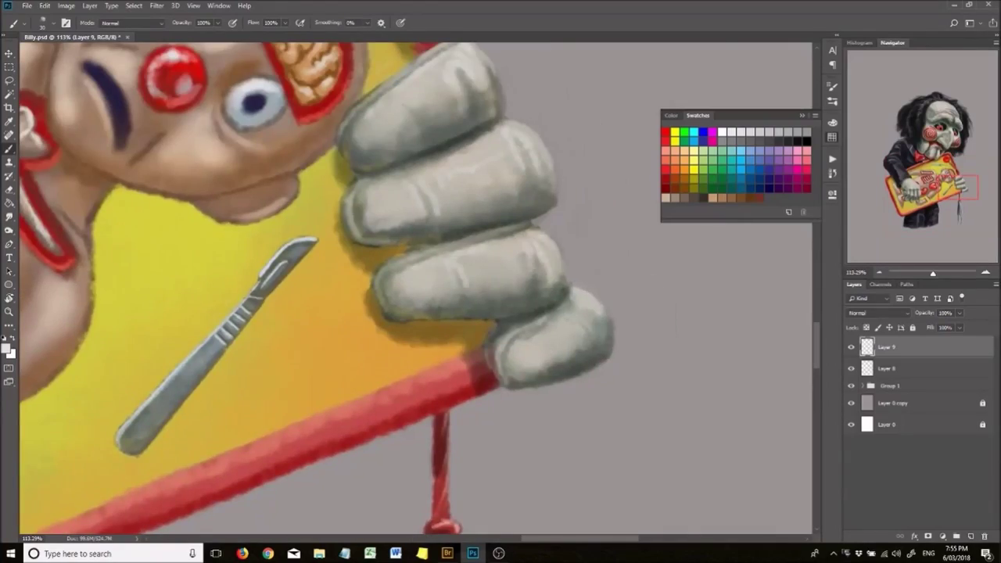
Highlight the knuckles and seams of the glove resting on the board, and the edges of its cuff and sleeve.
{"action": "scroll", "coordinate": [541, 317], "scroll_direction": "down", "scroll_amount": 3}
{"action": "scroll", "coordinate": [542, 317], "scroll_direction": "up", "scroll_amount": 3}
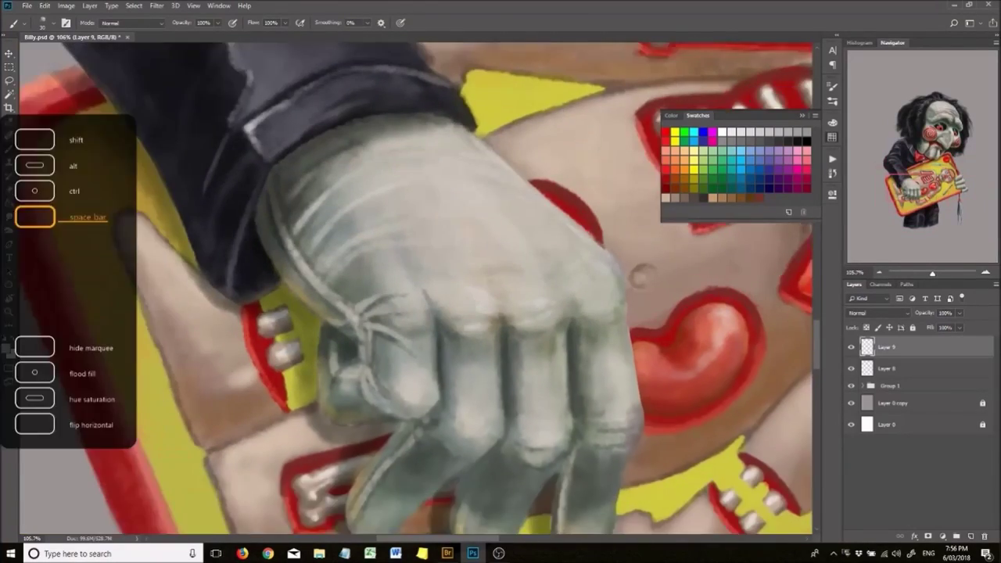
{"action": "scroll", "coordinate": [541, 317], "scroll_direction": "down", "scroll_amount": 5}
{"action": "scroll", "coordinate": [498, 139], "scroll_direction": "up", "scroll_amount": 6}
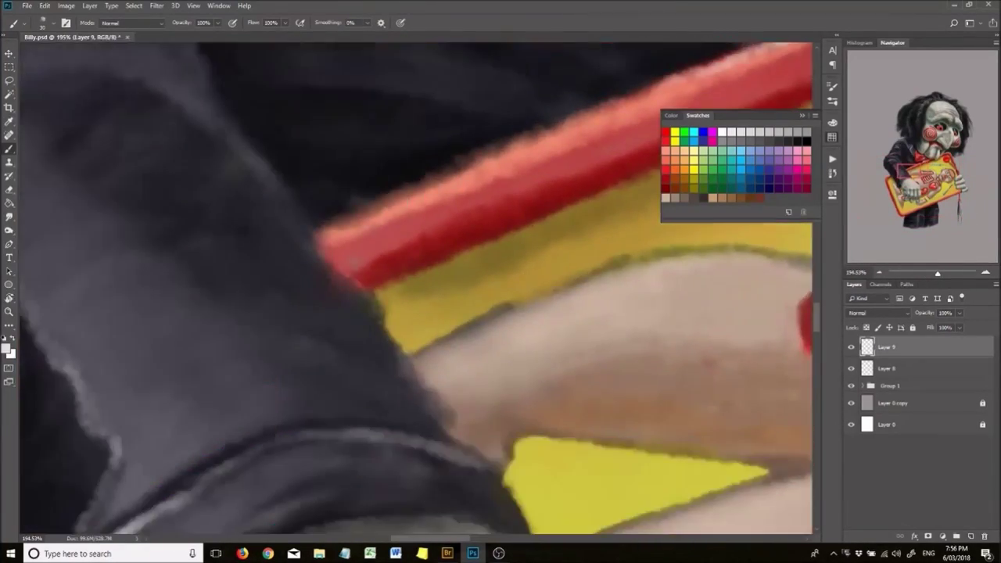
Paint crisp highlights on the hanging tweezers, knot and wire, and along the scalpel and the board's lower red border.
{"action": "scroll", "coordinate": [415, 289], "scroll_direction": "down", "scroll_amount": 10}
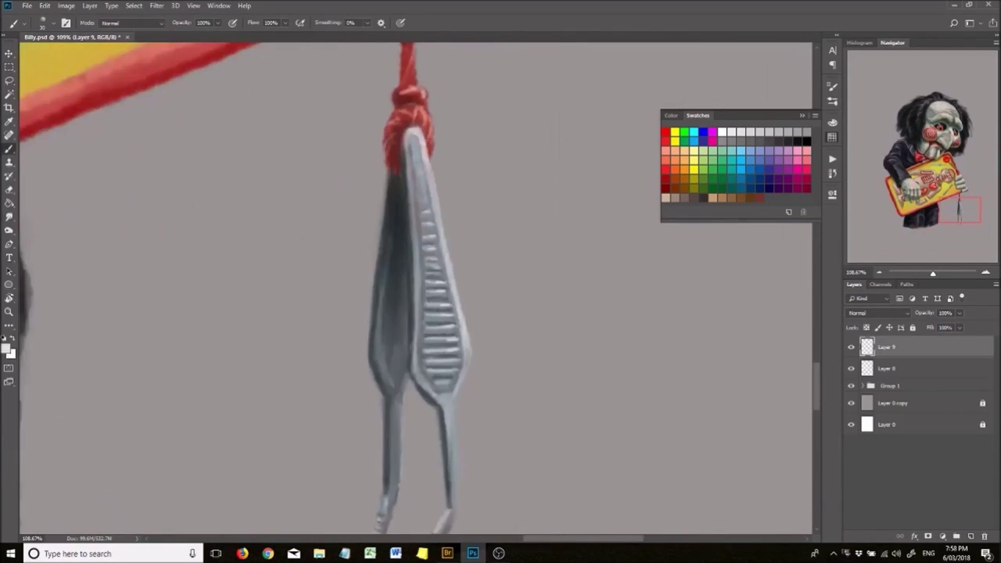
{"action": "scroll", "coordinate": [443, 276], "scroll_direction": "up", "scroll_amount": 5}
{"action": "scroll", "coordinate": [443, 276], "scroll_direction": "down", "scroll_amount": 3}
{"action": "scroll", "coordinate": [443, 275], "scroll_direction": "up", "scroll_amount": 3}
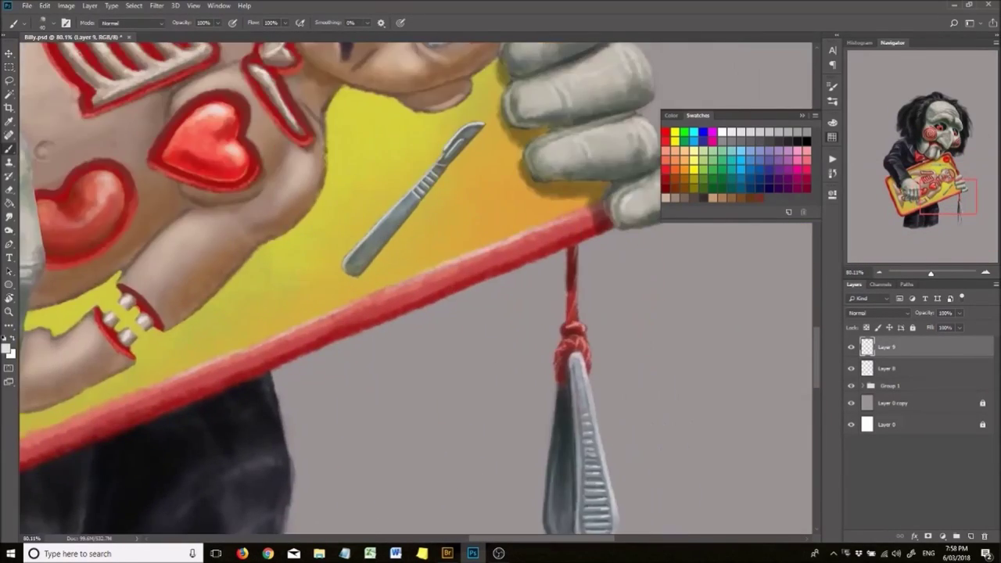
{"action": "scroll", "coordinate": [443, 276], "scroll_direction": "down", "scroll_amount": 2}
{"action": "scroll", "coordinate": [295, 379], "scroll_direction": "down", "scroll_amount": 4}
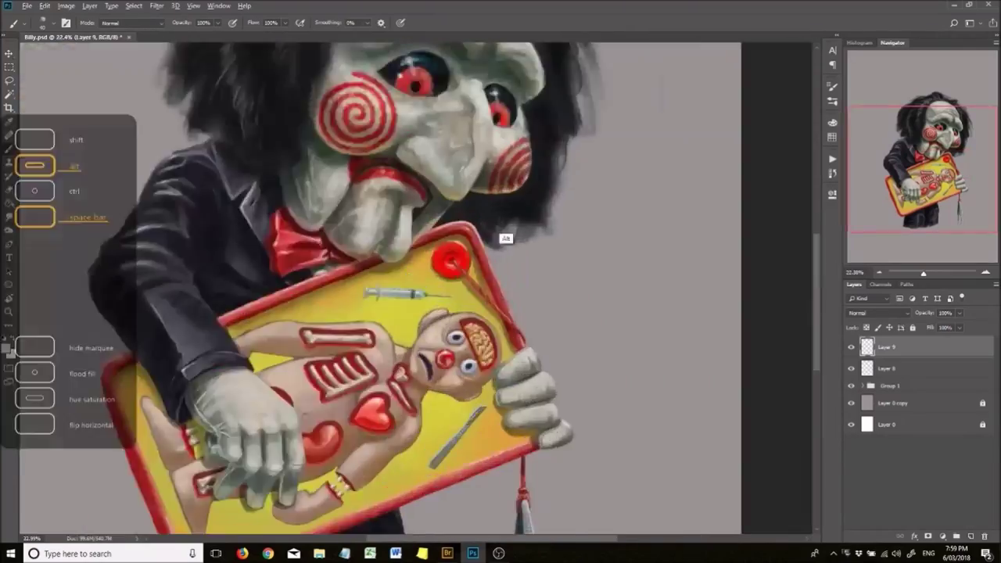
Refine the small highlights on the game board's patient, its organs and bones, and the surrounding red cavity edges on Layer 9.
{"action": "scroll", "coordinate": [296, 379], "scroll_direction": "up", "scroll_amount": 3}
{"action": "scroll", "coordinate": [295, 380], "scroll_direction": "down", "scroll_amount": 4}
{"action": "scroll", "coordinate": [296, 379], "scroll_direction": "up", "scroll_amount": 4}
{"action": "key", "text": "space"}
{"action": "left_click_drag", "start_coordinate": [501, 329], "coordinate": [47, 344]}
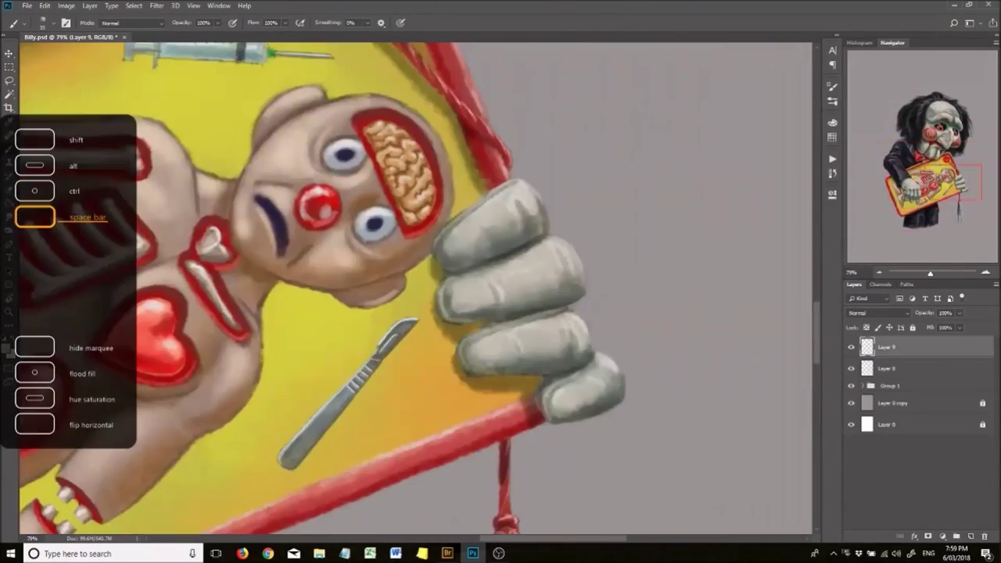
{"action": "scroll", "coordinate": [414, 290], "scroll_direction": "down", "scroll_amount": 4}
{"action": "scroll", "coordinate": [415, 290], "scroll_direction": "up", "scroll_amount": 4}
{"action": "scroll", "coordinate": [414, 290], "scroll_direction": "down", "scroll_amount": 2}
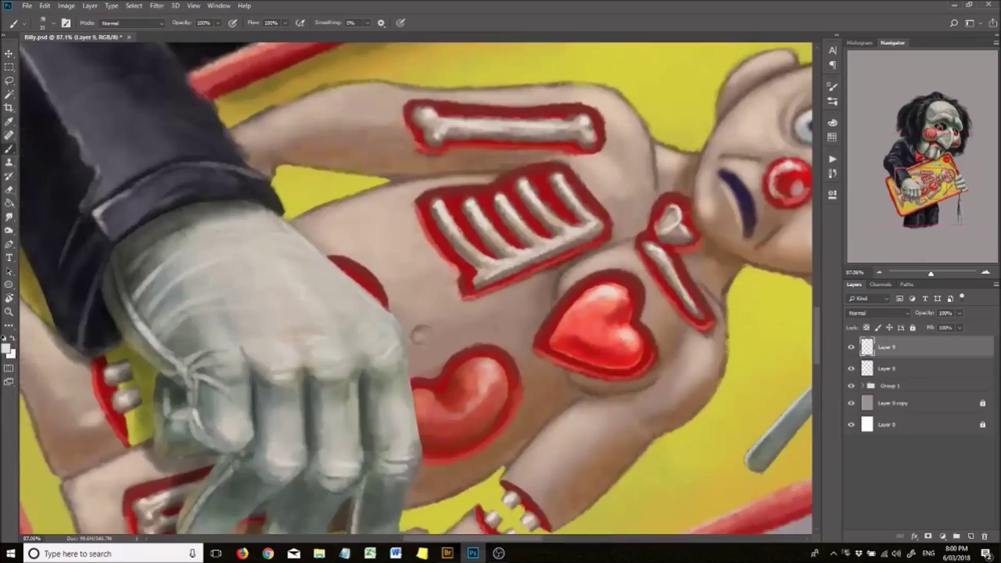
Brush a broad, soft white glow over the board's upper yellow area around the syringe with a 900 px brush.
{"action": "scroll", "coordinate": [415, 290], "scroll_direction": "down", "scroll_amount": 3}
{"action": "scroll", "coordinate": [523, 188], "scroll_direction": "up", "scroll_amount": 5}
{"action": "scroll", "coordinate": [523, 187], "scroll_direction": "down", "scroll_amount": 4}
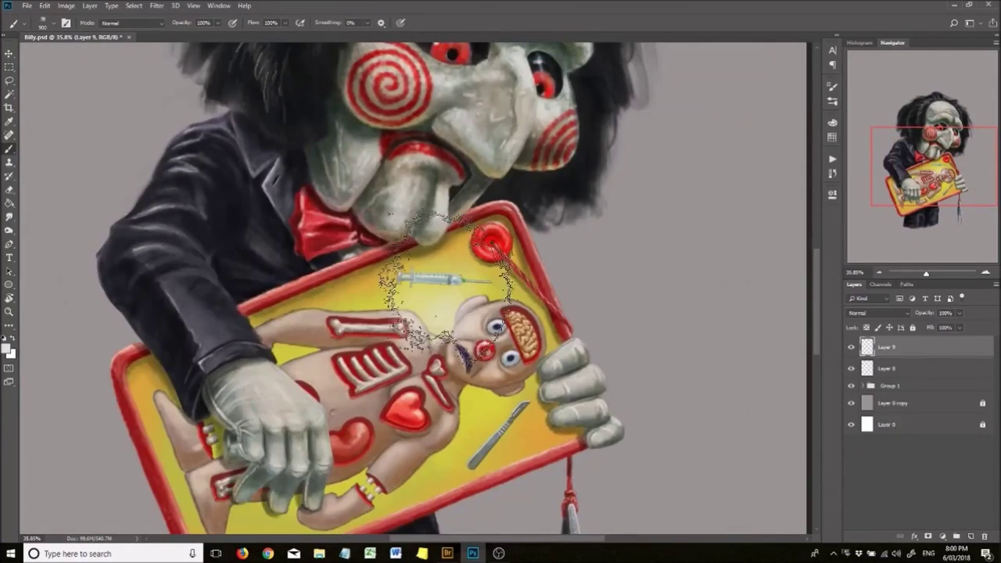
{"action": "scroll", "coordinate": [415, 282], "scroll_direction": "down", "scroll_amount": 4}
{"action": "scroll", "coordinate": [415, 281], "scroll_direction": "up", "scroll_amount": 2}
{"action": "scroll", "coordinate": [415, 282], "scroll_direction": "down", "scroll_amount": 3}
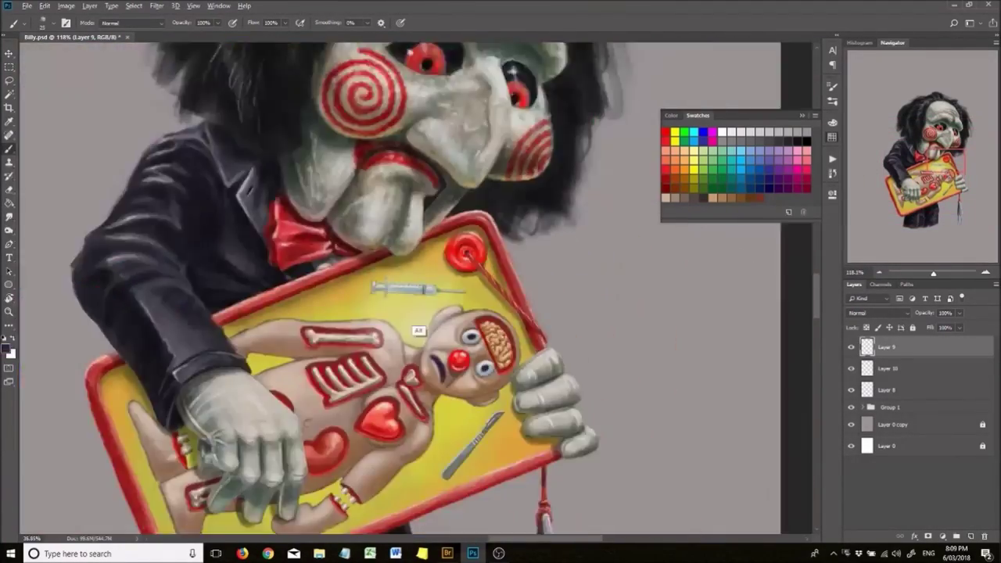
Refine the fine dark details on the board patient's face and around the puppet's red irises and pupils on Layer 9.
{"action": "scroll", "coordinate": [460, 376], "scroll_direction": "up", "scroll_amount": 5}
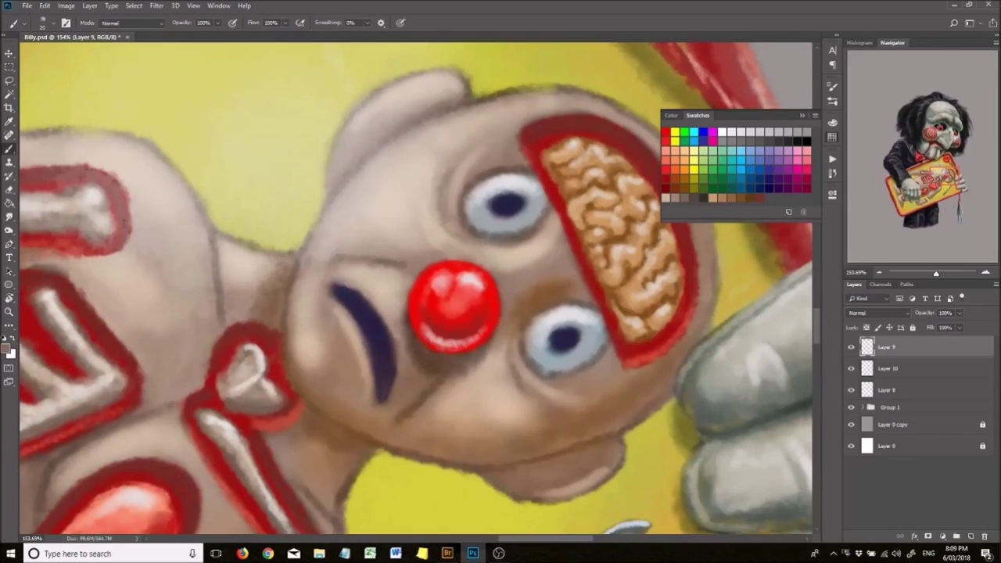
{"action": "scroll", "coordinate": [455, 344], "scroll_direction": "down", "scroll_amount": 5}
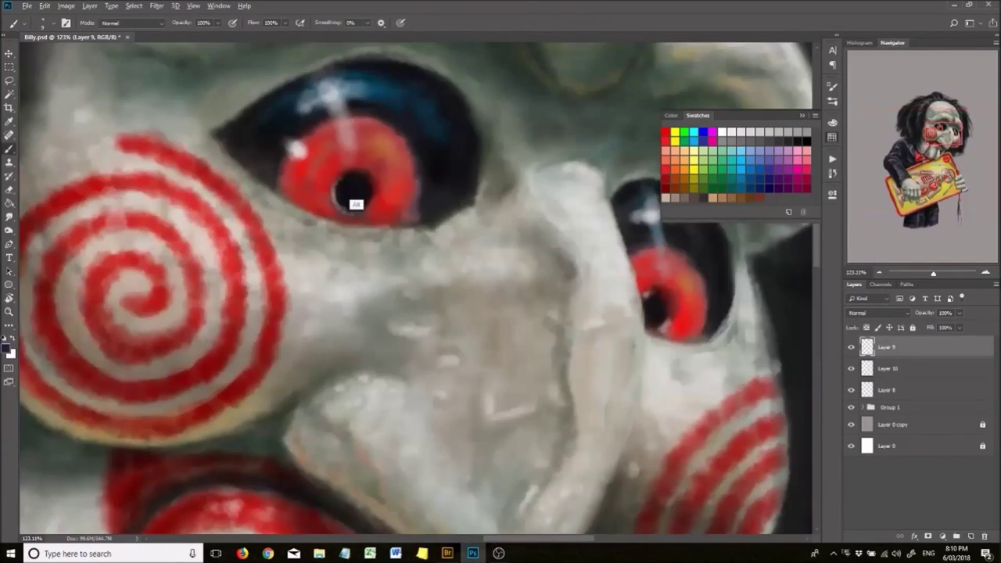
{"action": "scroll", "coordinate": [622, 306], "scroll_direction": "up", "scroll_amount": 3}
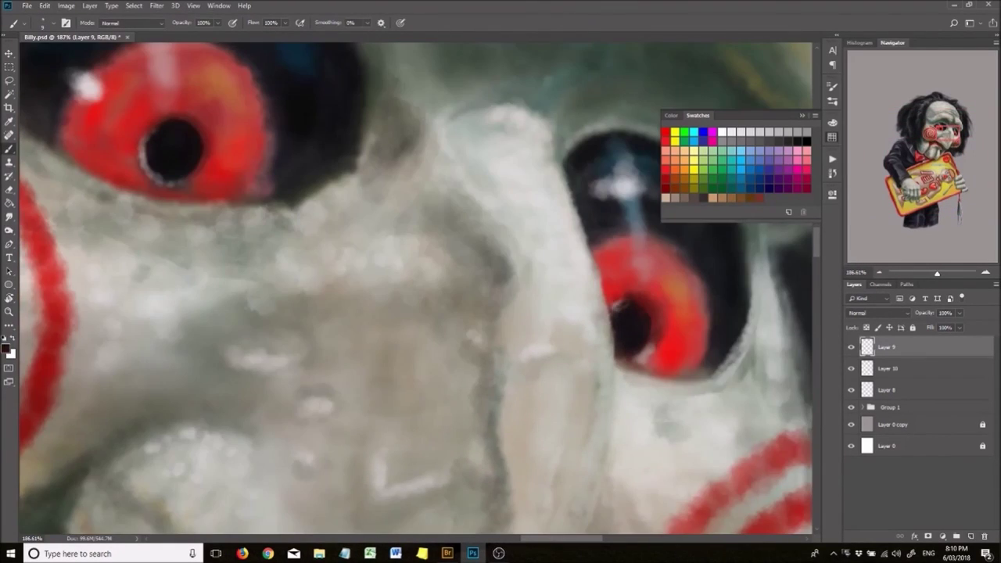
{"action": "scroll", "coordinate": [415, 289], "scroll_direction": "down", "scroll_amount": 5}
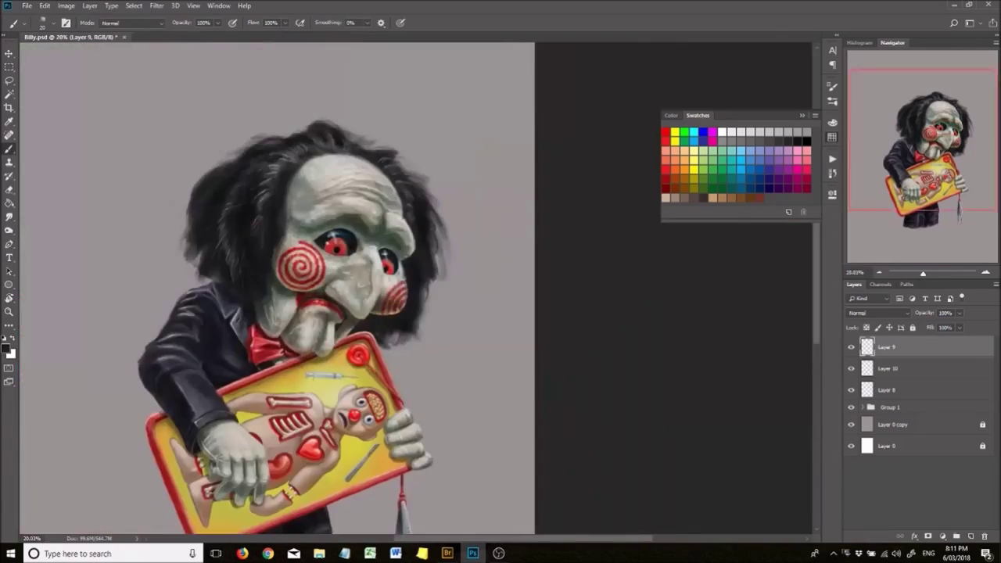
Deepen the shadow the puppet's chin casts on the board's upper red border near the syringe with dark red.
{"action": "scroll", "coordinate": [313, 391], "scroll_direction": "up", "scroll_amount": 4}
{"action": "scroll", "coordinate": [386, 255], "scroll_direction": "down", "scroll_amount": 2}
{"action": "scroll", "coordinate": [386, 255], "scroll_direction": "up", "scroll_amount": 4}
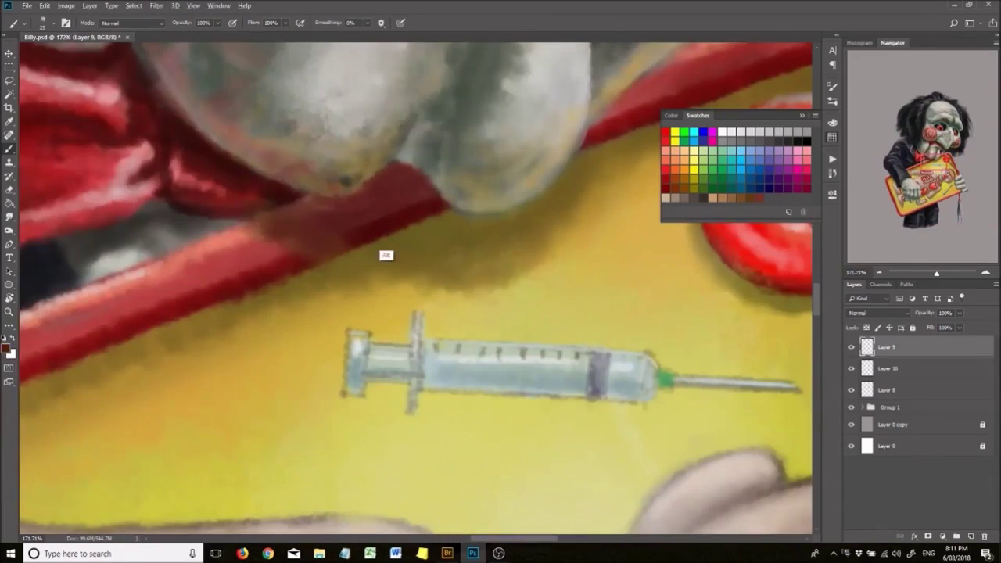
{"action": "scroll", "coordinate": [414, 290], "scroll_direction": "down", "scroll_amount": 1}
{"action": "left_click_drag", "start_coordinate": [368, 206], "coordinate": [154, 367]}
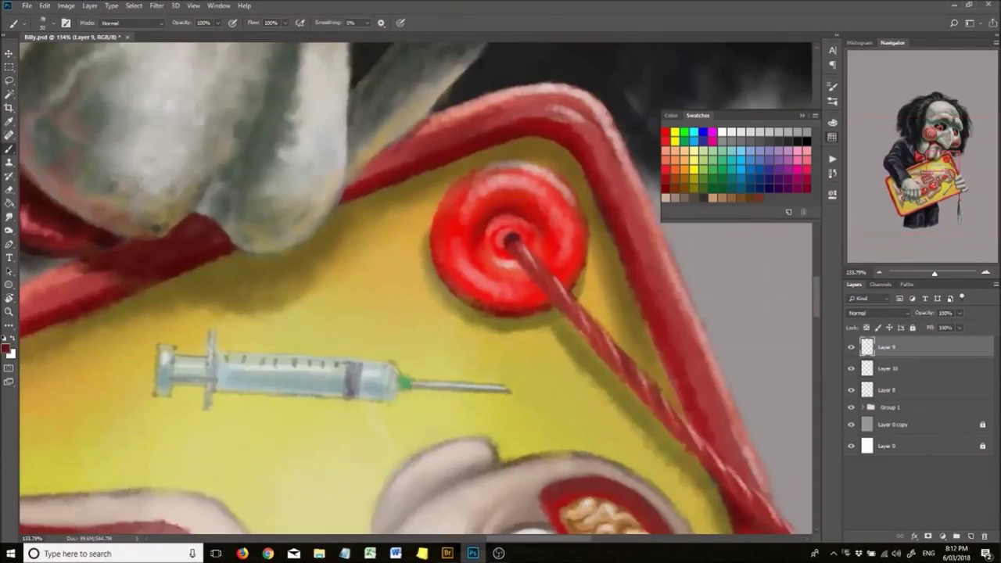
{"action": "left_click_drag", "start_coordinate": [470, 289], "coordinate": [659, 270]}
Brighten the painting with a Curves adjustment layer, brush black into its mask to limit the effect, and save the file.
{"action": "key", "text": "ctrl+0"}
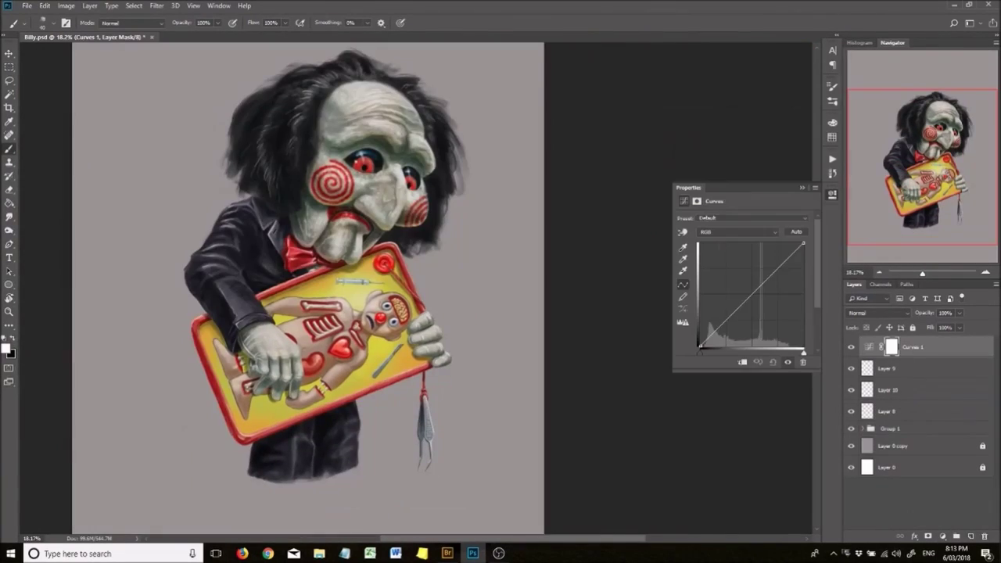
{"action": "scroll", "coordinate": [493, 402], "scroll_direction": "up", "scroll_amount": 2}
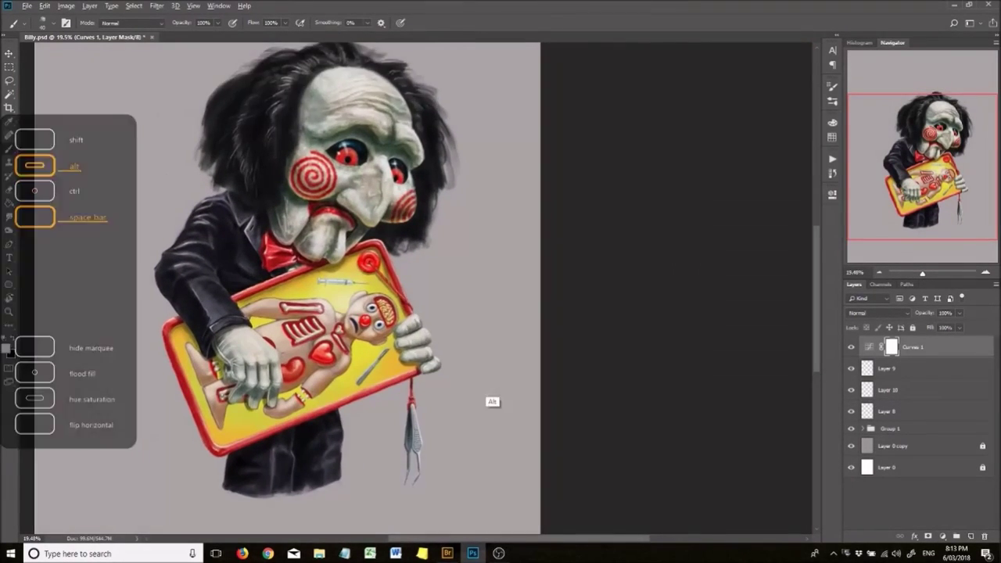
{"action": "left_click", "coordinate": [833, 173]}
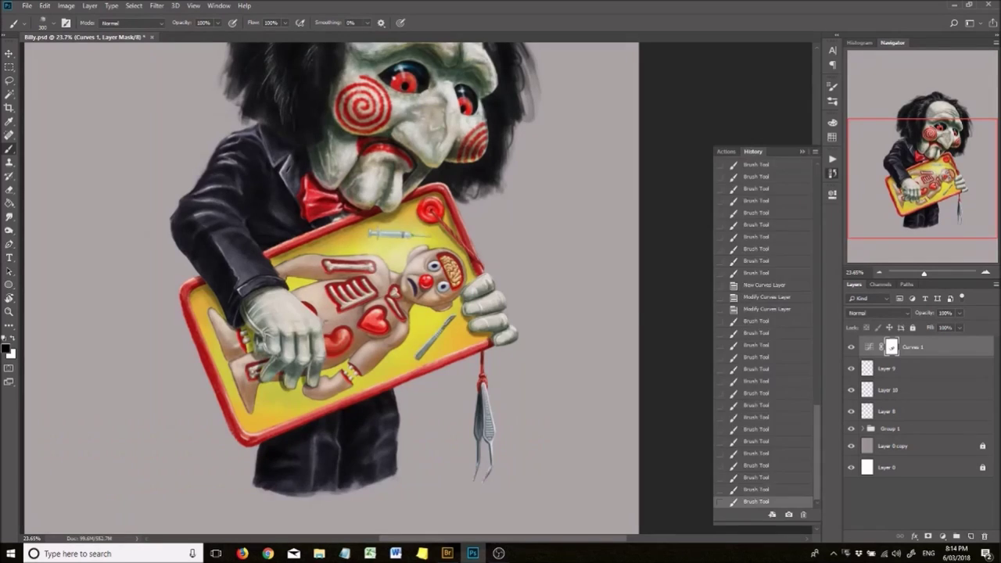
{"action": "key", "text": "ctrl+0"}
{"action": "left_click", "coordinate": [26, 6]}
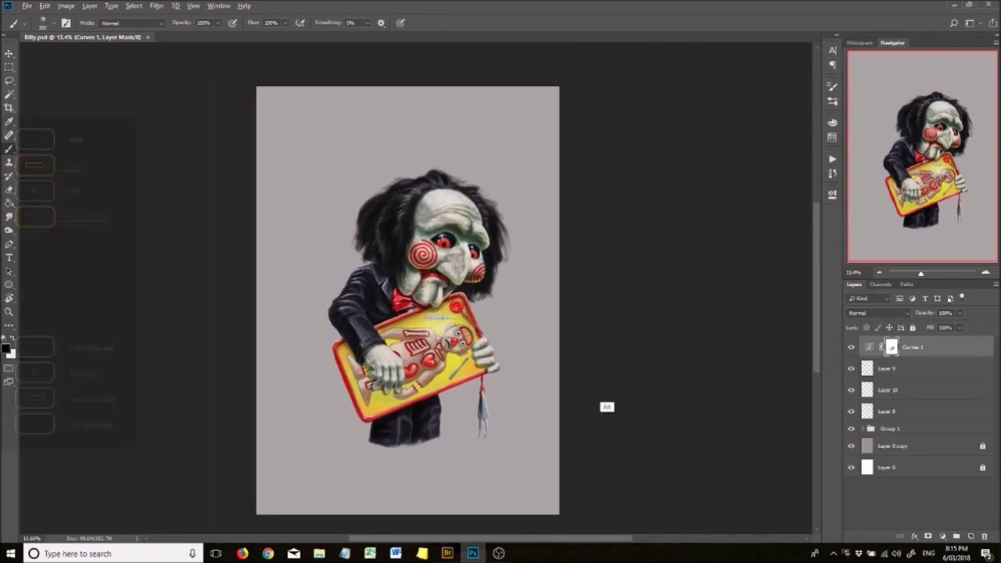
Duplicate the document as Billy copy, with the artwork merged into one layer above the two visible background layers.
{"action": "left_click", "coordinate": [66, 6]}
{"action": "left_click", "coordinate": [78, 176]}
{"action": "key", "text": "Return"}
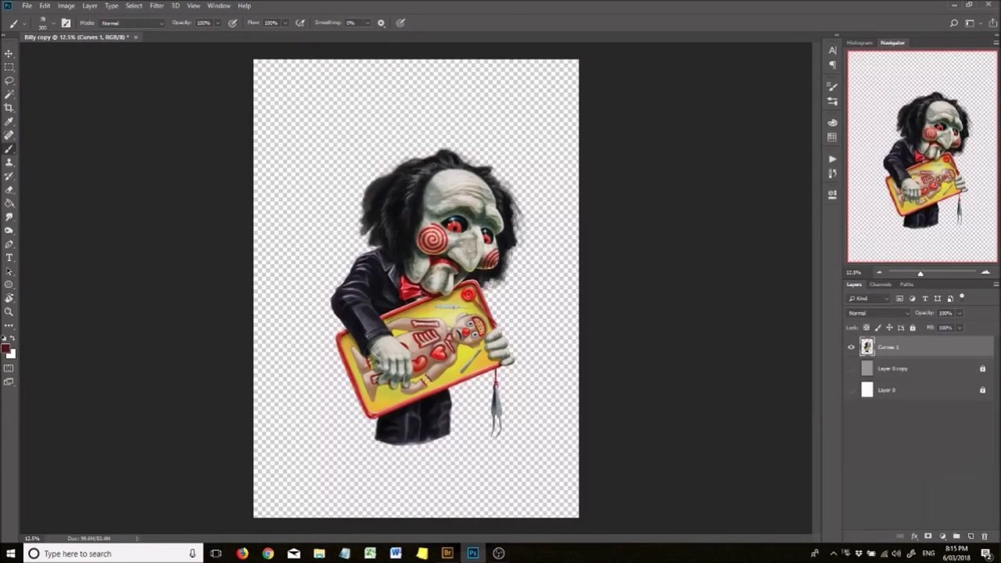
{"action": "left_click_drag", "start_coordinate": [851, 368], "coordinate": [851, 389]}
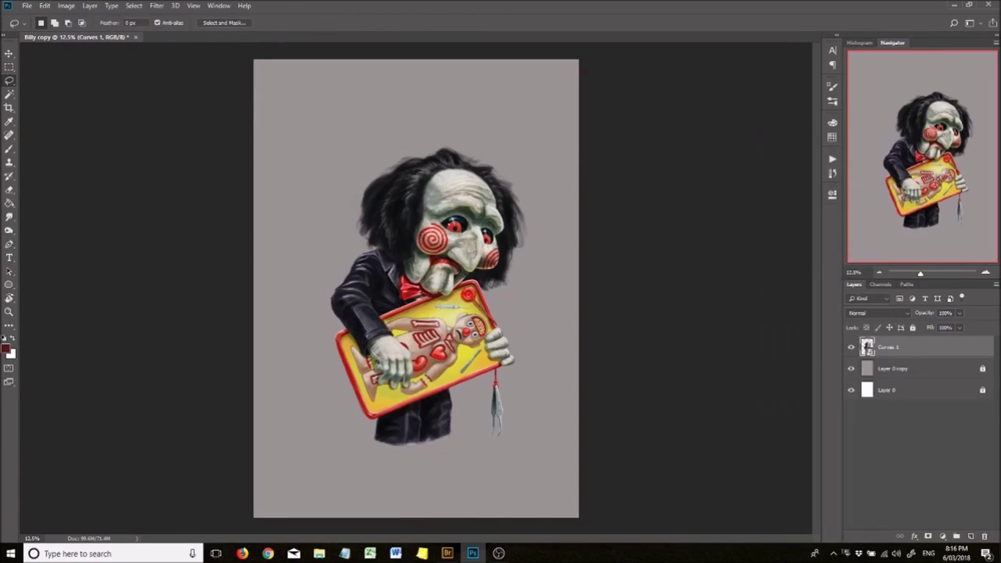
Scale the puppet down toward the canvas's upper right and crop the canvas to a square around it.
{"action": "key", "text": "ctrl+t"}
{"action": "key", "text": "Return"}
{"action": "key", "text": "m"}
{"action": "left_click_drag", "start_coordinate": [253, 59], "coordinate": [579, 383]}
{"action": "key", "text": "c"}
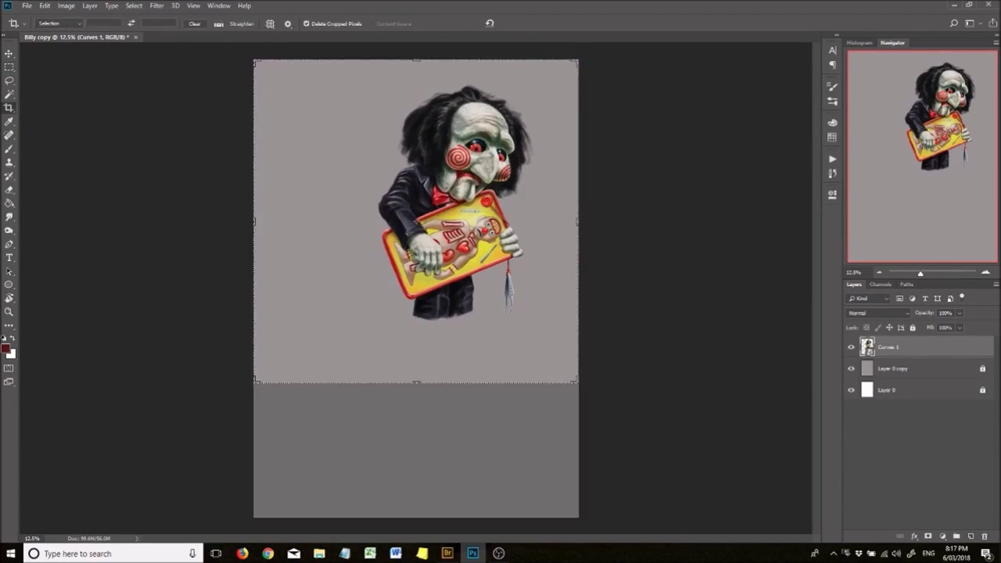
{"action": "key", "text": "Return"}
{"action": "key", "text": "b"}
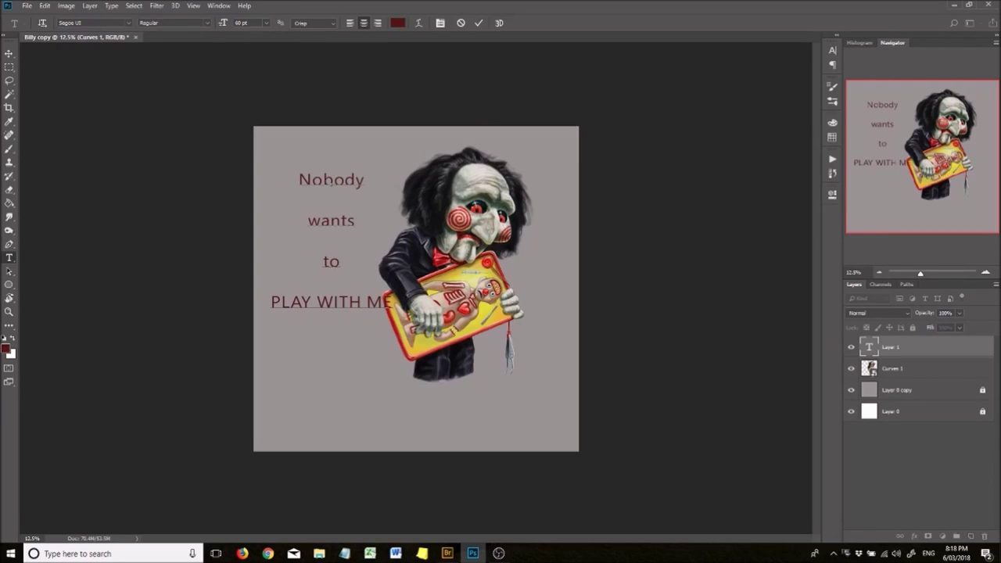
Add the left-aligned four-line text "Nobody wants to PLAY WITH ME" beside the puppet in the Jokerman font.
{"action": "key", "text": "ctrl+a"}
{"action": "key", "text": "ctrl+shift+l"}
{"action": "key", "text": "Down"}
{"action": "key", "text": "Down"}
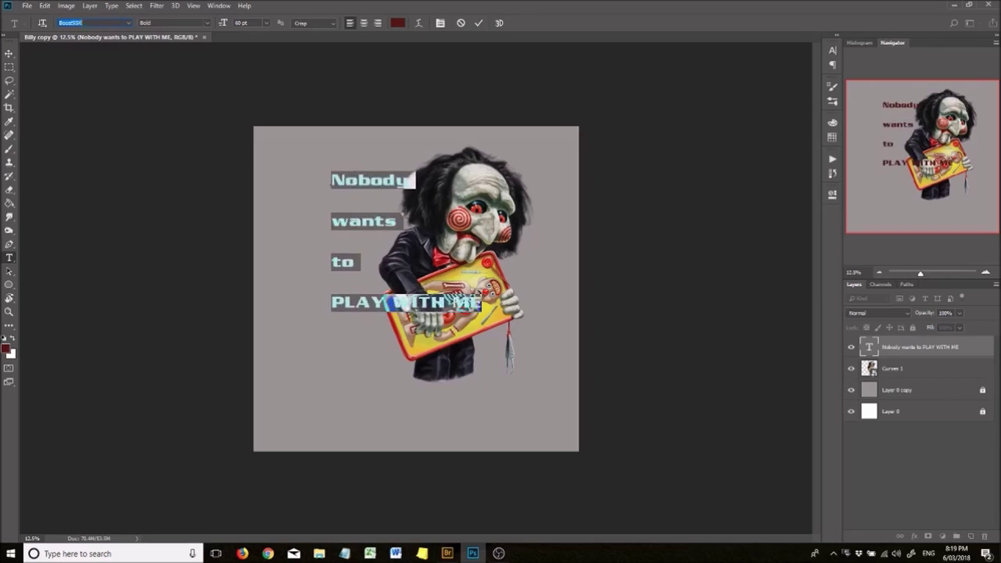
{"action": "key", "text": "Down"}
{"action": "key", "text": "Down"}
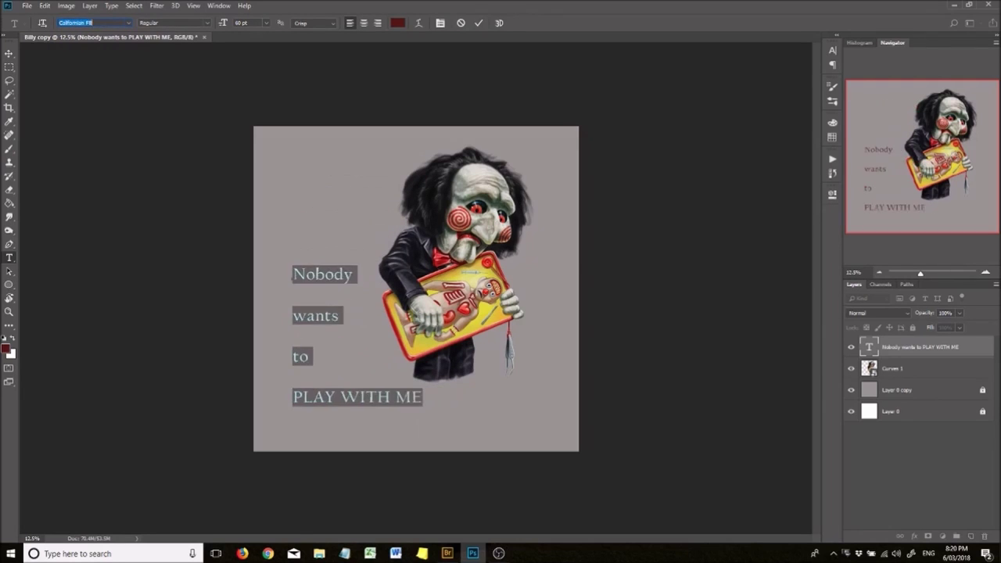
{"action": "key", "text": "Down"}
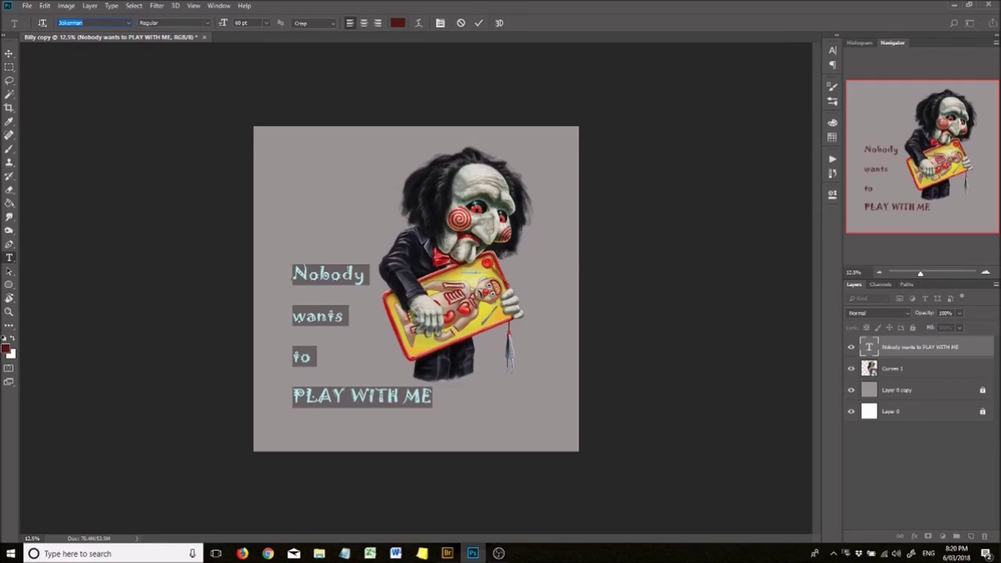
Set the lettering to 106 pt with 186 pt leading, tracking 35, 131% vertical scale and 106% horizontal scale.
{"action": "type", "text": "106"}
{"action": "key", "text": "Return"}
{"action": "key", "text": "ctrl+t"}
{"action": "type", "text": "106"}
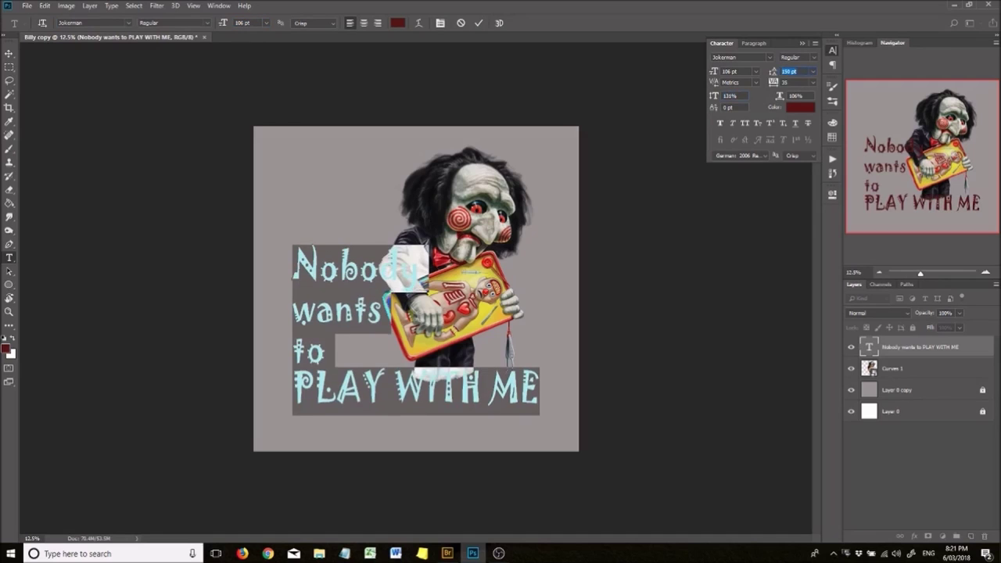
{"action": "key", "text": "Return"}
Stagger the lower text lines by indenting them with spaces and set the leading to 210 pt.
{"action": "left_click", "coordinate": [284, 270]}
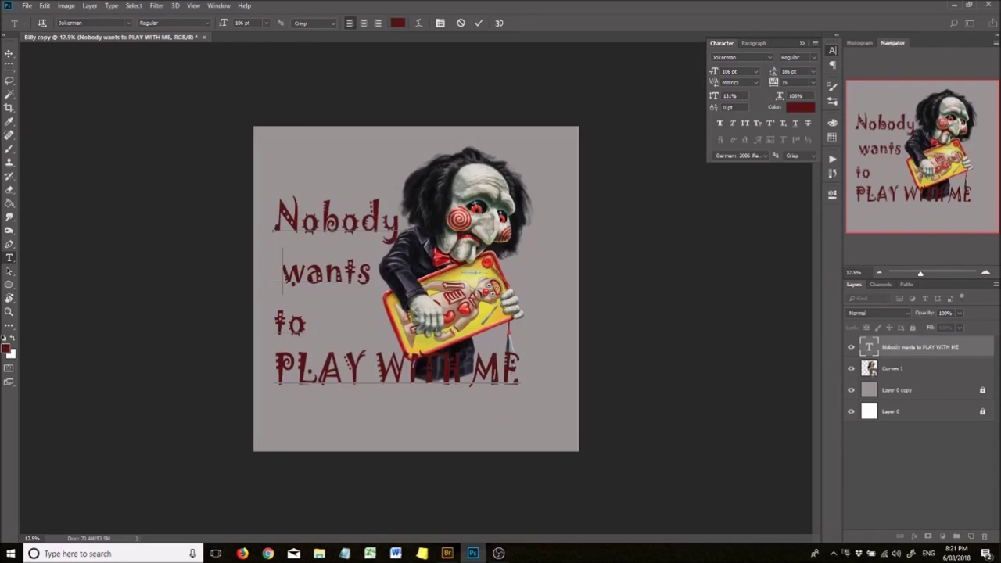
{"action": "key", "text": "ctrl+a"}
{"action": "left_click_drag", "start_coordinate": [773, 71], "coordinate": [785, 71]}
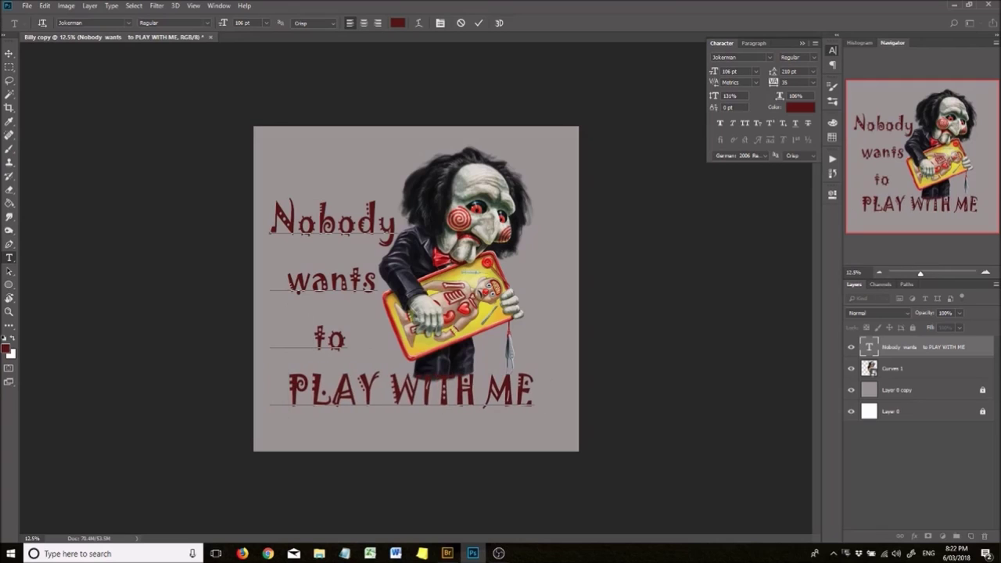
Recolour all the lettering white and make it faux bold.
{"action": "key", "text": "ctrl+a"}
{"action": "left_click", "coordinate": [800, 107]}
{"action": "left_click", "coordinate": [827, 163]}
{"action": "key", "text": "ctrl+Return"}
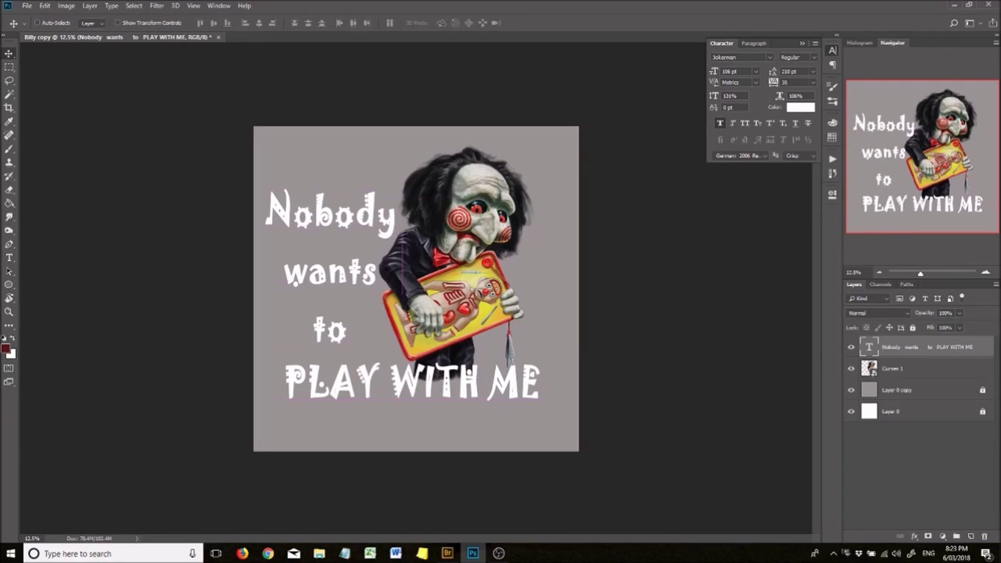
Narrow the lettering to 93% horizontal scale and shift the text and puppet together slightly down and right.
{"action": "left_click_drag", "start_coordinate": [780, 95], "coordinate": [771, 94]}
{"action": "key", "text": "ctrl+Return"}
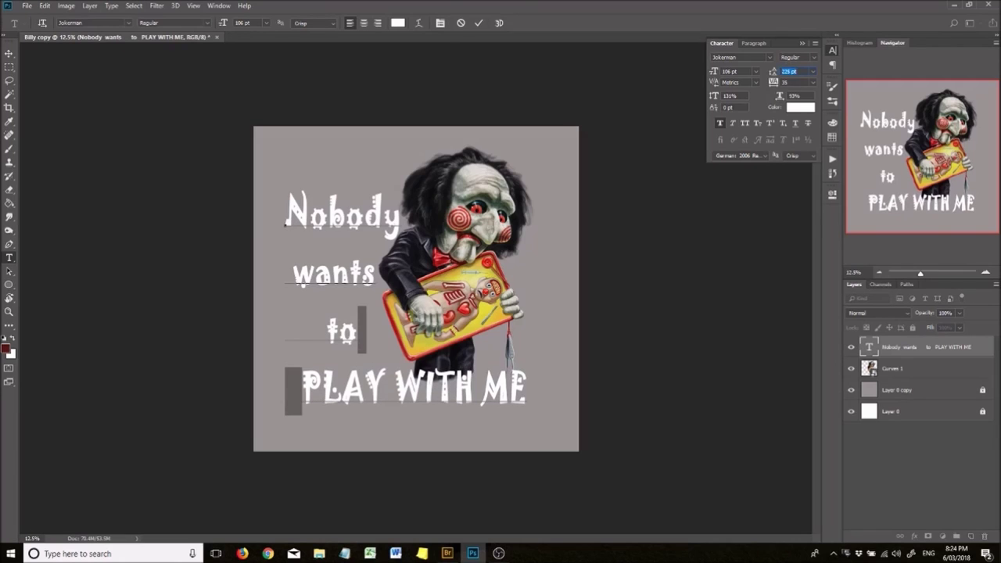
{"action": "left_click_drag", "start_coordinate": [414, 290], "coordinate": [419, 298]}
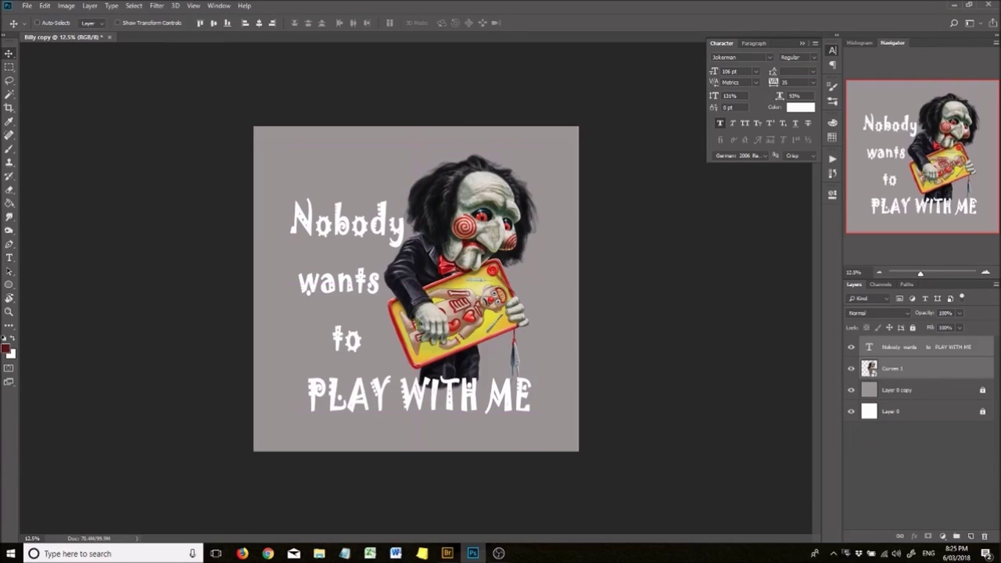
Change the lettering's font to Ravie with a 77% horizontal scale.
{"action": "double_click", "coordinate": [870, 353]}
{"action": "left_click", "coordinate": [739, 58]}
{"action": "key", "text": "Down"}
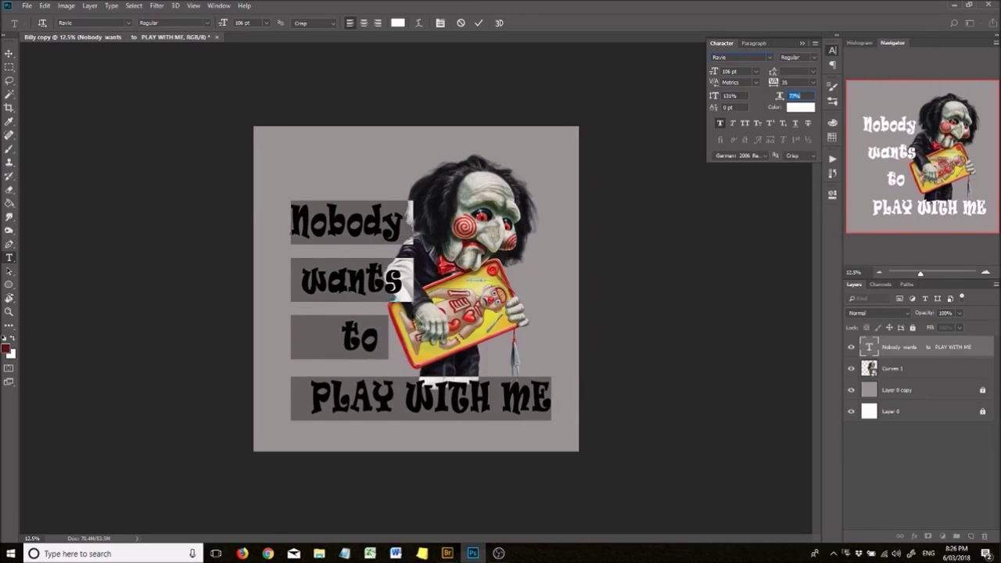
Style the lettering red with a white outside stroke and an offset black backing, and show the puppet layer again.
{"action": "left_click", "coordinate": [942, 536]}
{"action": "left_click", "coordinate": [931, 459]}
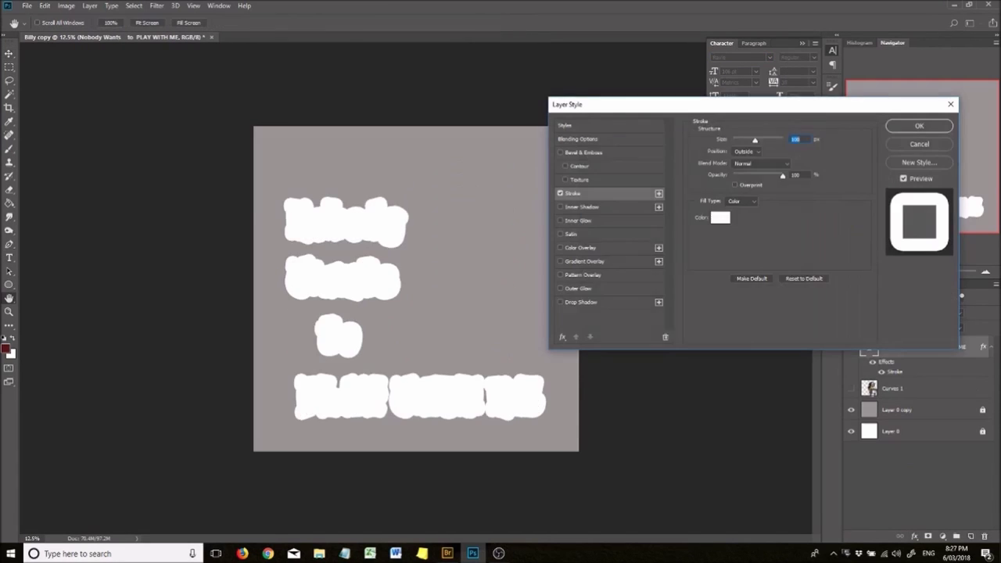
{"action": "left_click", "coordinate": [710, 214]}
{"action": "left_click", "coordinate": [665, 180]}
{"action": "left_click", "coordinate": [829, 165]}
{"action": "left_click", "coordinate": [905, 127]}
{"action": "left_click", "coordinate": [852, 389]}
{"action": "left_click", "coordinate": [942, 537]}
{"action": "left_click", "coordinate": [941, 531]}
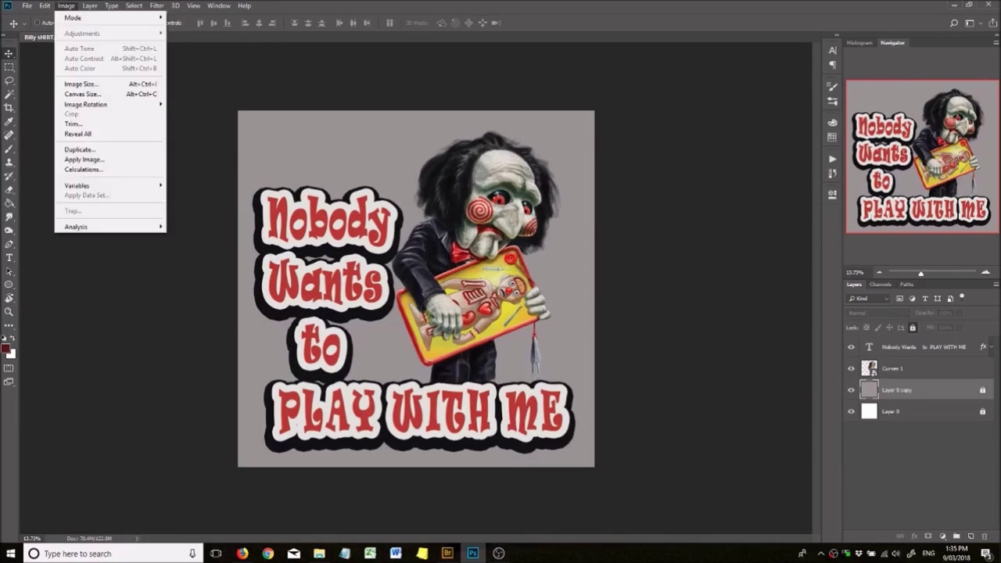
Enlarge the canvas to 130% and place a black jigsaw-piece outline on Layer 1 behind the puppet and lettering.
{"action": "type", "text": "130"}
{"action": "key", "text": "Return"}
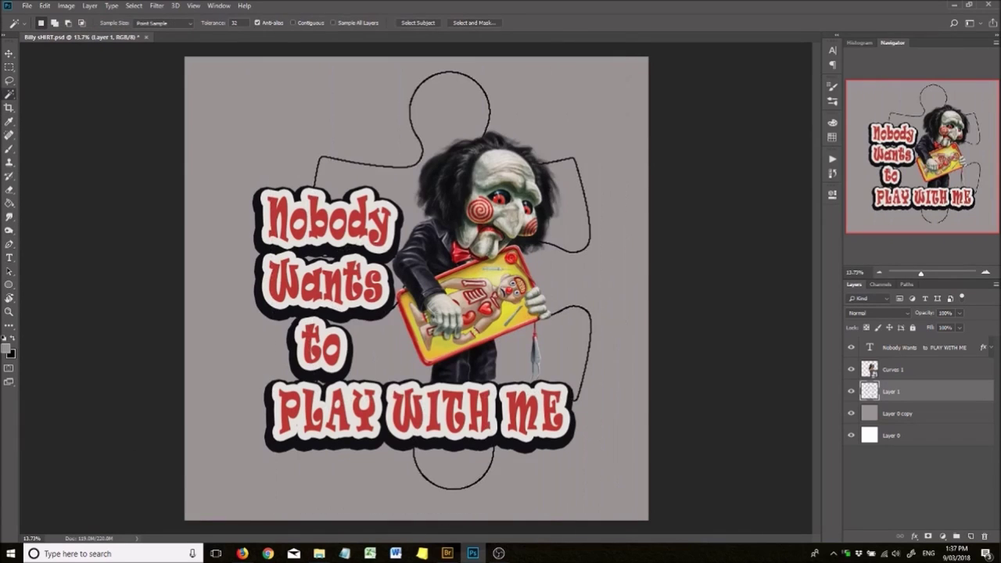
{"action": "key", "text": "Return"}
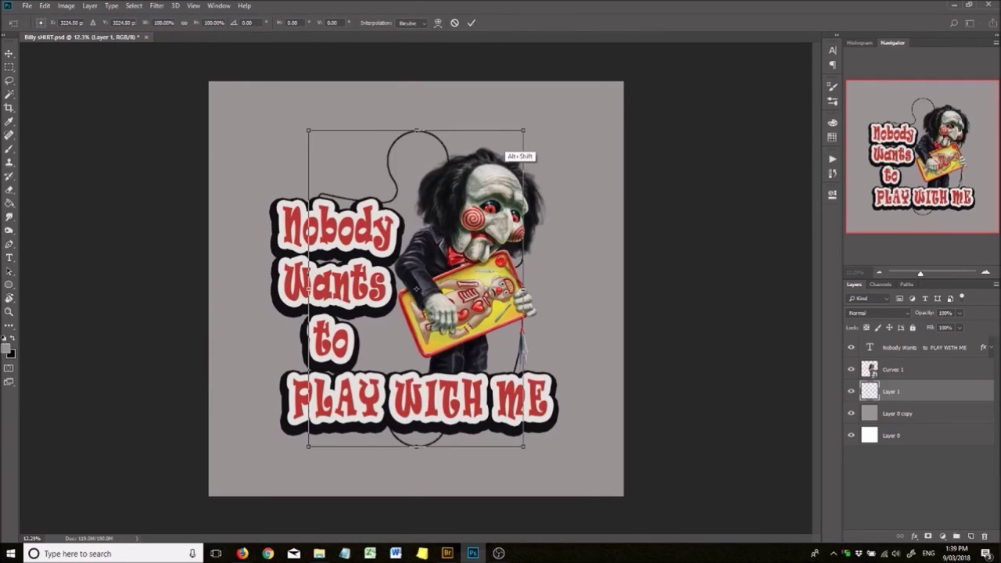
Rotate and stretch the jigsaw outline so it stands upright behind the puppet and lettering with its knobs vertical.
{"action": "mouse_move", "coordinate": [290, 289]}
{"action": "left_mouse_down"}
{"action": "mouse_move", "coordinate": [264, 289]}
{"action": "mouse_move", "coordinate": [290, 289]}
{"action": "left_mouse_up"}
{"action": "key", "text": "Return"}
{"action": "key", "text": "alt+bracketright"}
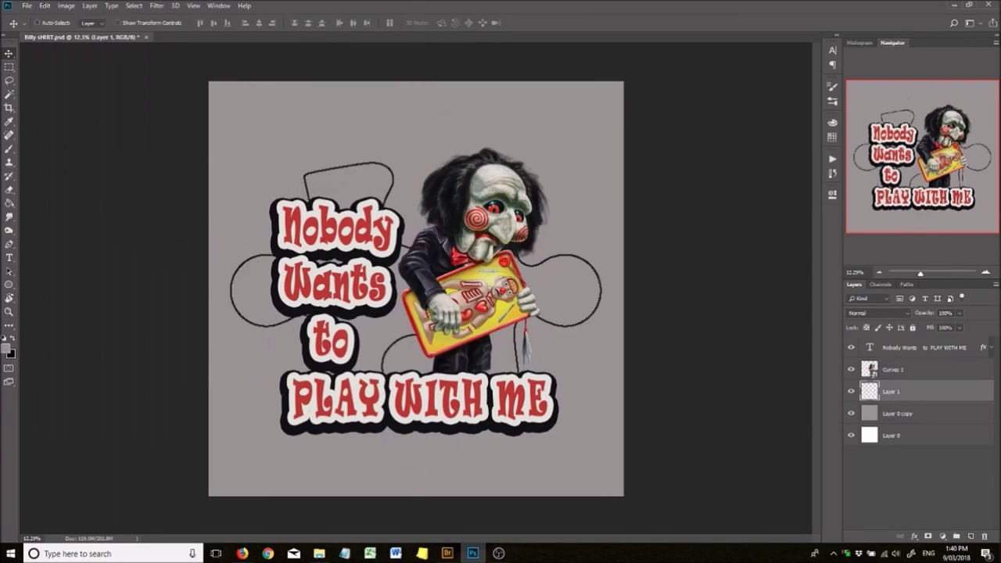
{"action": "key", "text": "ctrl+t"}
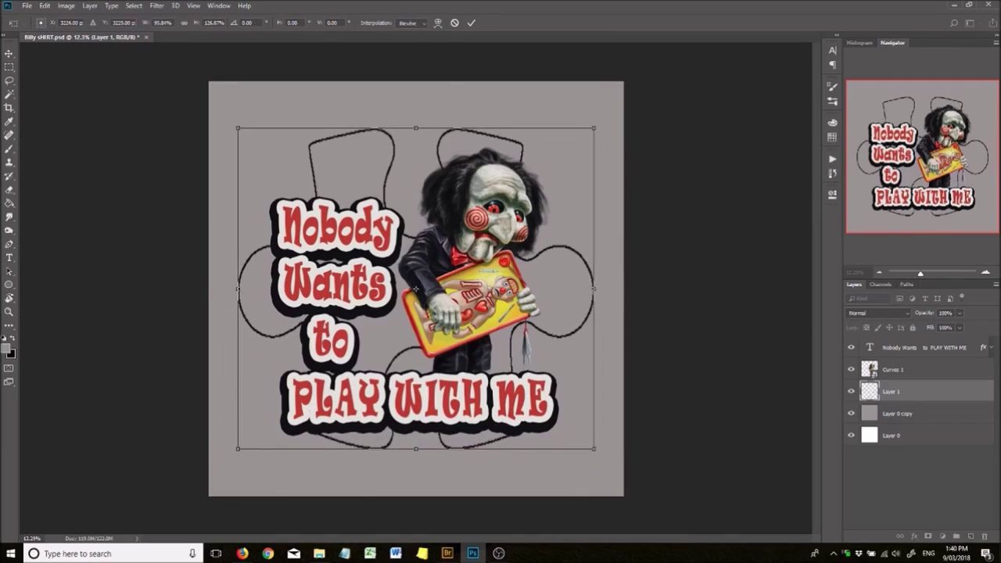
{"action": "left_click_drag", "start_coordinate": [416, 288], "coordinate": [435, 289]}
{"action": "left_click_drag", "start_coordinate": [435, 110], "coordinate": [435, 91]}
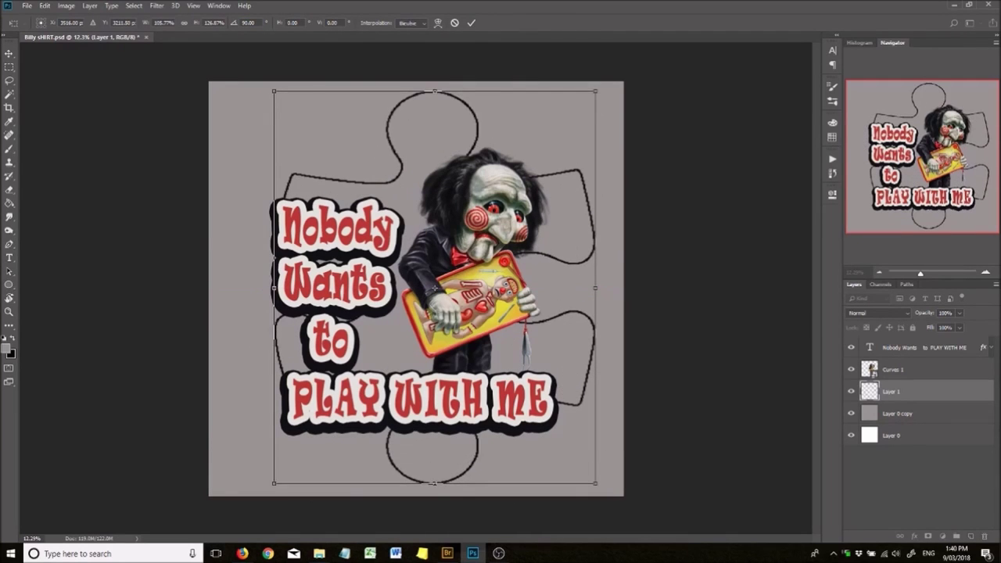
Narrow the jigsaw outline from its left side and mask out its left and bottom parts on Layer 1.
{"action": "left_click_drag", "start_coordinate": [275, 289], "coordinate": [319, 288]}
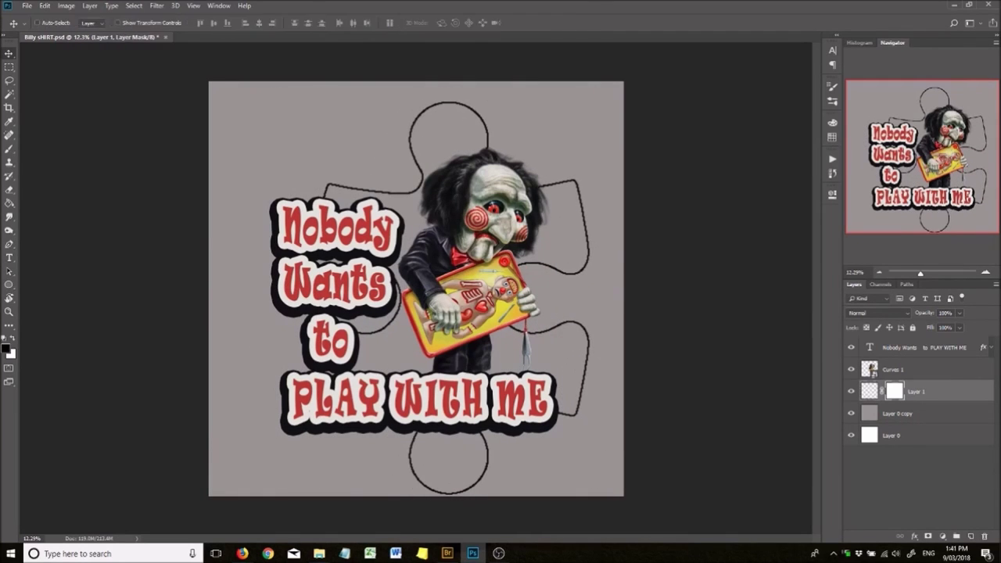
{"action": "key", "text": "b"}
Shift the word "to" further right and widen the letter spacing of the "PLAY WITH ME" line.
{"action": "double_click", "coordinate": [870, 347]}
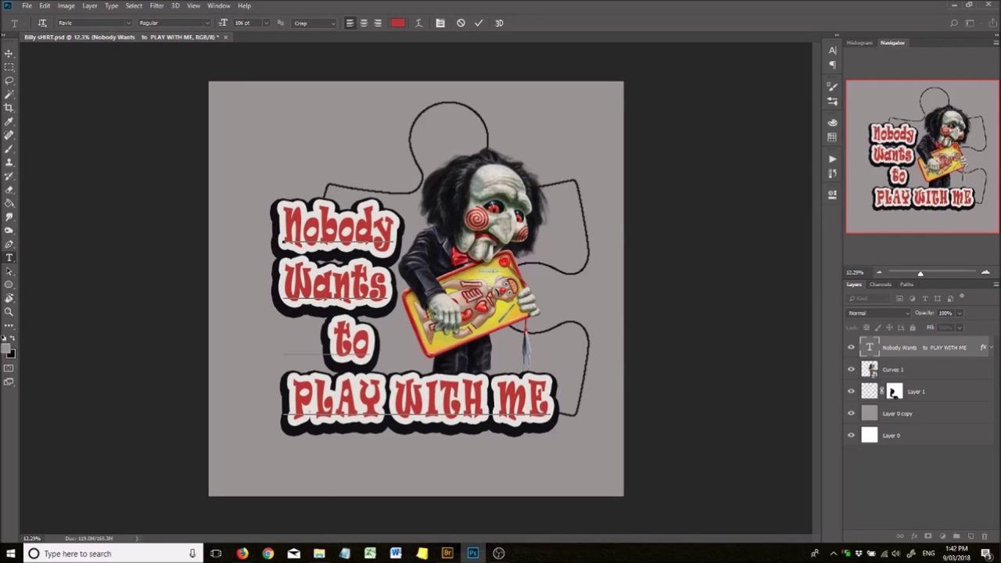
{"action": "triple_click", "coordinate": [419, 401]}
{"action": "key", "text": "ctrl+t"}
{"action": "key", "text": "ctrl+Return"}
{"action": "scroll", "coordinate": [532, 398], "scroll_direction": "down", "scroll_amount": 3}
{"action": "scroll", "coordinate": [579, 349], "scroll_direction": "up", "scroll_amount": 4}
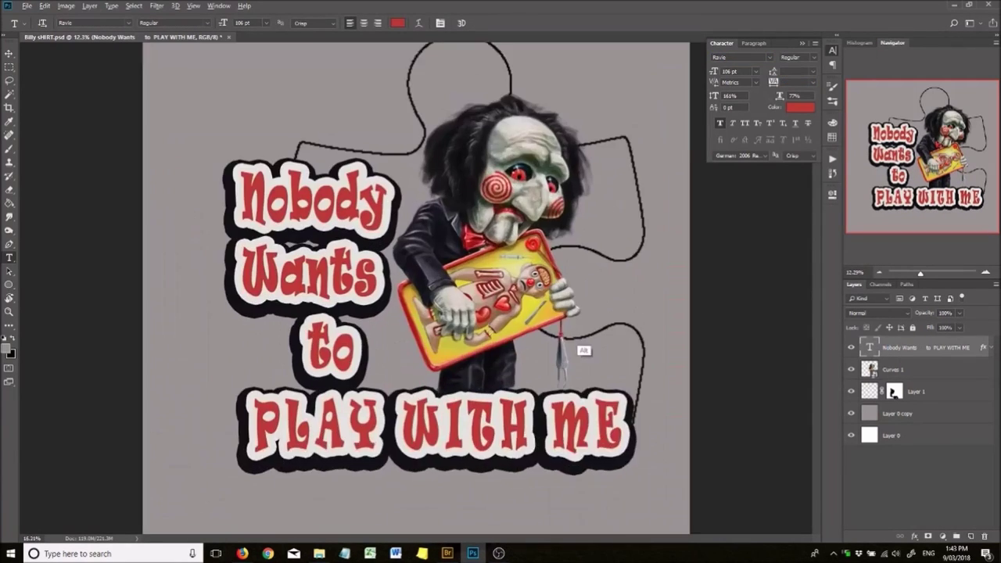
Shift the jigsaw outline on Layer 1 to the left behind the puppet and lettering.
{"action": "scroll", "coordinate": [584, 350], "scroll_direction": "down", "scroll_amount": 2}
{"action": "key", "text": "alt+bracketleft"}
{"action": "key", "text": "alt+bracketleft"}
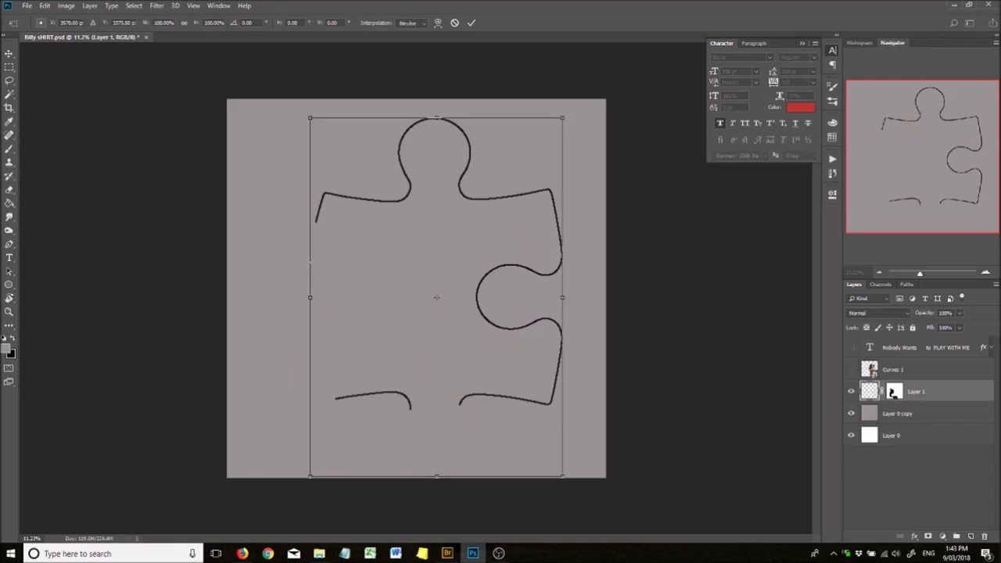
{"action": "left_click", "coordinate": [851, 391]}
Enlarge the puppet on the Curves 1 layer up and to the right so it stands taller above the lettering.
{"action": "key", "text": "alt+bracketright"}
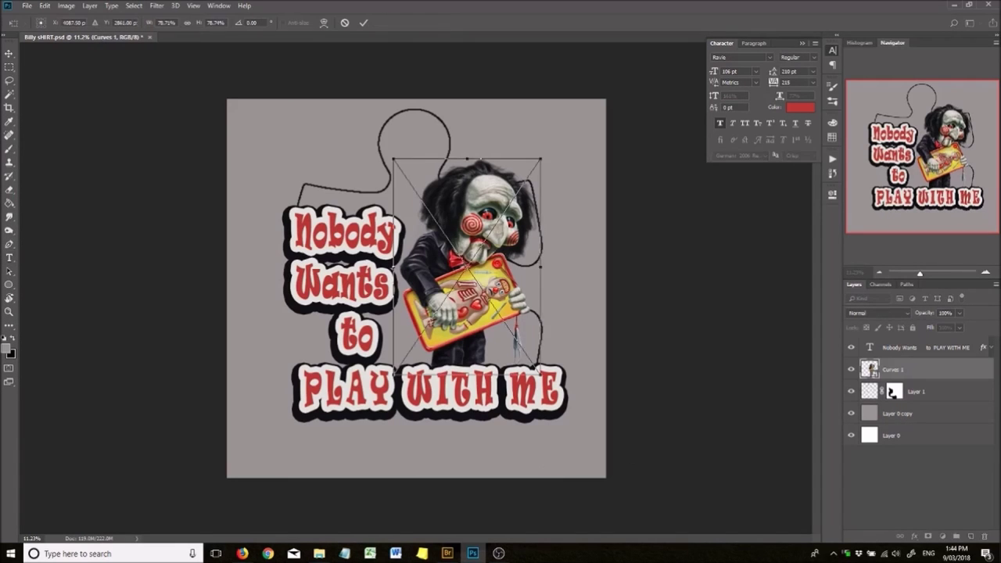
{"action": "key", "text": "ctrl+t"}
{"action": "left_click_drag", "start_coordinate": [540, 160], "coordinate": [579, 102]}
{"action": "key", "text": "Return"}
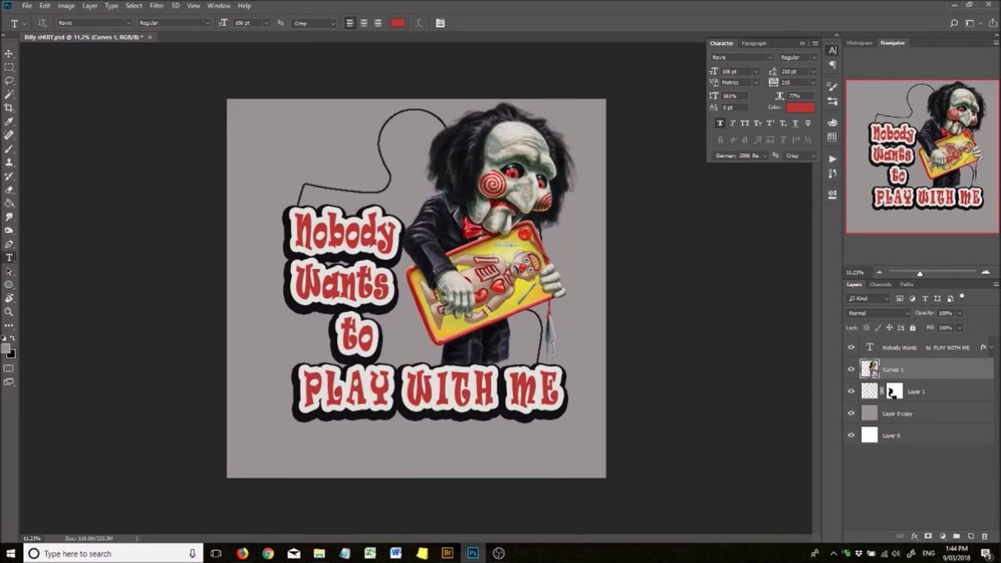
Hide the jigsaw outline, reposition the puppet and lettering together, and undo the last move of the lettering.
{"action": "key", "text": "alt+shift+bracketright"}
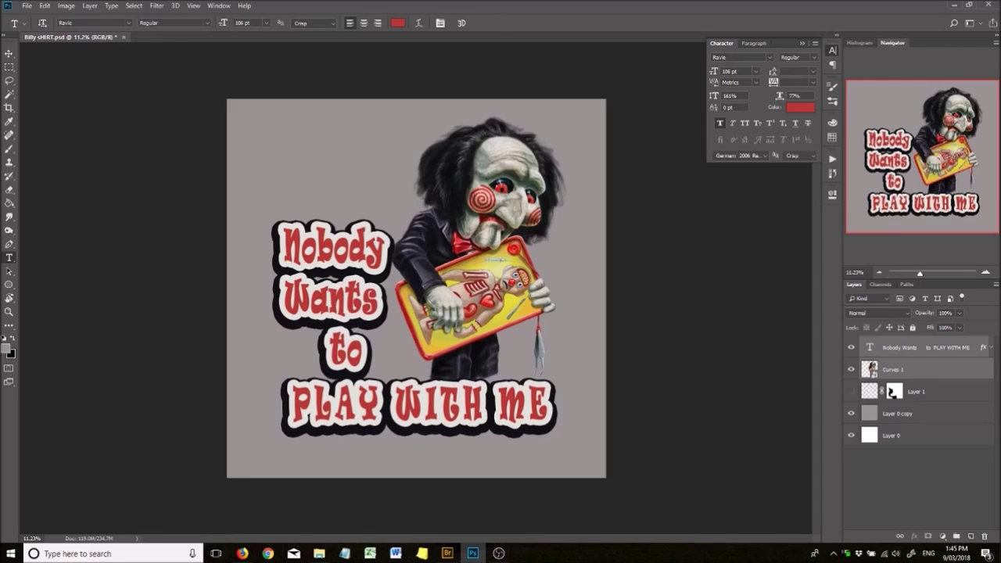
{"action": "key", "text": "alt+bracketright"}
{"action": "key", "text": "v"}
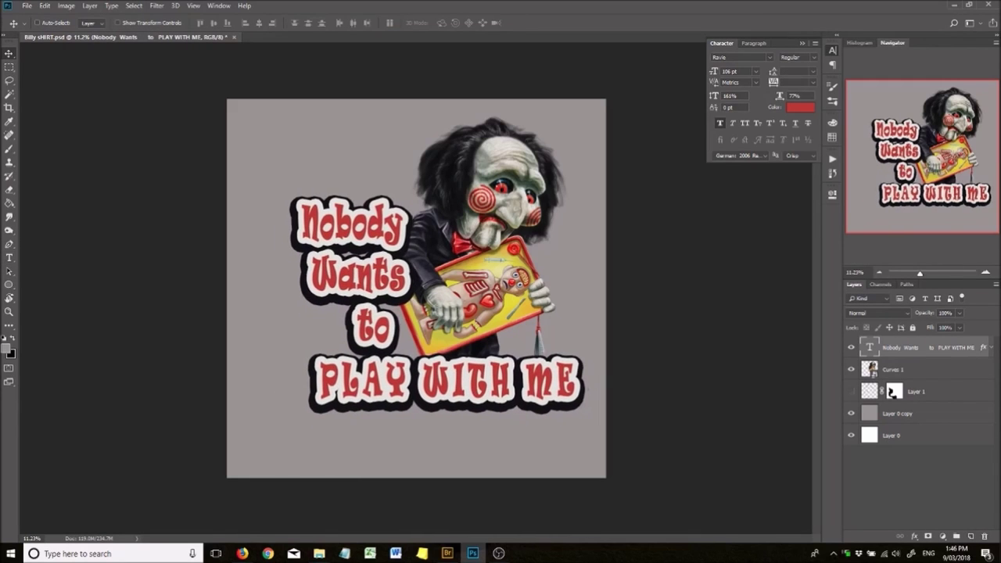
{"action": "key", "text": "ctrl+z"}
Copy the dangling tweezers onto a new layer above the lettering and link it to Curves 1.
{"action": "scroll", "coordinate": [508, 381], "scroll_direction": "up", "scroll_amount": 5}
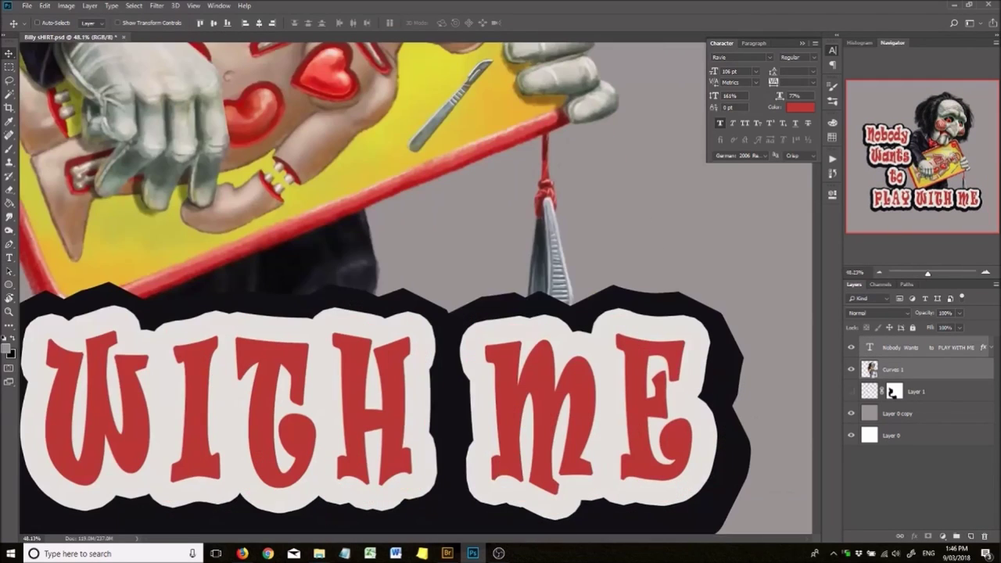
{"action": "key", "text": "m"}
{"action": "left_click_drag", "start_coordinate": [498, 211], "coordinate": [563, 394]}
{"action": "key", "text": "ctrl+bracketright"}
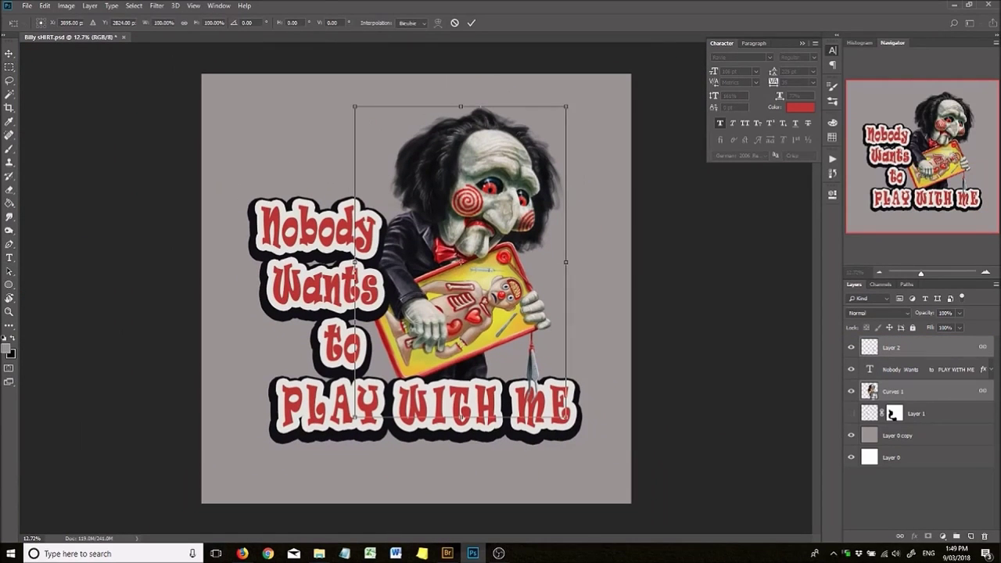
Move the linked puppet and tweezers slightly up and to the right against the lettering.
{"action": "mouse_move", "coordinate": [540, 352]}
{"action": "left_mouse_down"}
{"action": "mouse_move", "coordinate": [563, 345]}
{"action": "mouse_move", "coordinate": [571, 356]}
{"action": "mouse_move", "coordinate": [548, 368]}
{"action": "left_mouse_up"}
{"action": "scroll", "coordinate": [514, 407], "scroll_direction": "down", "scroll_amount": 5}
{"action": "scroll", "coordinate": [416, 288], "scroll_direction": "up", "scroll_amount": 5}
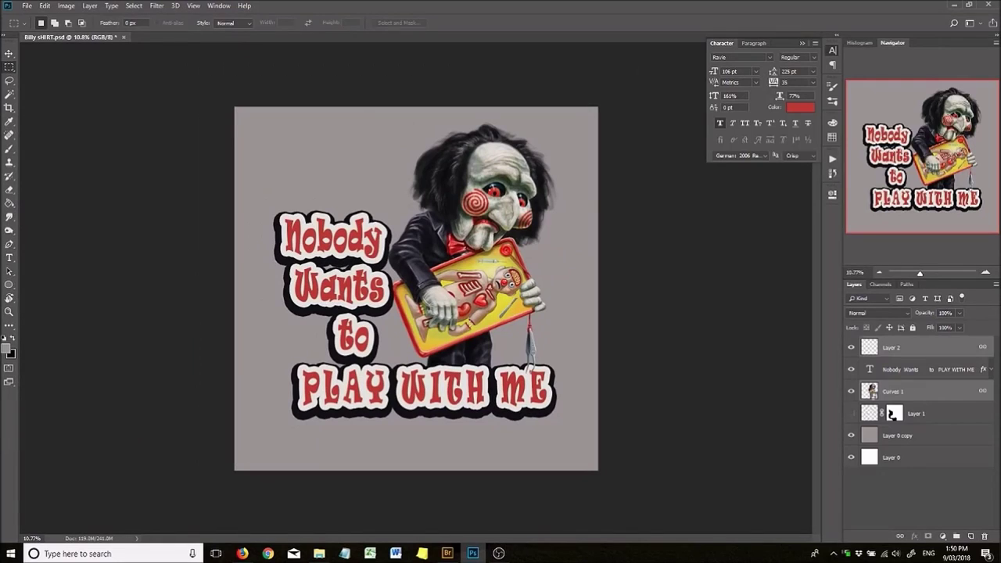
Convert the tweezers on Layer 2 to a smart object.
{"action": "left_click", "coordinate": [892, 347]}
{"action": "right_click", "coordinate": [892, 347]}
{"action": "left_click", "coordinate": [857, 356]}
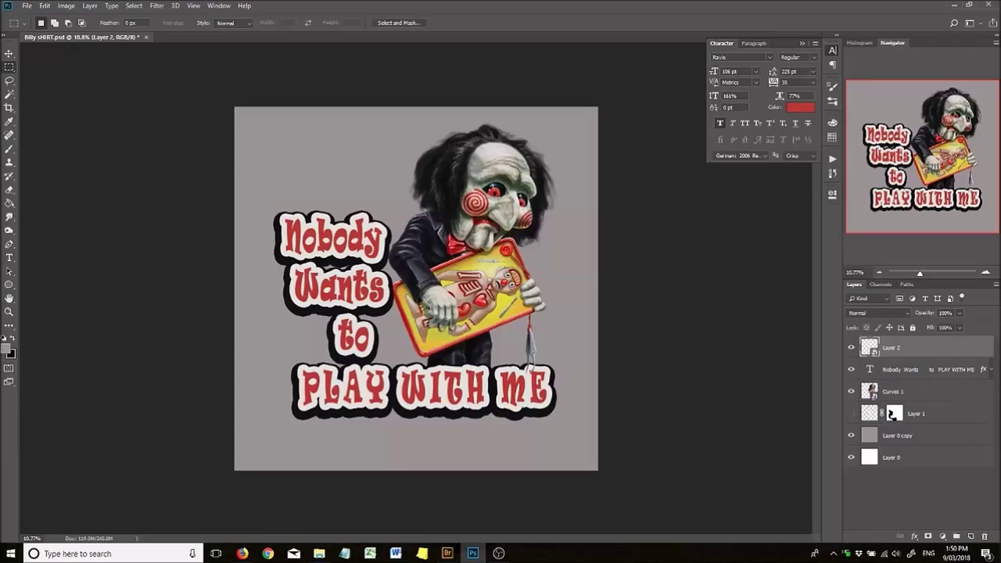
{"action": "key", "text": "ctrl+t"}
{"action": "left_click_drag", "start_coordinate": [558, 123], "coordinate": [528, 181]}
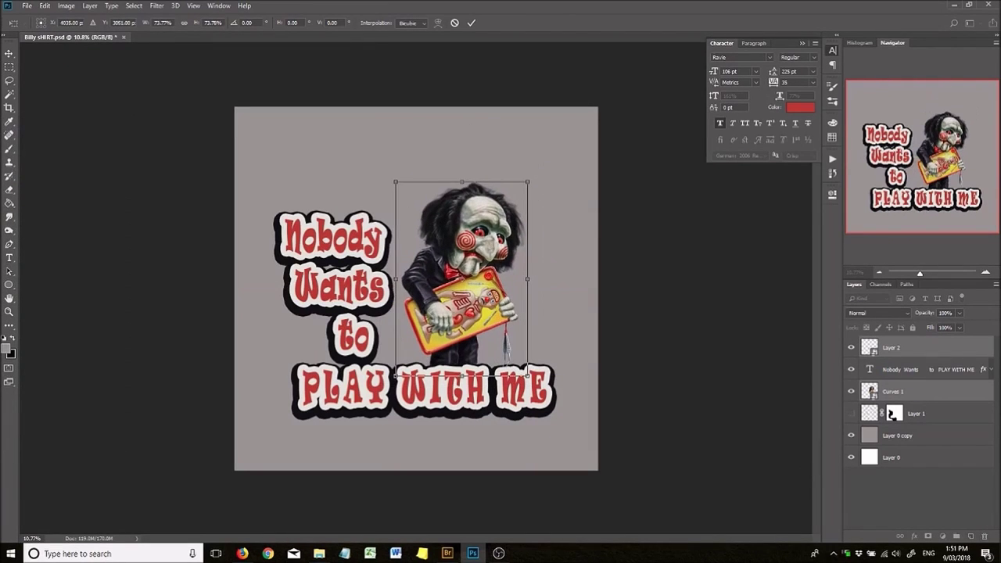
{"action": "key", "text": "Escape"}
Put "WITH ME" on its own line below "PLAY" and adjust the first line's indent and the lettering's position beside the puppet.
{"action": "key", "text": "t"}
{"action": "left_click", "coordinate": [396, 389]}
{"action": "key", "text": "Return"}
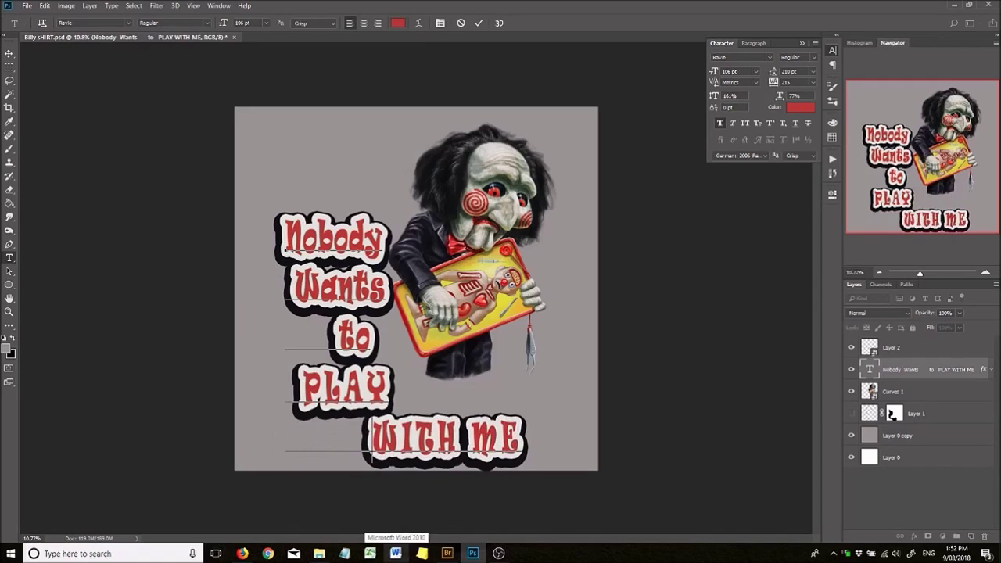
{"action": "key", "text": "ctrl+Home"}
{"action": "key", "text": "Delete"}
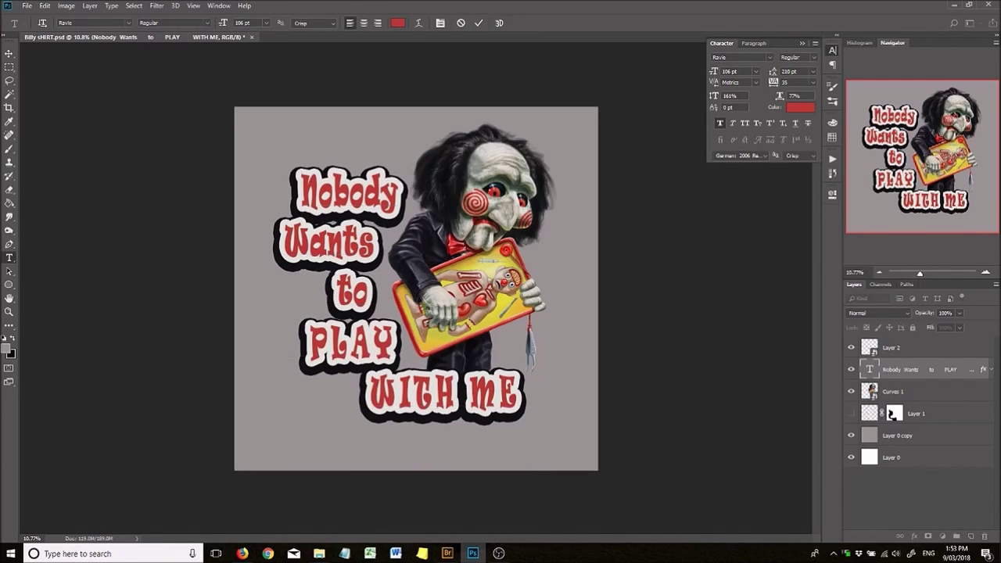
{"action": "key", "text": "ctrl+Return"}
Try scaling the puppet, tweezers and lettering together to about 92% and setting the lettering in Snap ITC.
{"action": "key", "text": "ctrl+t"}
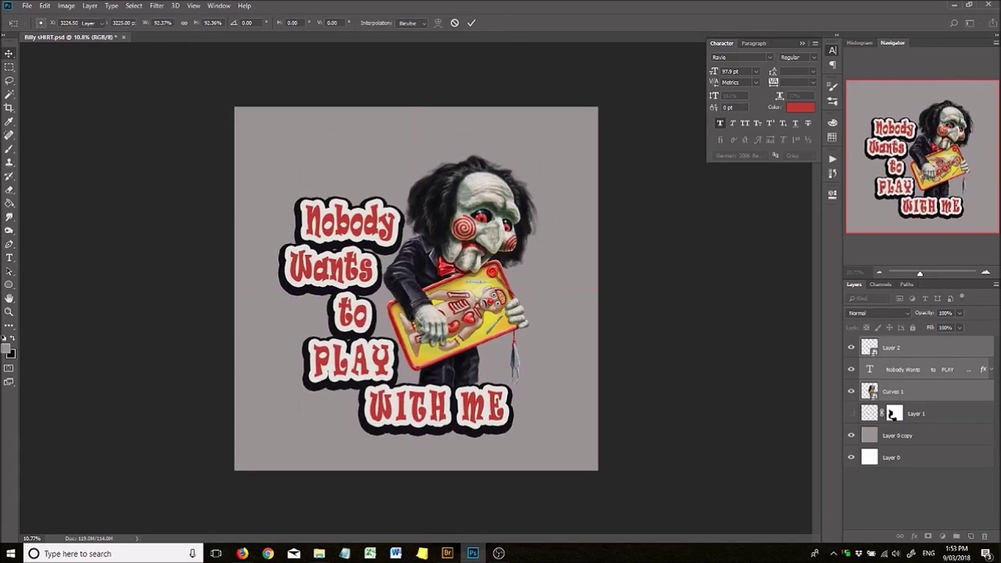
{"action": "left_click", "coordinate": [471, 23]}
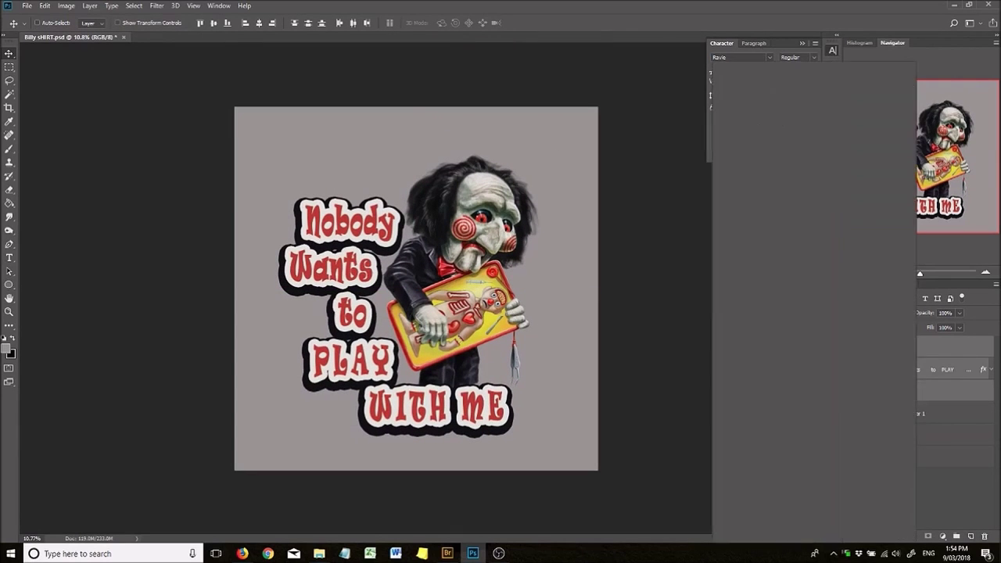
{"action": "left_click", "coordinate": [770, 57]}
{"action": "key", "text": "Escape"}
Undo the font change and following moves, and delete the Free Transform state from the history.
{"action": "key", "text": "ctrl+alt+z"}
{"action": "key", "text": "ctrl+alt+z"}
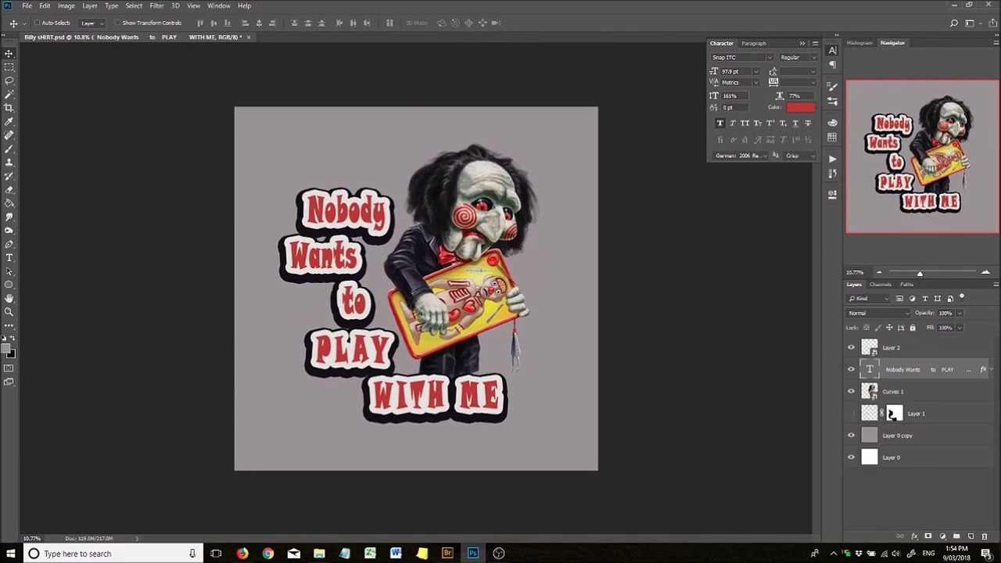
{"action": "key", "text": "ctrl+alt+z"}
{"action": "key", "text": "ctrl+alt+z"}
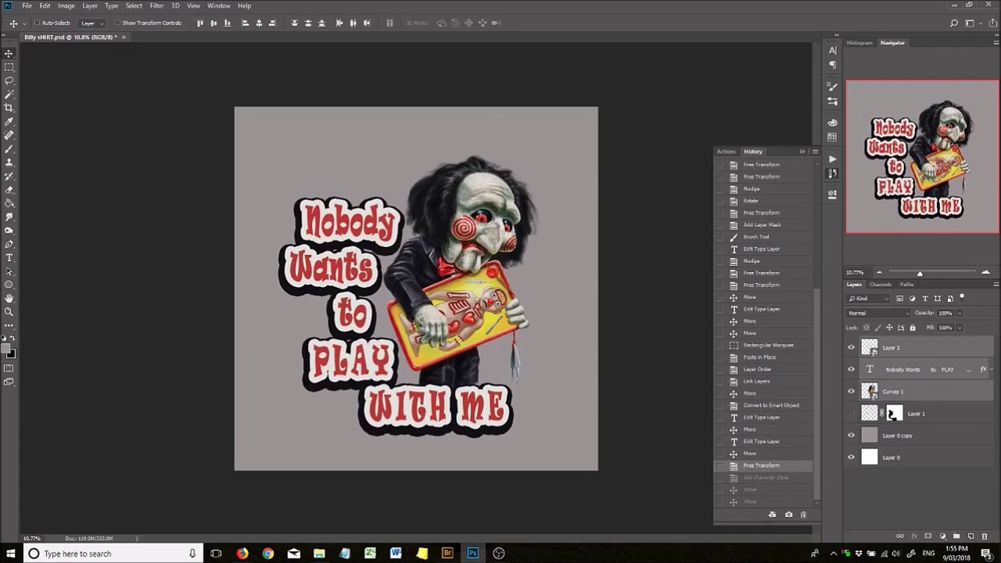
{"action": "right_click", "coordinate": [751, 465]}
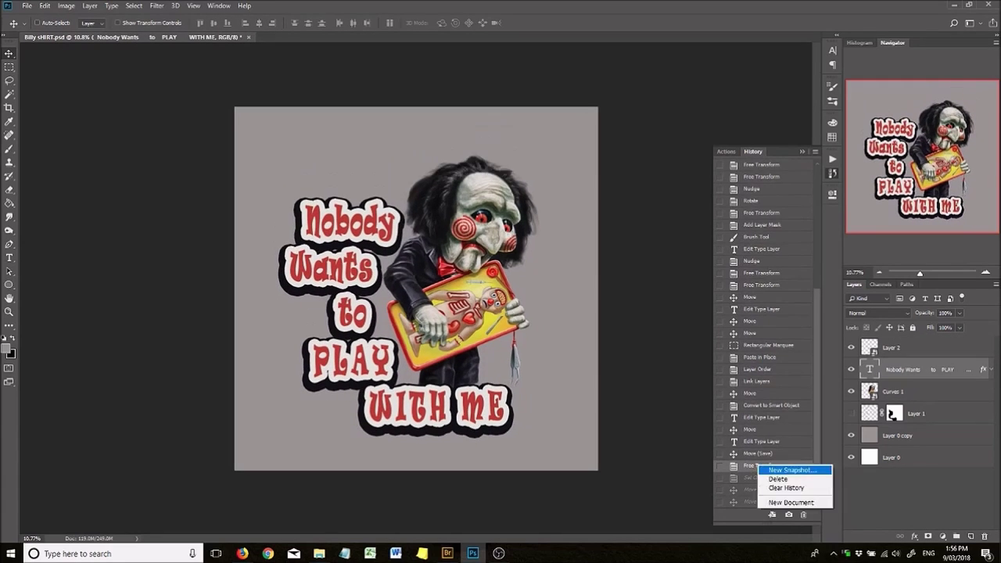
{"action": "left_click", "coordinate": [771, 479]}
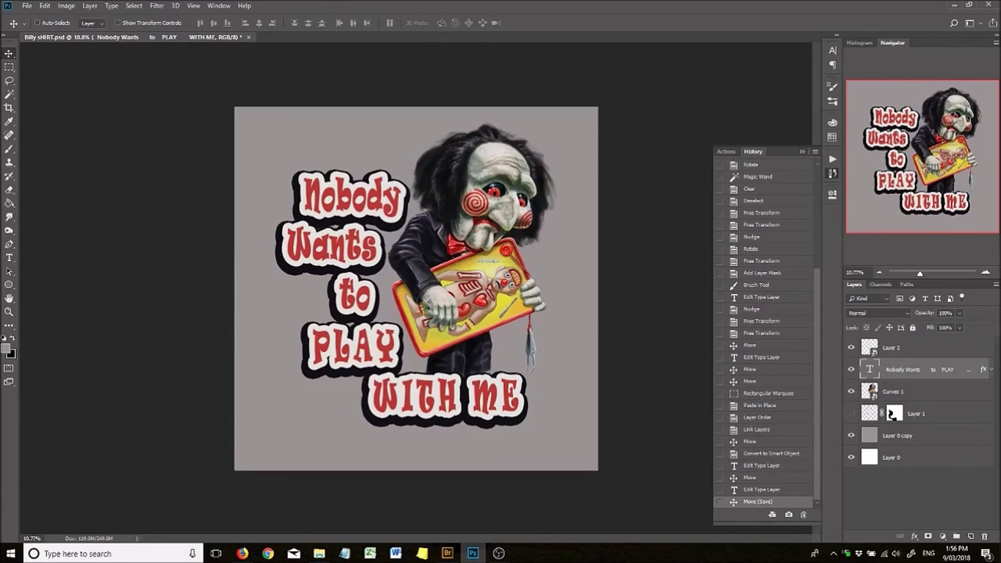
Delete Layer 2 with the copied tweezers.
{"action": "right_click", "coordinate": [892, 347]}
{"action": "key", "text": "Escape"}
{"action": "key", "text": "Delete"}
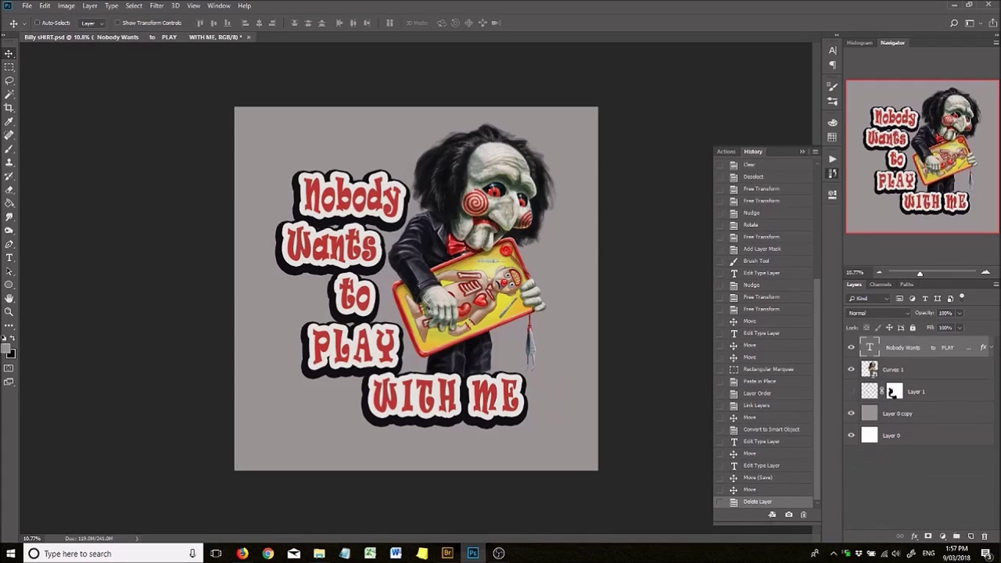
Paint the ragged bottom of the puppet's trousers dark on a new layer above Curves 1, hiding the lettering while painting.
{"action": "scroll", "coordinate": [471, 392], "scroll_direction": "up", "scroll_amount": 5}
{"action": "key", "text": "b"}
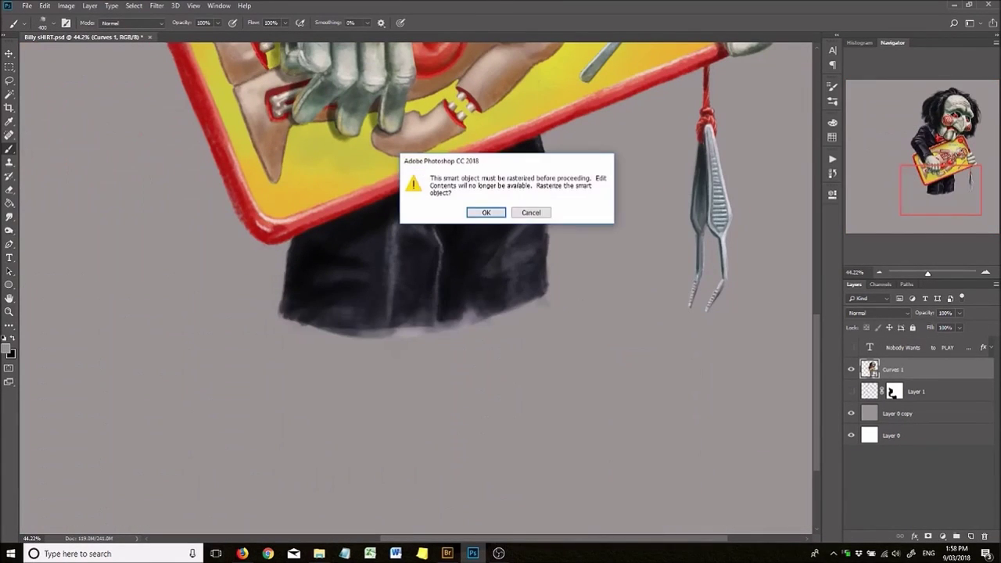
{"action": "key", "text": "Escape"}
{"action": "left_click", "coordinate": [851, 347]}
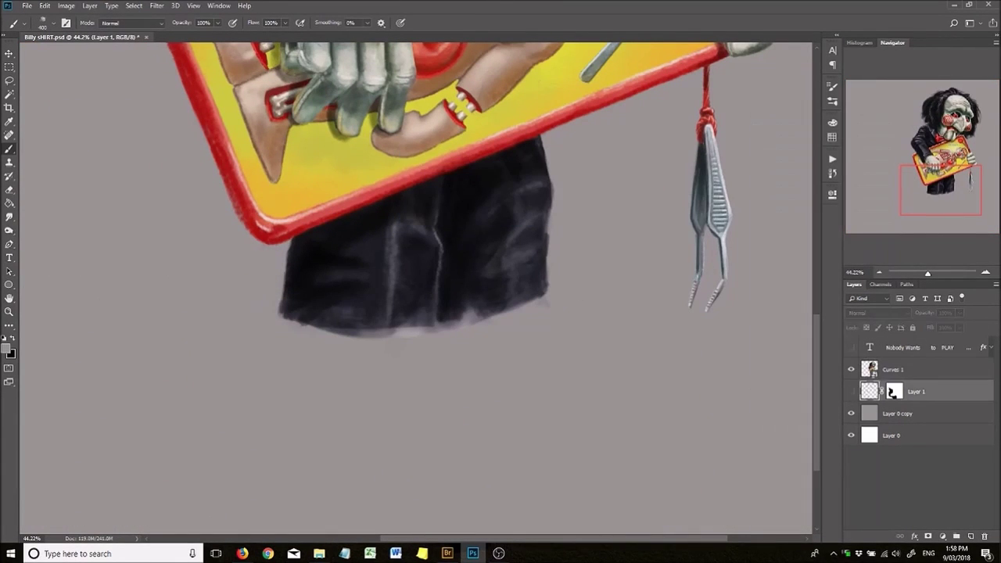
{"action": "key", "text": "ctrl+alt+z"}
{"action": "key", "text": "ctrl+alt+z"}
{"action": "left_click", "coordinate": [851, 348]}
{"action": "scroll", "coordinate": [415, 297], "scroll_direction": "up", "scroll_amount": 3}
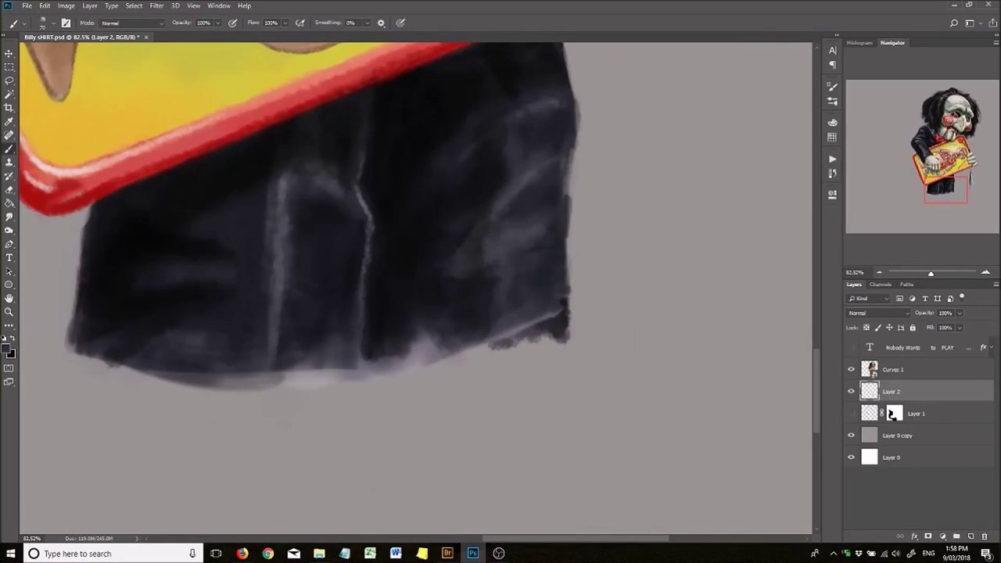
{"action": "key", "text": "ctrl+]"}
{"action": "left_click", "coordinate": [852, 347]}
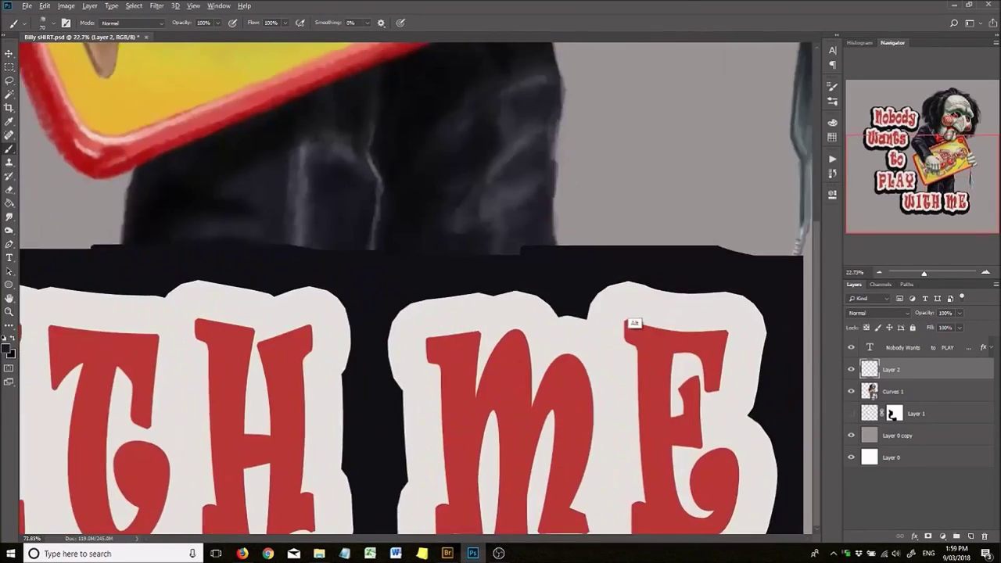
Try stretching the lettering block to about 107% width and 94% height.
{"action": "key", "text": "ctrl+0"}
{"action": "key", "text": "ctrl+minus"}
{"action": "key", "text": "alt+]"}
{"action": "key", "text": "ctrl+t"}
{"action": "left_click_drag", "start_coordinate": [408, 256], "coordinate": [408, 182]}
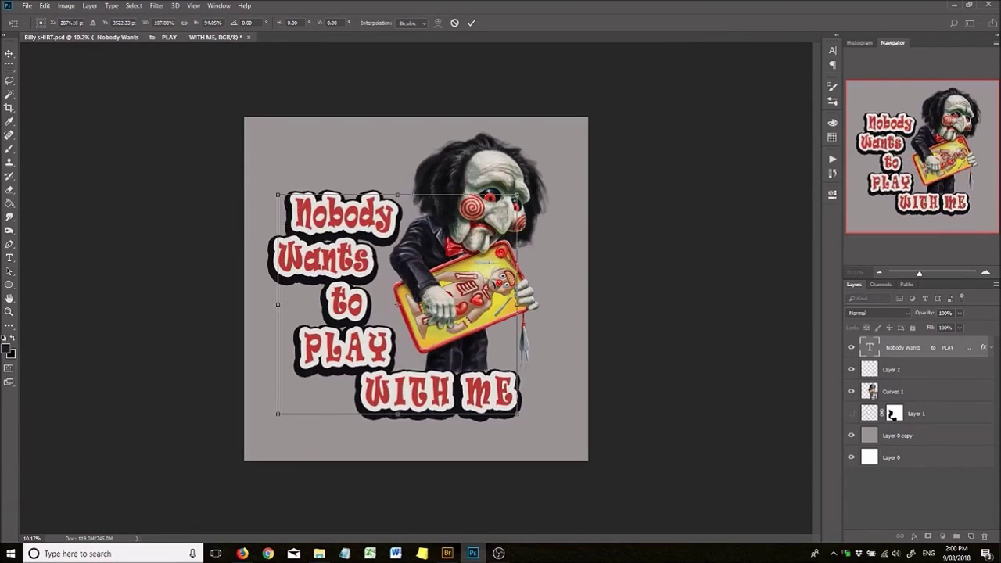
{"action": "key", "text": "Return"}
Show the jigsaw outline on Layer 1, disable its layer mask and rotate the outline by about 135° behind the artwork.
{"action": "scroll", "coordinate": [622, 330], "scroll_direction": "up", "scroll_amount": 1}
{"action": "scroll", "coordinate": [621, 331], "scroll_direction": "down", "scroll_amount": 1}
{"action": "key", "text": "b"}
{"action": "left_click", "coordinate": [851, 413]}
{"action": "left_click", "coordinate": [895, 413], "text": "shift"}
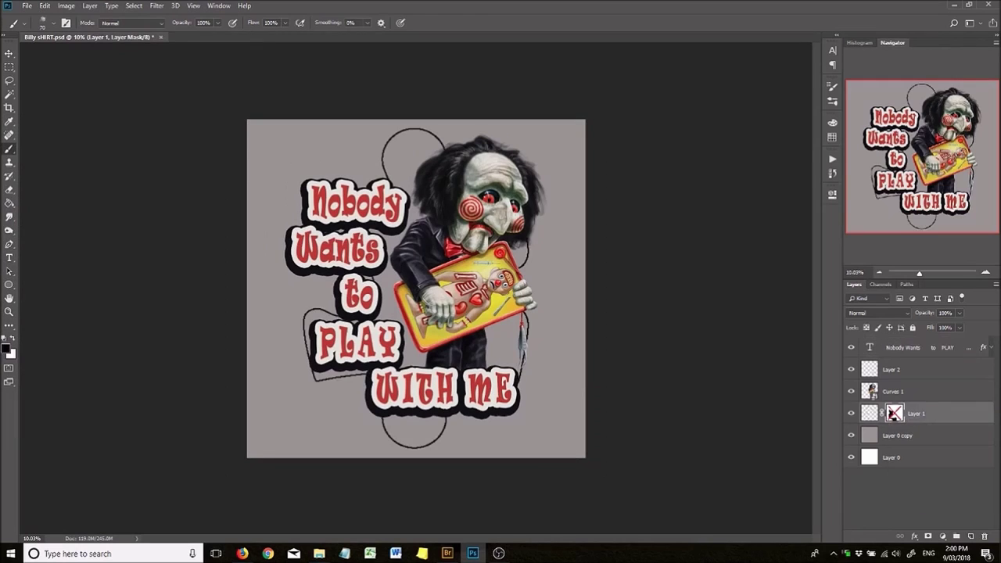
{"action": "left_click_drag", "start_coordinate": [548, 235], "coordinate": [545, 348]}
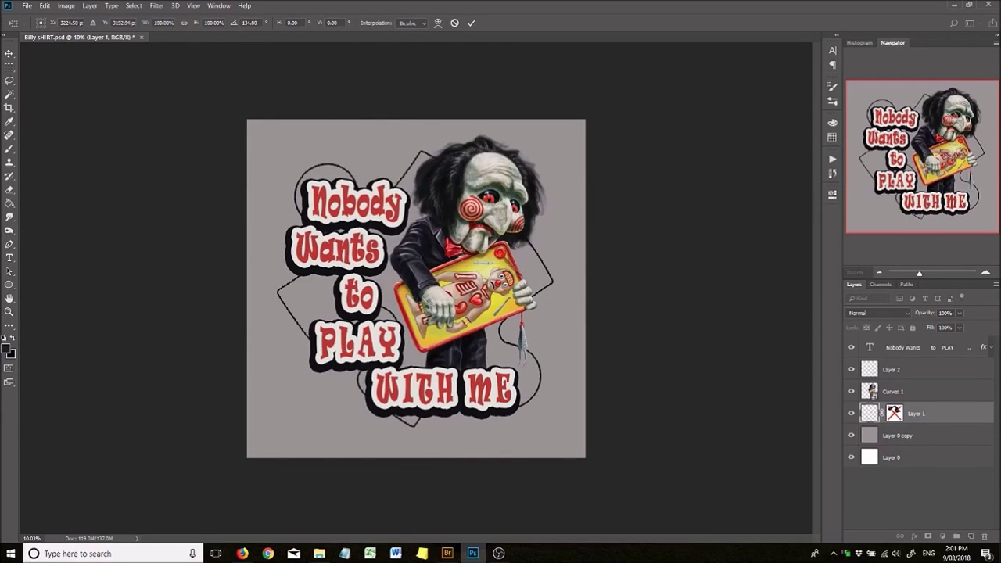
{"action": "scroll", "coordinate": [488, 313], "scroll_direction": "down", "scroll_amount": 1}
{"action": "scroll", "coordinate": [501, 329], "scroll_direction": "up", "scroll_amount": 2}
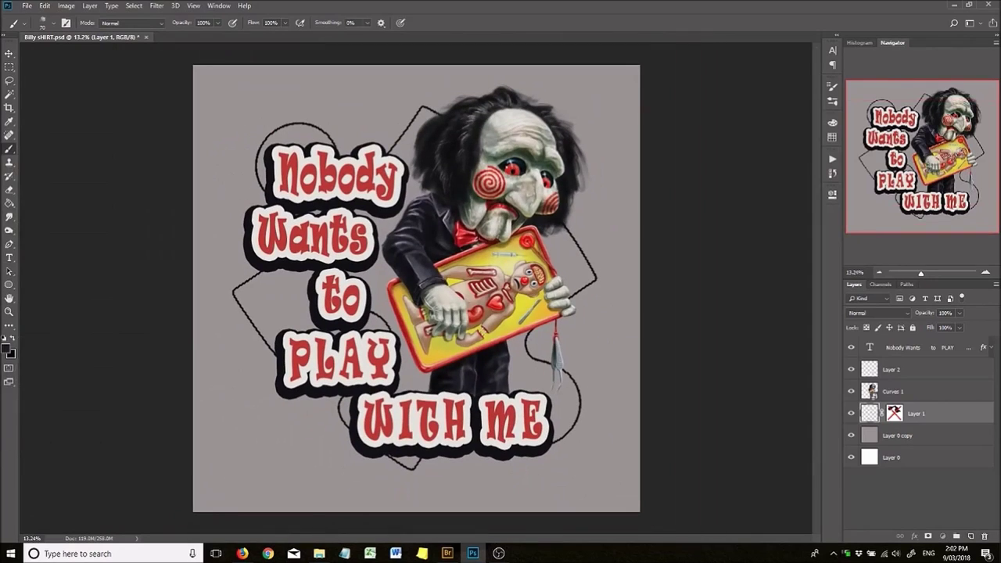
Paint the interior of the jigsaw piece orange on Layer 3, following the inside of the black outline before filling the middle.
{"action": "left_click", "coordinate": [892, 392]}
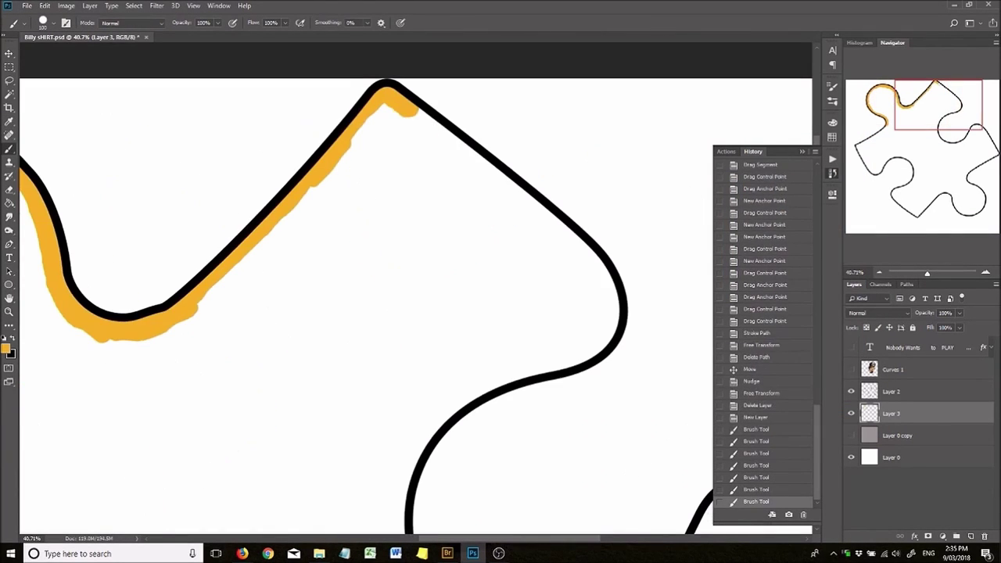
{"action": "mouse_move", "coordinate": [396, 112]}
{"action": "left_mouse_down"}
{"action": "mouse_move", "coordinate": [528, 221]}
{"action": "mouse_move", "coordinate": [563, 345]}
{"action": "mouse_move", "coordinate": [389, 474]}
{"action": "mouse_move", "coordinate": [384, 509]}
{"action": "left_mouse_up"}
{"action": "key", "text": "e"}
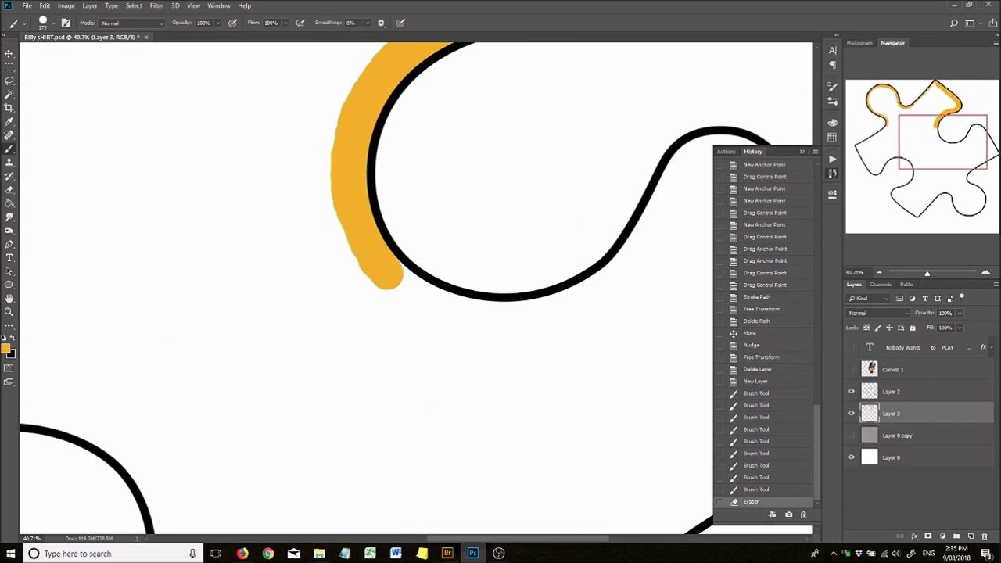
{"action": "left_click_drag", "start_coordinate": [344, 137], "coordinate": [649, 255]}
{"action": "left_click_drag", "start_coordinate": [457, 168], "coordinate": [560, 242]}
{"action": "left_click_drag", "start_coordinate": [516, 219], "coordinate": [463, 338]}
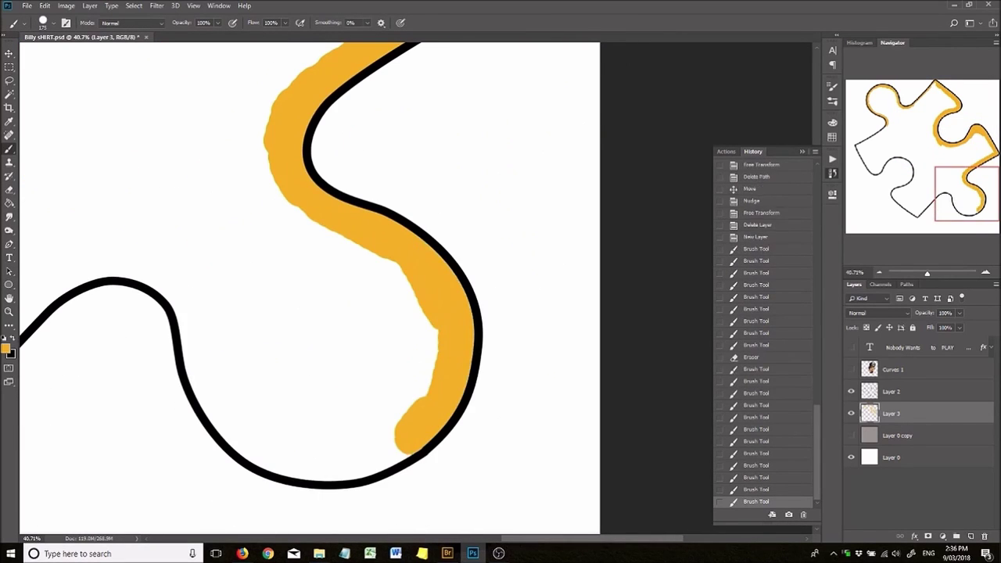
{"action": "left_click_drag", "start_coordinate": [402, 423], "coordinate": [190, 313]}
{"action": "left_click_drag", "start_coordinate": [270, 446], "coordinate": [481, 235]}
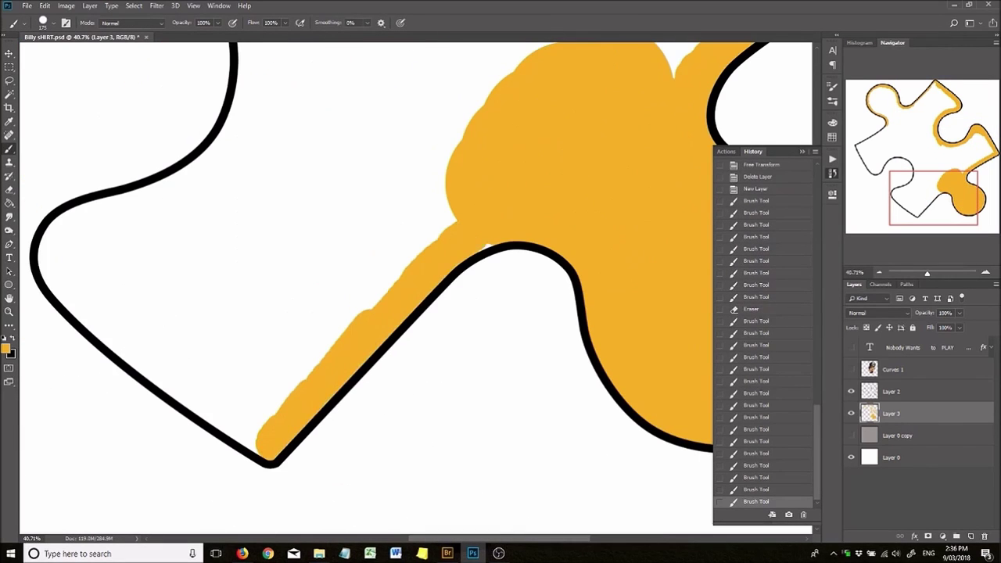
{"action": "left_click_drag", "start_coordinate": [149, 352], "coordinate": [266, 450]}
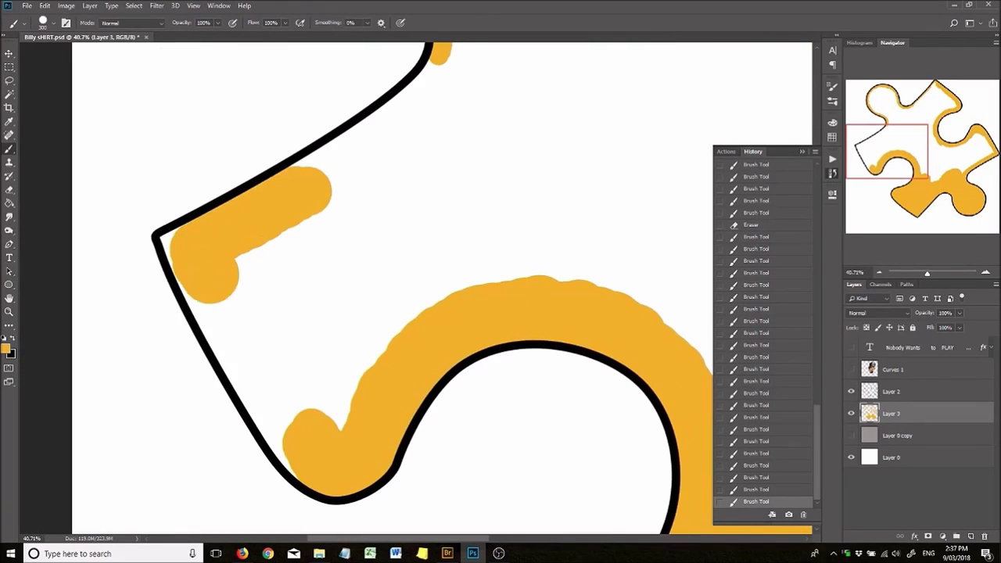
{"action": "left_click_drag", "start_coordinate": [188, 258], "coordinate": [313, 470]}
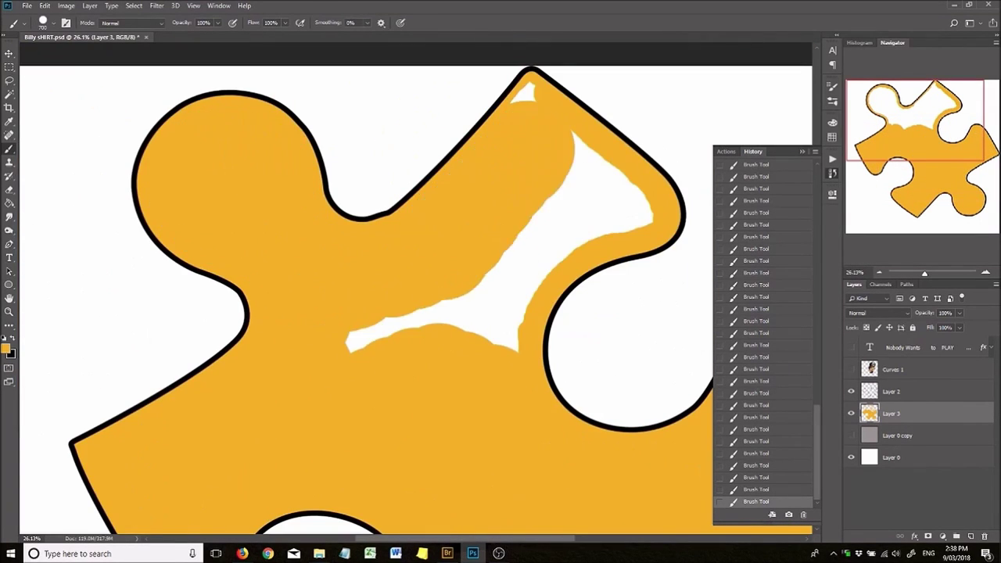
{"action": "key", "text": "ctrl+0"}
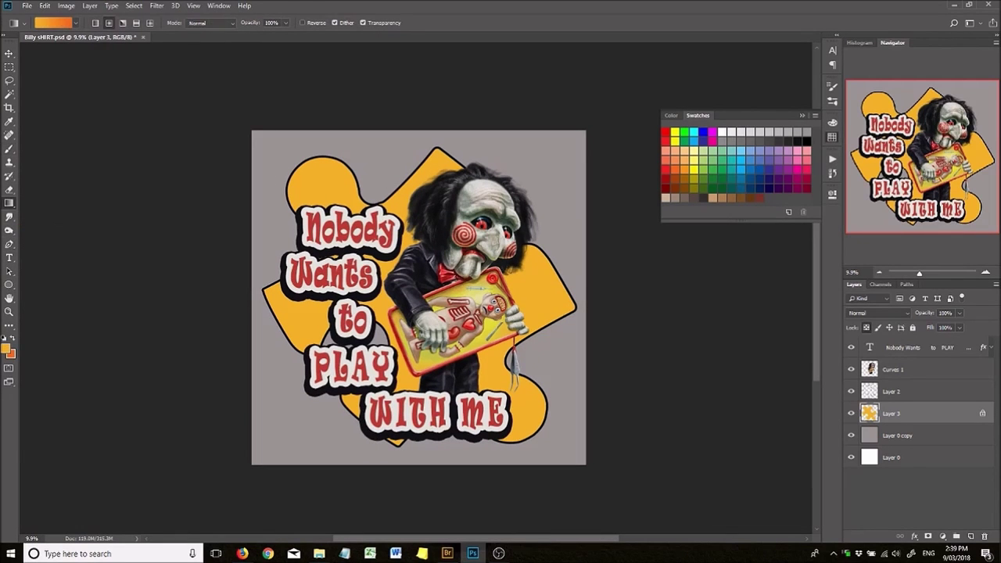
Recolour the jigsaw fill blue with Hue/Saturation, using Hue -180 and Saturation -23.
{"action": "key", "text": "ctrl+u"}
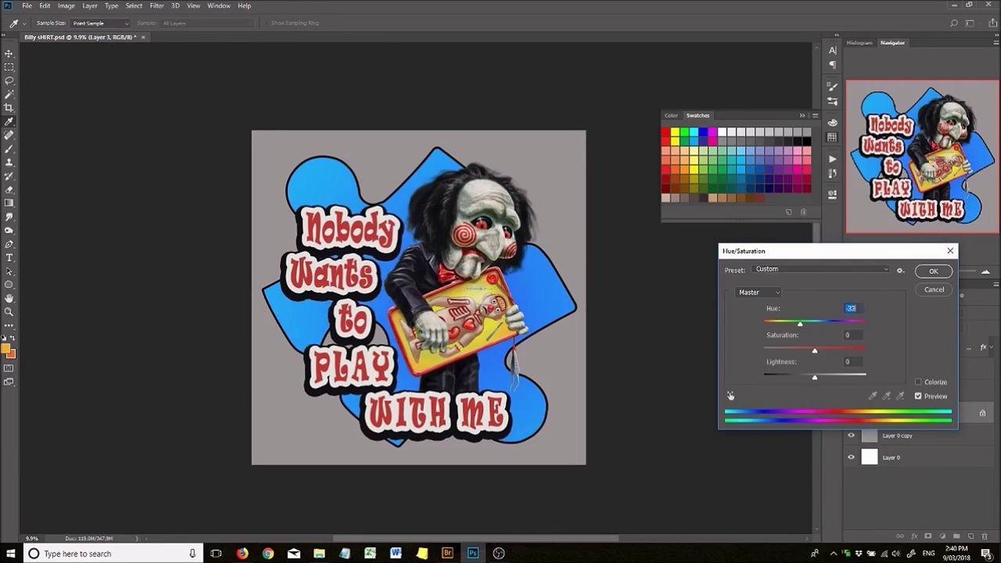
{"action": "type", "text": "1800"}
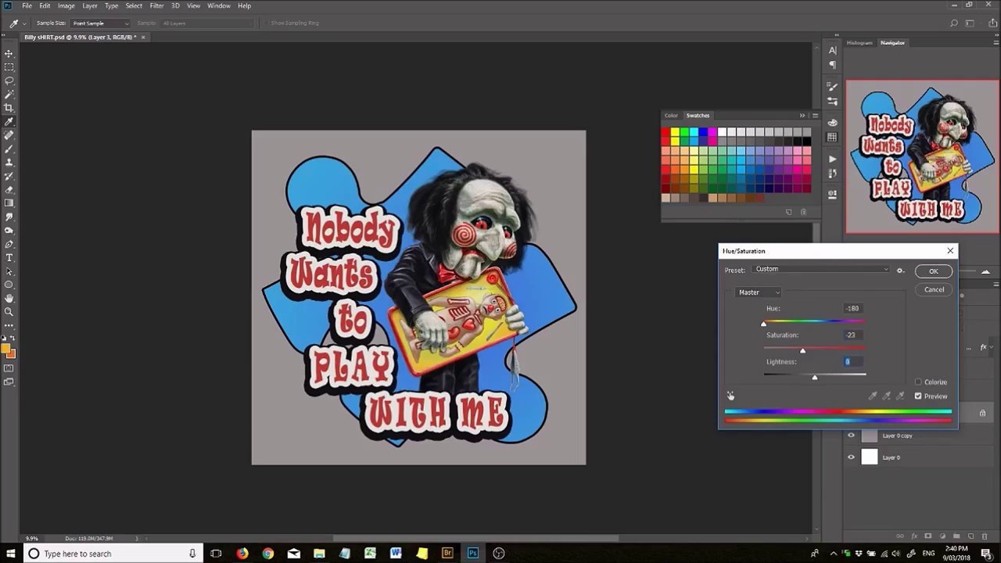
{"action": "key", "text": "Return"}
Apply Levels to the blue jigsaw fill and reduce its saturation with a second Hue/Saturation adjustment.
{"action": "key", "text": "ctrl+l"}
{"action": "key", "text": "Return"}
{"action": "key", "text": "ctrl+u"}
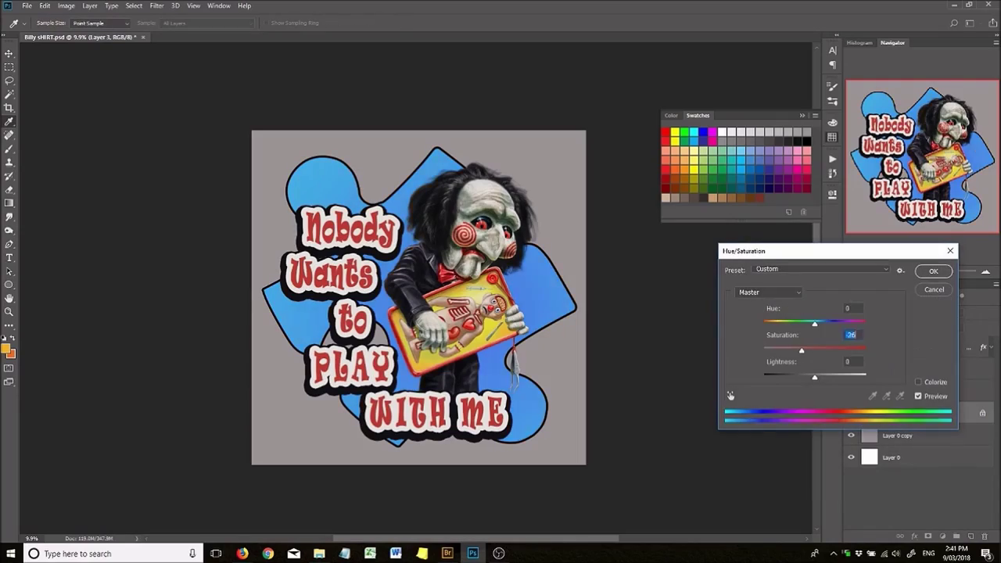